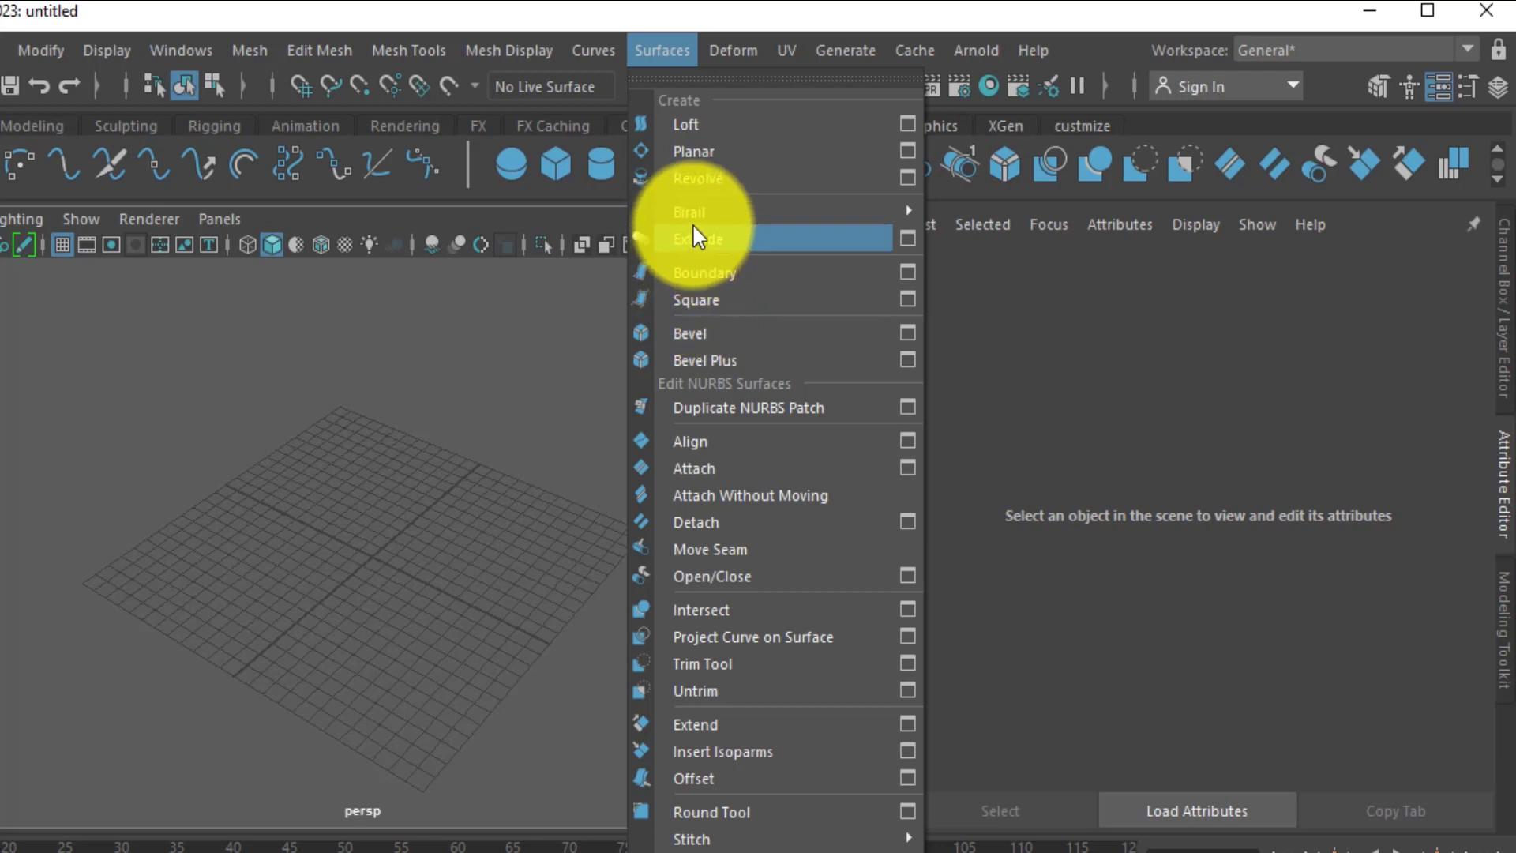
# Draw a NURBS circle freehand around the centre of the grid.
pyautogui.moveTo(717, 223)
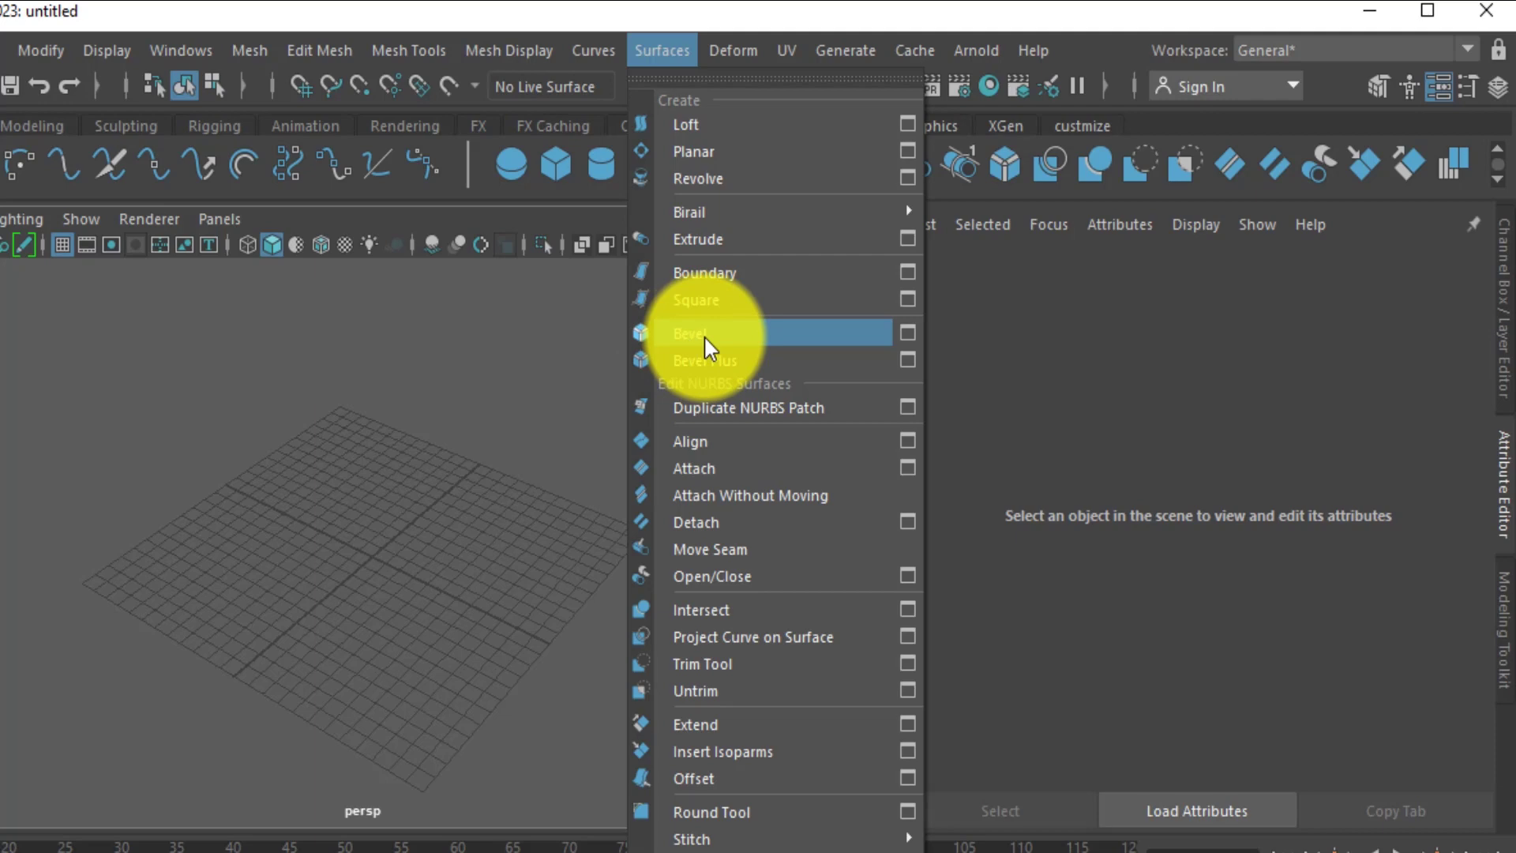
pyautogui.click(446, 488)
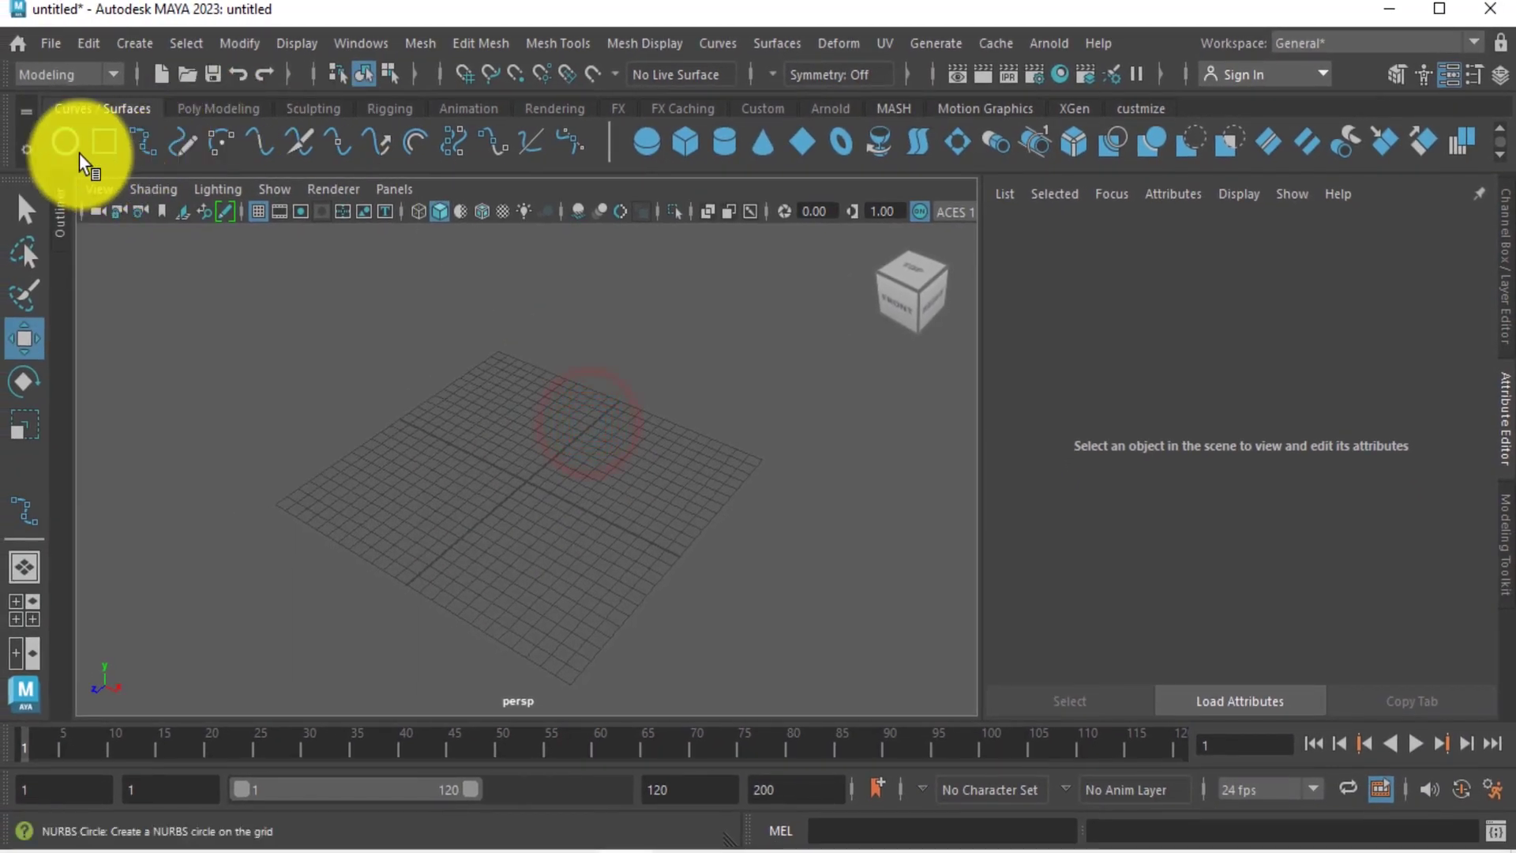
pyautogui.click(76, 150)
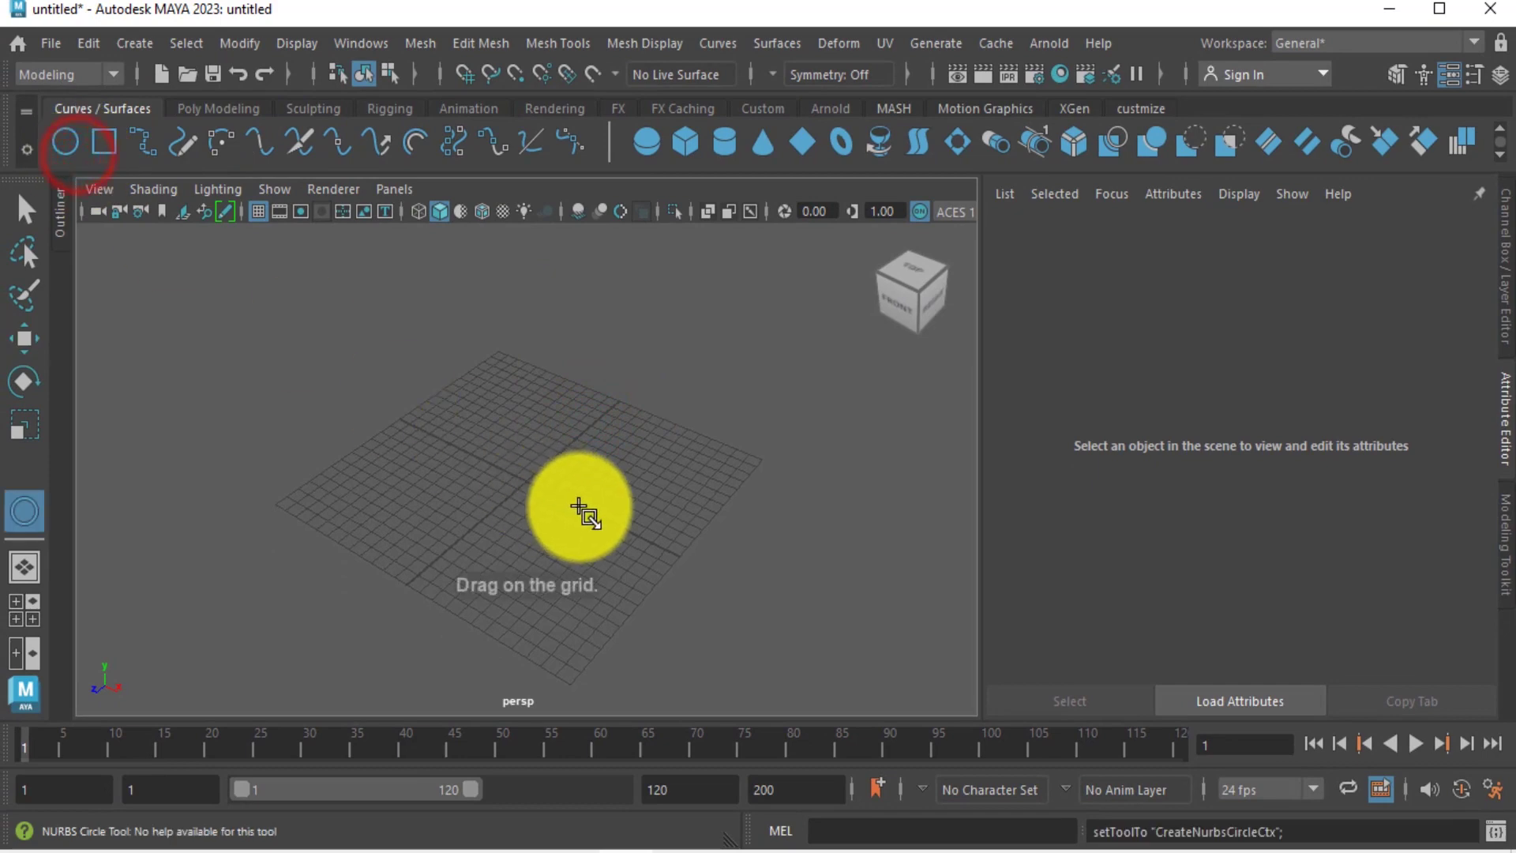
pyautogui.moveTo(518, 456); pyautogui.dragTo(547, 502)
pyautogui.scroll(2, 537, 487)
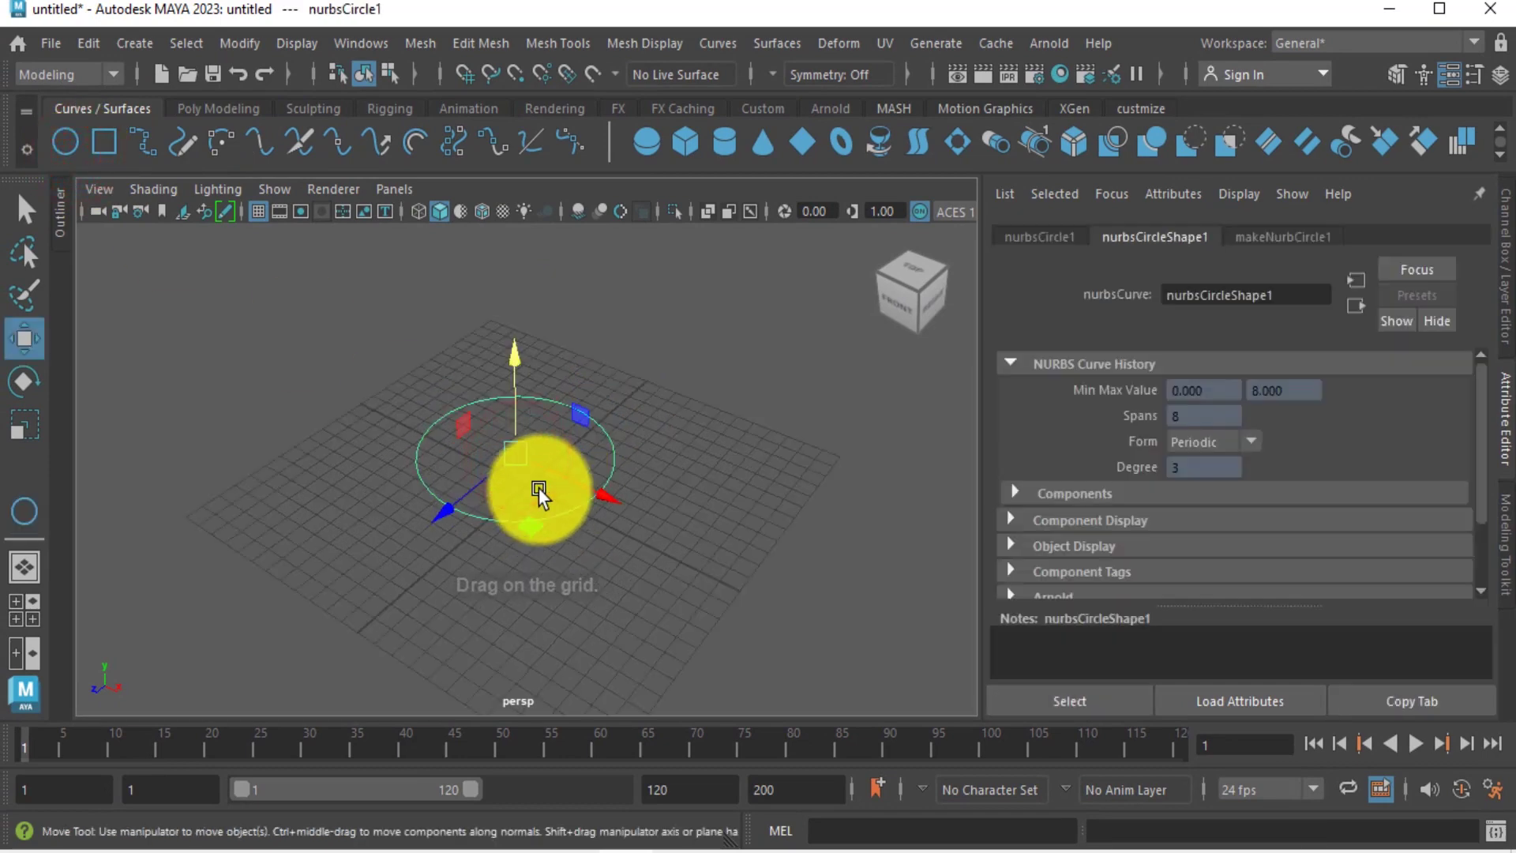
pyautogui.scroll(2, 529, 484)
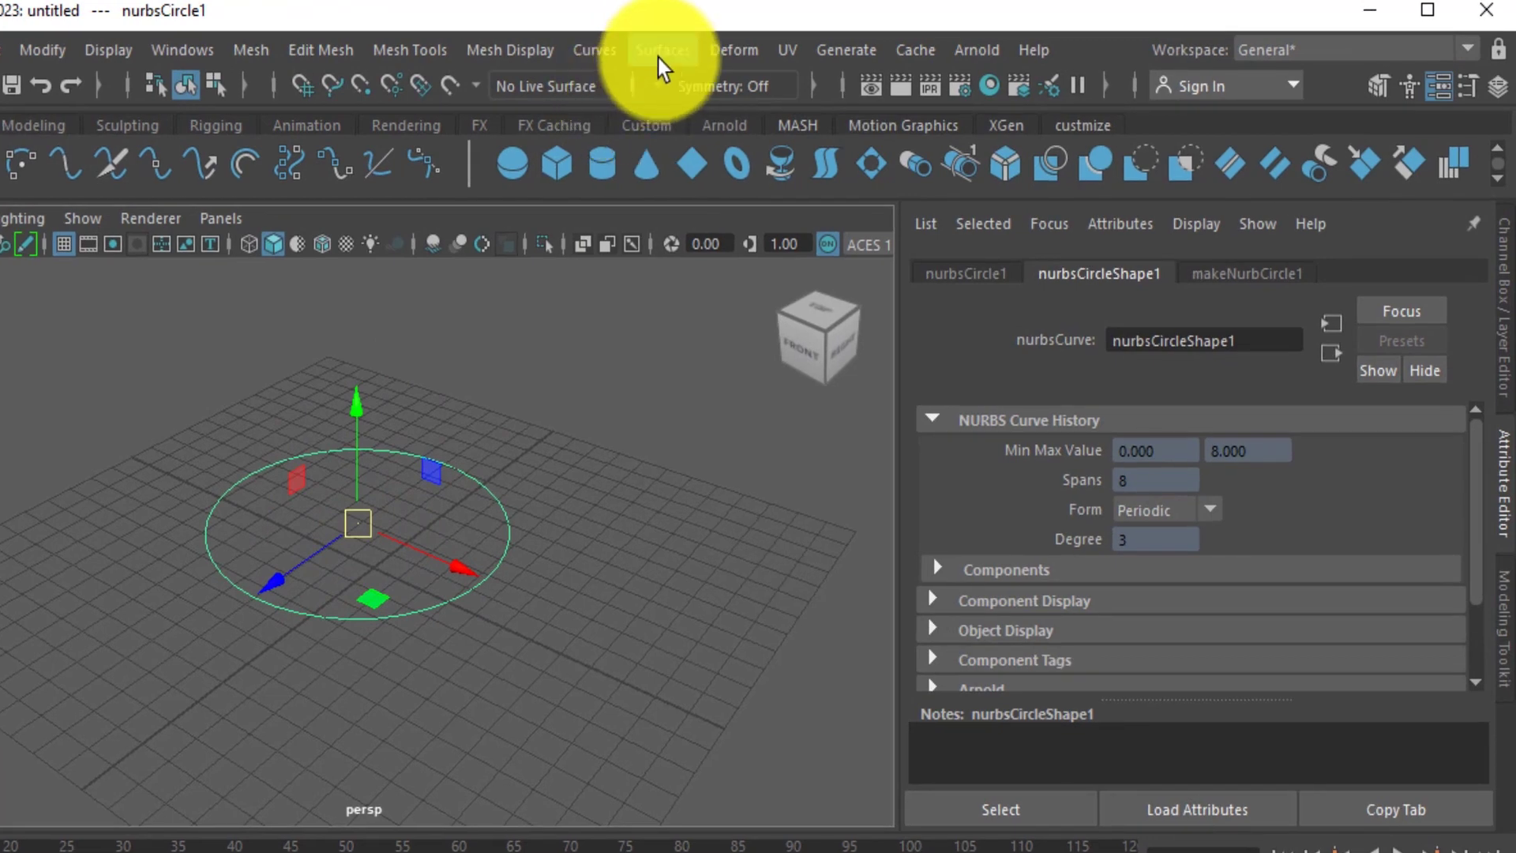
# Apply a surface Bevel to the circle and set the bevel width to about 1.081.
pyautogui.click(659, 52)
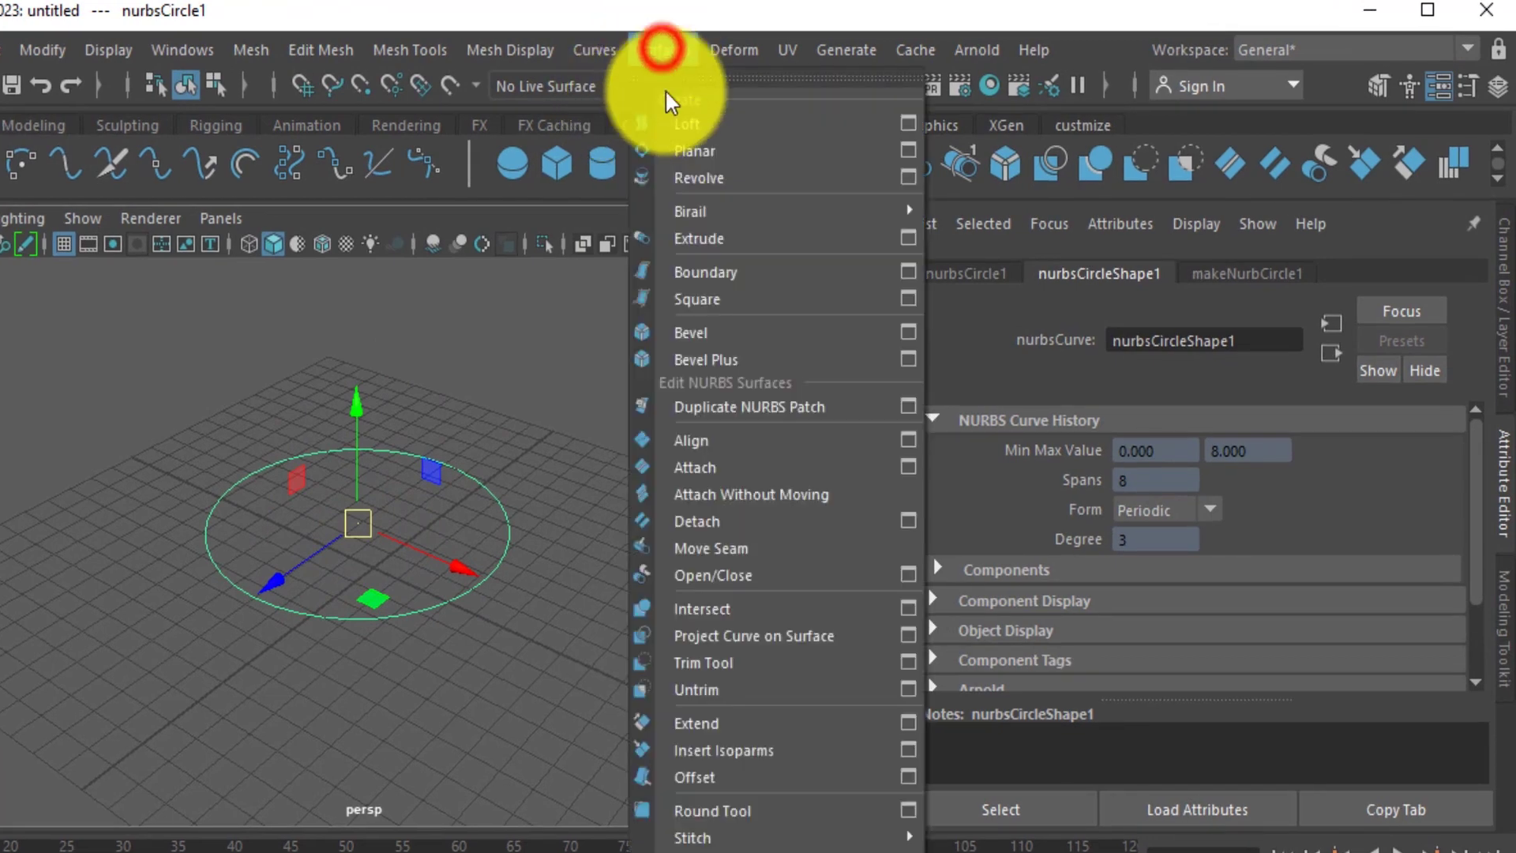
pyautogui.click(752, 334)
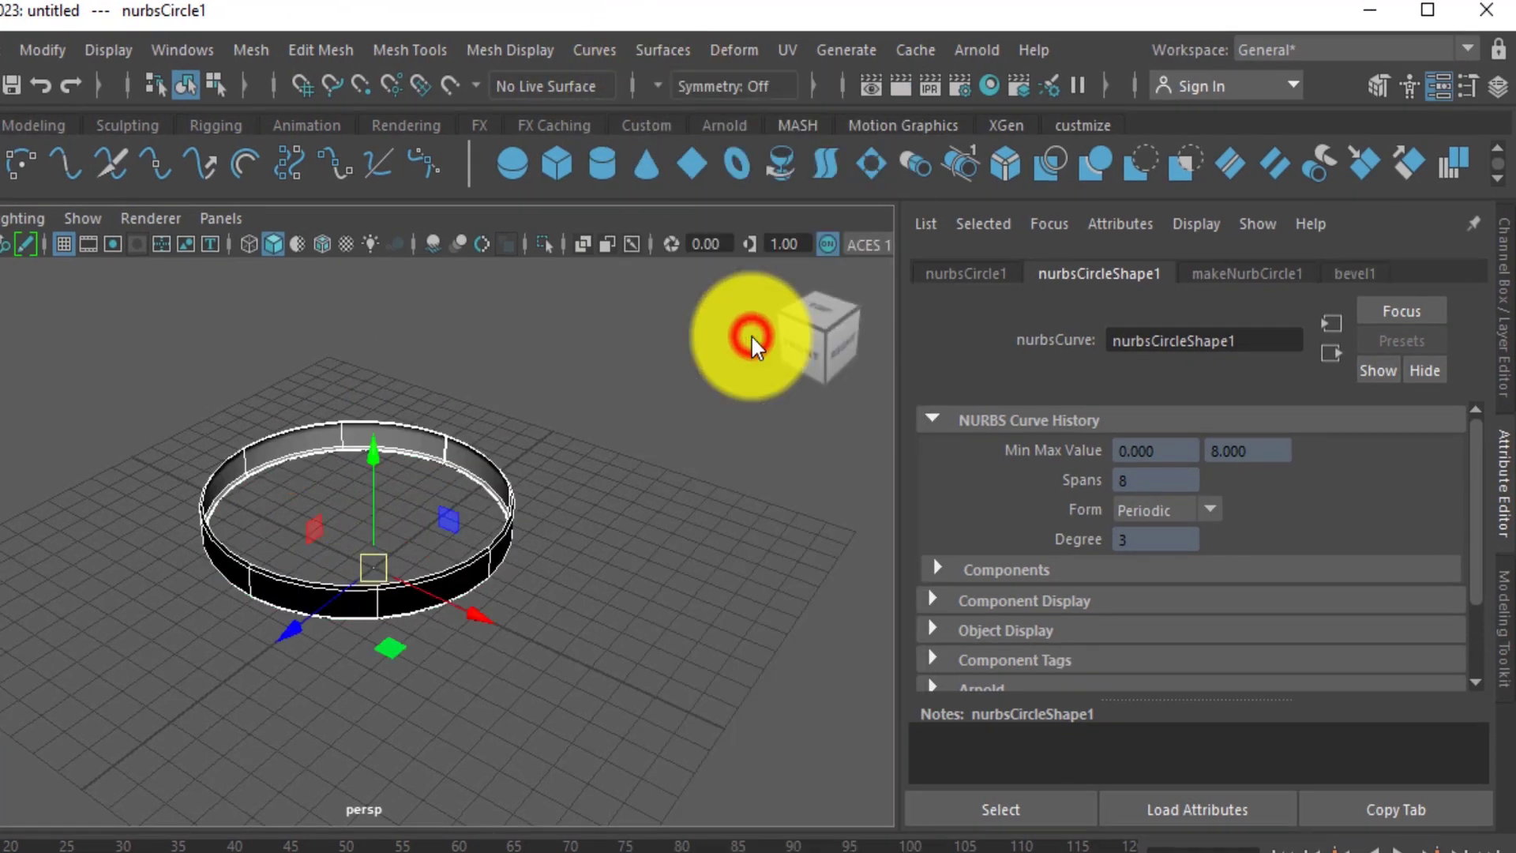
pyautogui.keyDown('alt'); pyautogui.moveTo(452, 500); pyautogui.dragTo(442, 460); pyautogui.keyUp('alt')
pyautogui.keyDown('alt'); pyautogui.moveTo(367, 575); pyautogui.dragTo(190, 485); pyautogui.keyUp('alt')
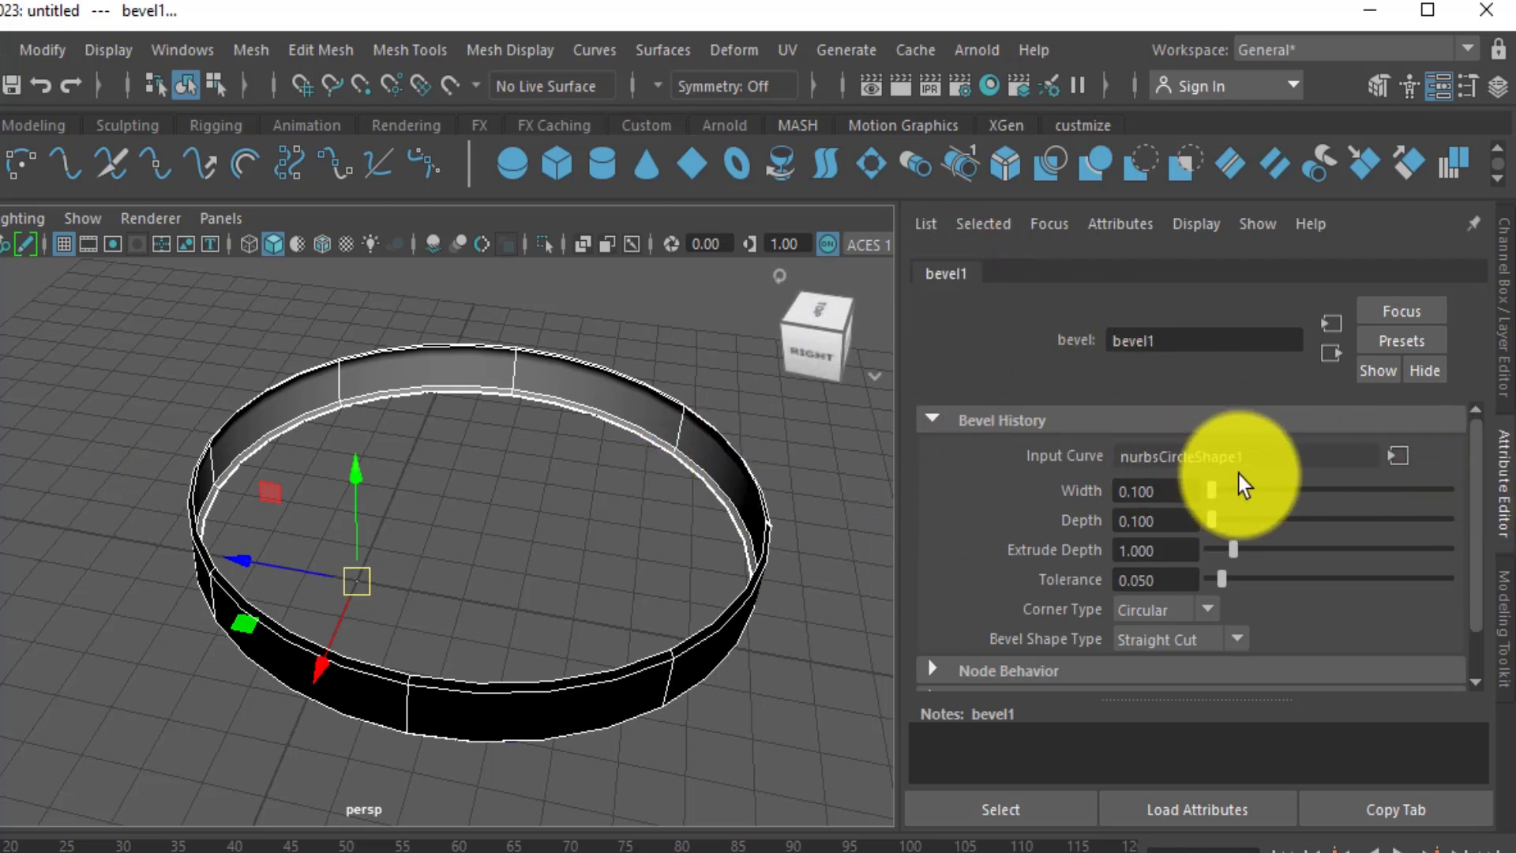
pyautogui.moveTo(1210, 496)
pyautogui.mouseDown()
pyautogui.moveTo(1249, 499)
pyautogui.moveTo(1172, 489)
pyautogui.moveTo(1252, 496)
pyautogui.moveTo(1235, 497)
pyautogui.mouseUp()
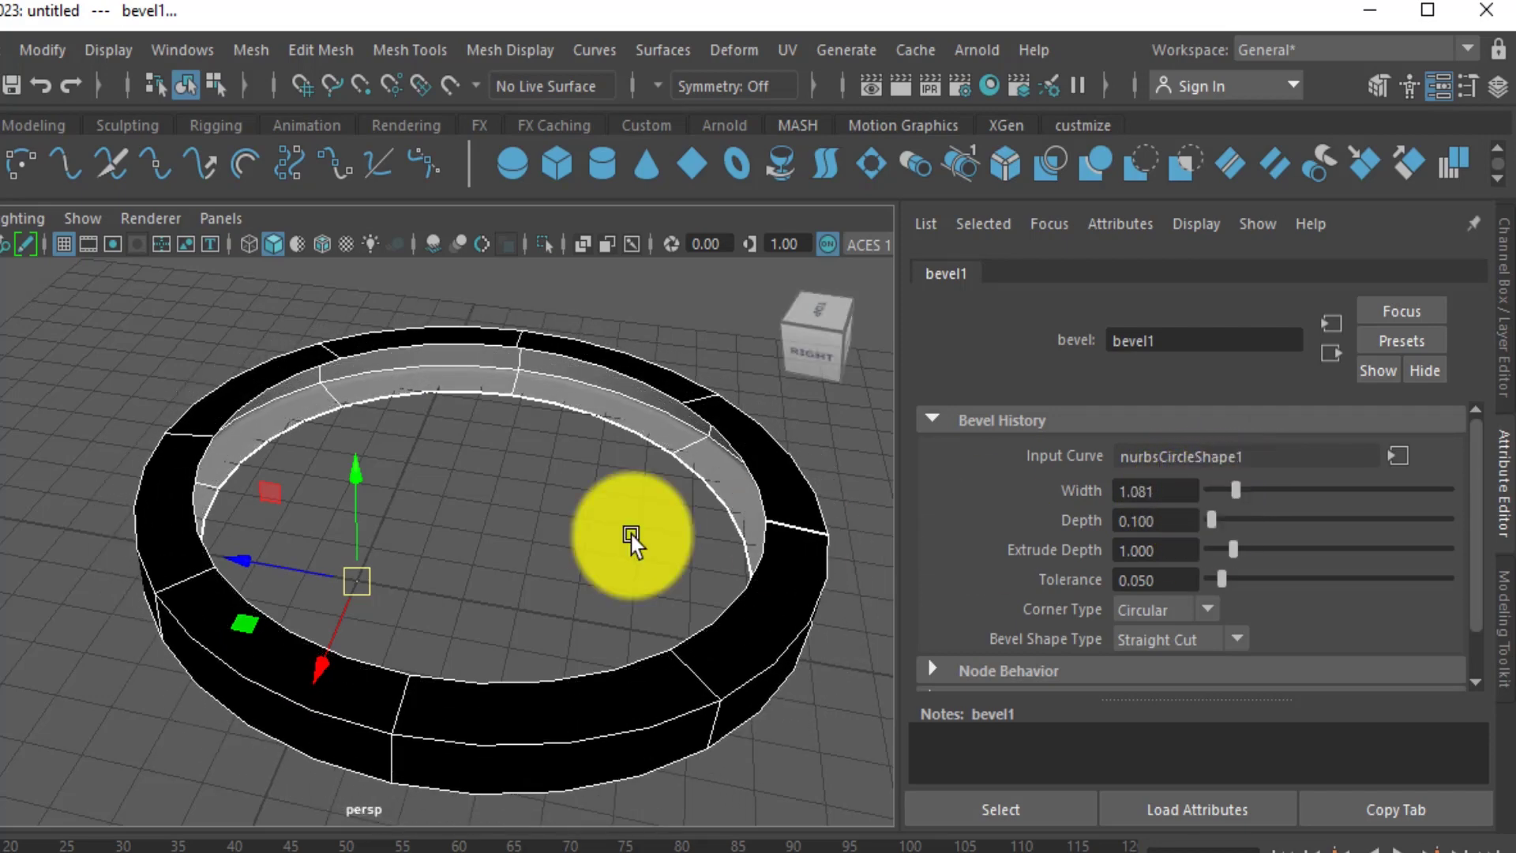
pyautogui.moveTo(600, 533)
pyautogui.keyDown('alt'); pyautogui.mouseDown()
pyautogui.moveTo(495, 518)
pyautogui.moveTo(557, 521)
pyautogui.moveTo(386, 458)
pyautogui.mouseUp(); pyautogui.keyUp('alt')
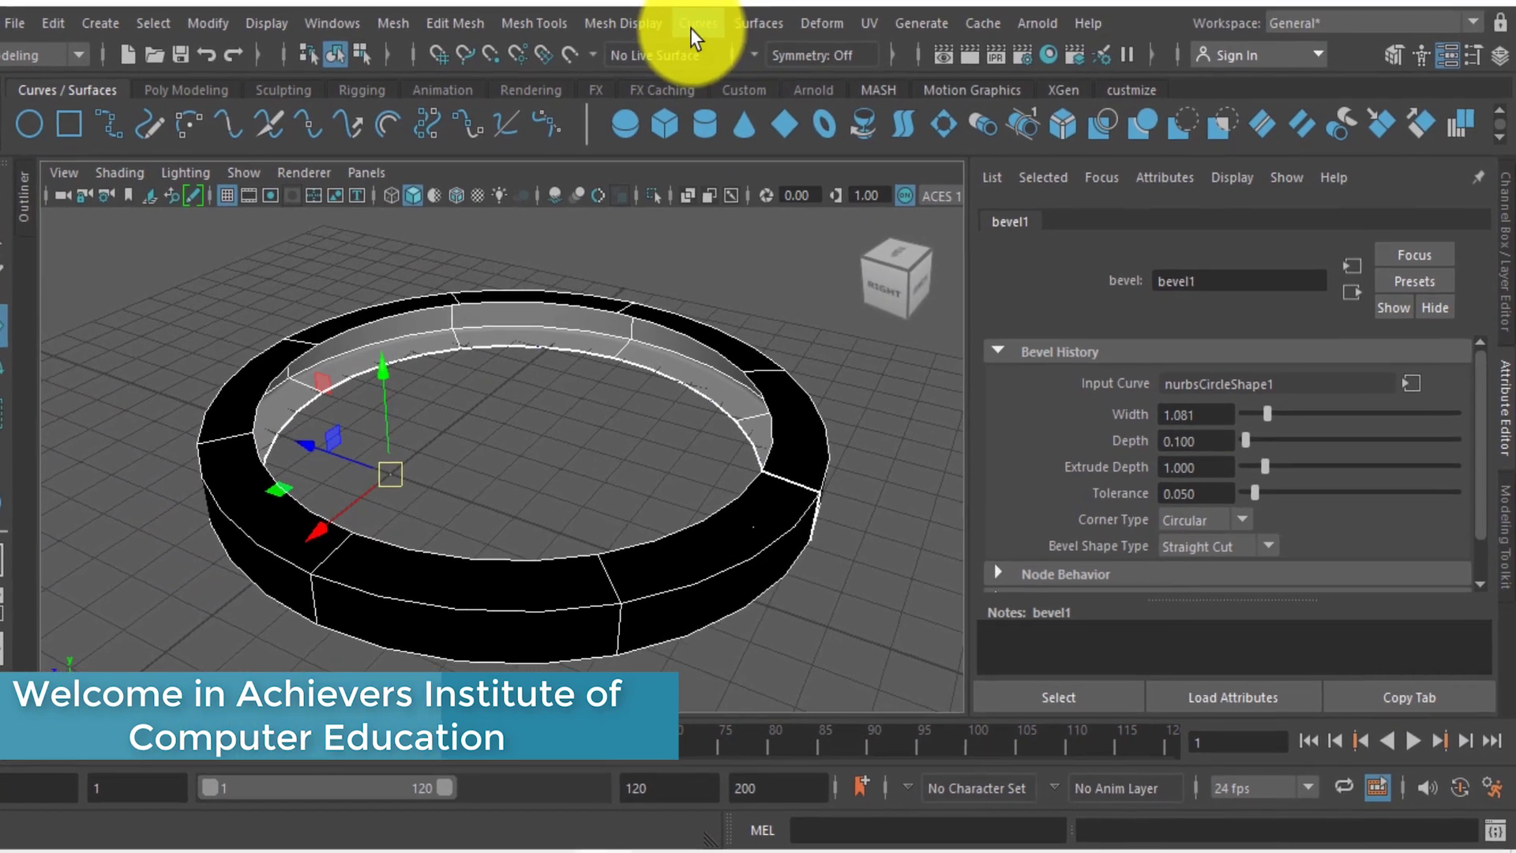
# Reverse the direction of the bevelled ring's surface.
pyautogui.click(717, 43)
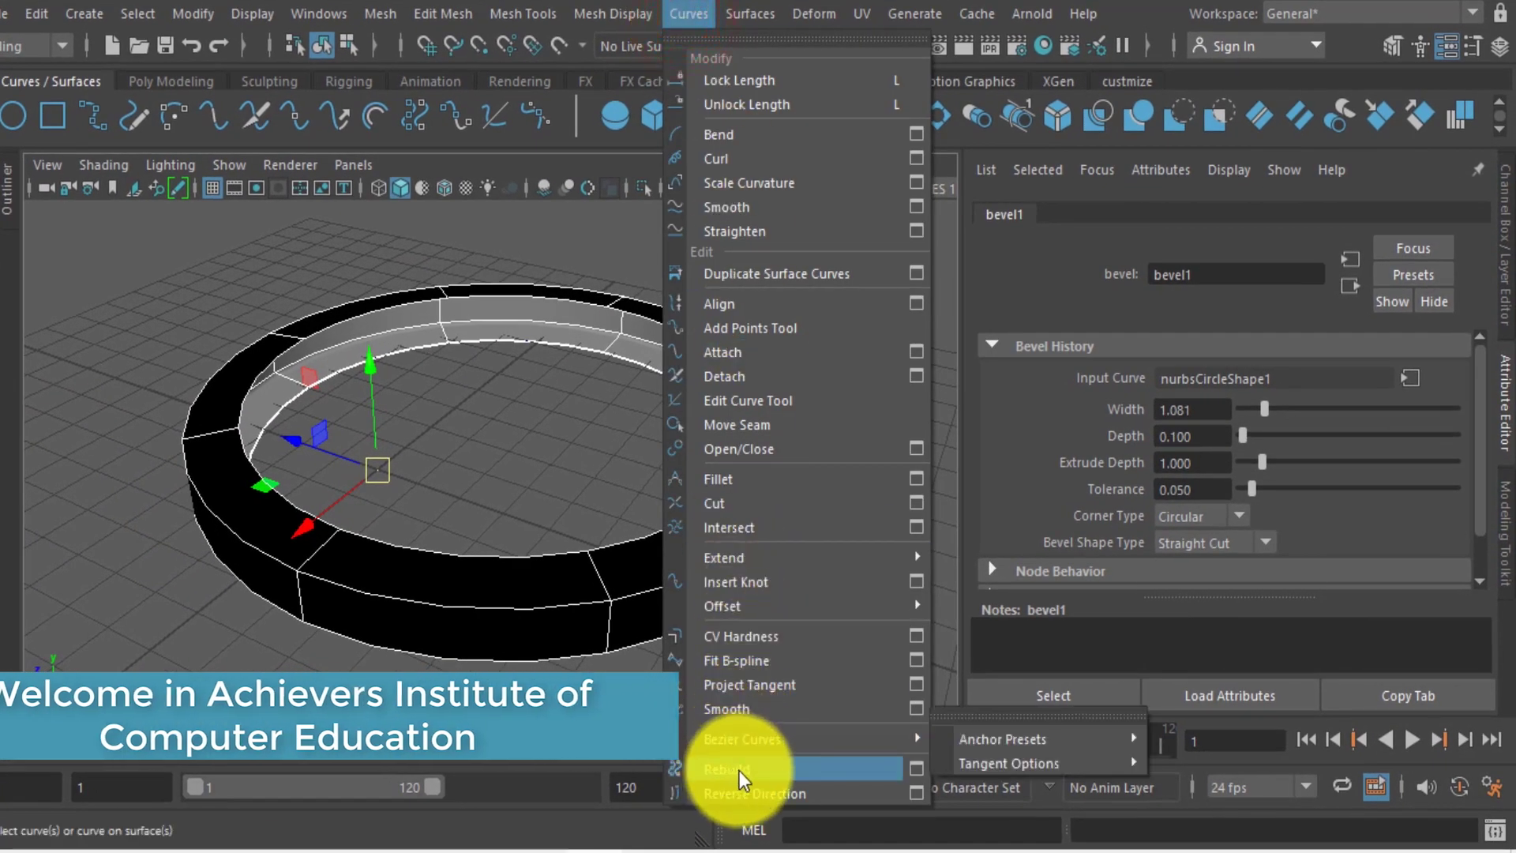
pyautogui.click(747, 793)
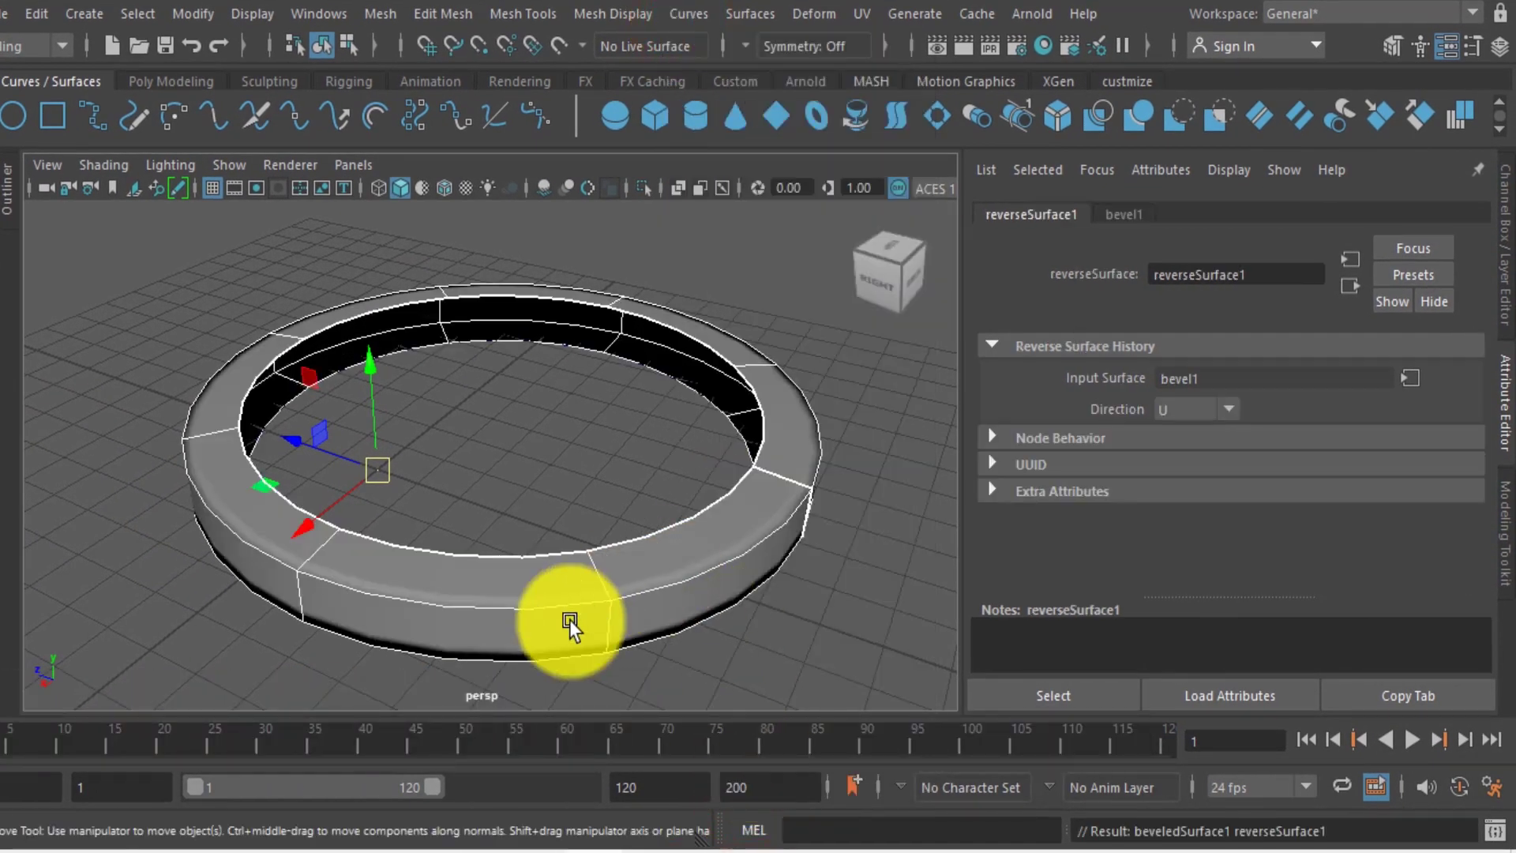
pyautogui.moveTo(601, 604)
pyautogui.keyDown('alt'); pyautogui.mouseDown()
pyautogui.moveTo(620, 636)
pyautogui.moveTo(528, 616)
pyautogui.moveTo(482, 552)
pyautogui.moveTo(494, 514)
pyautogui.moveTo(524, 531)
pyautogui.moveTo(548, 592)
pyautogui.moveTo(584, 603)
pyautogui.mouseUp(); pyautogui.keyUp('alt')
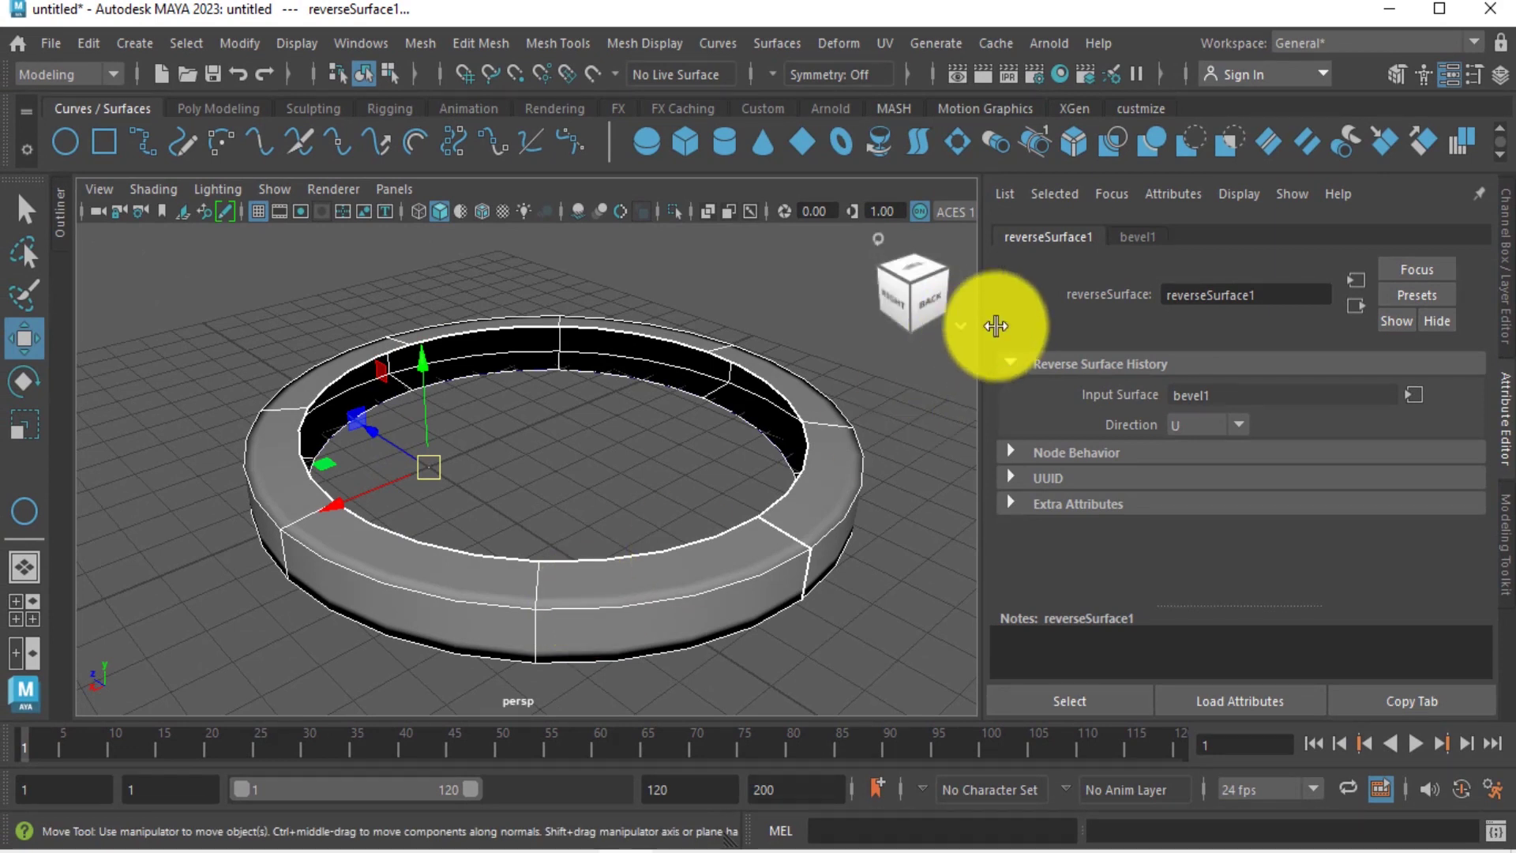
# In the bevel's history, set the width to about 0.541 and the depth to about 0.378.
pyautogui.click(1129, 237)
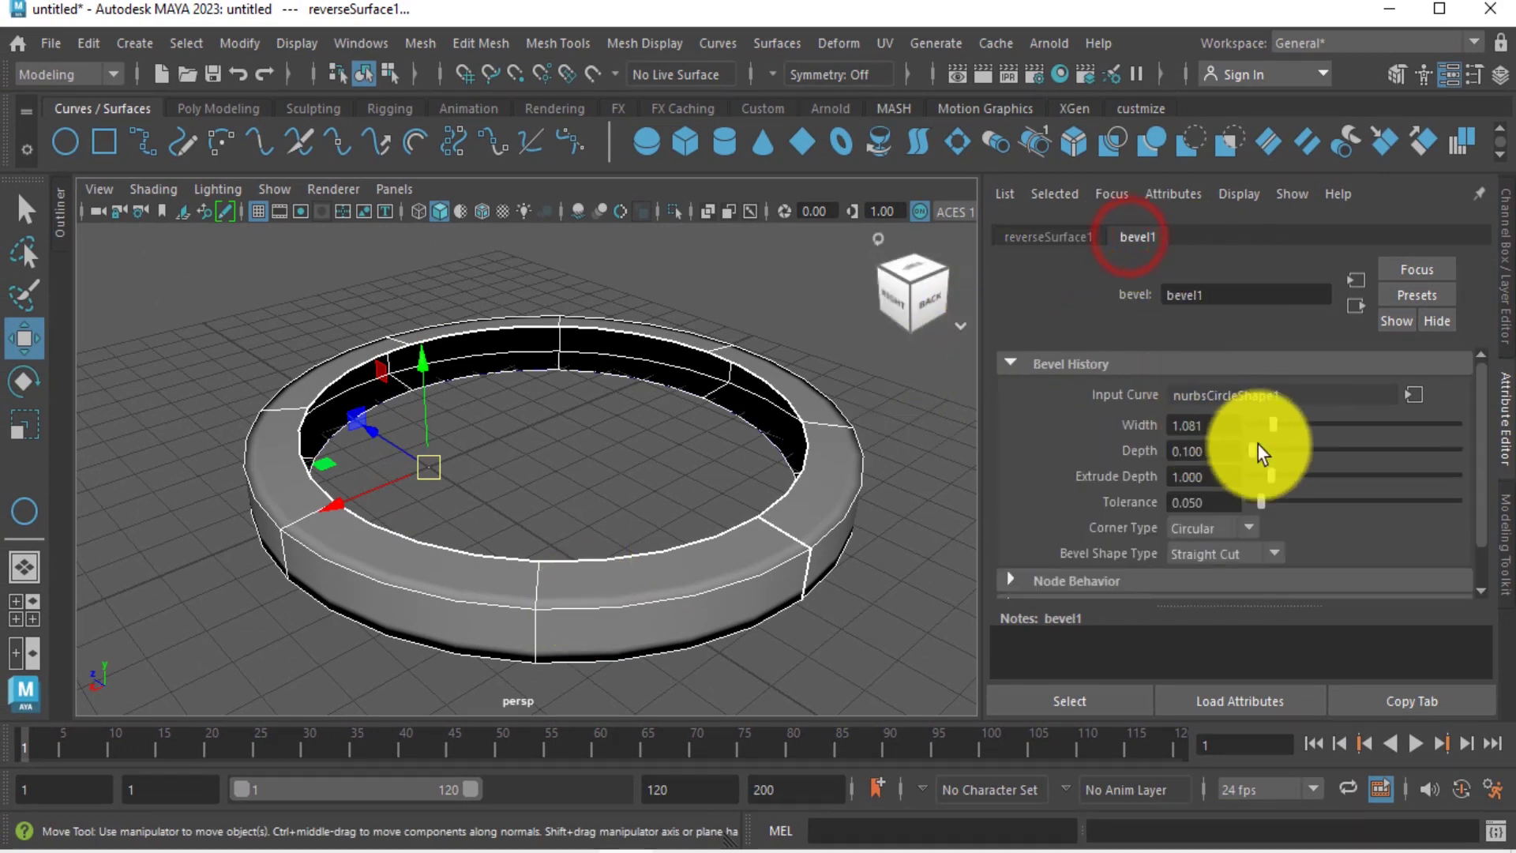
pyautogui.moveTo(1273, 427)
pyautogui.mouseDown()
pyautogui.moveTo(1255, 445)
pyautogui.moveTo(1275, 449)
pyautogui.moveTo(1240, 456)
pyautogui.moveTo(1260, 452)
pyautogui.mouseUp()
pyautogui.scroll(3, 657, 485)
pyautogui.moveTo(677, 491)
pyautogui.keyDown('alt'); pyautogui.mouseDown()
pyautogui.moveTo(694, 453)
pyautogui.moveTo(636, 508)
pyautogui.moveTo(650, 488)
pyautogui.mouseUp(); pyautogui.keyUp('alt')
pyautogui.scroll(3, 649, 505)
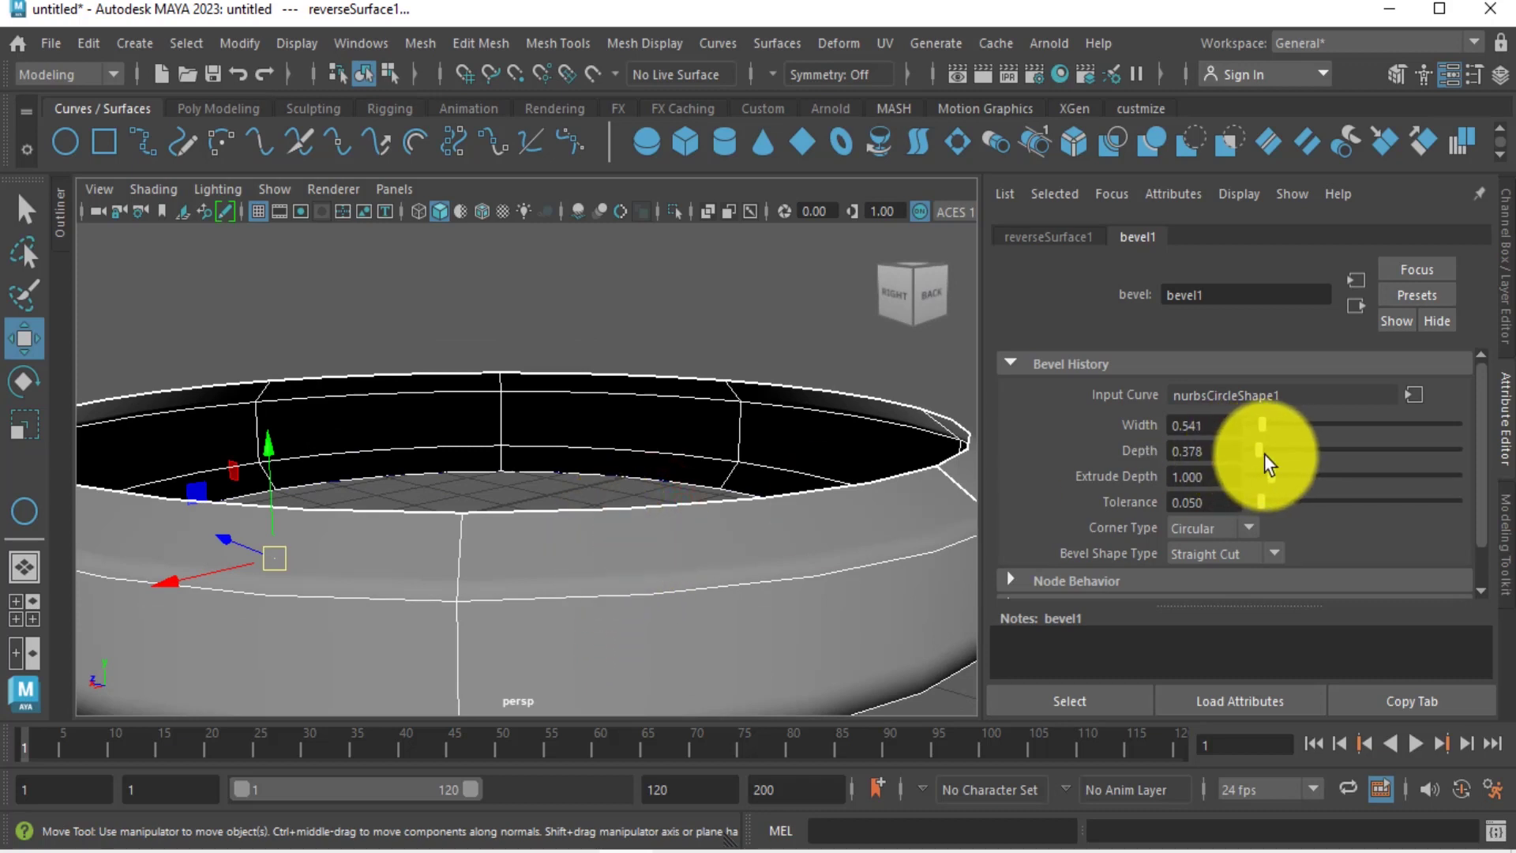
# Set the ring's bevel depth to 0.000.
pyautogui.moveTo(1257, 449)
pyautogui.mouseDown()
pyautogui.moveTo(1285, 449)
pyautogui.moveTo(1241, 449)
pyautogui.mouseUp()
pyautogui.keyDown('alt'); pyautogui.moveTo(821, 515); pyautogui.dragTo(815, 488, button='middle'); pyautogui.keyUp('alt')
pyautogui.keyDown('alt'); pyautogui.moveTo(782, 545); pyautogui.dragTo(788, 581); pyautogui.keyUp('alt')
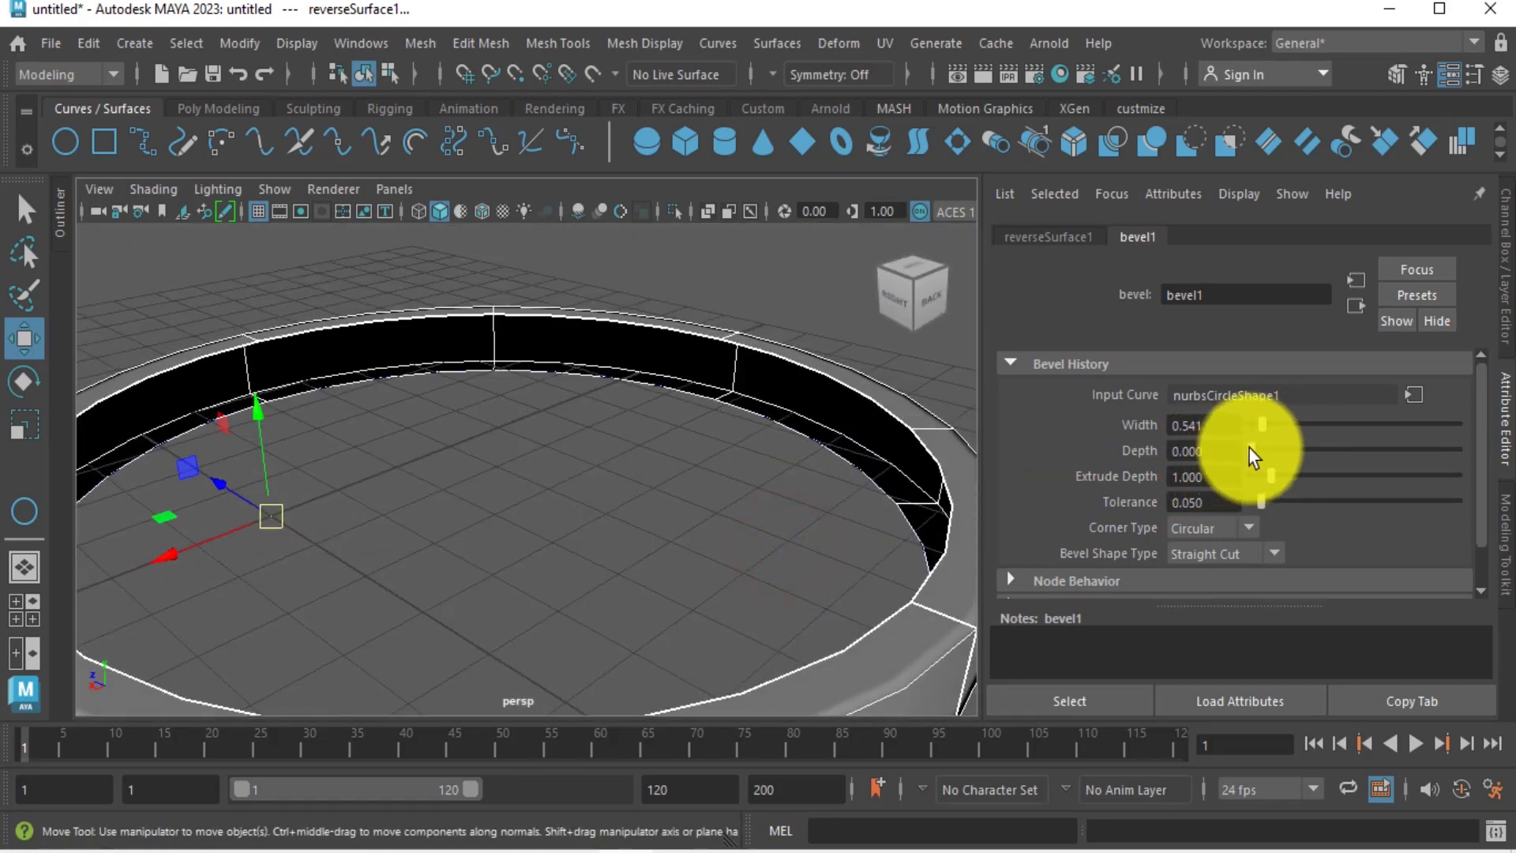
pyautogui.moveTo(1250, 449); pyautogui.dragTo(1196, 453)
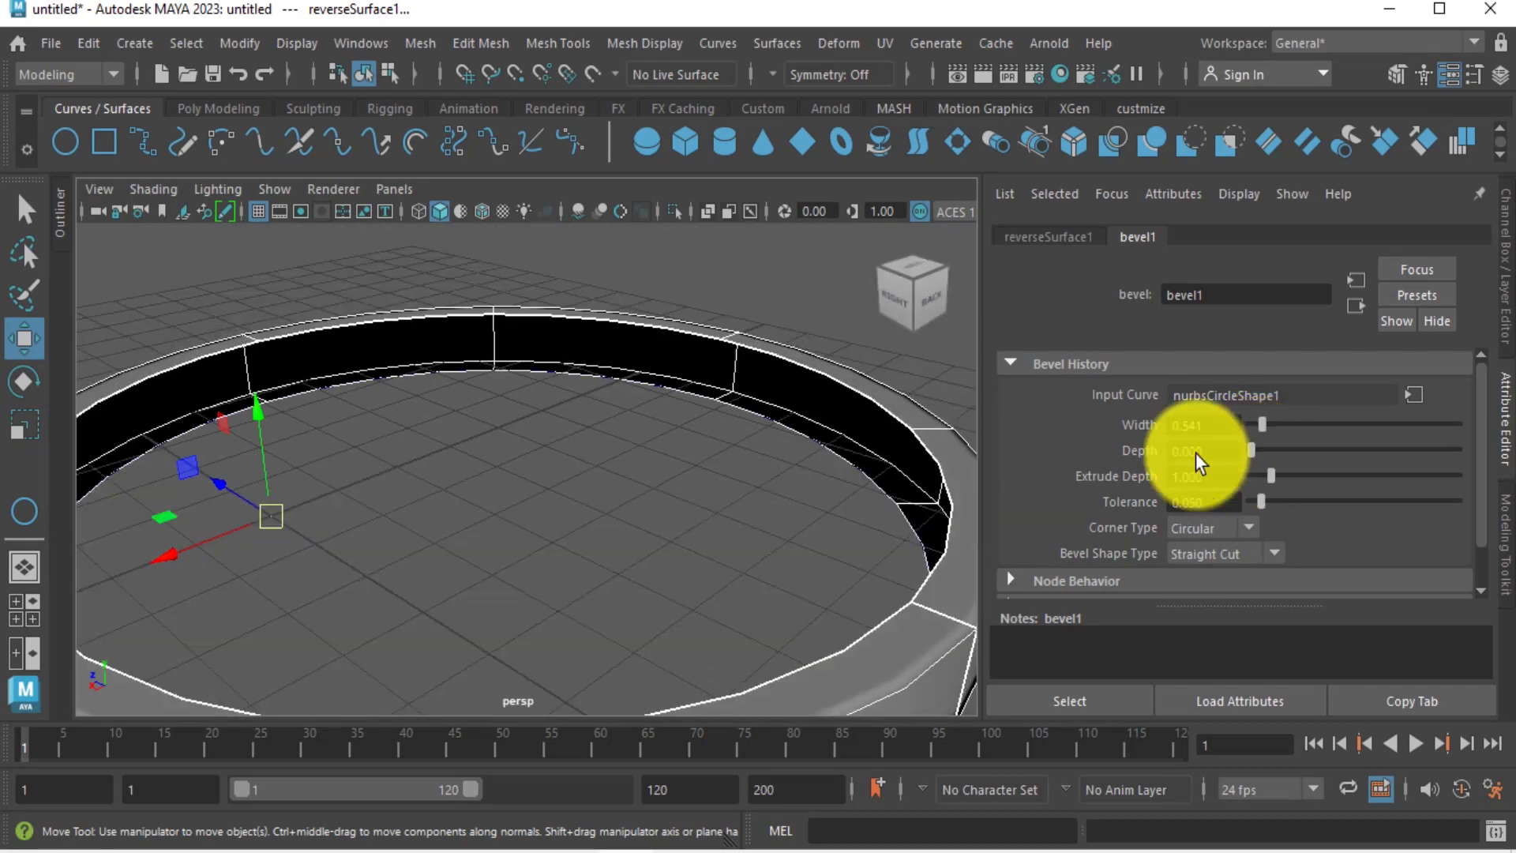
# Set the bevel's extrude depth to about 0.757 and its tolerance to 0.001.
pyautogui.scroll(-2, 655, 478)
pyautogui.keyDown('alt'); pyautogui.moveTo(665, 455); pyautogui.dragTo(665, 450, button='middle'); pyautogui.keyUp('alt')
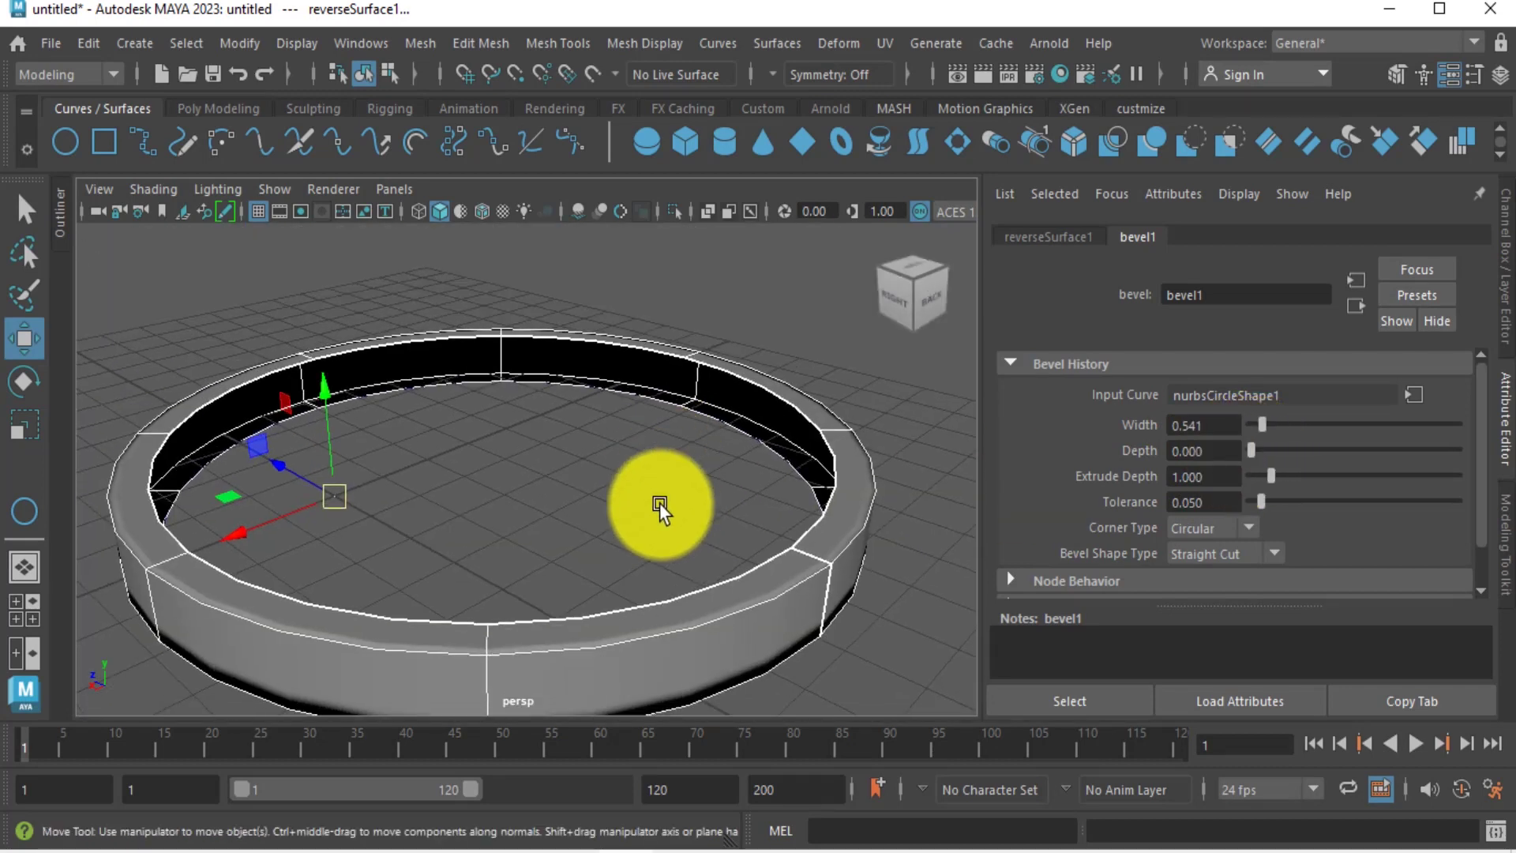
pyautogui.keyDown('alt'); pyautogui.moveTo(658, 531); pyautogui.dragTo(655, 479, button='middle'); pyautogui.keyUp('alt')
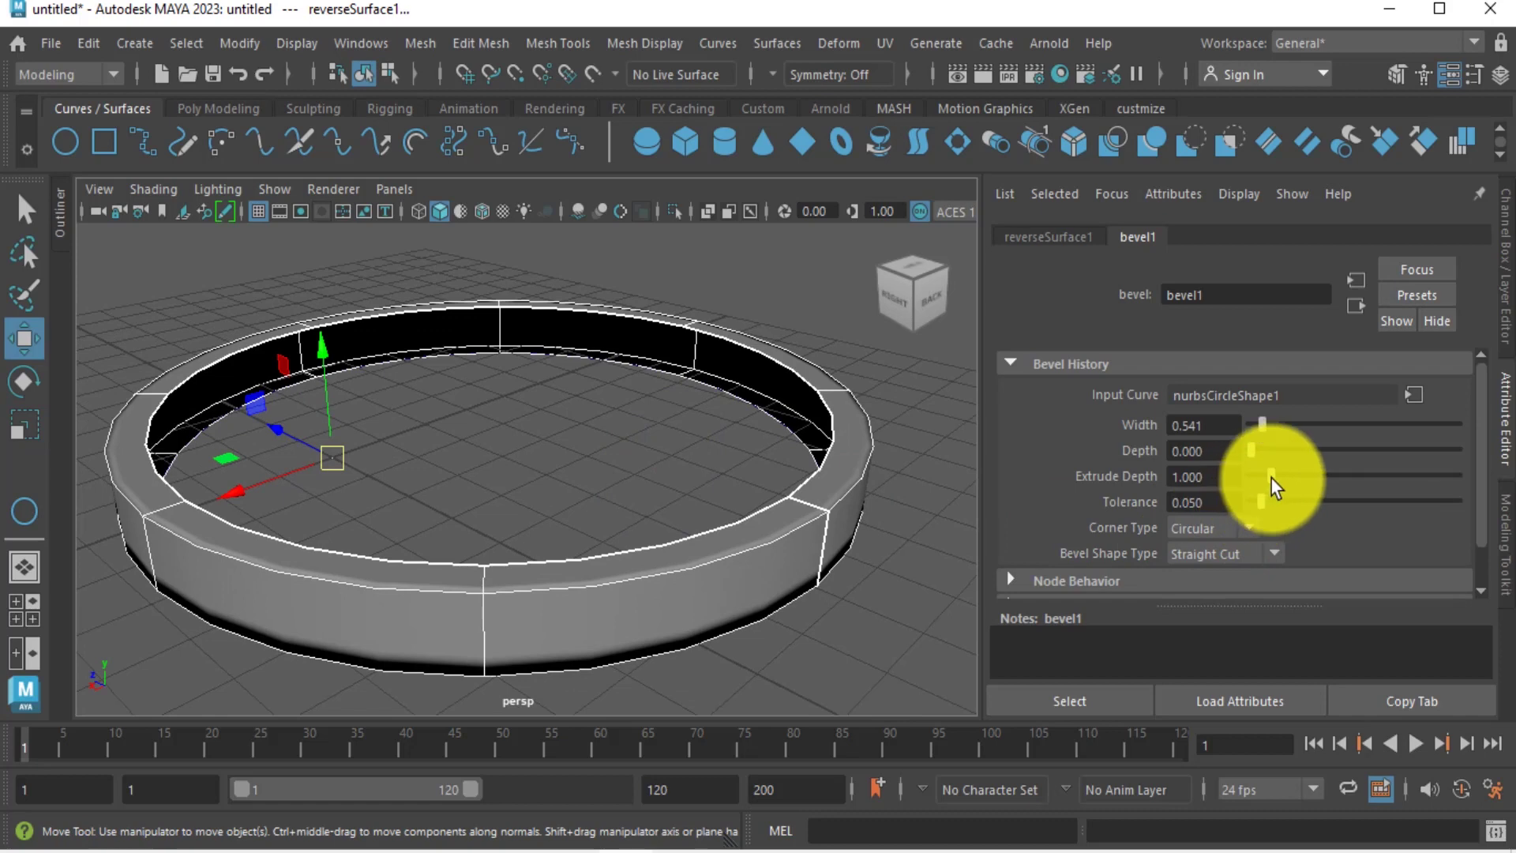
pyautogui.moveTo(1271, 478)
pyautogui.mouseDown()
pyautogui.moveTo(1306, 481)
pyautogui.moveTo(1258, 492)
pyautogui.moveTo(1284, 488)
pyautogui.mouseUp()
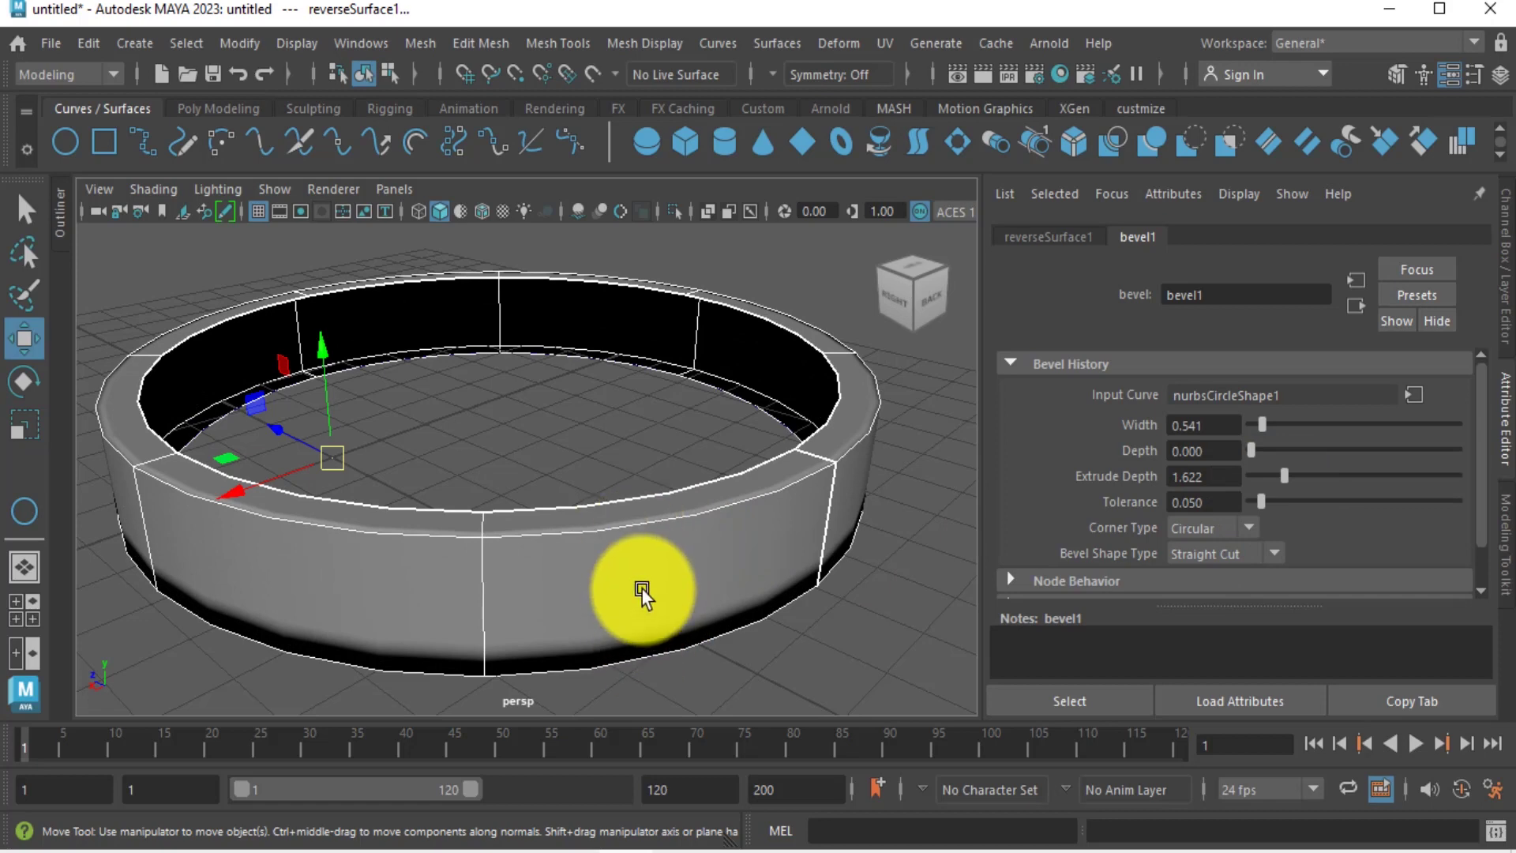
pyautogui.moveTo(1284, 475); pyautogui.dragTo(1211, 495)
pyautogui.keyDown('alt'); pyautogui.moveTo(805, 551); pyautogui.dragTo(799, 566); pyautogui.keyUp('alt')
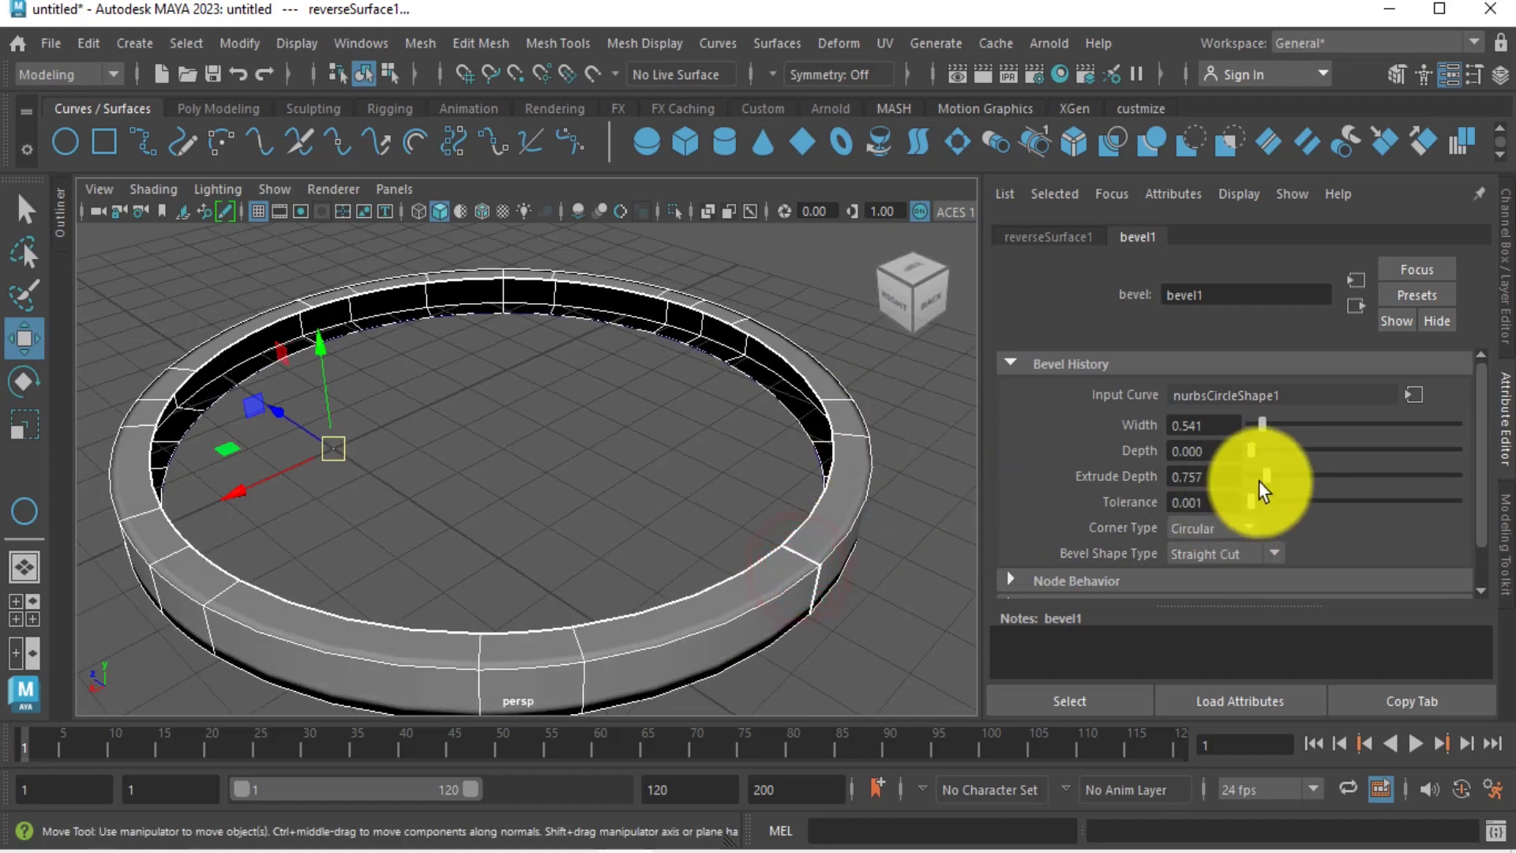
pyautogui.moveTo(1253, 500)
pyautogui.mouseDown()
pyautogui.moveTo(1357, 504)
pyautogui.moveTo(1230, 505)
pyautogui.mouseUp()
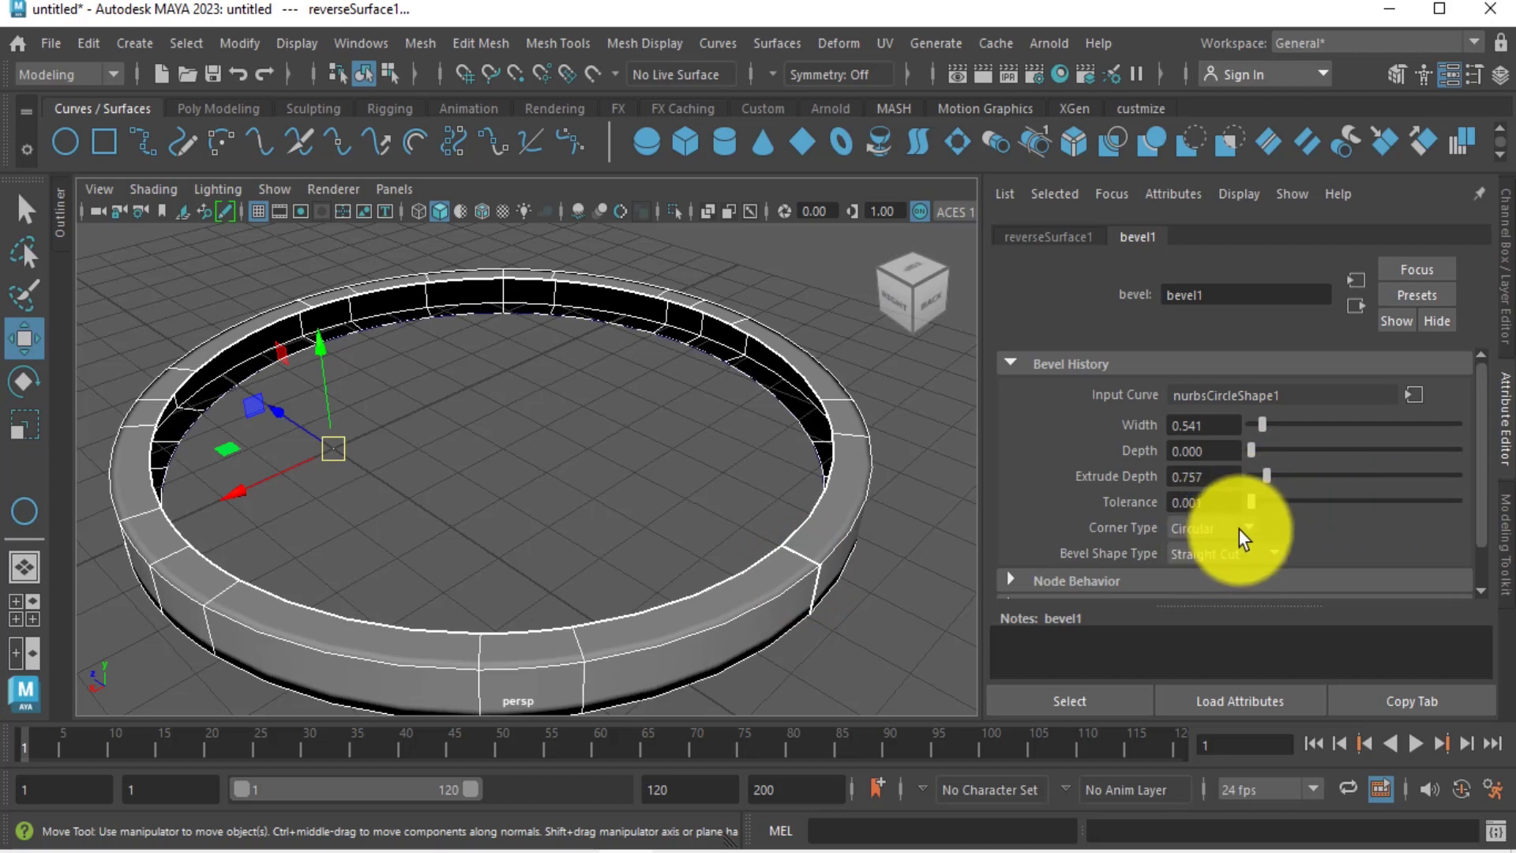
# Try the Linear corner type on the bevel and switch it back to Circular.
pyautogui.click(1239, 528)
pyautogui.click(1221, 548)
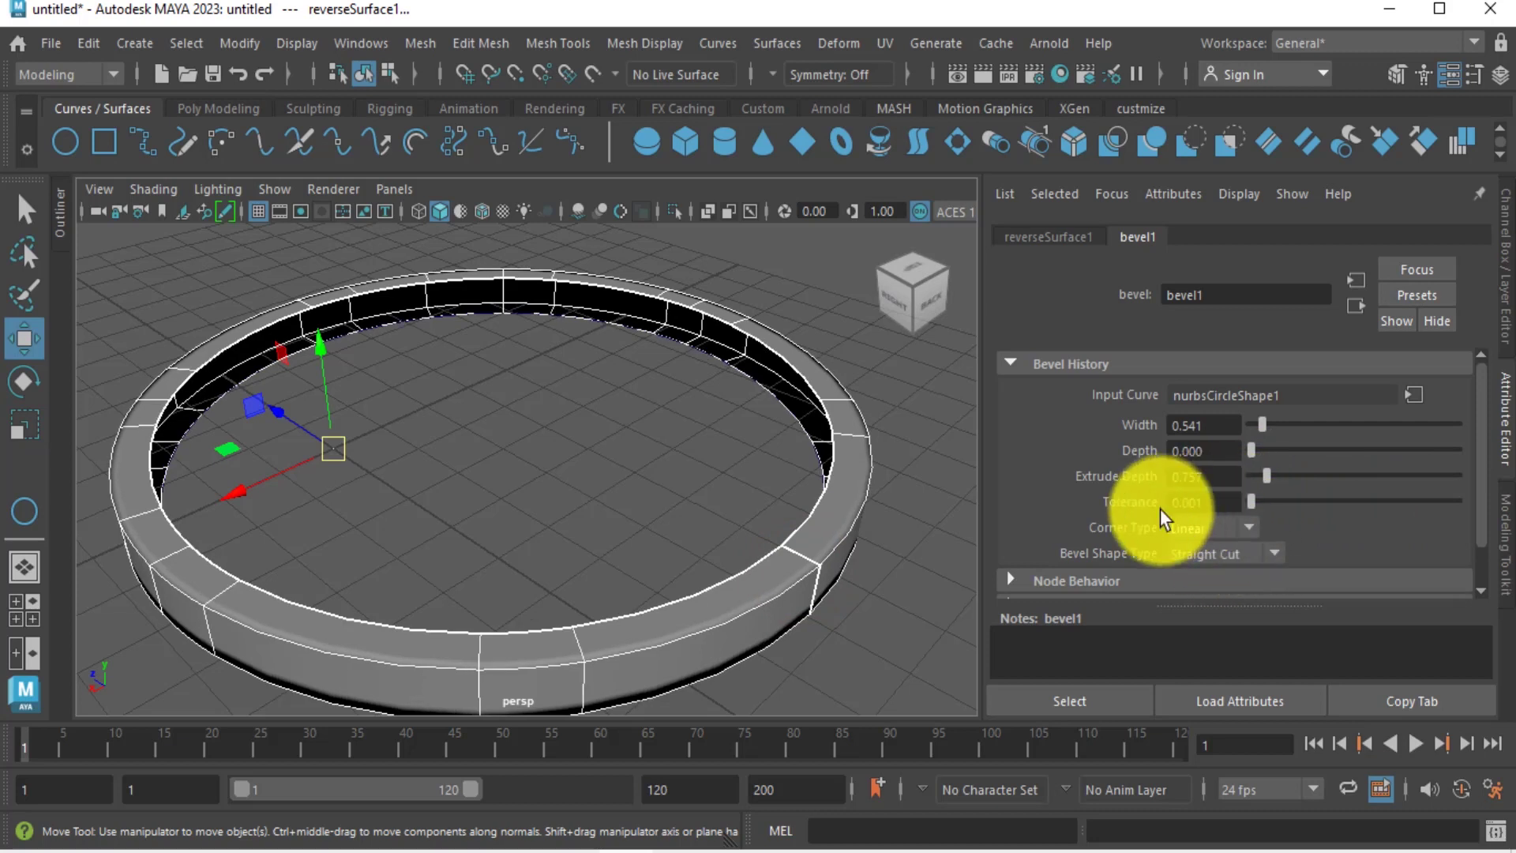
pyautogui.click(1212, 526)
pyautogui.click(1205, 572)
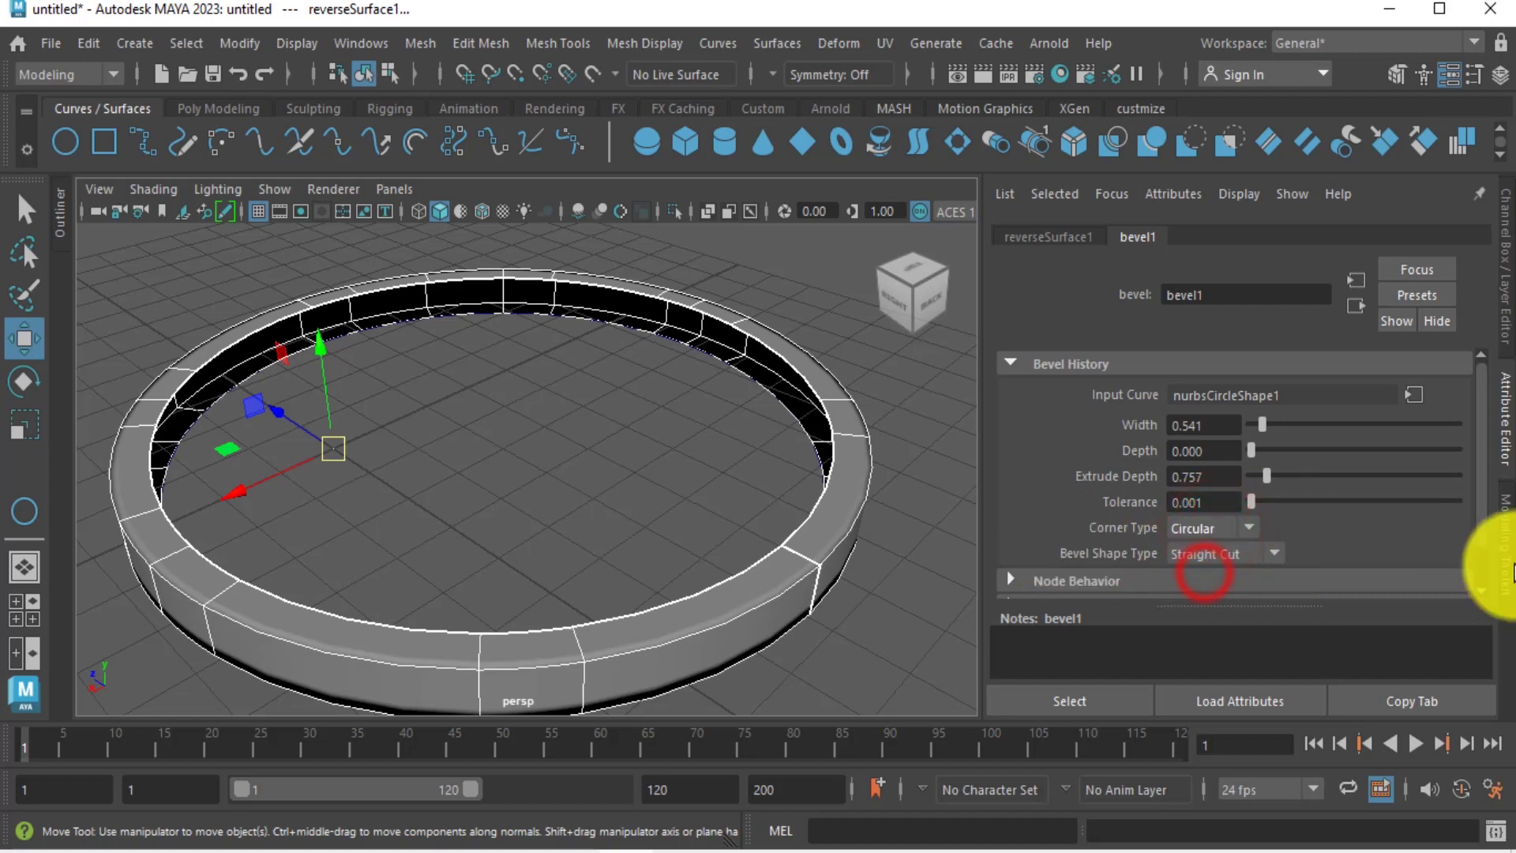
# Try the Curve Out and Curve In bevel shape types on the ring.
pyautogui.click(1242, 551)
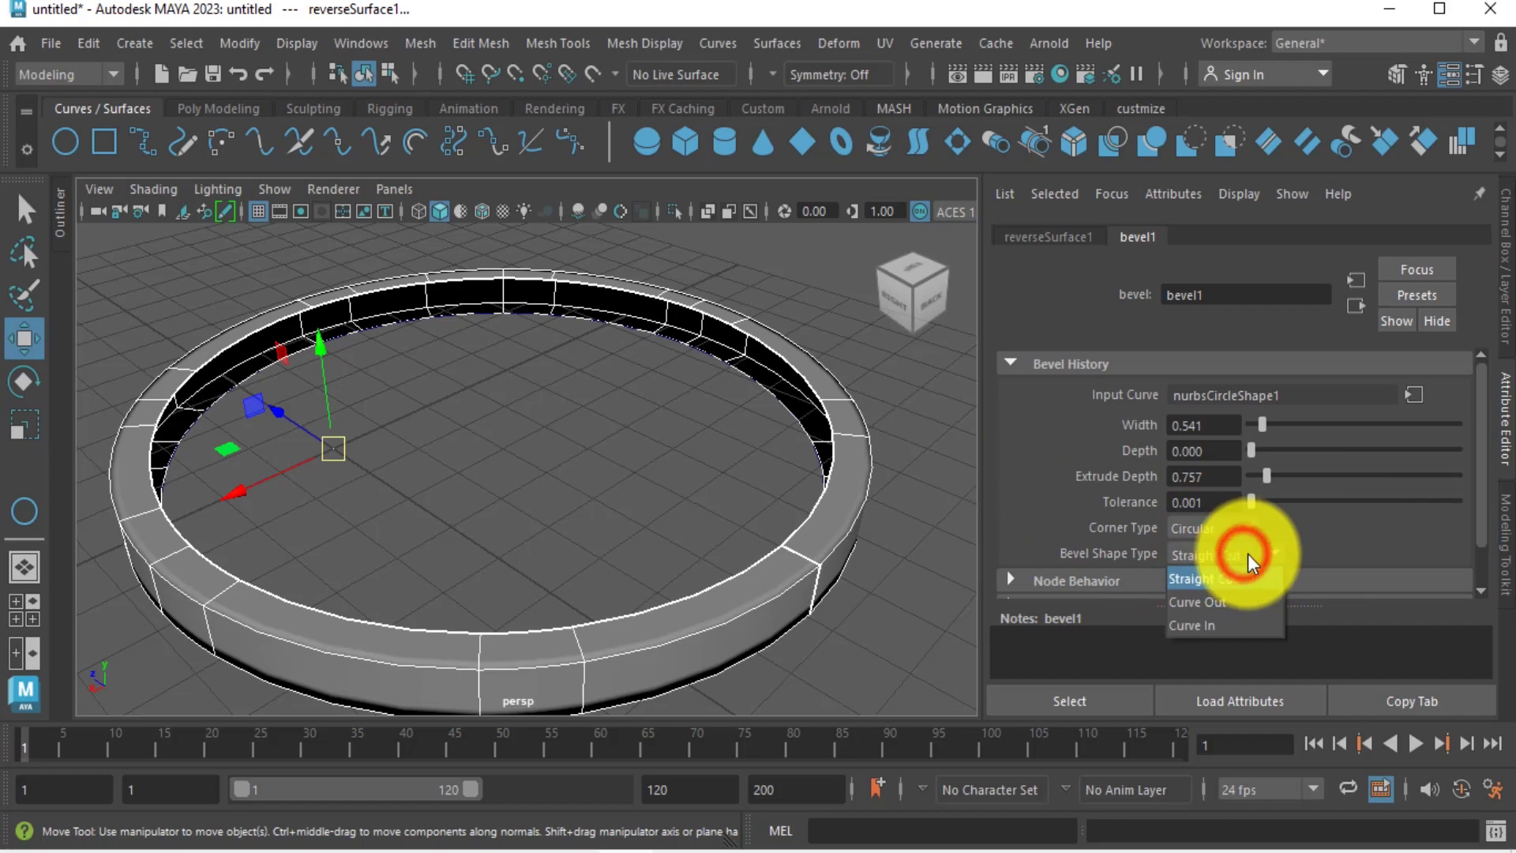
pyautogui.click(1216, 599)
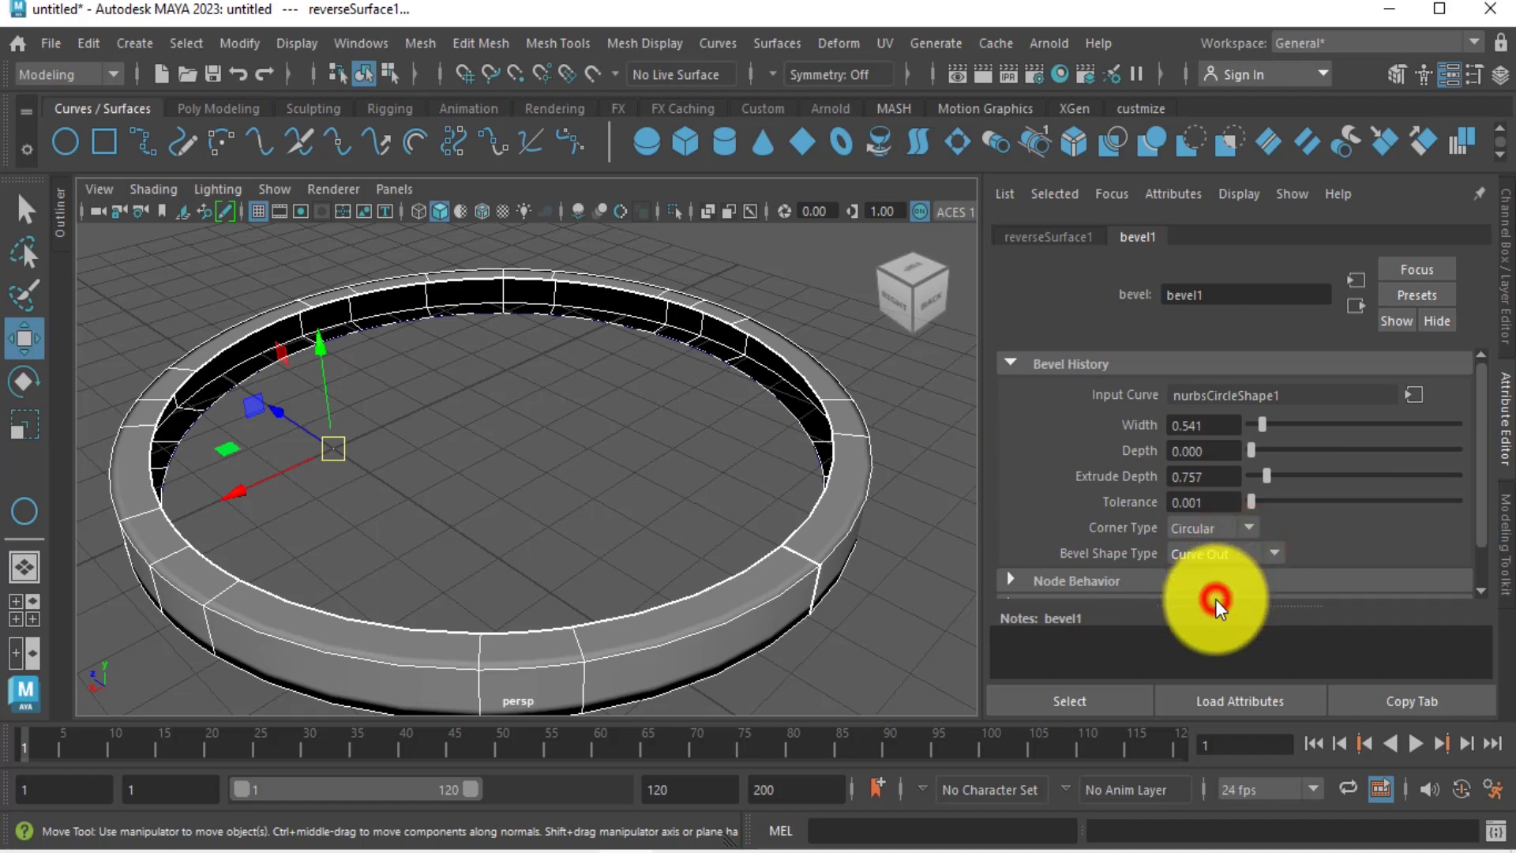
pyautogui.moveTo(869, 571)
pyautogui.keyDown('alt'); pyautogui.mouseDown()
pyautogui.moveTo(827, 532)
pyautogui.moveTo(880, 611)
pyautogui.moveTo(802, 558)
pyautogui.moveTo(850, 586)
pyautogui.mouseUp(); pyautogui.keyUp('alt')
pyautogui.click(1205, 625)
# Compare the Linear corner type with Circular on the Curve In bevel, ending on Circular.
pyautogui.click(1218, 529)
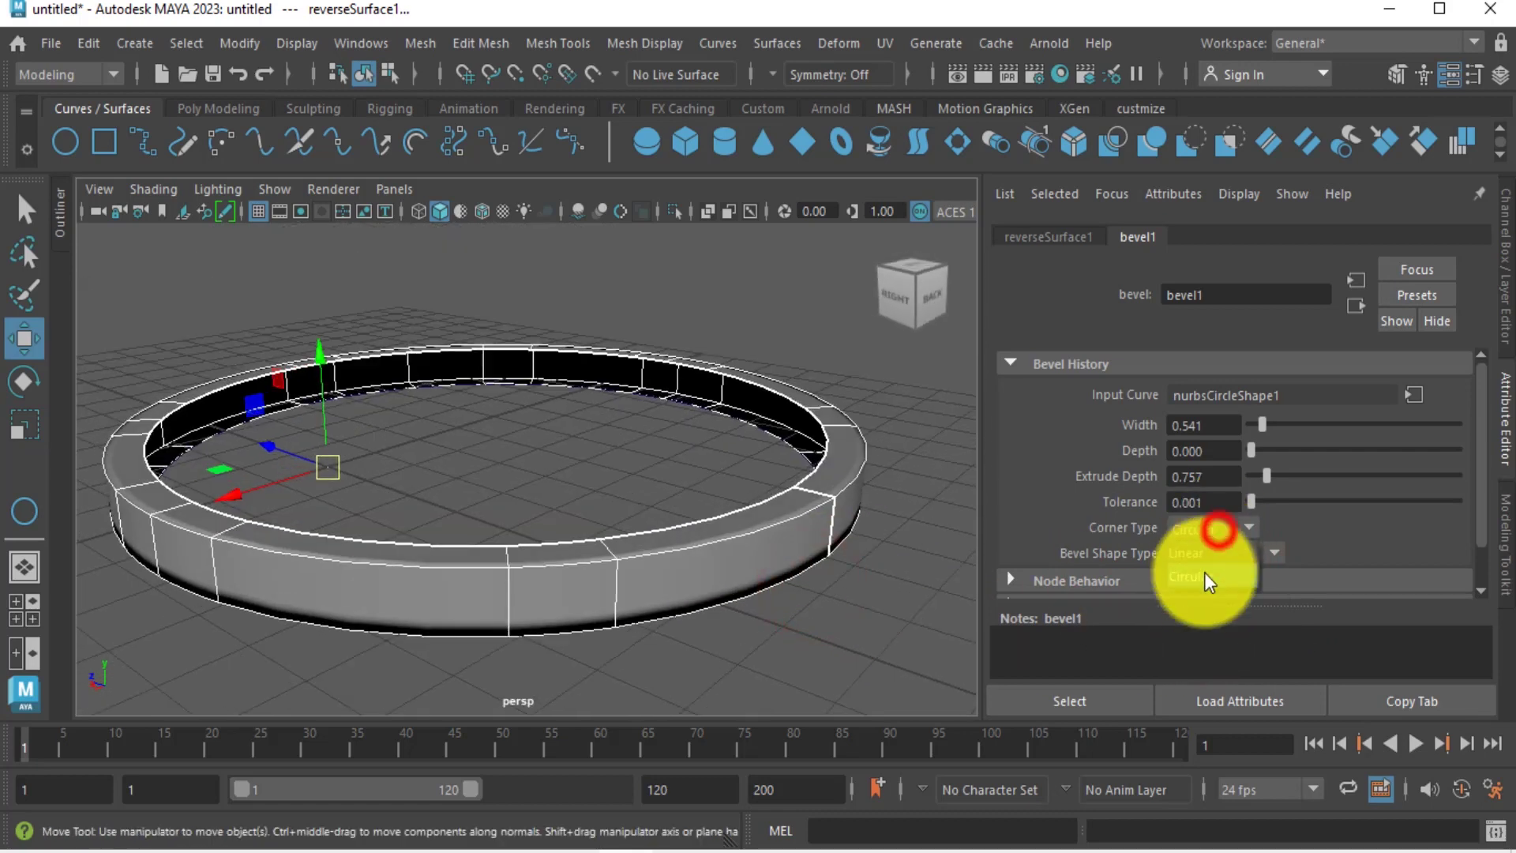
pyautogui.click(1202, 551)
pyautogui.click(1210, 529)
pyautogui.click(1207, 579)
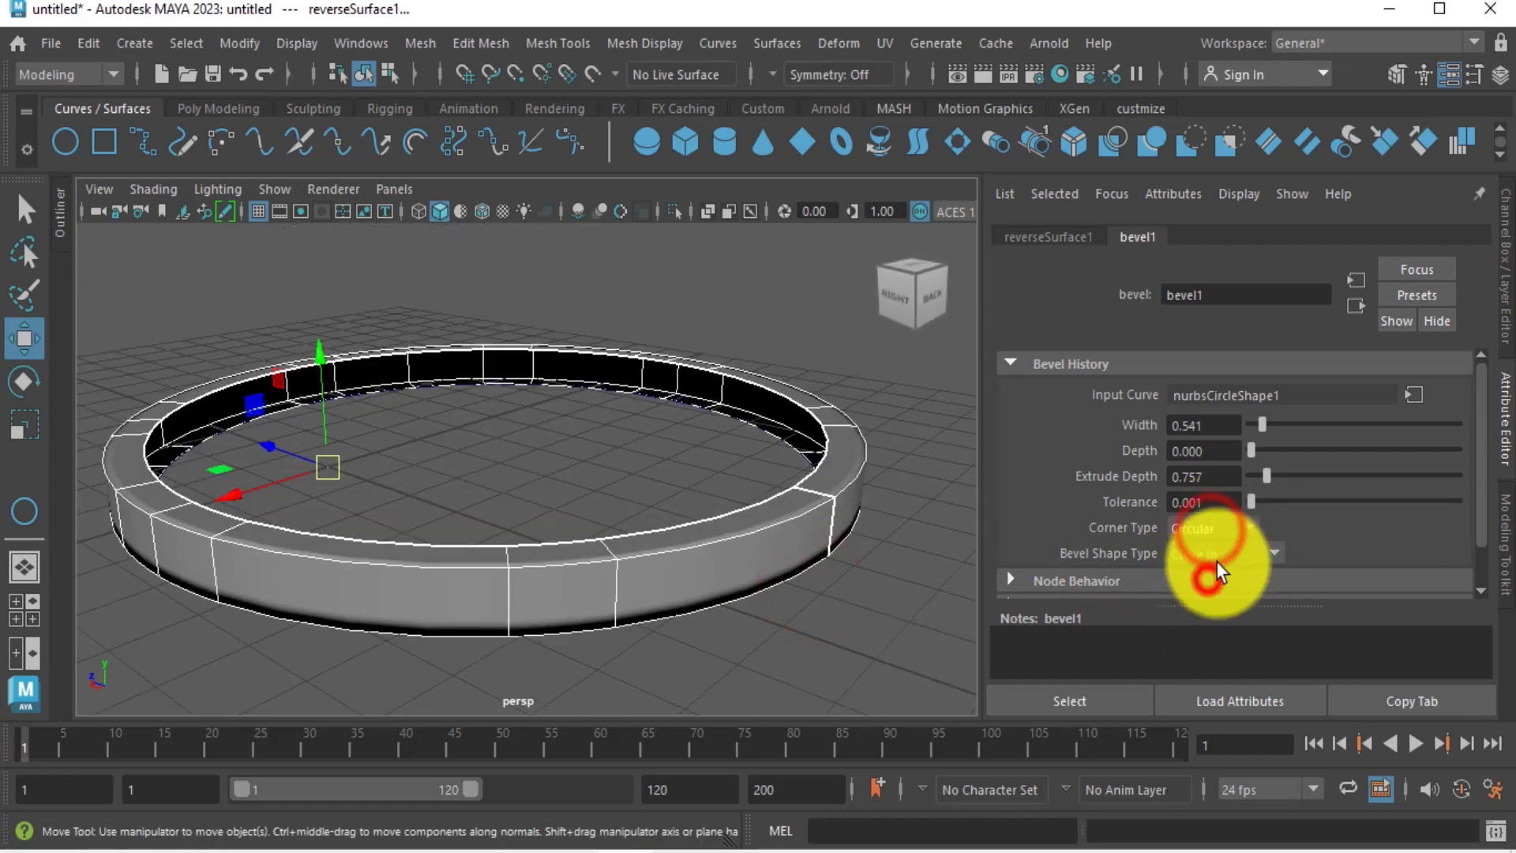
# Compare the Curve Out bevel shape with Curve In on the ring, ending on Curve In.
pyautogui.click(1211, 550)
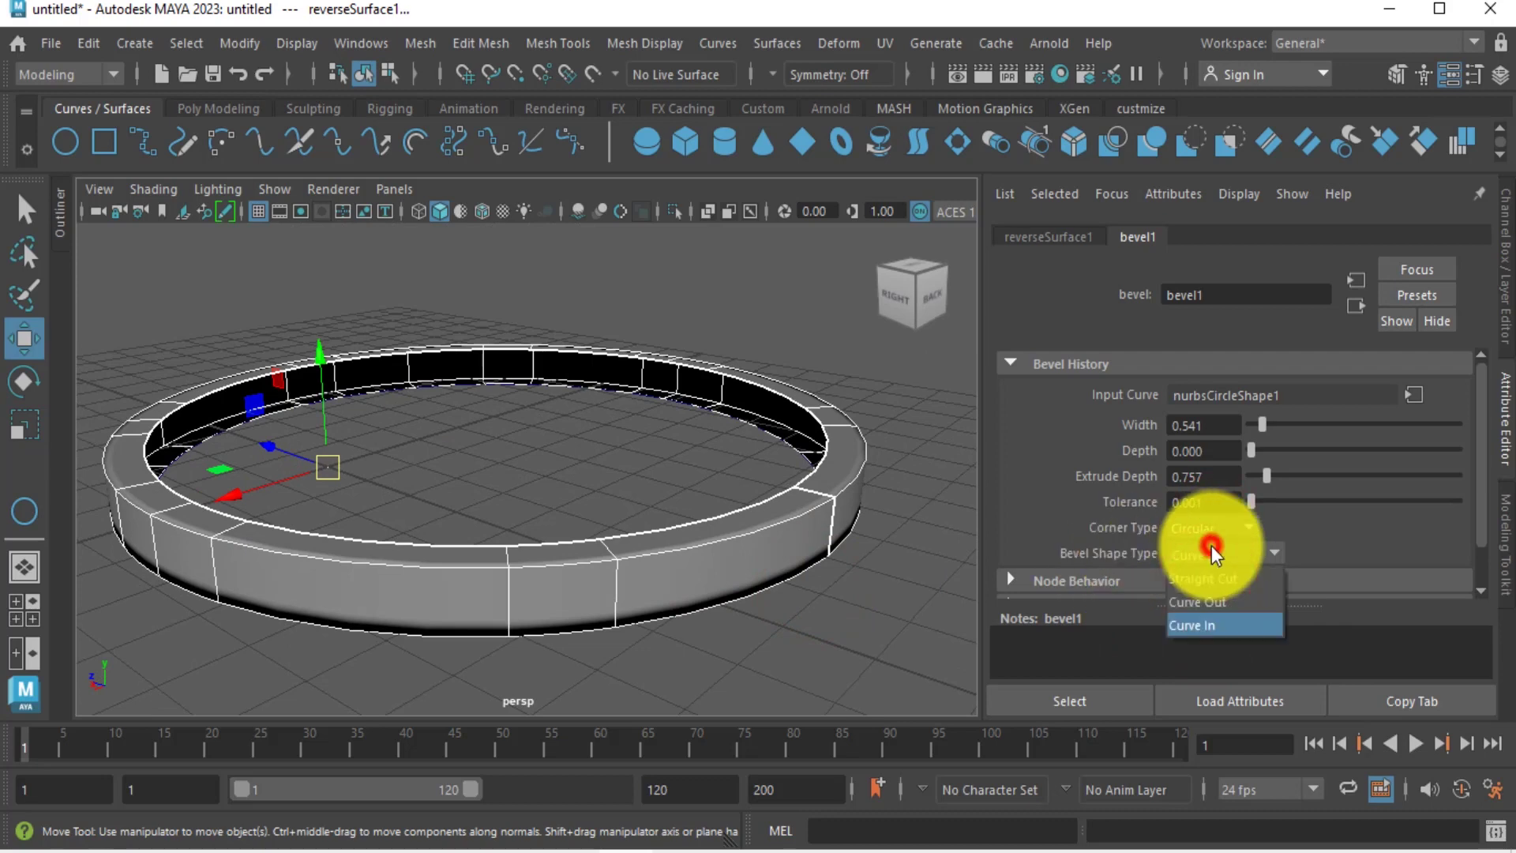
pyautogui.click(1201, 608)
pyautogui.keyDown('alt'); pyautogui.moveTo(870, 565); pyautogui.dragTo(865, 600); pyautogui.keyUp('alt')
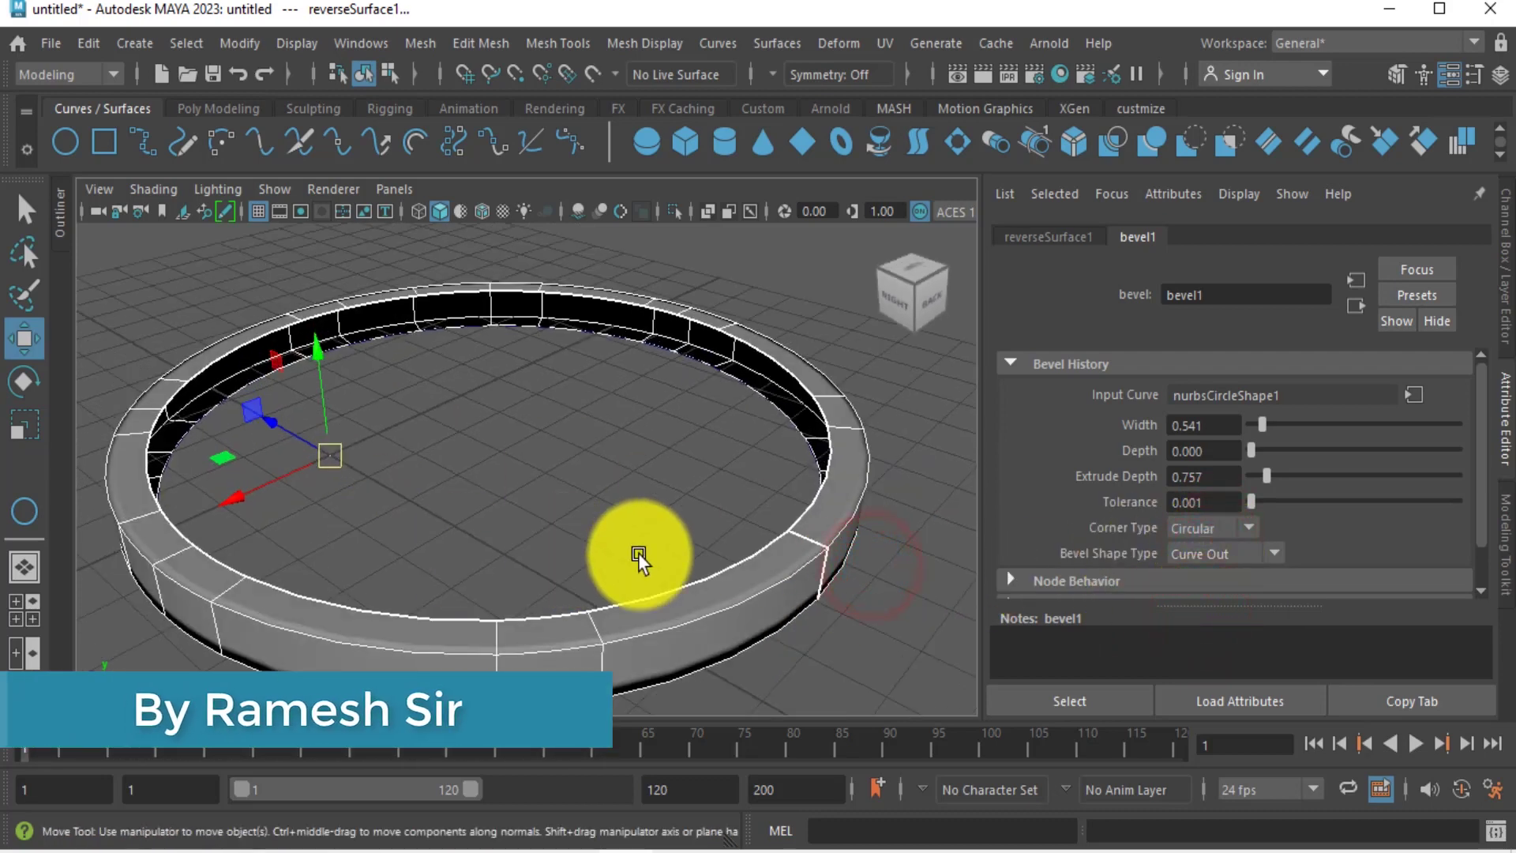
pyautogui.click(1244, 556)
pyautogui.click(1182, 622)
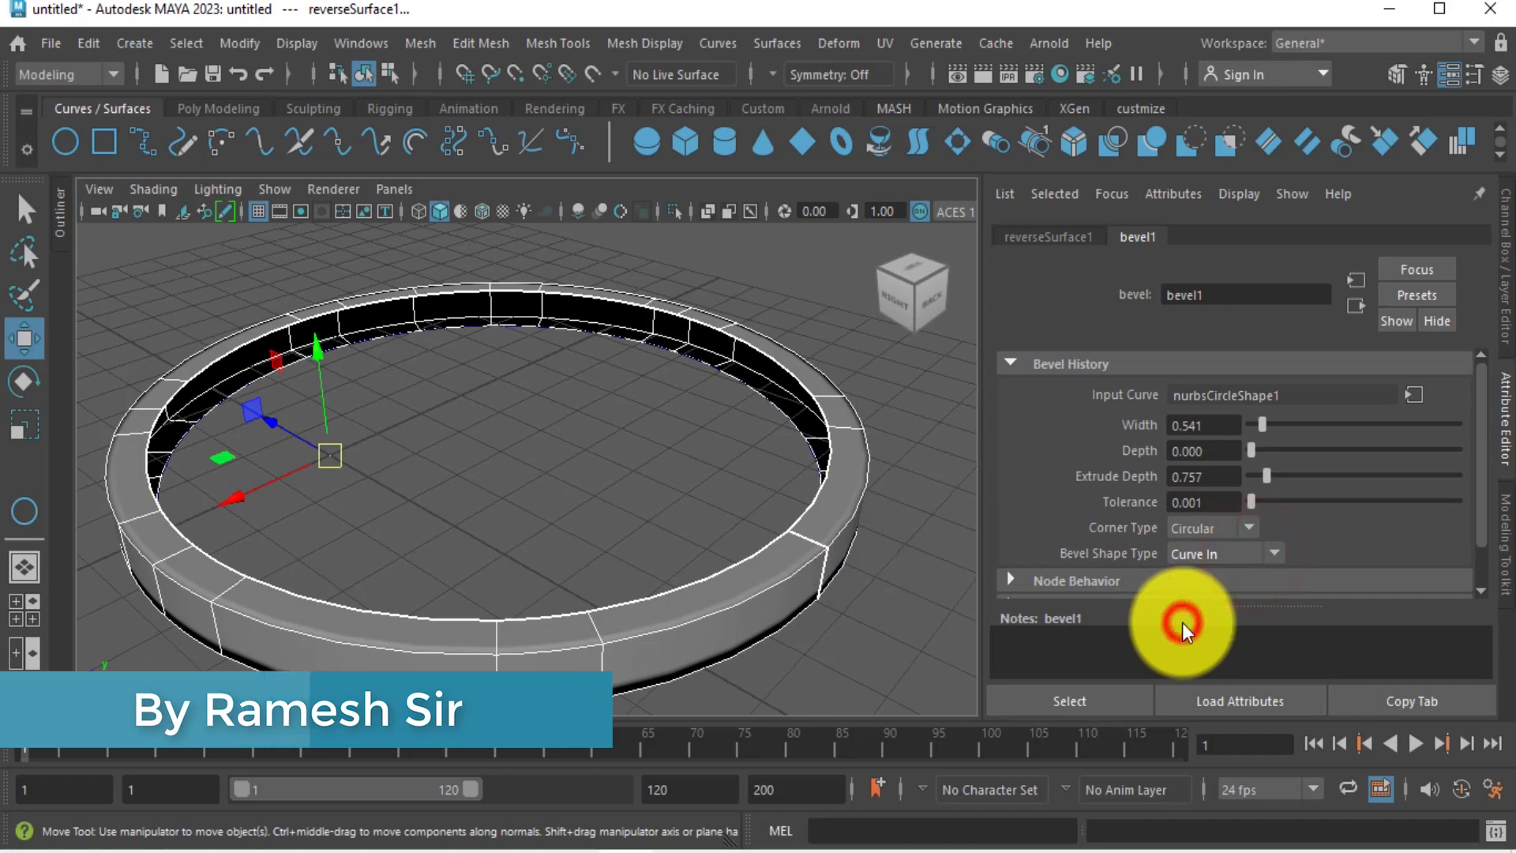
pyautogui.keyDown('alt'); pyautogui.moveTo(524, 494); pyautogui.dragTo(537, 525); pyautogui.keyUp('alt')
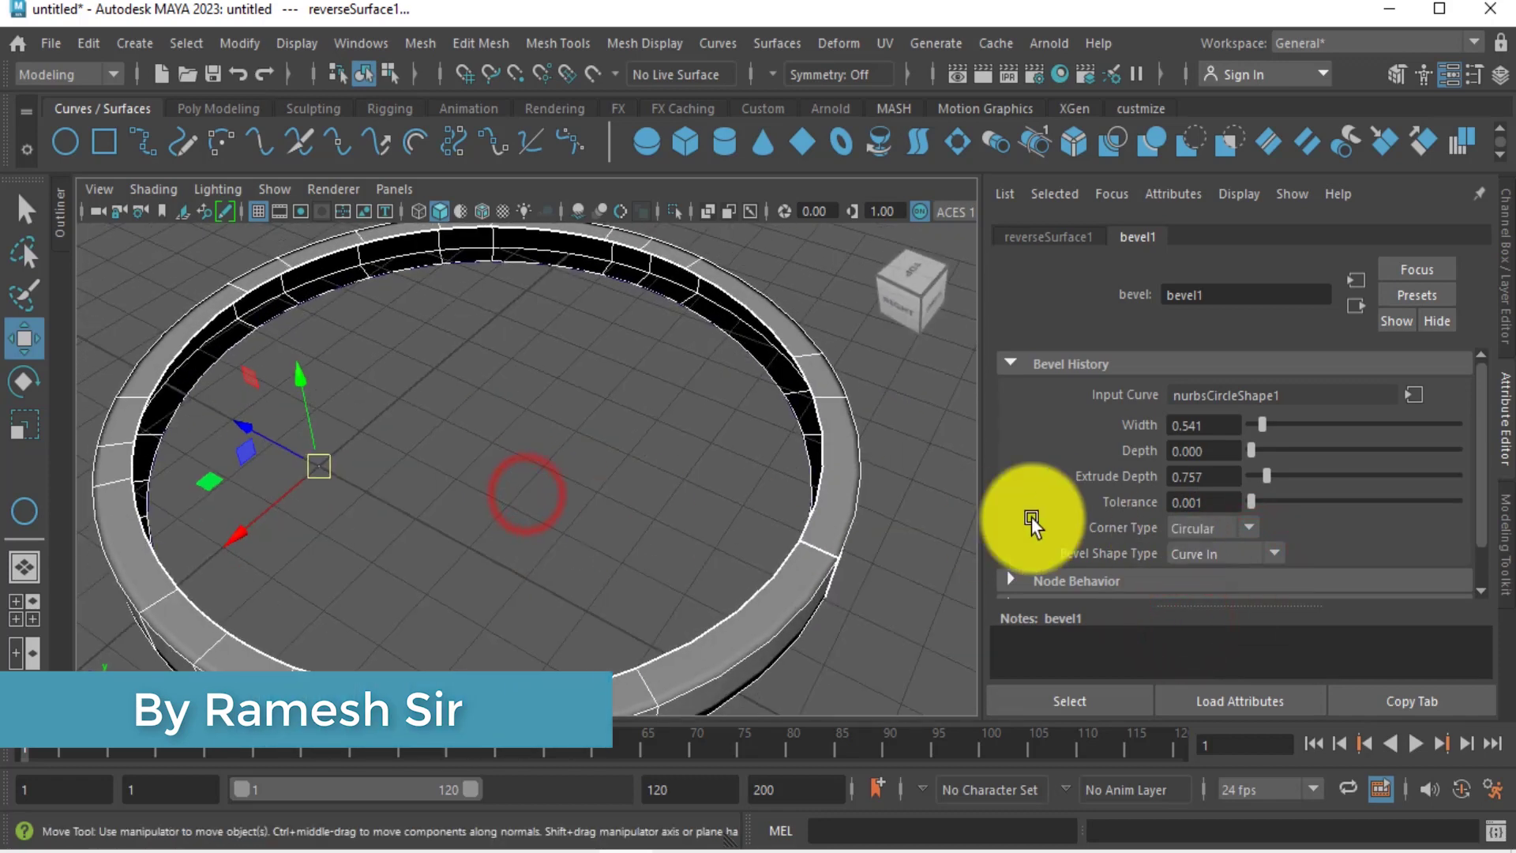
# Set the bevel shape type to Curve Out and deselect the ring.
pyautogui.click(1201, 556)
pyautogui.click(1195, 602)
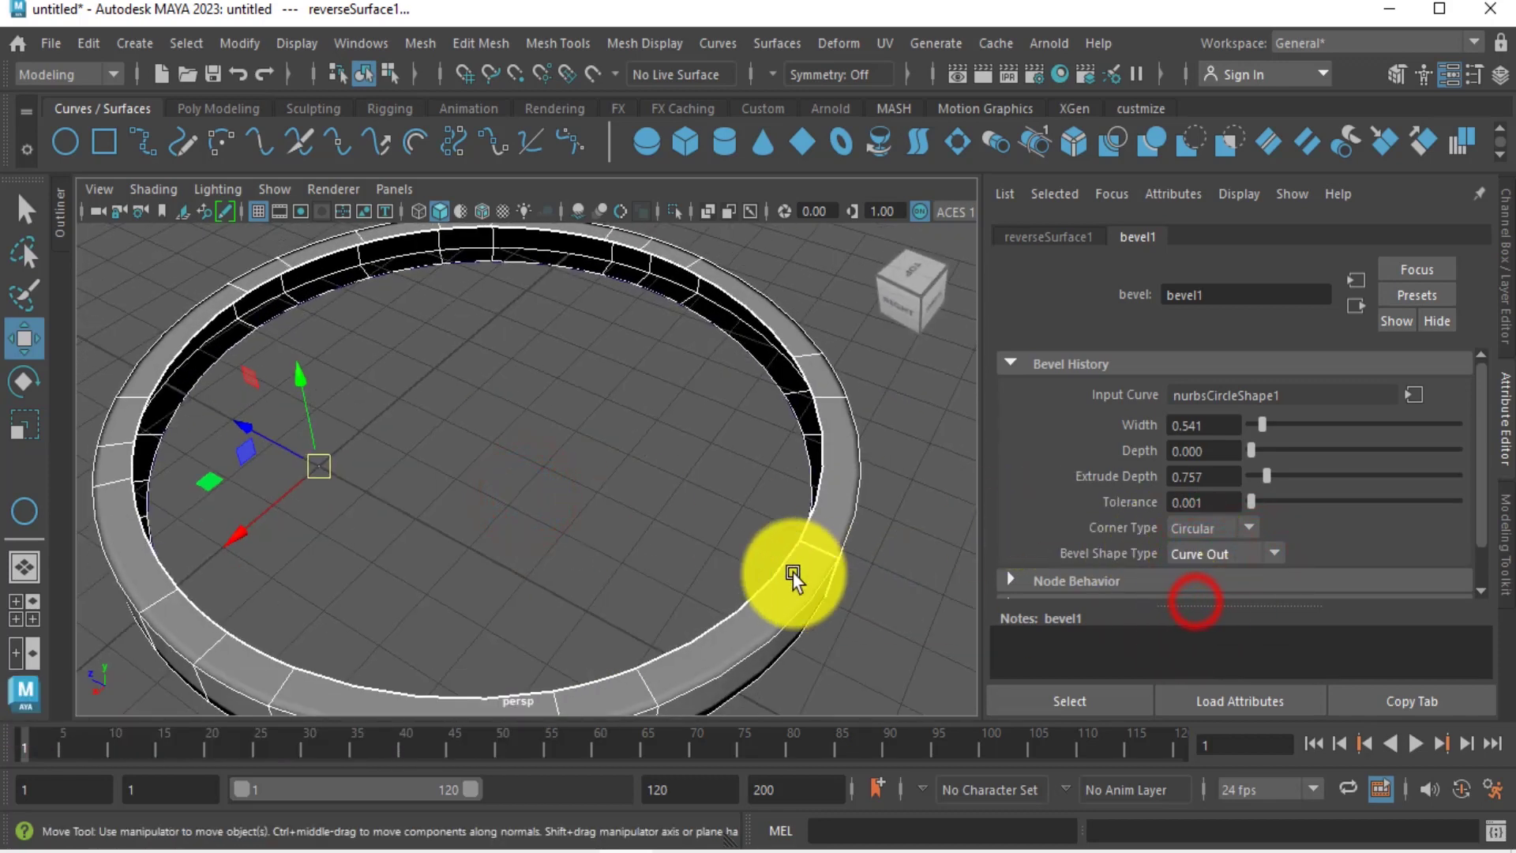
pyautogui.keyDown('alt'); pyautogui.moveTo(766, 562); pyautogui.dragTo(557, 545); pyautogui.keyUp('alt')
pyautogui.scroll(-4, 726, 525)
pyautogui.click(609, 542)
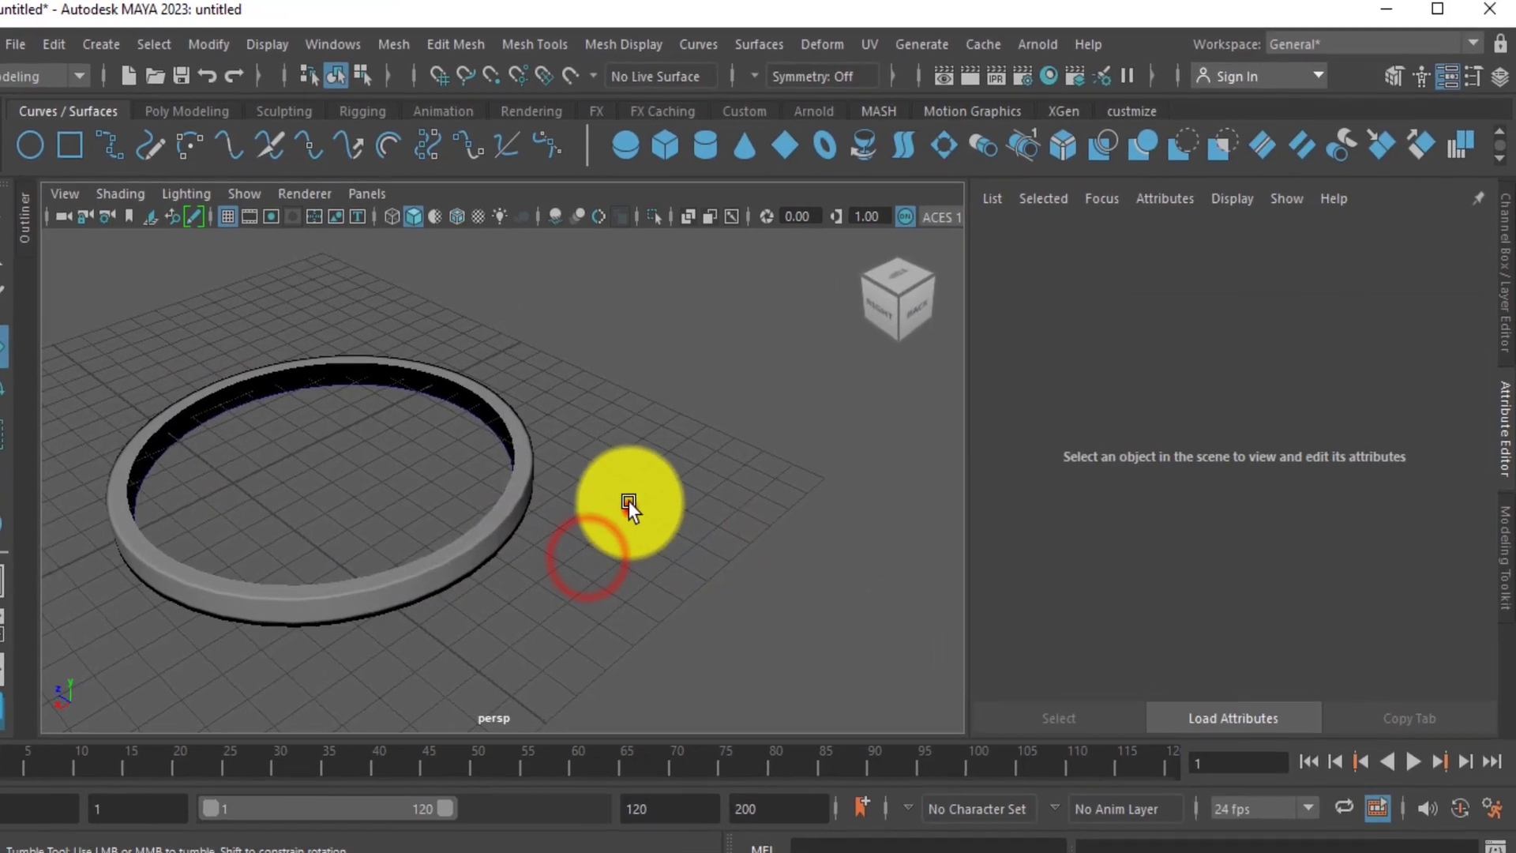
pyautogui.click(650, 495)
pyautogui.click(754, 49)
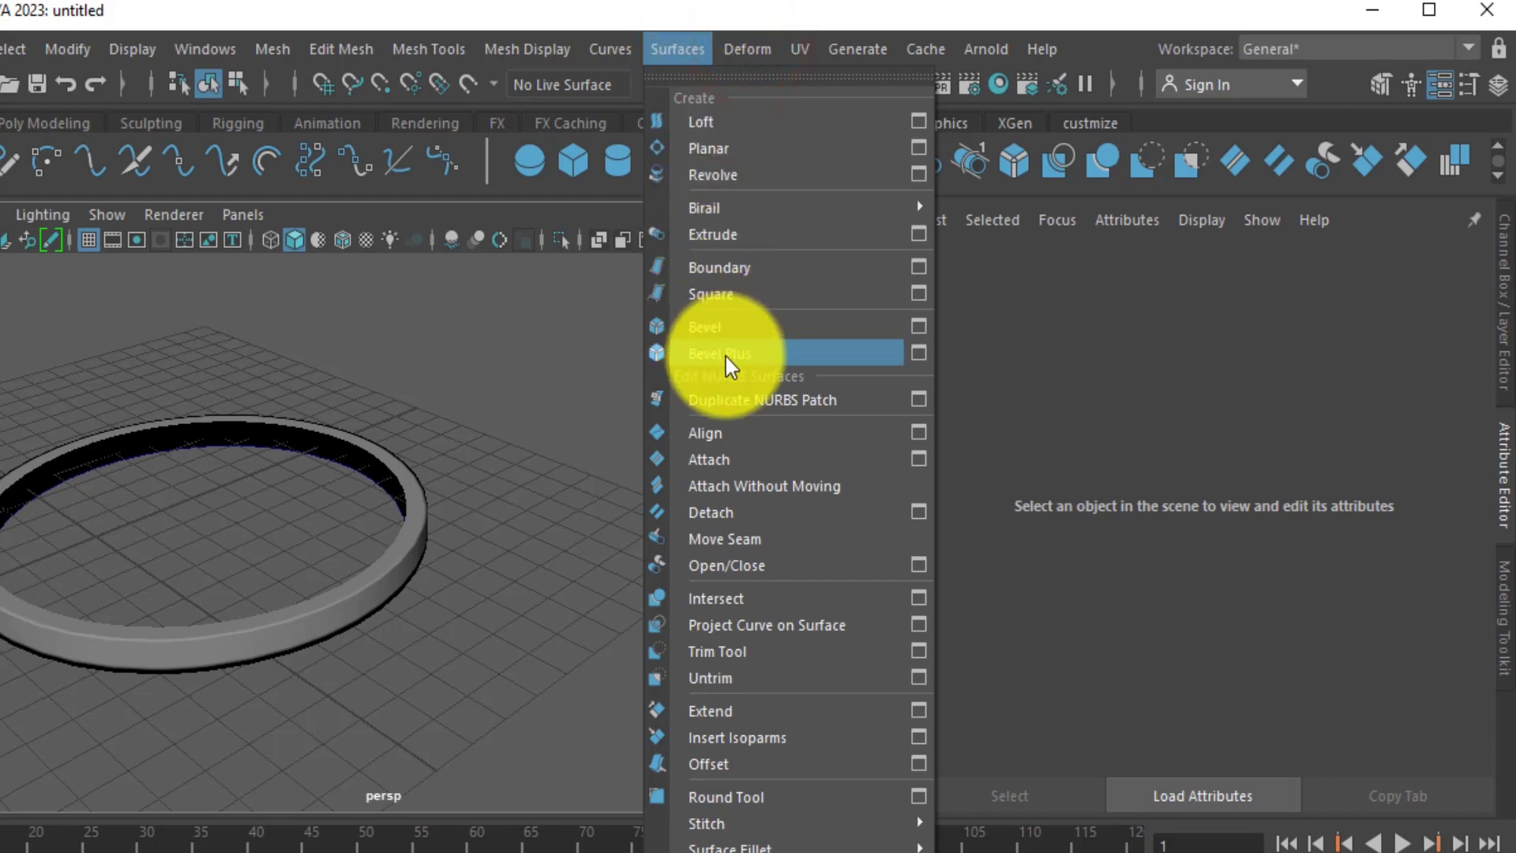
pyautogui.click(455, 733)
# Move the beveled ring along the Z axis until it is clear of the original NURBS circle.
pyautogui.click(395, 580)
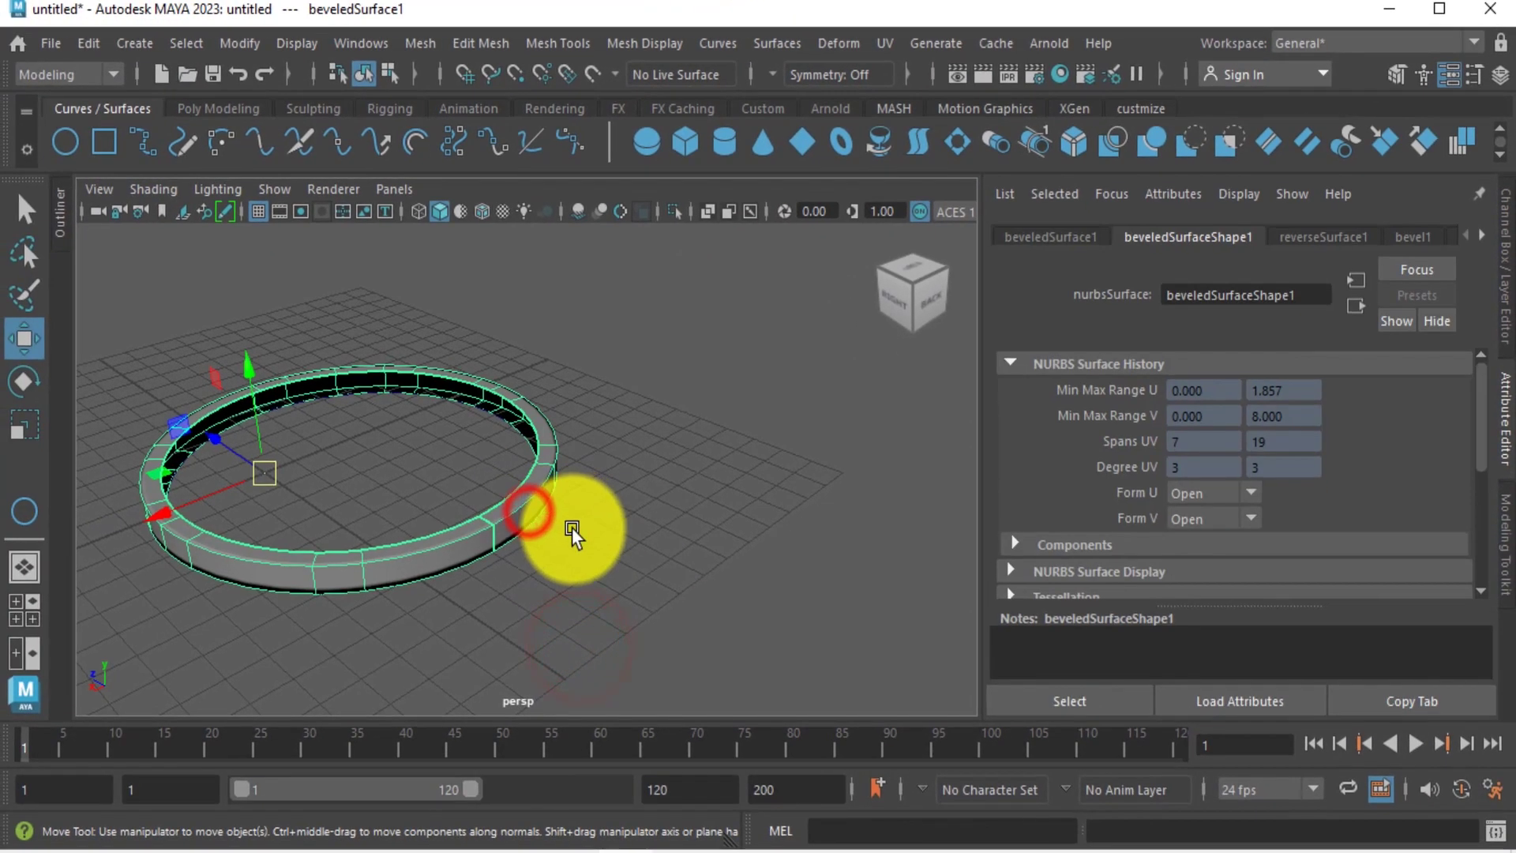
pyautogui.moveTo(224, 444); pyautogui.dragTo(190, 383)
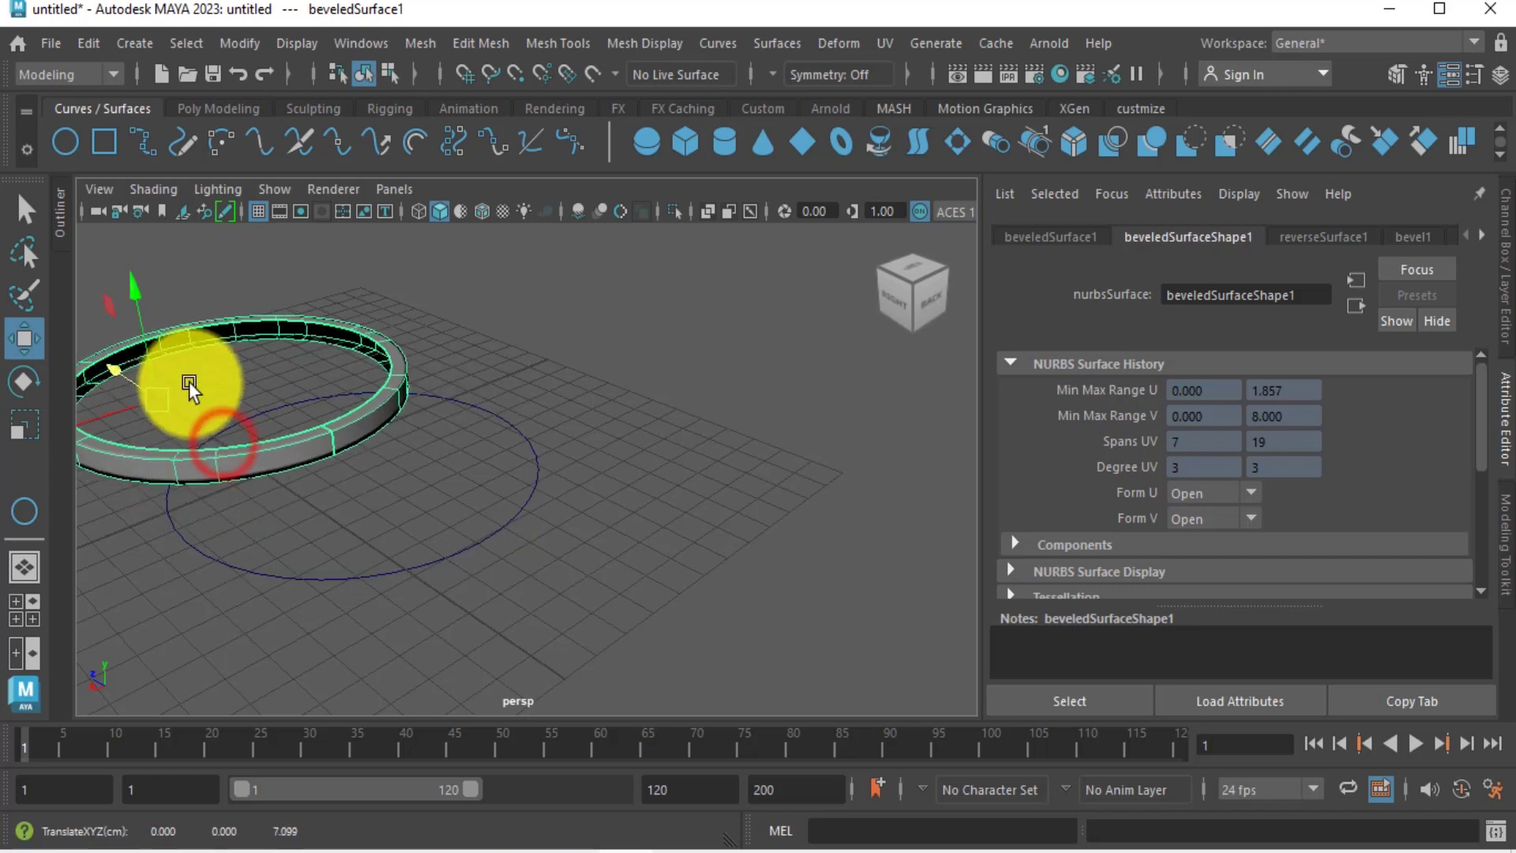
pyautogui.moveTo(563, 422); pyautogui.dragTo(439, 510)
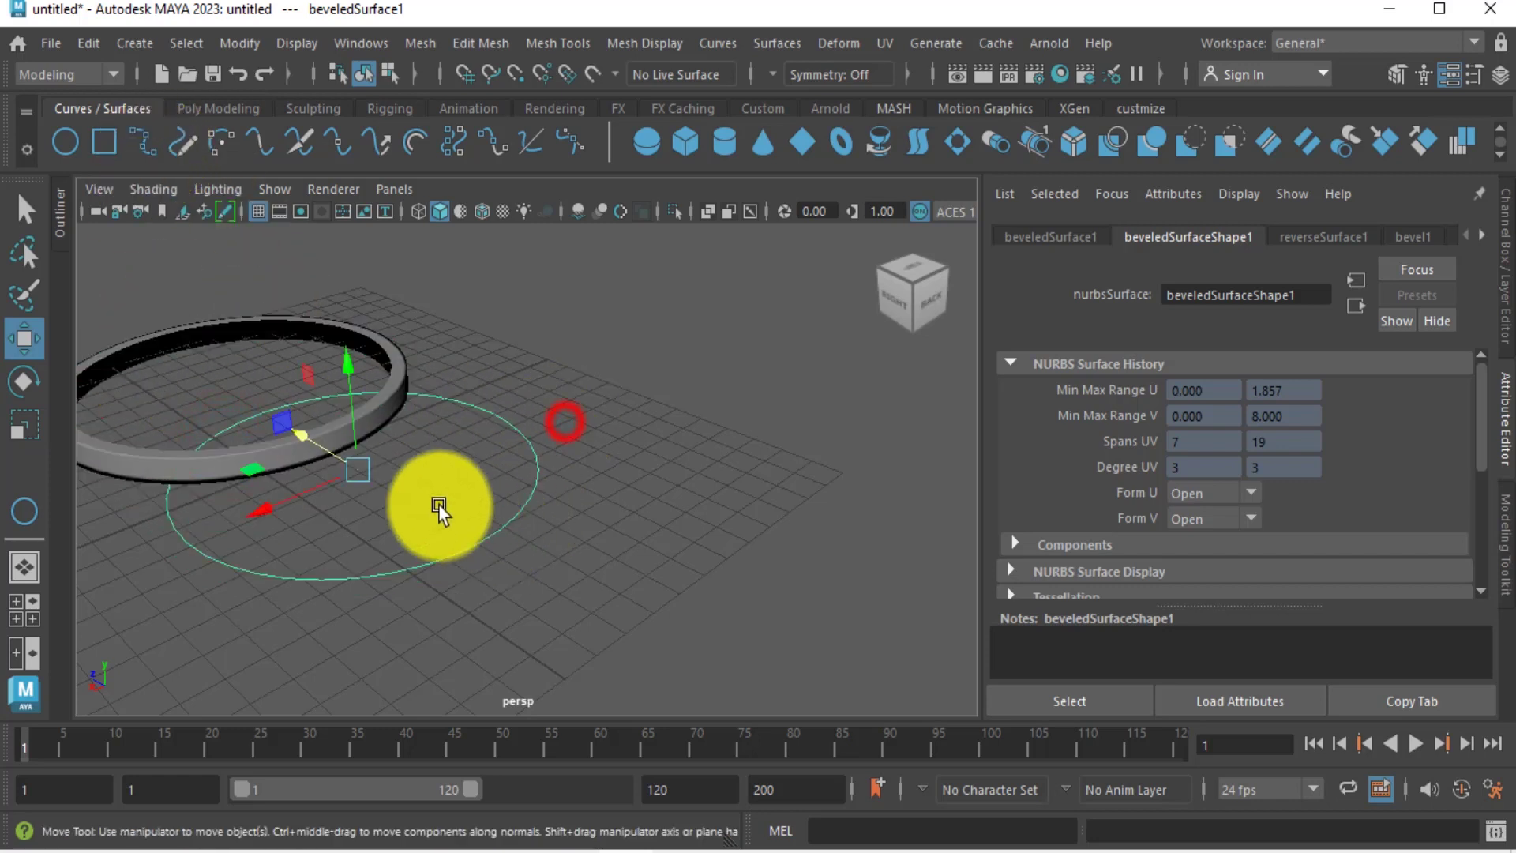
pyautogui.click(263, 450)
pyautogui.moveTo(128, 382); pyautogui.dragTo(74, 347)
pyautogui.click(327, 342)
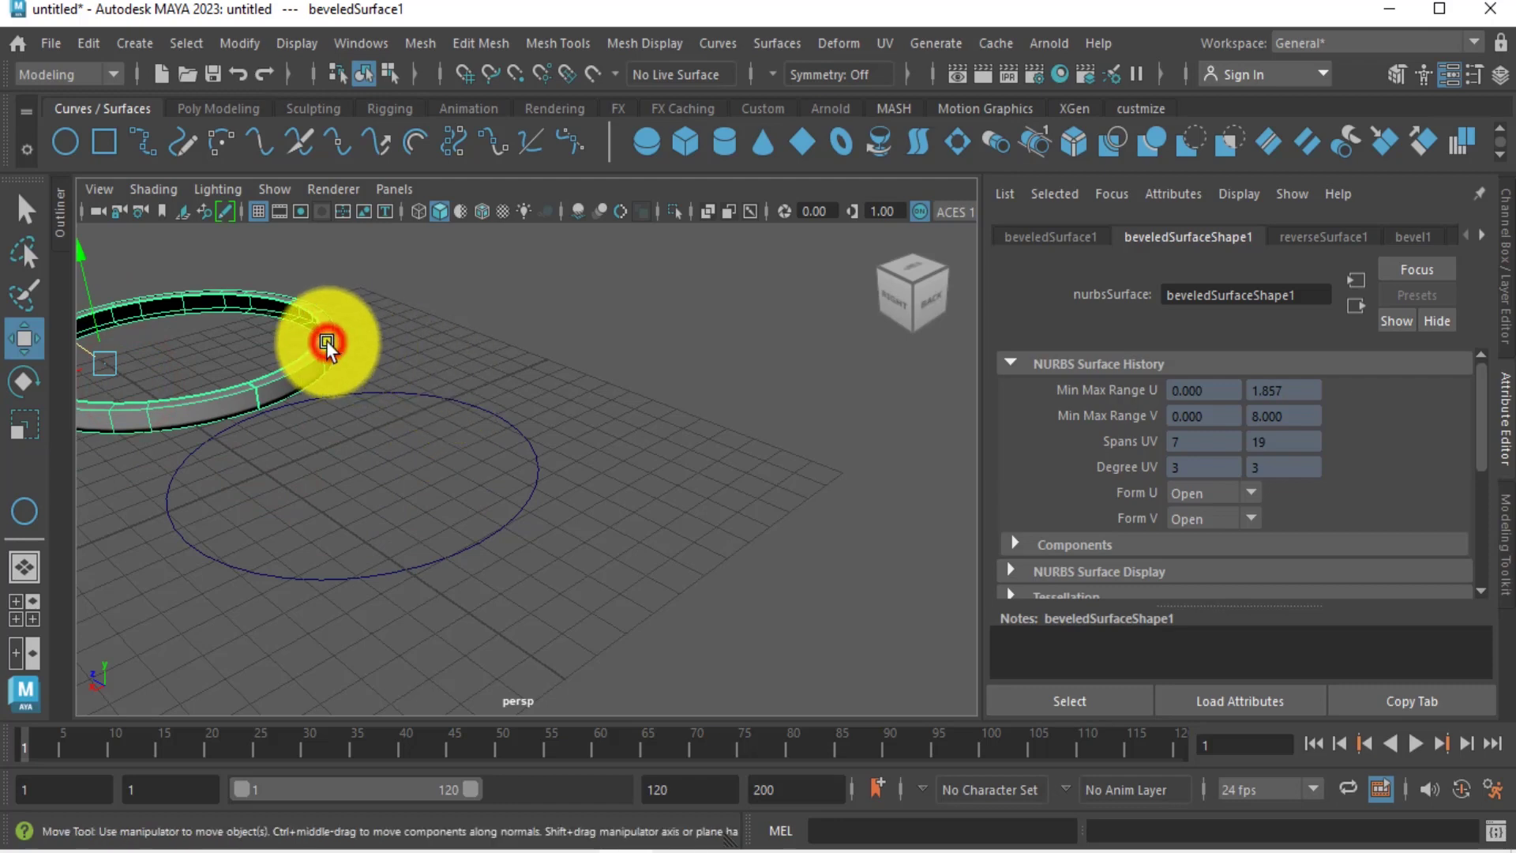
# Delete the construction history of the beveled ring.
pyautogui.moveTo(430, 358); pyautogui.dragTo(412, 462)
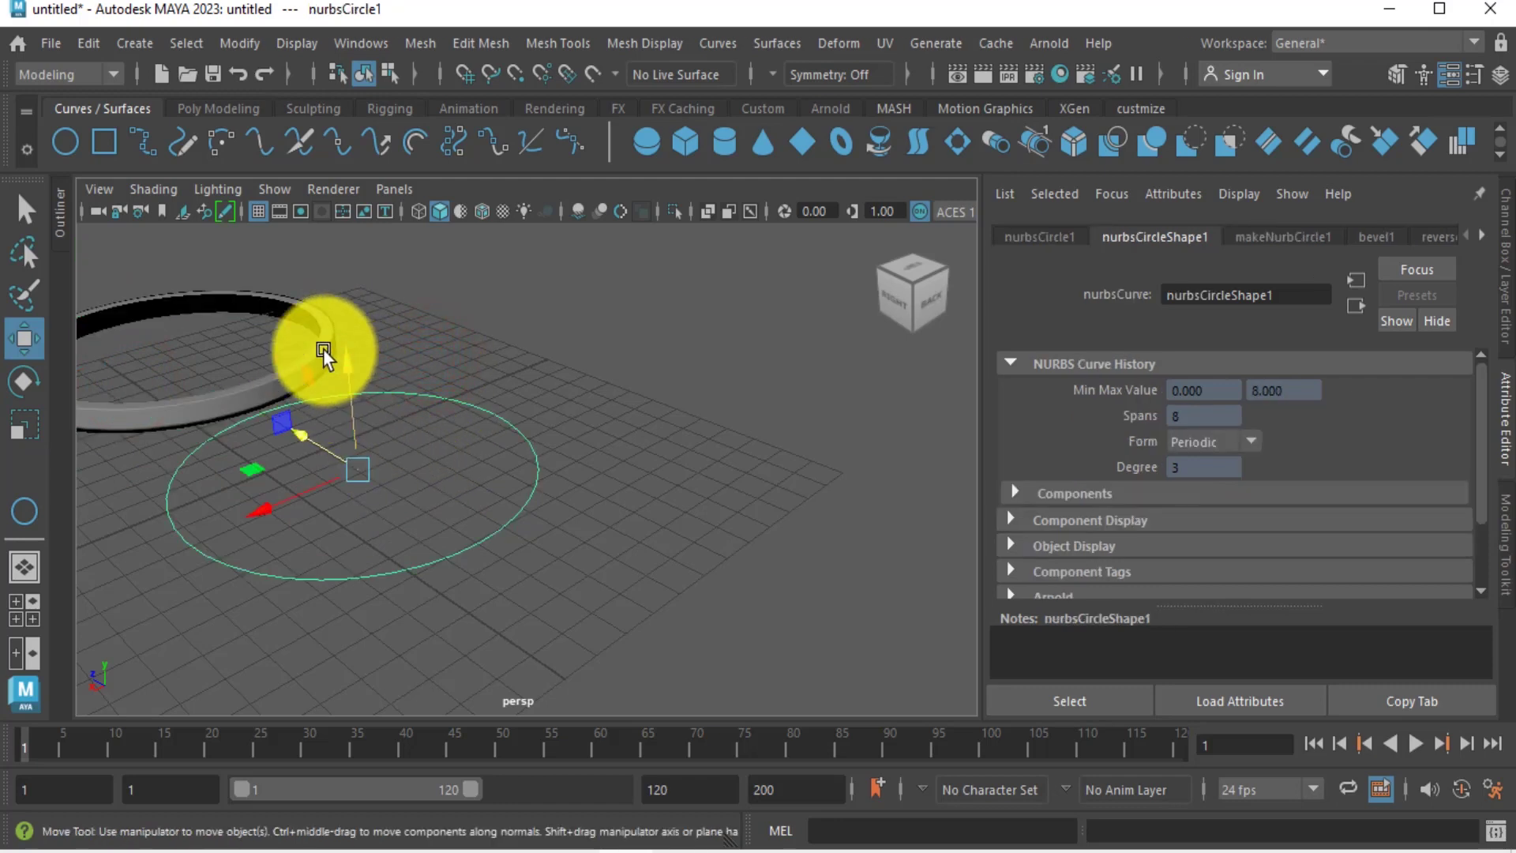
pyautogui.click(324, 348)
pyautogui.click(89, 42)
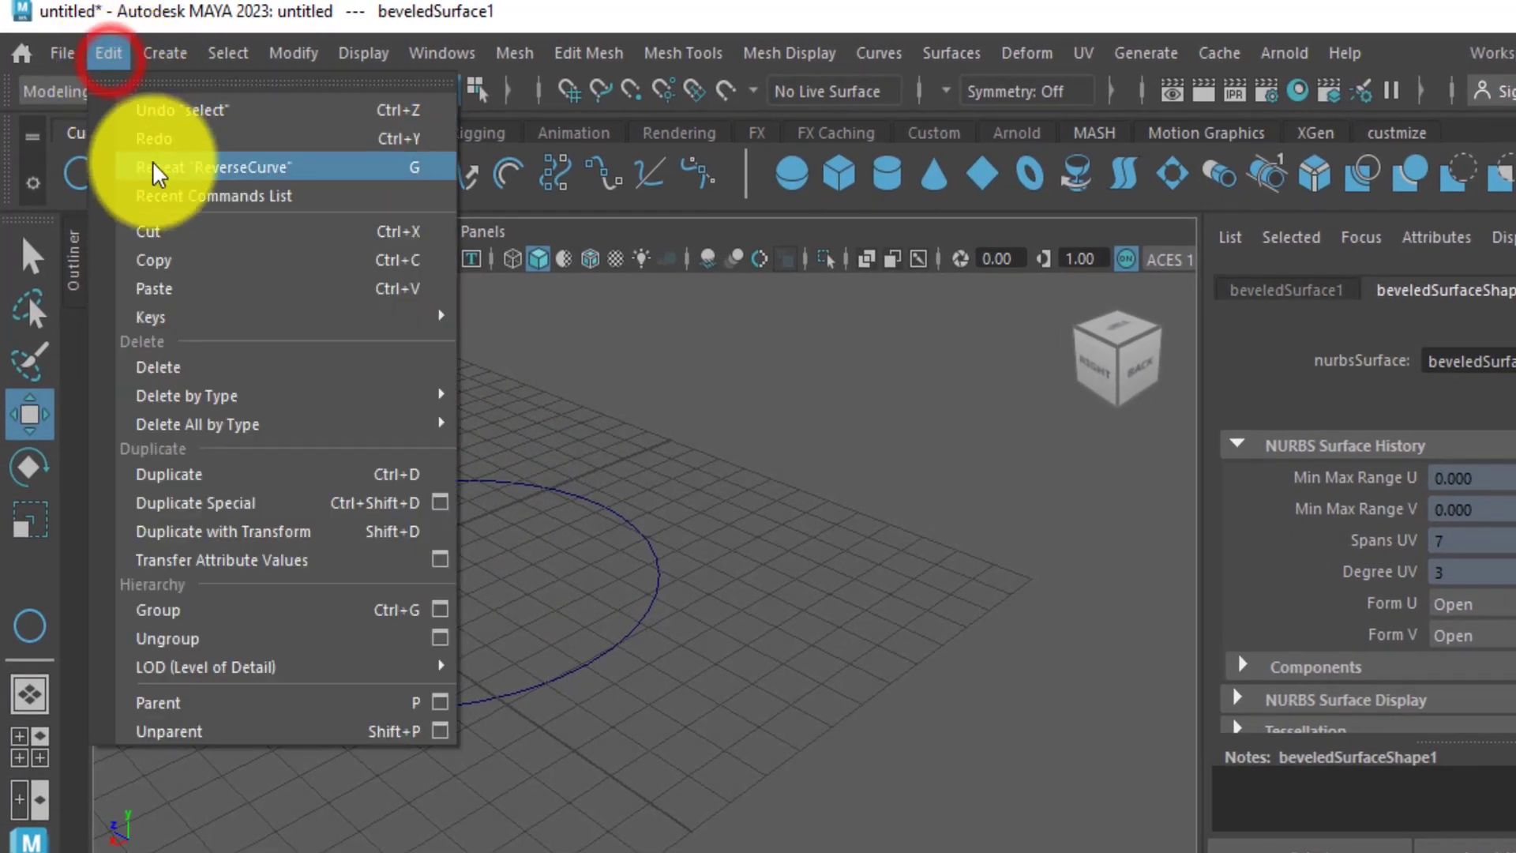
pyautogui.moveTo(400, 403)
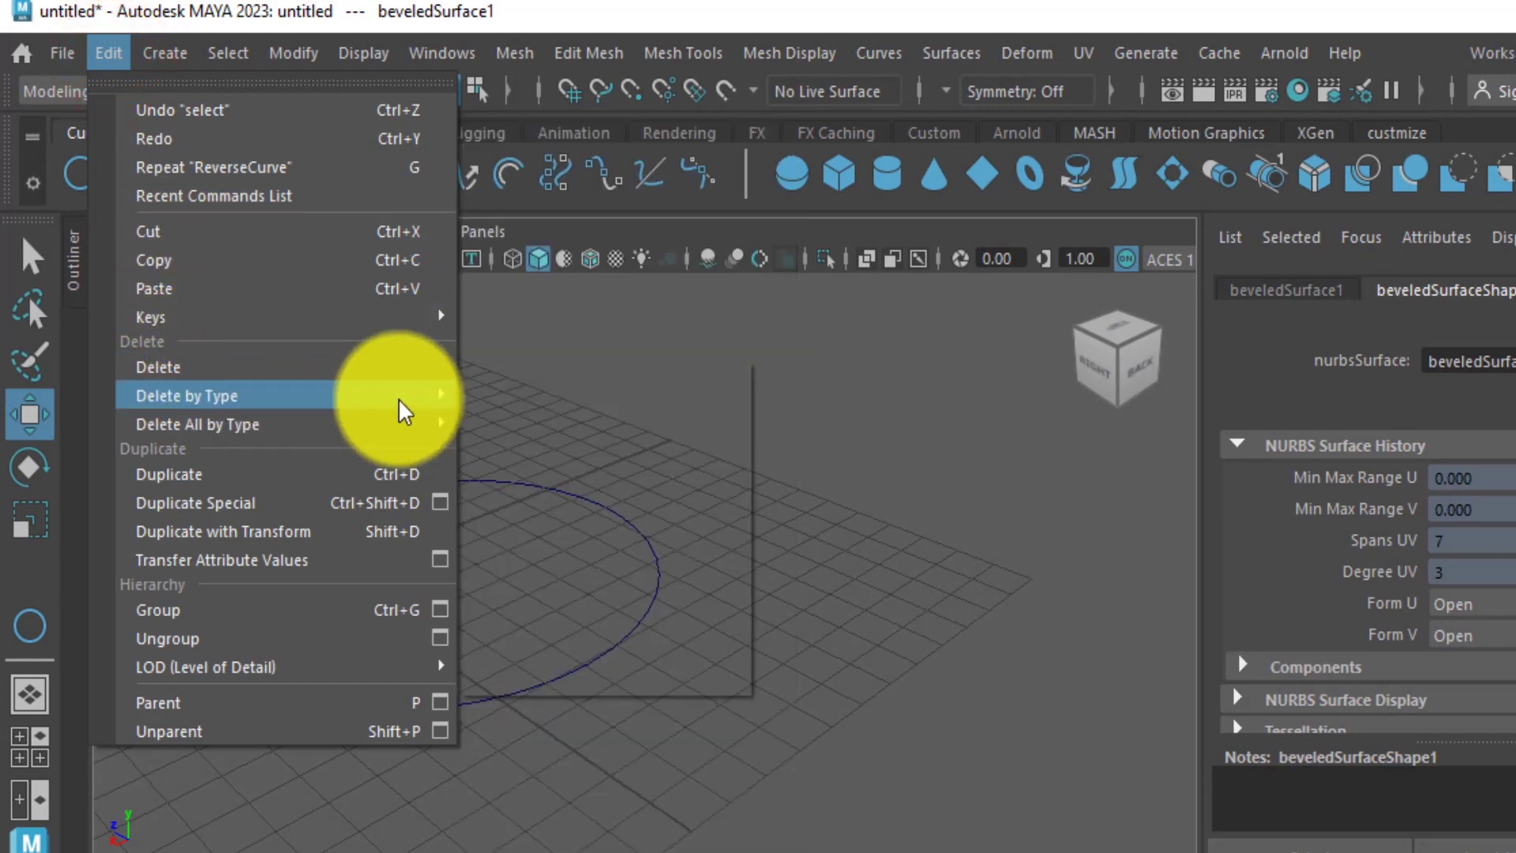
pyautogui.click(500, 399)
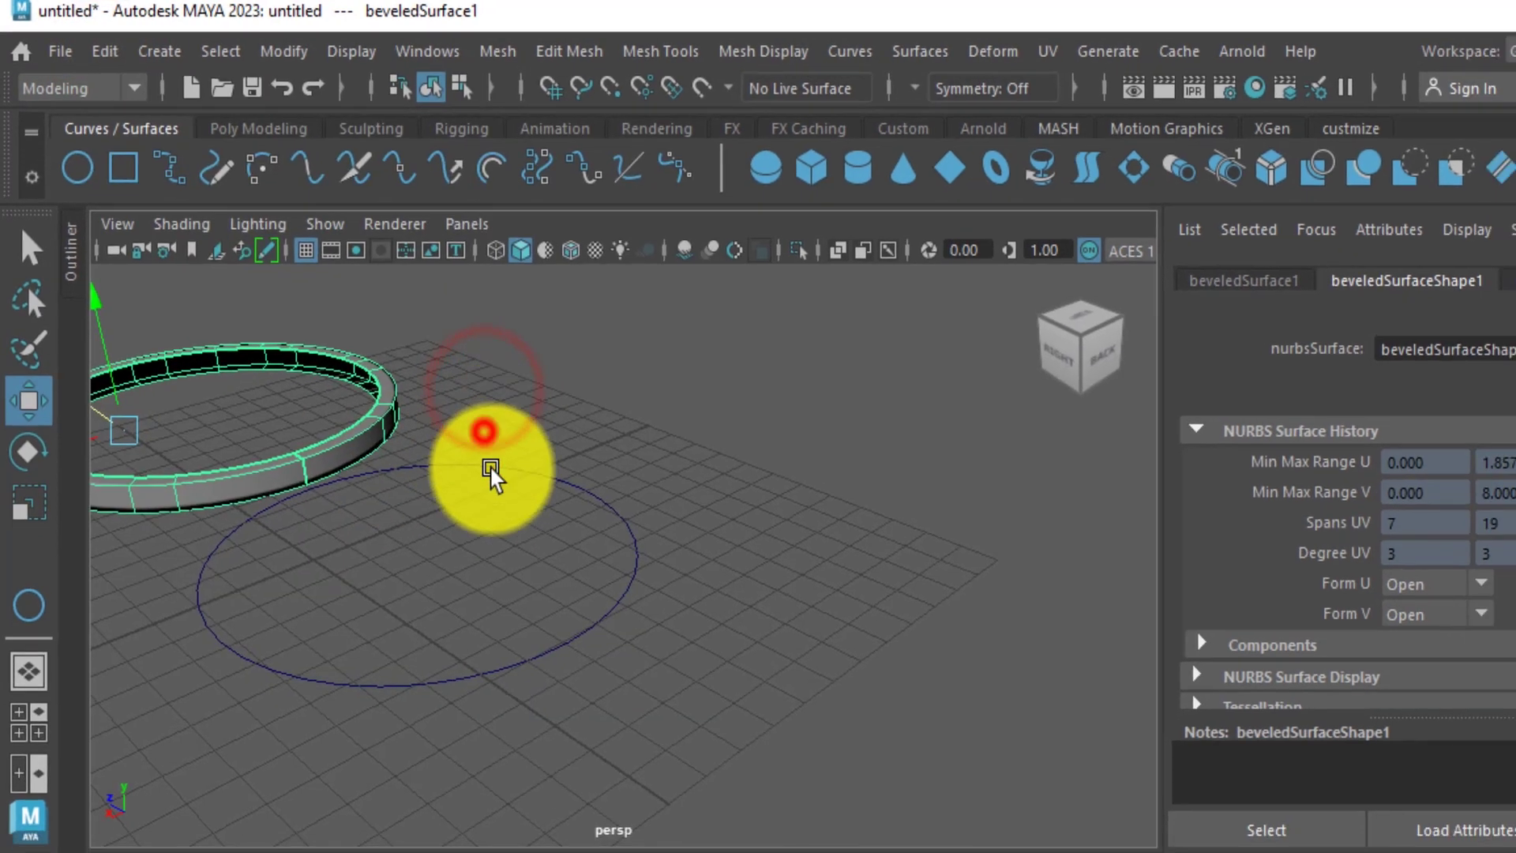
# Move the NURBS circle along the Z axis, further away from the beveled ring, and deselect it.
pyautogui.click(484, 432)
pyautogui.click(519, 461)
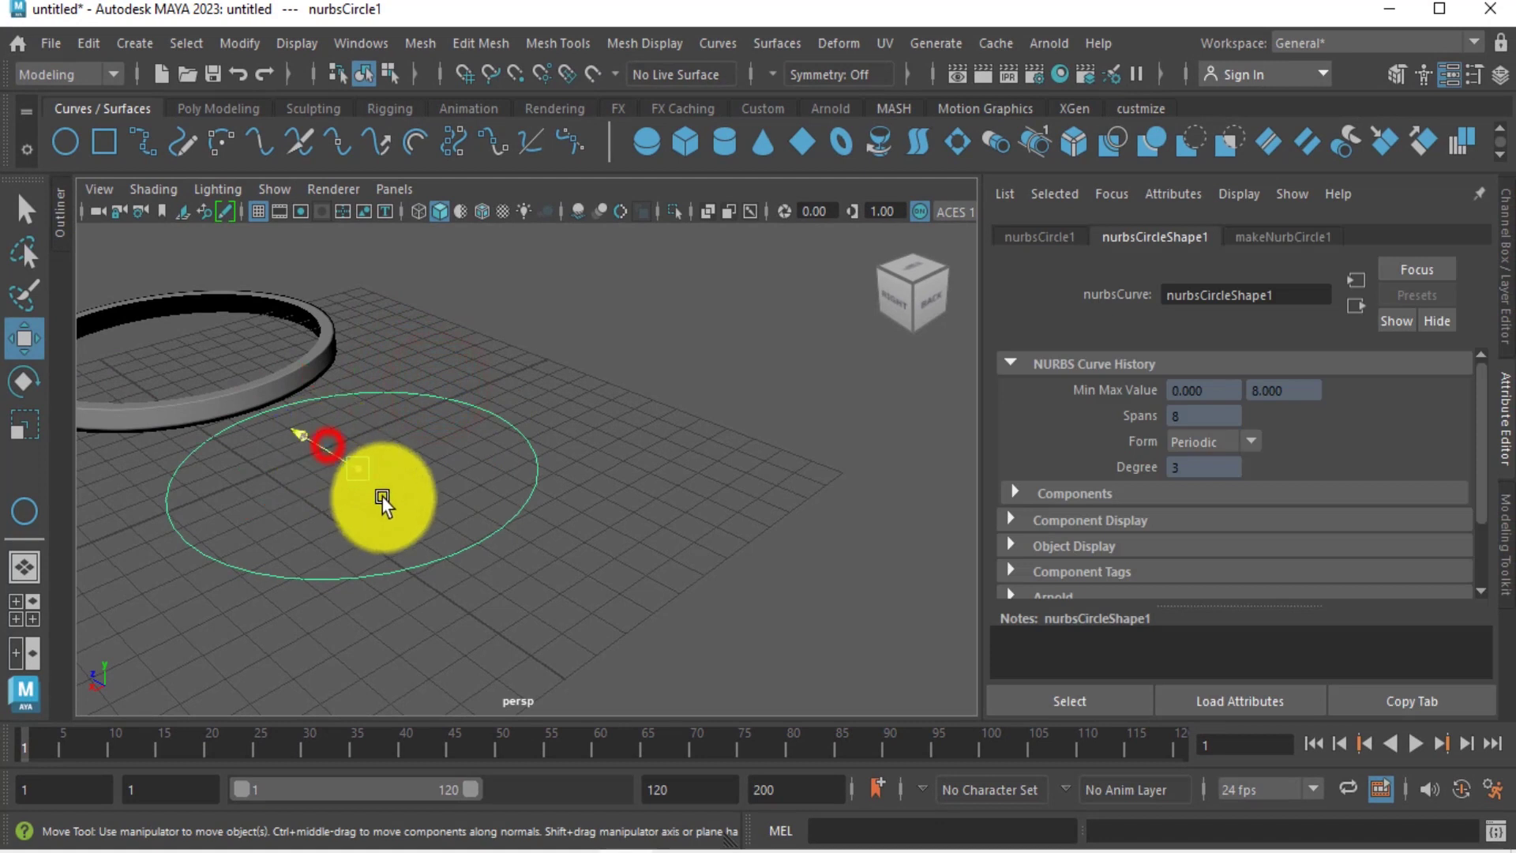
pyautogui.moveTo(328, 446); pyautogui.dragTo(383, 499)
pyautogui.click(372, 543)
pyautogui.press('r')
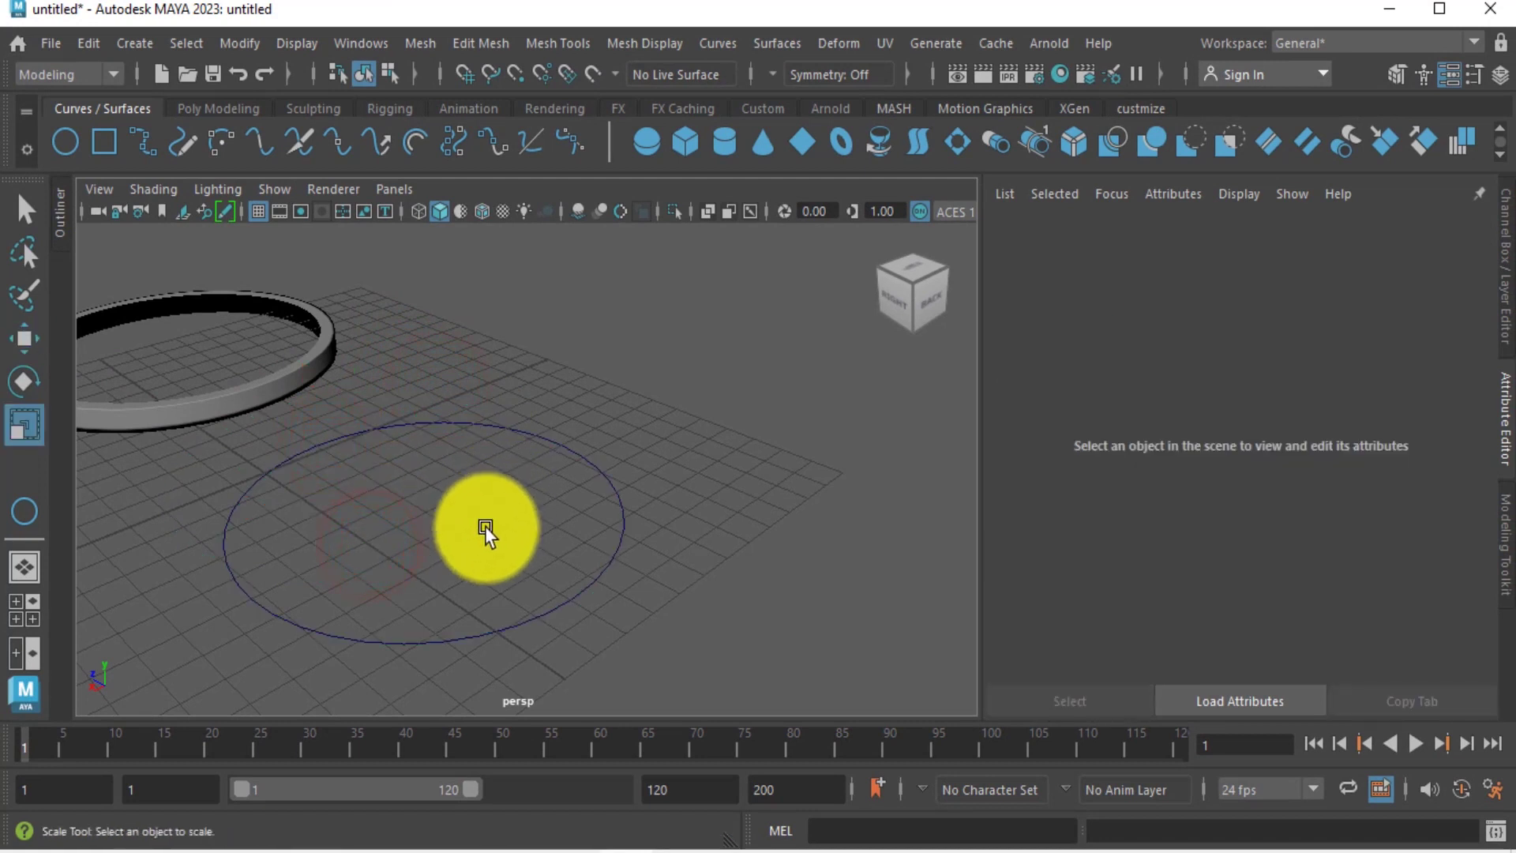
# Select the NURBS circle and apply Bevel Plus to it.
pyautogui.moveTo(553, 383); pyautogui.dragTo(334, 458)
pyautogui.press('w')
pyautogui.scroll(3, 520, 522)
pyautogui.keyDown('alt'); pyautogui.moveTo(518, 521); pyautogui.dragTo(643, 508, button='middle'); pyautogui.keyUp('alt')
pyautogui.keyDown('alt'); pyautogui.moveTo(643, 507); pyautogui.dragTo(645, 486); pyautogui.keyUp('alt')
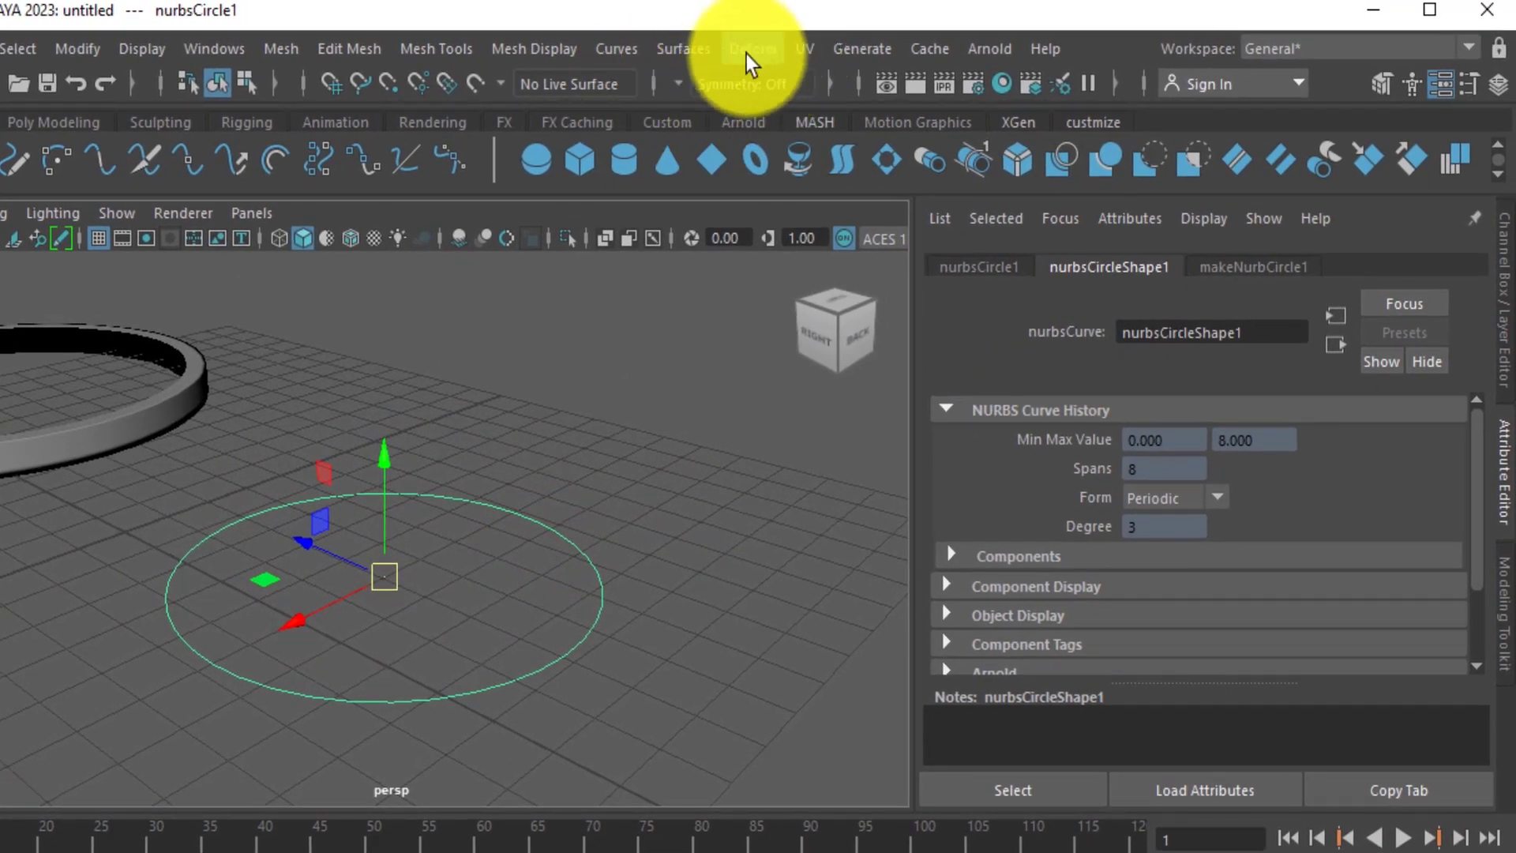
pyautogui.click(796, 45)
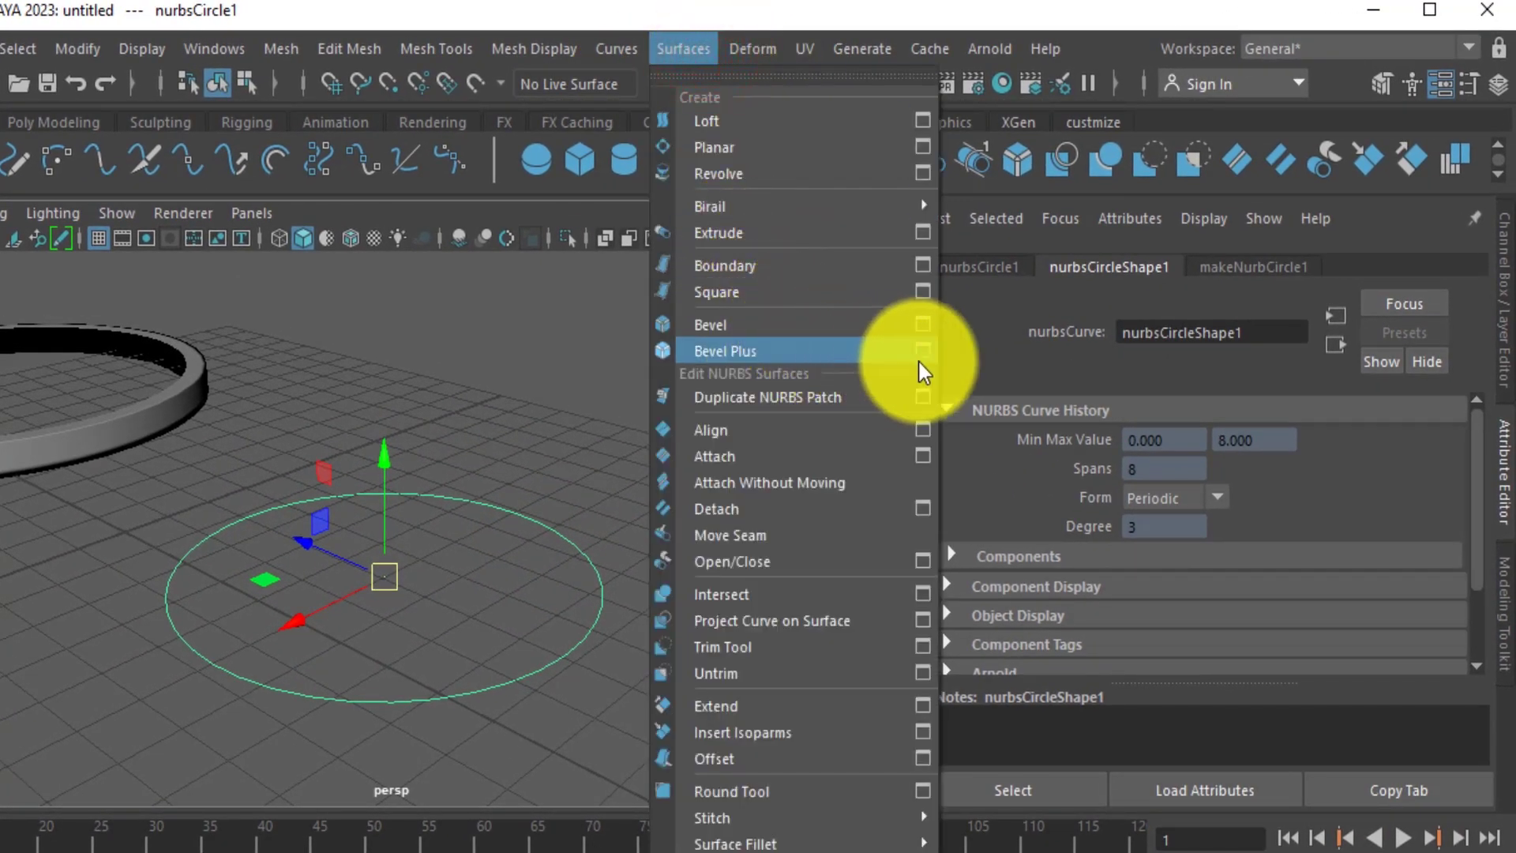
pyautogui.click(748, 356)
# Examine the Bevel Plus disc from several angles and review its bevelPlus1 width, depth, extrude and cap attributes.
pyautogui.scroll(3, 459, 600)
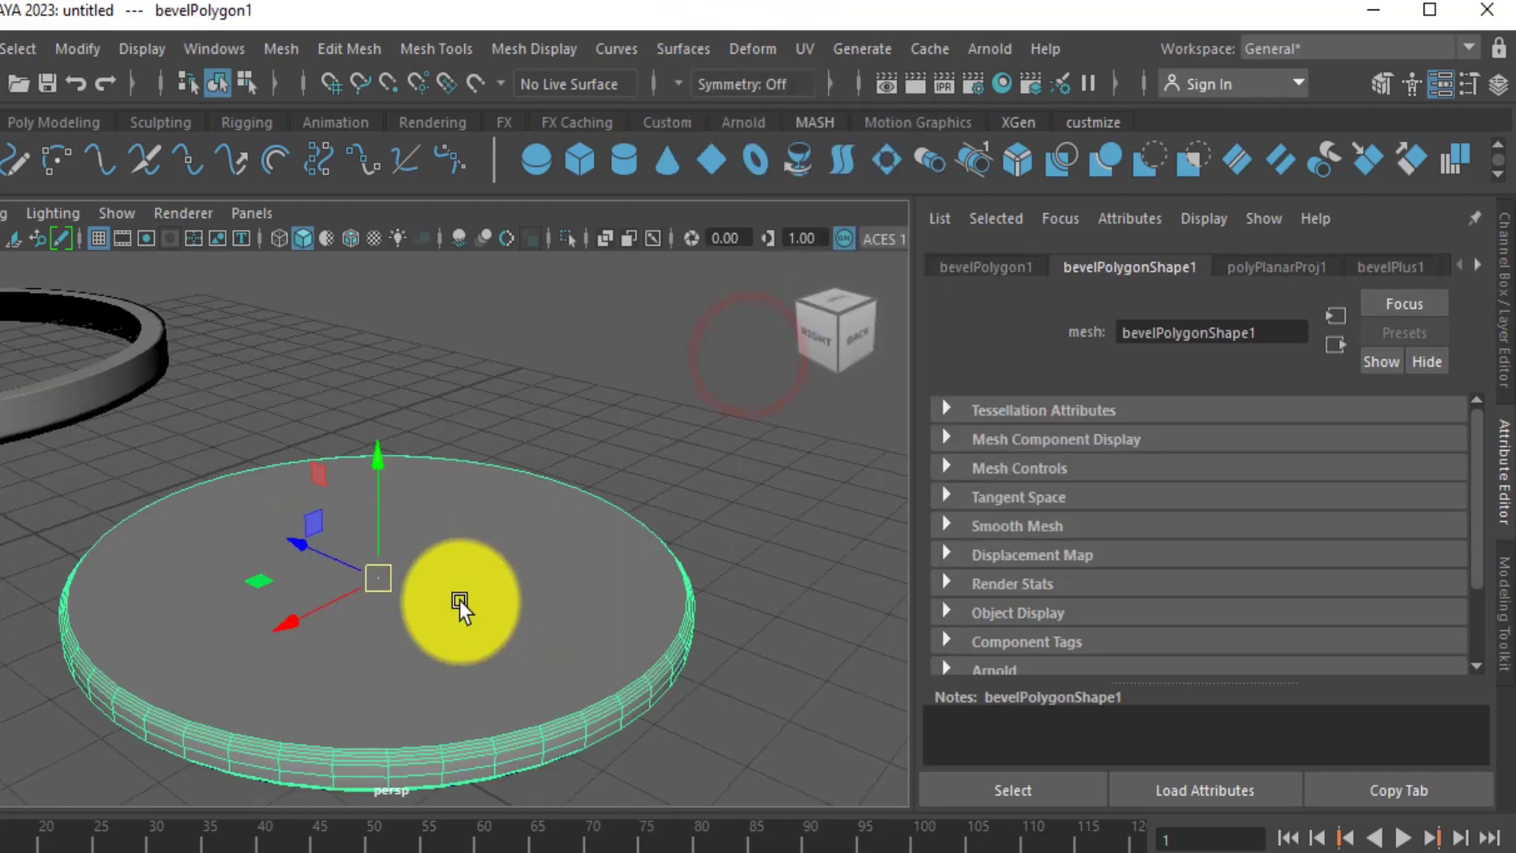
pyautogui.keyDown('alt'); pyautogui.moveTo(469, 568); pyautogui.dragTo(378, 526); pyautogui.keyUp('alt')
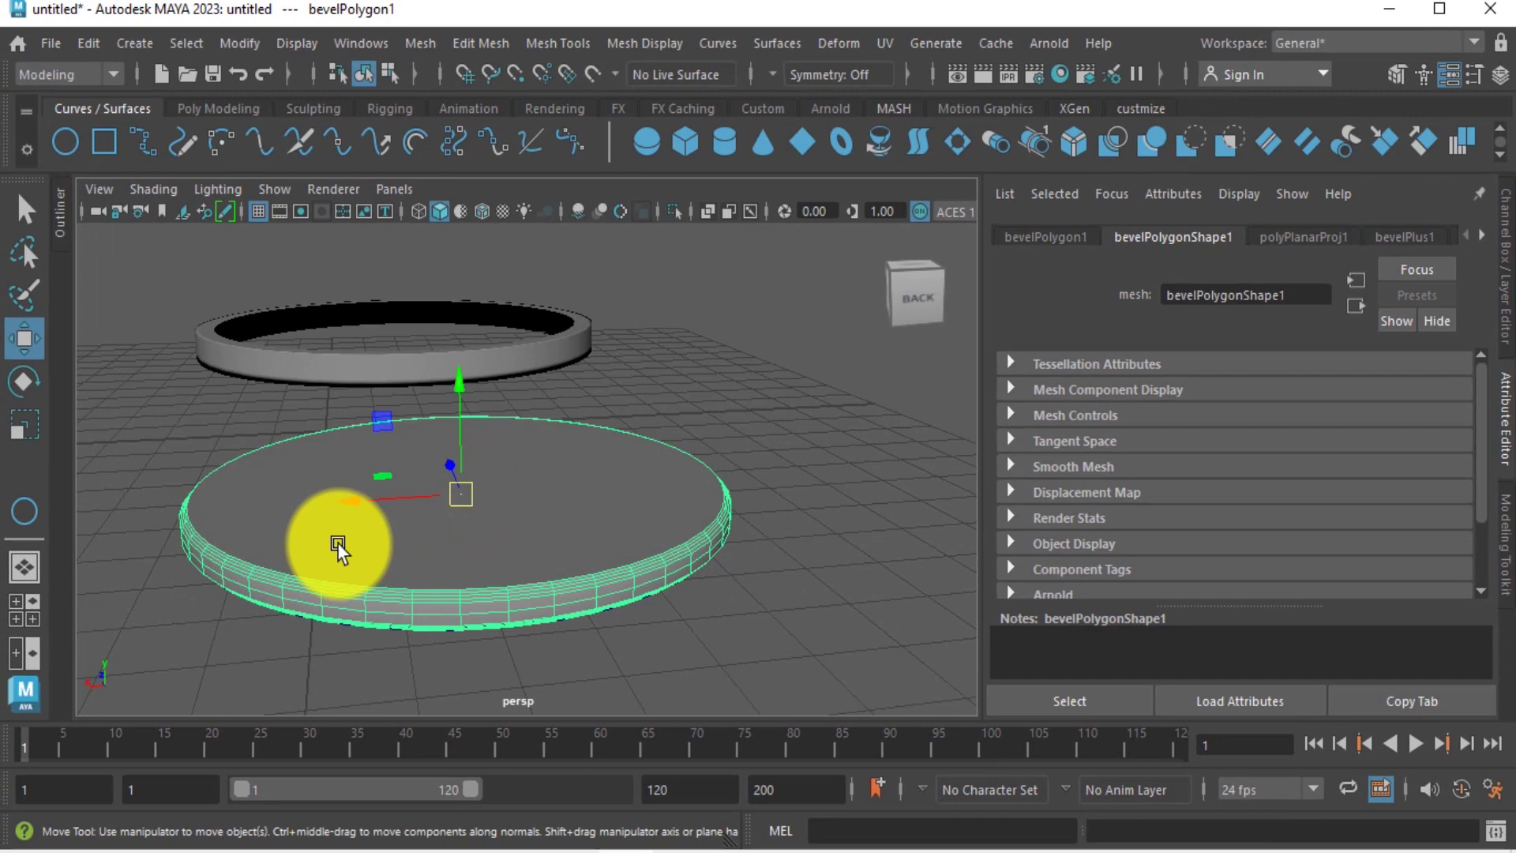
pyautogui.scroll(4, 338, 544)
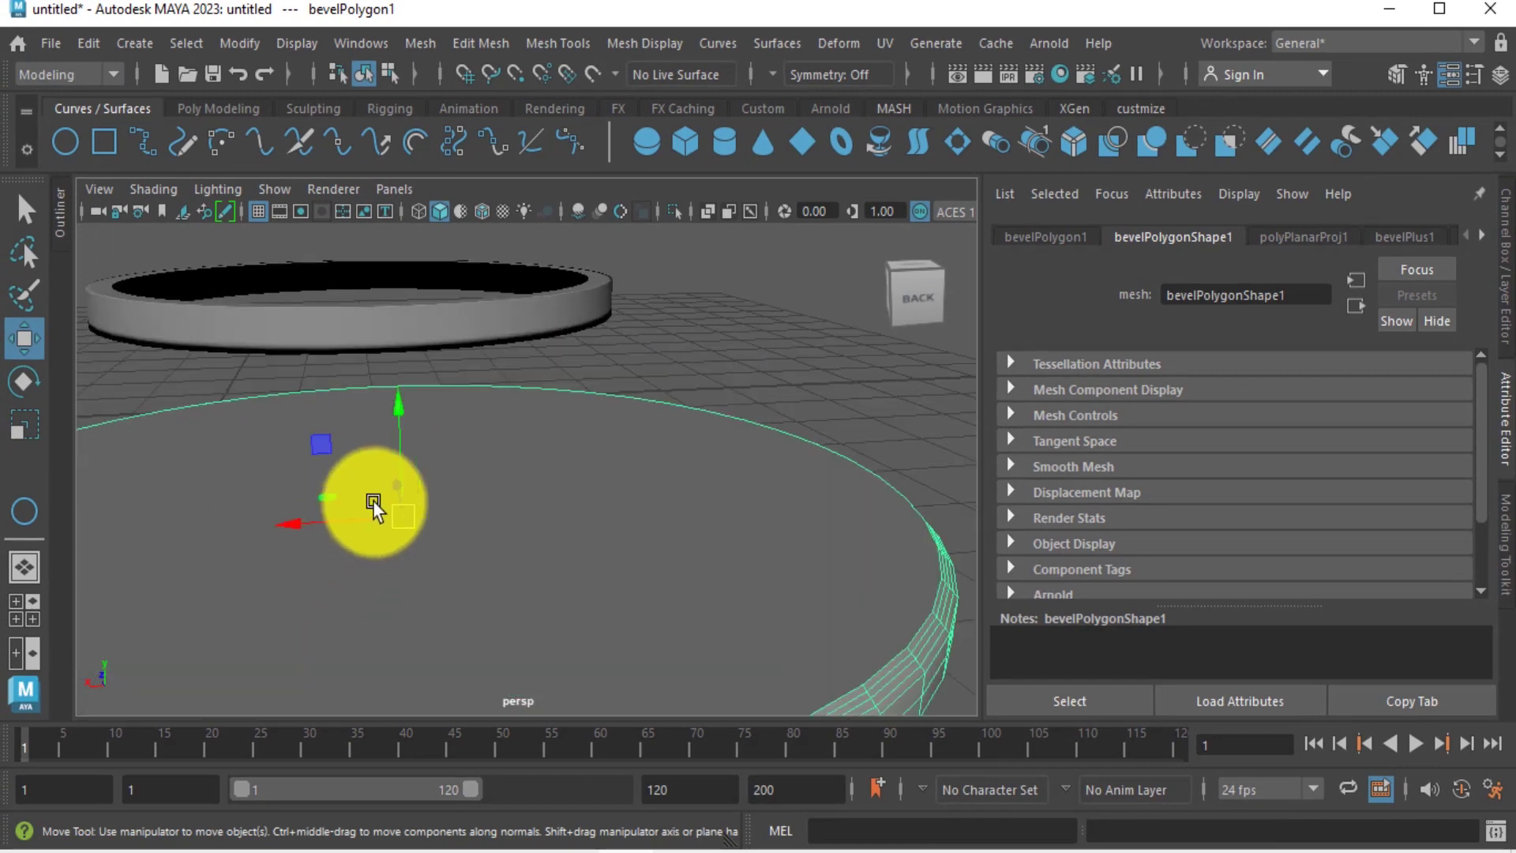
pyautogui.keyDown('alt'); pyautogui.moveTo(372, 500); pyautogui.dragTo(476, 415, button='middle'); pyautogui.keyUp('alt')
pyautogui.scroll(-3, 477, 416)
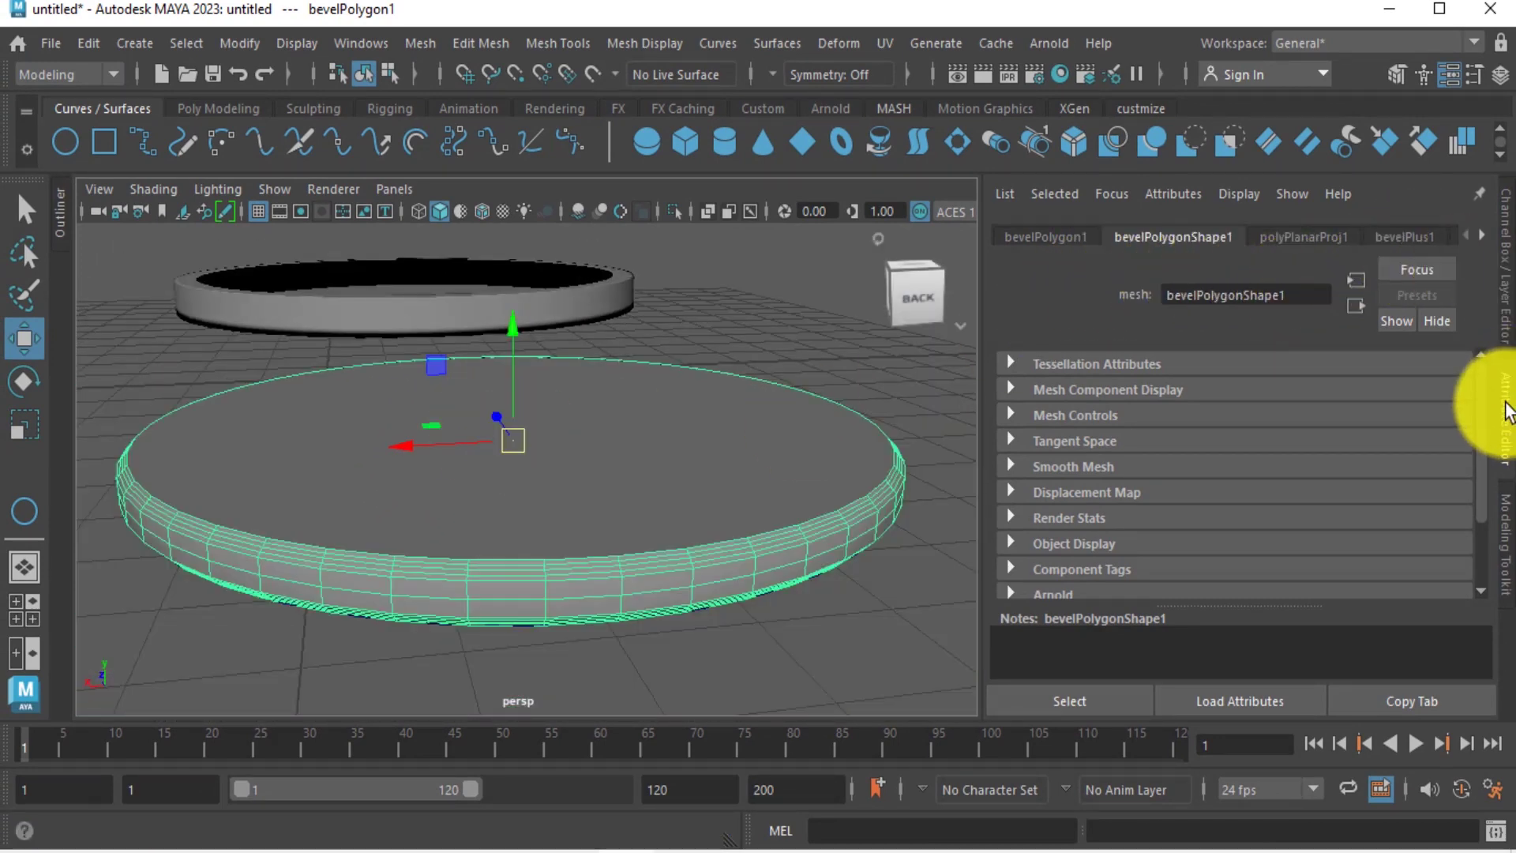
pyautogui.click(1413, 237)
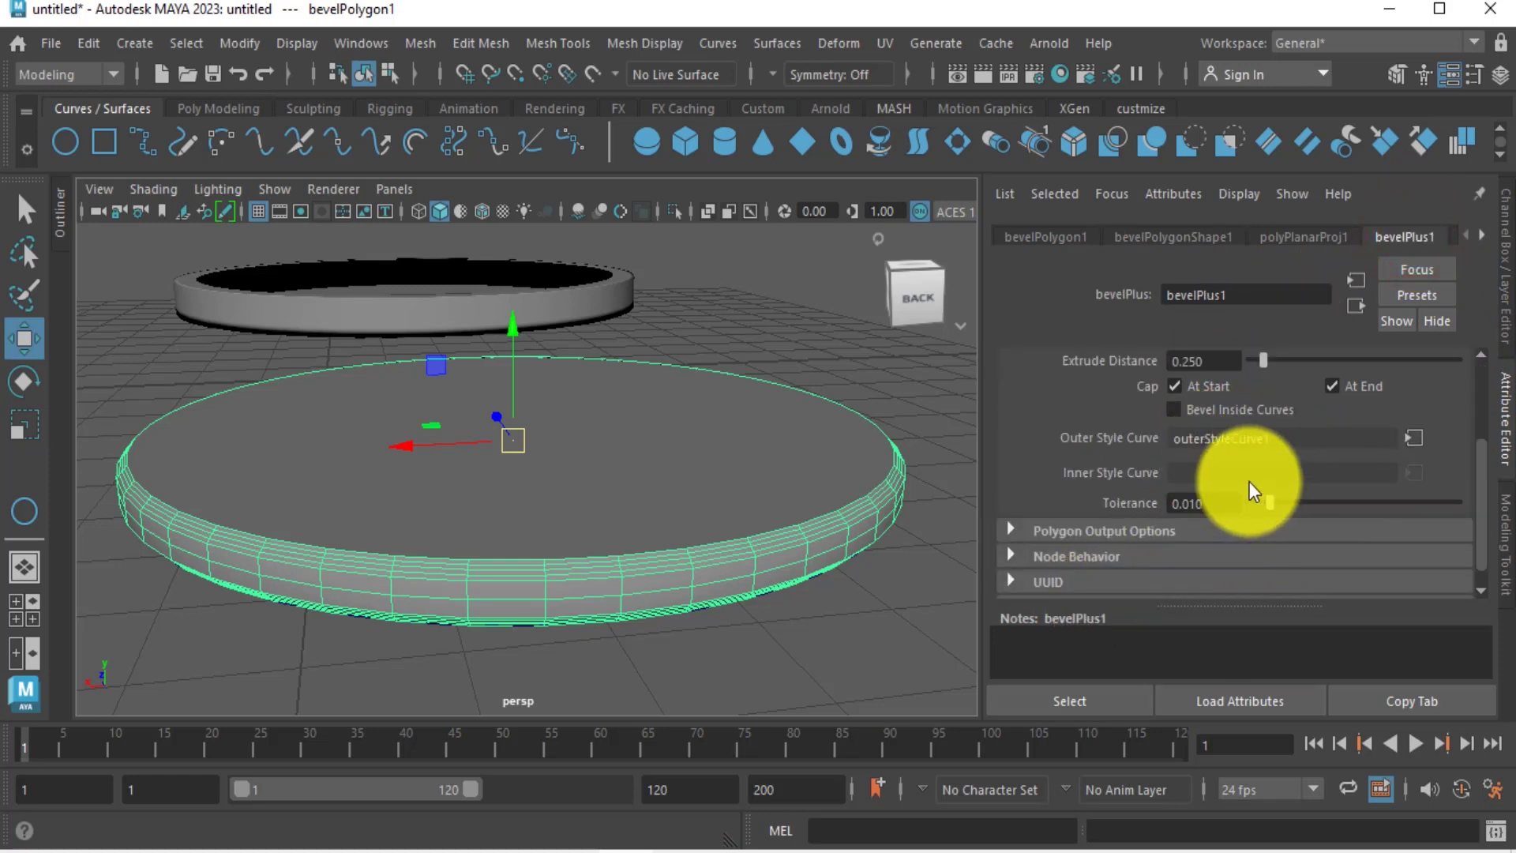
pyautogui.scroll(3, 1249, 482)
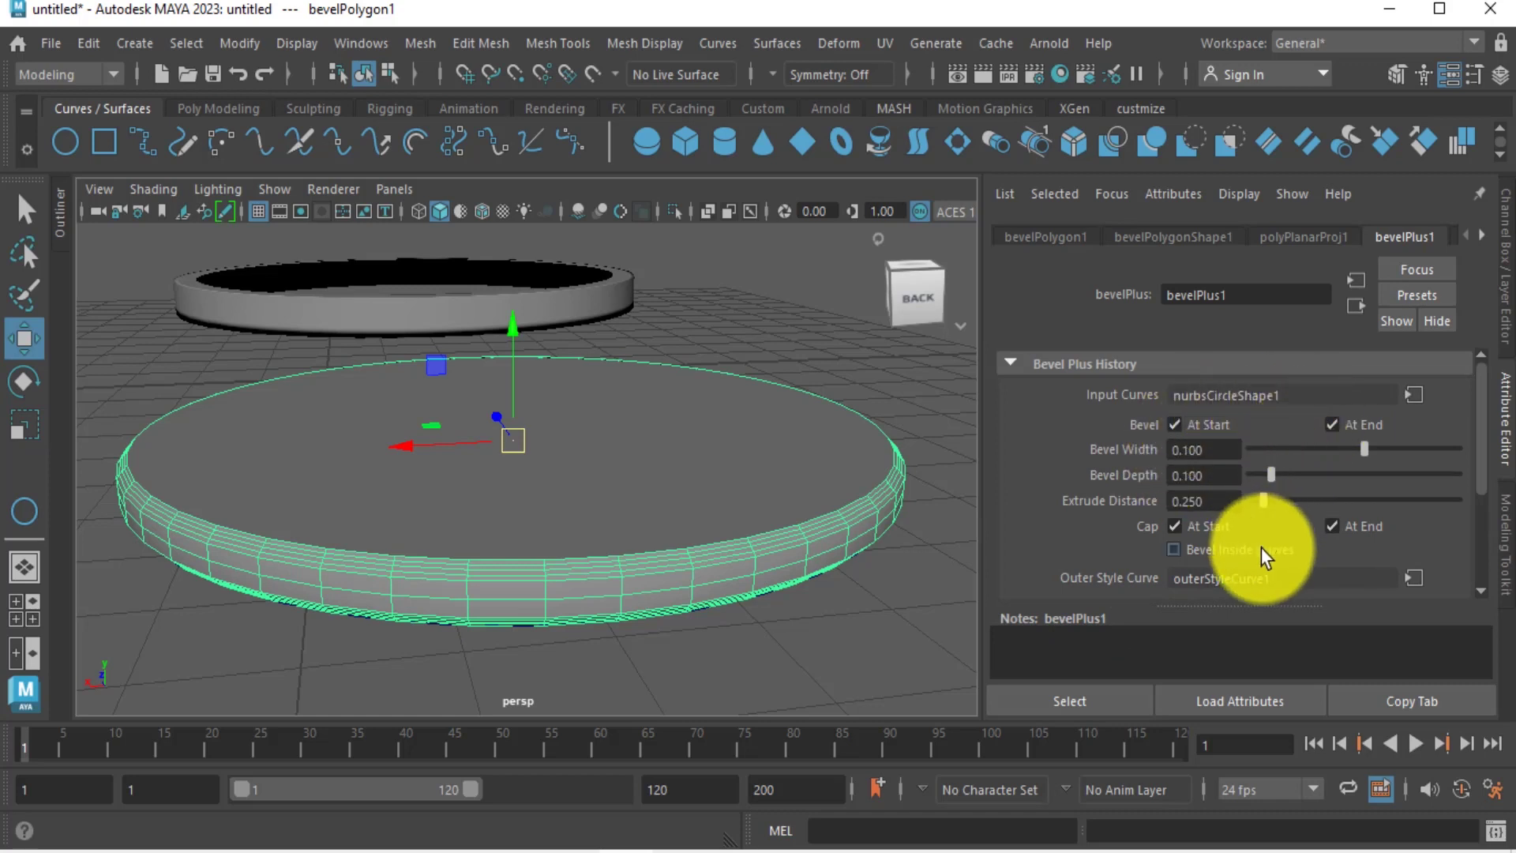
# Check the available styles of the outer style curve, and return to the bevelPlus1 attributes.
pyautogui.click(1408, 576)
pyautogui.click(1306, 429)
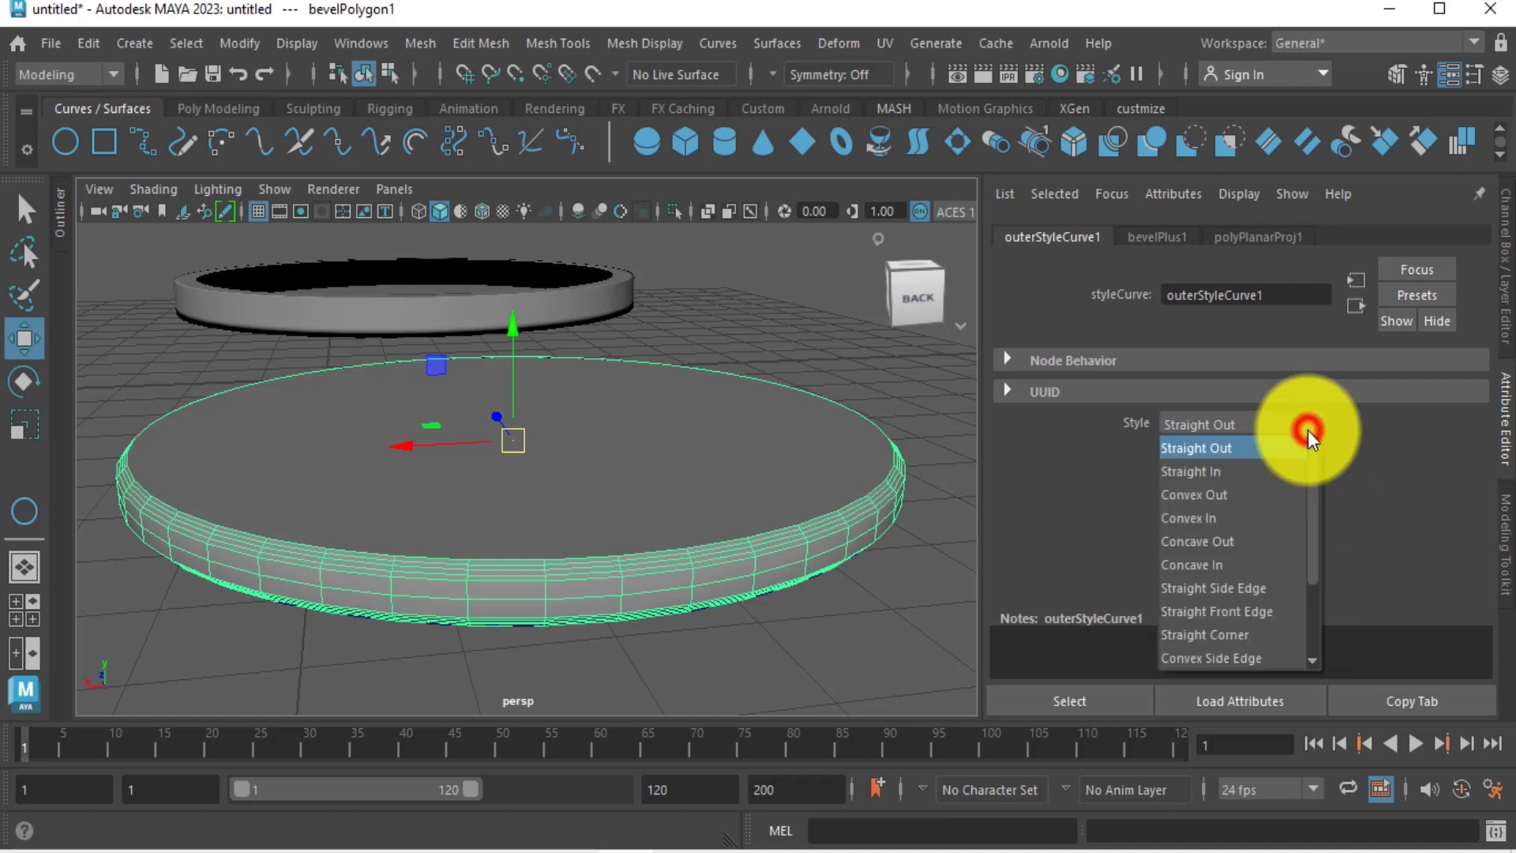
pyautogui.click(1308, 429)
pyautogui.click(1157, 237)
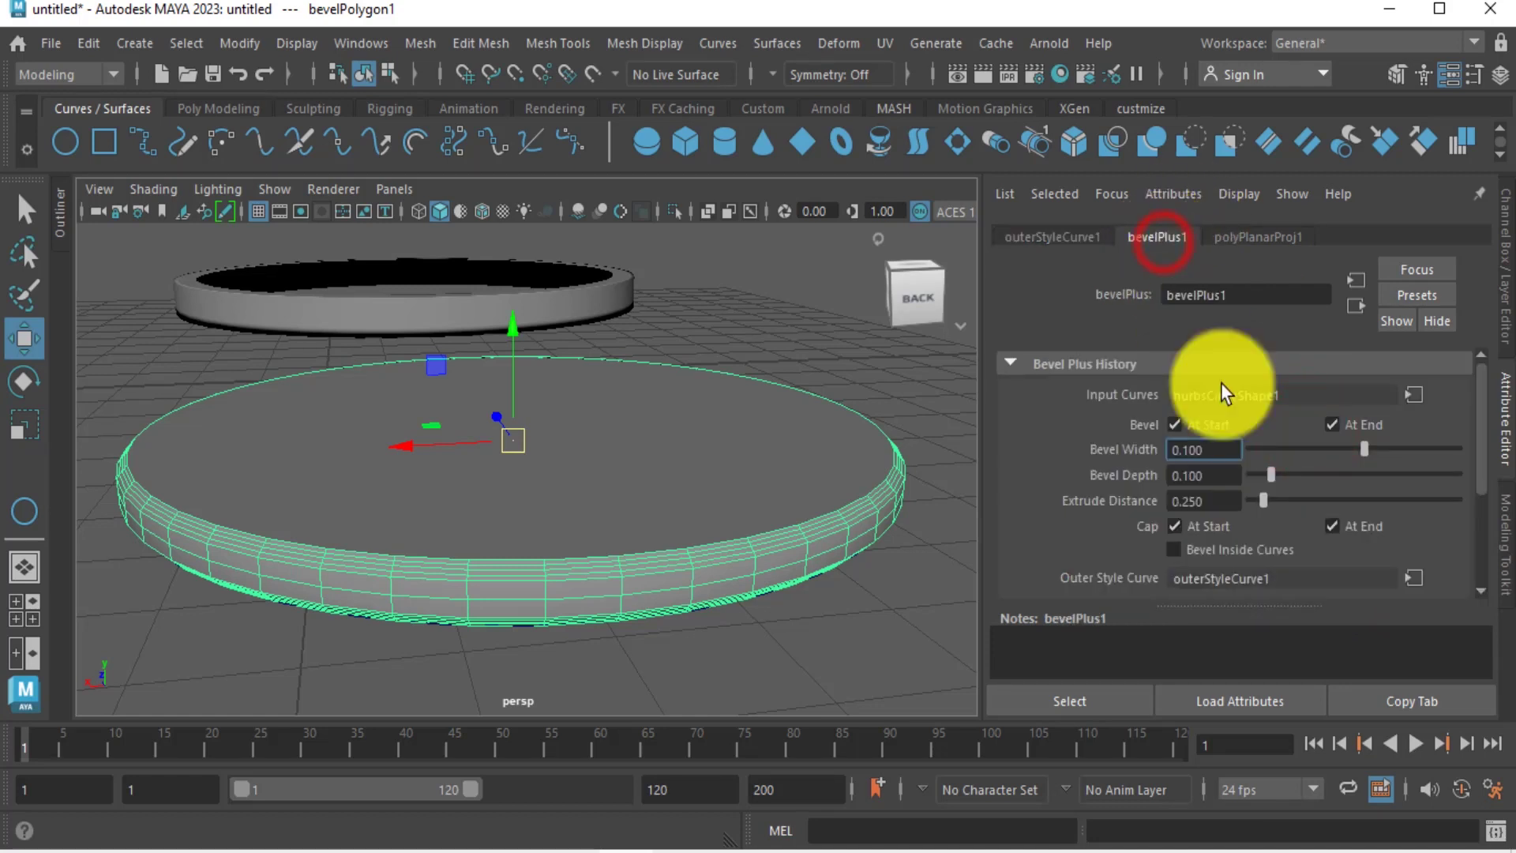
pyautogui.scroll(-3, 1243, 519)
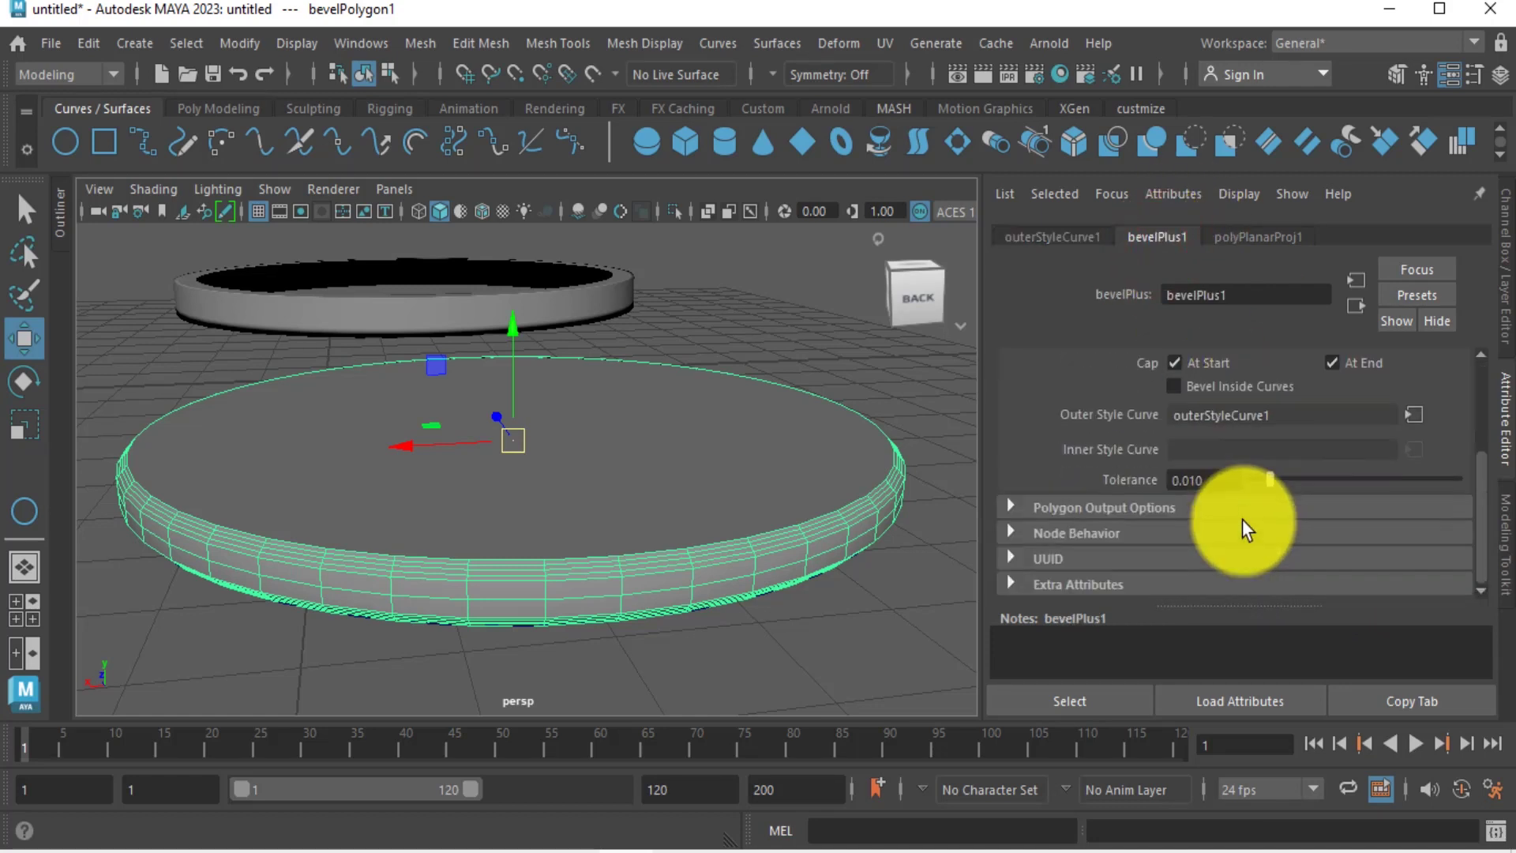
pyautogui.scroll(3, 1243, 519)
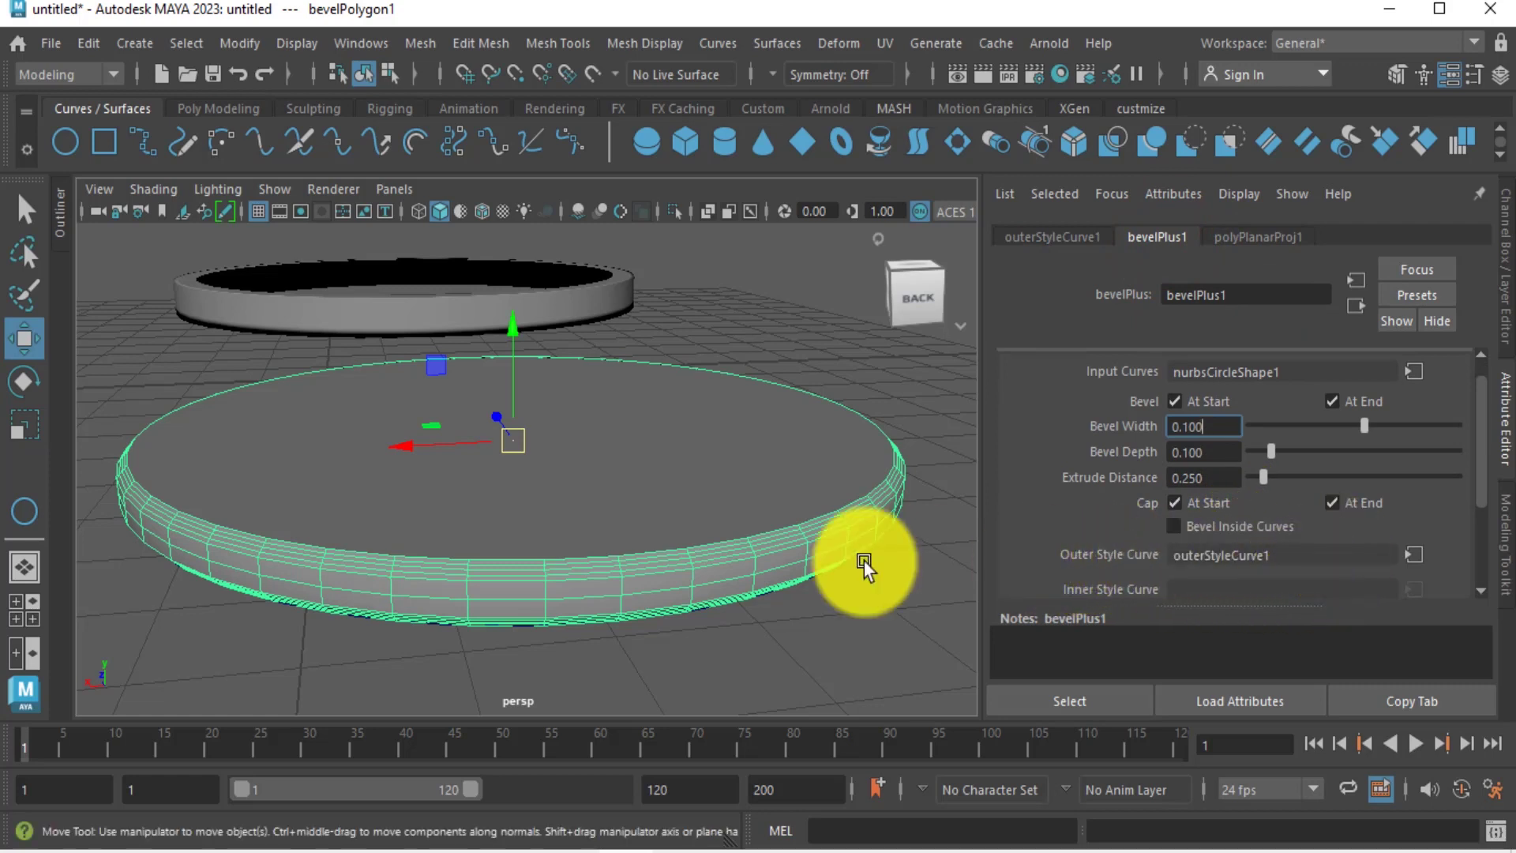
# Open the attributes of the outer style curve connected to bevelPlus1.
pyautogui.click(1411, 553)
pyautogui.click(1411, 554)
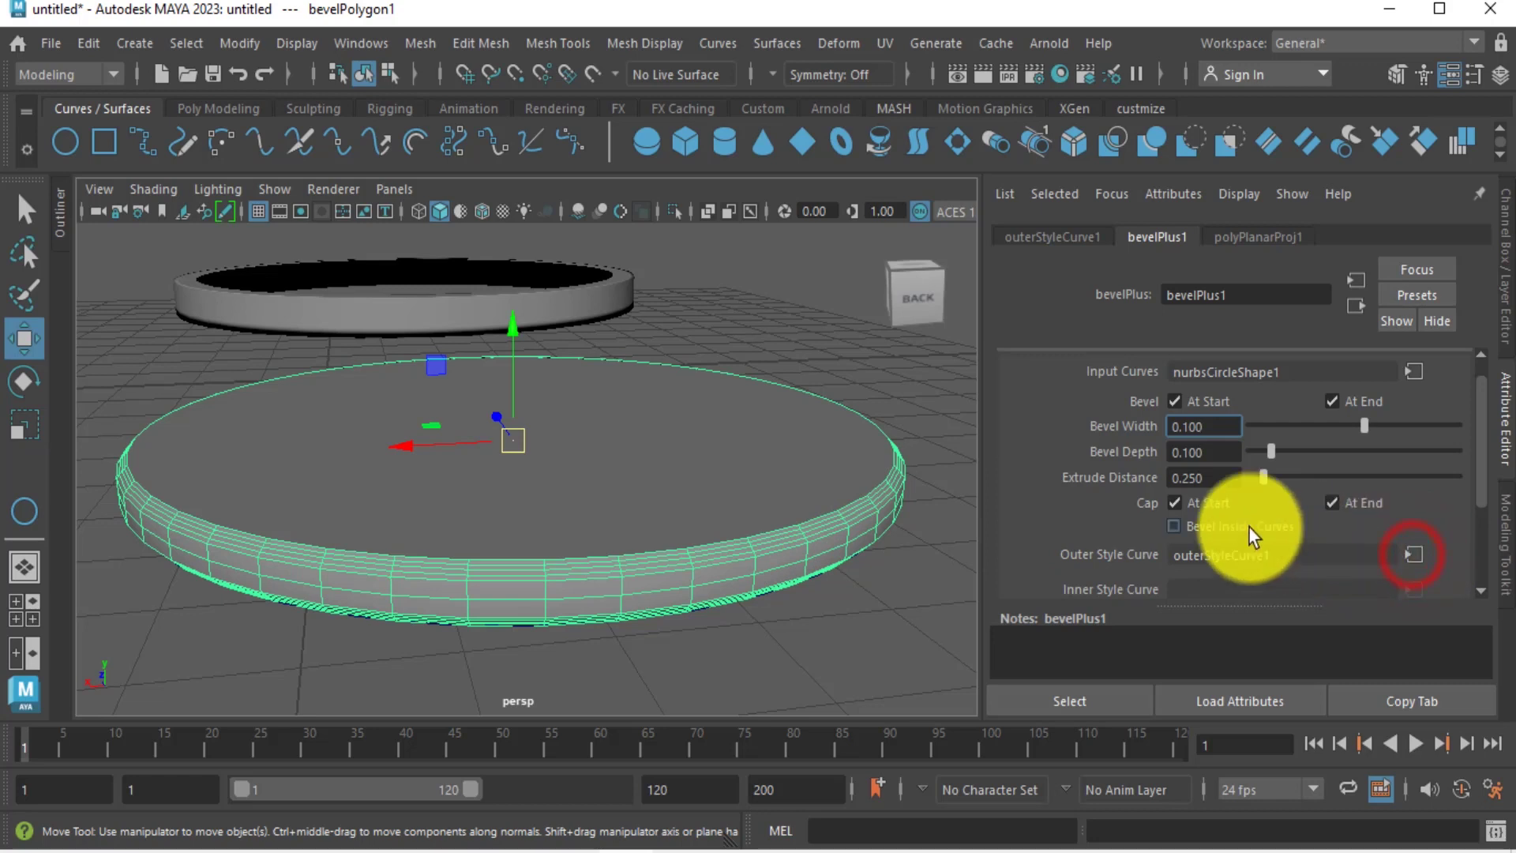
pyautogui.click(1074, 524)
pyautogui.click(1299, 558)
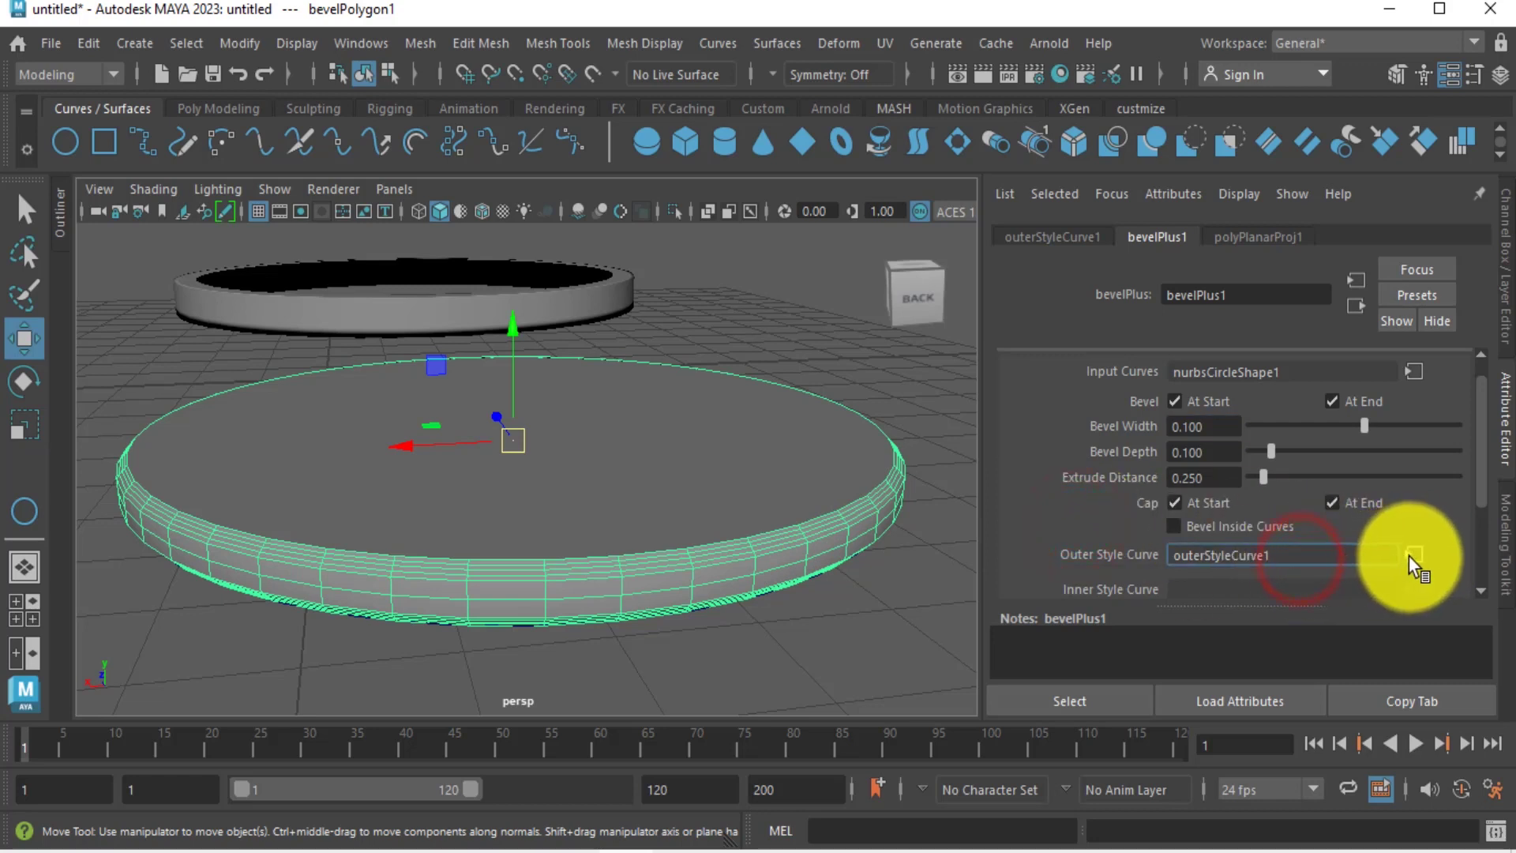
pyautogui.click(1411, 555)
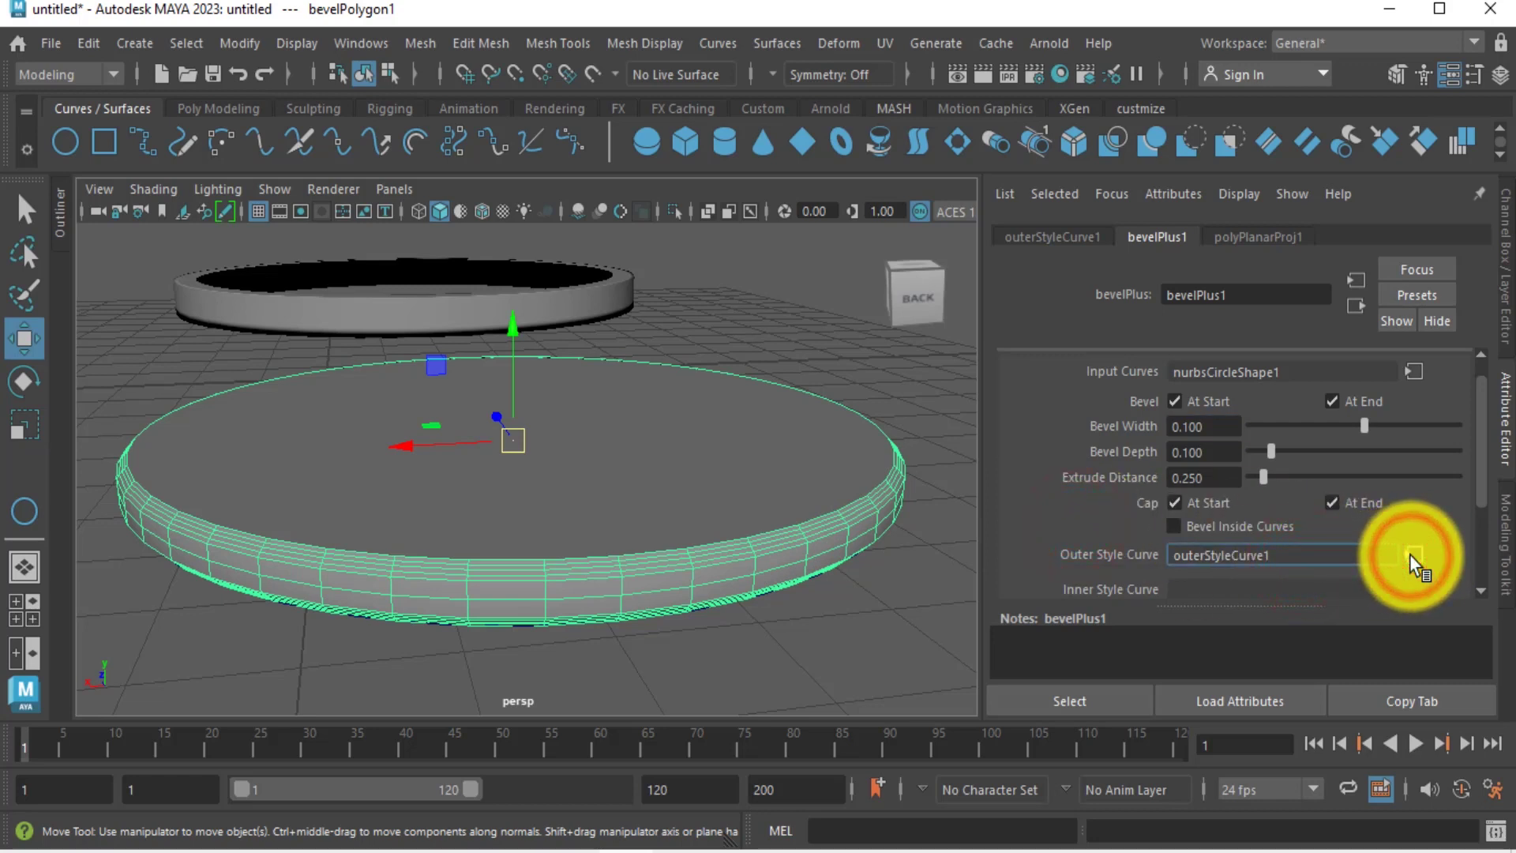
pyautogui.click(1410, 555)
pyautogui.scroll(-3, 1311, 557)
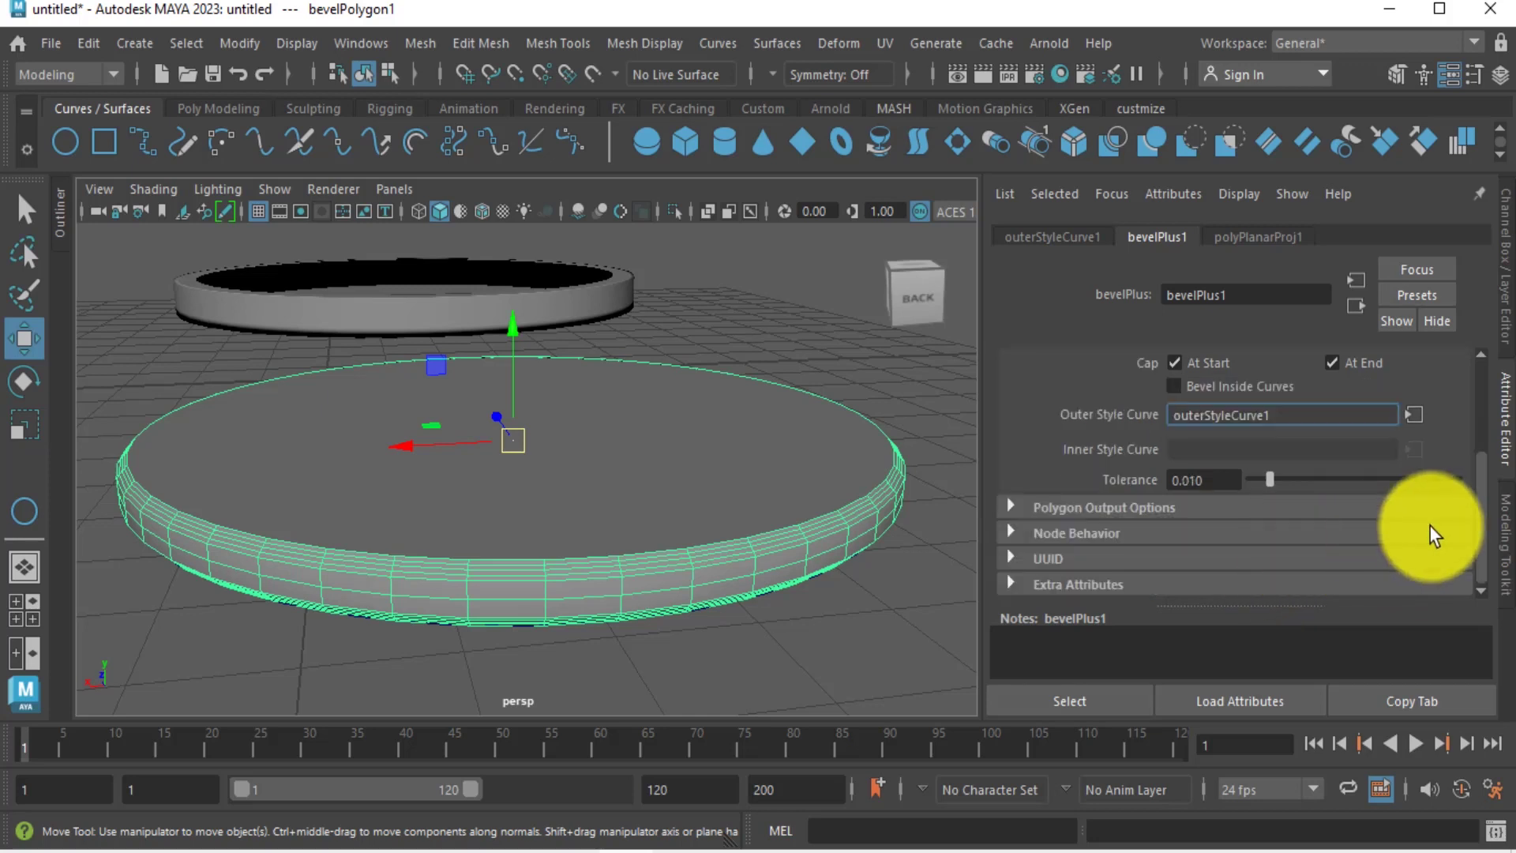
pyautogui.click(1416, 415)
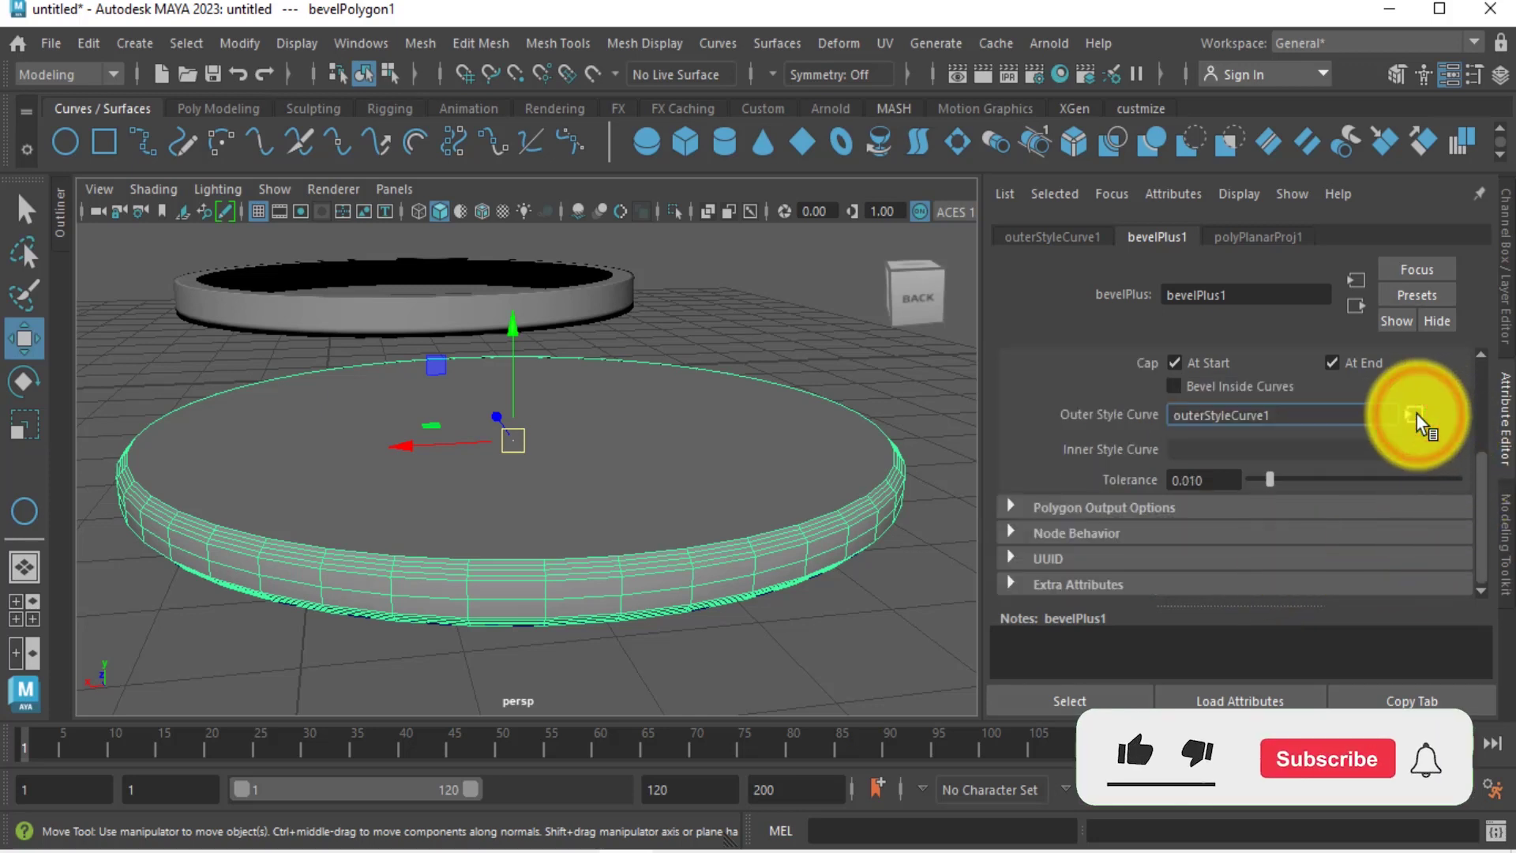
pyautogui.click(1154, 237)
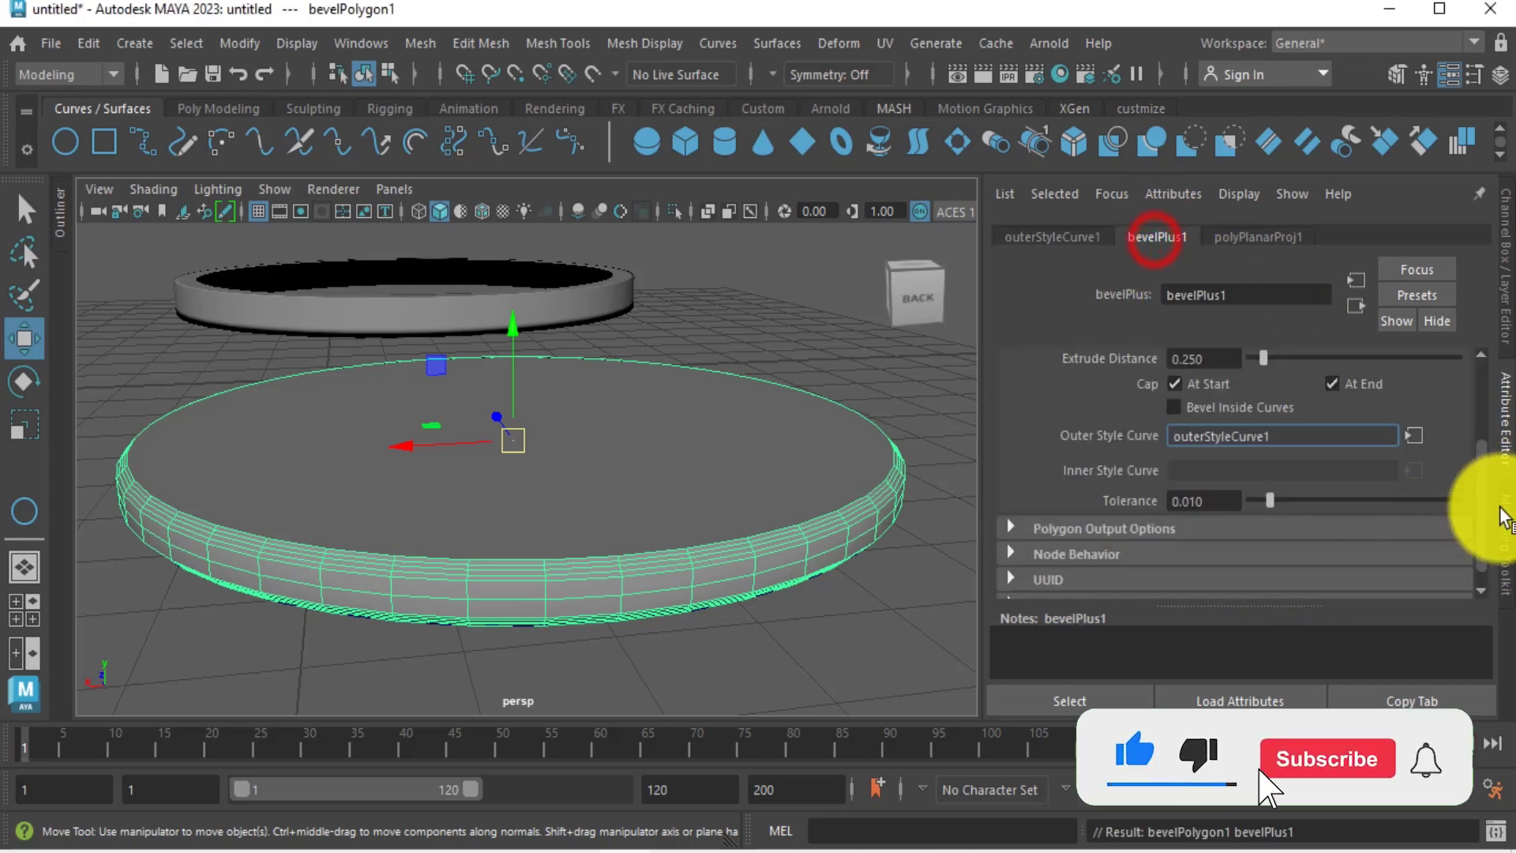
pyautogui.click(1417, 435)
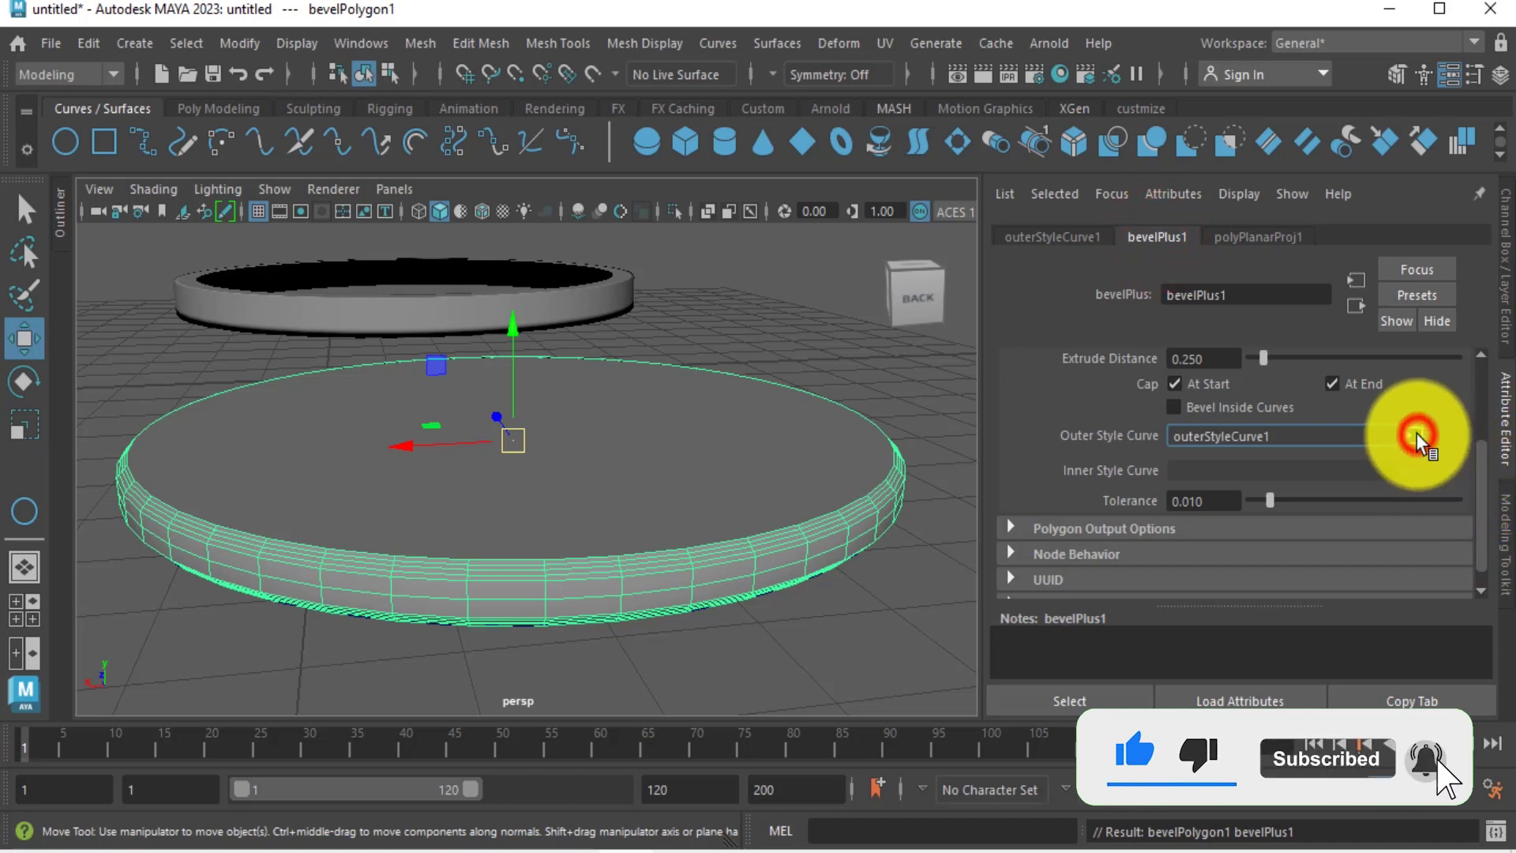
pyautogui.click(1046, 240)
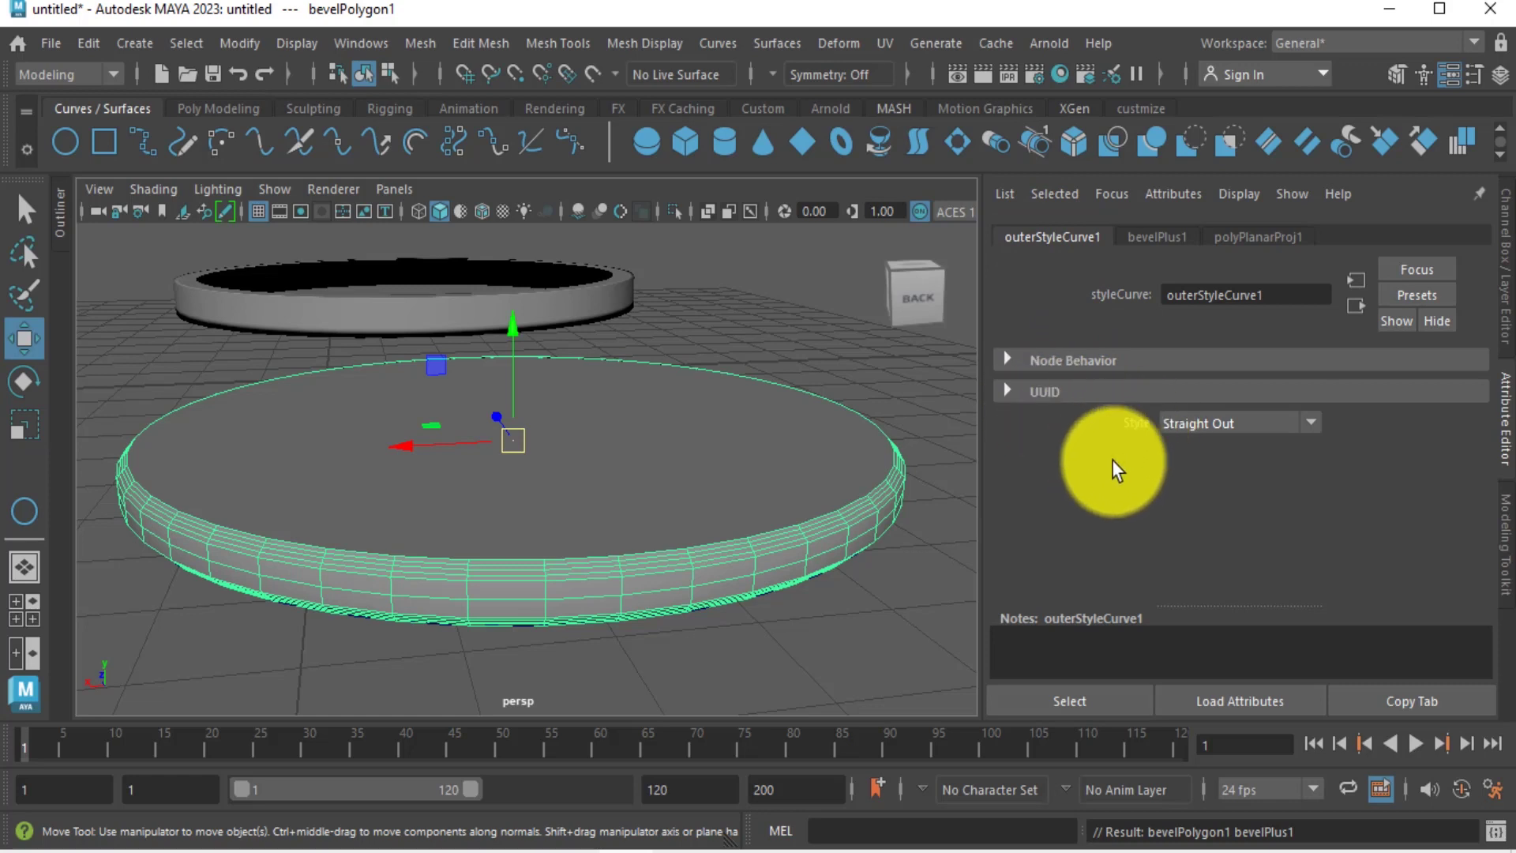
# Set the outer style curve of the Bevel Plus disc to Straight In.
pyautogui.scroll(5, 743, 577)
pyautogui.keyDown('alt'); pyautogui.moveTo(888, 586); pyautogui.dragTo(821, 517, button='middle'); pyautogui.keyUp('alt')
pyautogui.keyDown('alt'); pyautogui.moveTo(819, 559); pyautogui.dragTo(760, 666); pyautogui.keyUp('alt')
pyautogui.scroll(-6, 790, 579)
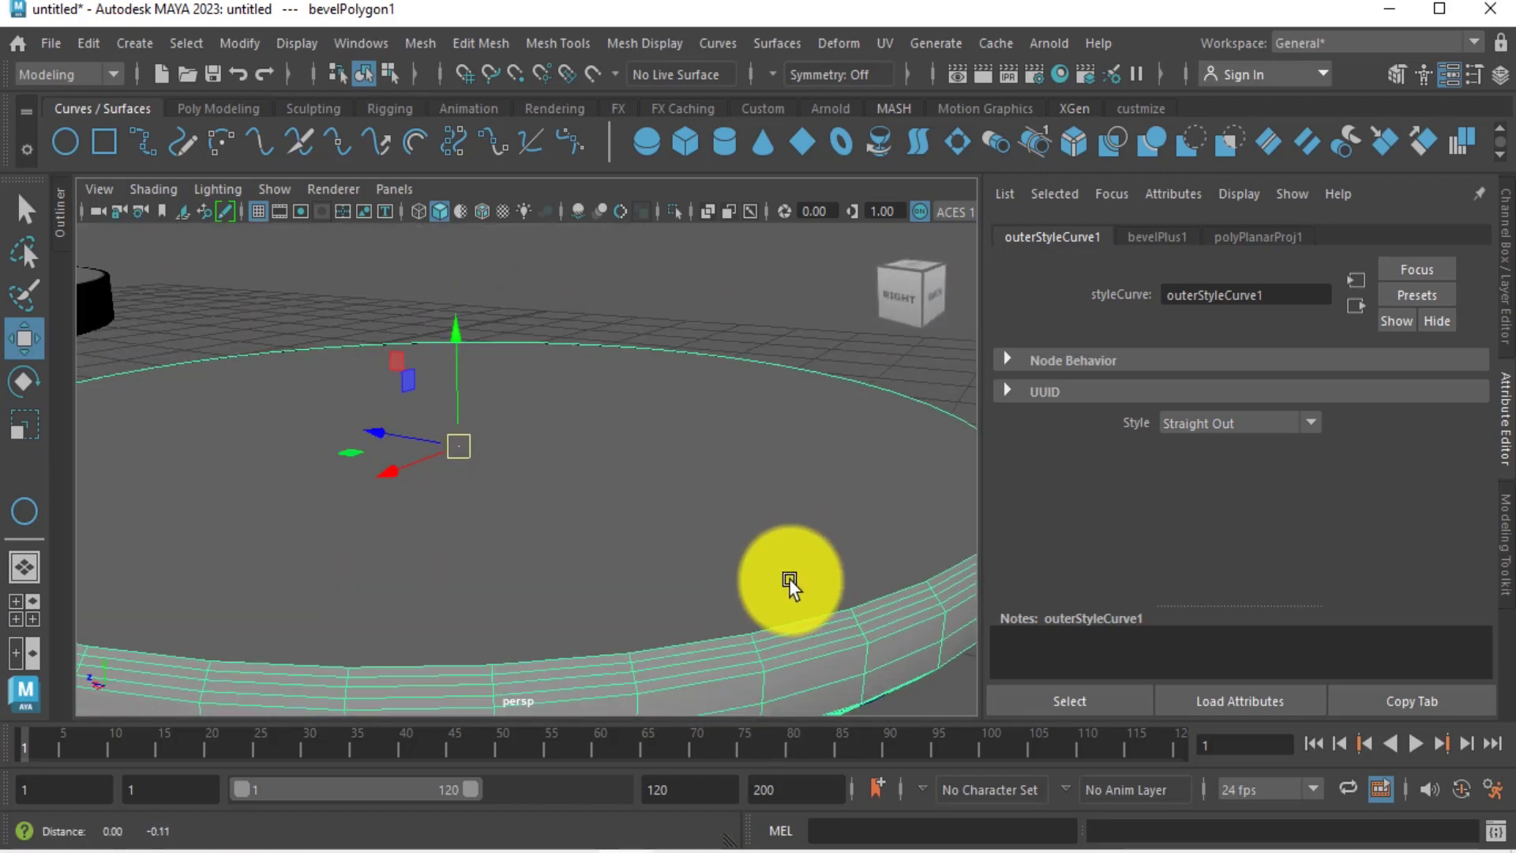
pyautogui.keyDown('alt'); pyautogui.moveTo(790, 577); pyautogui.dragTo(906, 620); pyautogui.keyUp('alt')
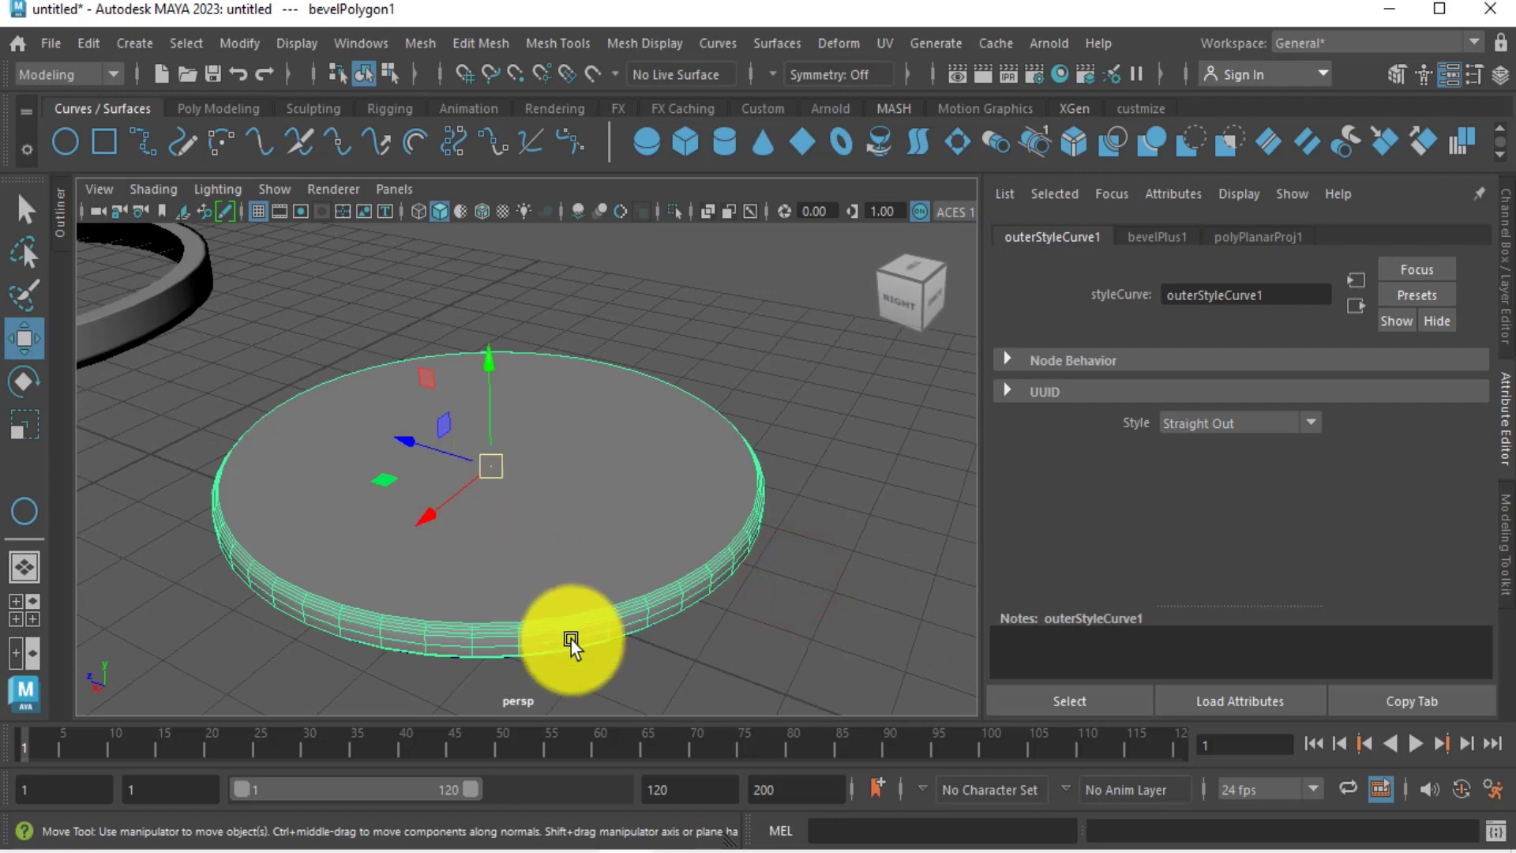
pyautogui.scroll(4, 572, 641)
pyautogui.keyDown('alt'); pyautogui.moveTo(611, 617); pyautogui.dragTo(684, 531, button='middle'); pyautogui.keyUp('alt')
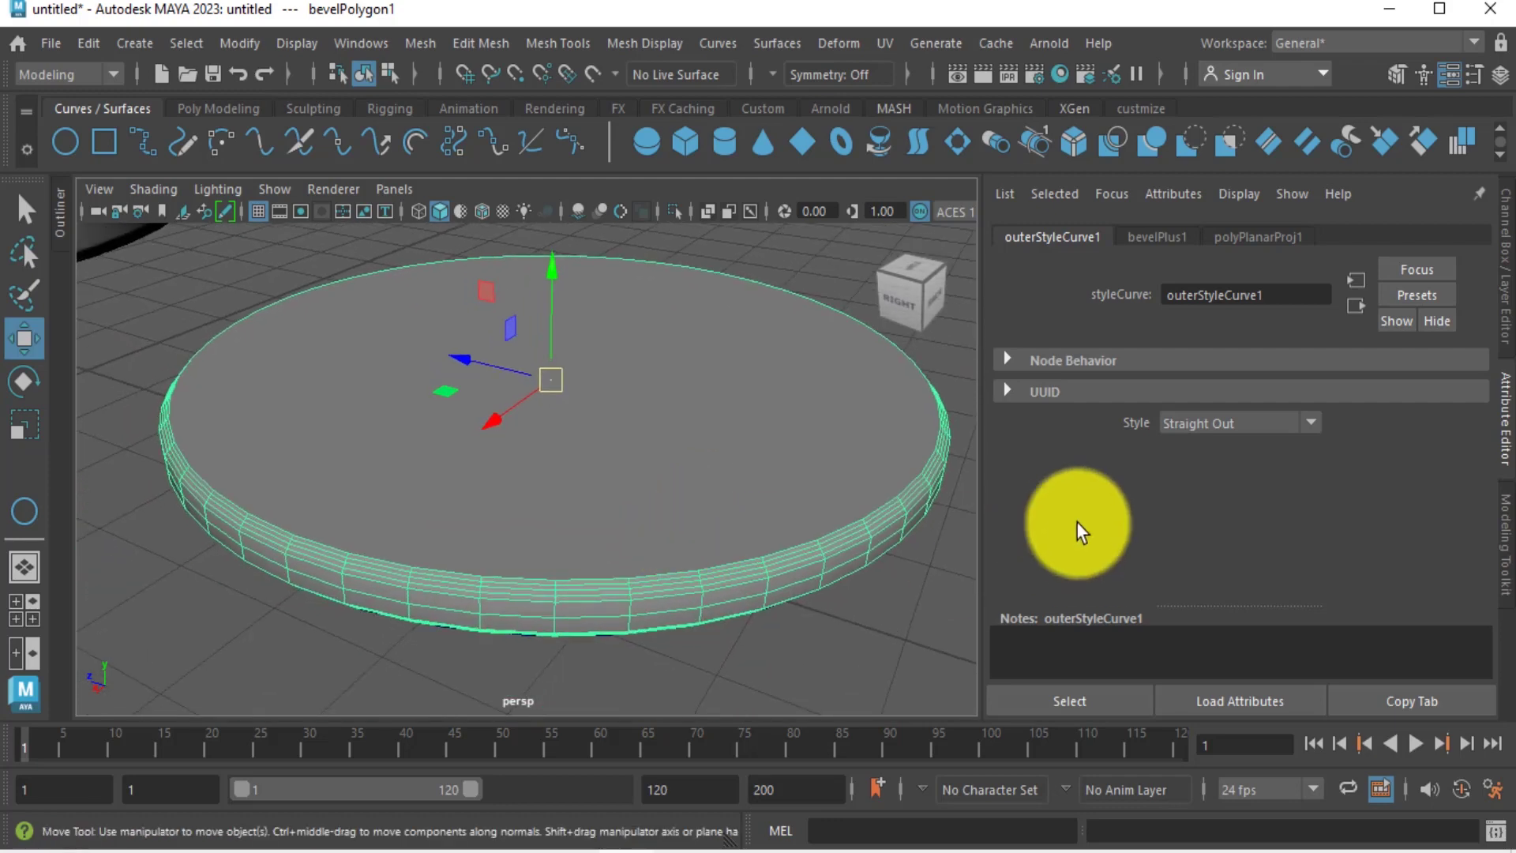
pyautogui.click(1260, 423)
pyautogui.click(1225, 477)
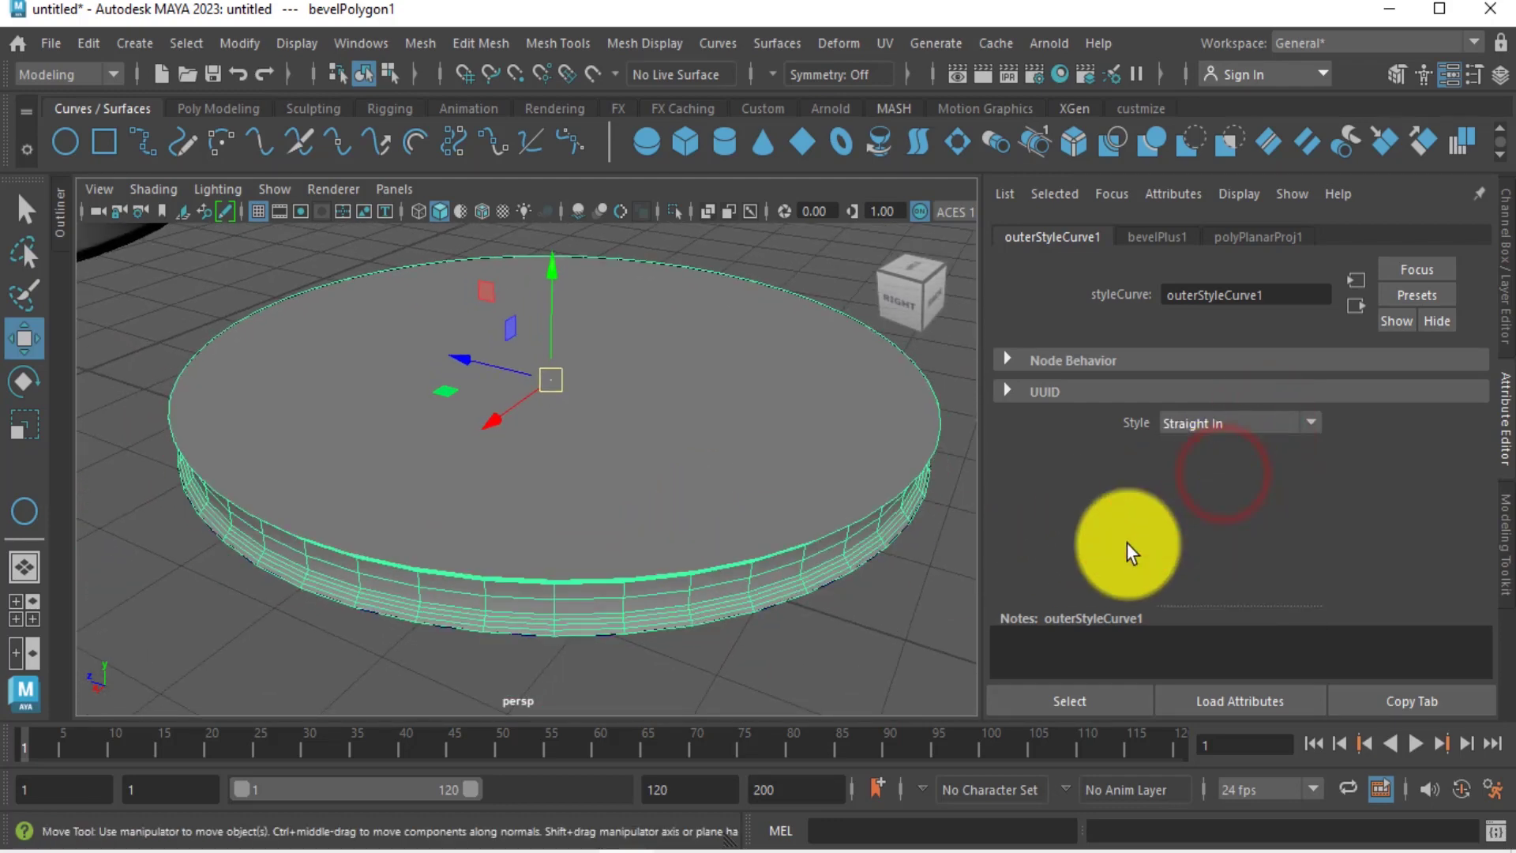
# Set the outer style curve of the Bevel Plus disc to Convex Out.
pyautogui.keyDown('alt'); pyautogui.moveTo(755, 553); pyautogui.dragTo(746, 521, button='middle'); pyautogui.keyUp('alt')
pyautogui.keyDown('alt'); pyautogui.moveTo(728, 525); pyautogui.dragTo(672, 499); pyautogui.keyUp('alt')
pyautogui.click(384, 528)
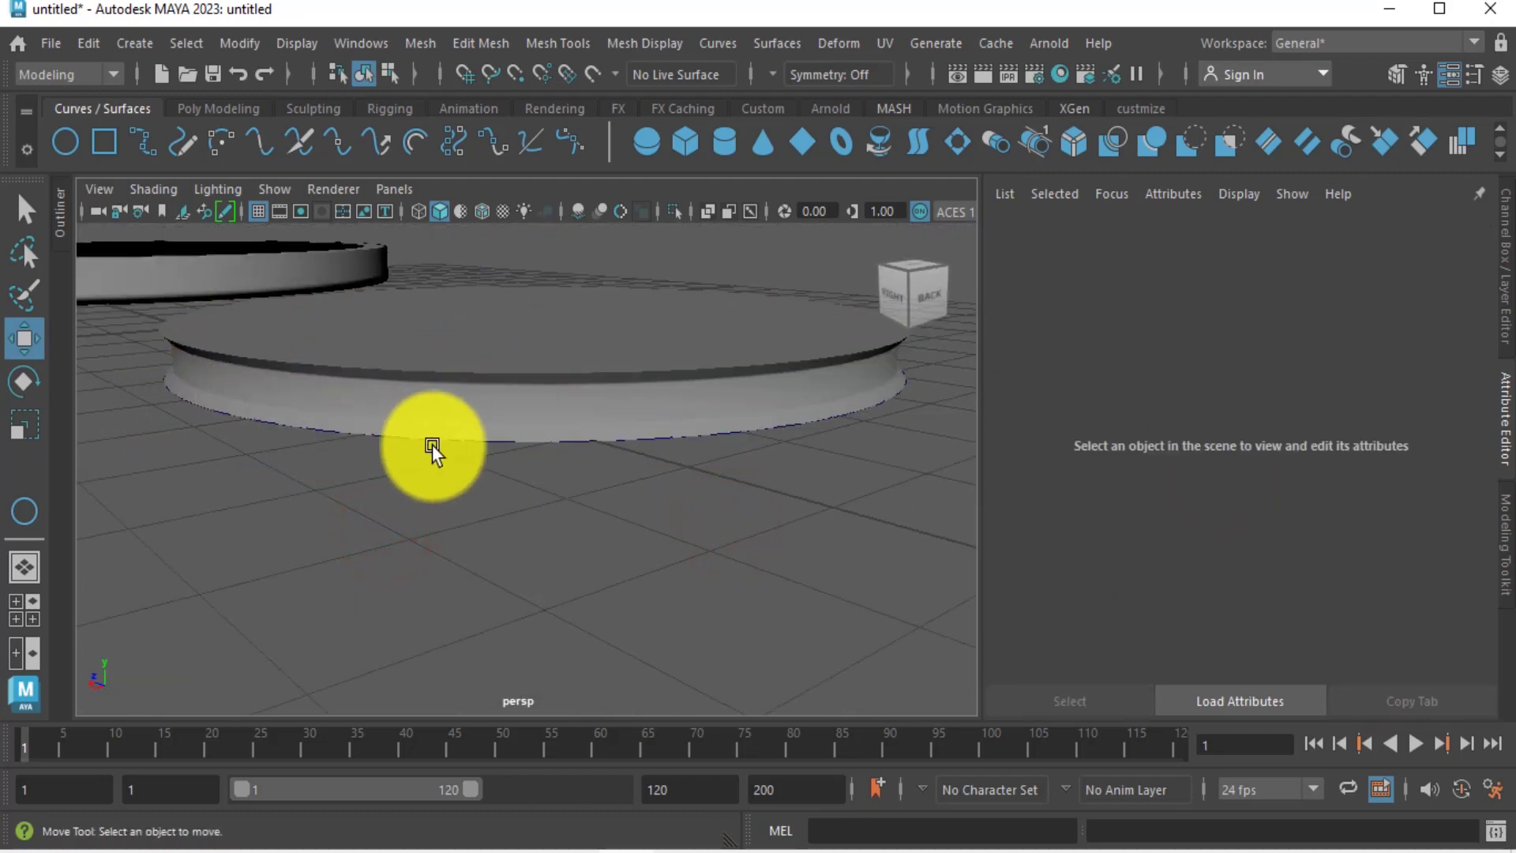
pyautogui.keyDown('alt'); pyautogui.moveTo(433, 444); pyautogui.dragTo(433, 520); pyautogui.keyUp('alt')
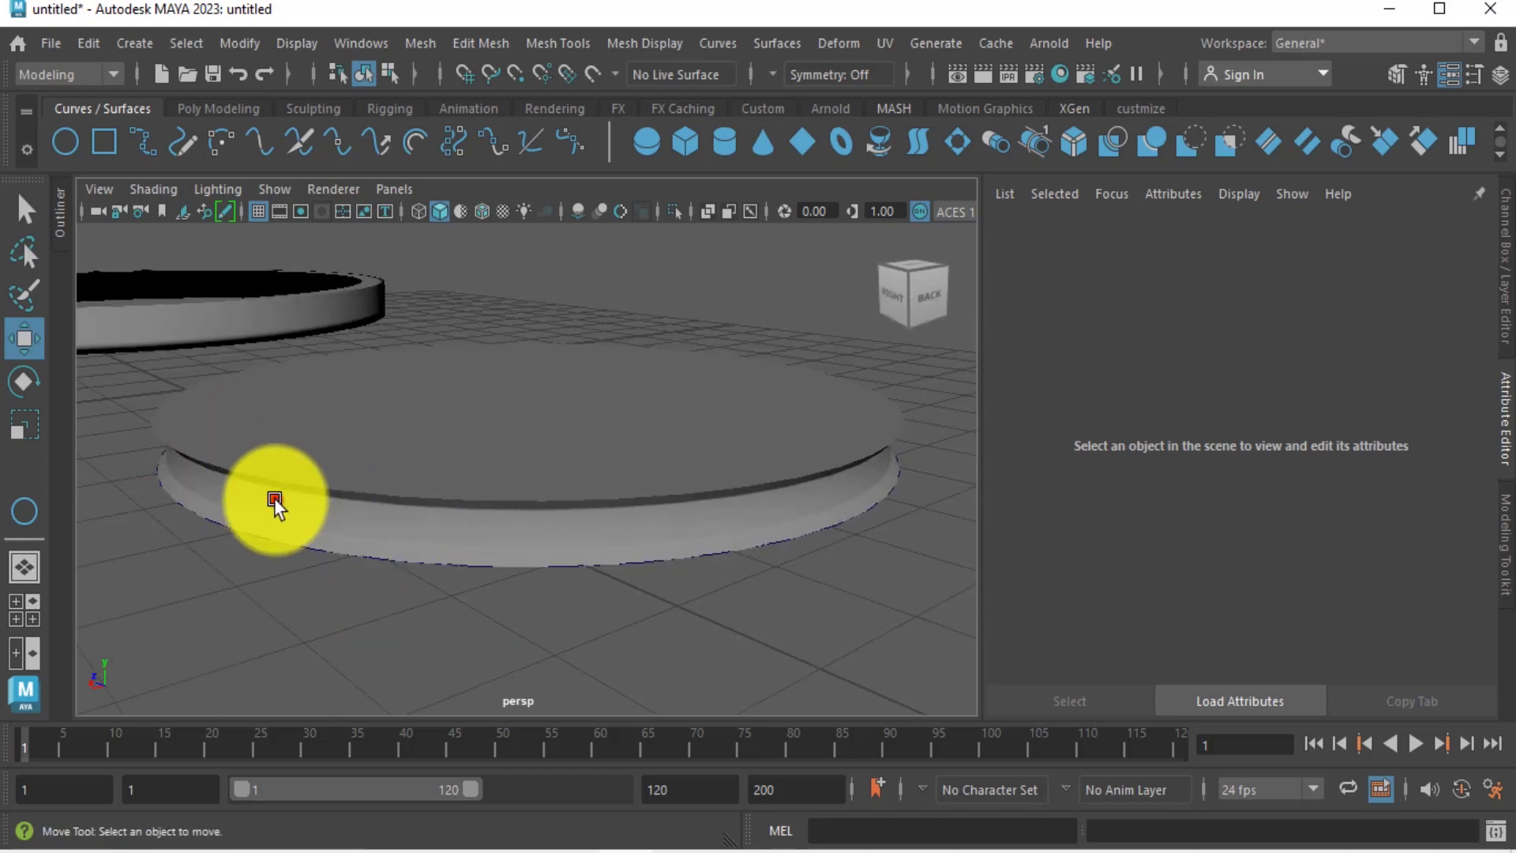
pyautogui.click(274, 498)
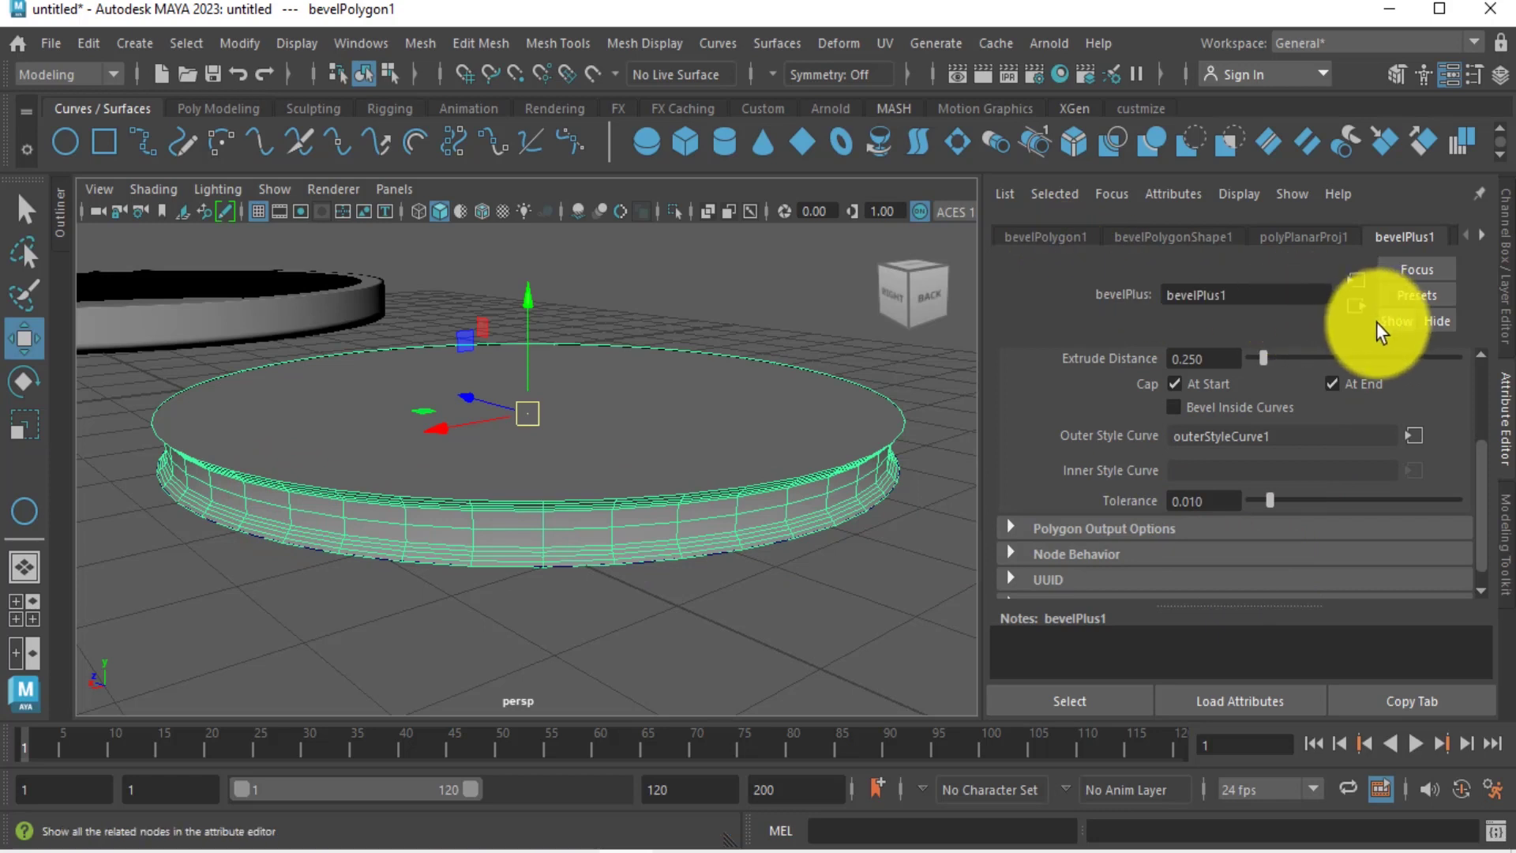
pyautogui.scroll(-1, 1461, 453)
pyautogui.click(1410, 414)
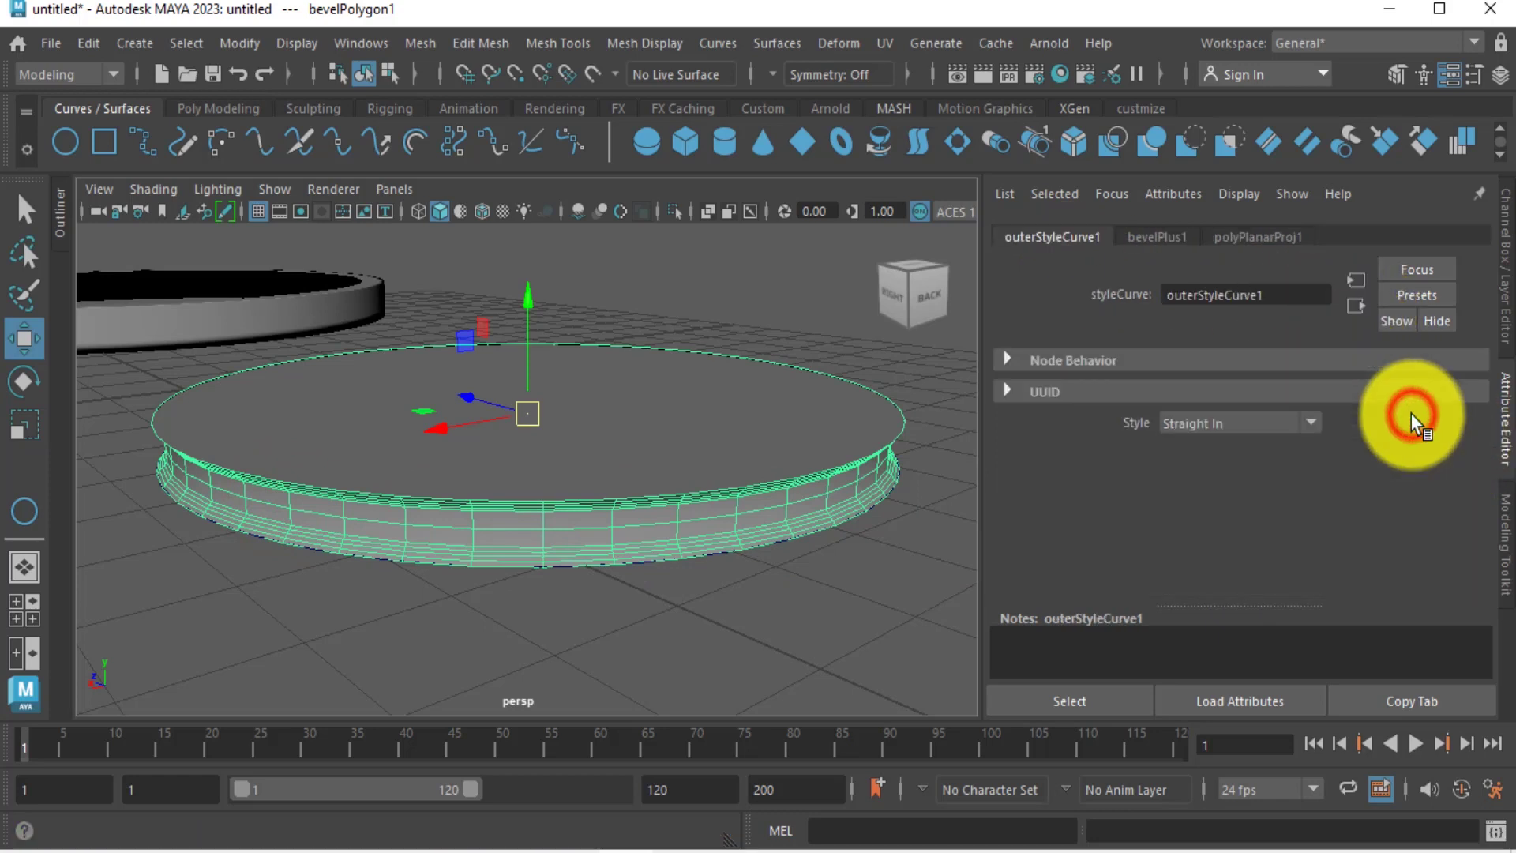
pyautogui.click(1314, 423)
pyautogui.click(1232, 502)
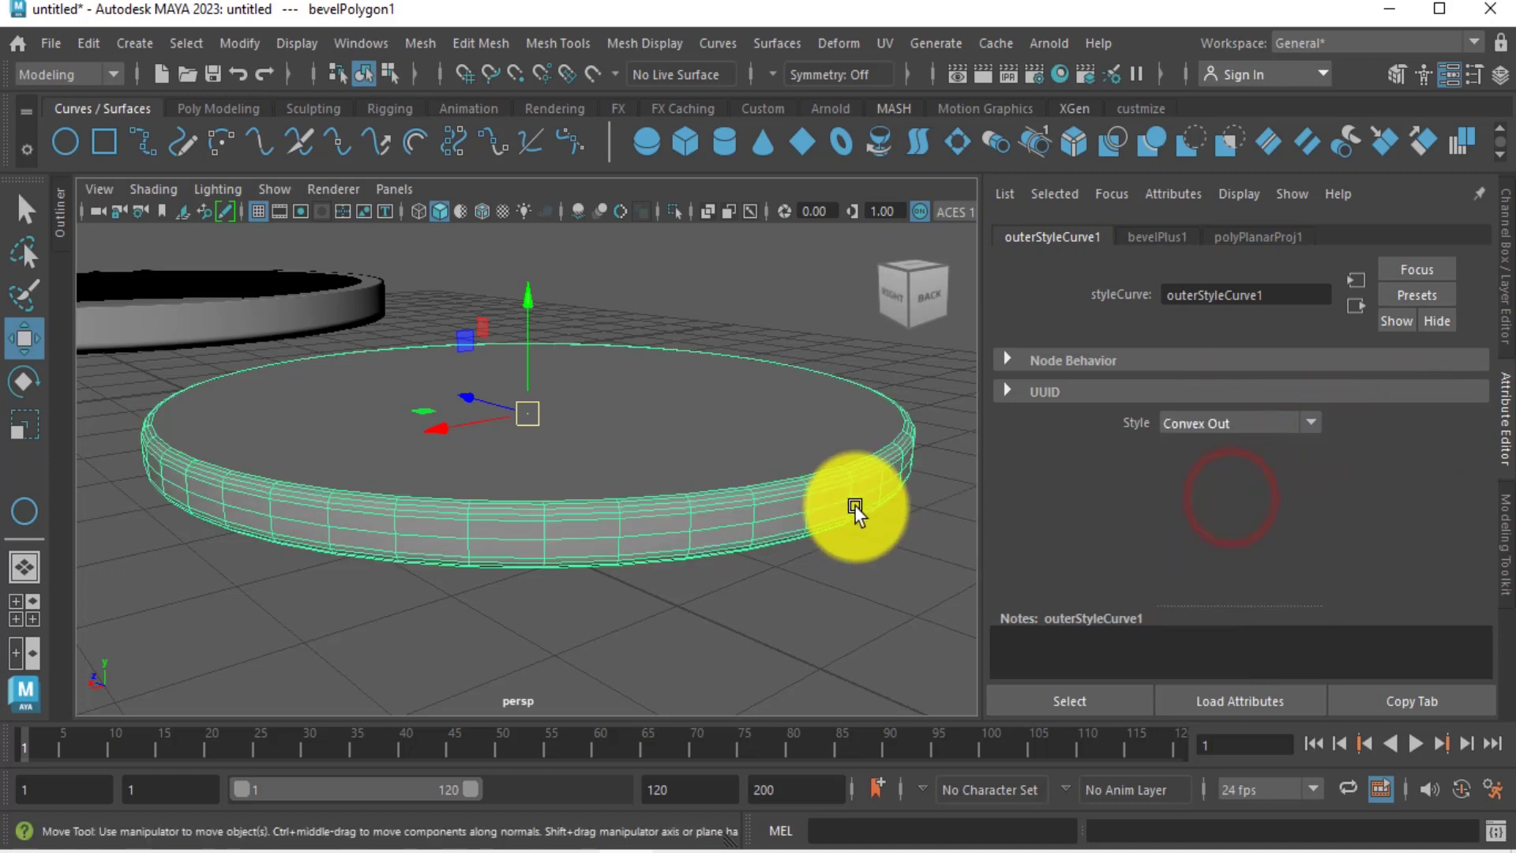
# Change the disc's outer style curve to Convex In and deselect the disc.
pyautogui.click(1254, 425)
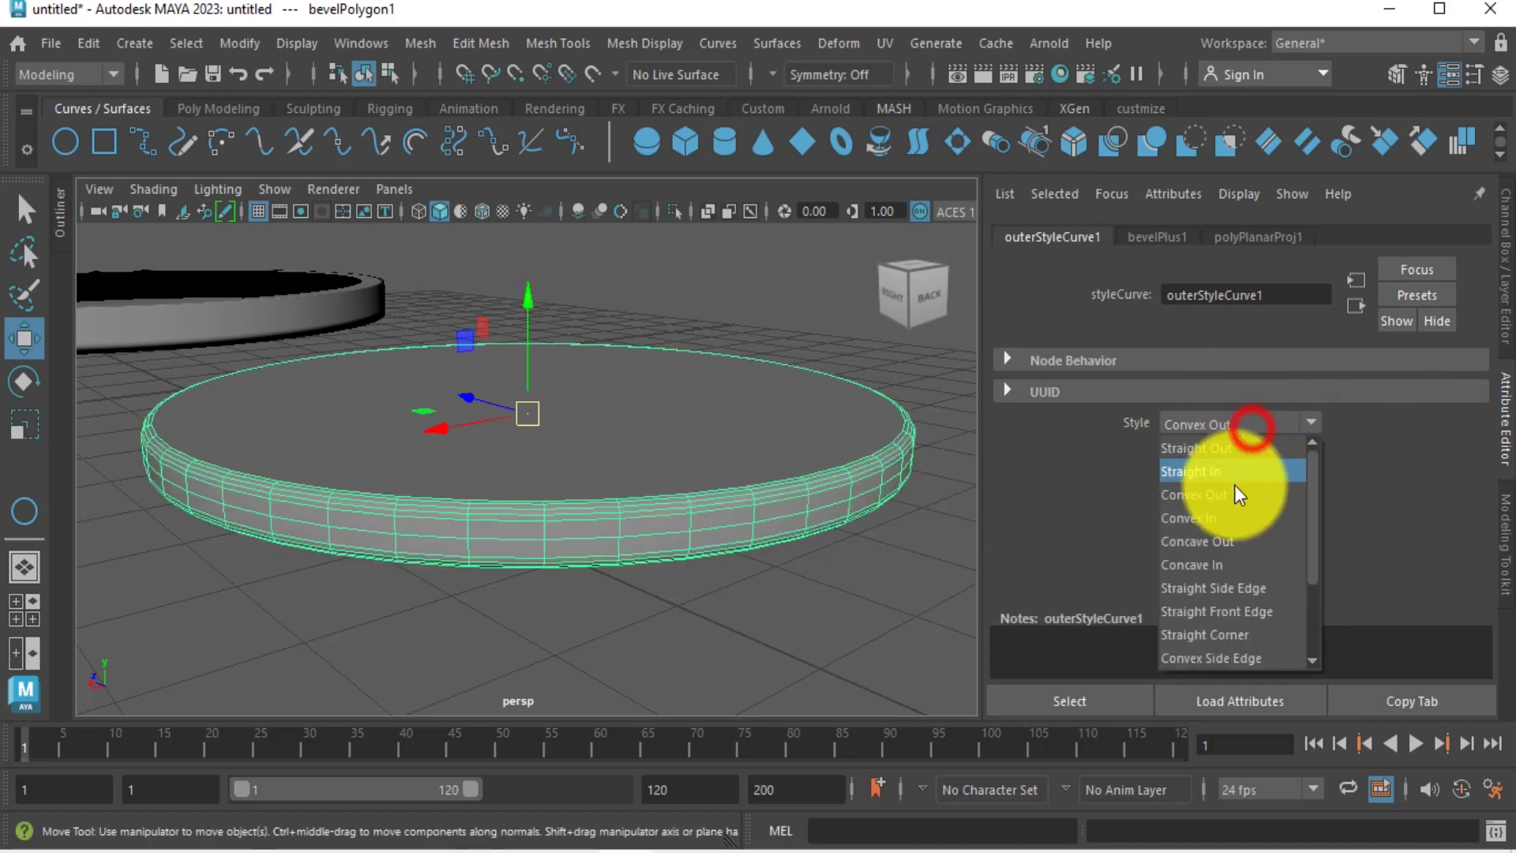
pyautogui.click(1199, 521)
pyautogui.click(814, 578)
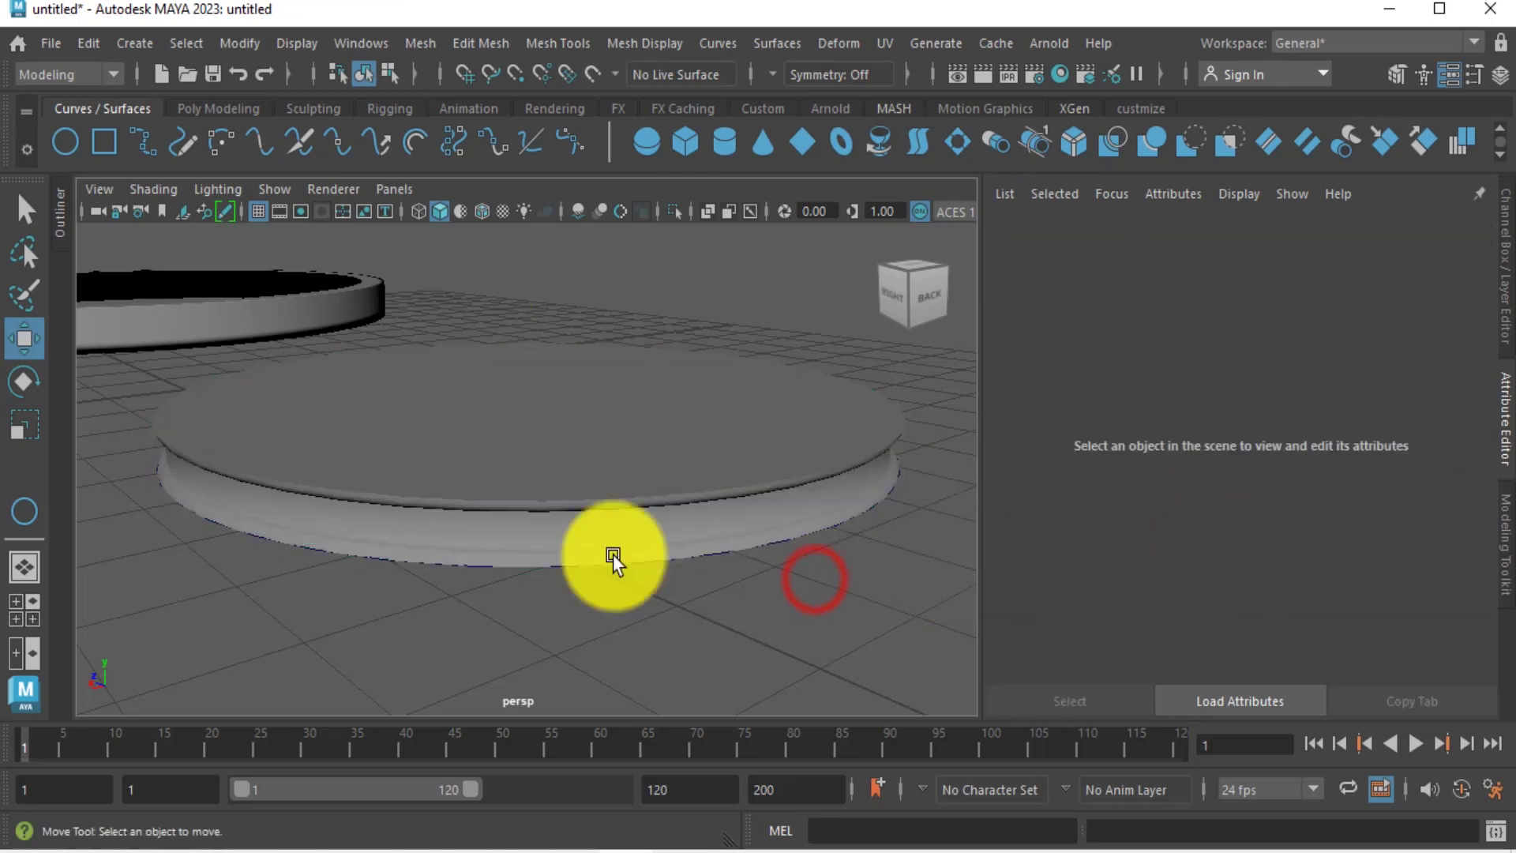
# Reopen the disc's outer style curve attributes from bevelPlus1 and set the style to Concave Out.
pyautogui.keyDown('alt'); pyautogui.moveTo(613, 553); pyautogui.dragTo(387, 491); pyautogui.keyUp('alt')
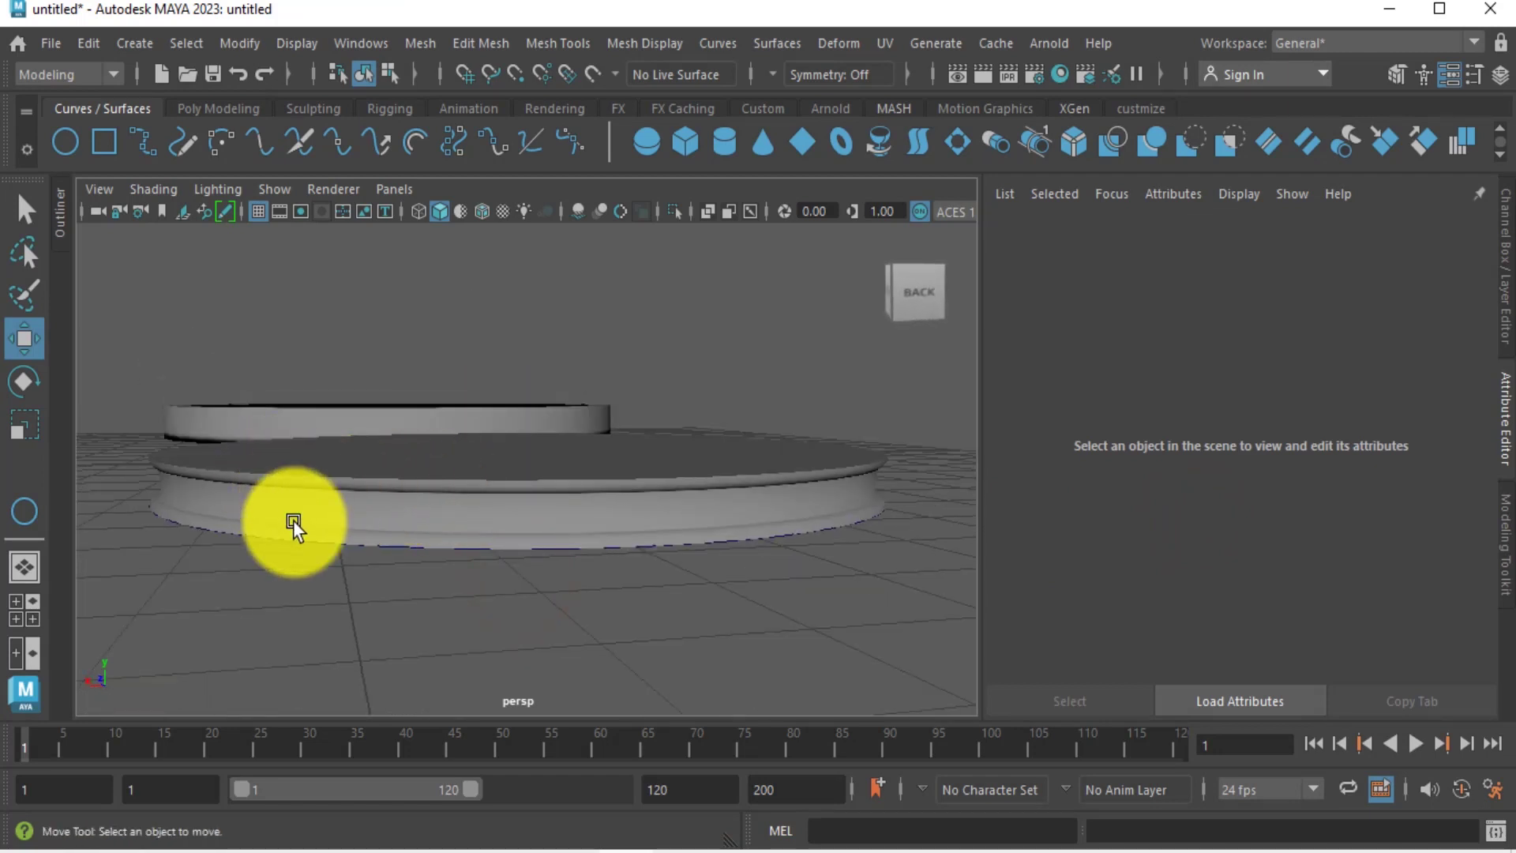
pyautogui.click(274, 483)
pyautogui.click(1039, 229)
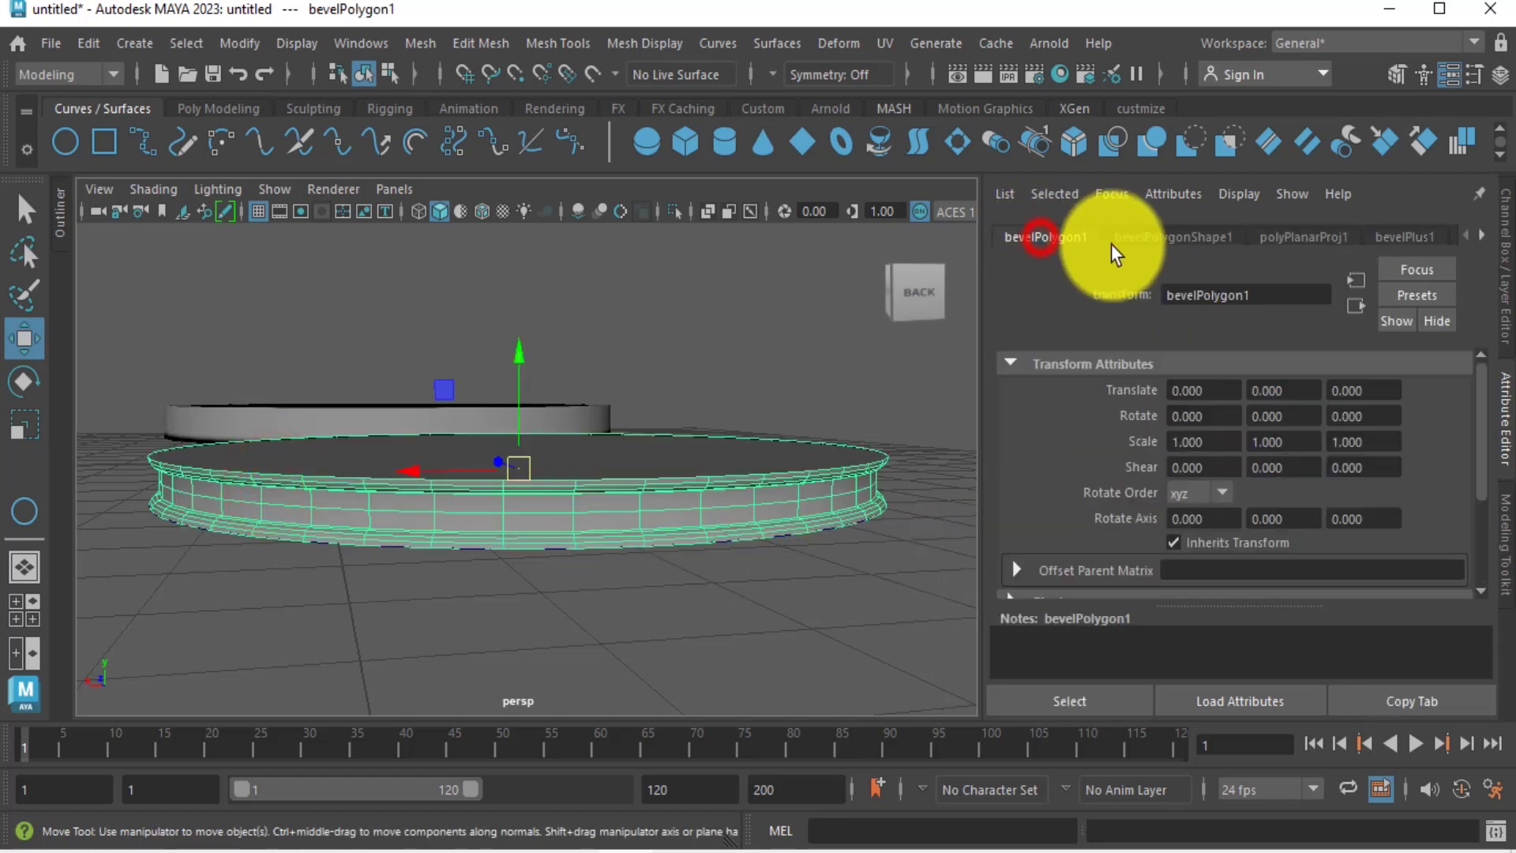
pyautogui.click(1144, 237)
pyautogui.click(1309, 235)
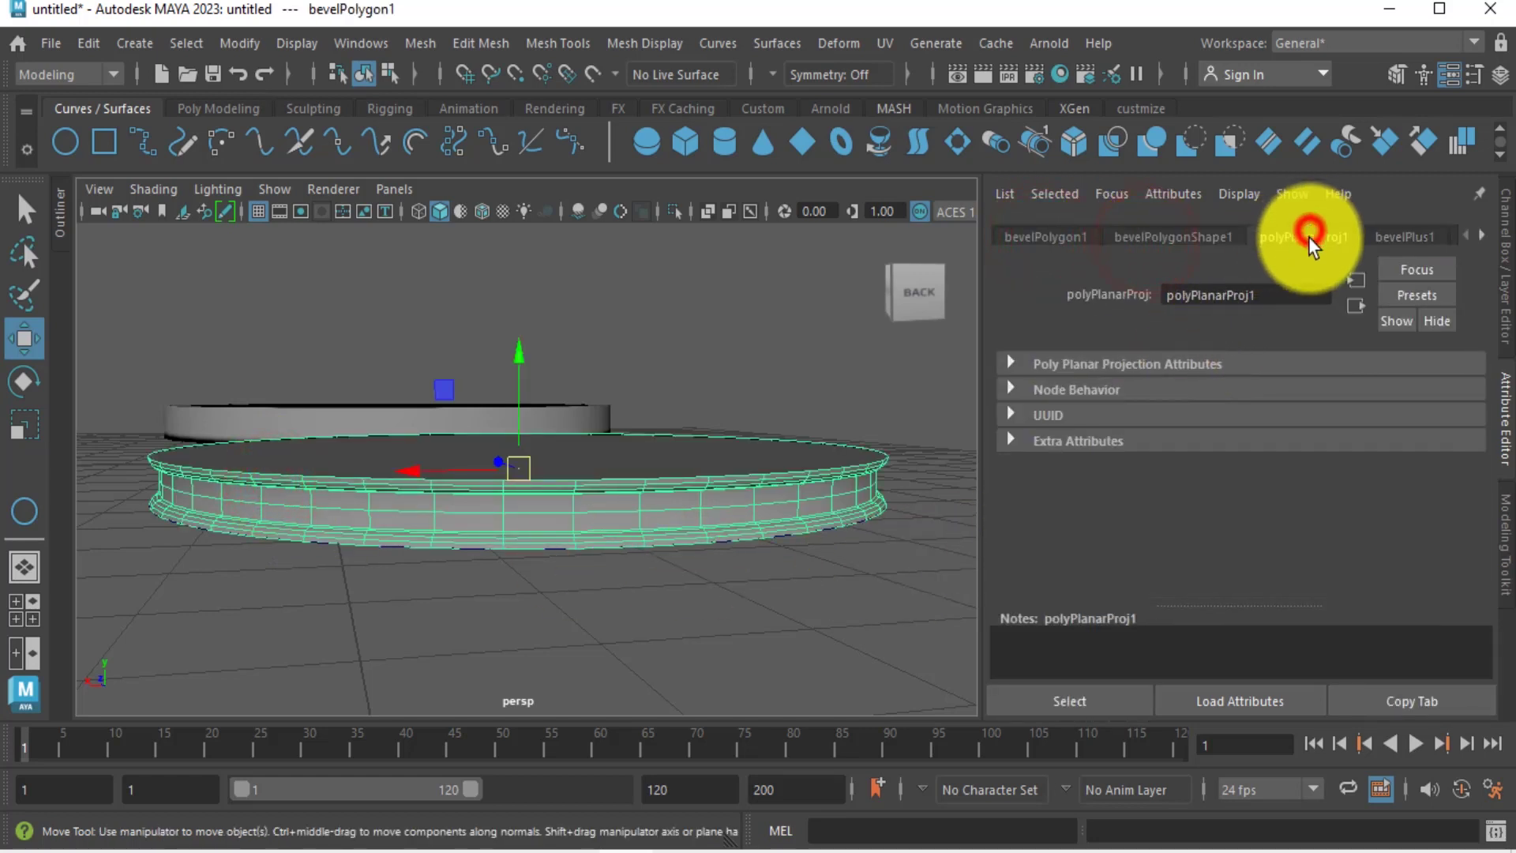
pyautogui.click(1404, 235)
pyautogui.click(1412, 412)
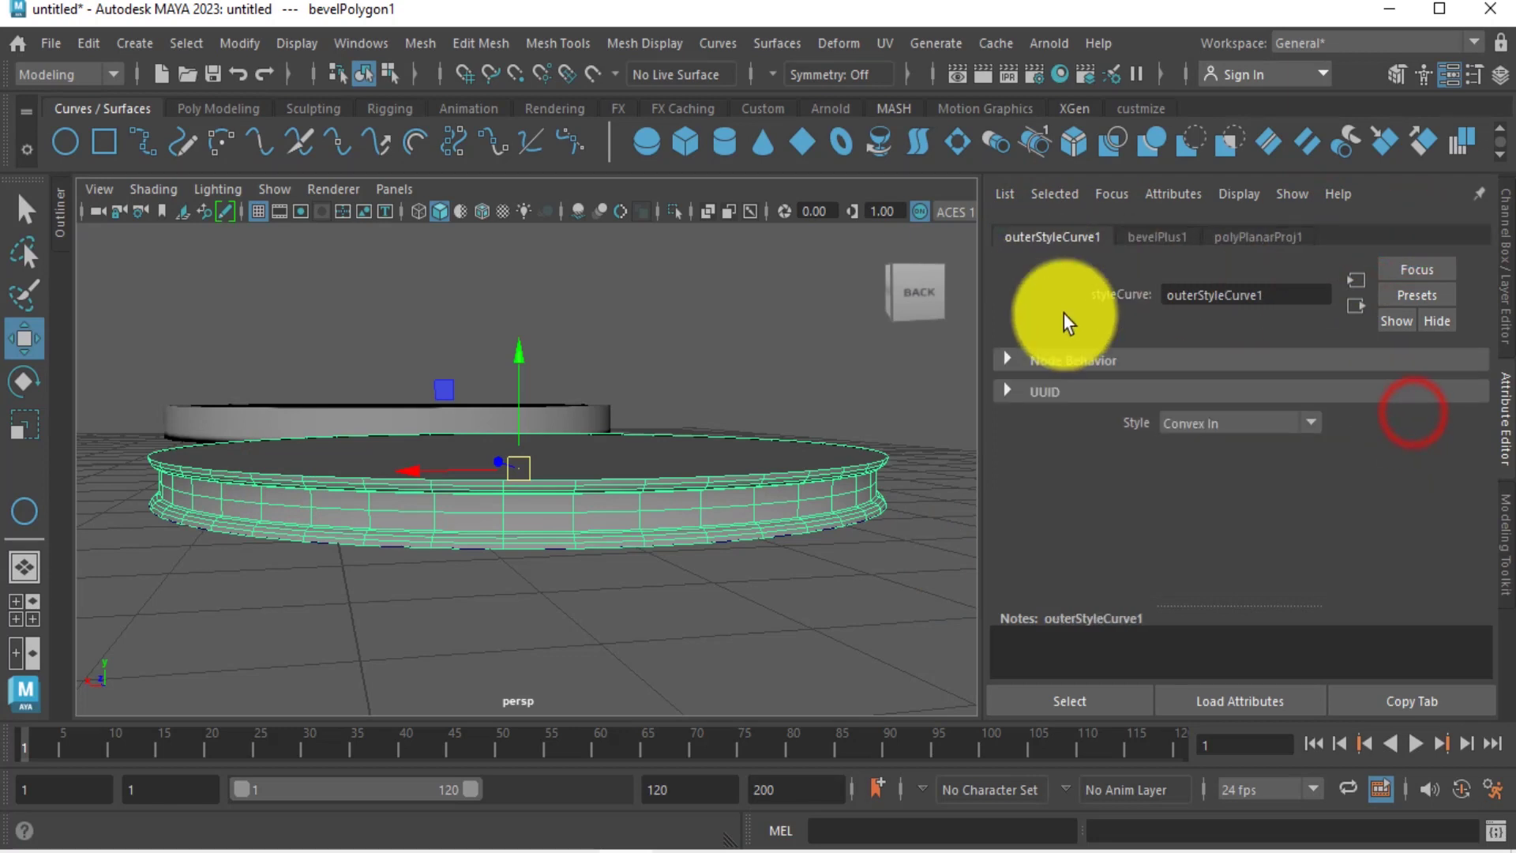
pyautogui.click(1219, 423)
pyautogui.click(1206, 541)
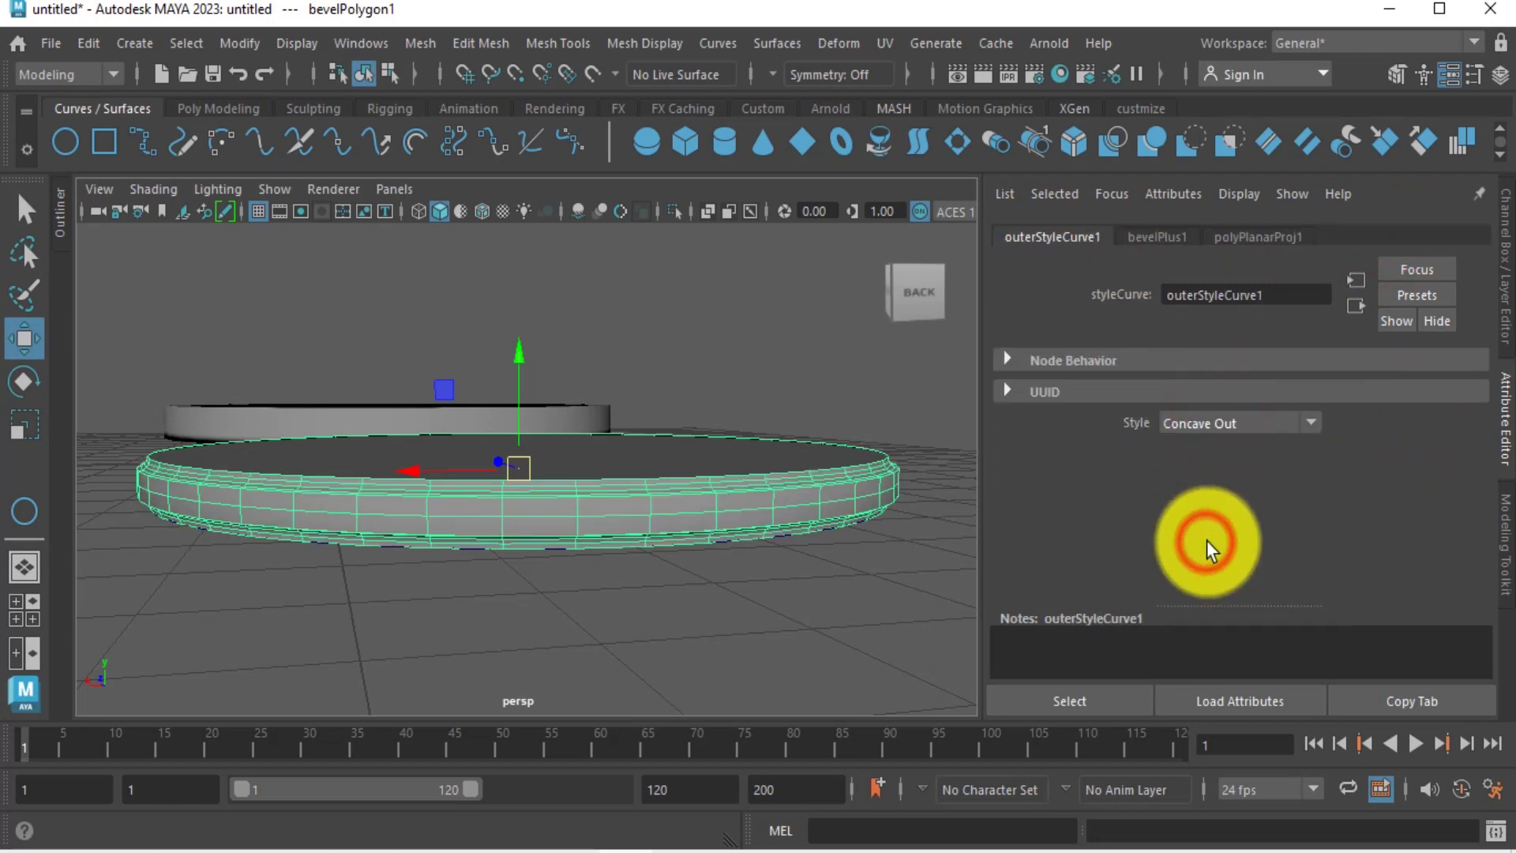
pyautogui.keyDown('alt'); pyautogui.moveTo(886, 523); pyautogui.dragTo(843, 556); pyautogui.keyUp('alt')
pyautogui.click(858, 614)
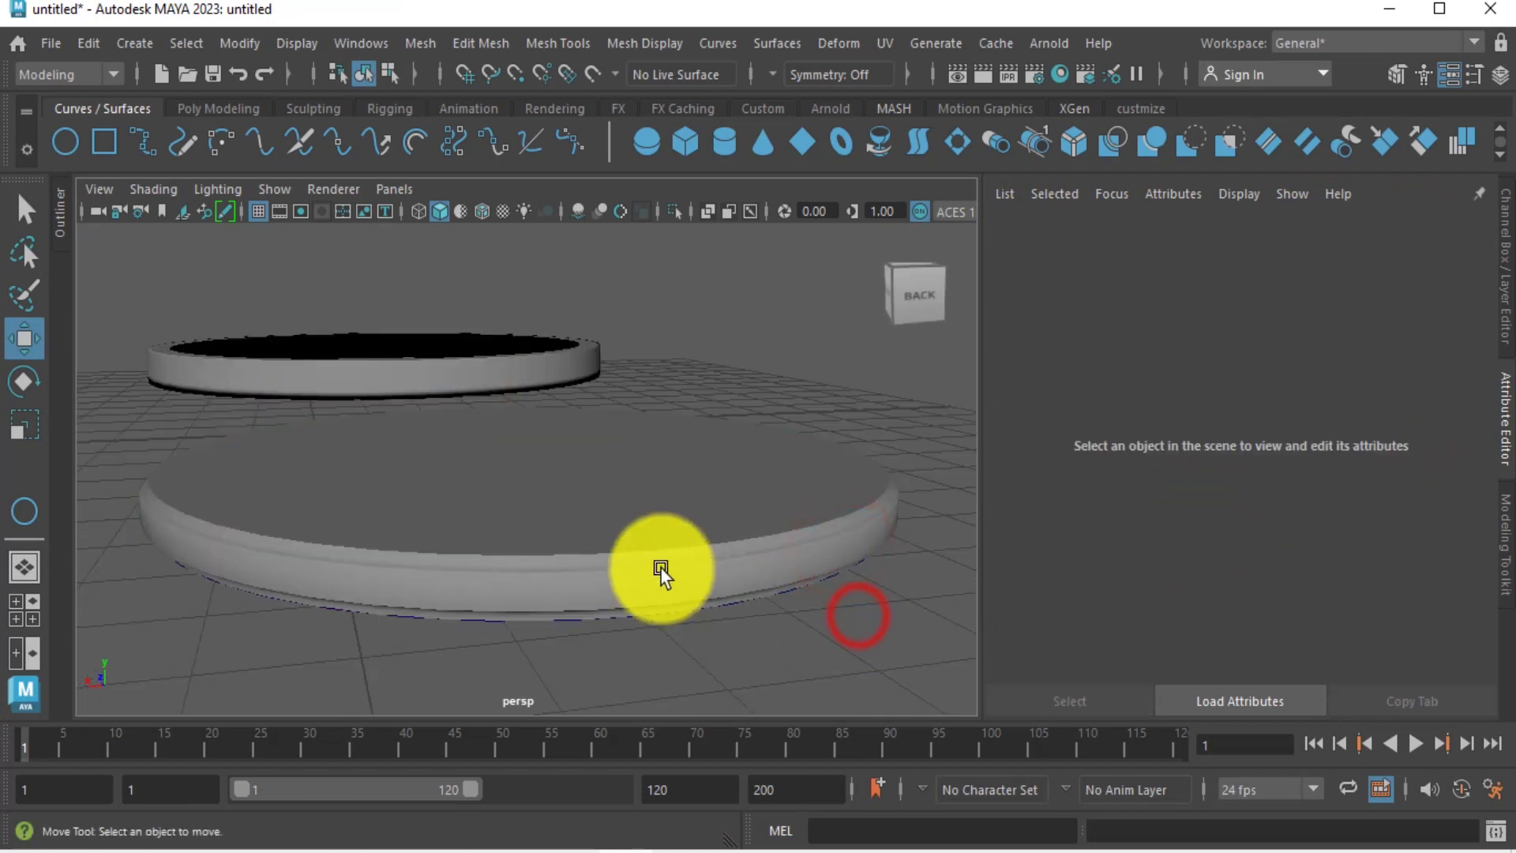
# Set the outer style curve of the Bevel Plus disc to Straight Corner, and deselect the disc.
pyautogui.keyDown('alt'); pyautogui.moveTo(458, 570); pyautogui.dragTo(400, 582); pyautogui.keyUp('alt')
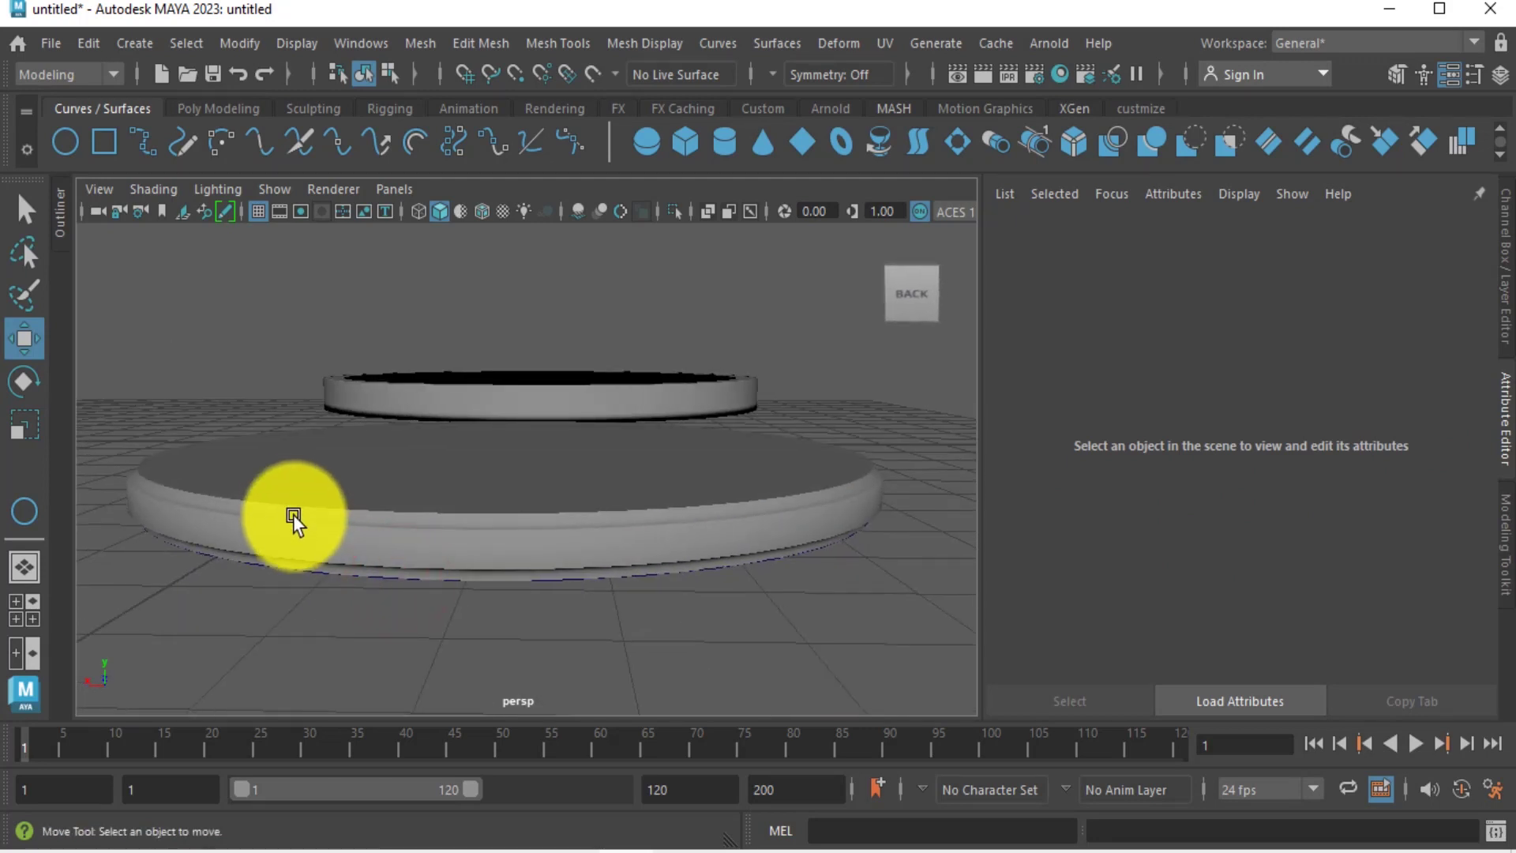
pyautogui.click(443, 534)
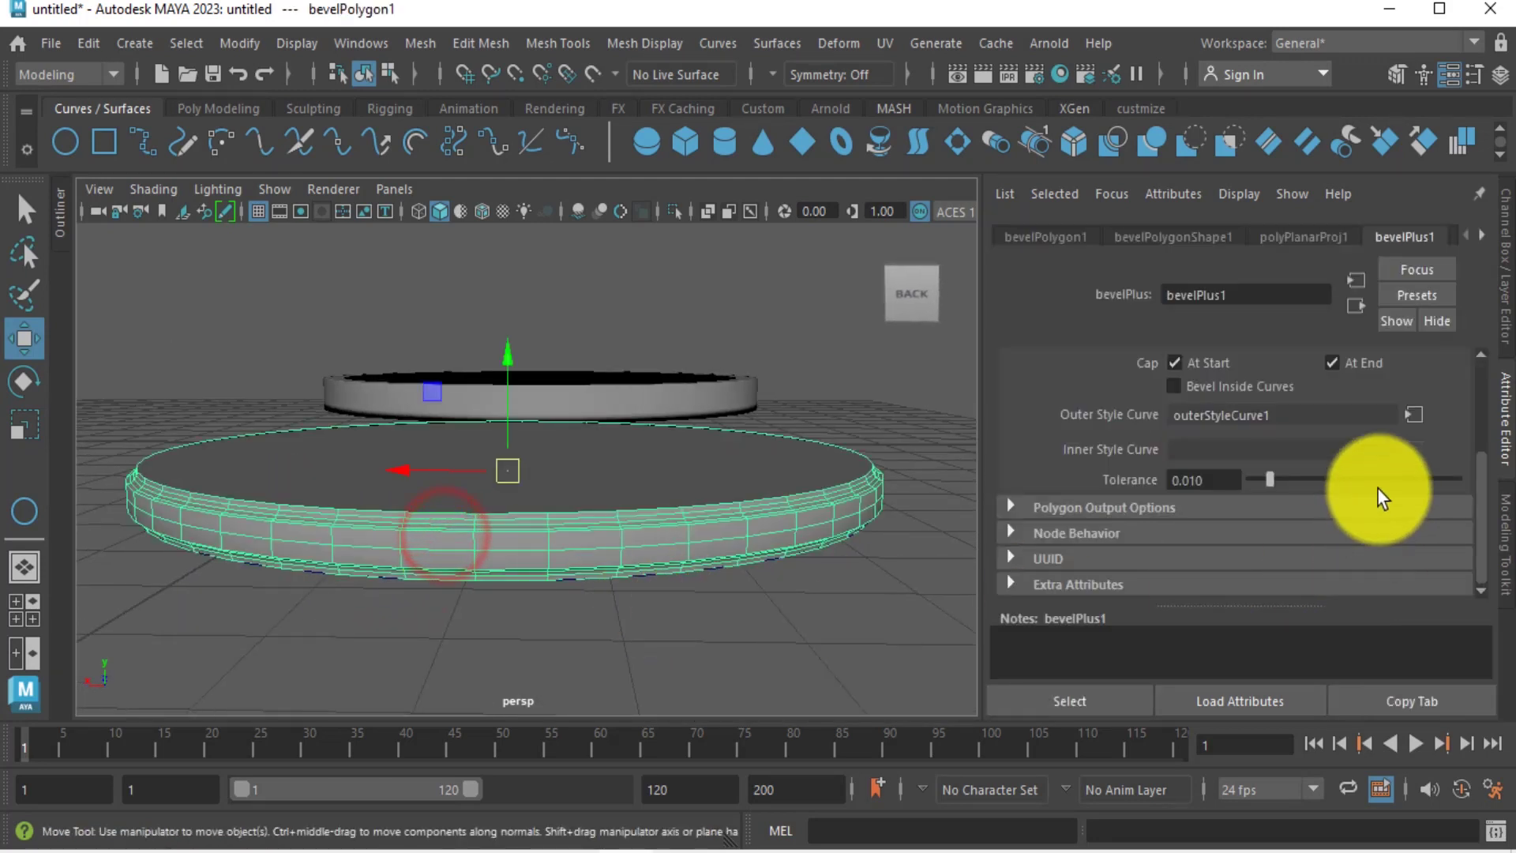
pyautogui.click(1407, 415)
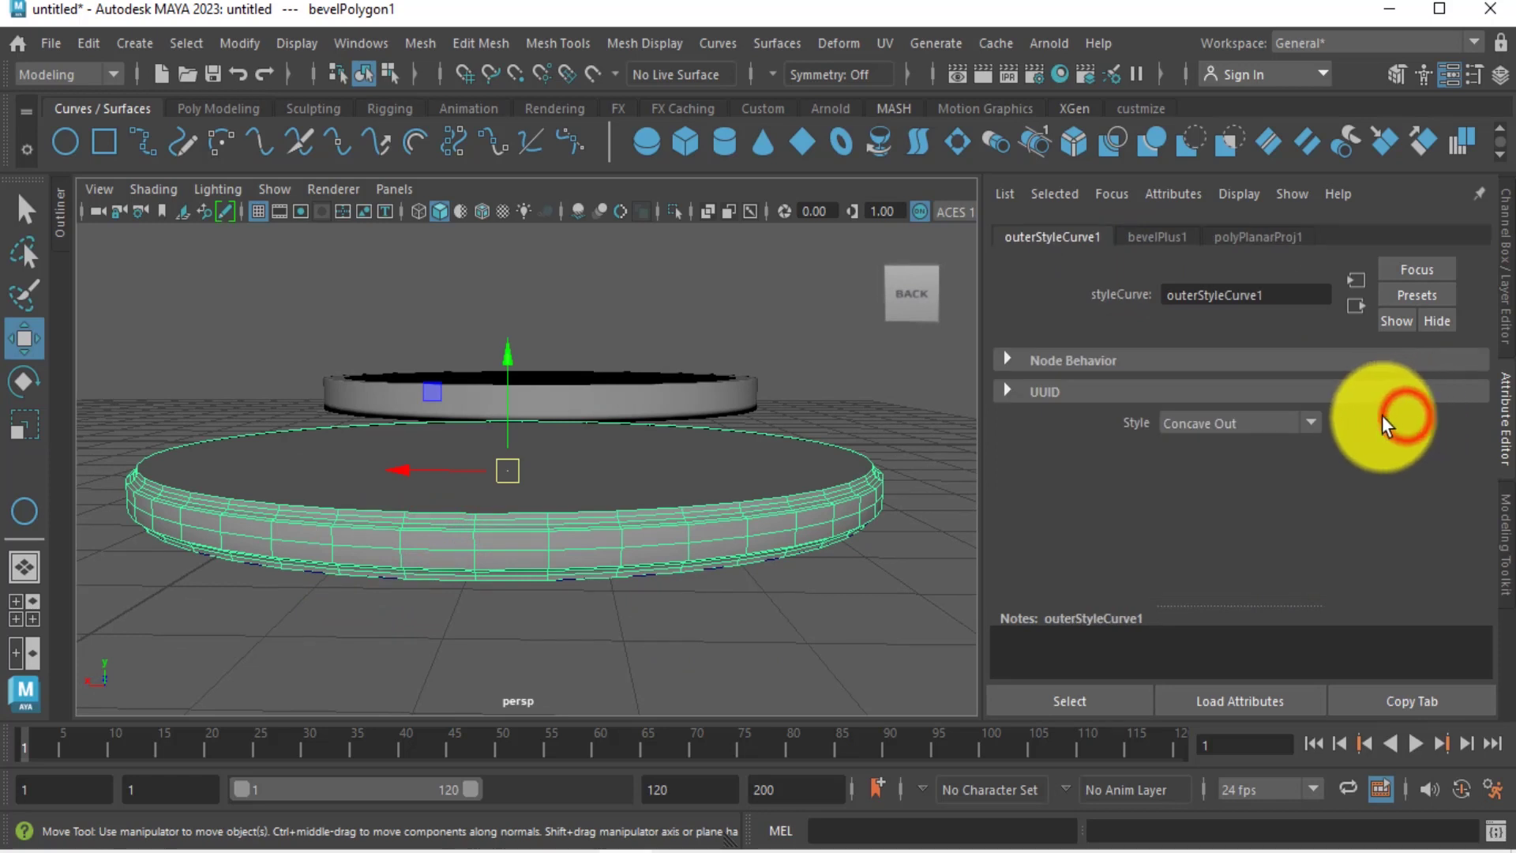
pyautogui.click(1264, 421)
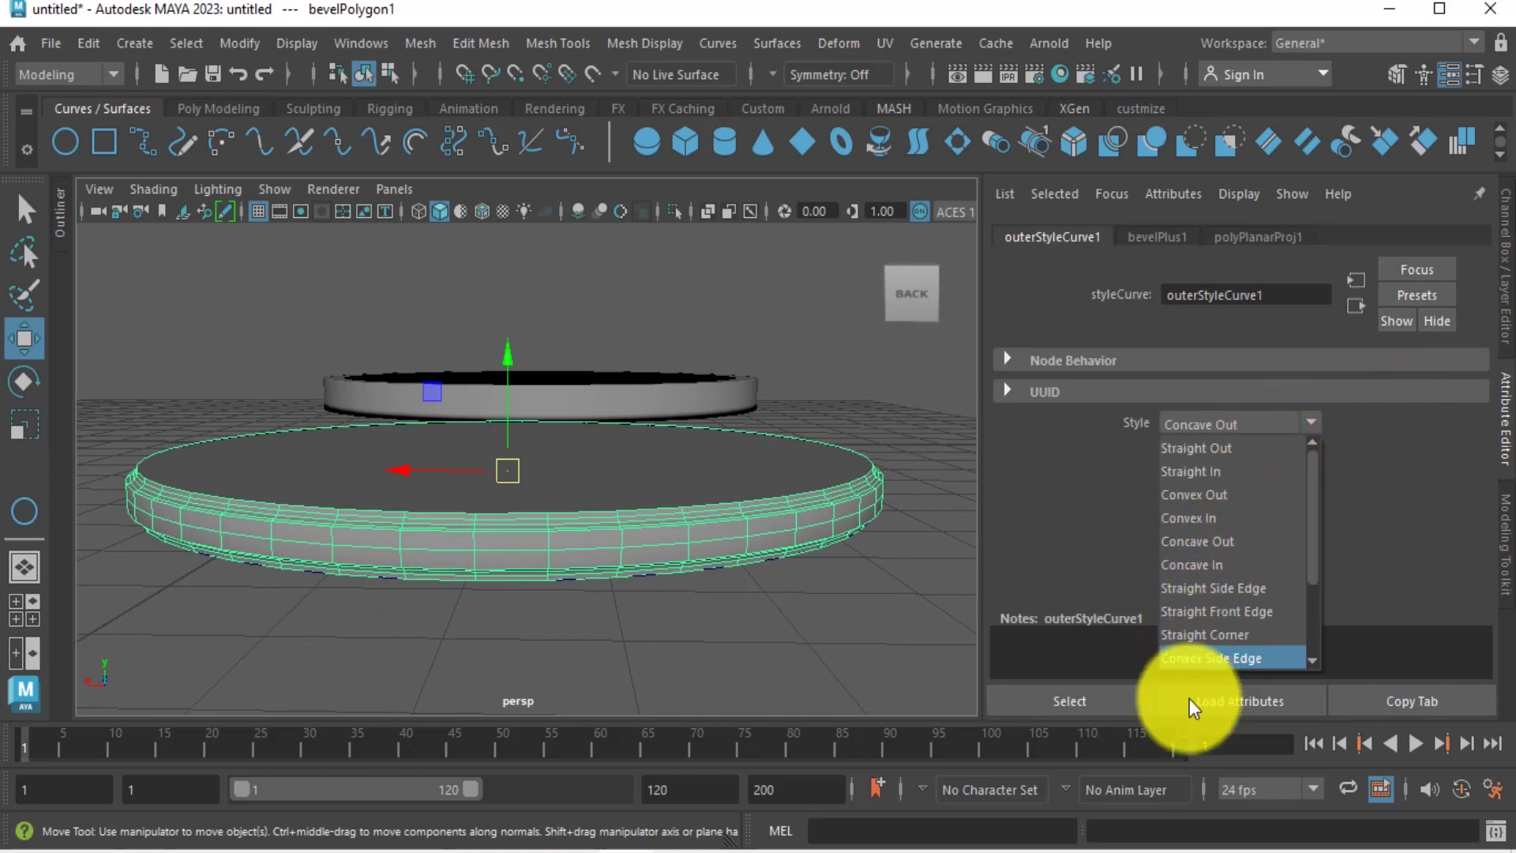
pyautogui.click(1199, 635)
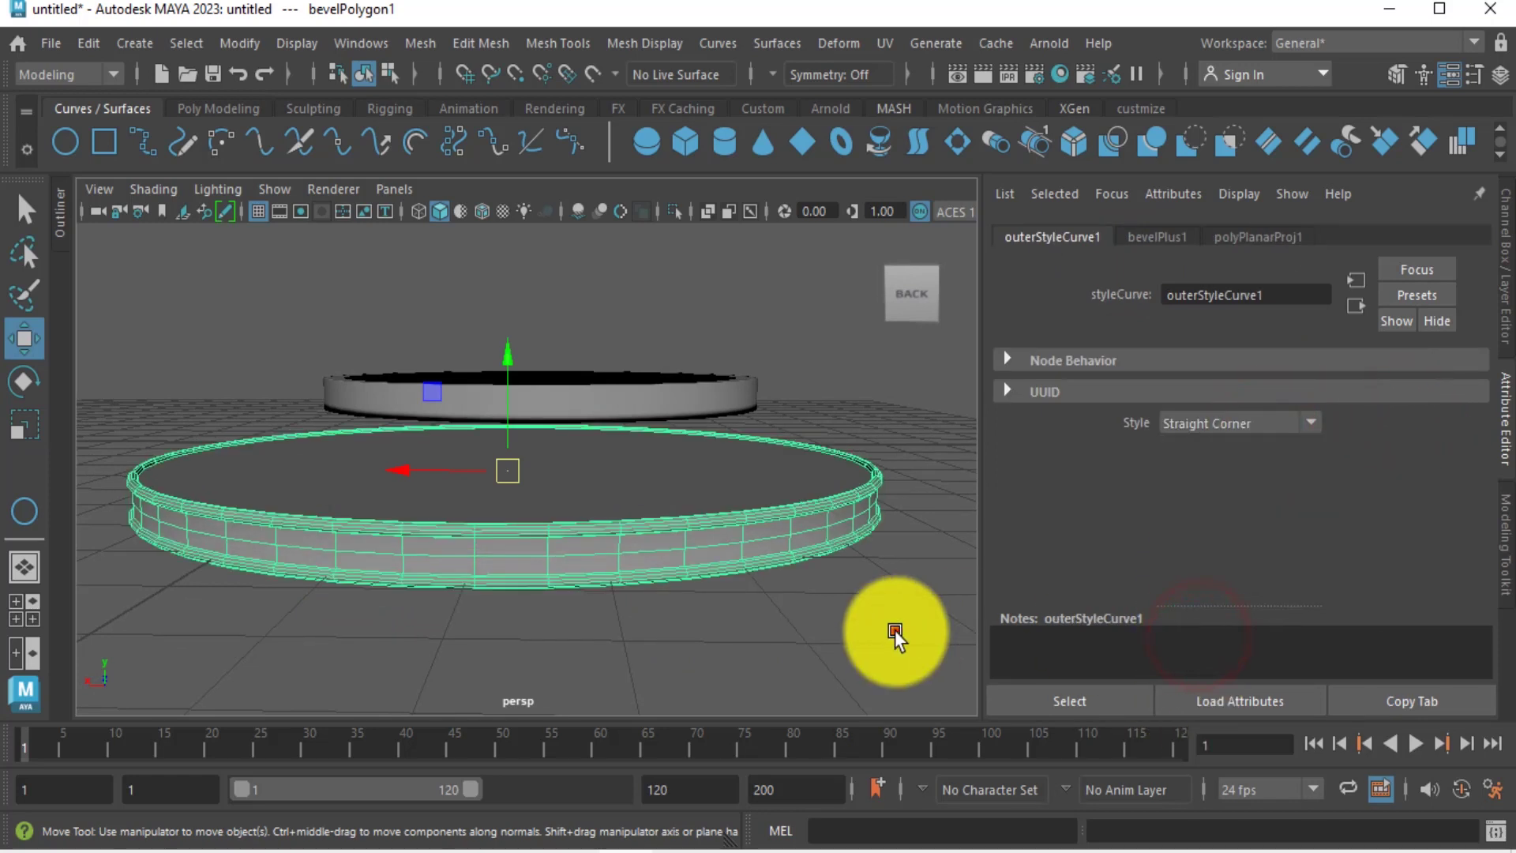
pyautogui.click(895, 632)
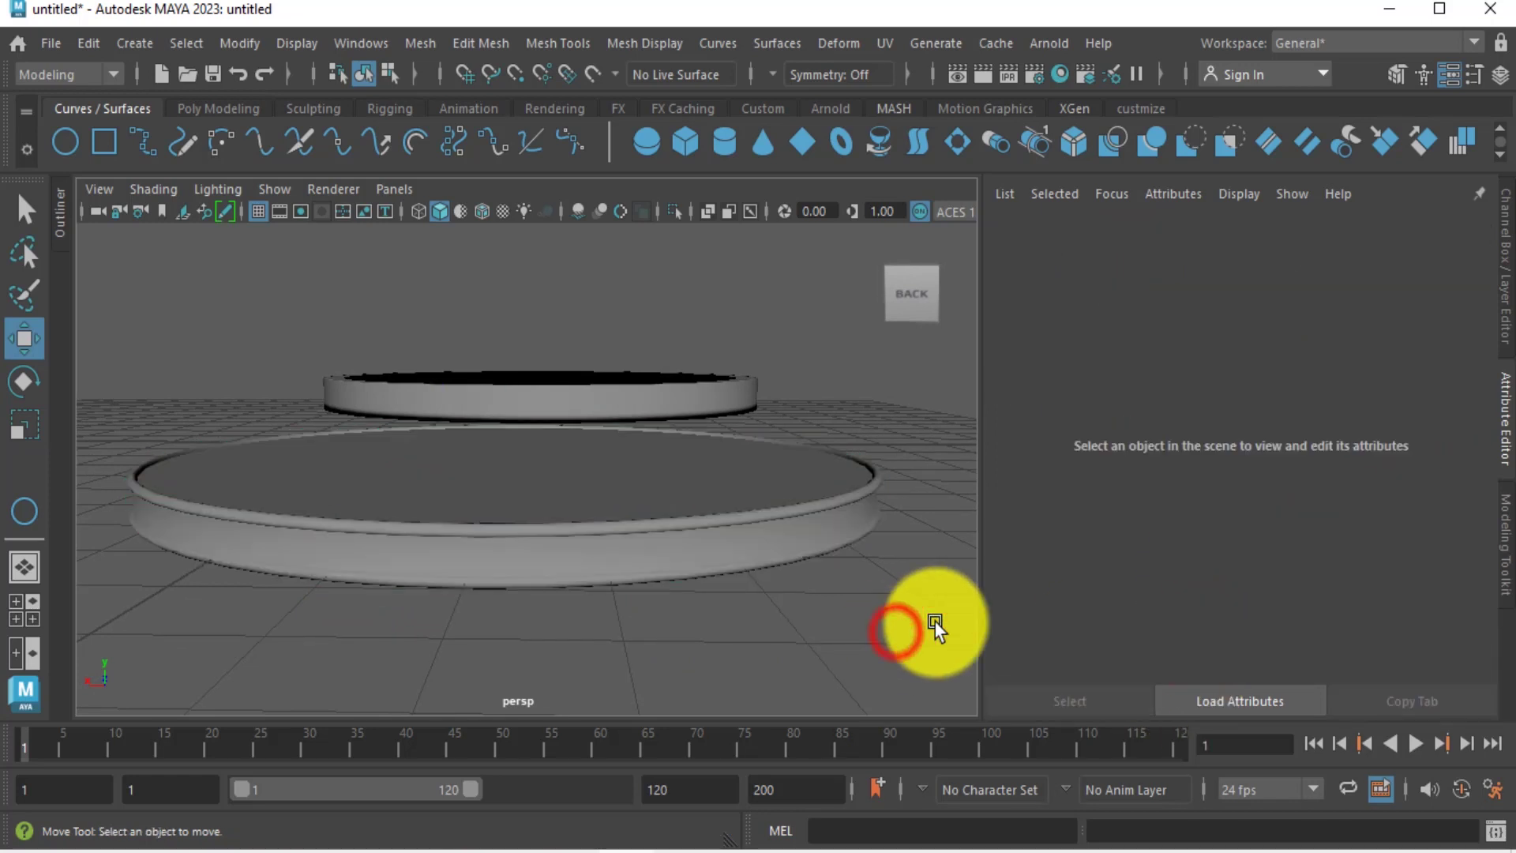
# In the disc's bevelPlus1 attributes, set the bevel width to about 0.254, bevel depth to about 0.578 and extrude distance to about 1.124.
pyautogui.click(225, 542)
pyautogui.click(582, 669)
pyautogui.keyDown('alt'); pyautogui.moveTo(619, 569); pyautogui.dragTo(383, 626); pyautogui.keyUp('alt')
pyautogui.scroll(-3, 615, 623)
pyautogui.click(390, 572)
pyautogui.keyDown('alt'); pyautogui.moveTo(457, 530); pyautogui.dragTo(472, 461); pyautogui.keyUp('alt')
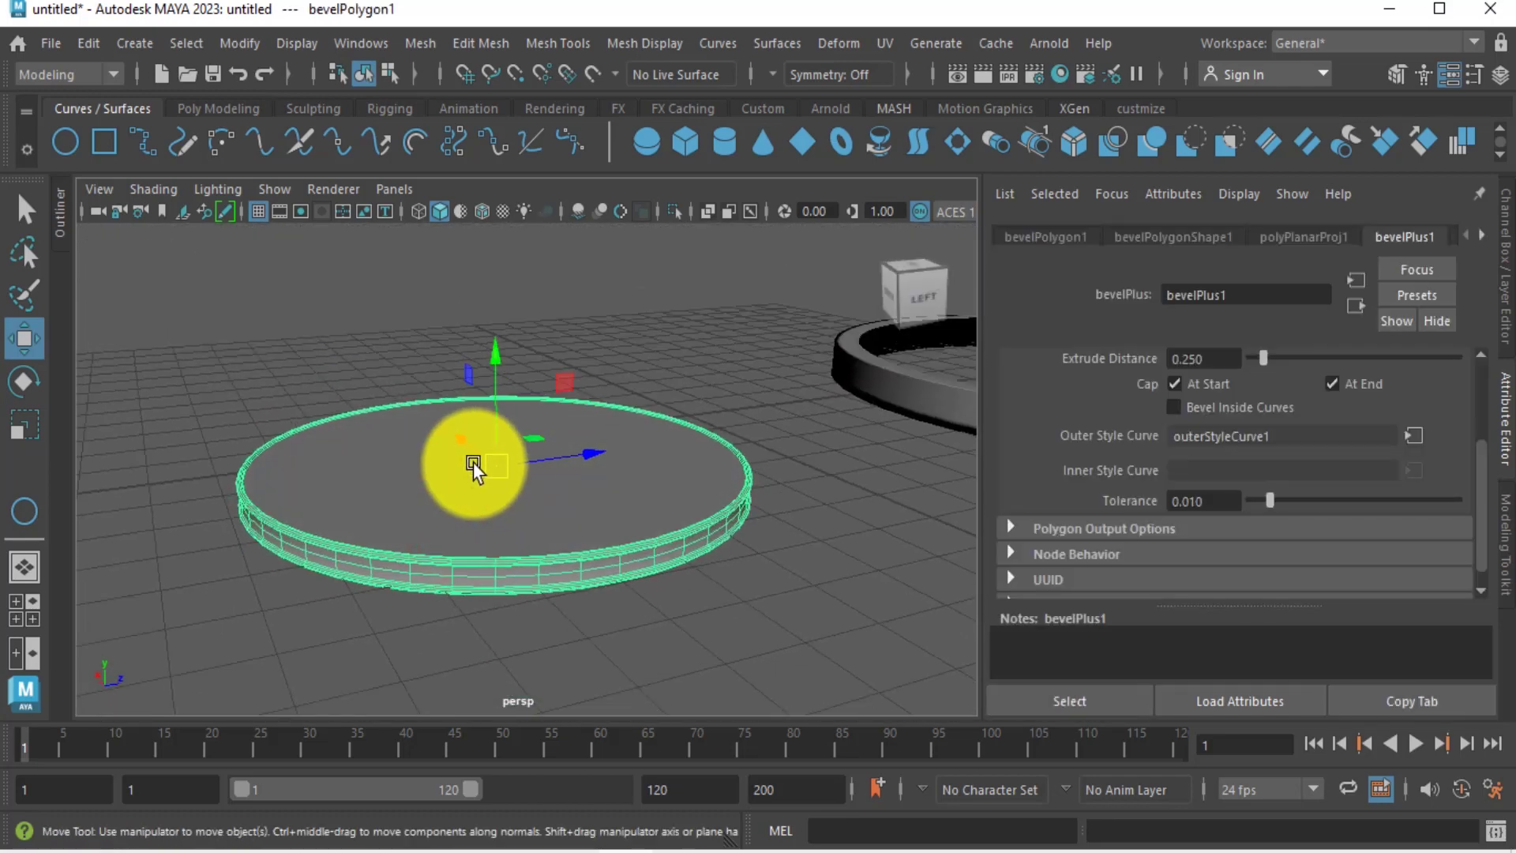
pyautogui.click(1420, 238)
pyautogui.scroll(3, 1281, 429)
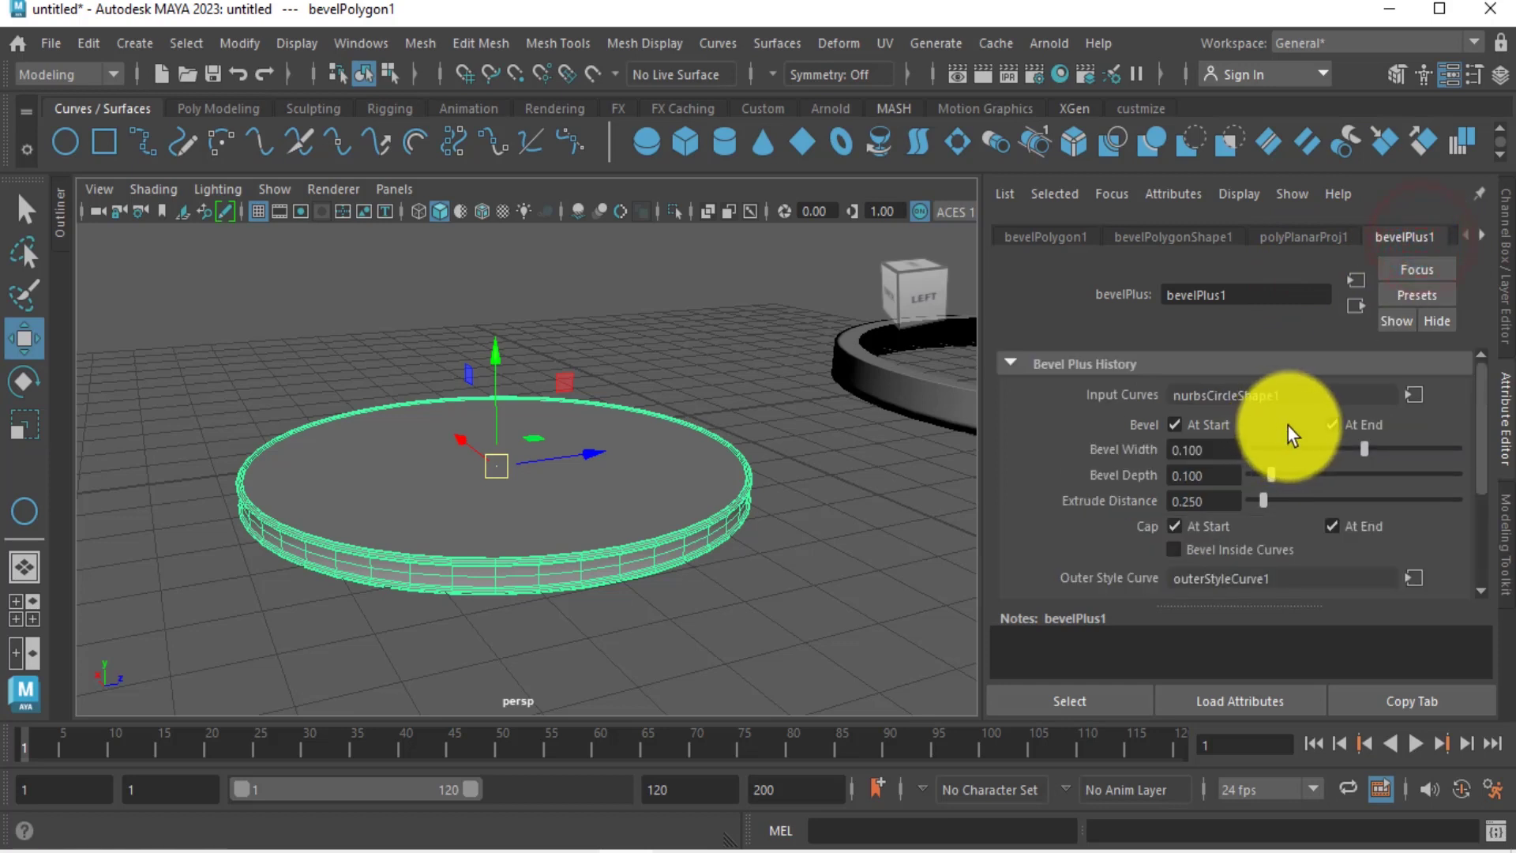
pyautogui.moveTo(1363, 450)
pyautogui.mouseDown()
pyautogui.moveTo(1272, 450)
pyautogui.moveTo(1422, 430)
pyautogui.moveTo(1380, 433)
pyautogui.mouseUp()
pyautogui.moveTo(1269, 476); pyautogui.dragTo(1371, 467)
pyautogui.moveTo(1262, 499); pyautogui.dragTo(1305, 496)
pyautogui.click(876, 534)
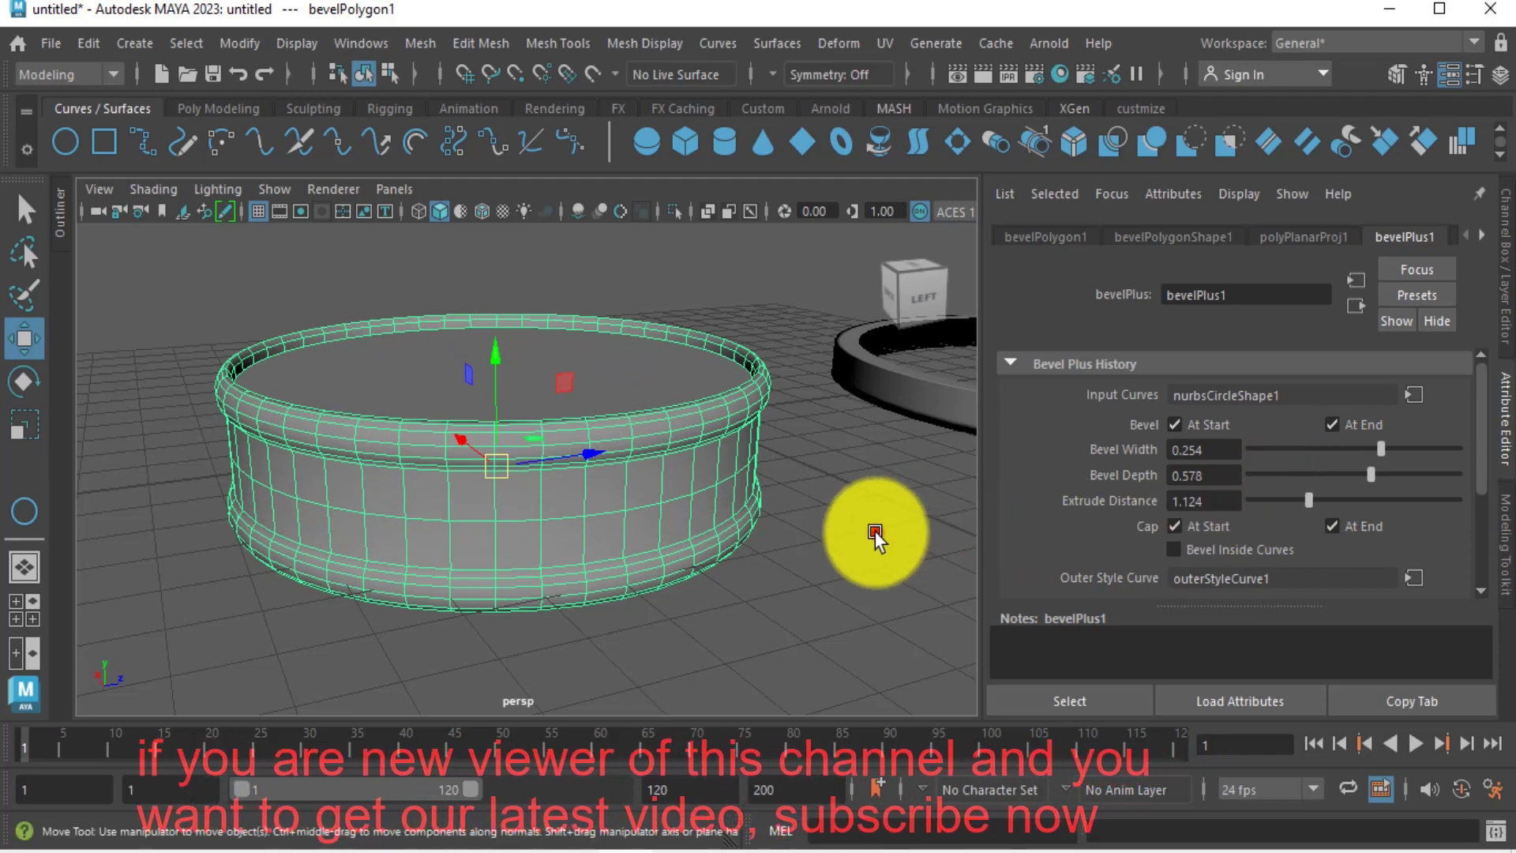
# Examine the thickened Bevel Plus disc from other angles and review its bevelPlus1 attributes.
pyautogui.keyDown('alt'); pyautogui.moveTo(741, 533); pyautogui.dragTo(663, 504); pyautogui.keyUp('alt')
pyautogui.scroll(-3, 675, 528)
pyautogui.click(649, 505)
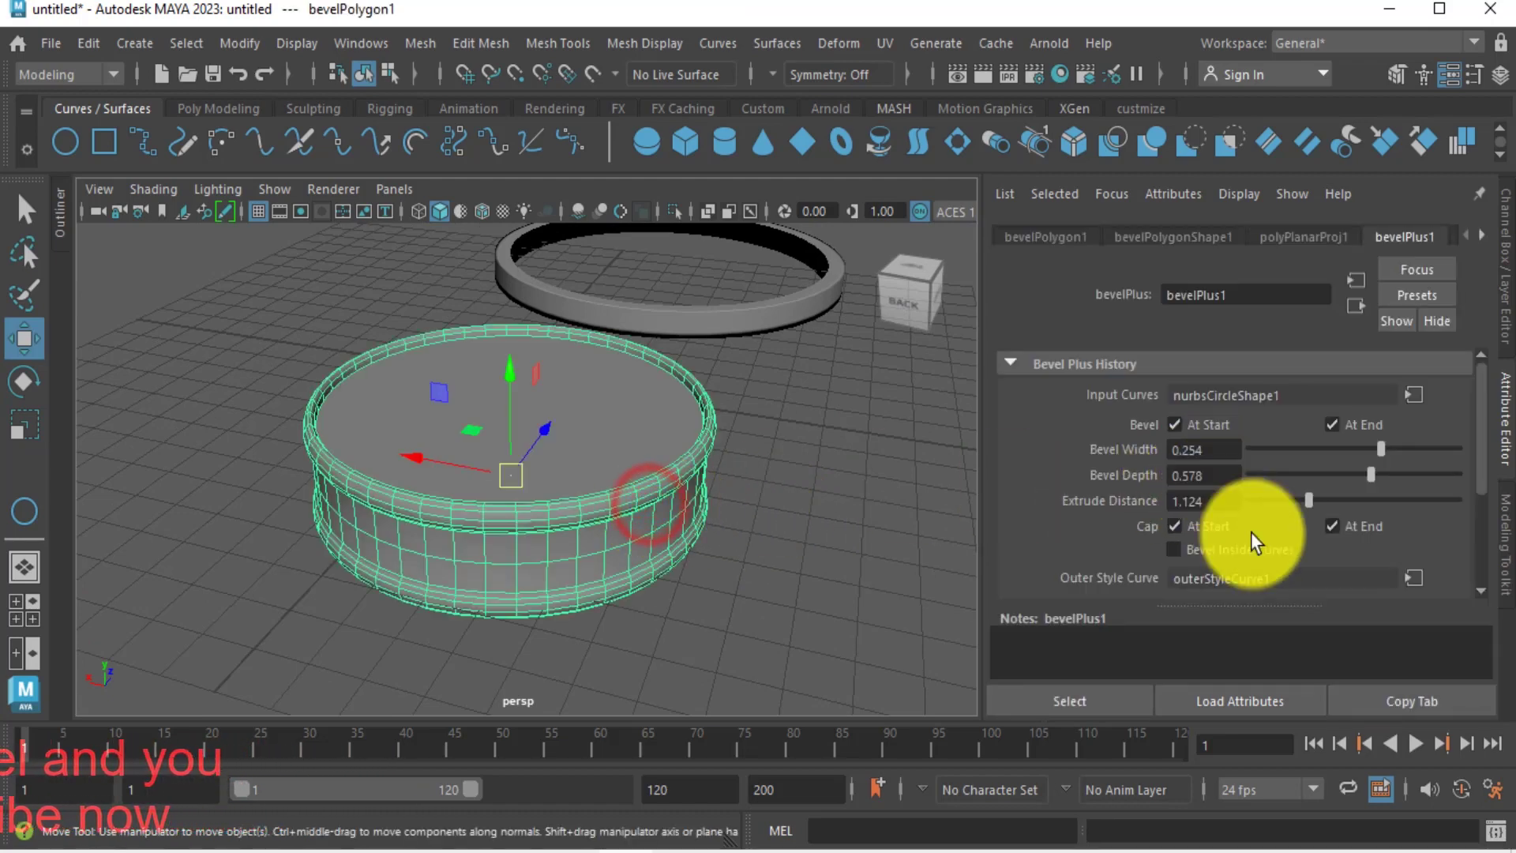
pyautogui.scroll(-3, 1406, 546)
pyautogui.scroll(3, 1394, 542)
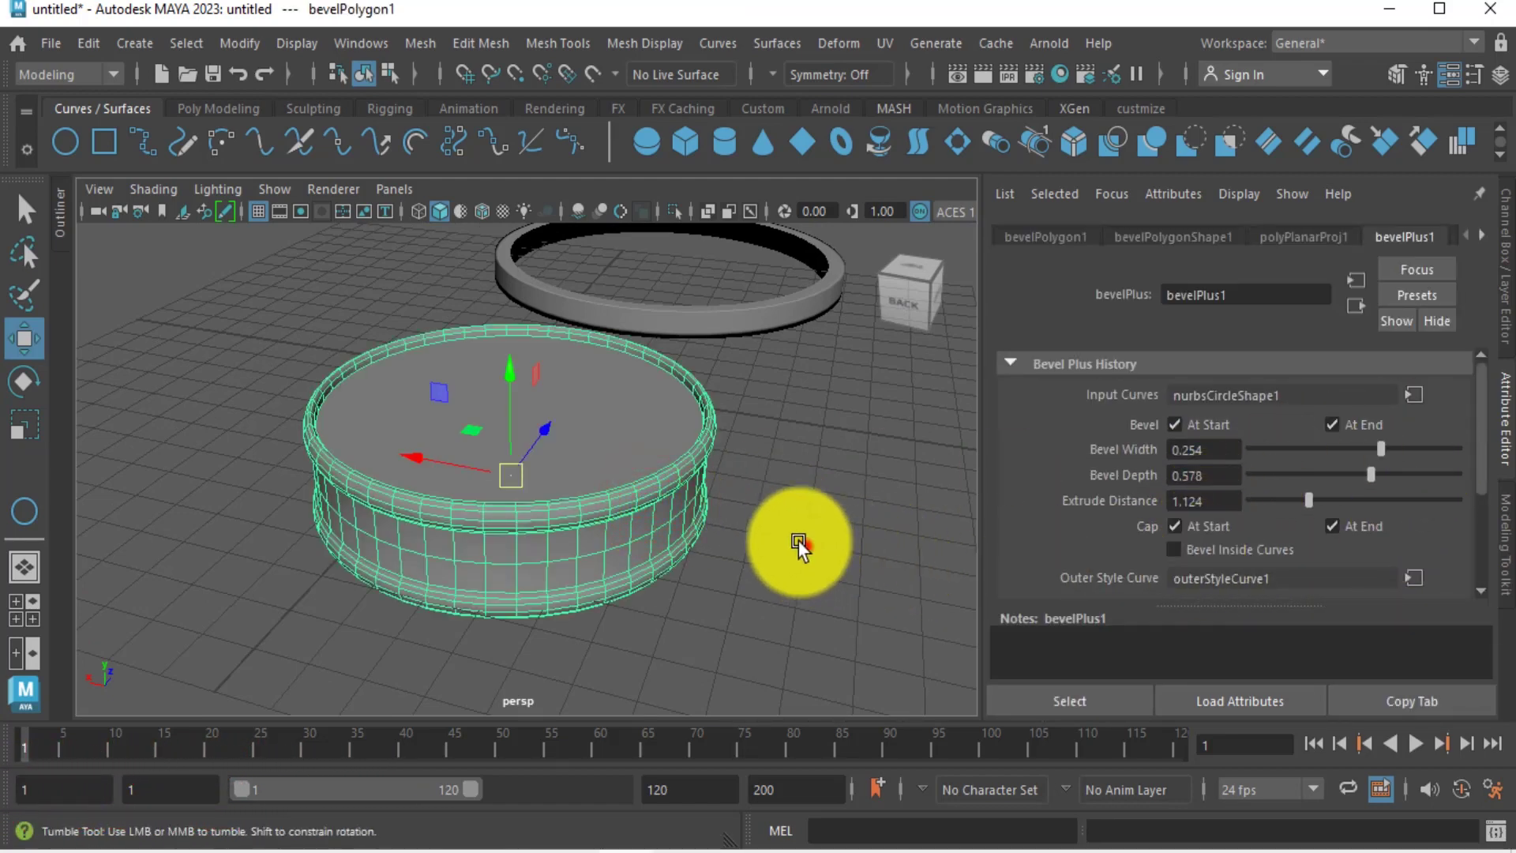
pyautogui.moveTo(799, 542)
pyautogui.keyDown('alt'); pyautogui.mouseDown()
pyautogui.moveTo(788, 532)
pyautogui.moveTo(821, 531)
pyautogui.mouseUp(); pyautogui.keyUp('alt')
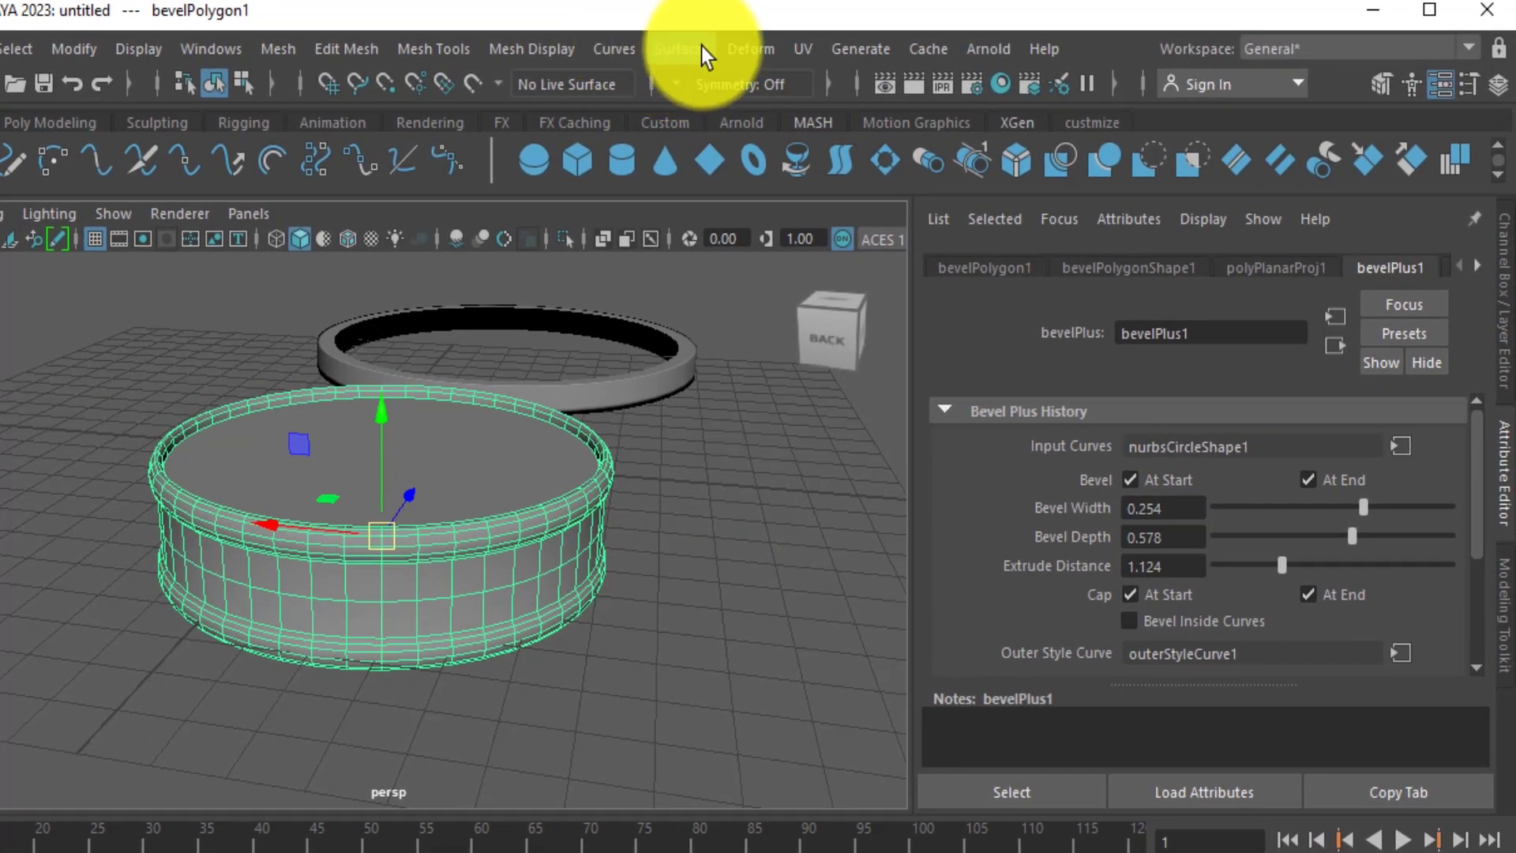
pyautogui.click(702, 46)
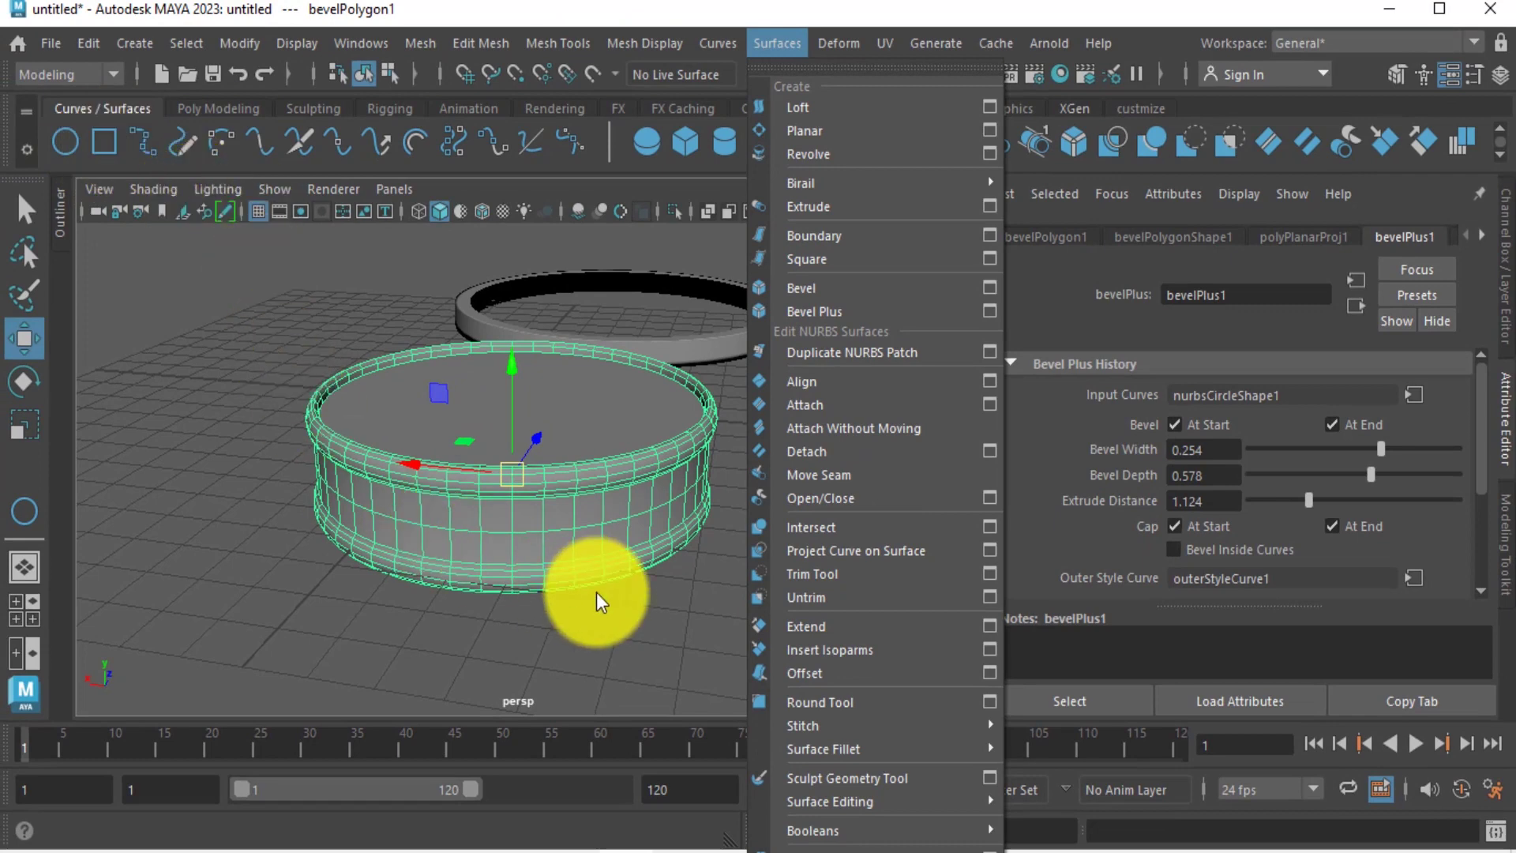
pyautogui.click(711, 45)
pyautogui.click(712, 45)
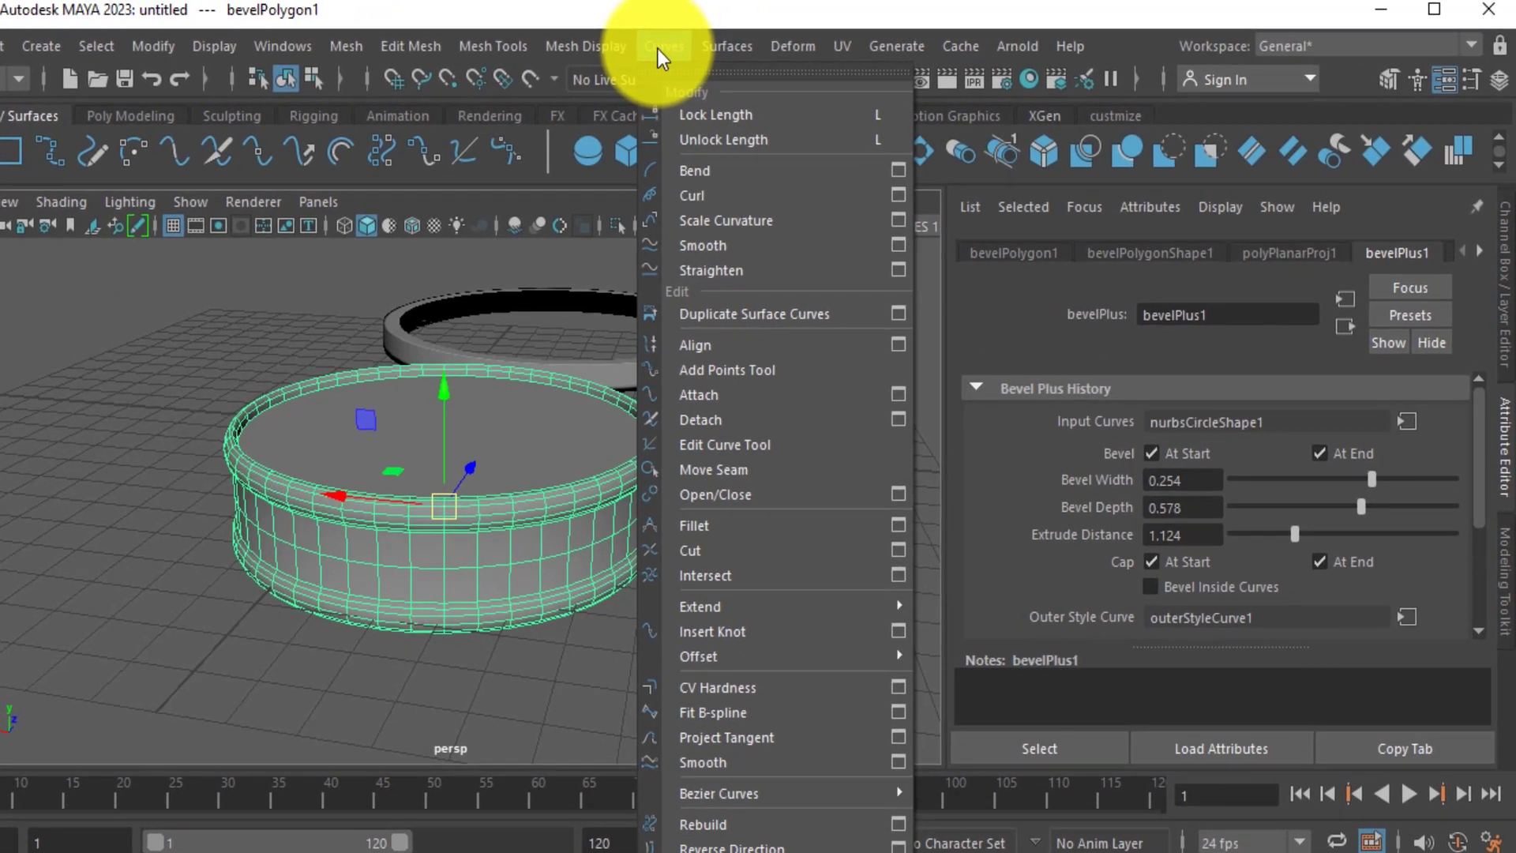
pyautogui.click(164, 429)
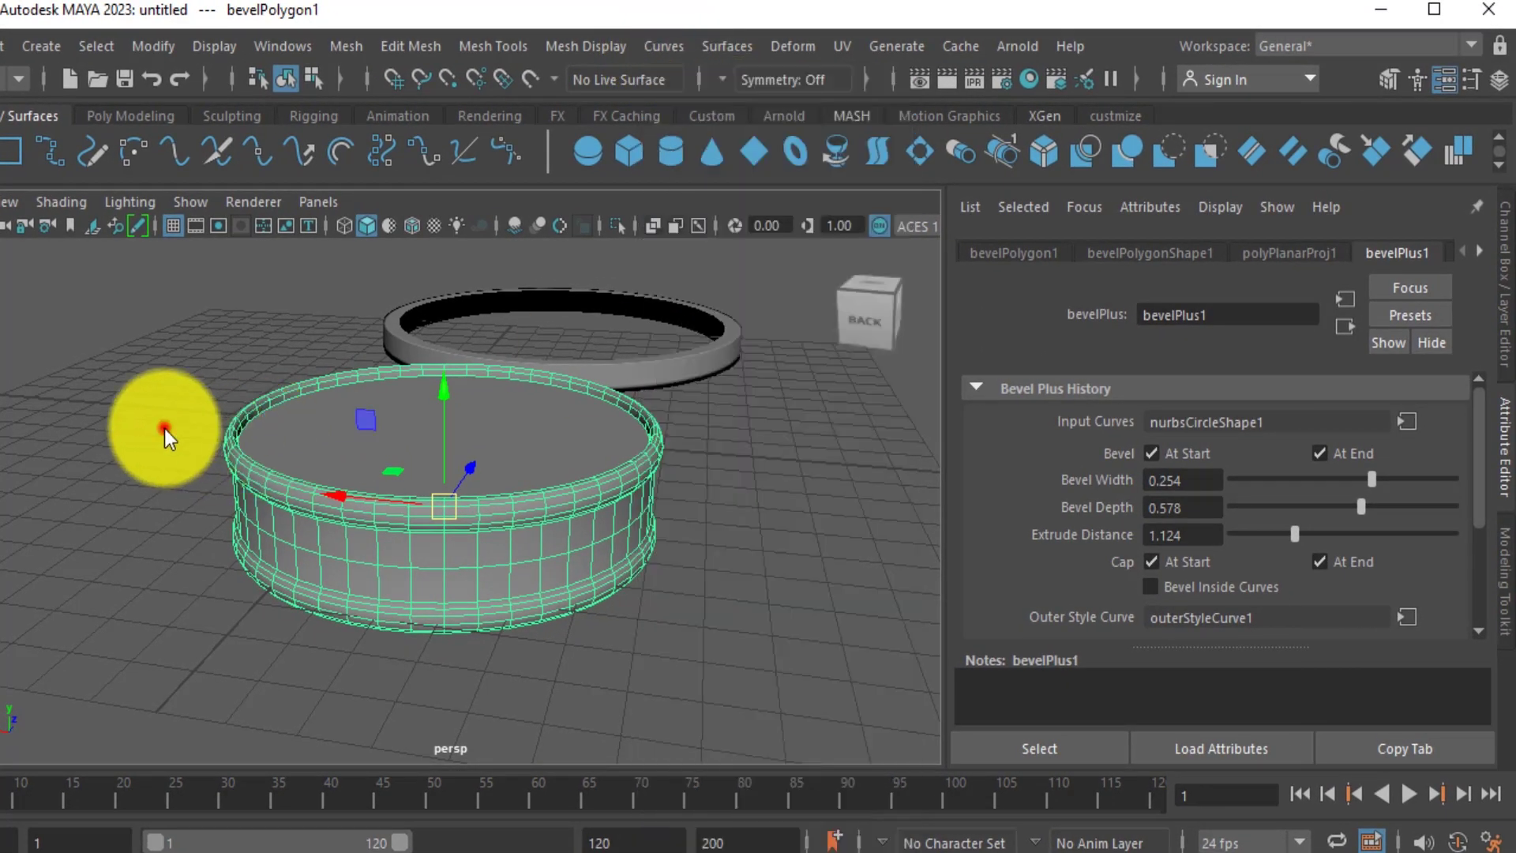
# Draw an open, bent EP curve through seven points on the grid beside the two beveled circles.
pyautogui.keyDown('alt'); pyautogui.moveTo(556, 454); pyautogui.dragTo(339, 480, button='middle'); pyautogui.keyUp('alt')
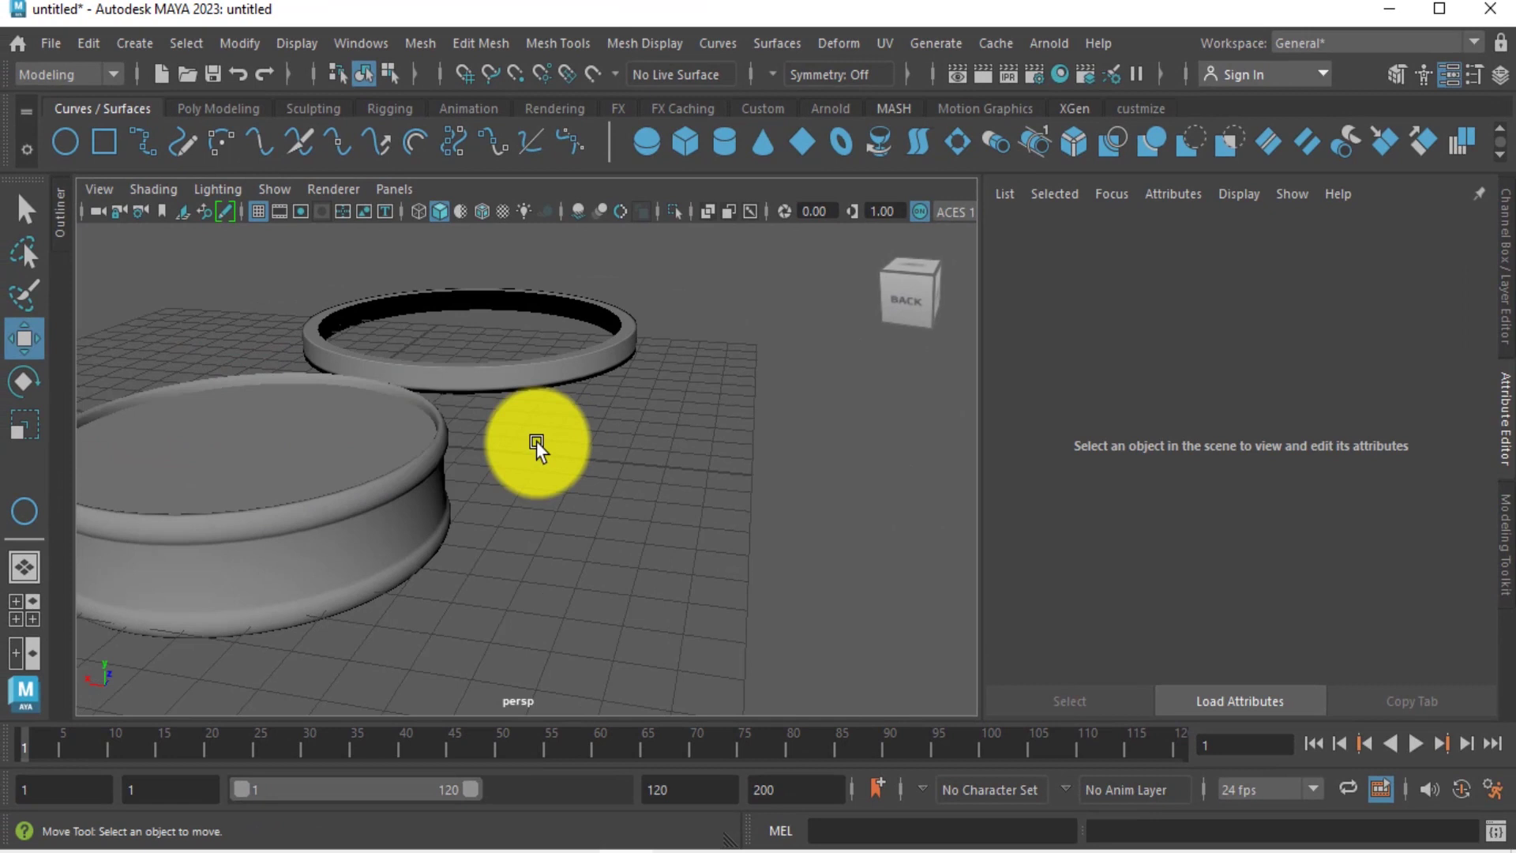
pyautogui.keyDown('alt'); pyautogui.moveTo(554, 442); pyautogui.dragTo(540, 466); pyautogui.keyUp('alt')
pyautogui.click(141, 147)
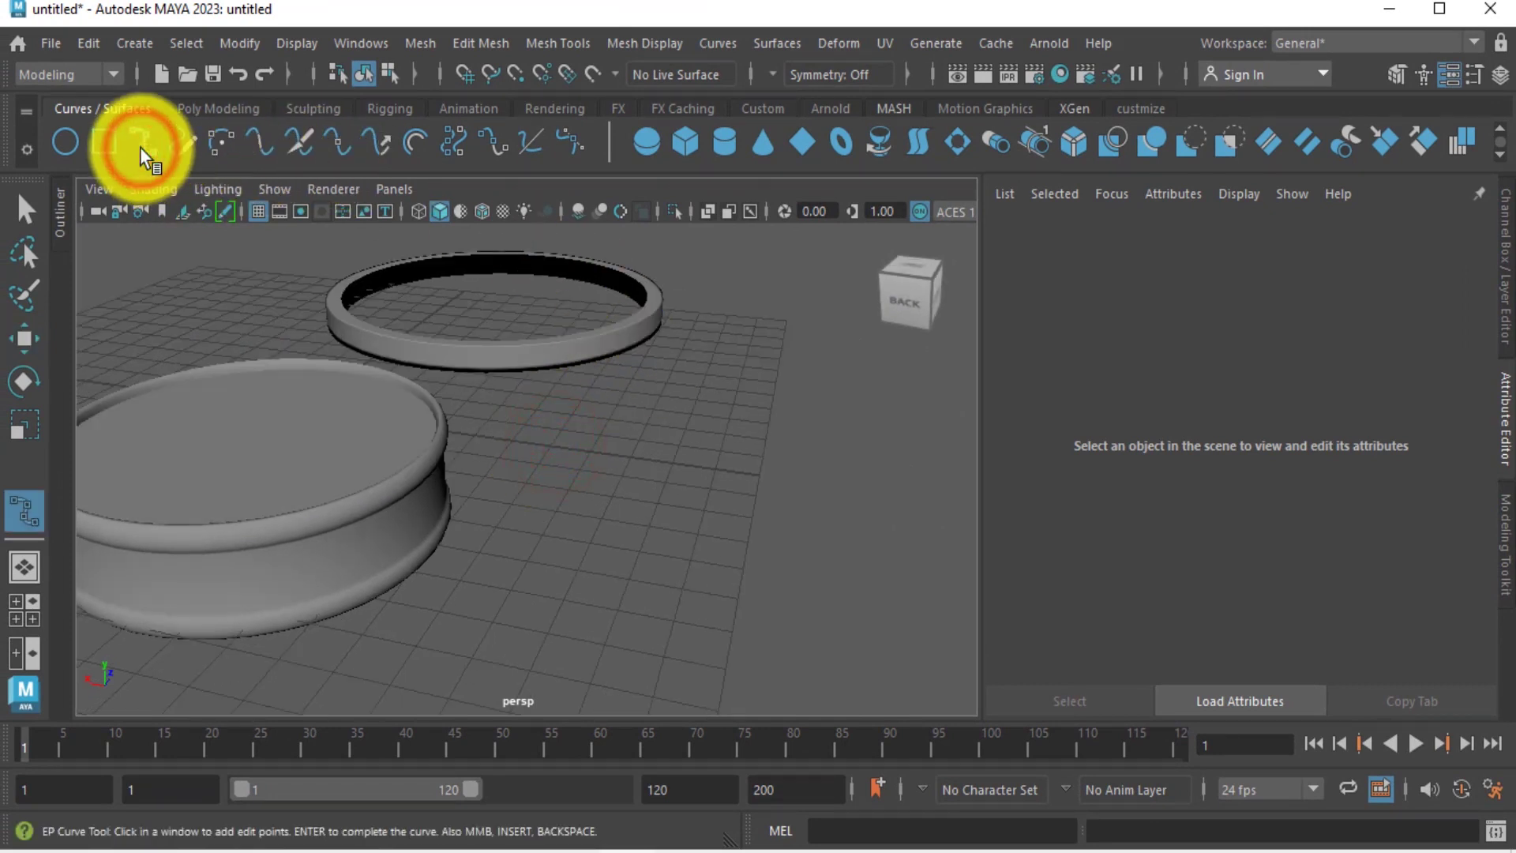
pyautogui.click(579, 511)
pyautogui.click(627, 456)
pyautogui.click(721, 442)
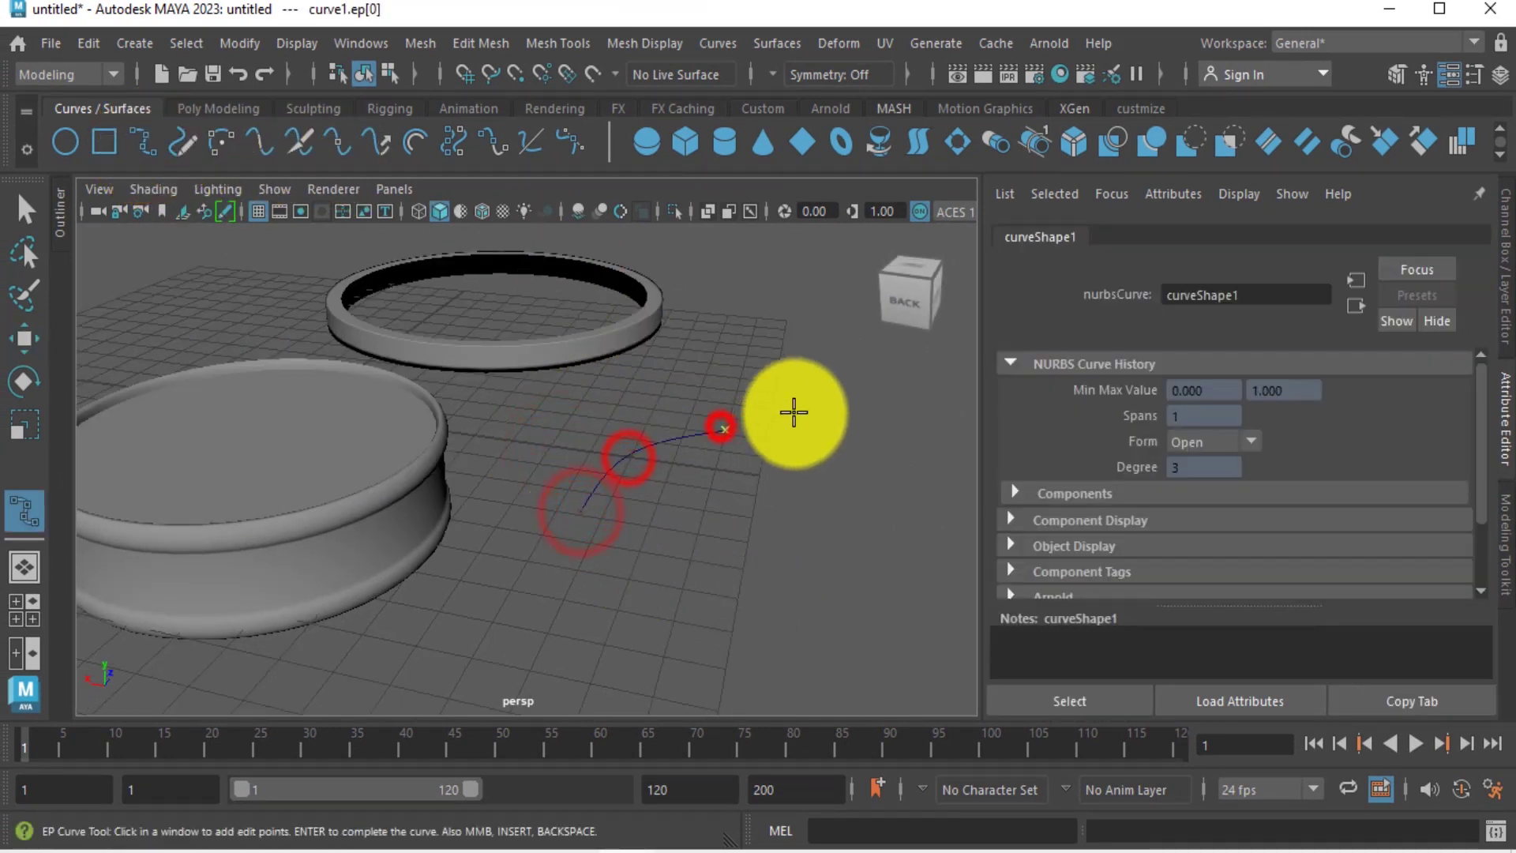
pyautogui.click(807, 408)
pyautogui.click(836, 474)
pyautogui.click(760, 543)
pyautogui.click(646, 554)
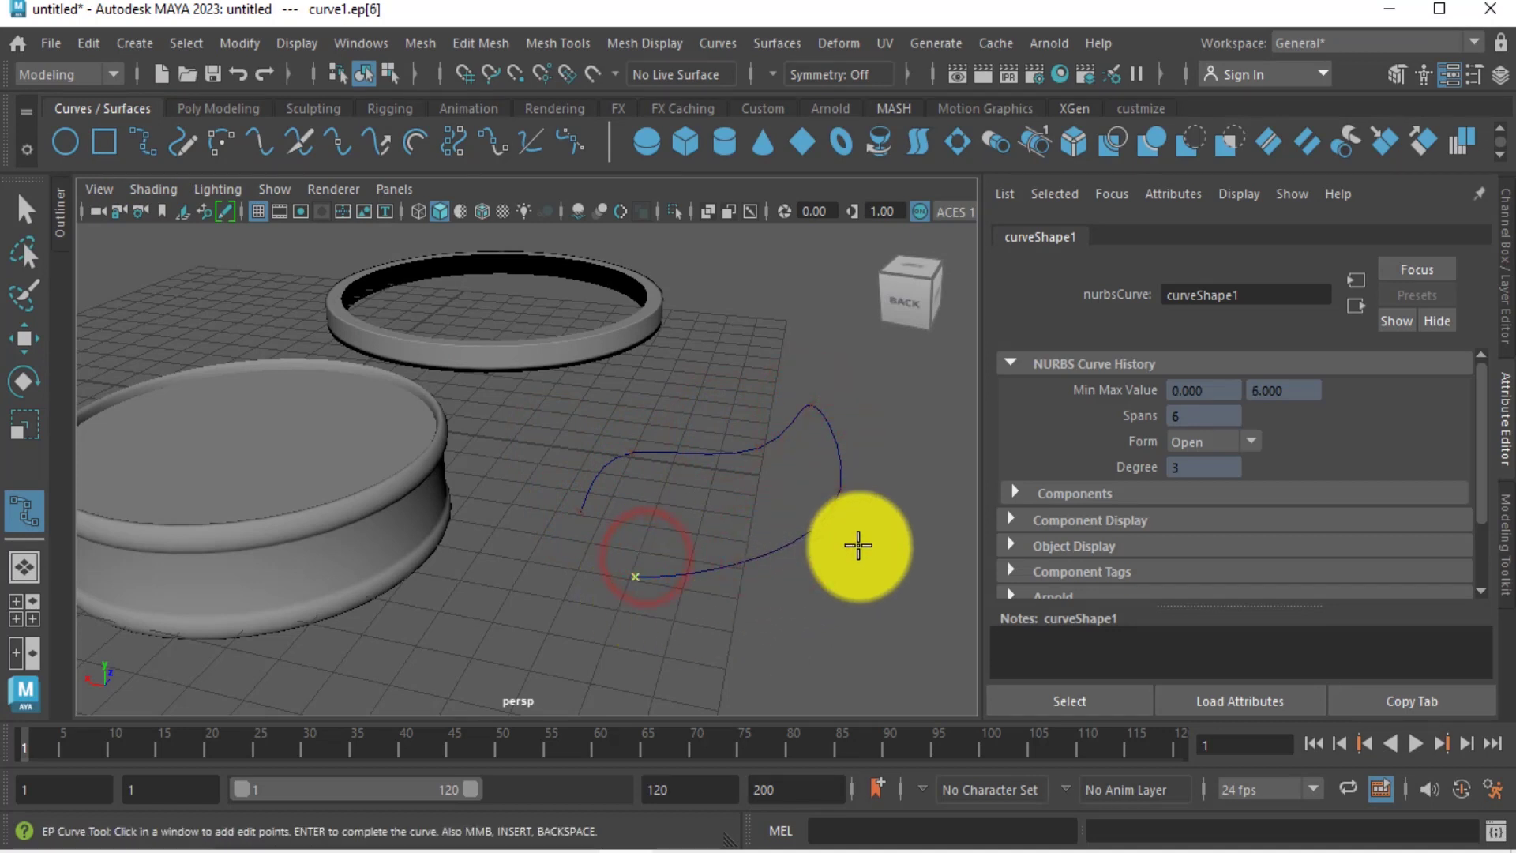
pyautogui.press('Return')
# Display the new curve's control vertices and slightly reposition its third and fifth control vertices.
pyautogui.moveTo(623, 461); pyautogui.dragTo(494, 262, button='right')
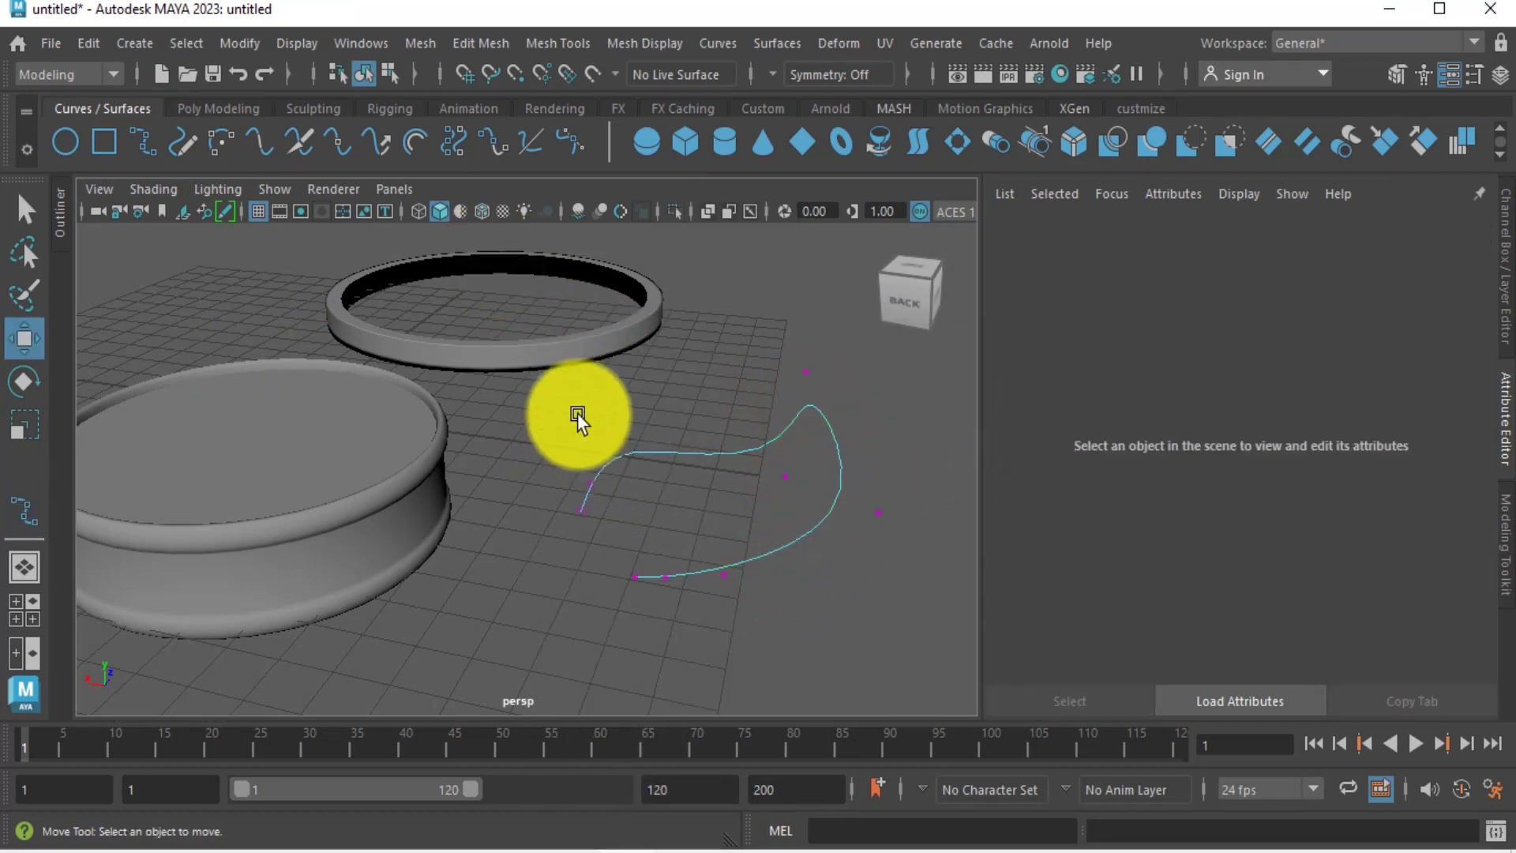
pyautogui.moveTo(576, 408)
pyautogui.mouseDown()
pyautogui.moveTo(619, 442)
pyautogui.moveTo(597, 394)
pyautogui.moveTo(615, 433)
pyautogui.moveTo(585, 400)
pyautogui.moveTo(590, 426)
pyautogui.mouseUp()
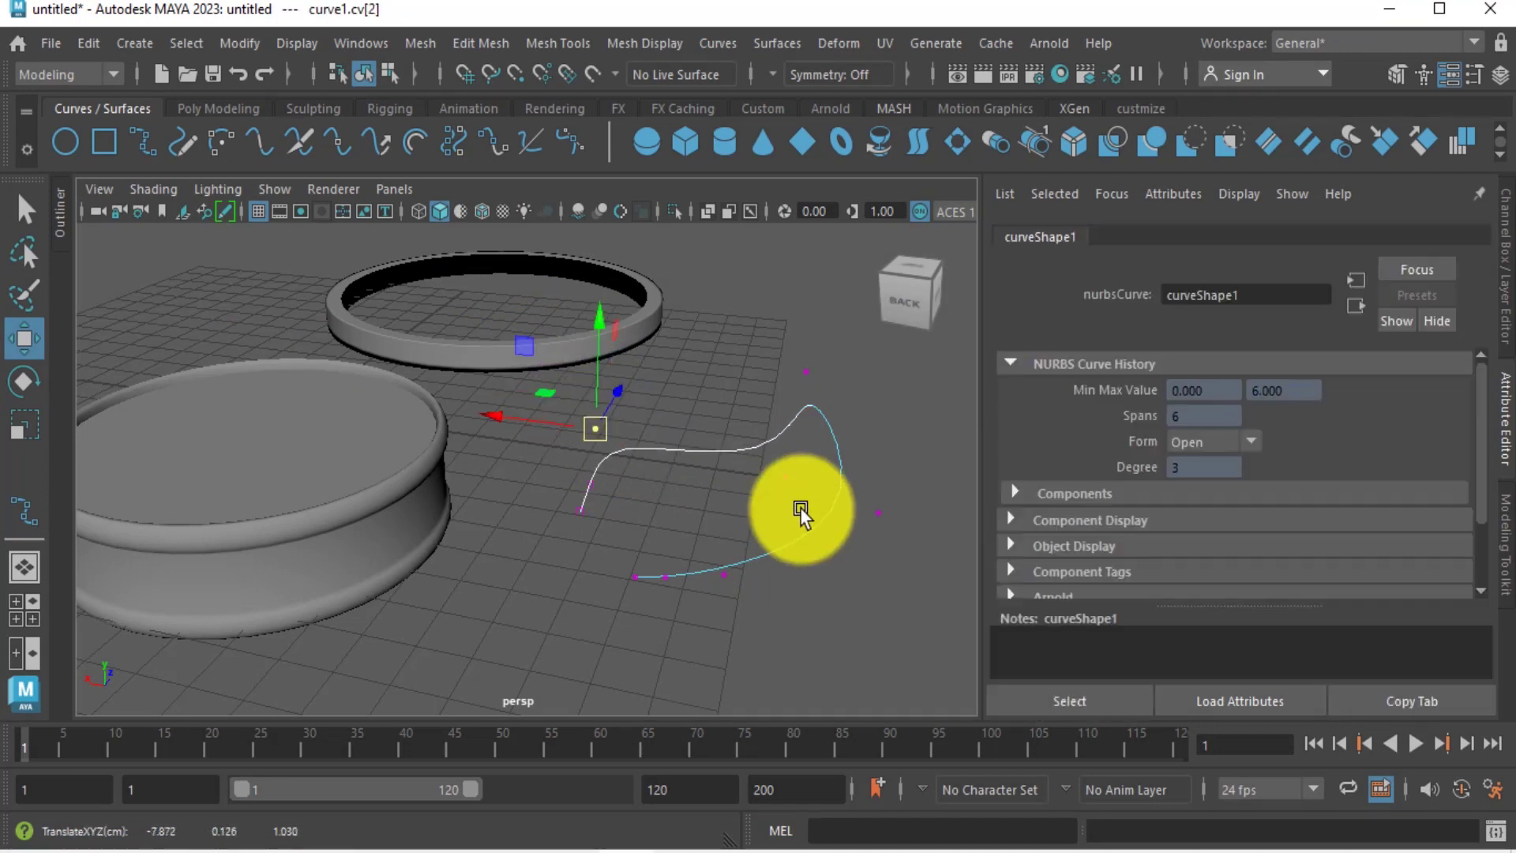
pyautogui.moveTo(785, 345); pyautogui.dragTo(807, 372)
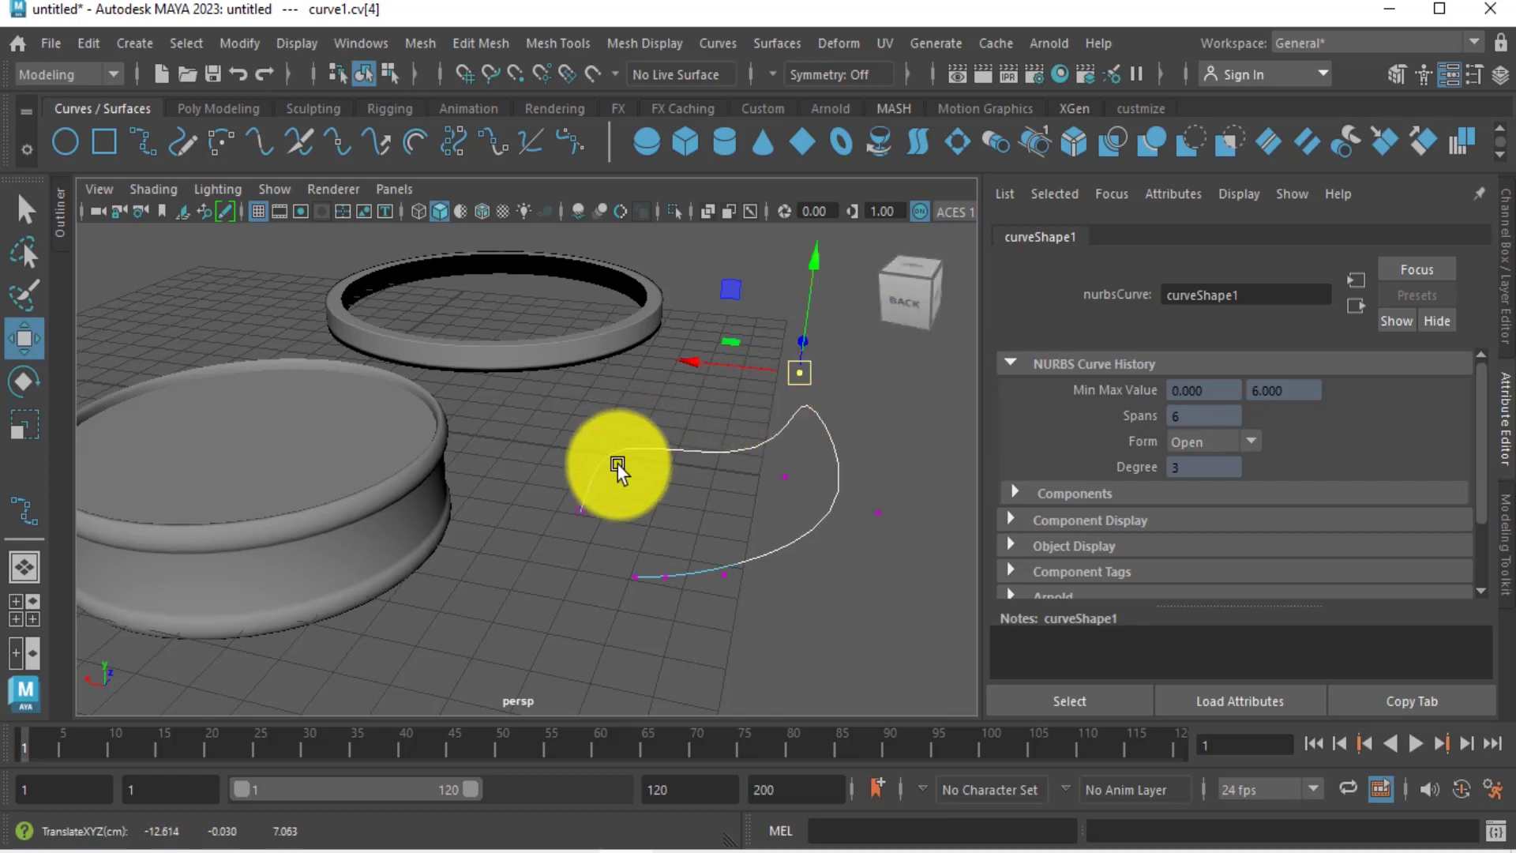
# Lock the length of the free-form curve and reposition its fifth and seventh control vertices.
pyautogui.click(713, 43)
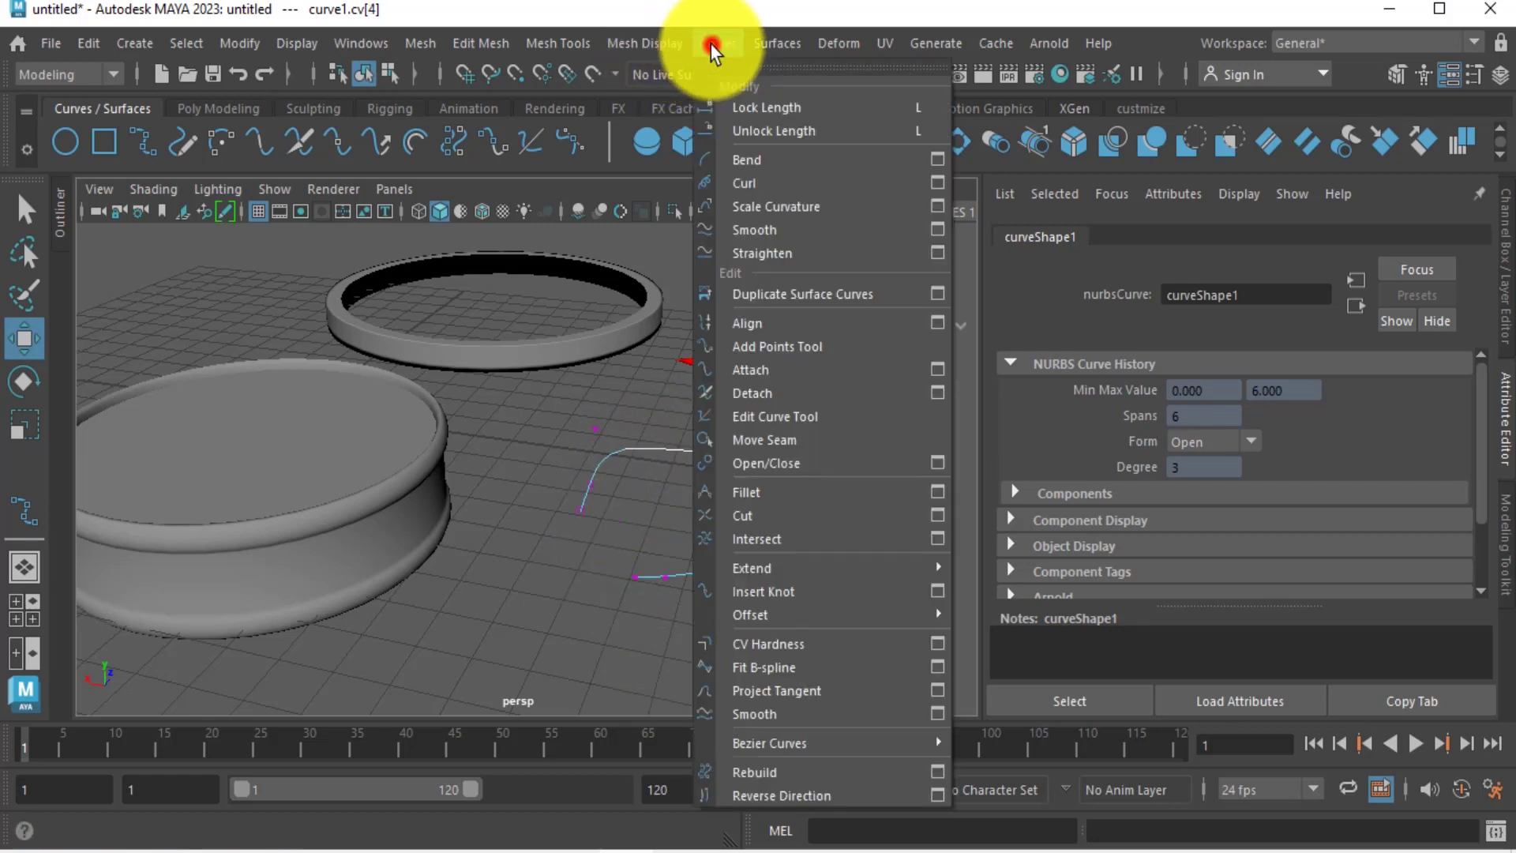
pyautogui.click(771, 110)
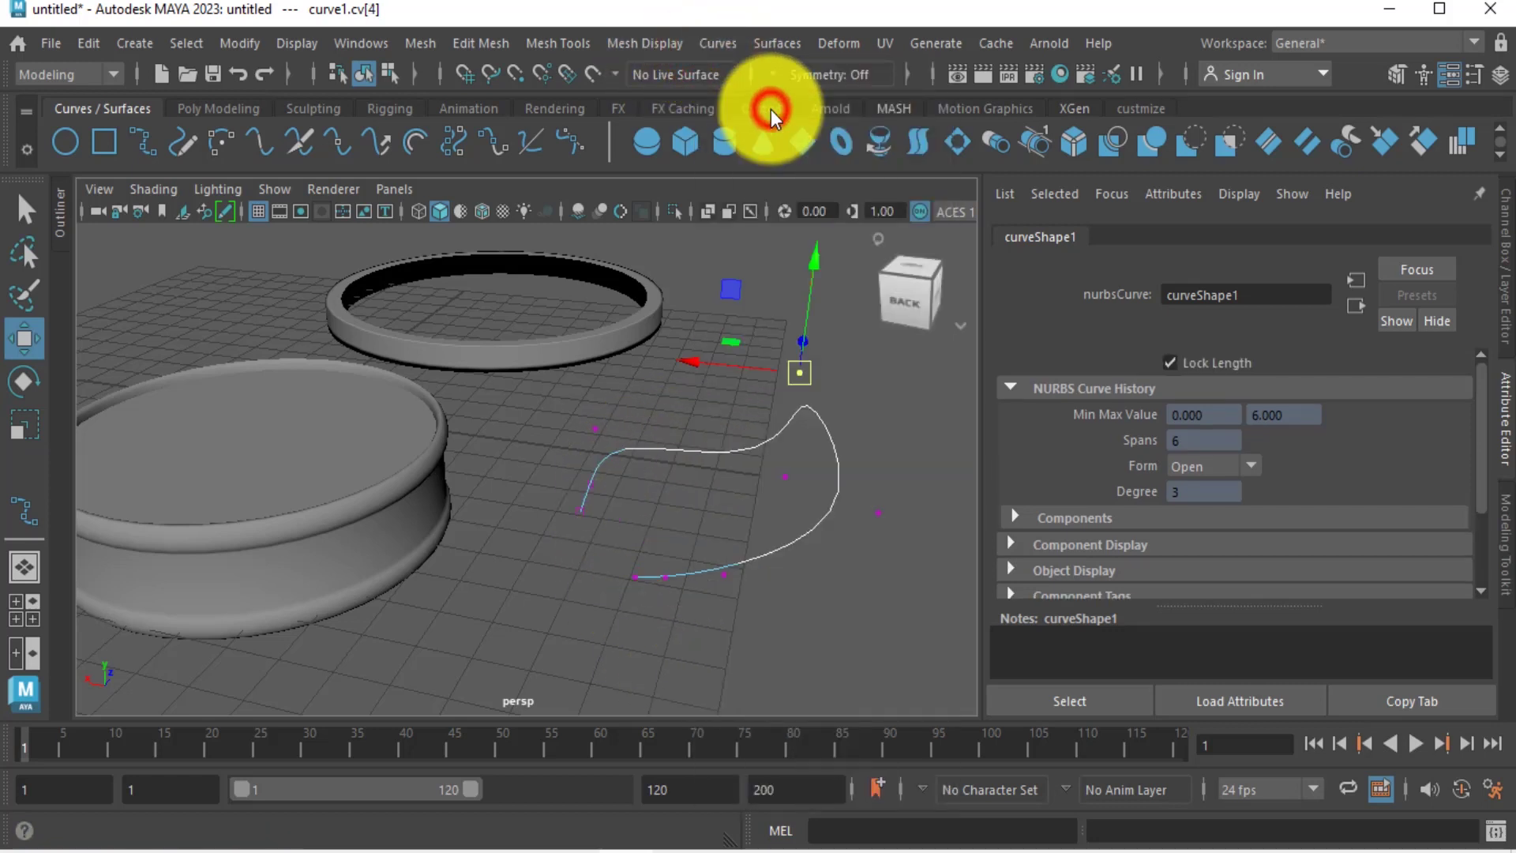
pyautogui.moveTo(799, 375); pyautogui.dragTo(807, 341)
pyautogui.moveTo(711, 602); pyautogui.dragTo(793, 579)
pyautogui.moveTo(738, 596); pyautogui.dragTo(964, 552)
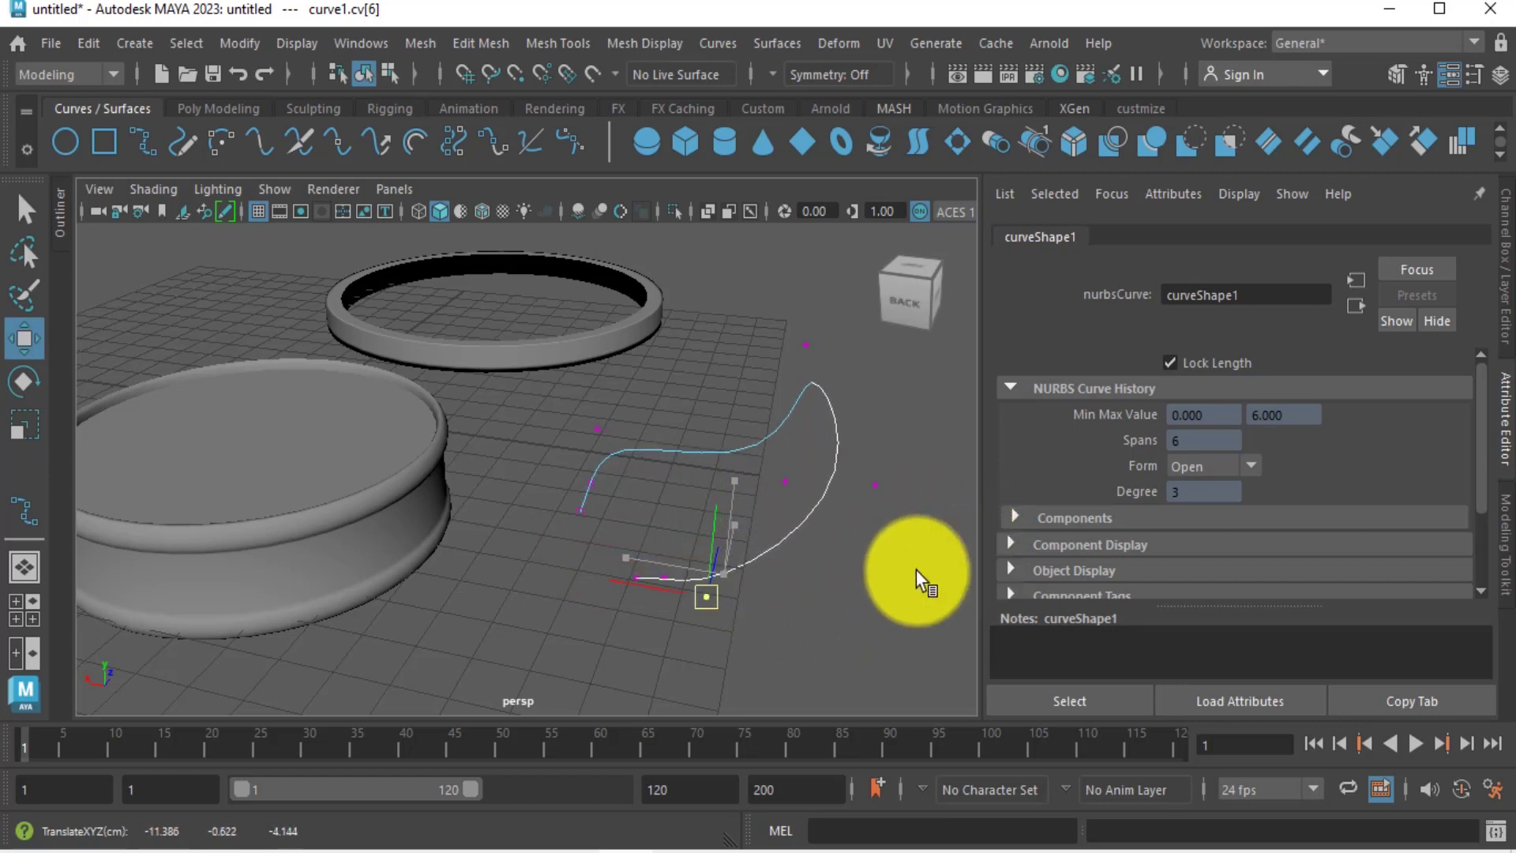
pyautogui.moveTo(728, 589); pyautogui.dragTo(736, 597)
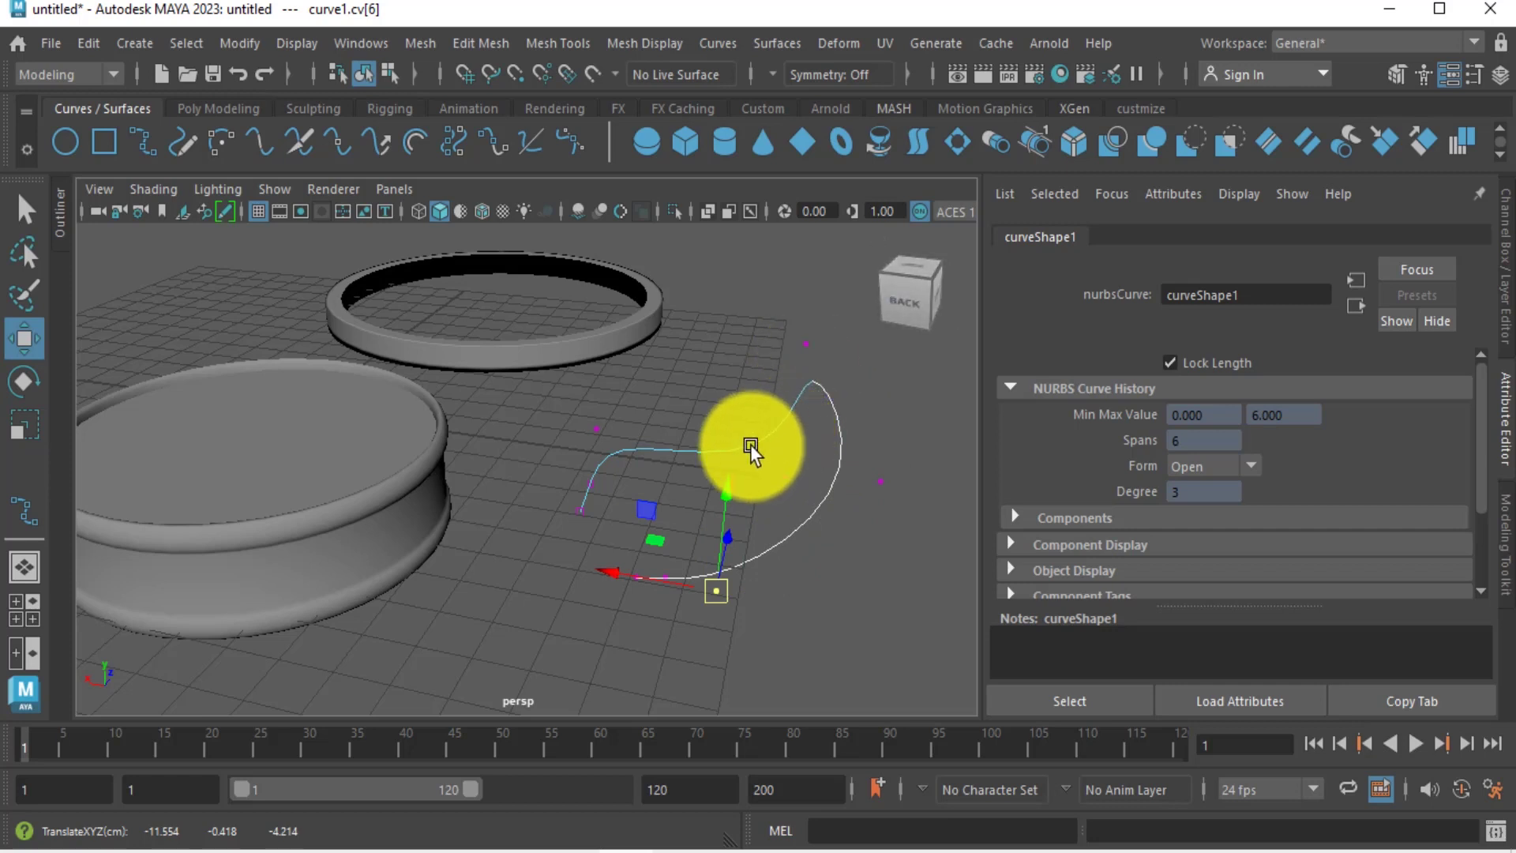
pyautogui.moveTo(717, 592); pyautogui.dragTo(913, 677)
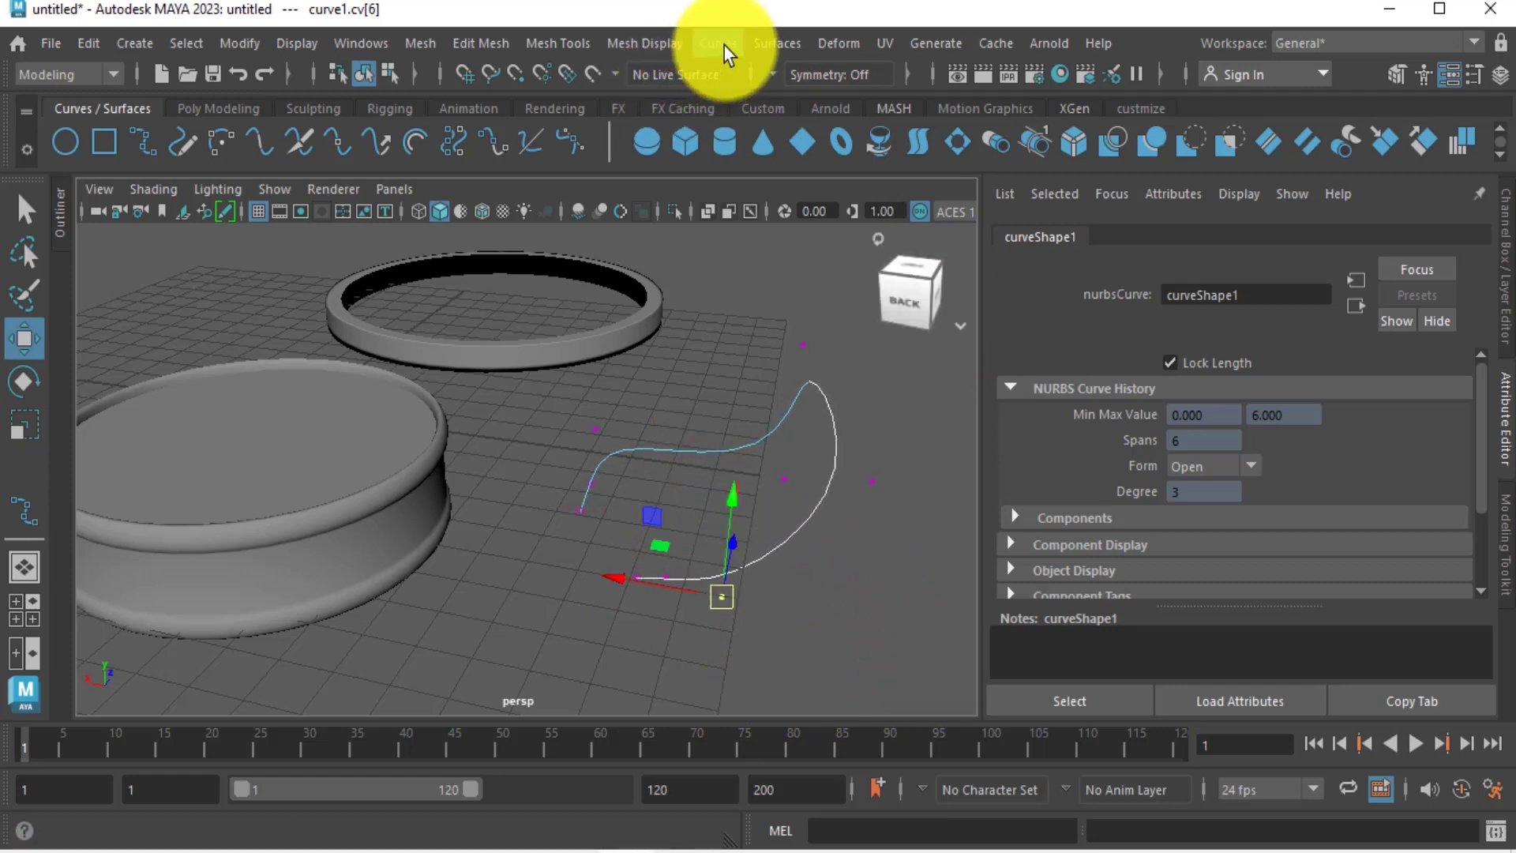
# Move the length-locked curve's first two control vertices together toward its opposite end.
pyautogui.moveTo(575, 529)
pyautogui.mouseDown()
pyautogui.moveTo(607, 468)
pyautogui.moveTo(567, 488)
pyautogui.moveTo(559, 451)
pyautogui.moveTo(653, 514)
pyautogui.moveTo(552, 501)
pyautogui.moveTo(613, 497)
pyautogui.moveTo(584, 531)
pyautogui.moveTo(570, 521)
pyautogui.mouseUp()
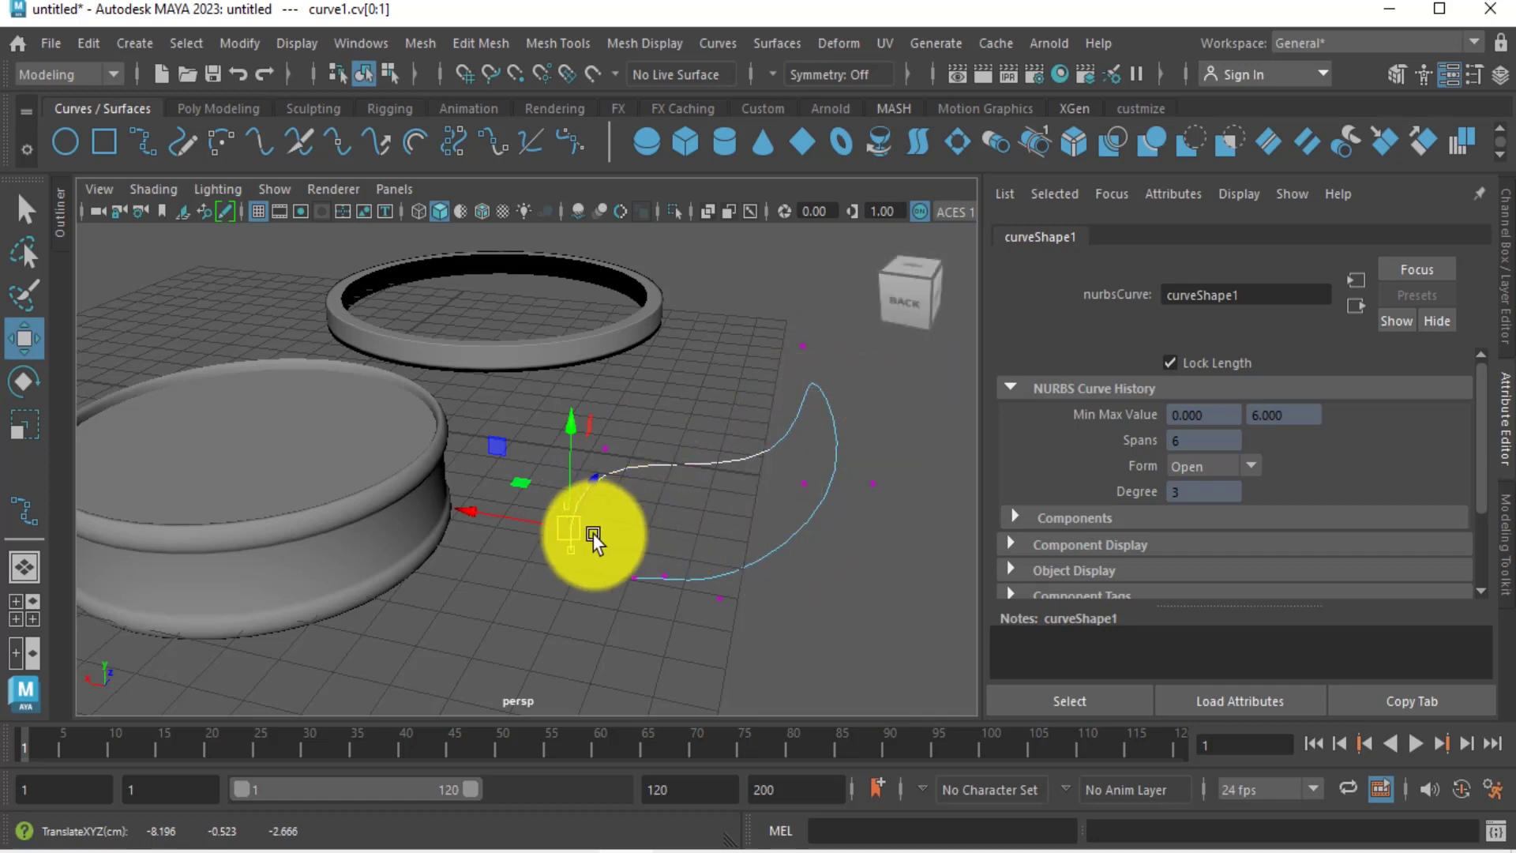
pyautogui.moveTo(578, 527); pyautogui.dragTo(624, 553)
pyautogui.moveTo(539, 607); pyautogui.dragTo(534, 609)
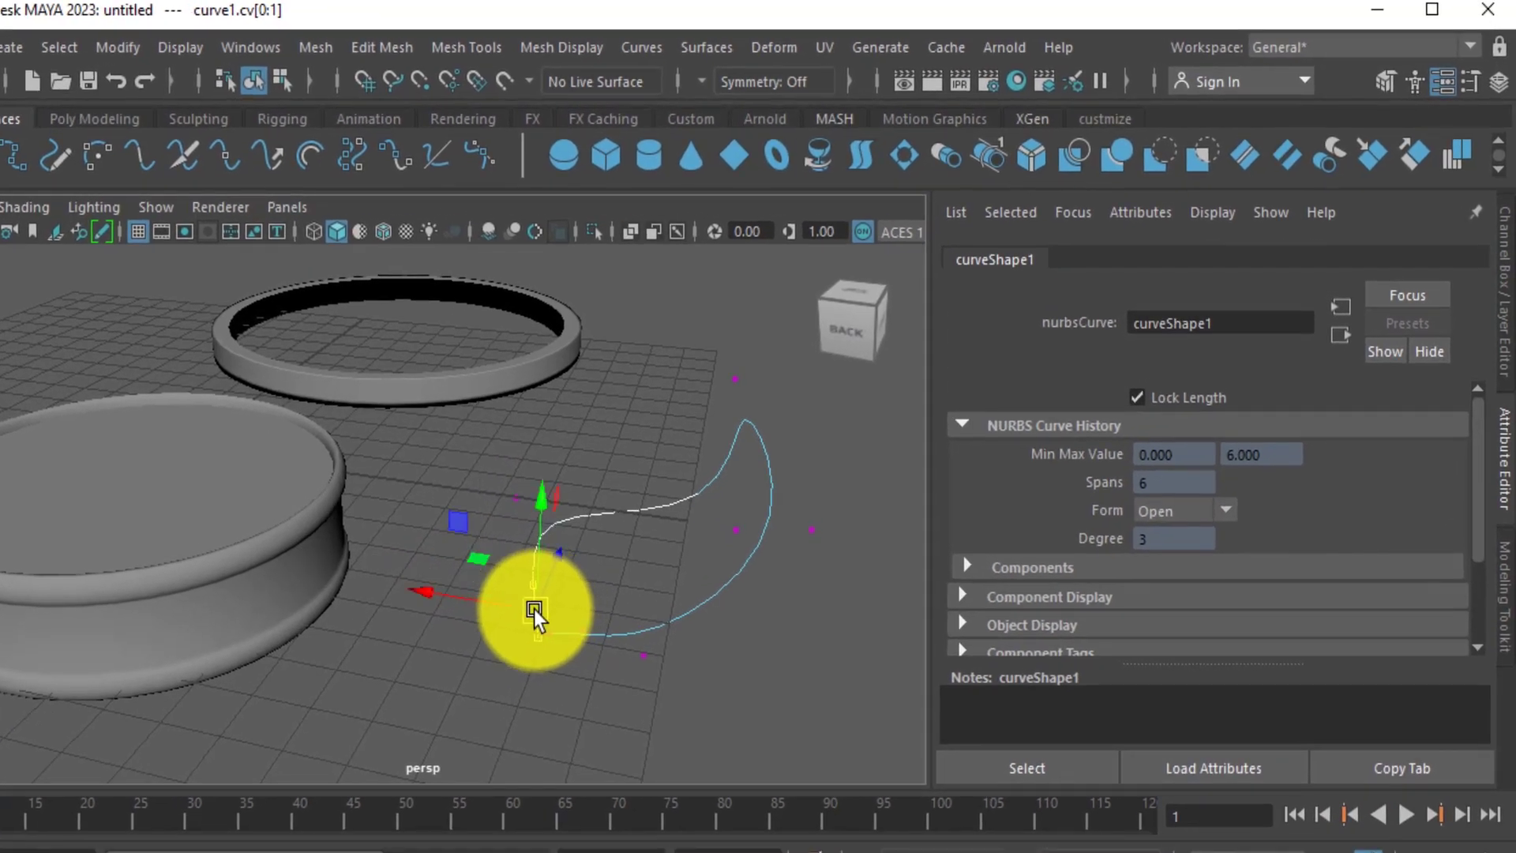
# Unlock the curve's length and move its first control vertex away from the opposite end, leaving nothing selected.
pyautogui.click(644, 52)
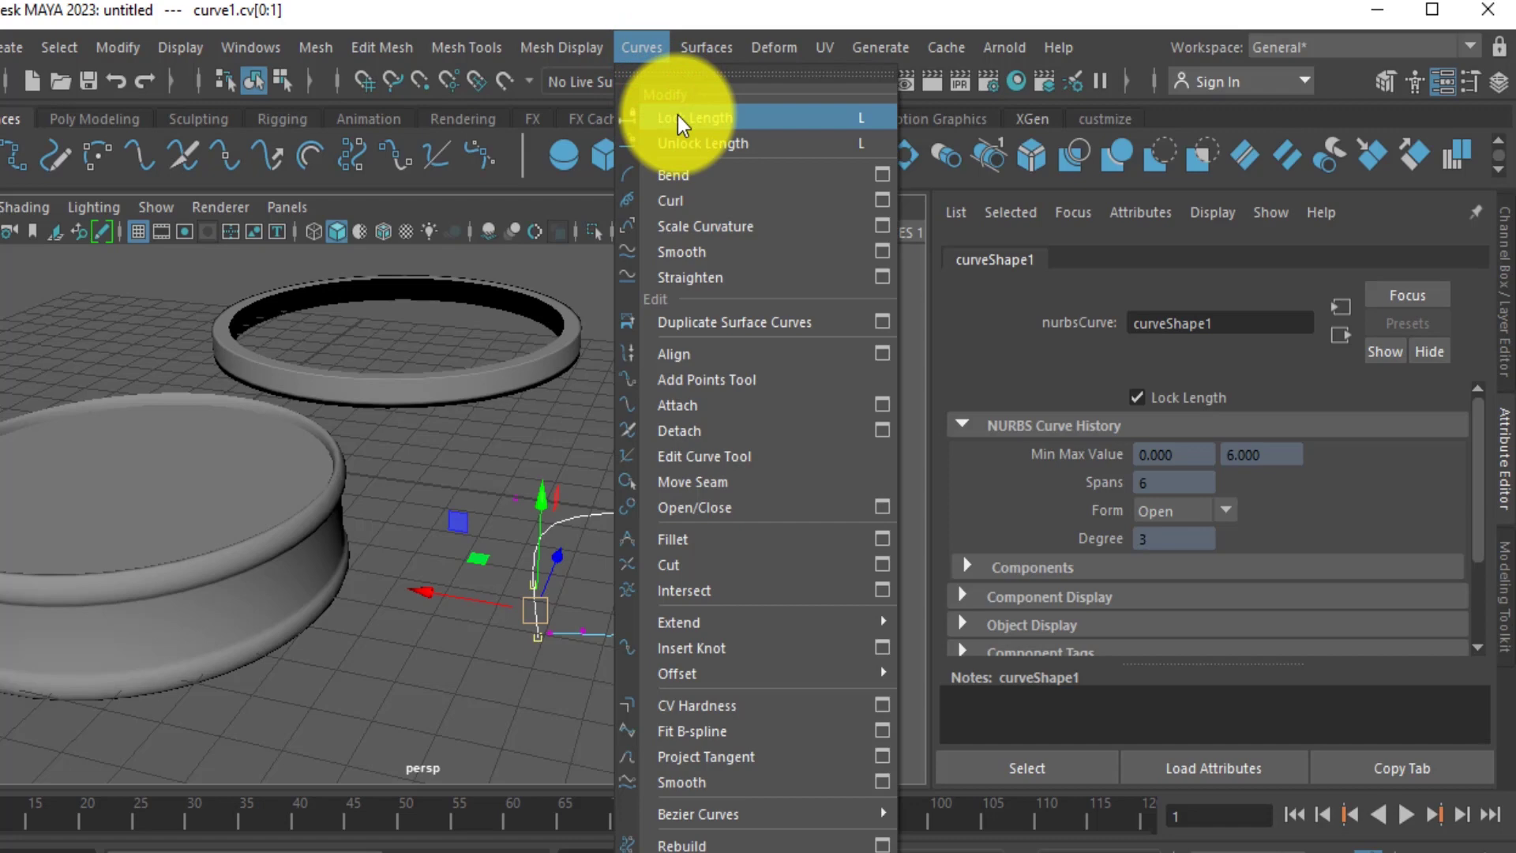
pyautogui.click(708, 144)
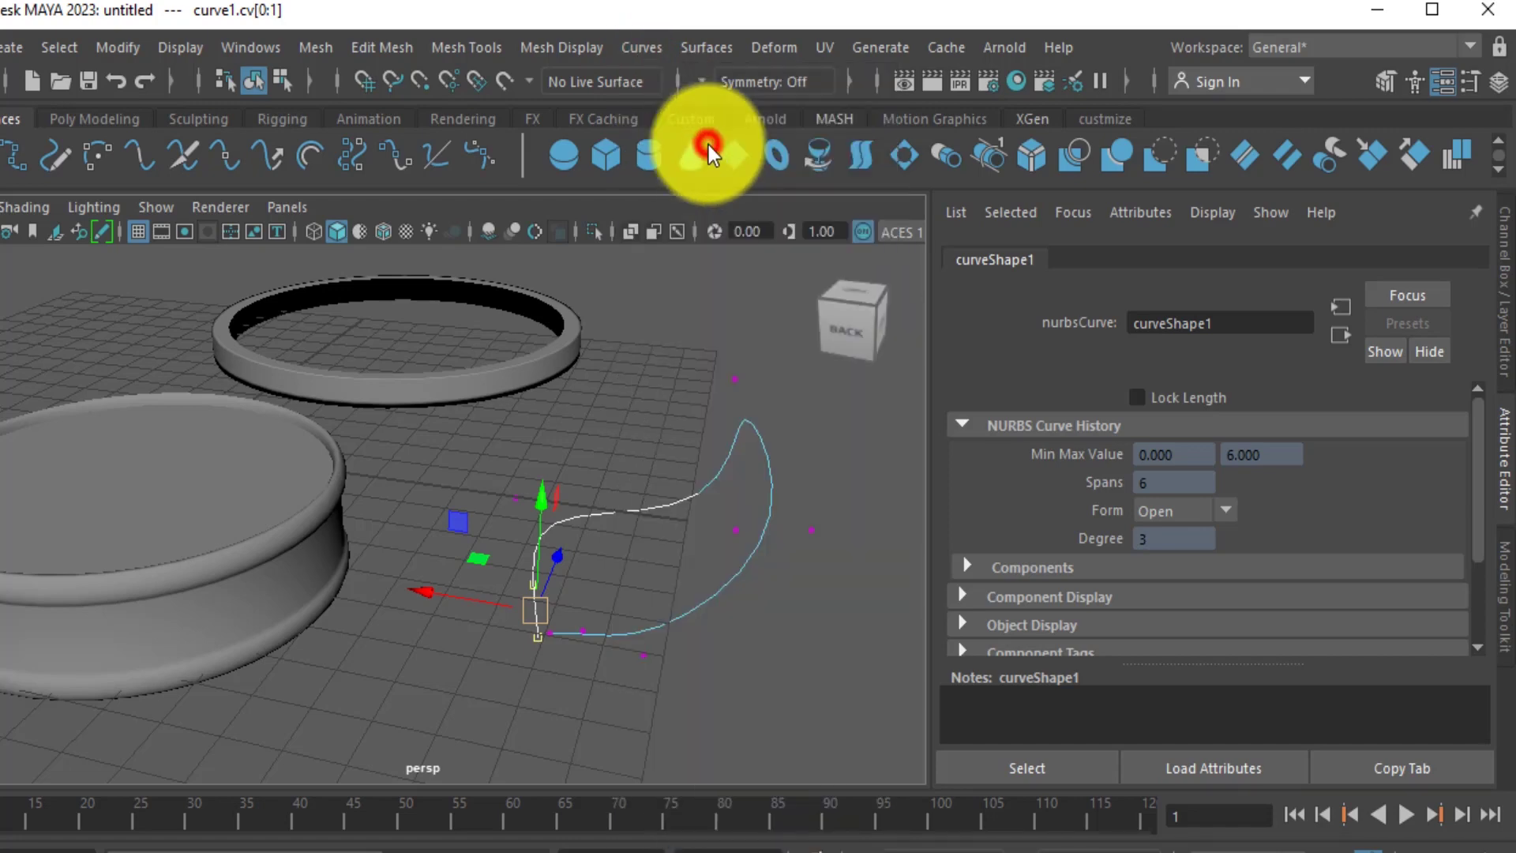
pyautogui.click(493, 649)
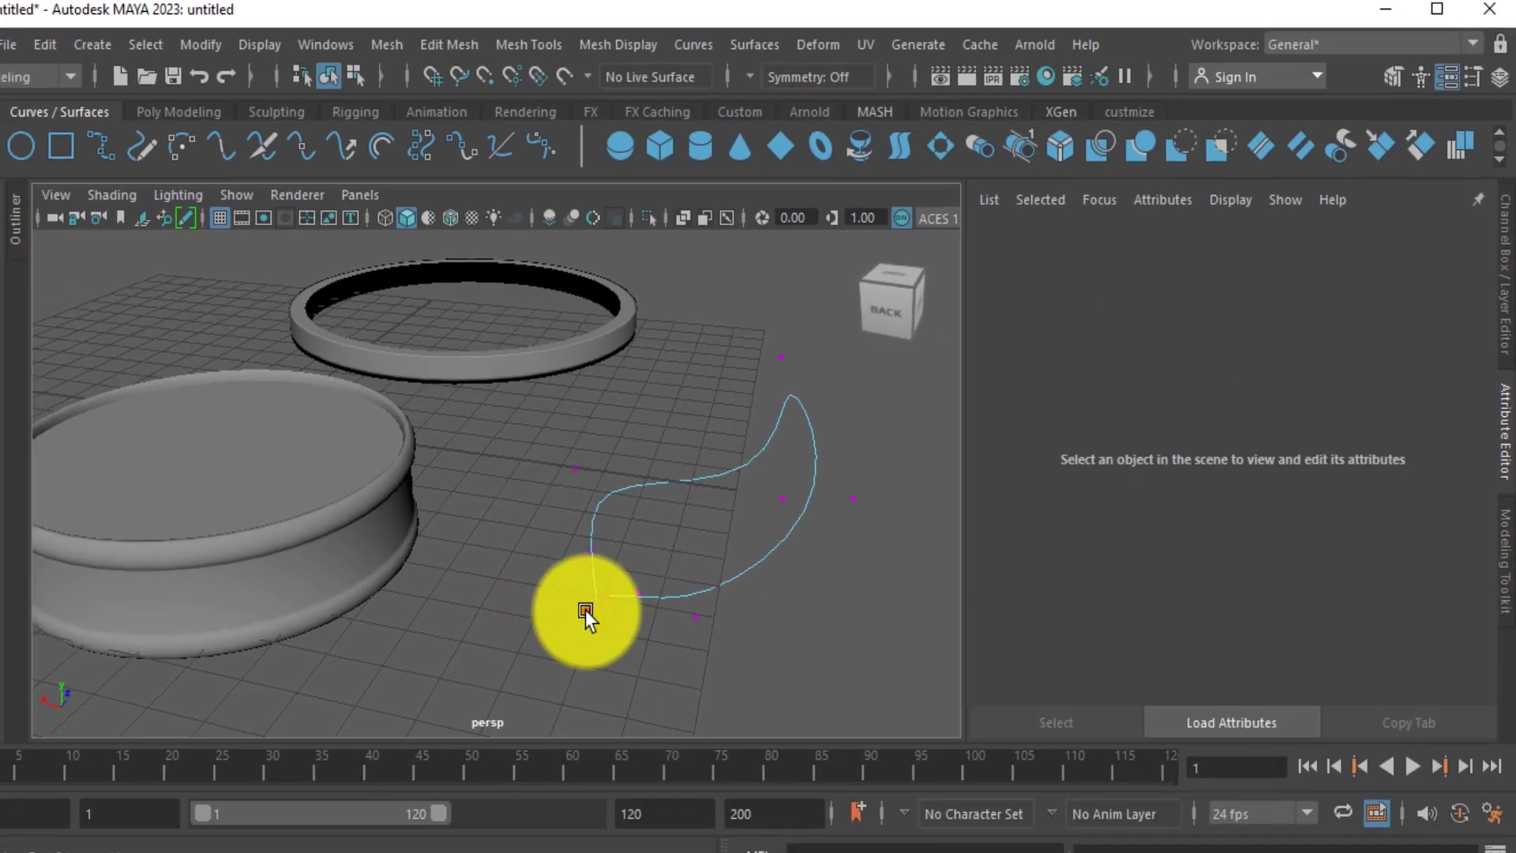
pyautogui.click(537, 637)
pyautogui.moveTo(605, 584); pyautogui.dragTo(594, 568)
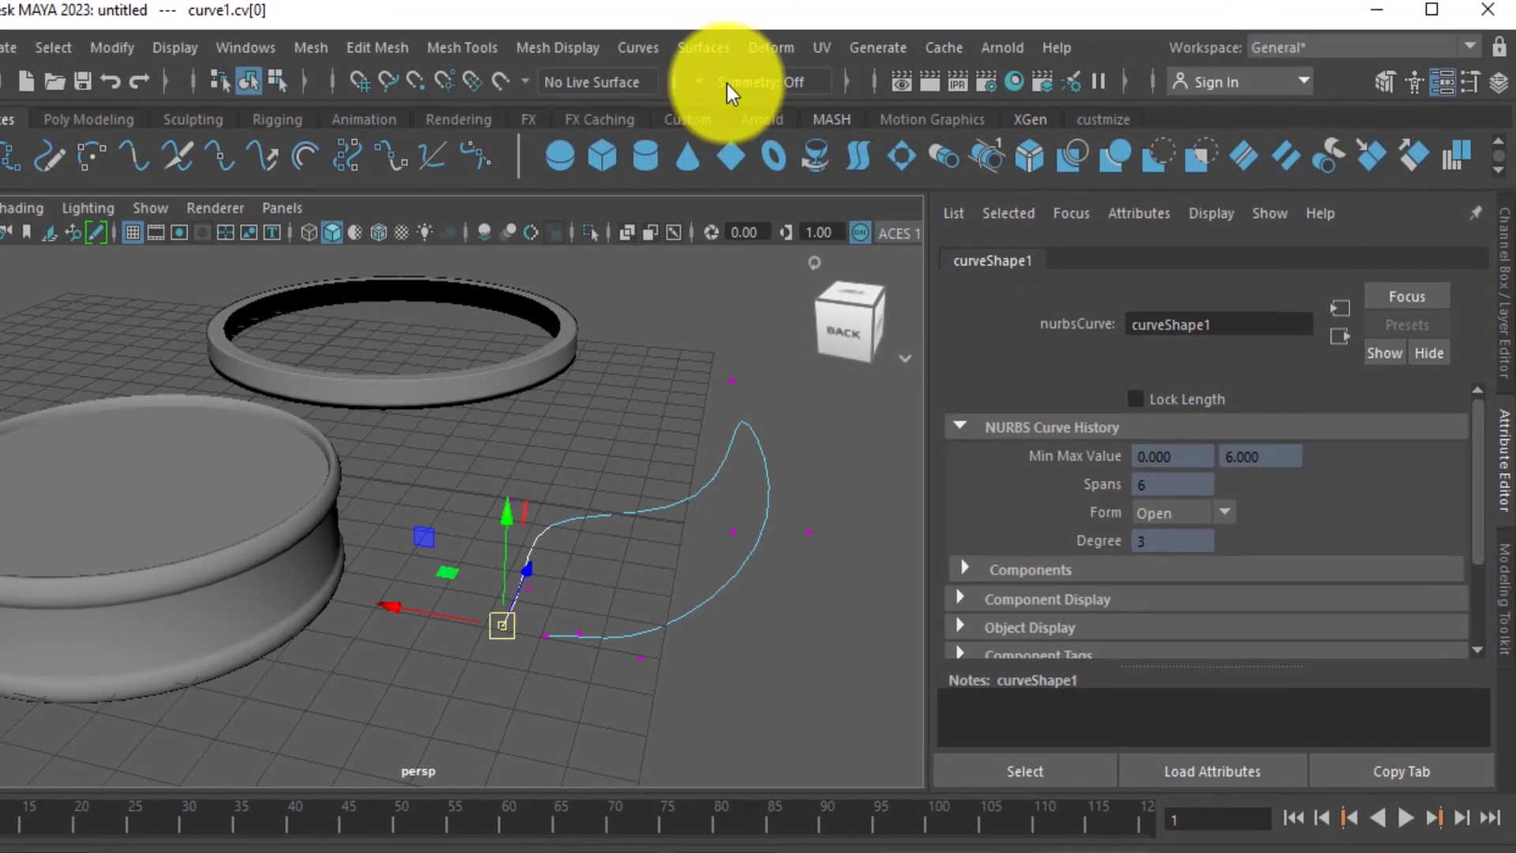
pyautogui.click(652, 48)
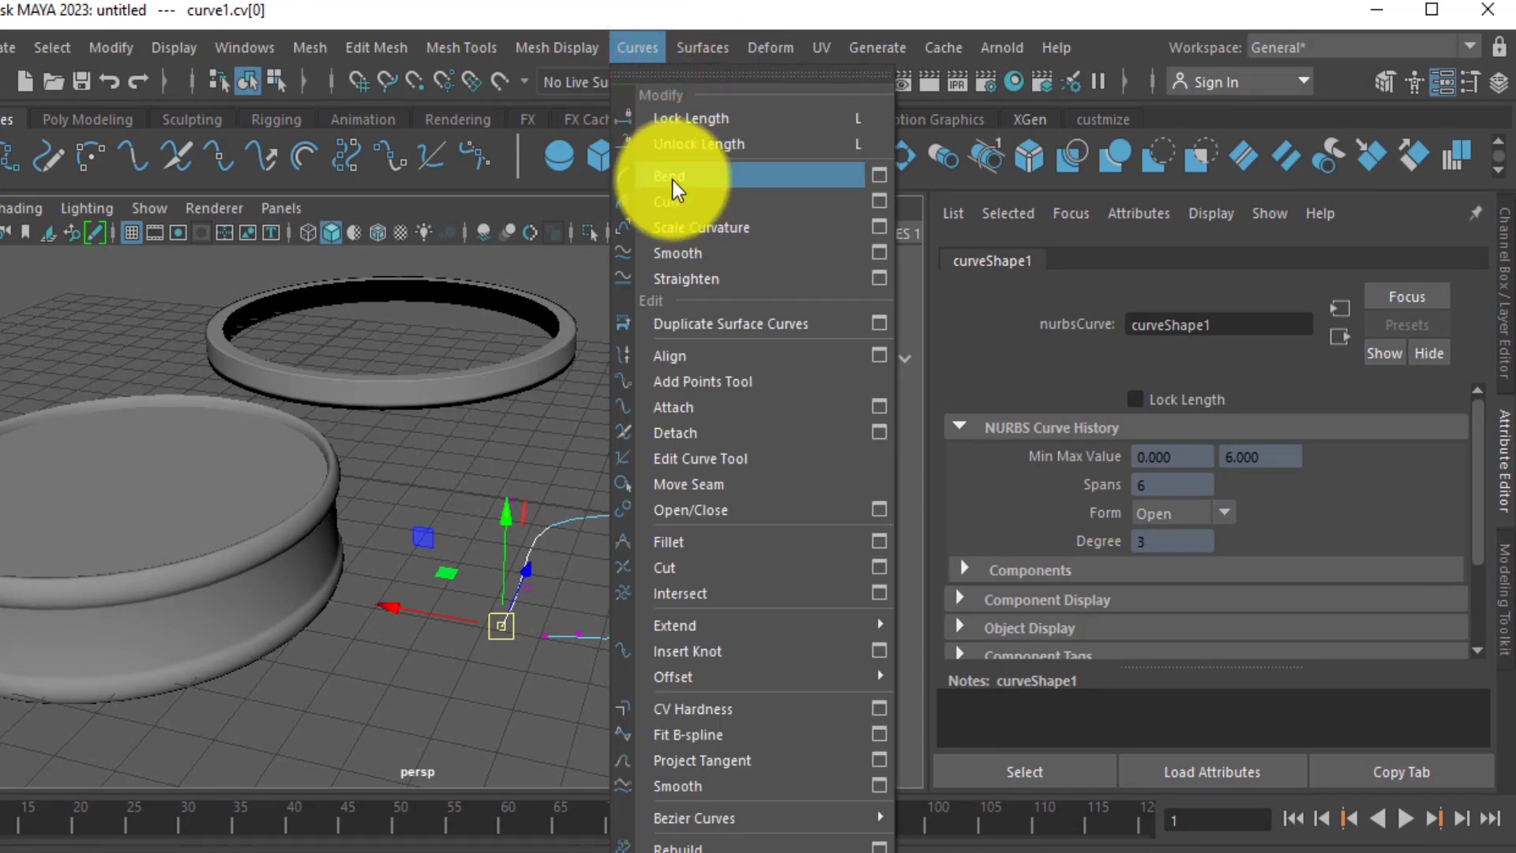
pyautogui.click(538, 460)
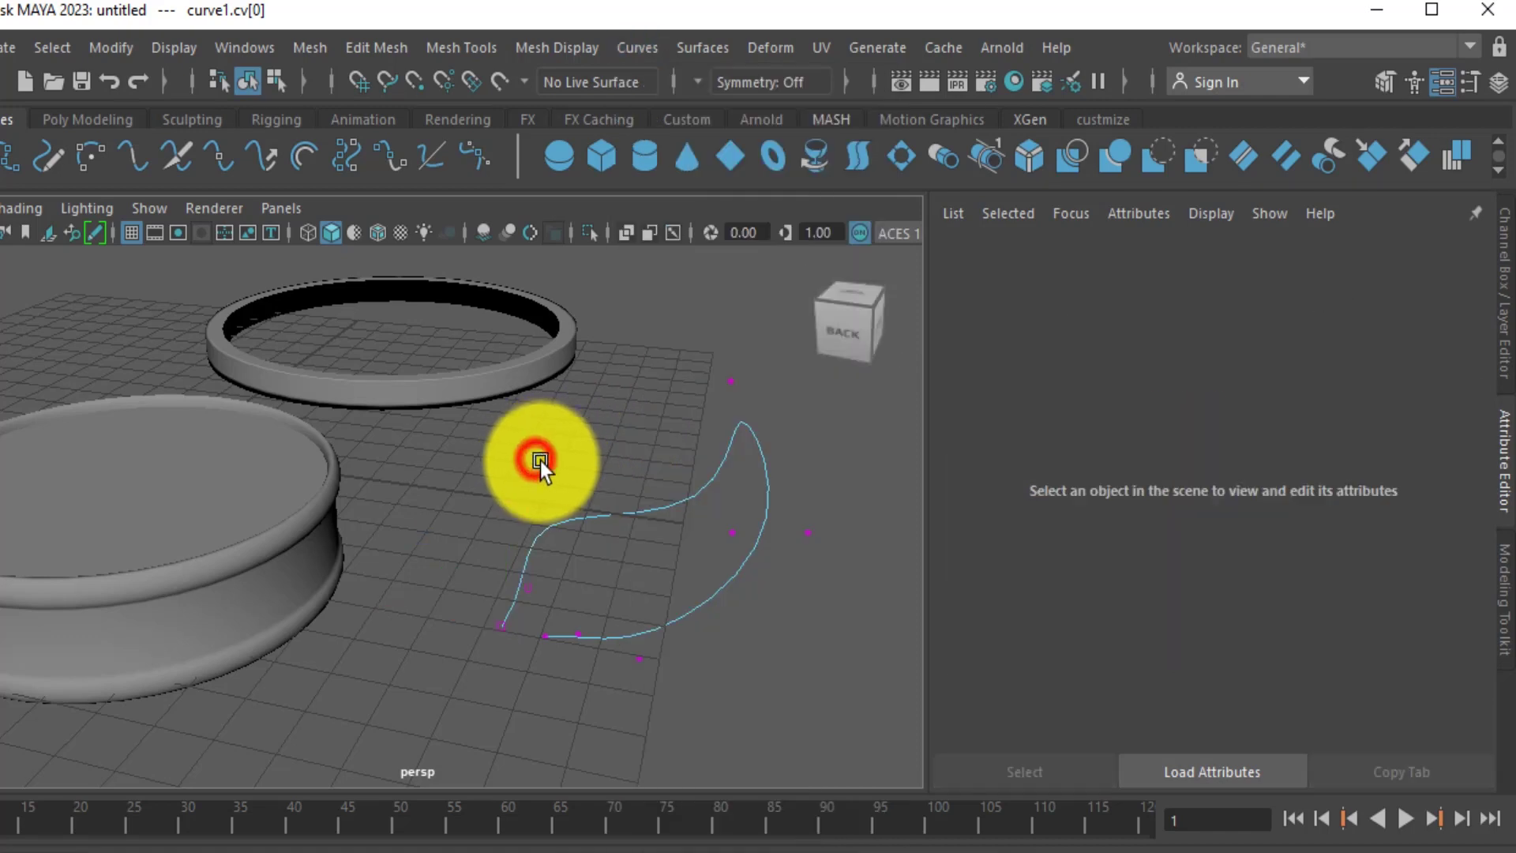
# Delete the free-form curve beside the two beveled circles.
pyautogui.keyDown('alt'); pyautogui.moveTo(571, 461); pyautogui.dragTo(401, 492, button='middle'); pyautogui.keyUp('alt')
pyautogui.scroll(-2, 399, 491)
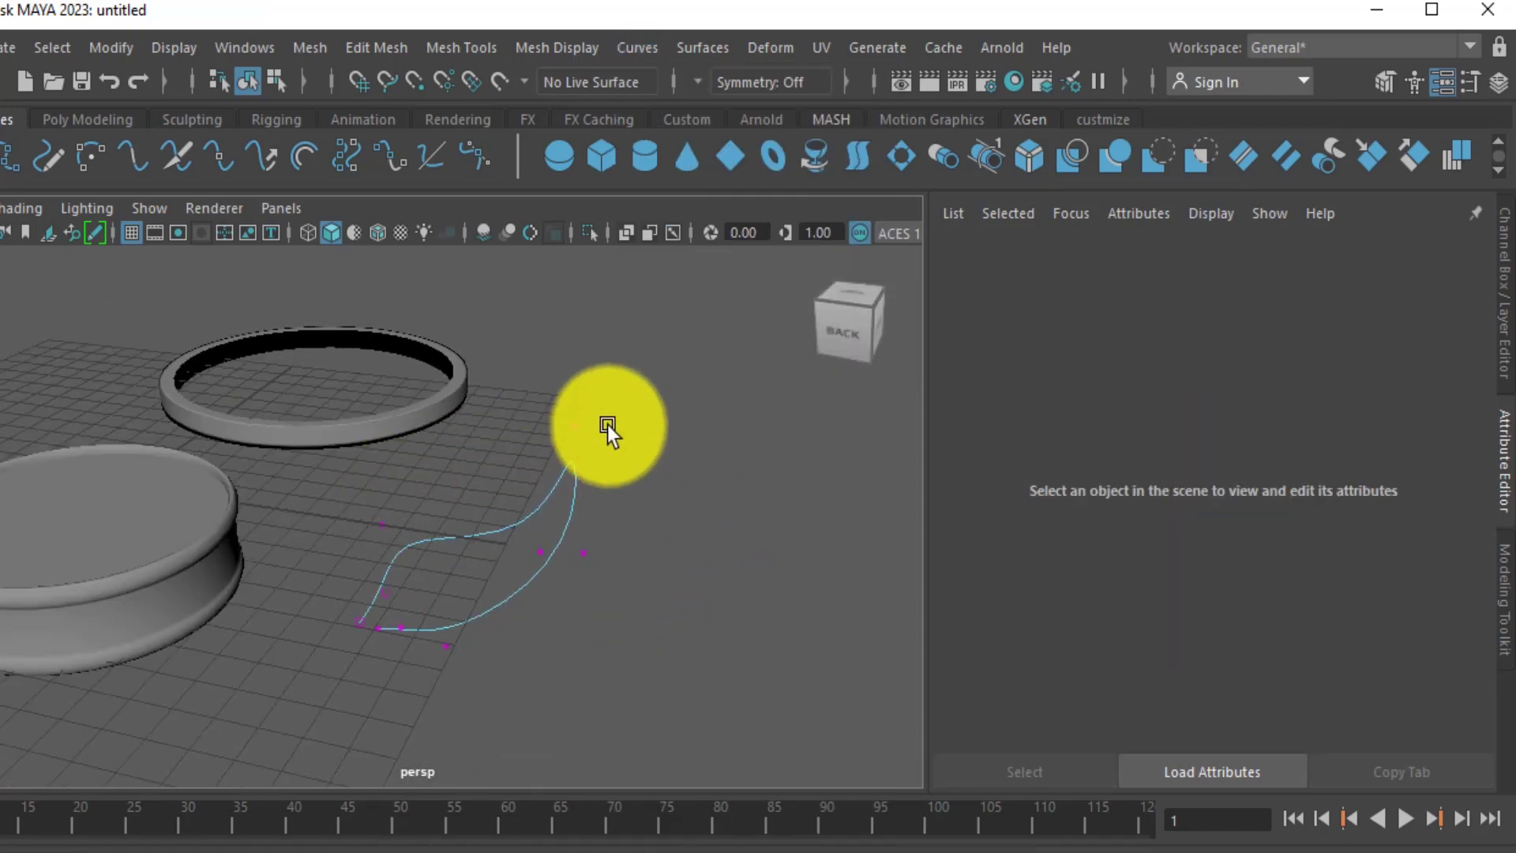
pyautogui.moveTo(608, 426); pyautogui.dragTo(368, 696)
pyautogui.moveTo(447, 589); pyautogui.dragTo(607, 455, button='right')
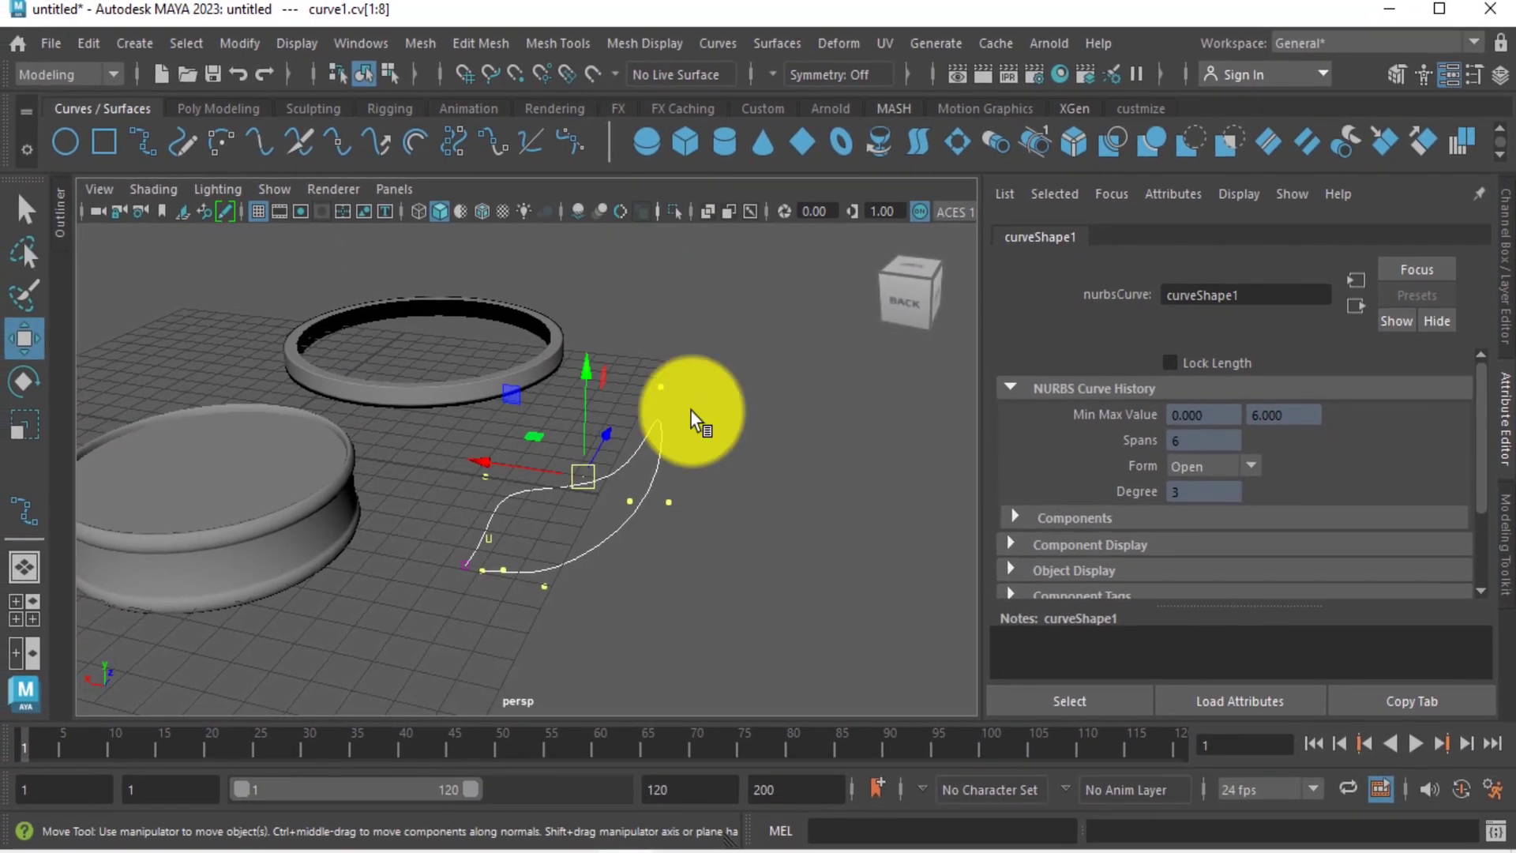
pyautogui.click(680, 493)
pyautogui.click(660, 466)
pyautogui.press('Delete')
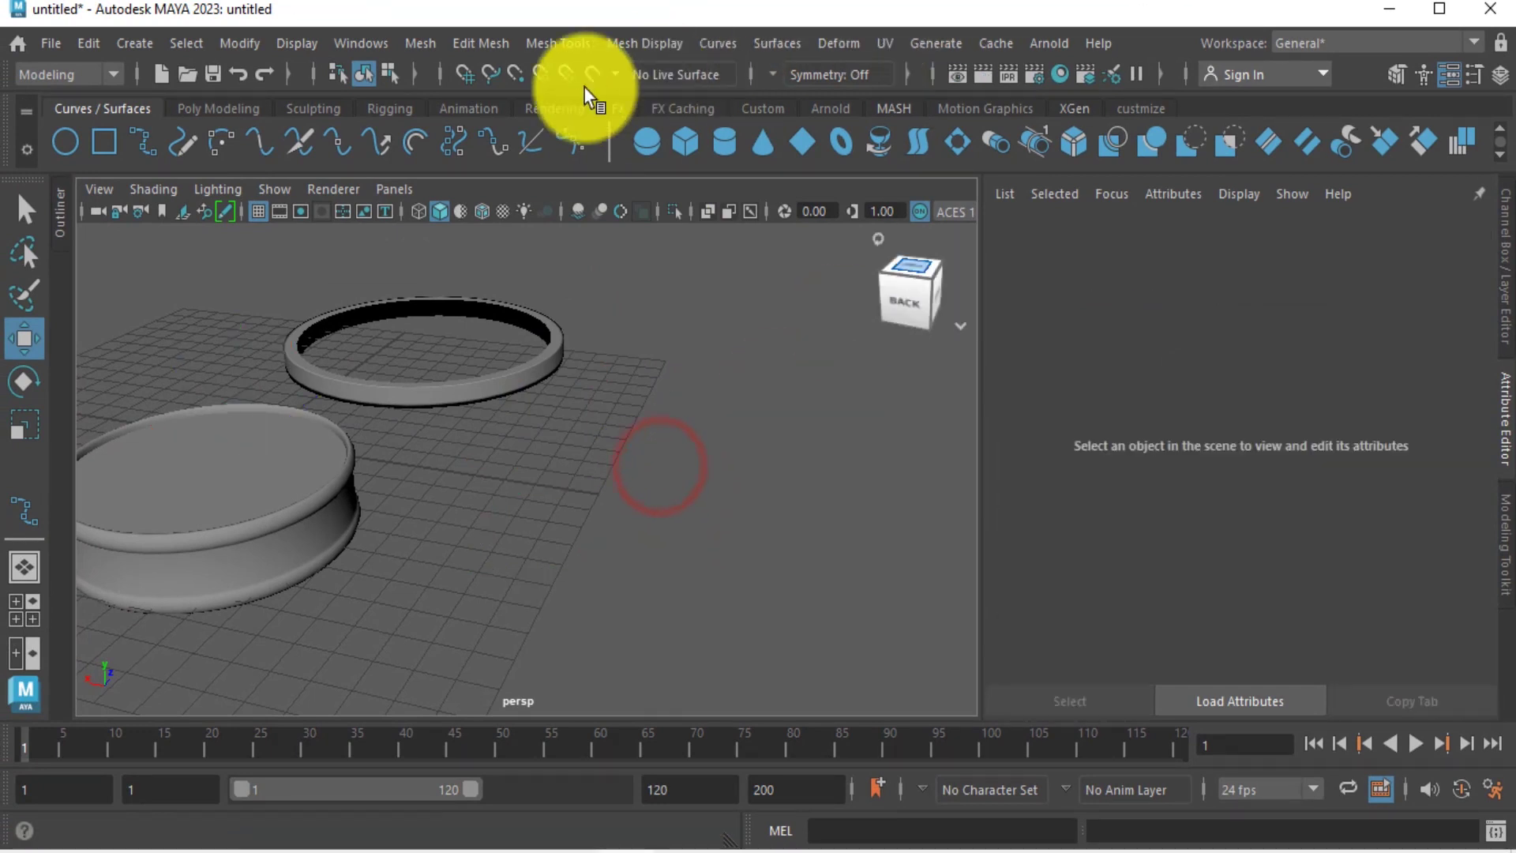
# Draw a straight two-point EP curve along the grid's near edge and move it along X to about -1.533.
pyautogui.click(148, 143)
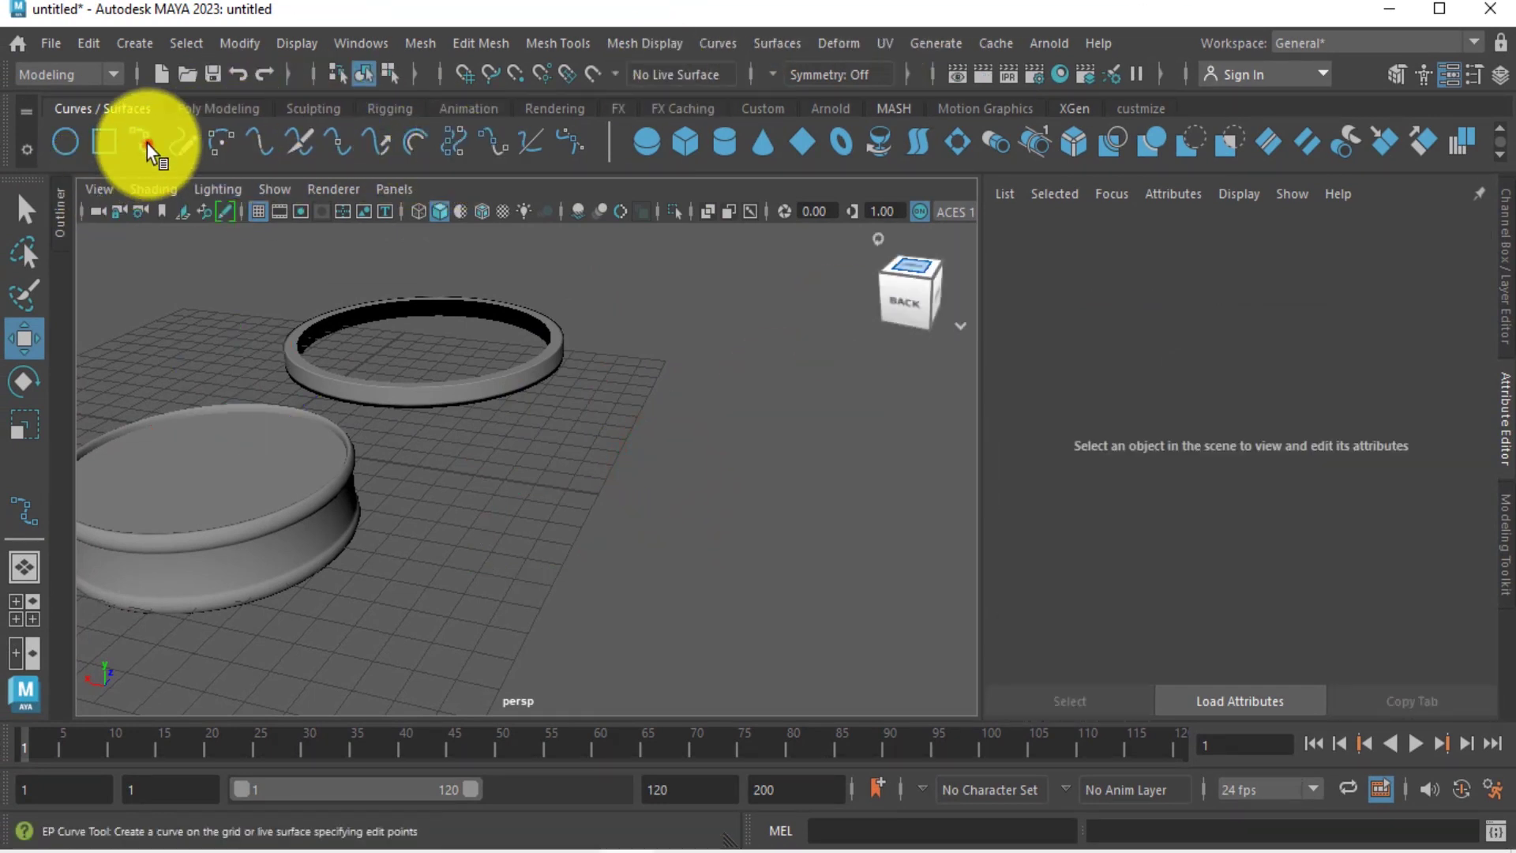
pyautogui.click(507, 597)
pyautogui.click(602, 379)
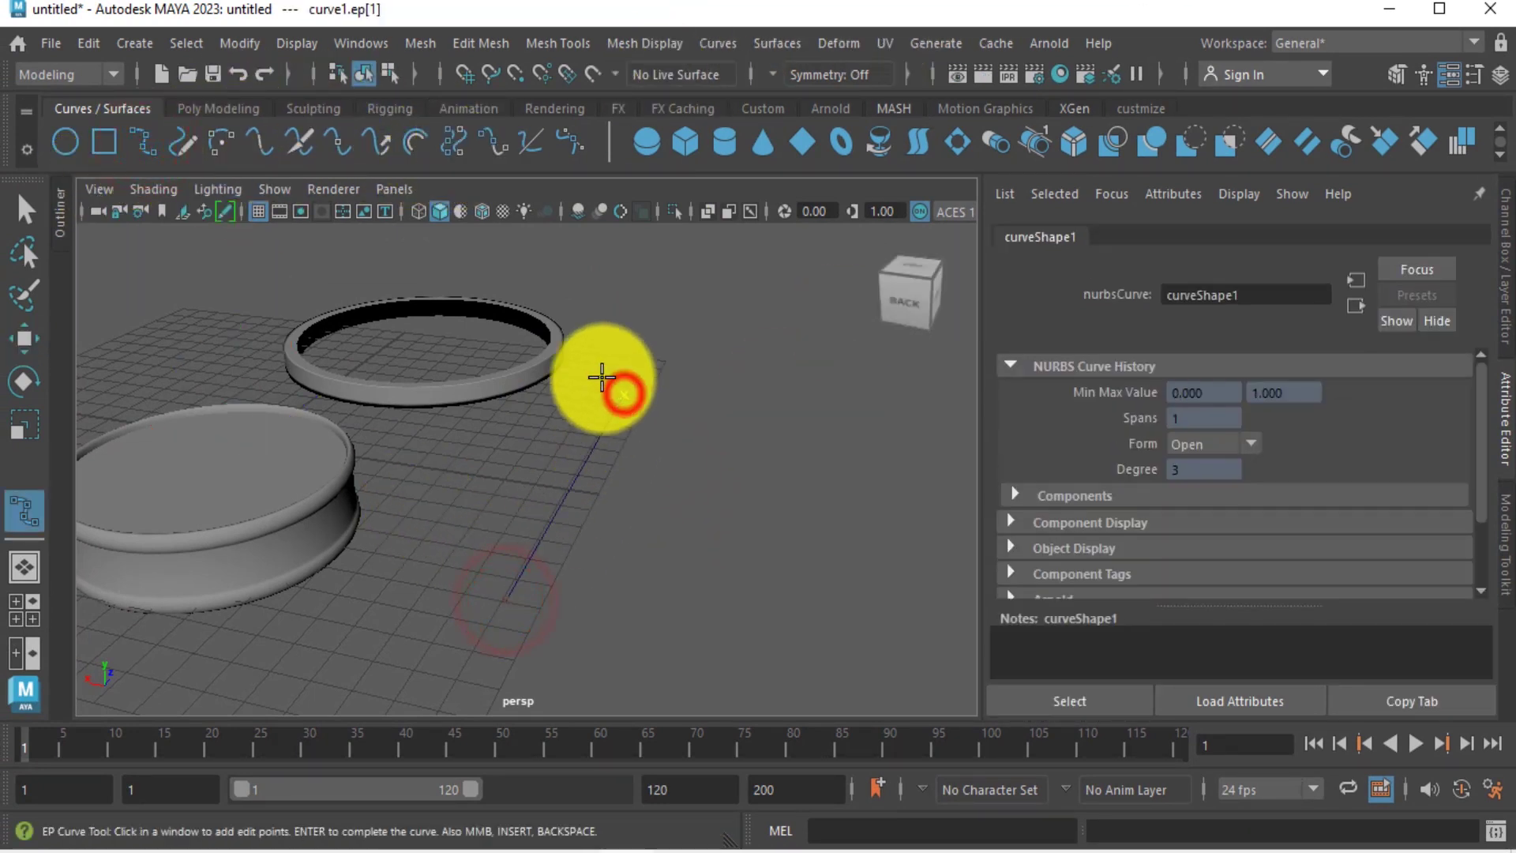
pyautogui.press('w')
pyautogui.moveTo(195, 428); pyautogui.dragTo(231, 433)
pyautogui.click(646, 503)
pyautogui.moveTo(563, 458); pyautogui.dragTo(689, 535)
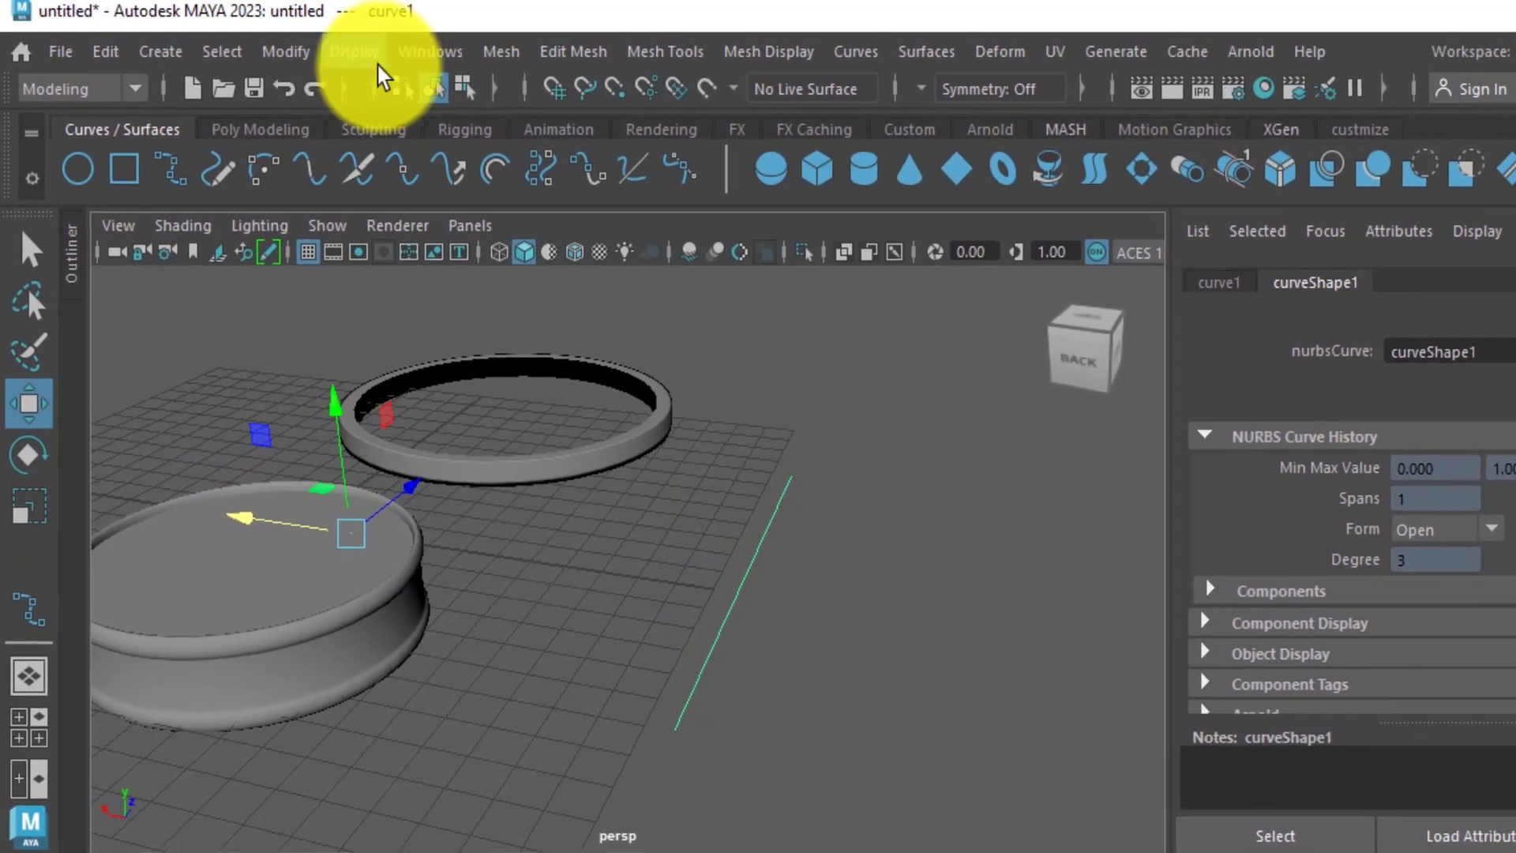
# Center the pivot of the straight curve and keep the curve selected.
pyautogui.click(288, 52)
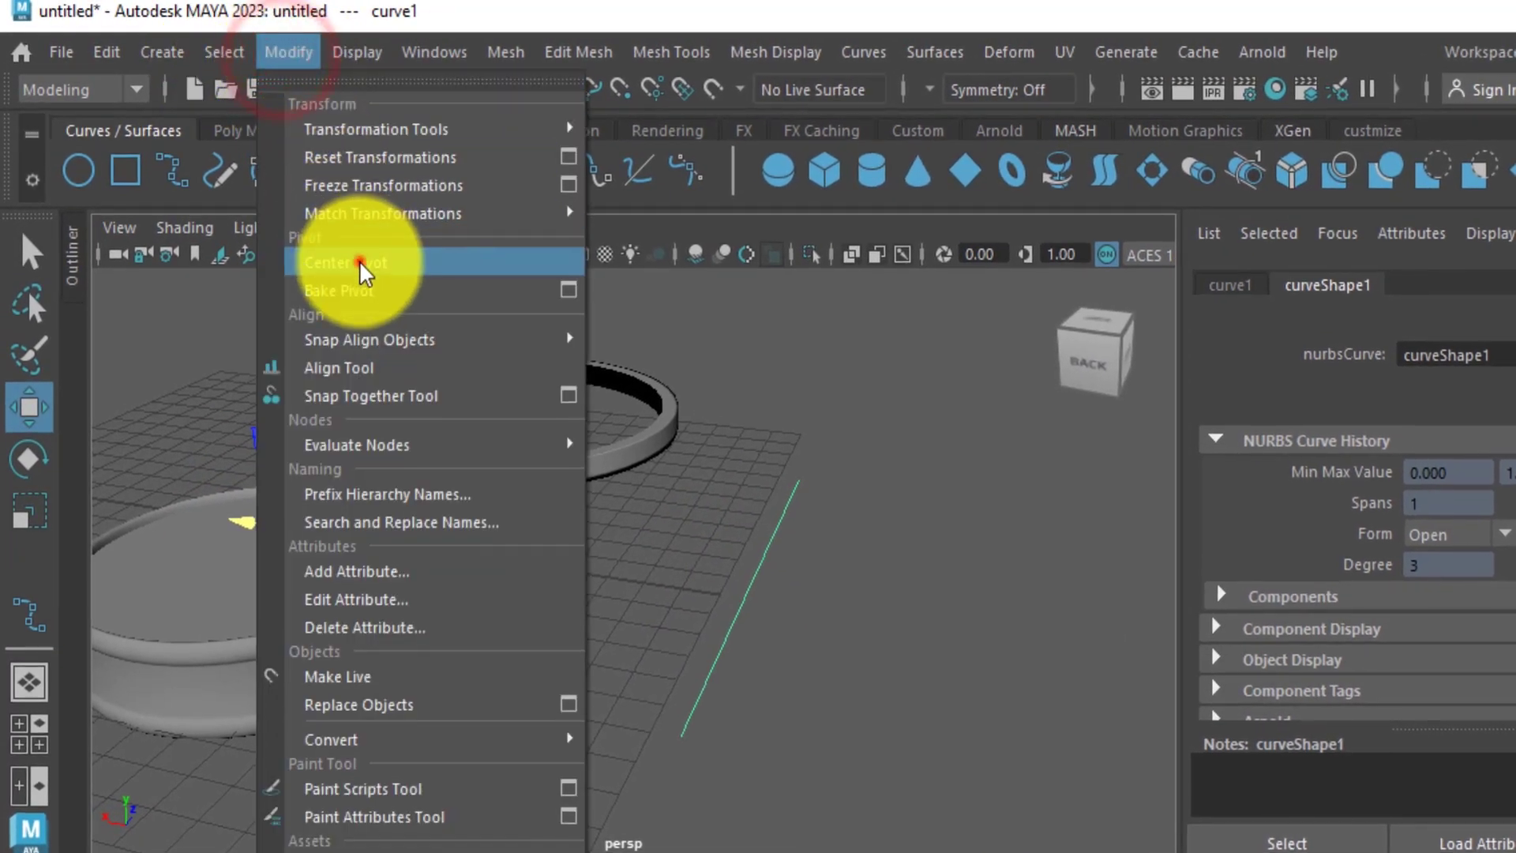
pyautogui.click(363, 260)
pyautogui.click(759, 577)
pyautogui.moveTo(606, 526); pyautogui.dragTo(570, 504)
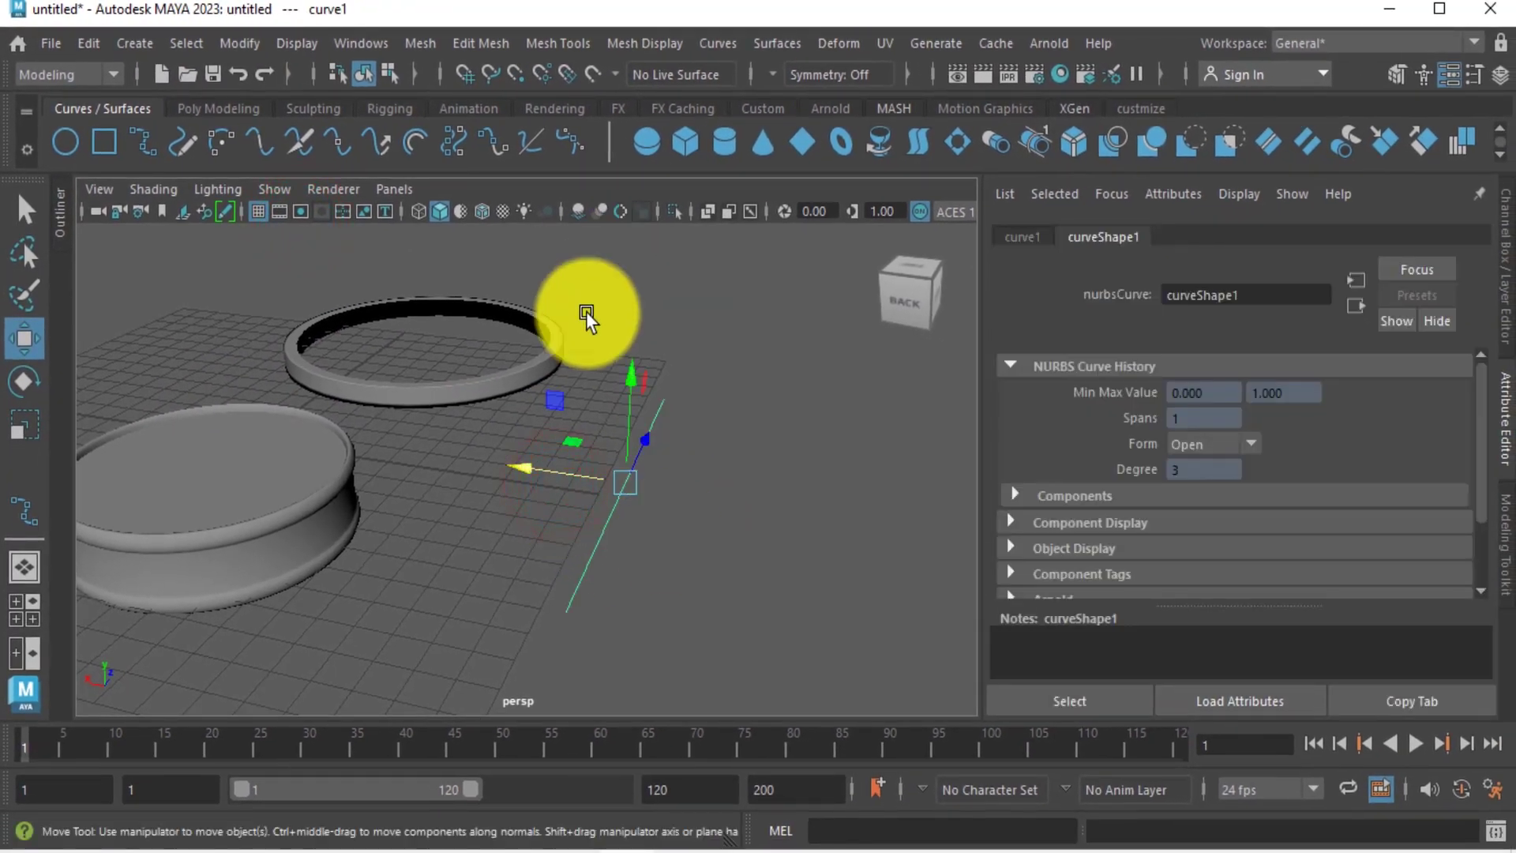
pyautogui.click(679, 593)
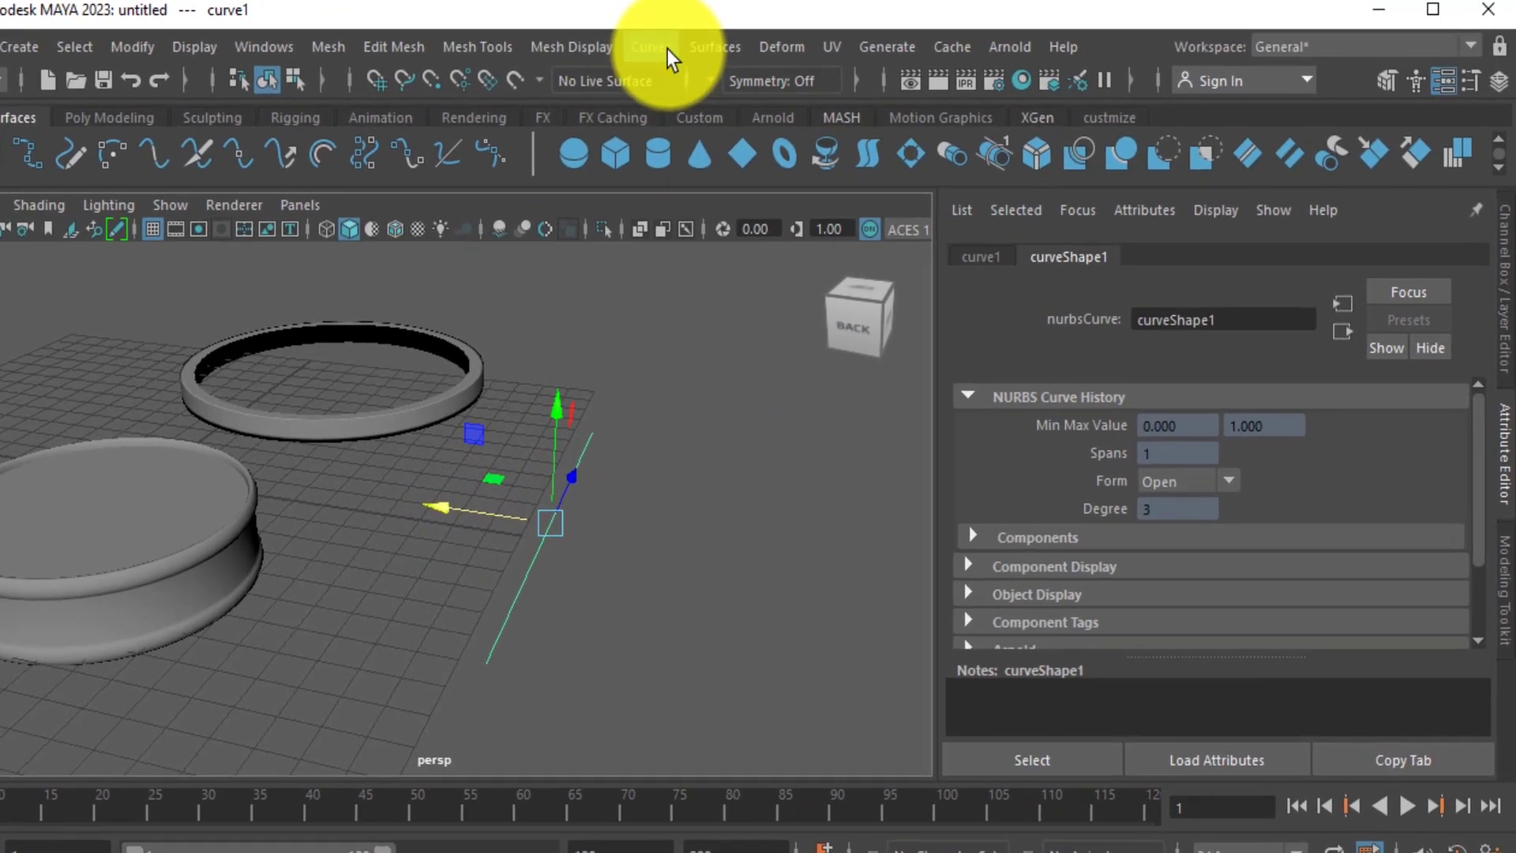
# Bend the straight curve twice with the current Bend settings, reviewing its transform and shape attributes between the two applications.
pyautogui.click(717, 43)
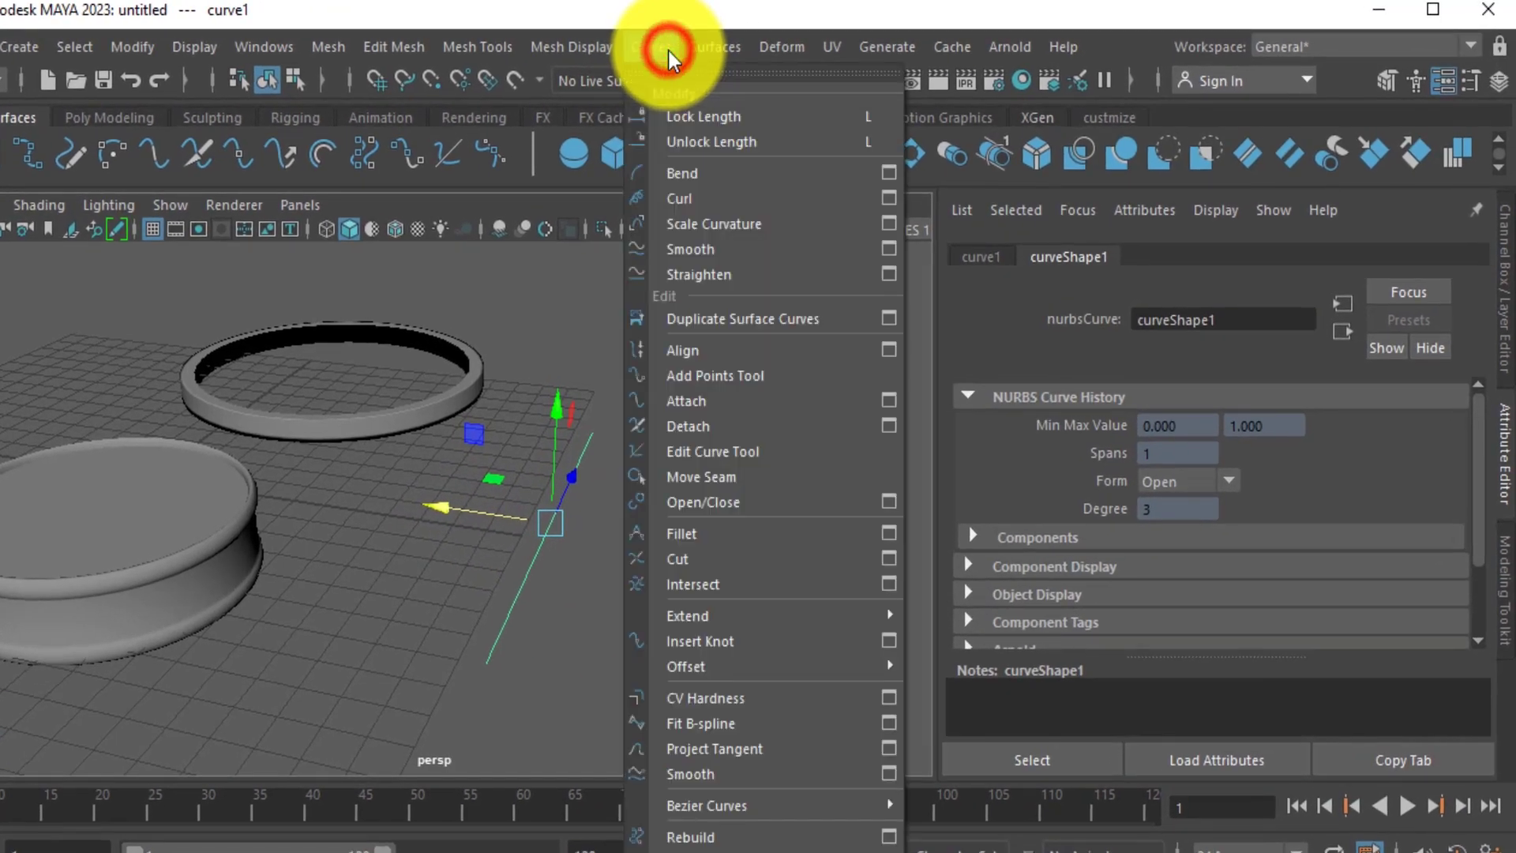
pyautogui.click(698, 174)
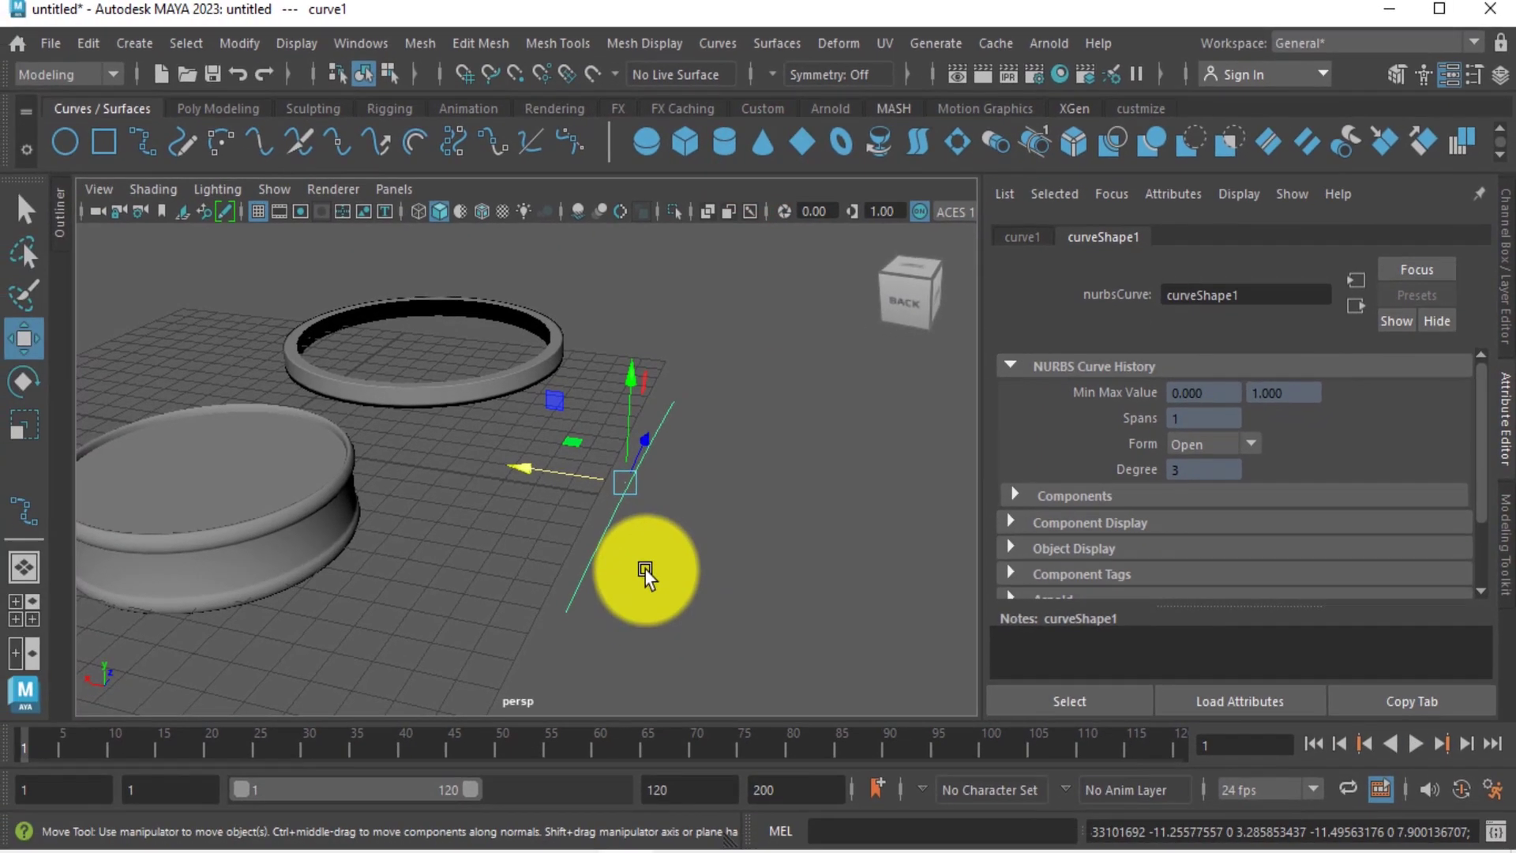
pyautogui.scroll(2, 613, 563)
pyautogui.keyDown('alt'); pyautogui.moveTo(554, 539); pyautogui.dragTo(557, 498, button='middle'); pyautogui.keyUp('alt')
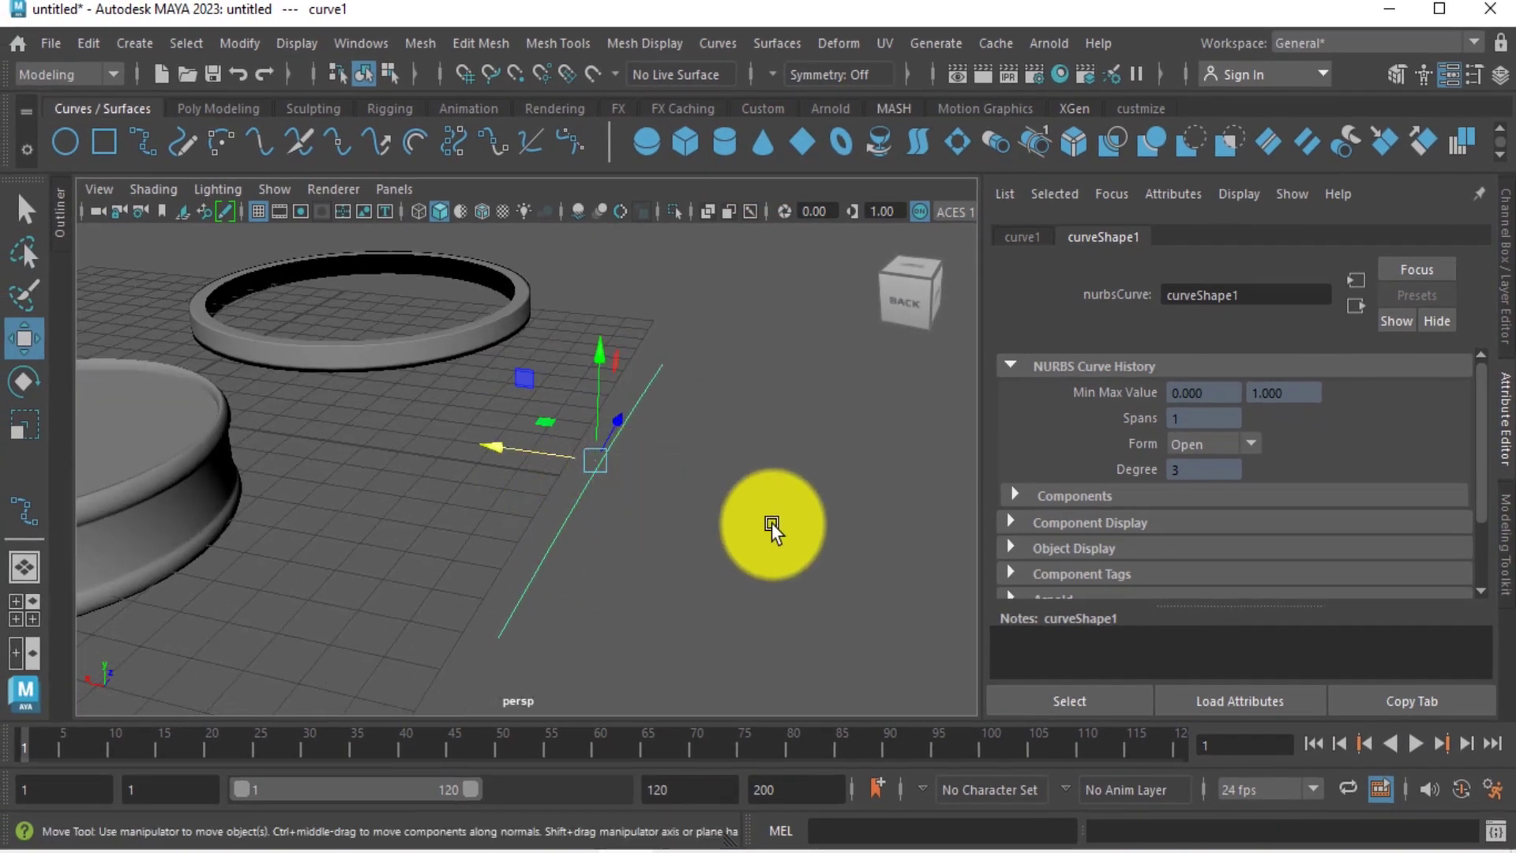
pyautogui.click(1028, 236)
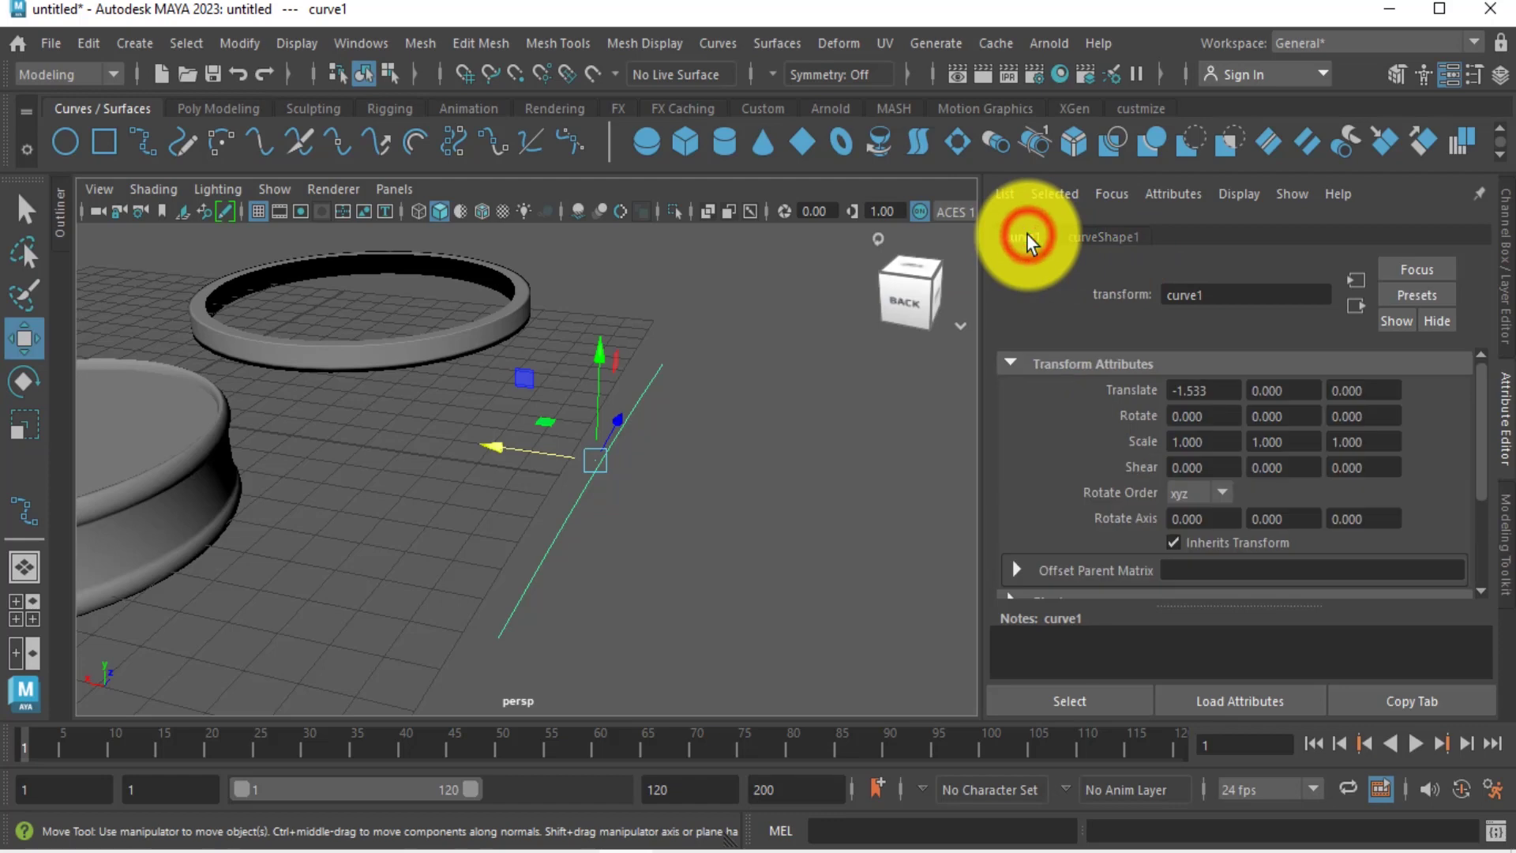
pyautogui.scroll(-3, 1359, 512)
pyautogui.scroll(3, 1360, 507)
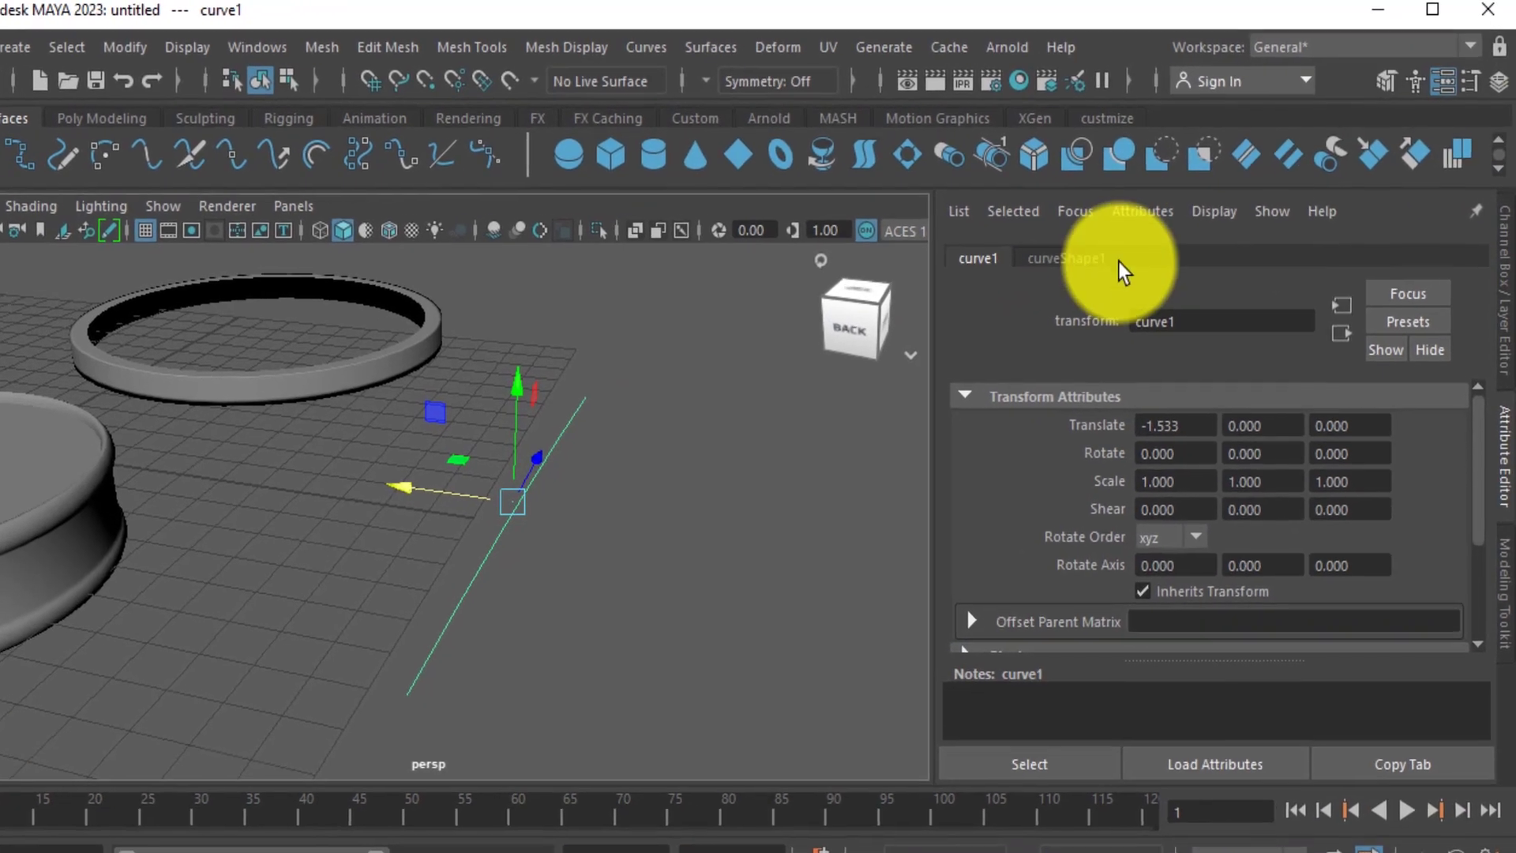
pyautogui.click(1112, 240)
pyautogui.click(646, 50)
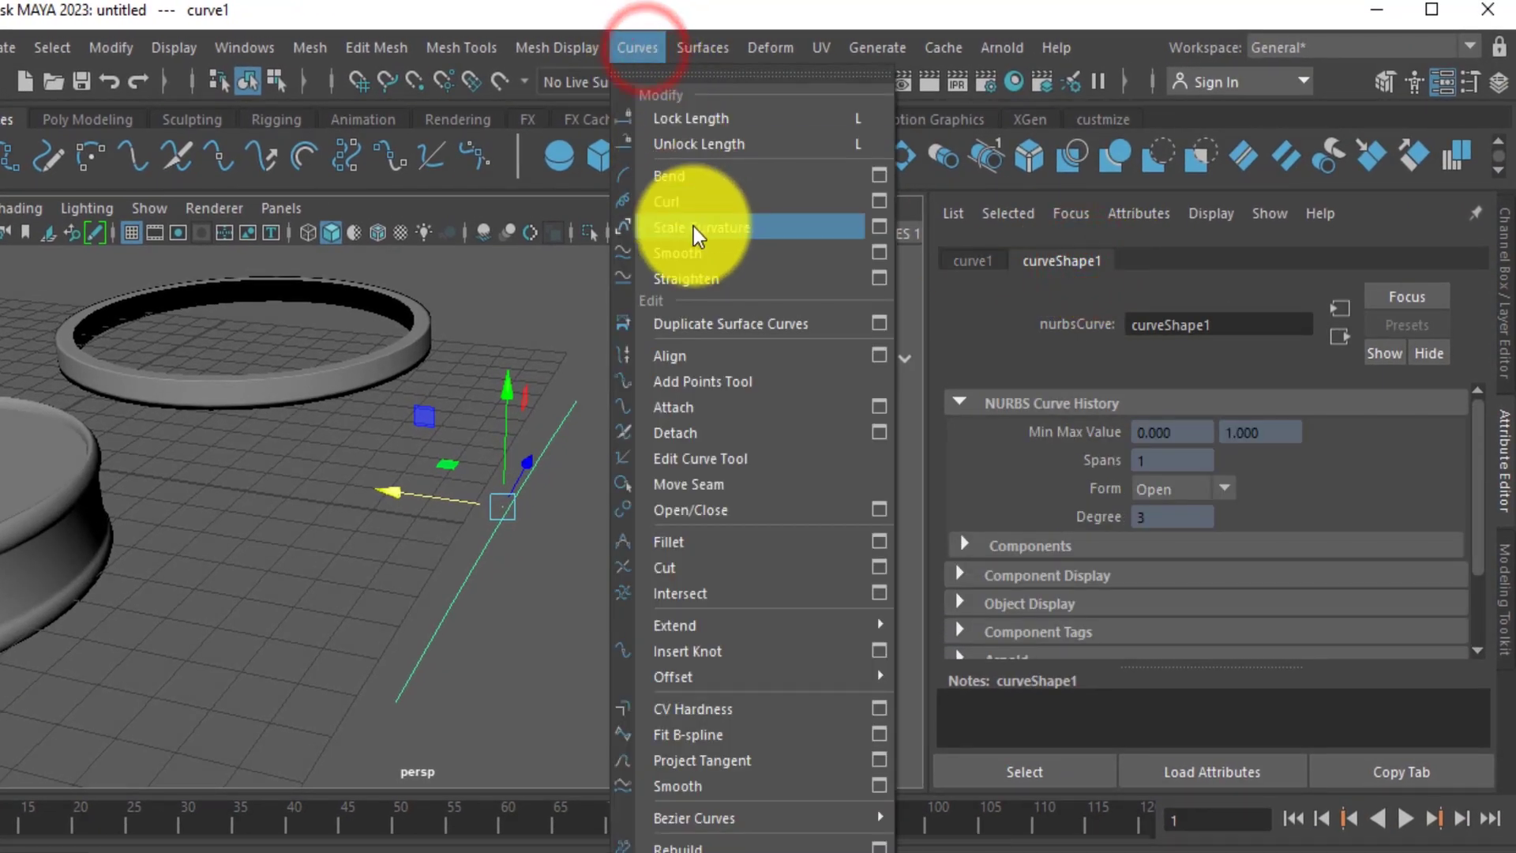
pyautogui.click(680, 191)
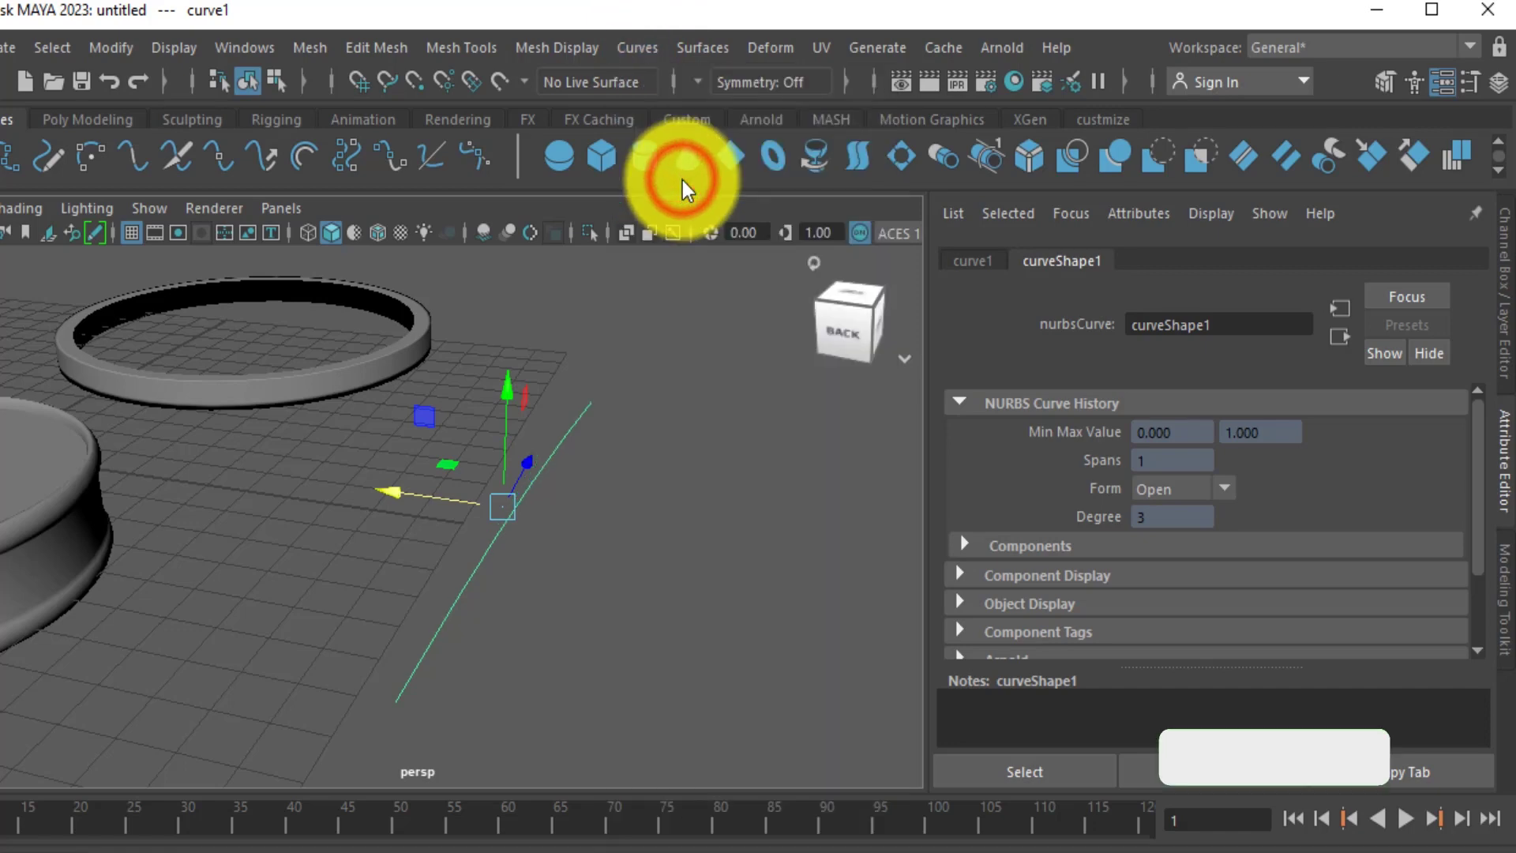
# Open the Bend options, set the bend amount to 2 and apply it to the curve.
pyautogui.click(644, 49)
pyautogui.click(884, 176)
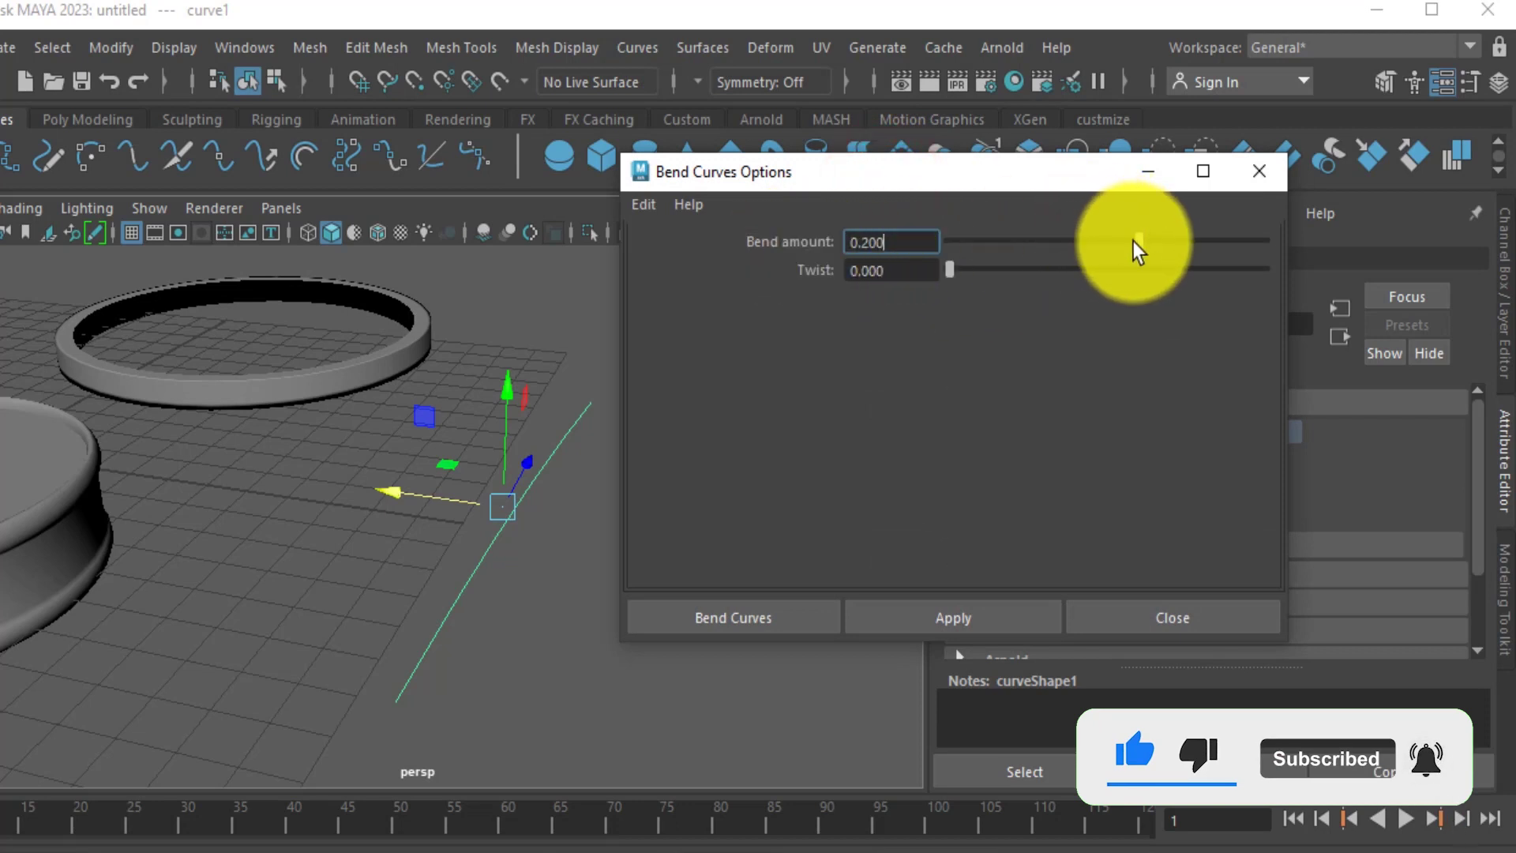
pyautogui.moveTo(1137, 242); pyautogui.dragTo(1290, 260)
pyautogui.click(906, 248)
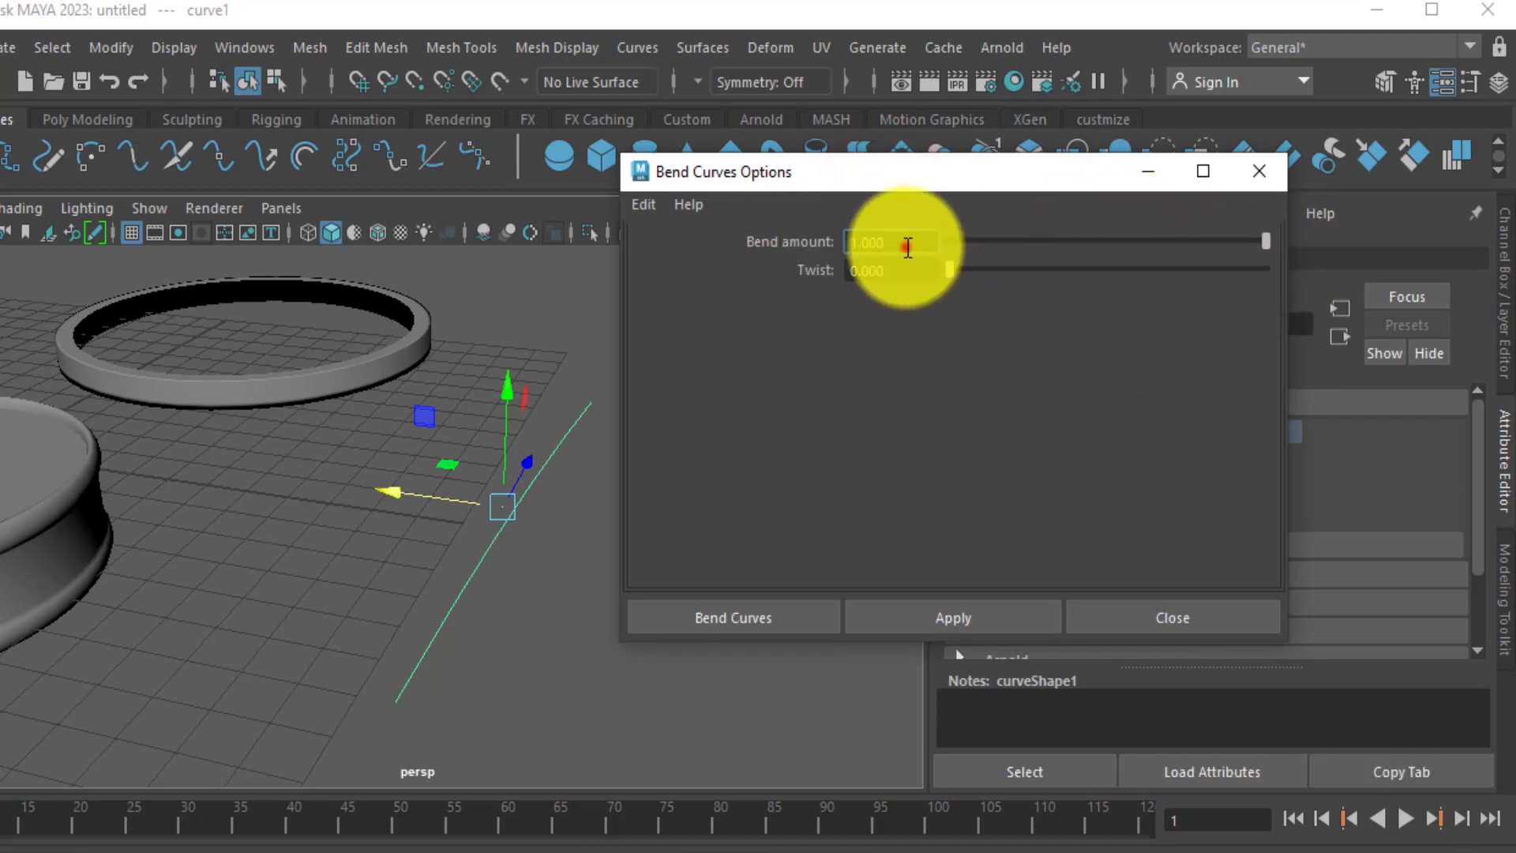
pyautogui.moveTo(907, 248); pyautogui.dragTo(703, 259)
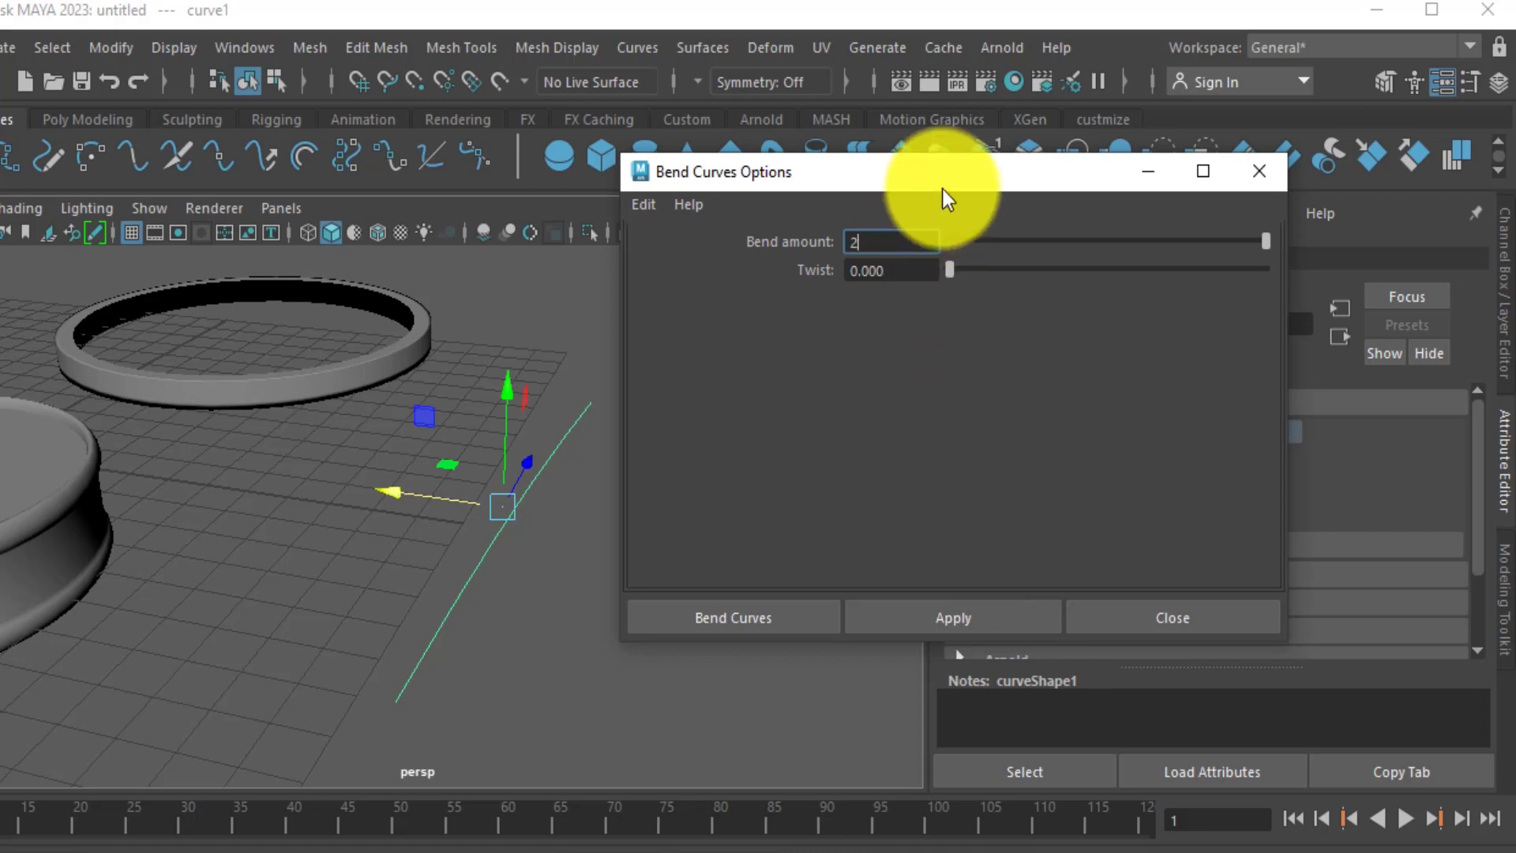
pyautogui.moveTo(958, 169); pyautogui.dragTo(1016, 159)
pyautogui.click(997, 614)
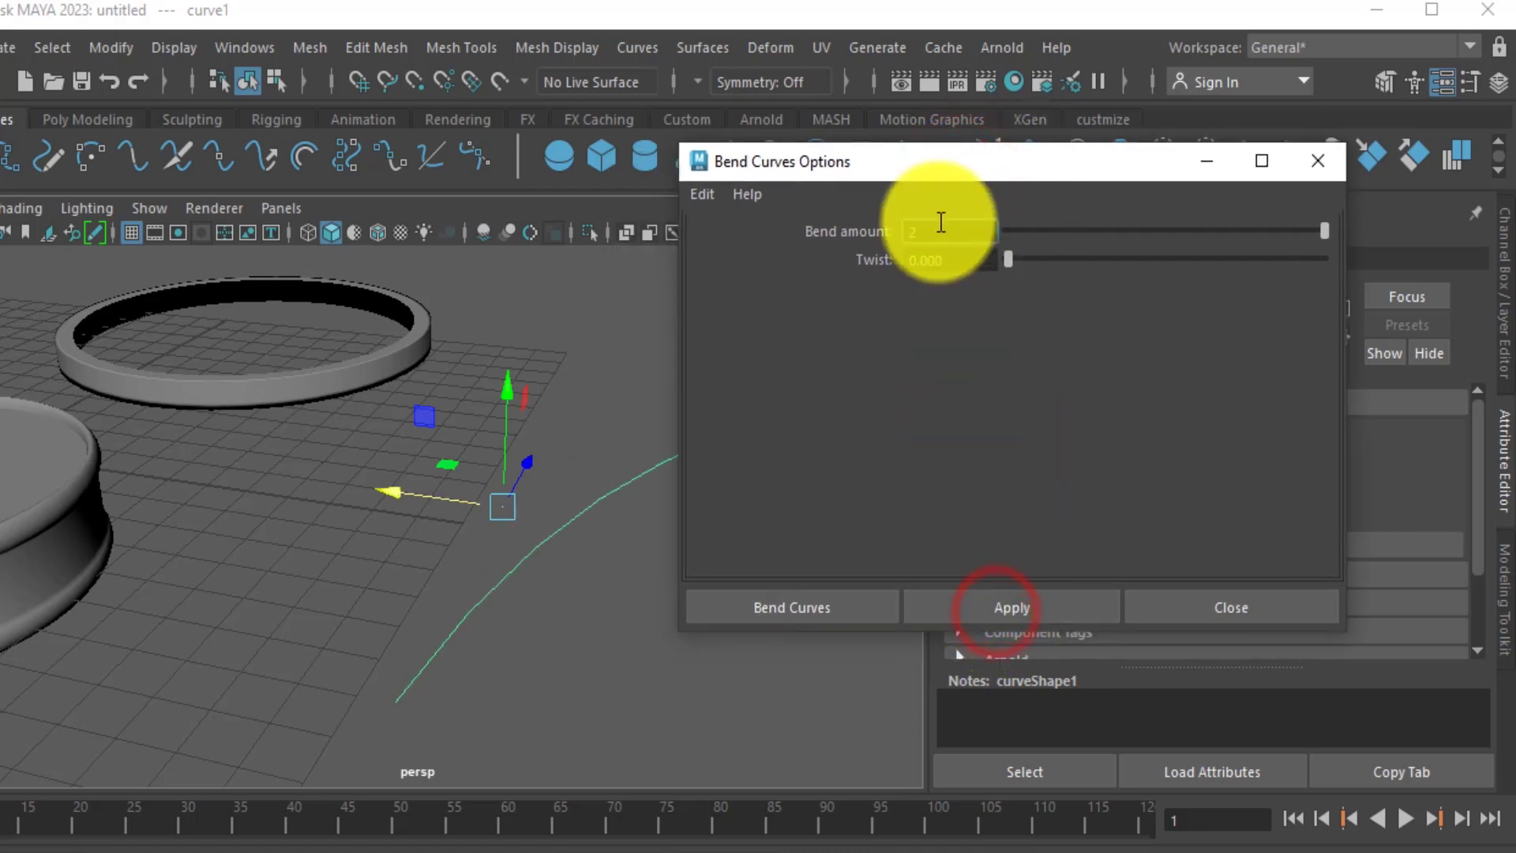
# Set the bend amount to 10 and apply the bend to the curve again.
pyautogui.moveTo(922, 180); pyautogui.dragTo(898, 126)
pyautogui.doubleClick(911, 175)
pyautogui.write('10')
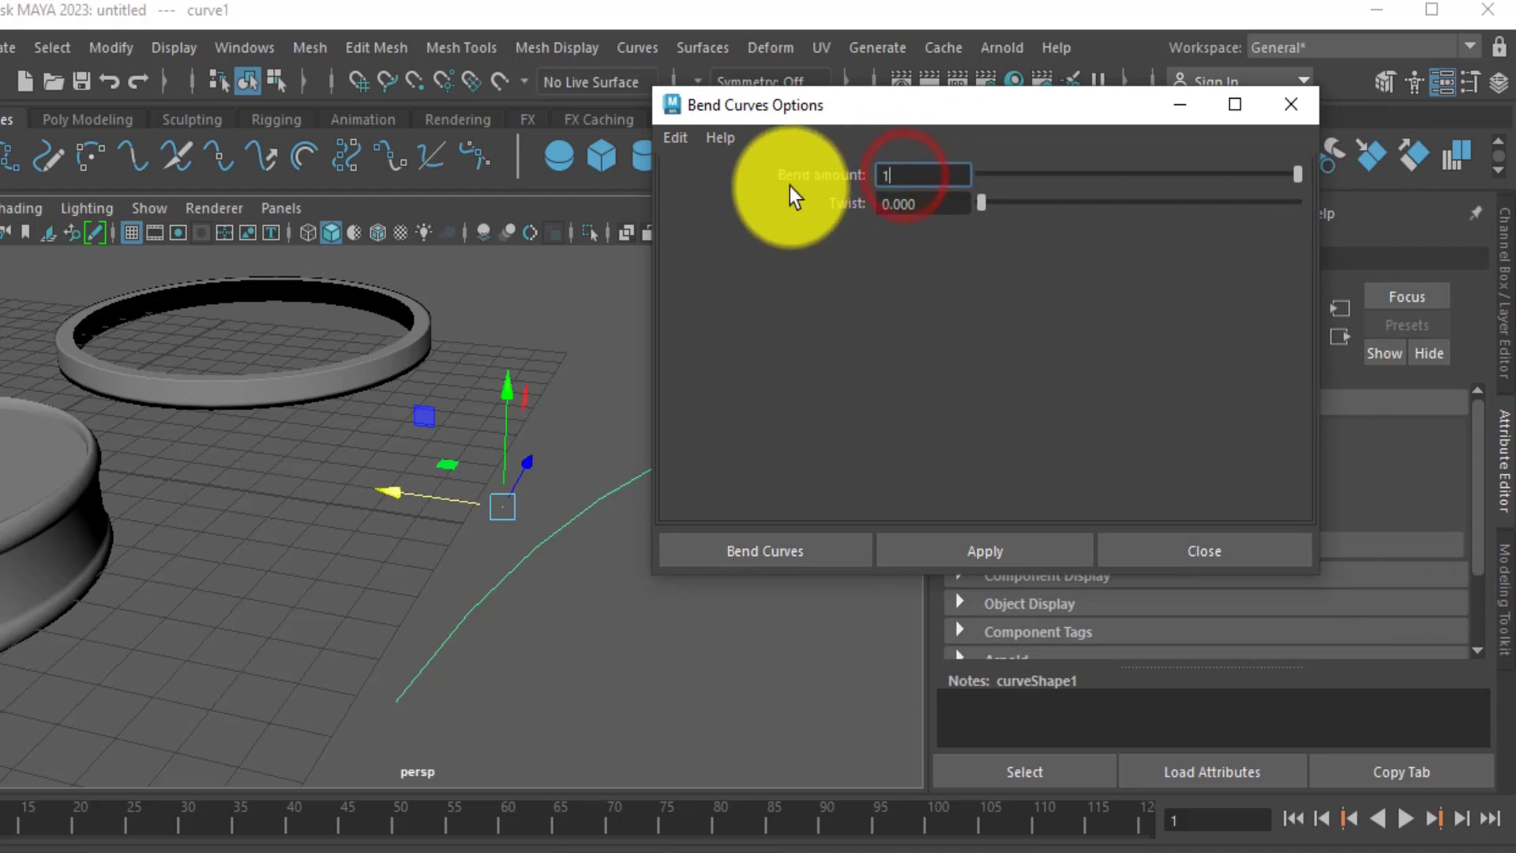
pyautogui.click(984, 556)
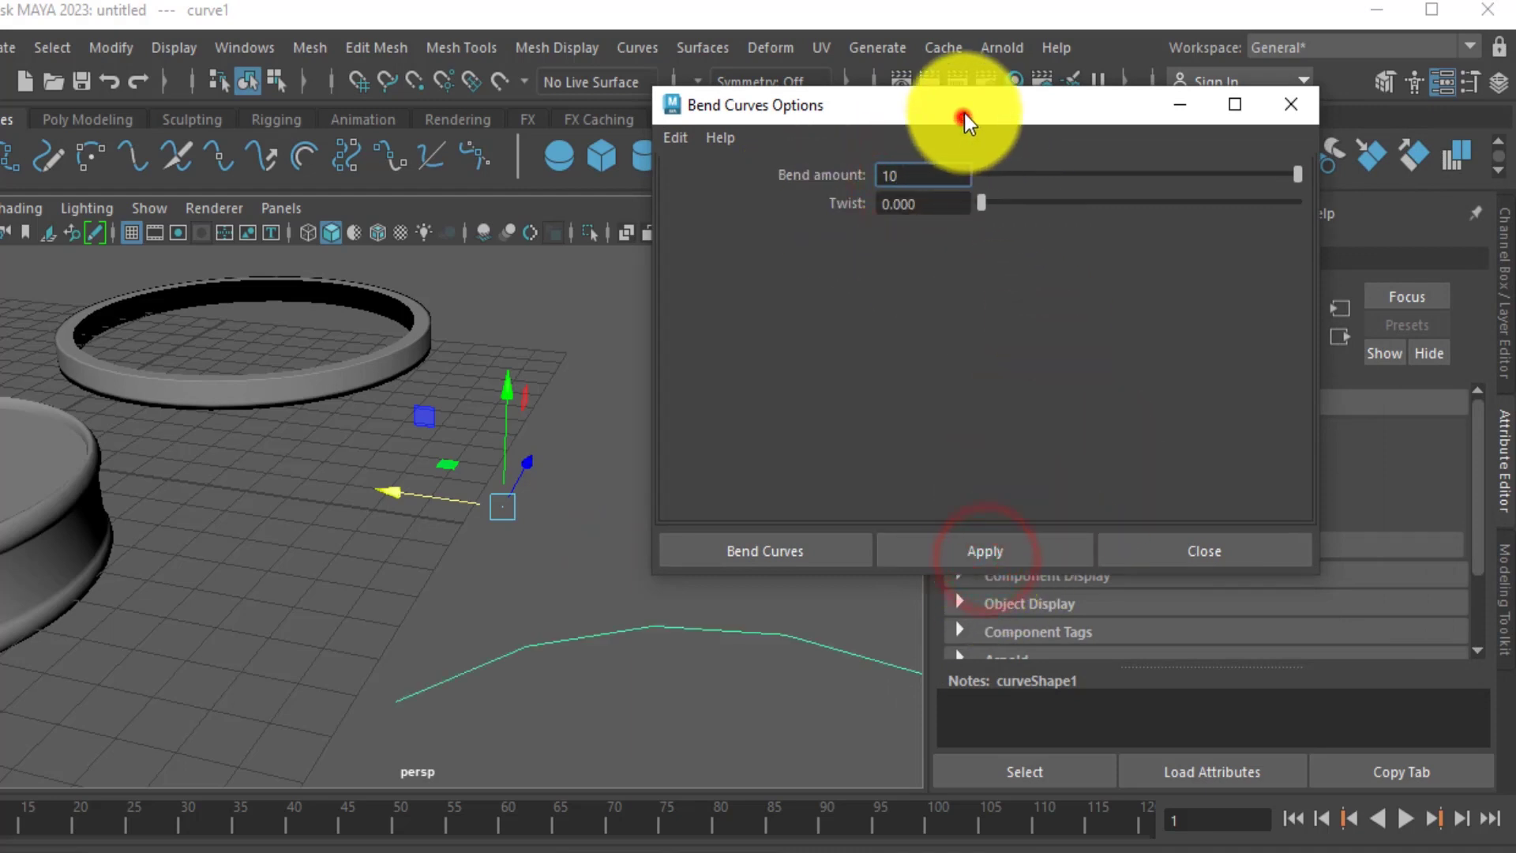
# Close the Bend options and switch the bent curve to the smooth display quality, keeping it selected.
pyautogui.moveTo(964, 115); pyautogui.dragTo(895, 64)
pyautogui.click(1138, 505)
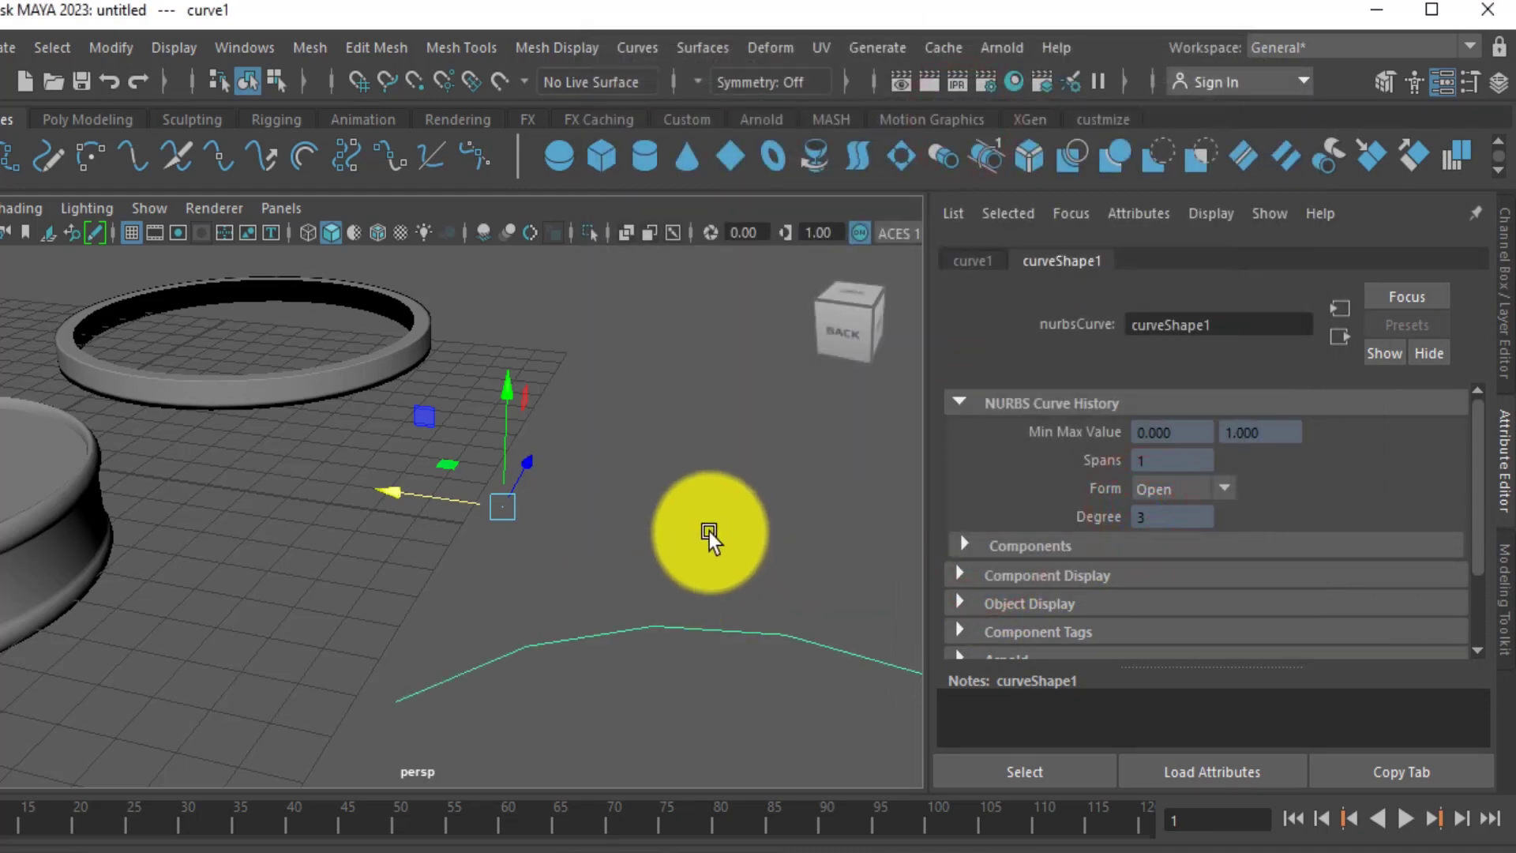
pyautogui.keyDown('alt'); pyautogui.moveTo(709, 532); pyautogui.dragTo(480, 471, button='middle'); pyautogui.keyUp('alt')
pyautogui.scroll(-3, 477, 468)
pyautogui.keyDown('alt'); pyautogui.moveTo(467, 627); pyautogui.dragTo(576, 663); pyautogui.keyUp('alt')
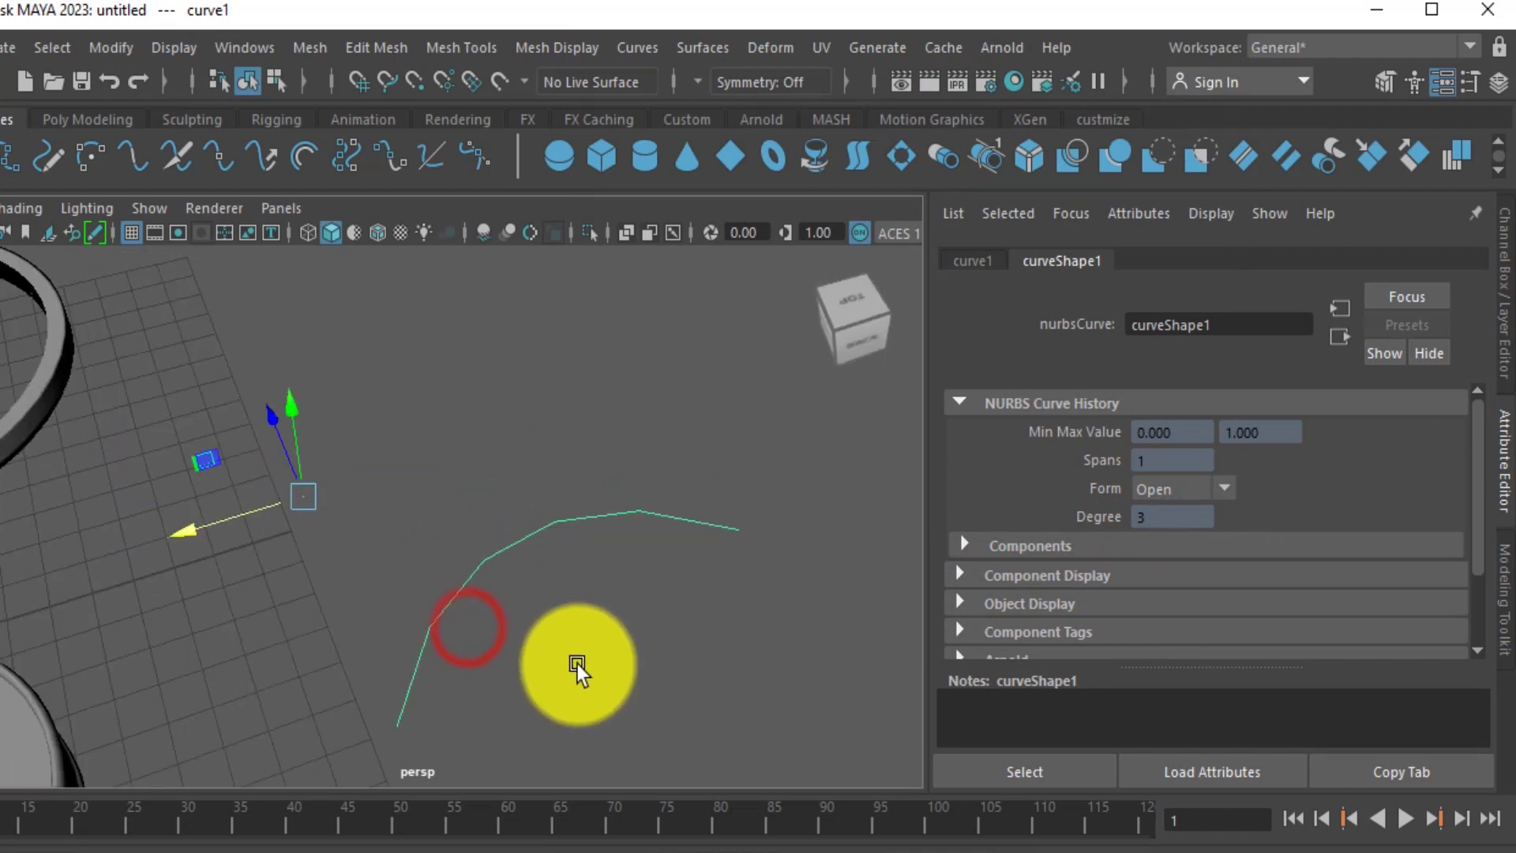
pyautogui.click(576, 663)
pyautogui.moveTo(491, 497); pyautogui.dragTo(611, 636)
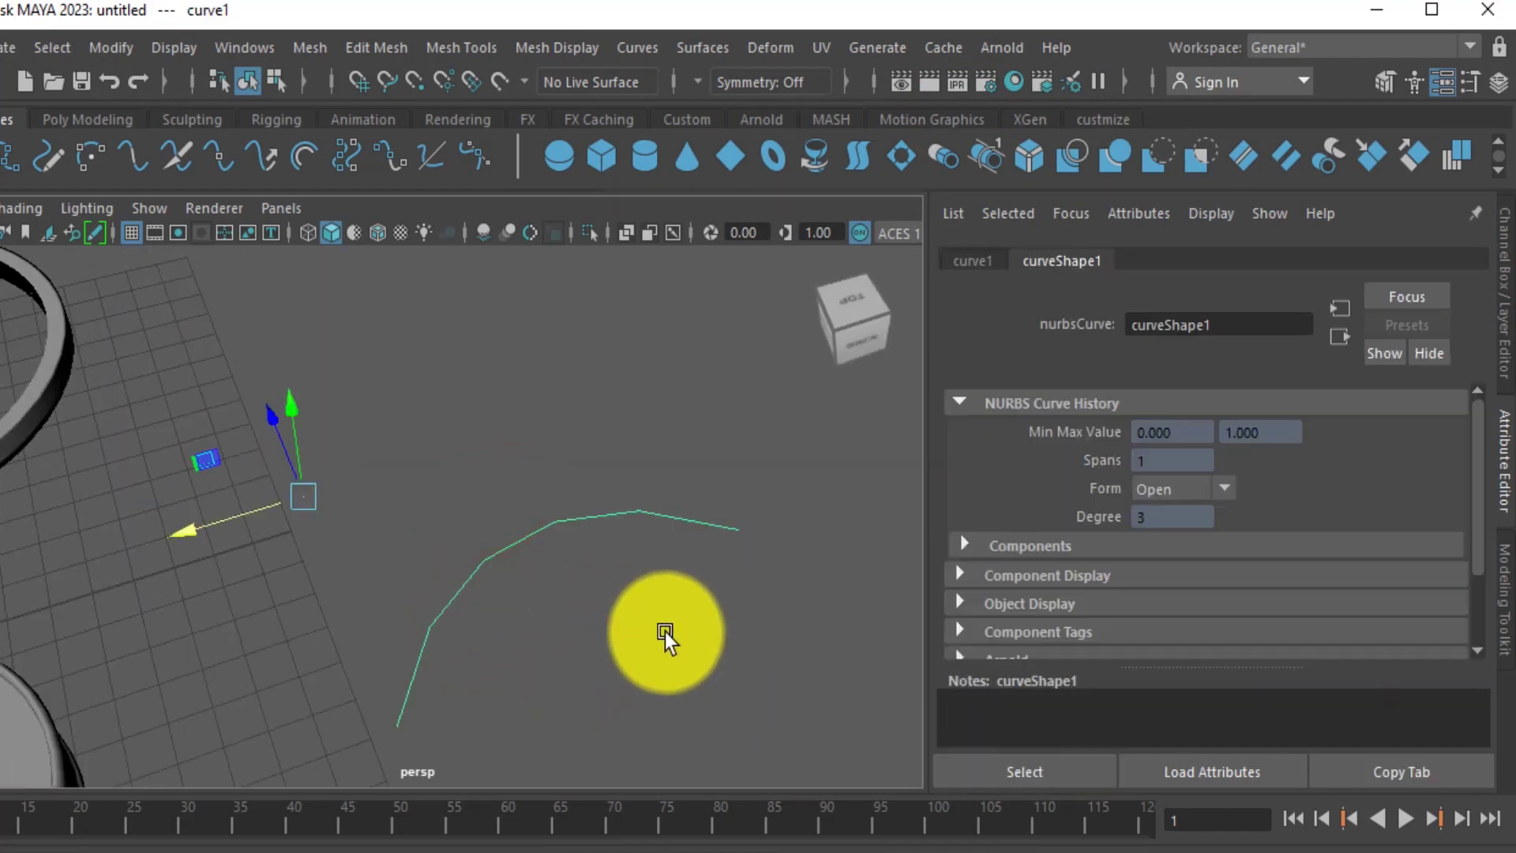
pyautogui.press('3')
pyautogui.click(653, 678)
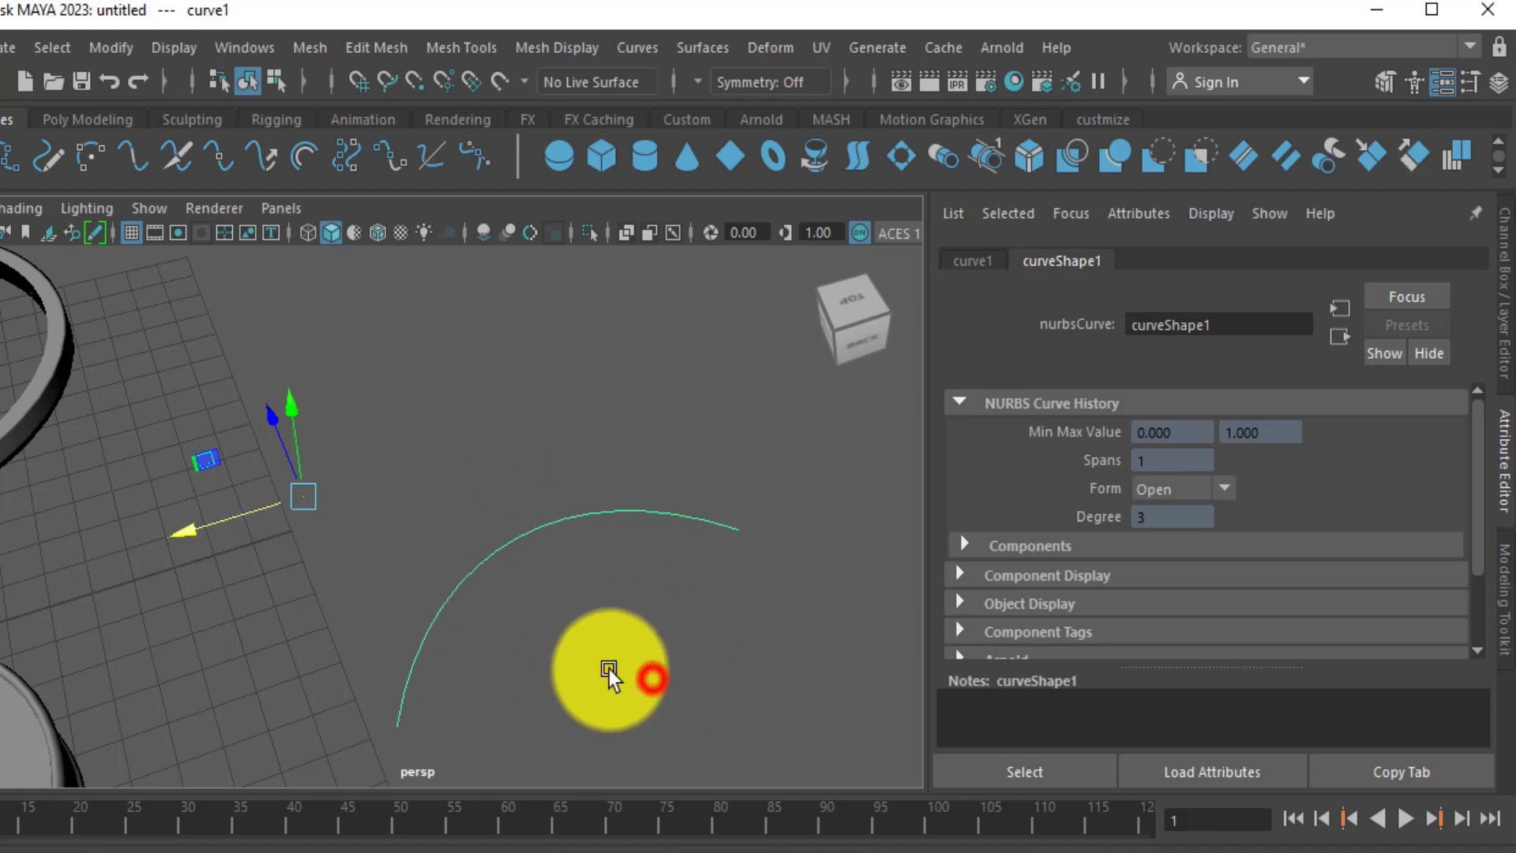
pyautogui.moveTo(477, 490); pyautogui.dragTo(564, 620)
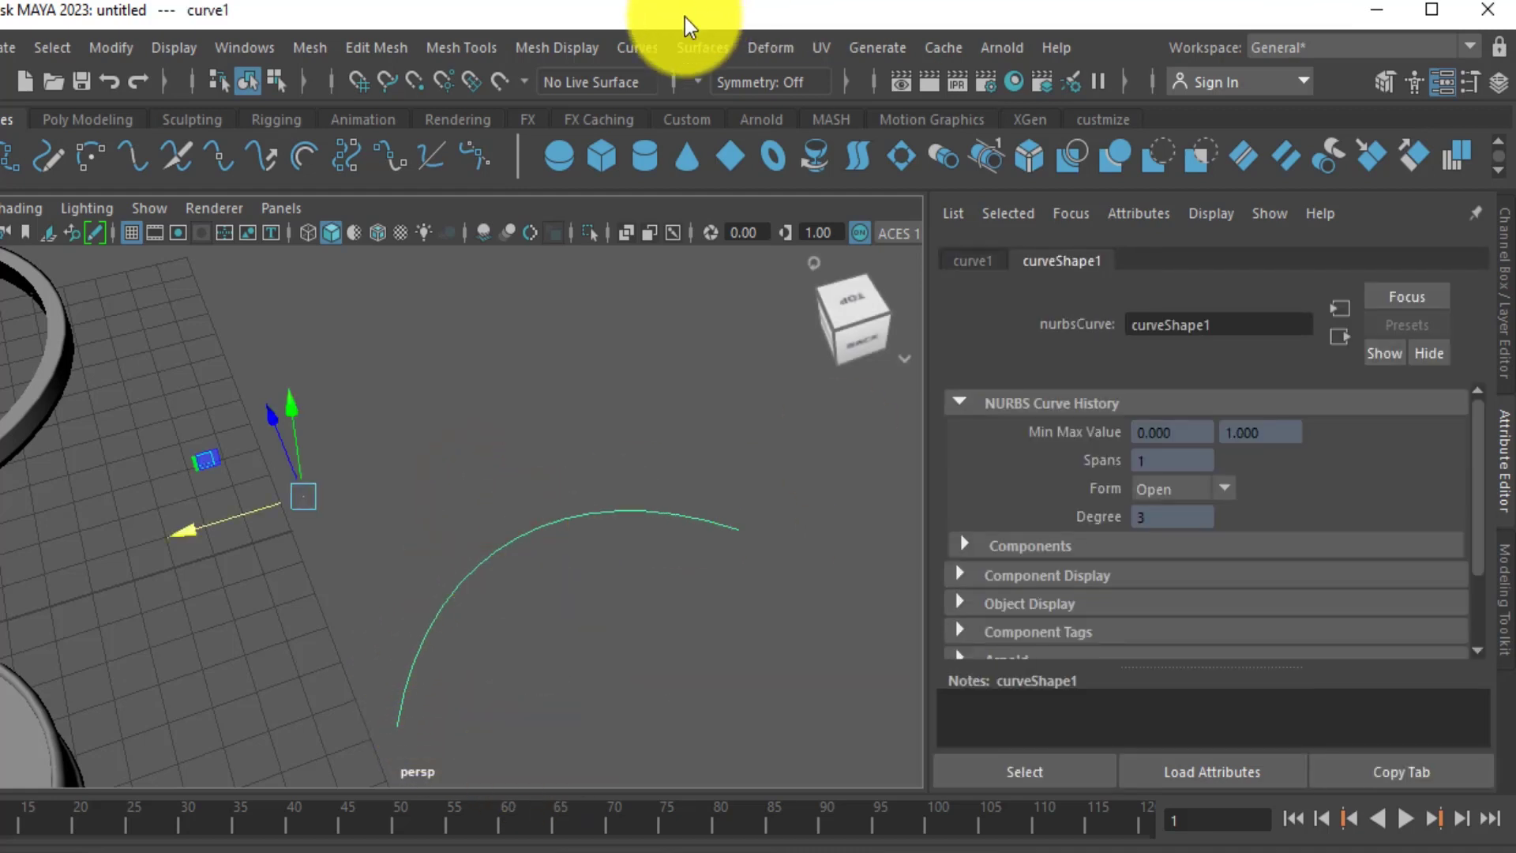
# Reselect the bent curve and apply Curl with a curl amount of 2 and a curl frequency of about 5.058.
pyautogui.click(631, 49)
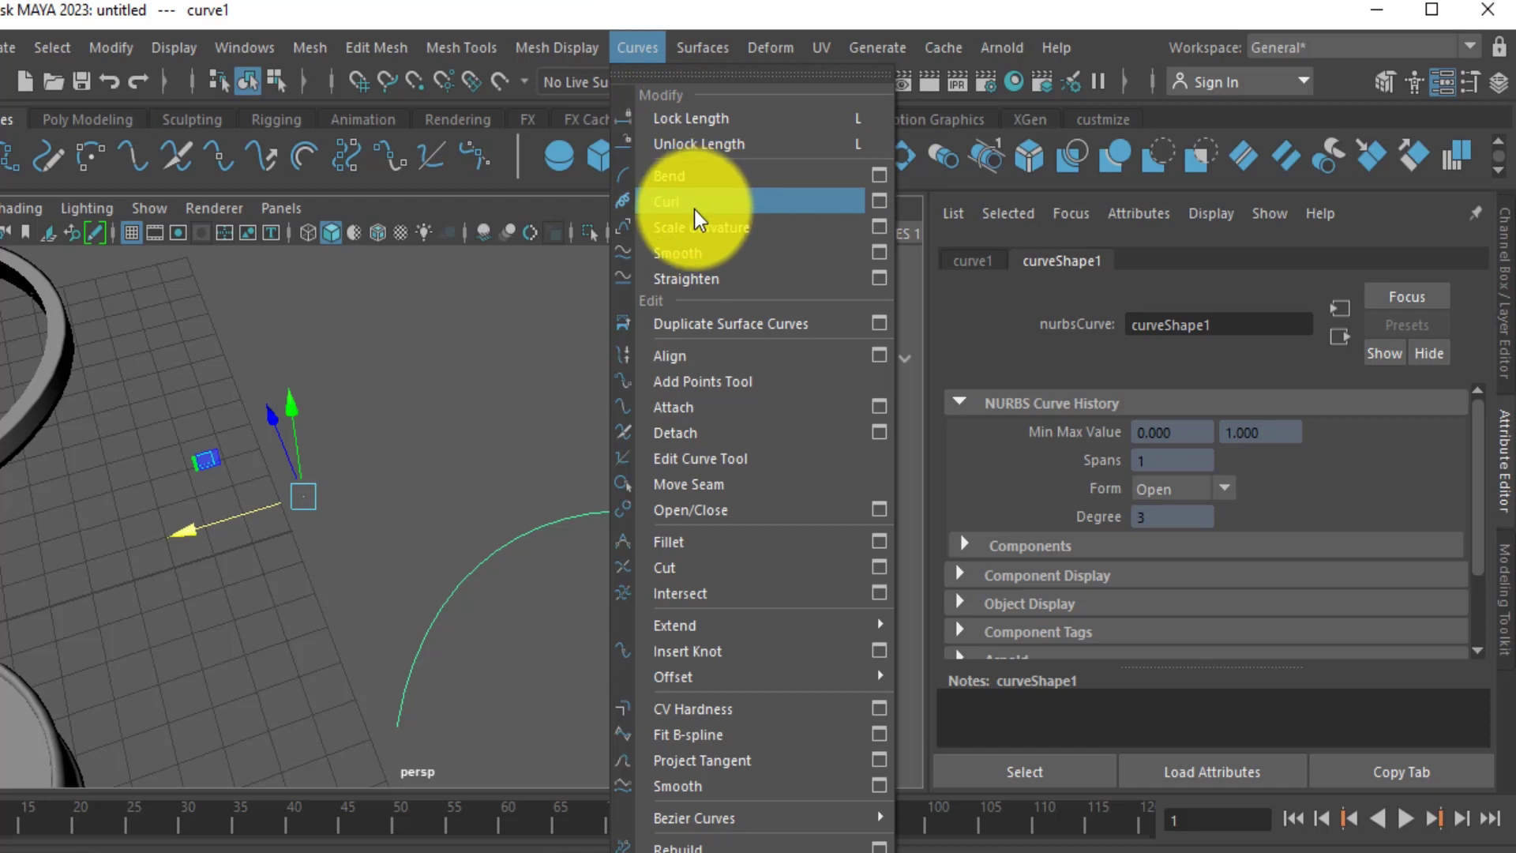
pyautogui.click(440, 497)
pyautogui.moveTo(429, 432); pyautogui.dragTo(546, 574)
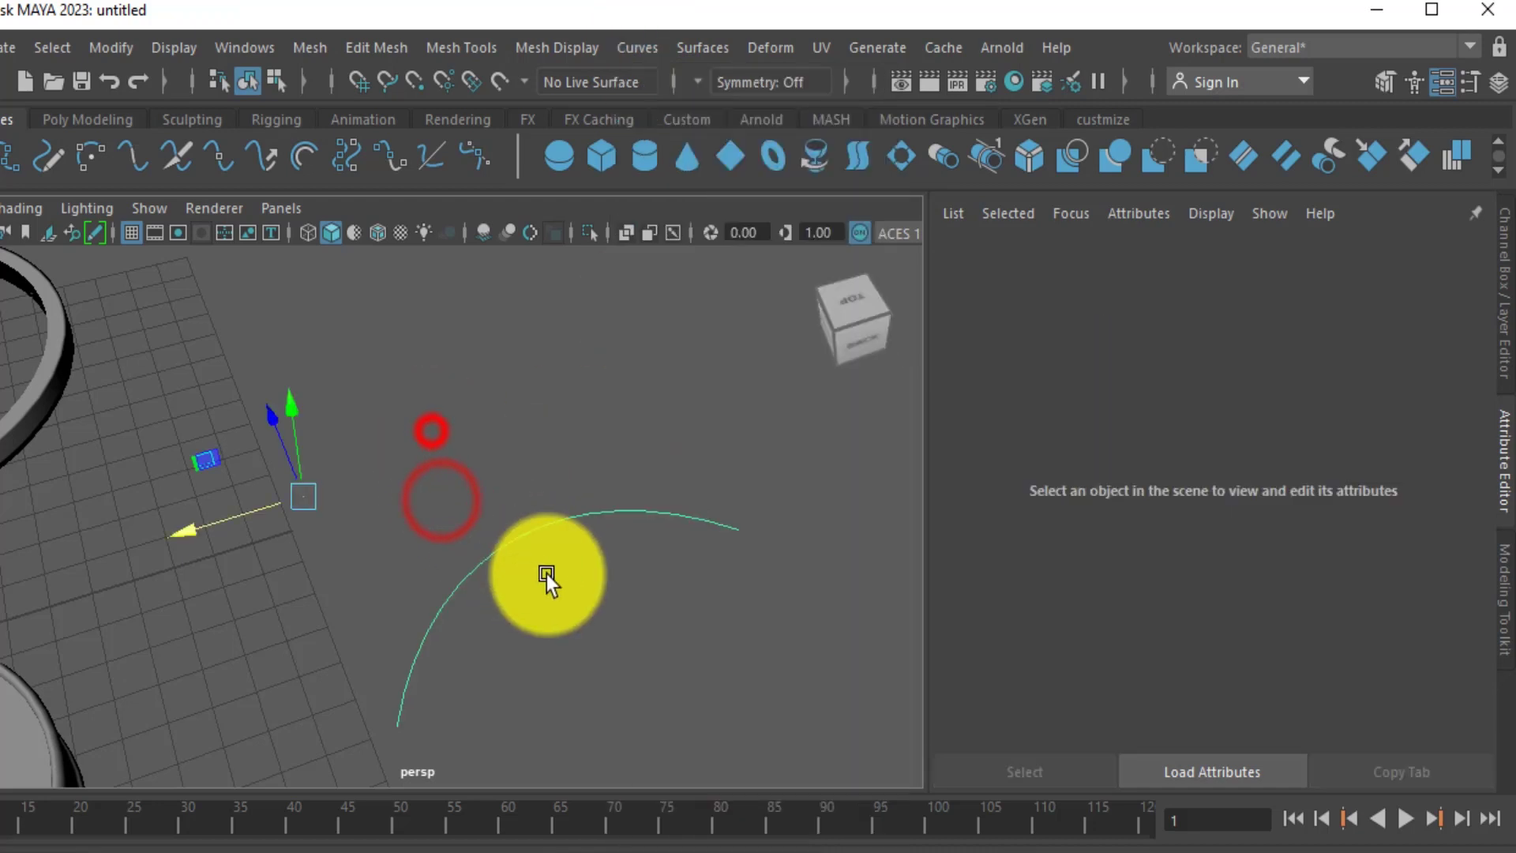
pyautogui.moveTo(452, 452); pyautogui.dragTo(500, 513)
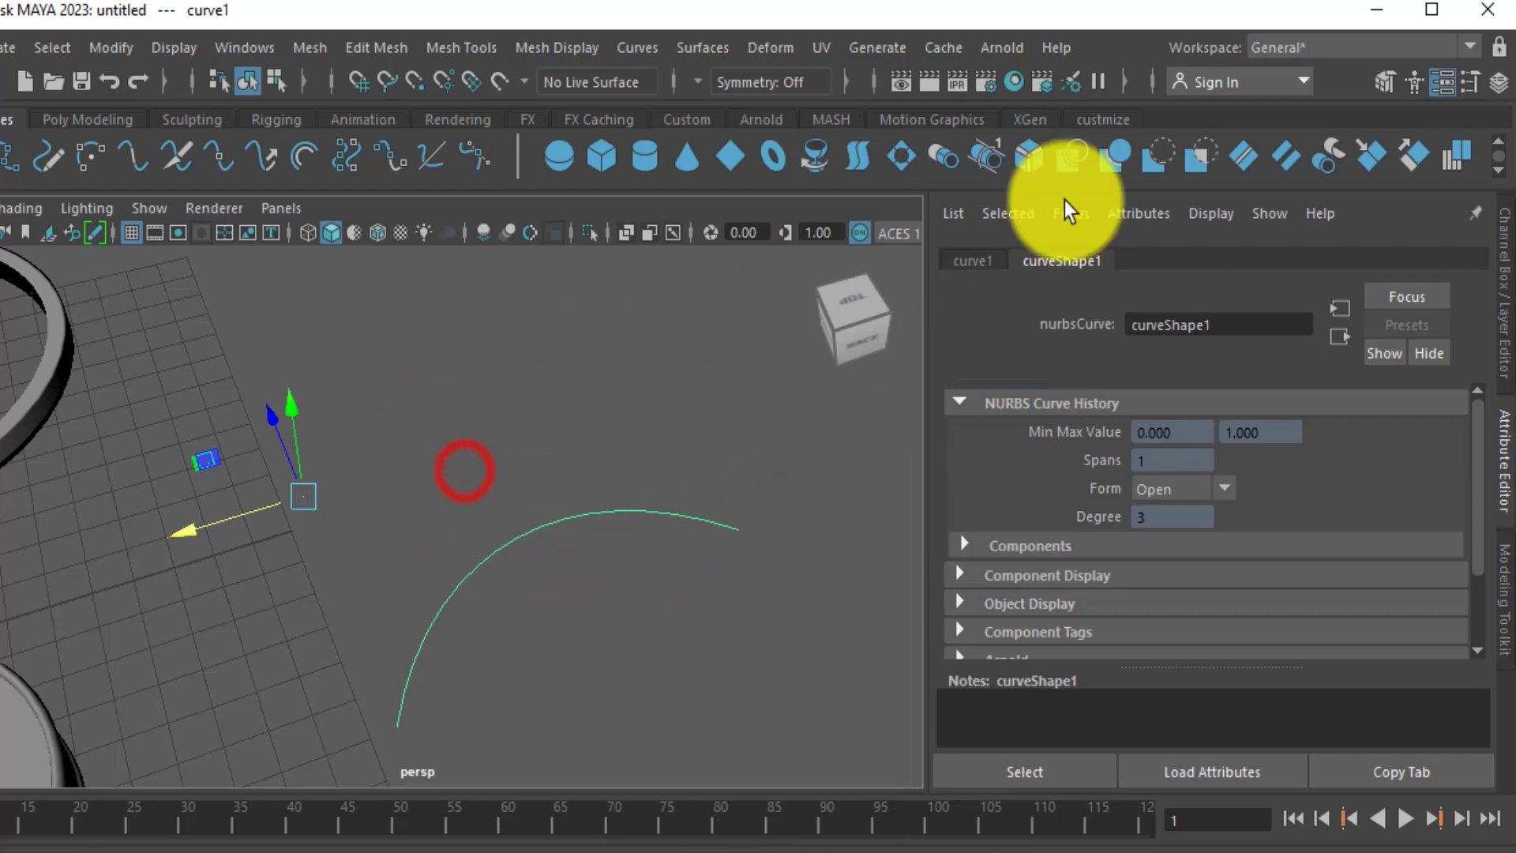
pyautogui.click(630, 52)
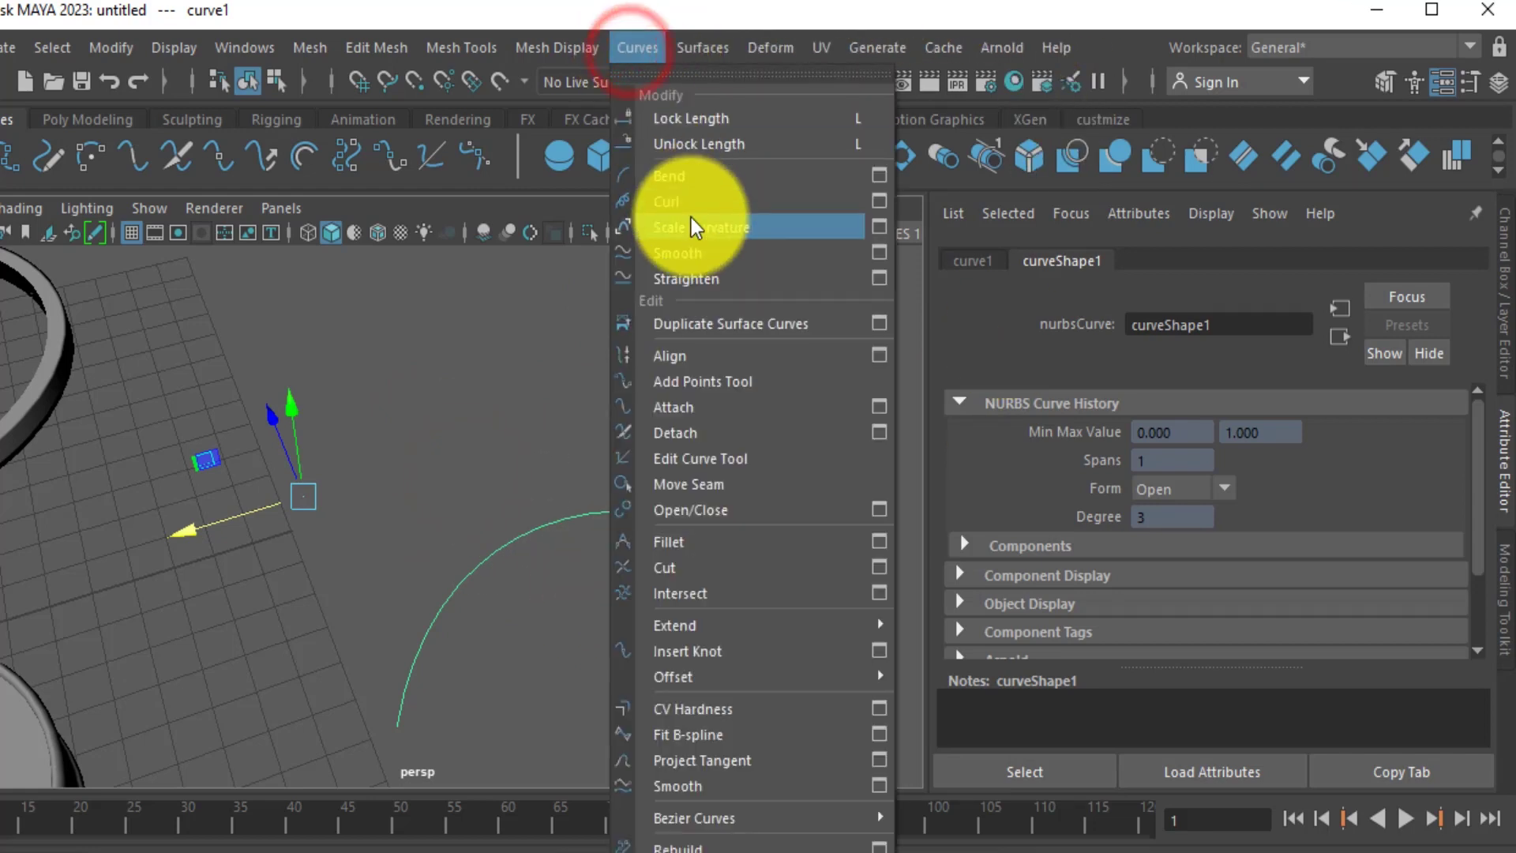
pyautogui.click(879, 200)
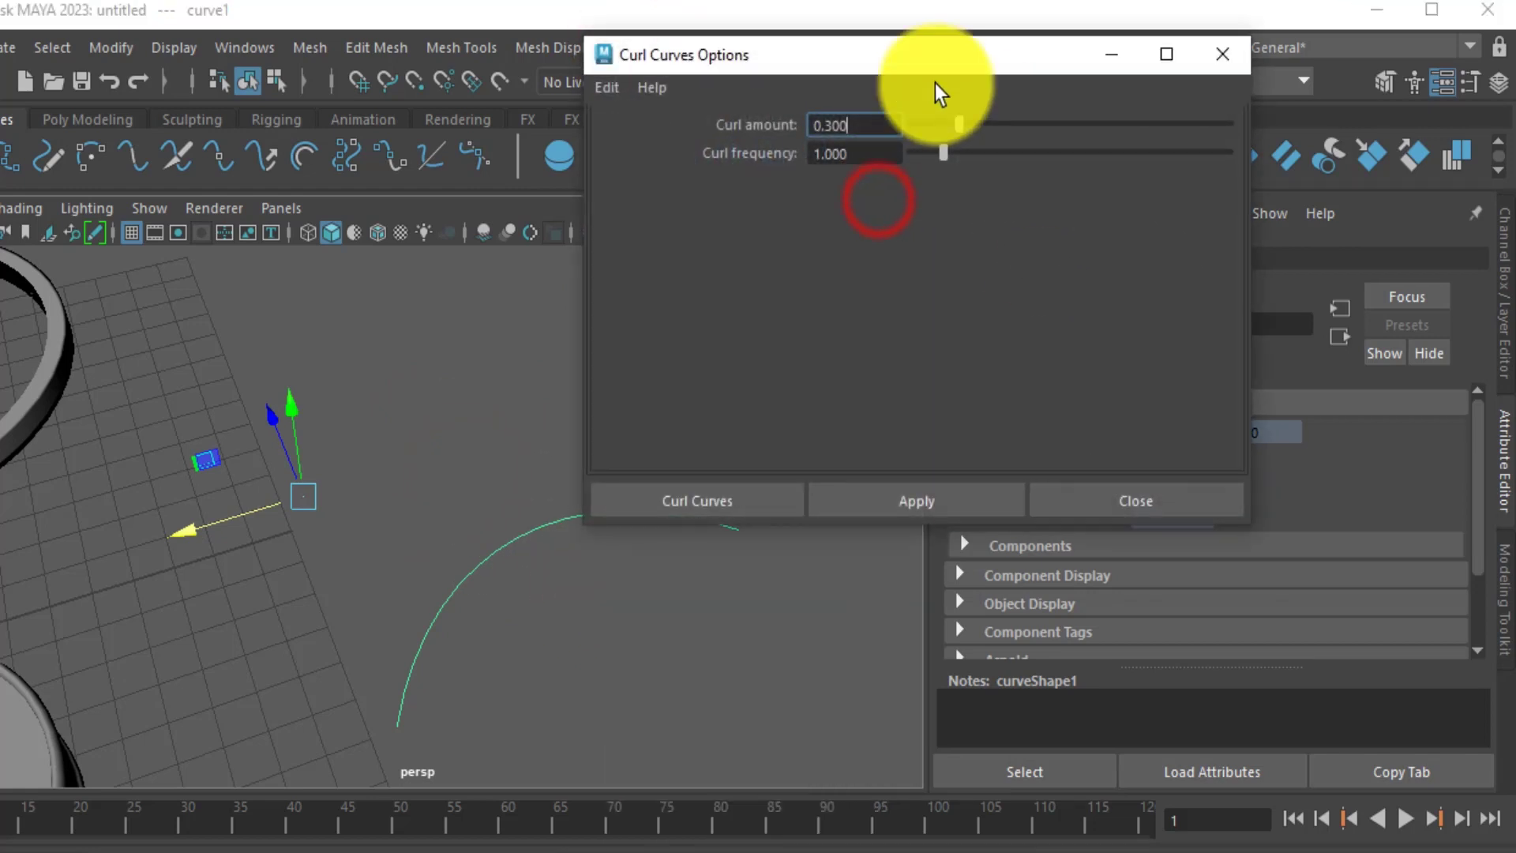
pyautogui.moveTo(913, 52); pyautogui.dragTo(1112, 78)
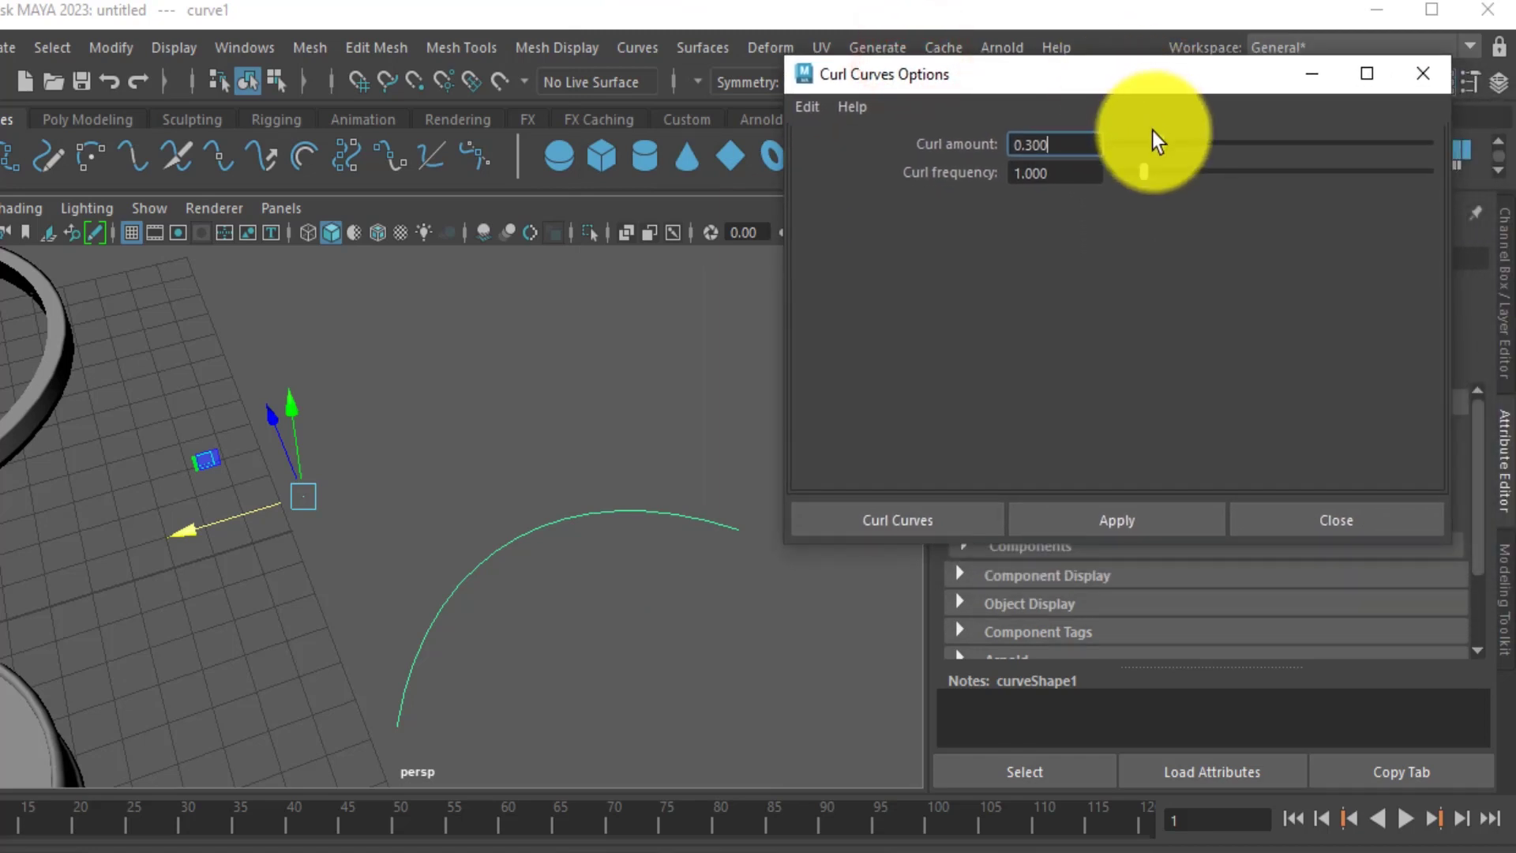
pyautogui.moveTo(1158, 144); pyautogui.dragTo(1430, 147)
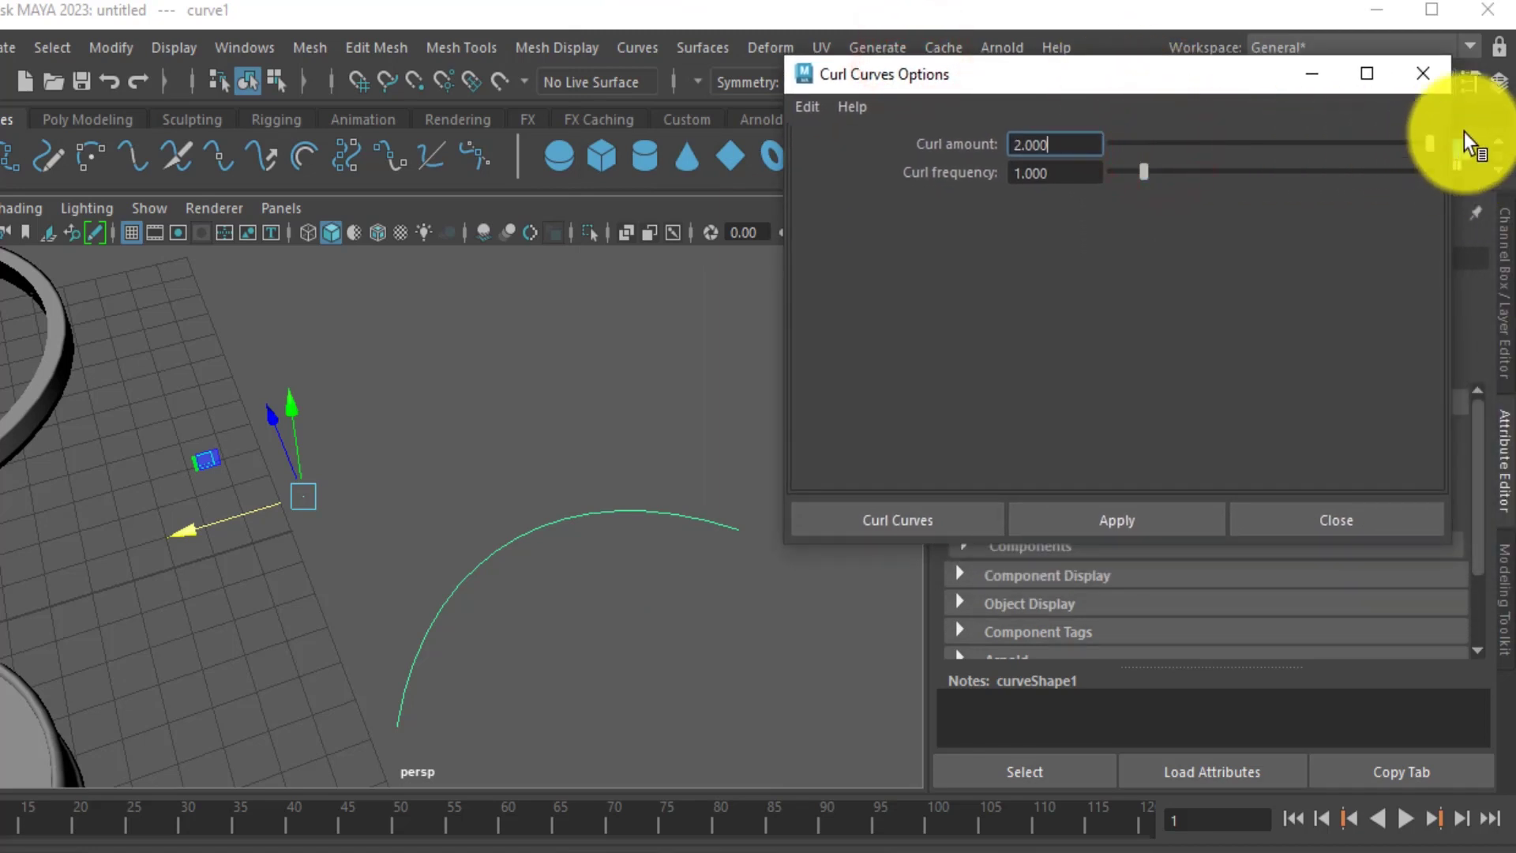
pyautogui.moveTo(1146, 170); pyautogui.dragTo(1272, 172)
pyautogui.click(1116, 513)
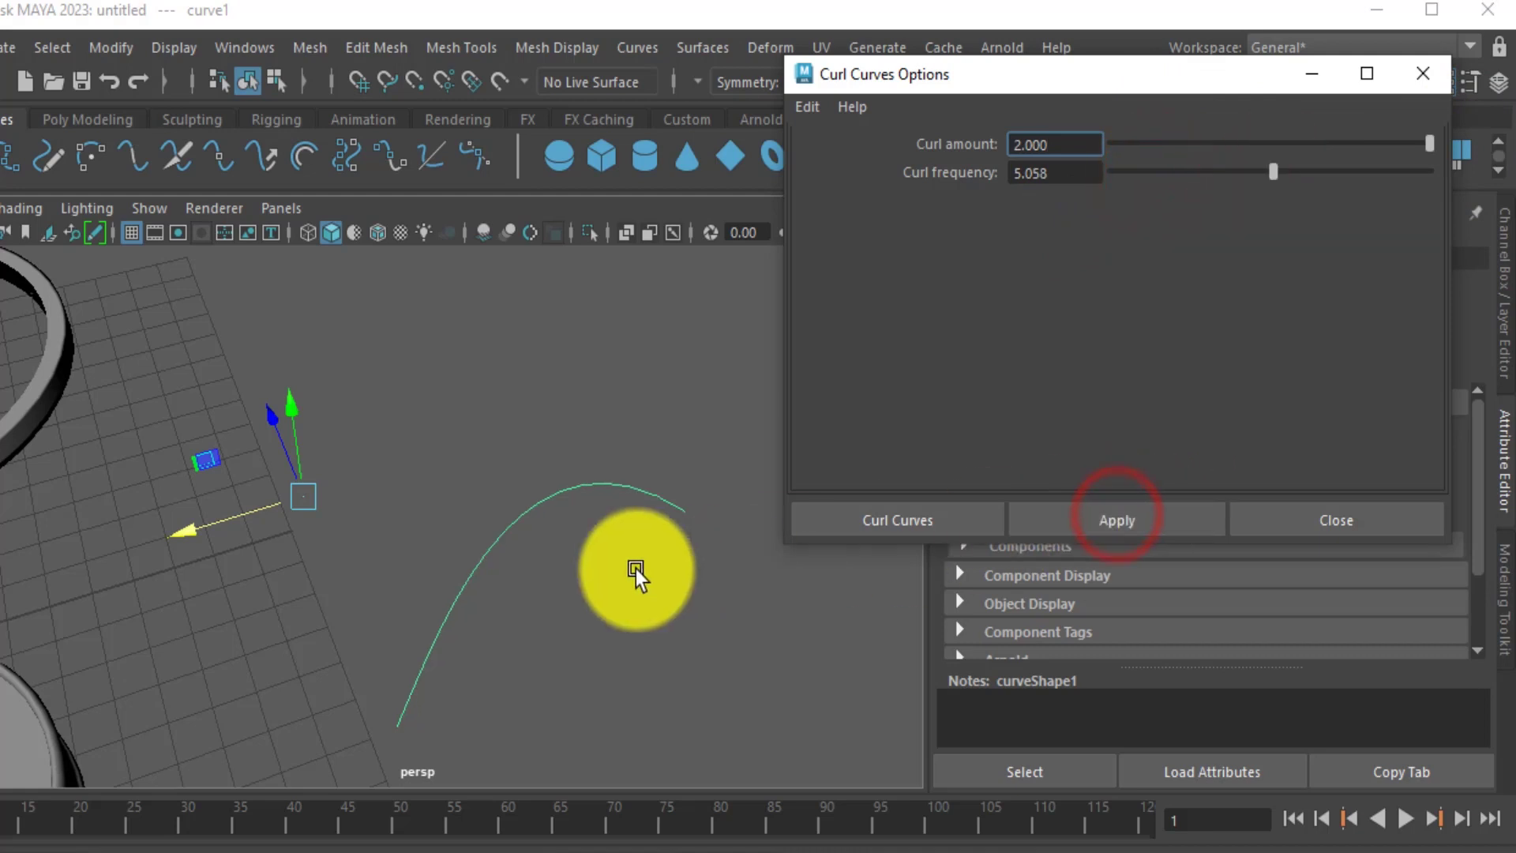
# Set the curl amount to 20 and the curl frequency to 10, and apply the curl to the curve again.
pyautogui.keyDown('alt'); pyautogui.moveTo(614, 520); pyautogui.dragTo(346, 504); pyautogui.keyUp('alt')
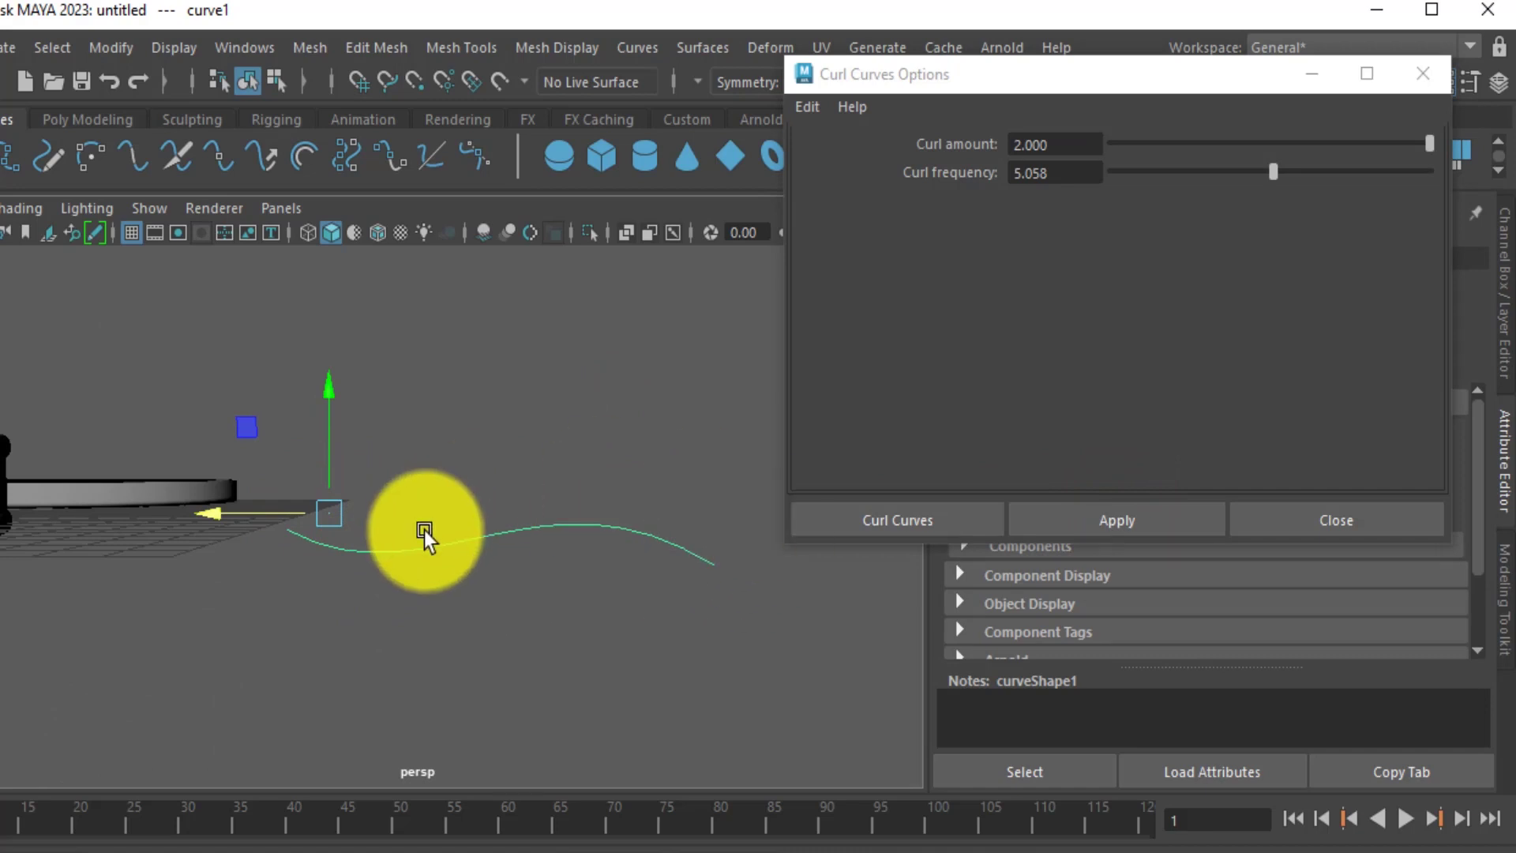
pyautogui.keyDown('alt'); pyautogui.moveTo(433, 550); pyautogui.dragTo(462, 599); pyautogui.keyUp('alt')
pyautogui.moveTo(1273, 169); pyautogui.dragTo(1456, 182)
pyautogui.click(1076, 148)
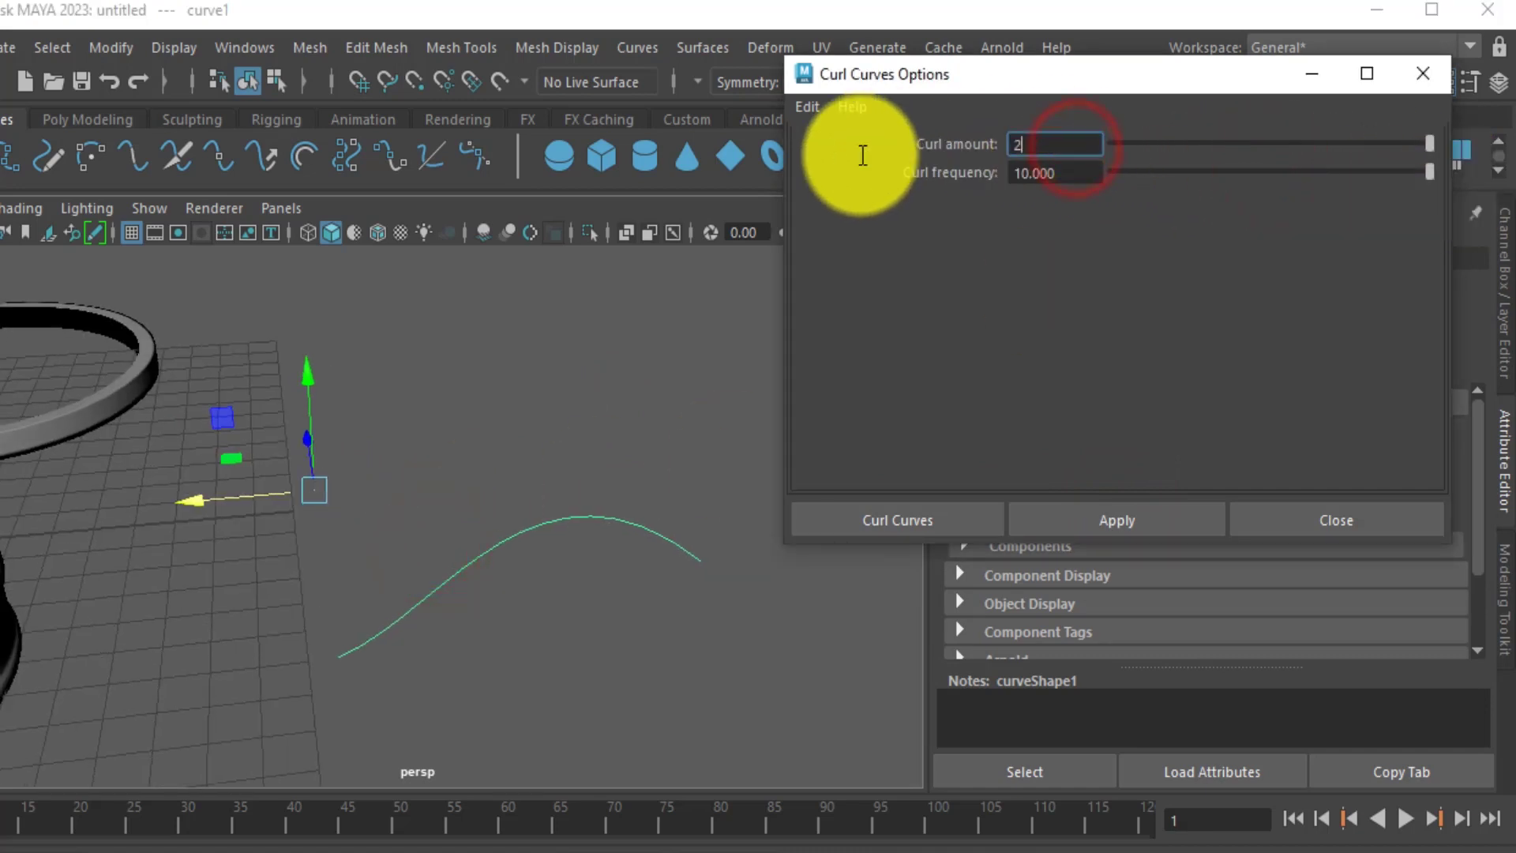
pyautogui.click(1114, 513)
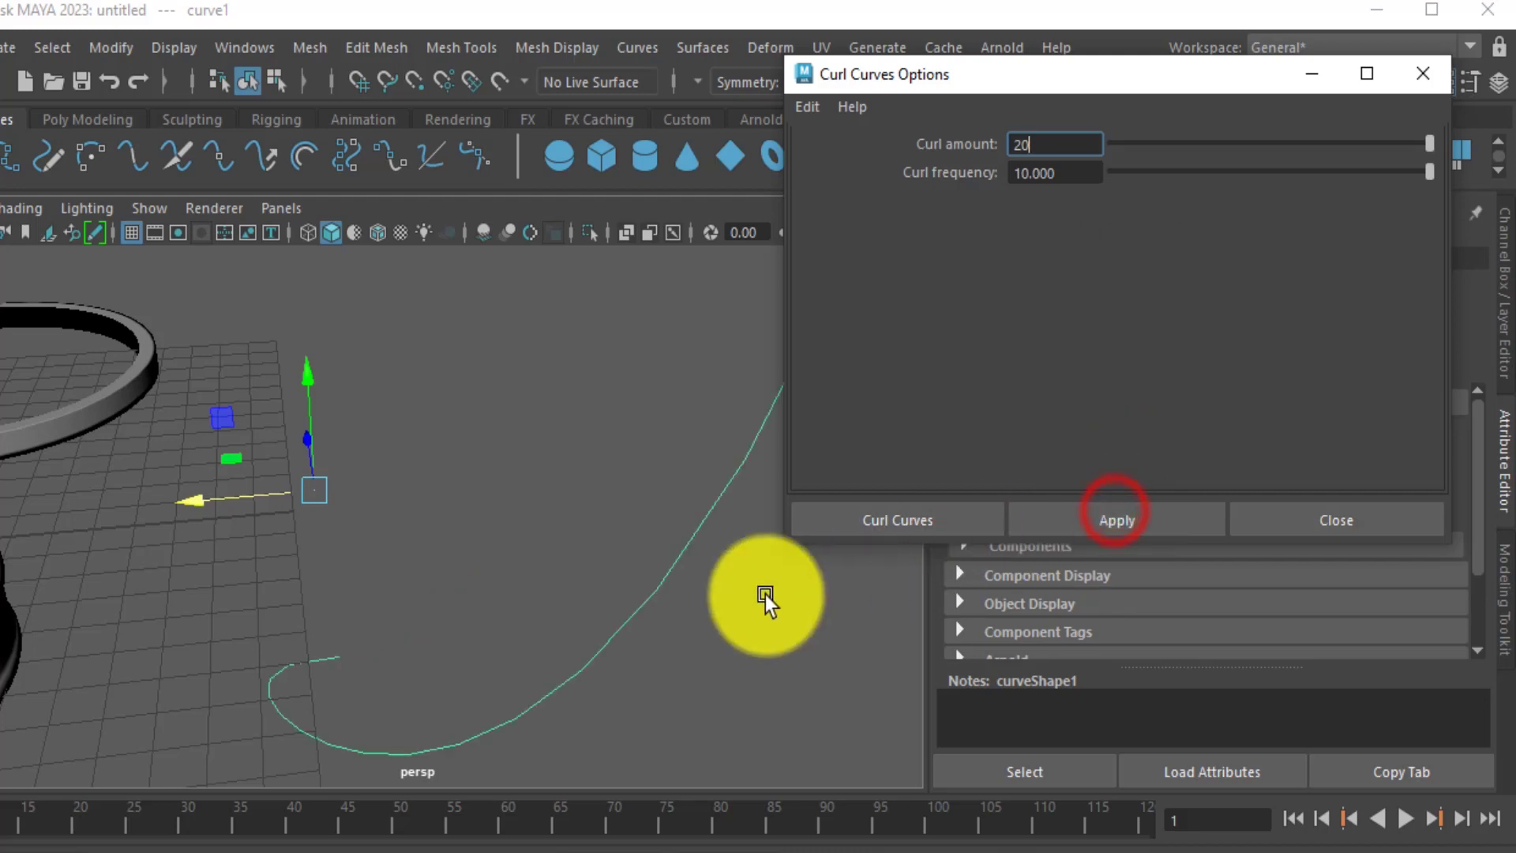
# Reduce the curl frequency to about 2.879 and apply the curl to the curve.
pyautogui.keyDown('alt'); pyautogui.moveTo(723, 465); pyautogui.dragTo(476, 551, button='middle'); pyautogui.keyUp('alt')
pyautogui.scroll(-10, 476, 551)
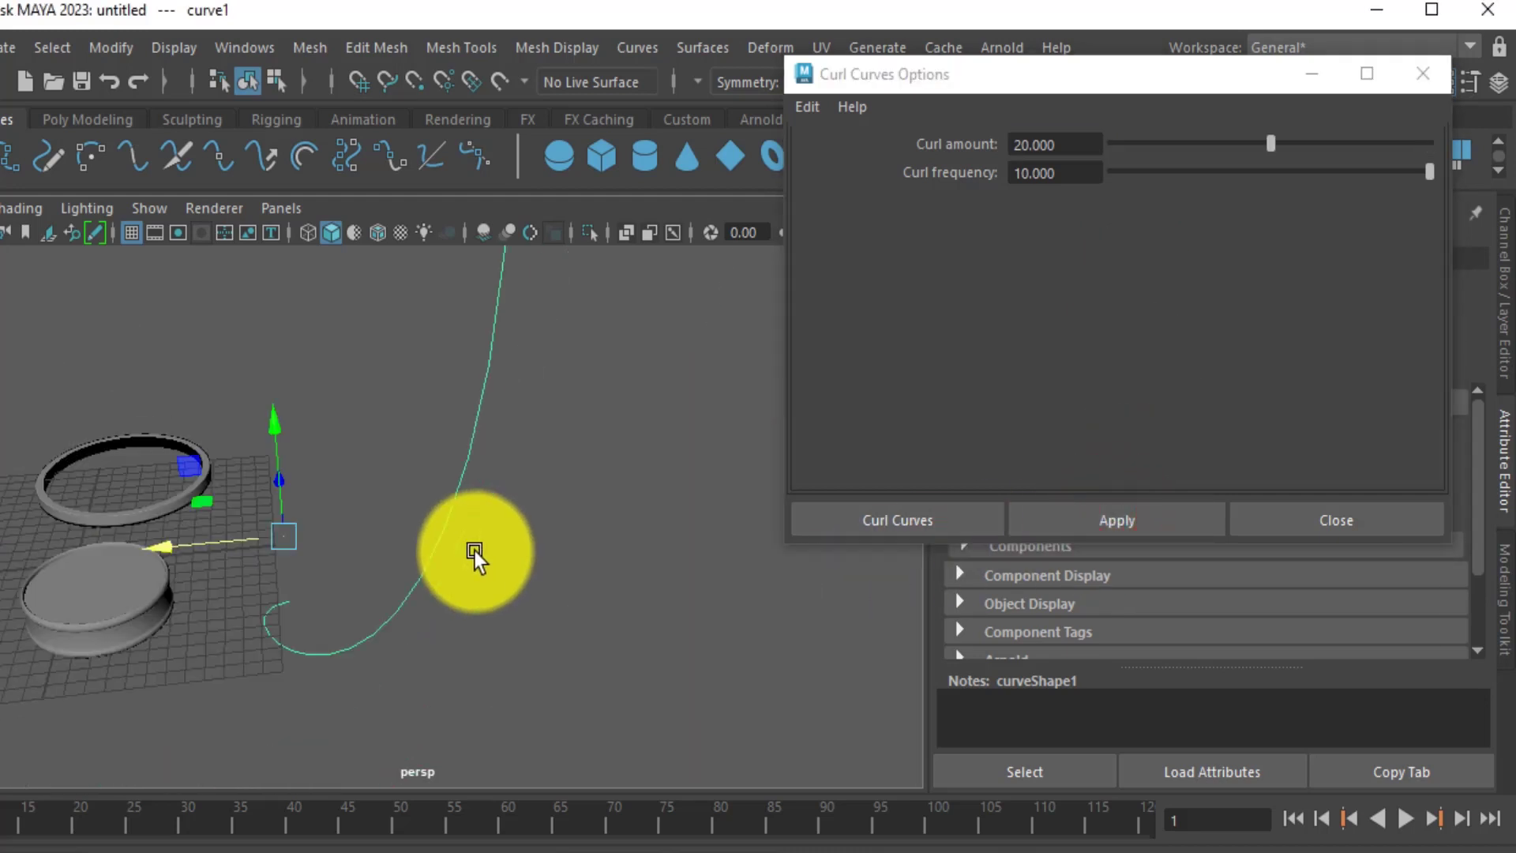
pyautogui.scroll(-2, 476, 543)
pyautogui.keyDown('alt'); pyautogui.moveTo(487, 508); pyautogui.dragTo(382, 490); pyautogui.keyUp('alt')
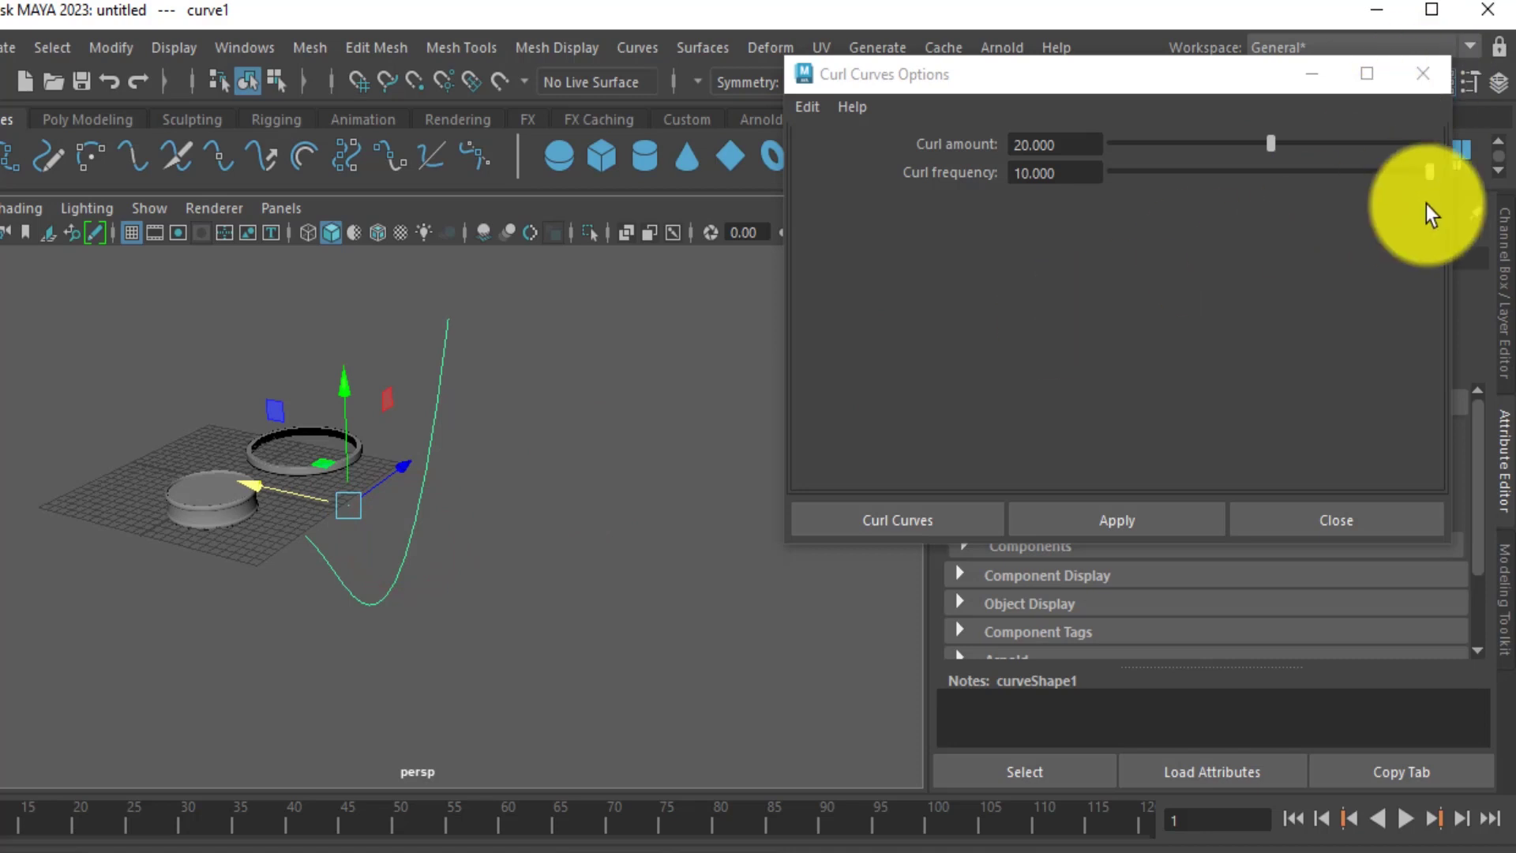
pyautogui.moveTo(1396, 175); pyautogui.dragTo(1201, 198)
pyautogui.click(1144, 521)
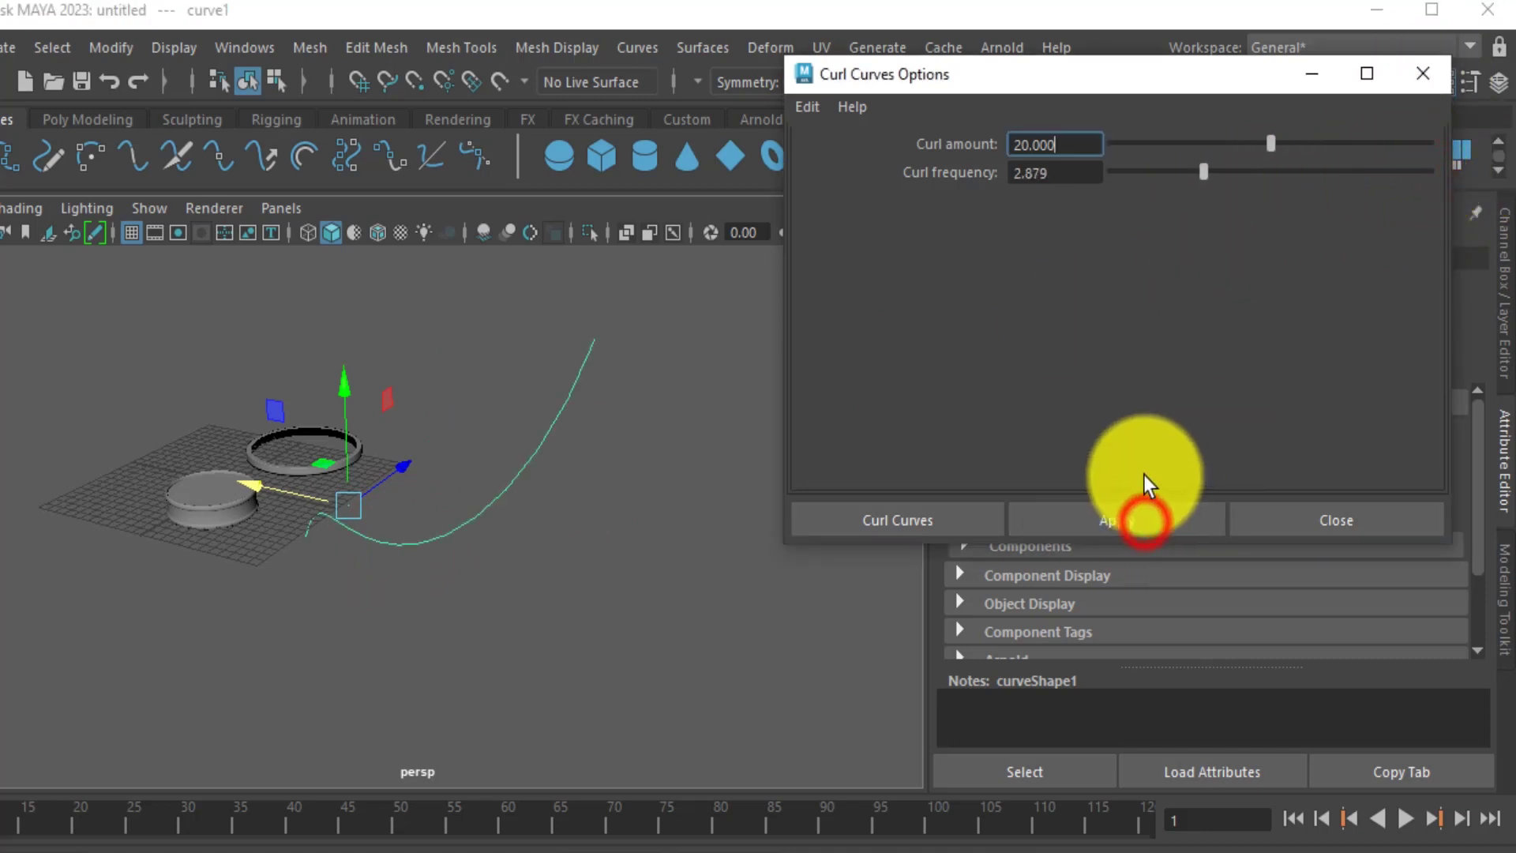
# Set the curl frequency to 0 and apply the curl to the curve.
pyautogui.moveTo(521, 589)
pyautogui.keyDown('alt'); pyautogui.mouseDown()
pyautogui.moveTo(547, 666)
pyautogui.moveTo(501, 578)
pyautogui.mouseUp(); pyautogui.keyUp('alt')
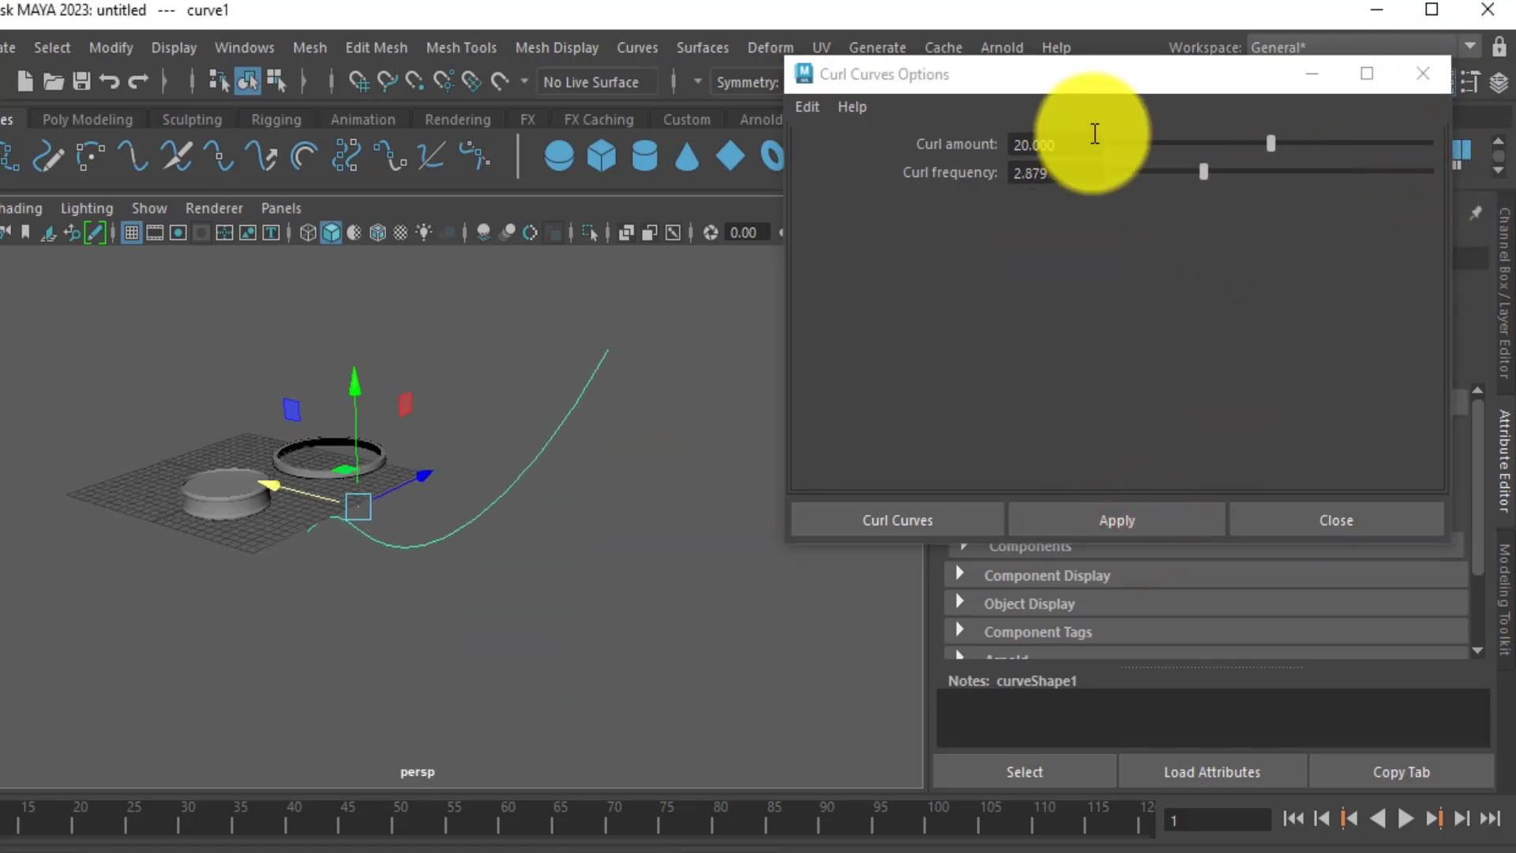
pyautogui.click(1118, 165)
pyautogui.click(1065, 519)
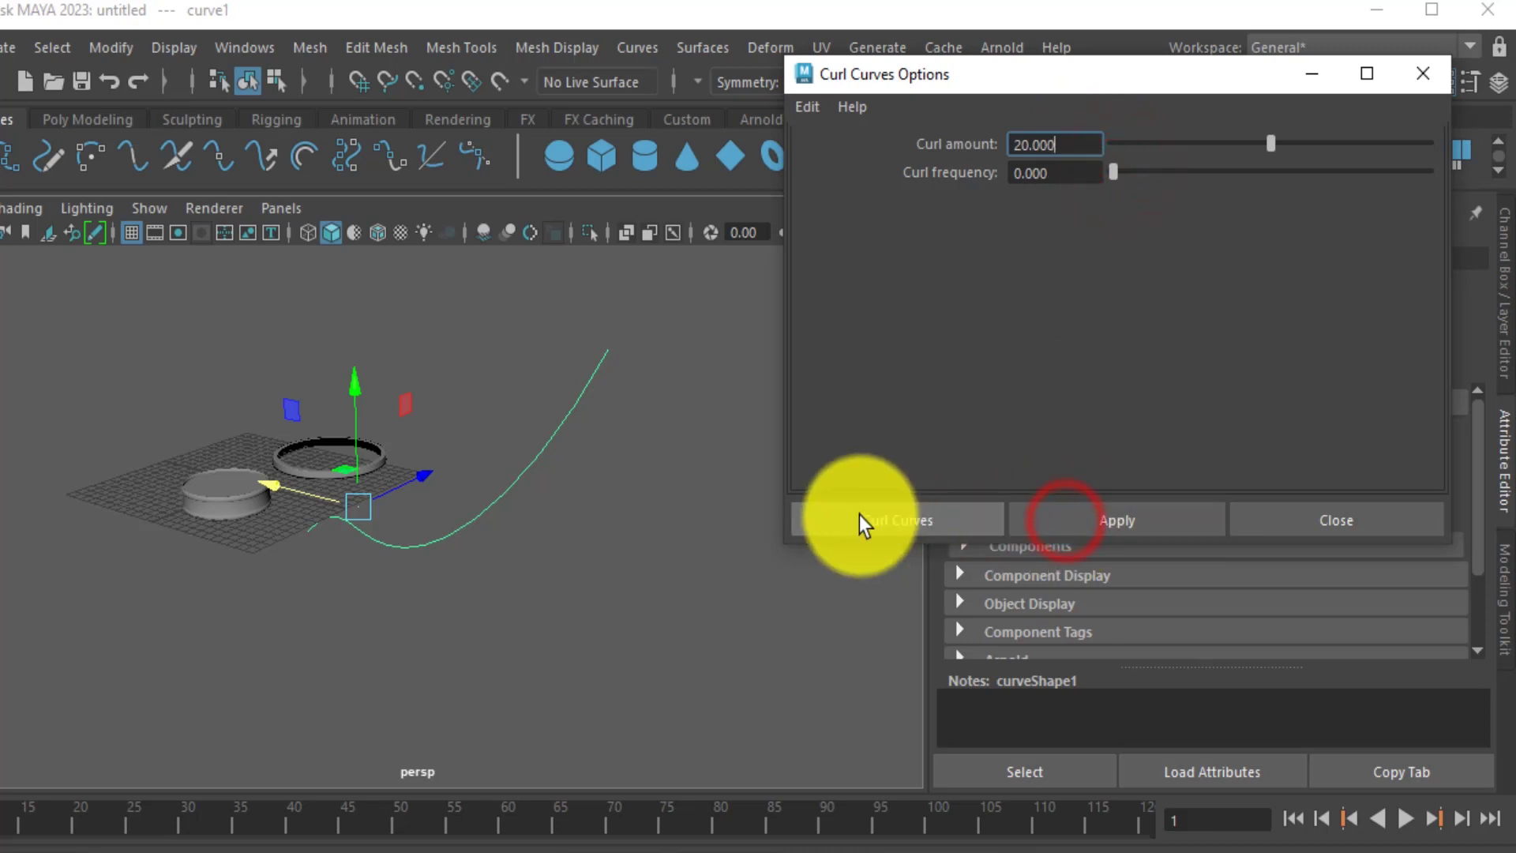
pyautogui.click(1140, 503)
# Raise the curl frequency to about 0.506 and apply the curl to the curve.
pyautogui.keyDown('alt'); pyautogui.moveTo(622, 533); pyautogui.dragTo(647, 546); pyautogui.keyUp('alt')
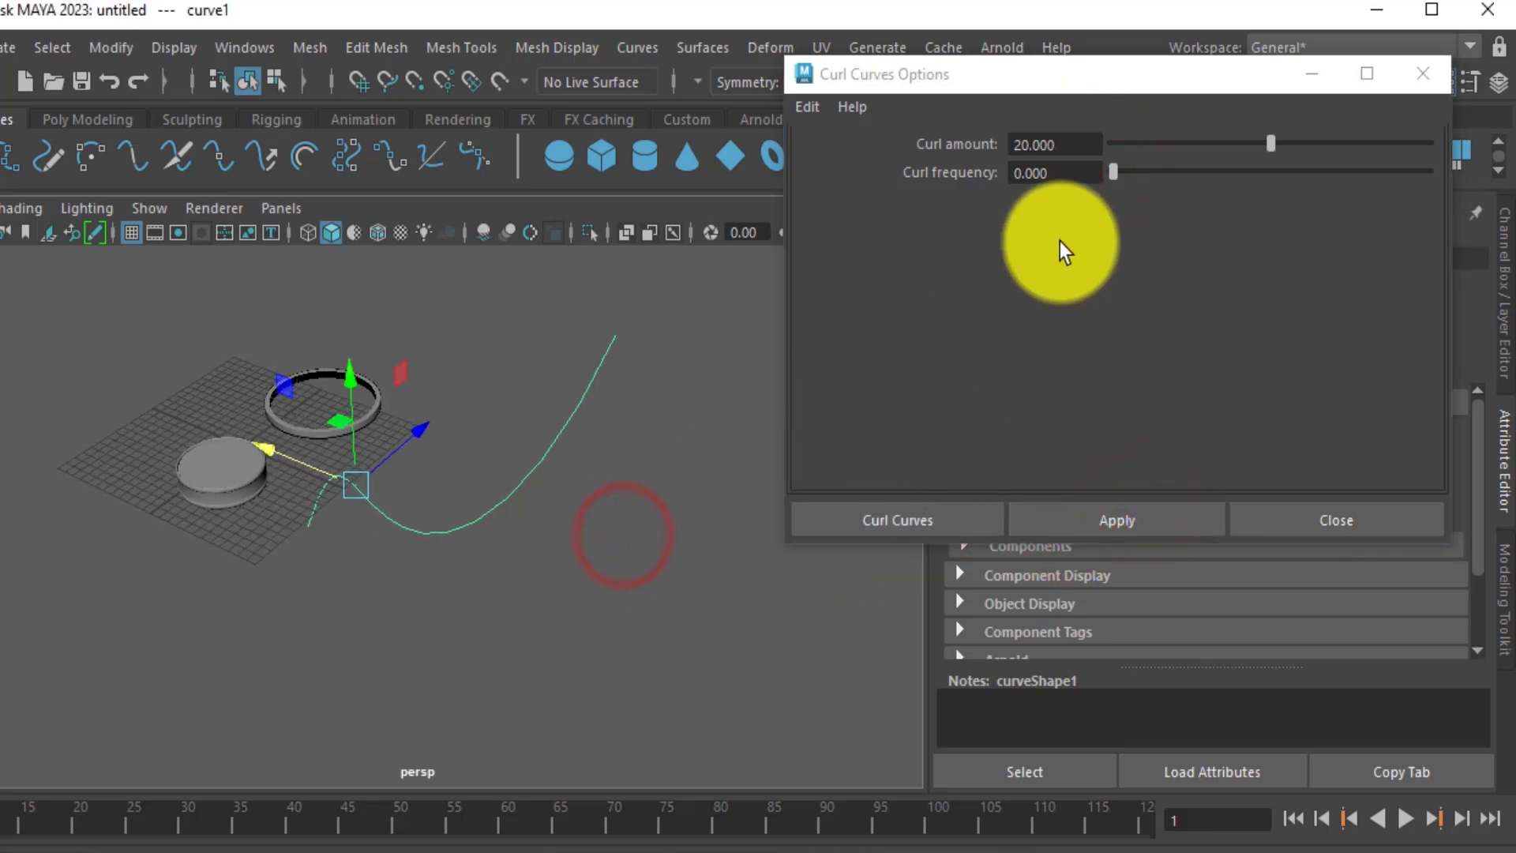
pyautogui.moveTo(1113, 170); pyautogui.dragTo(1128, 171)
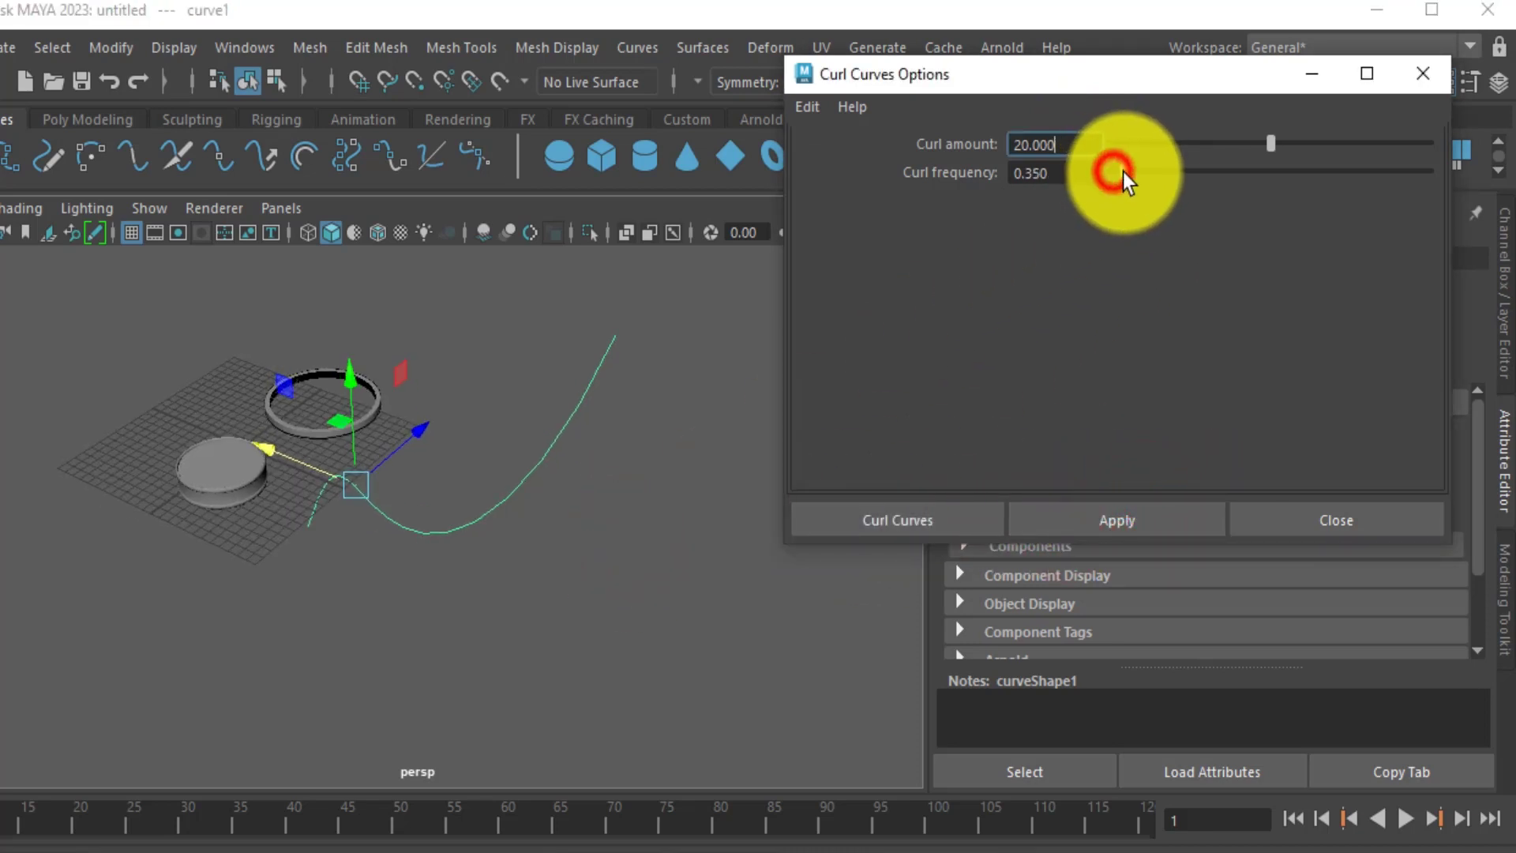
pyautogui.click(1066, 521)
# Set the curl amount to 1, apply the curl to the curve and close the Curl options.
pyautogui.keyDown('alt'); pyautogui.moveTo(479, 589); pyautogui.dragTo(499, 505); pyautogui.keyUp('alt')
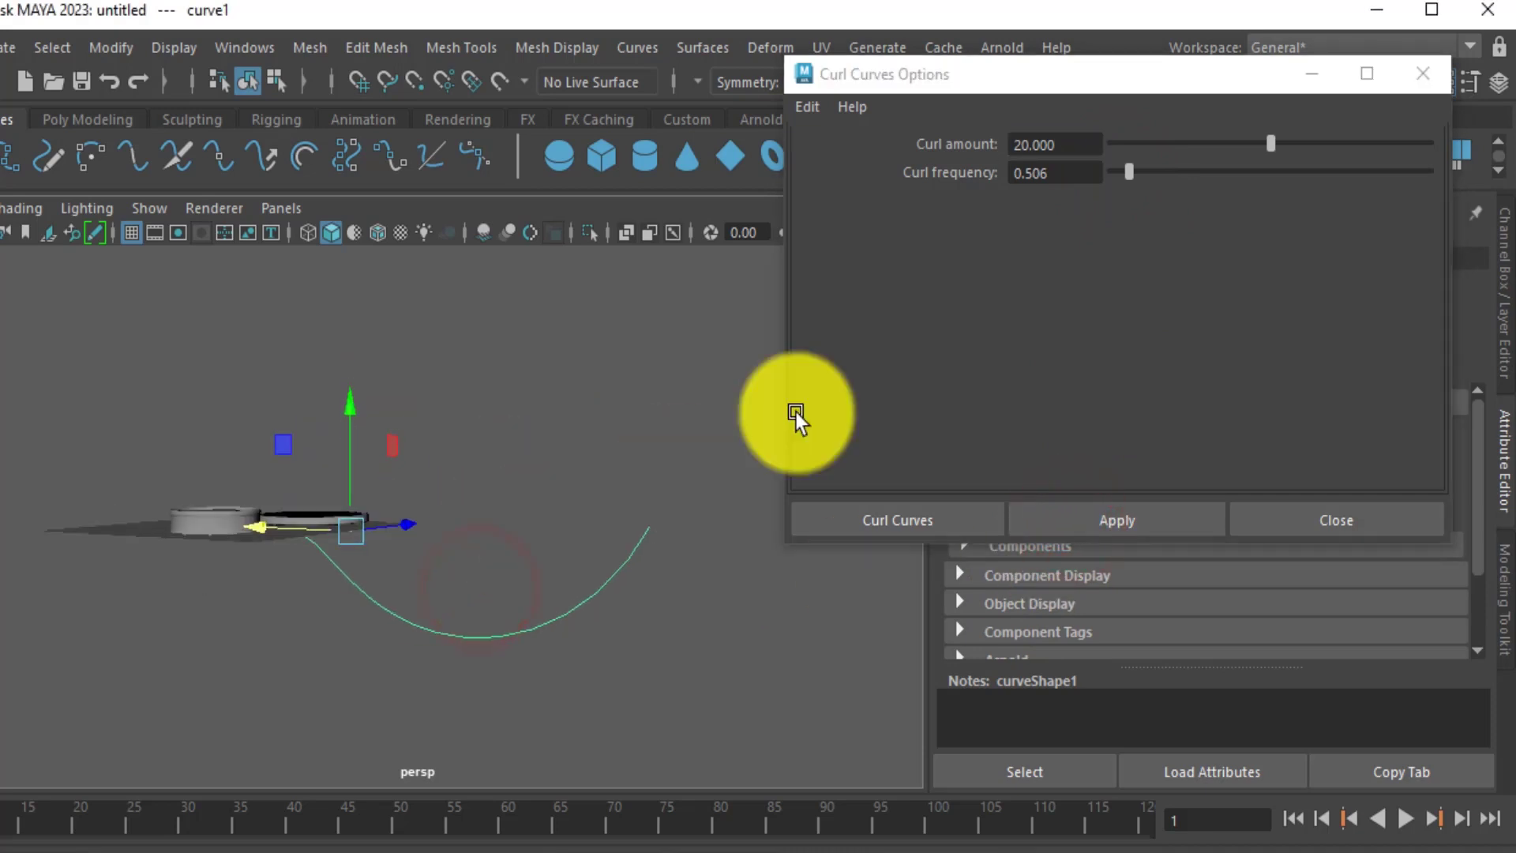
pyautogui.click(1079, 145)
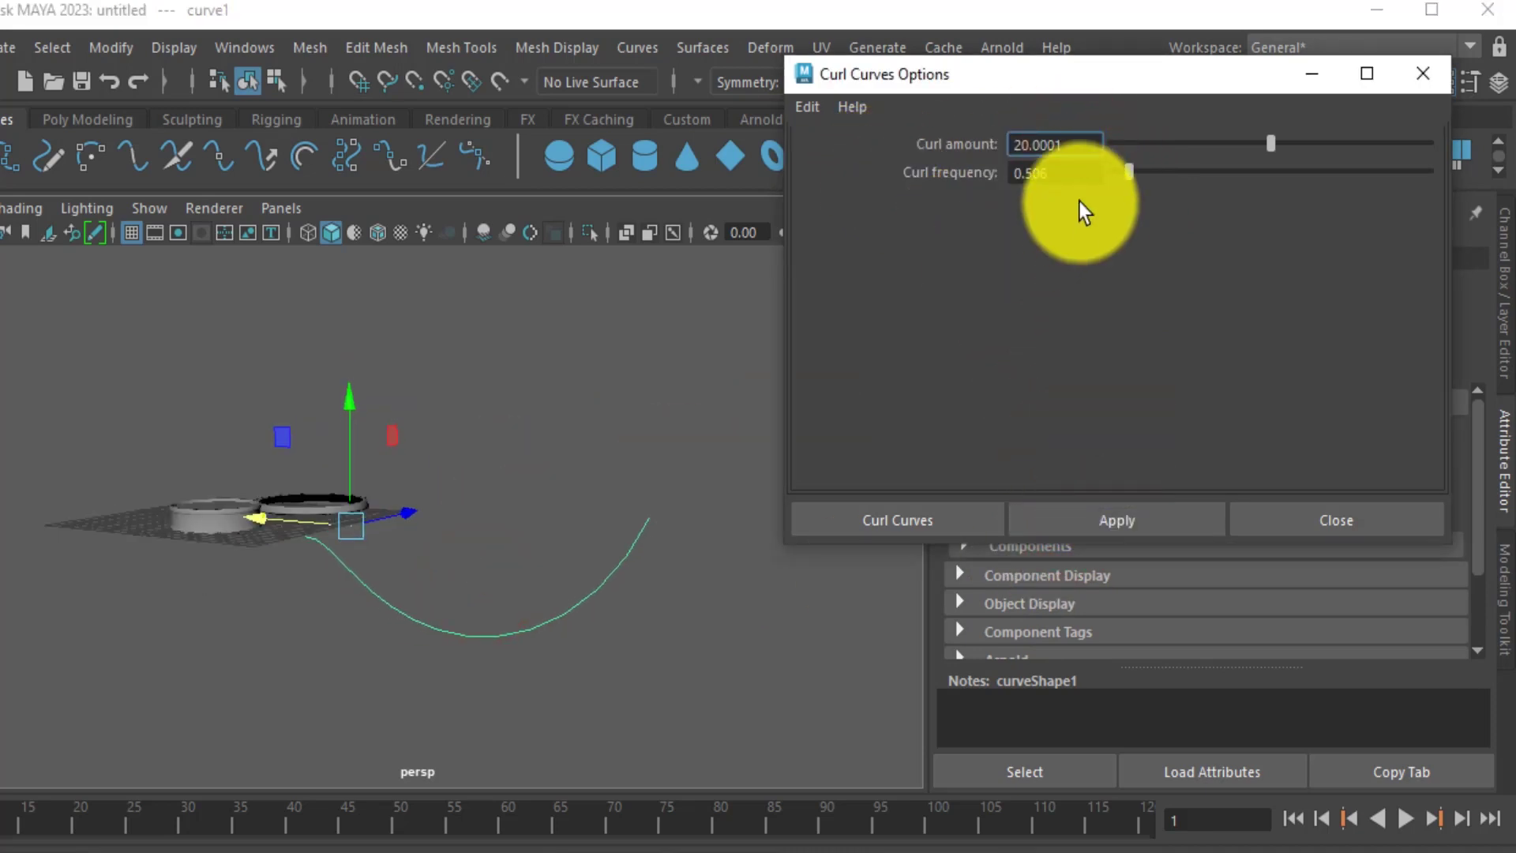
pyautogui.moveTo(1084, 151); pyautogui.dragTo(903, 169)
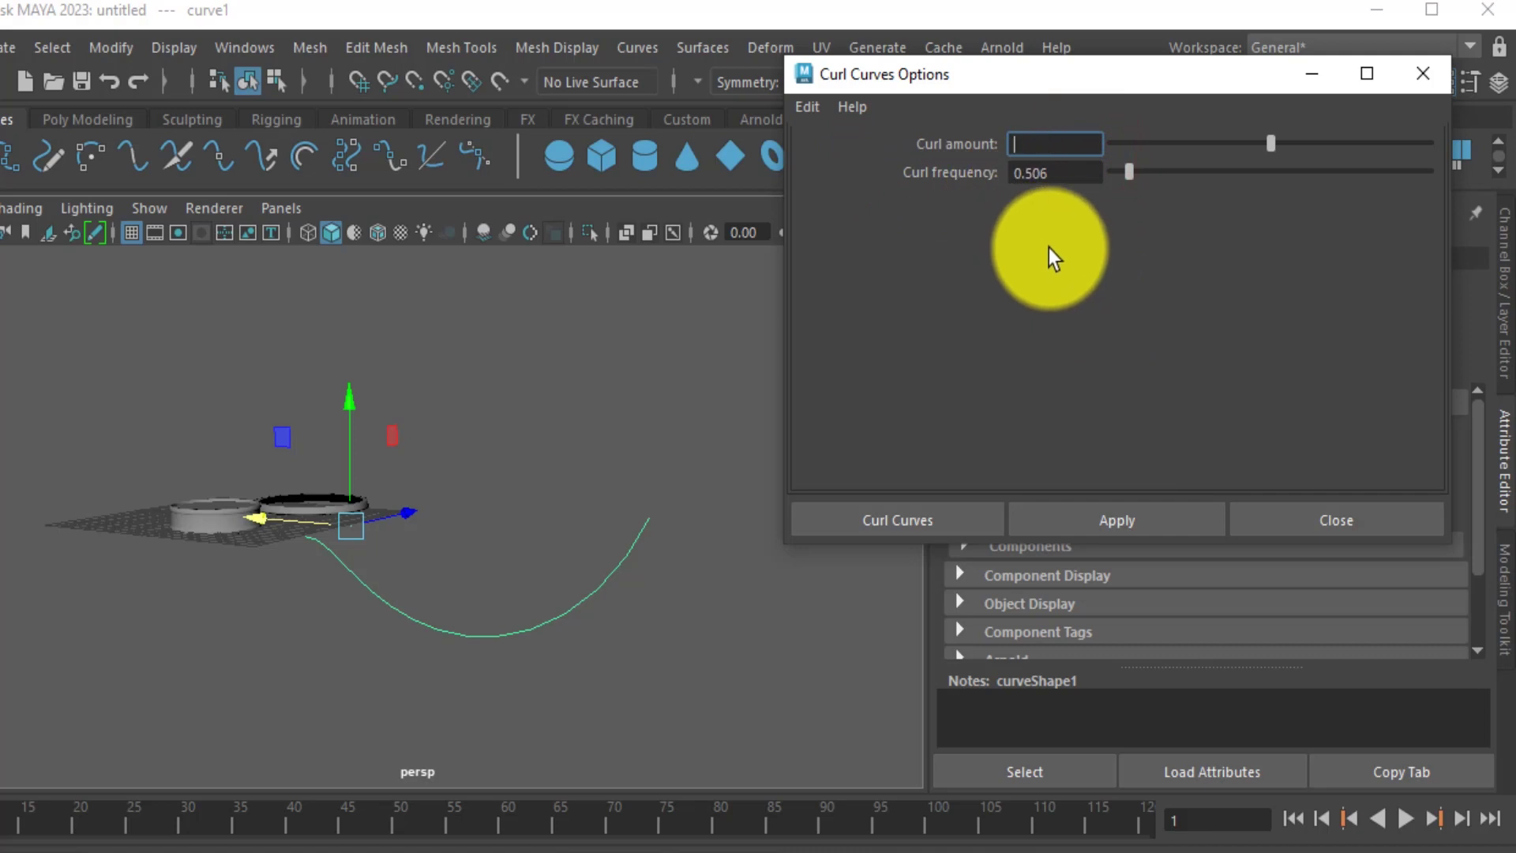
pyautogui.write('1')
pyautogui.click(1117, 521)
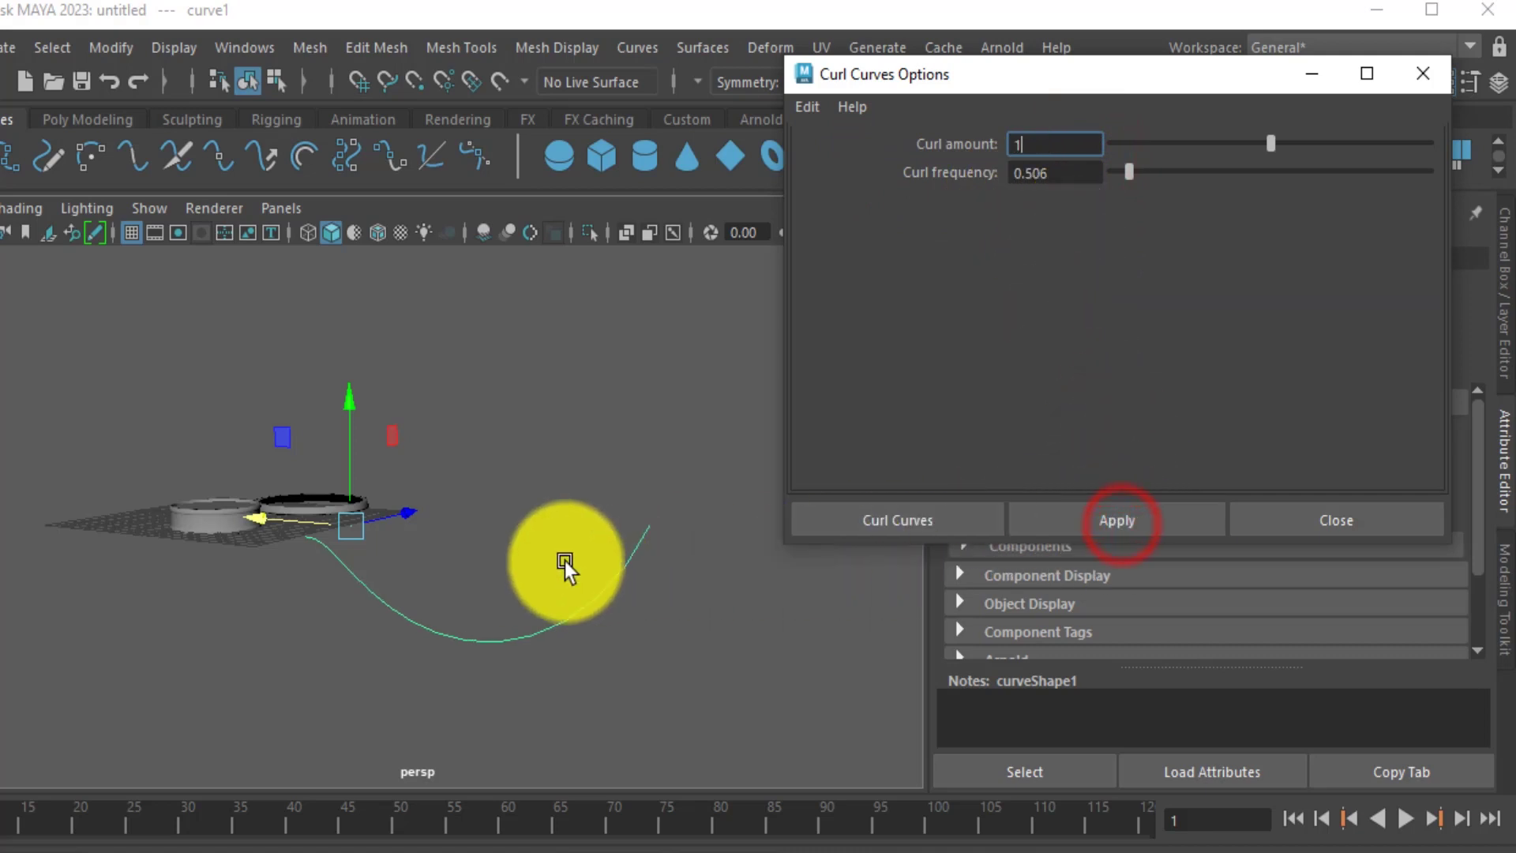
pyautogui.moveTo(566, 561)
pyautogui.keyDown('alt'); pyautogui.mouseDown()
pyautogui.moveTo(575, 656)
pyautogui.moveTo(507, 546)
pyautogui.moveTo(490, 426)
pyautogui.moveTo(483, 509)
pyautogui.moveTo(505, 584)
pyautogui.moveTo(584, 515)
pyautogui.moveTo(775, 204)
pyautogui.mouseUp(); pyautogui.keyUp('alt')
pyautogui.click(1290, 523)
# Apply Scale Curvature to the curled curve with its current settings and inspect the curve from several angles.
pyautogui.click(706, 53)
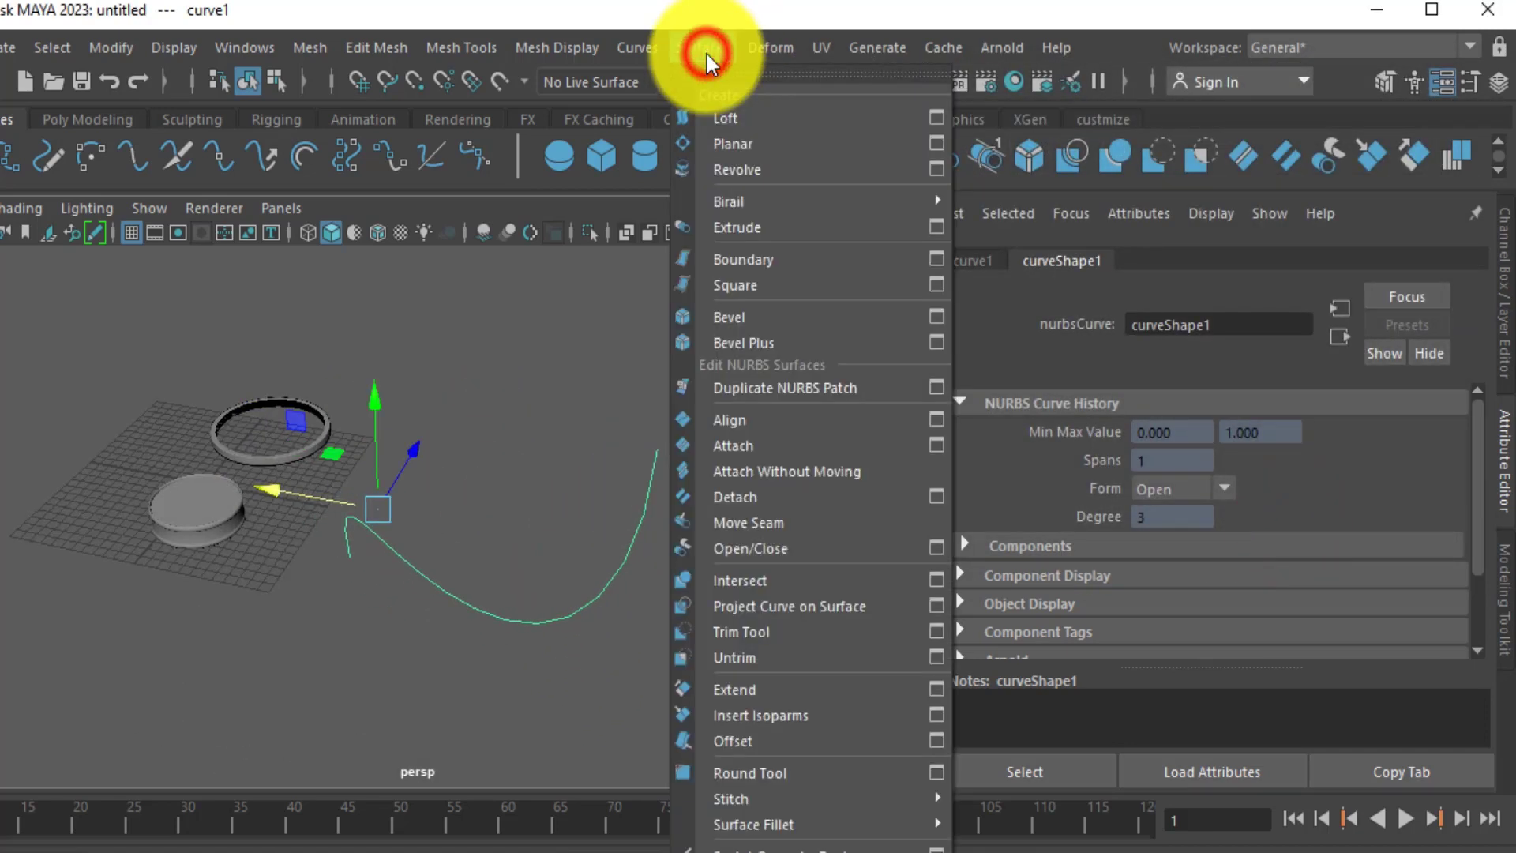
pyautogui.moveTo(646, 50)
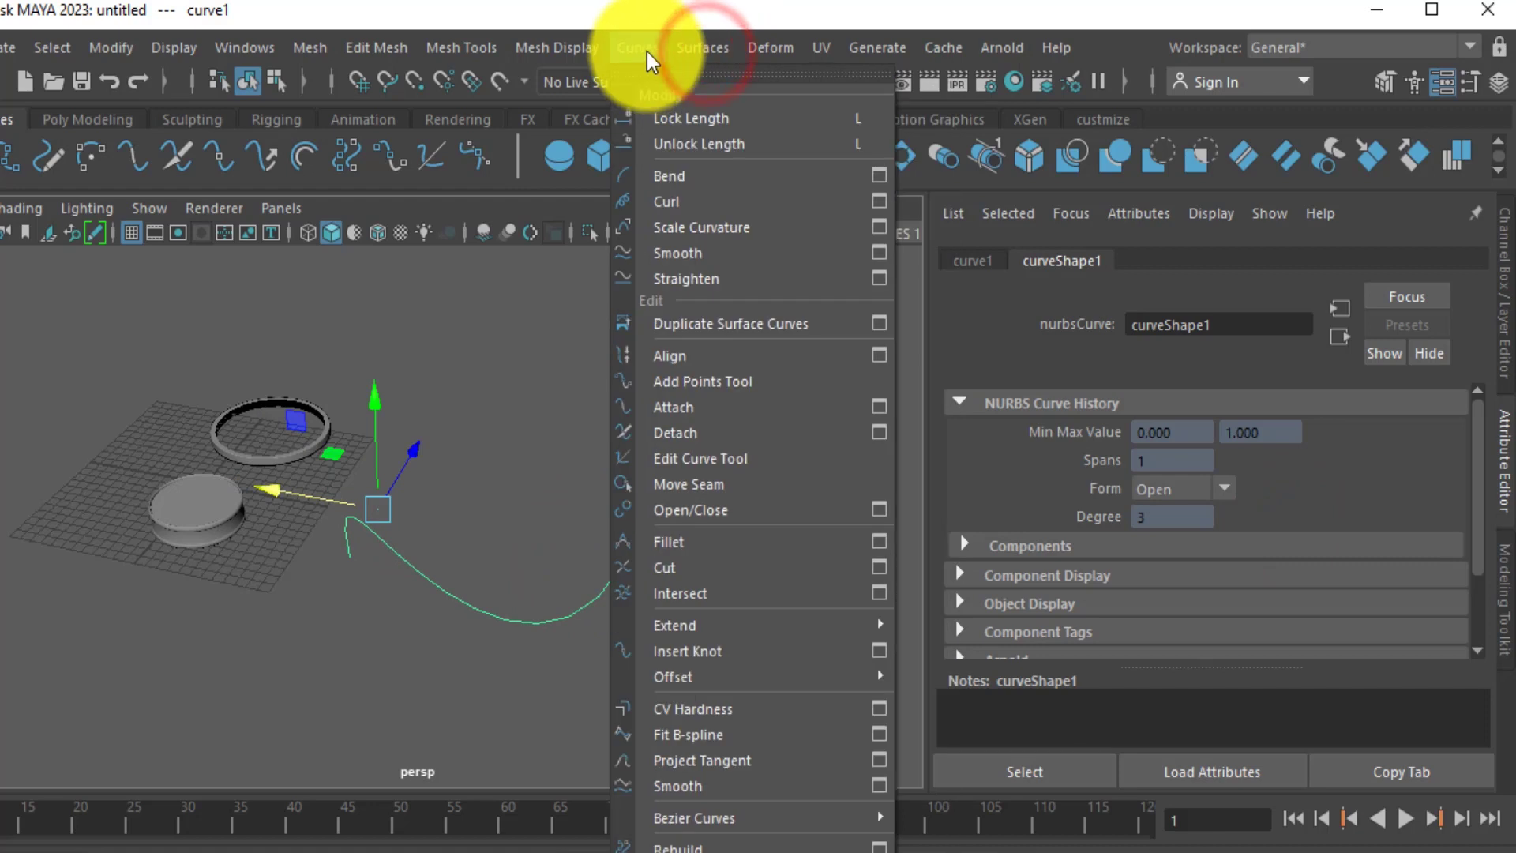
pyautogui.click(713, 229)
pyautogui.scroll(-5, 426, 380)
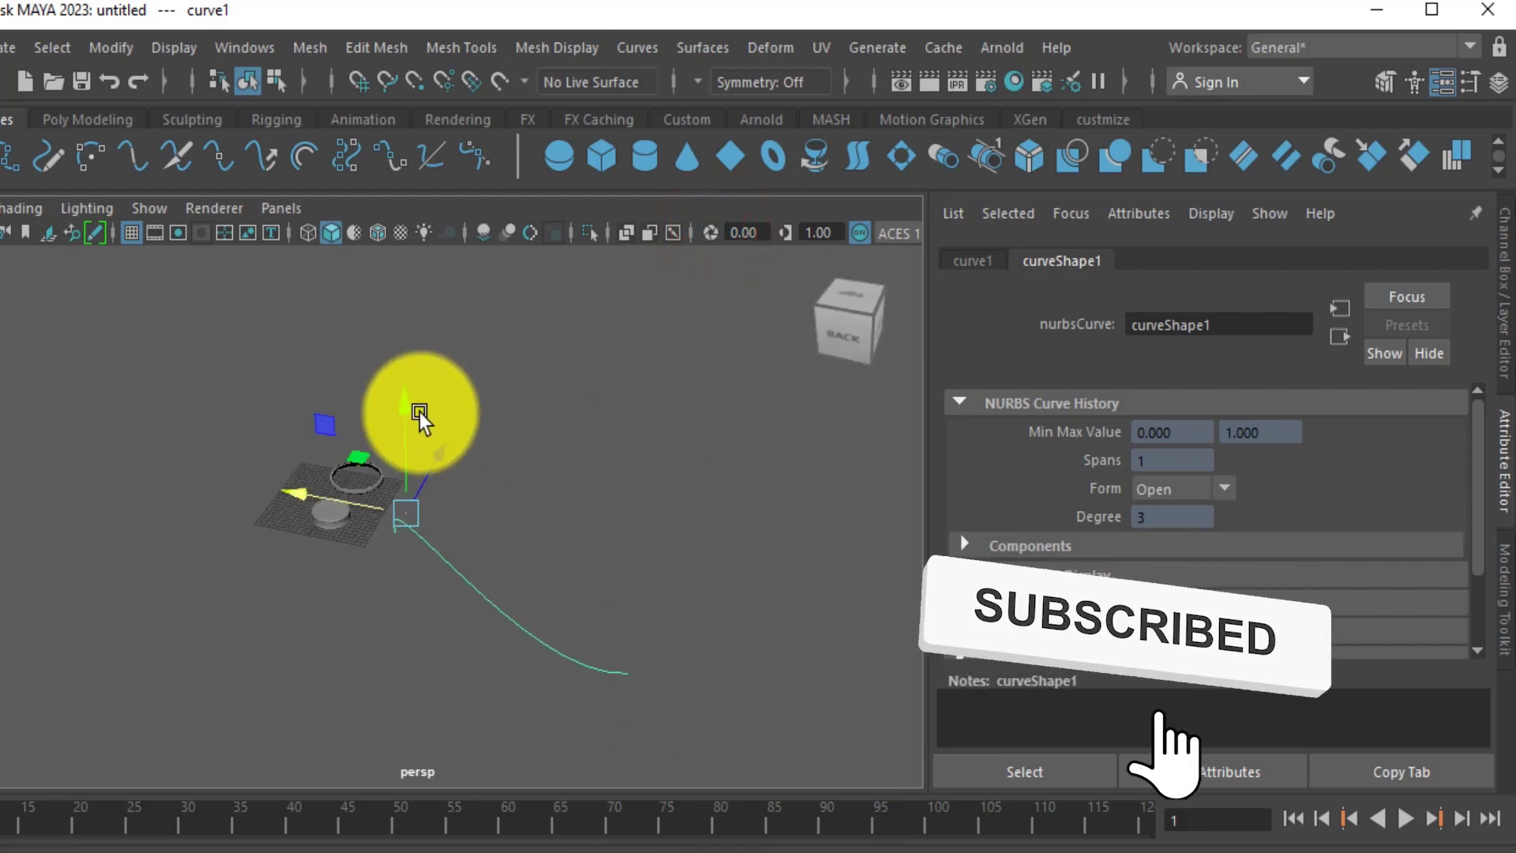
pyautogui.keyDown('alt'); pyautogui.moveTo(443, 499); pyautogui.dragTo(538, 481); pyautogui.keyUp('alt')
pyautogui.scroll(4, 394, 458)
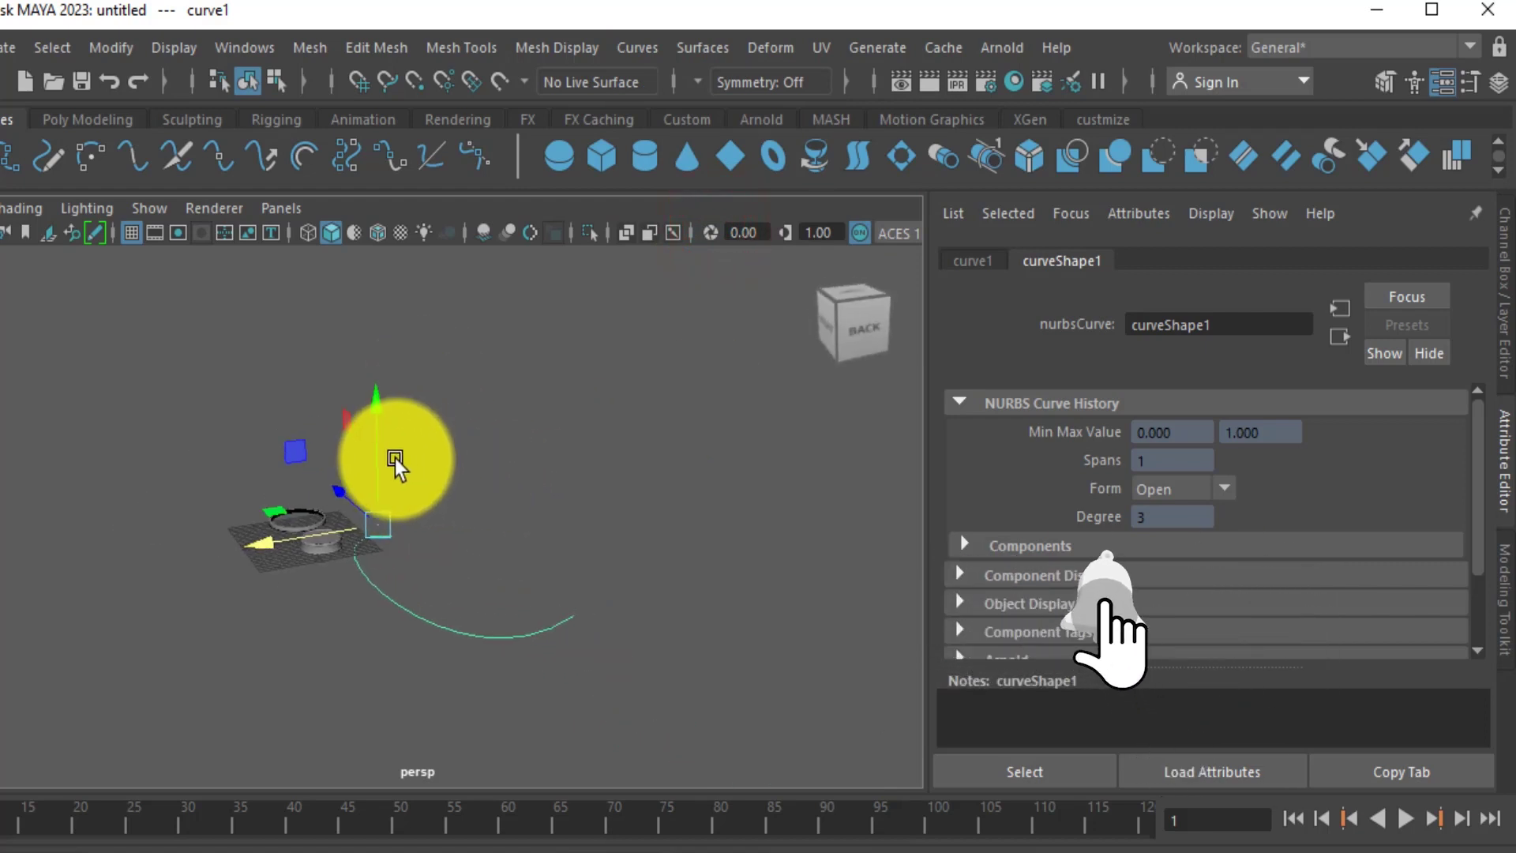
pyautogui.keyDown('alt'); pyautogui.moveTo(391, 468); pyautogui.dragTo(379, 475); pyautogui.keyUp('alt')
# Open the Straighten options, set straightness to 0 with length preserved and apply it to the curve three times.
pyautogui.click(638, 49)
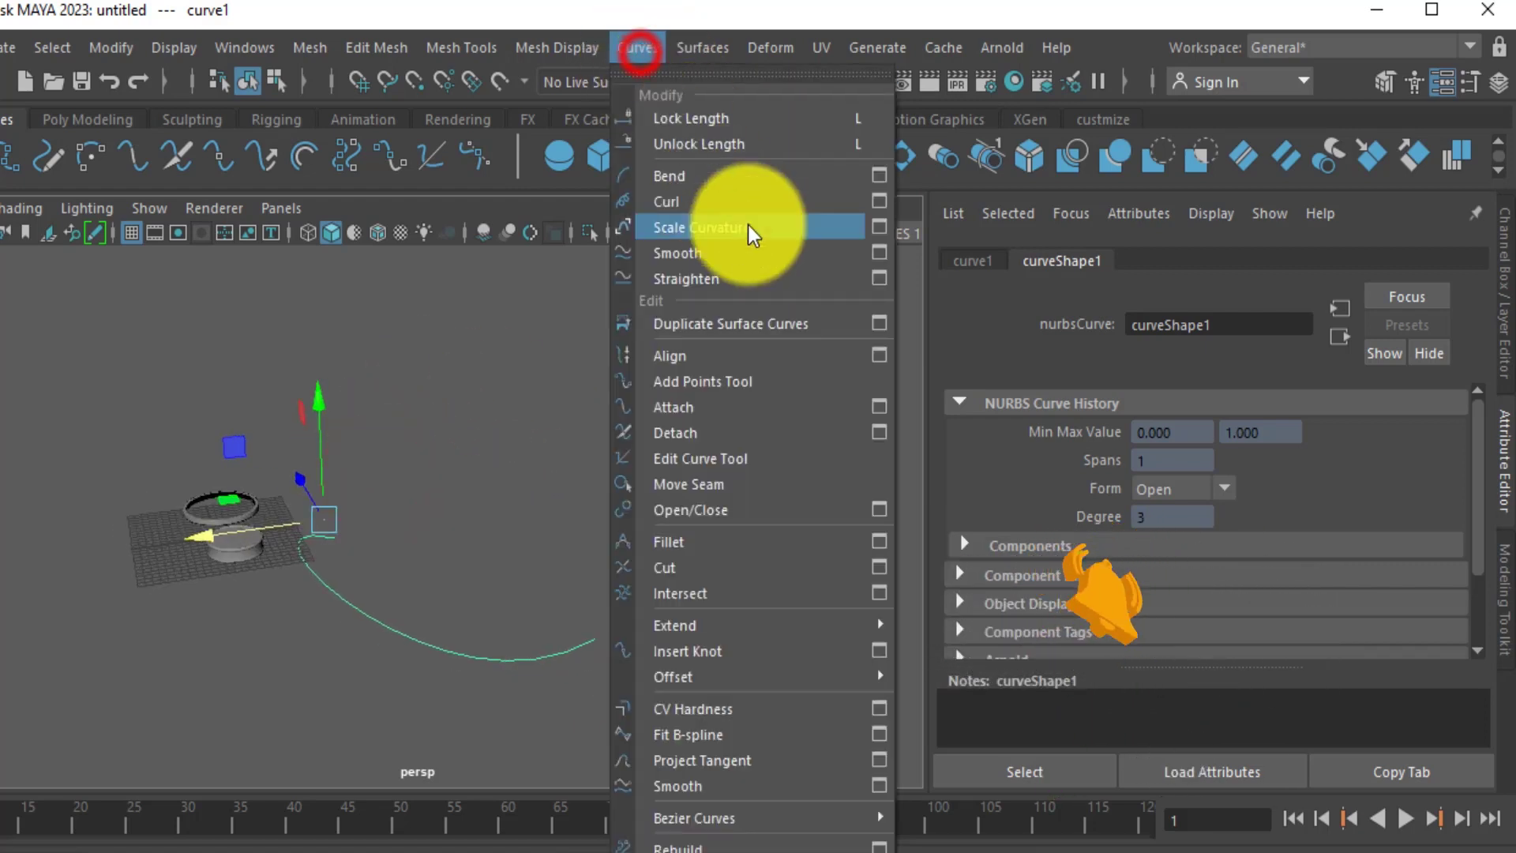
pyautogui.click(881, 275)
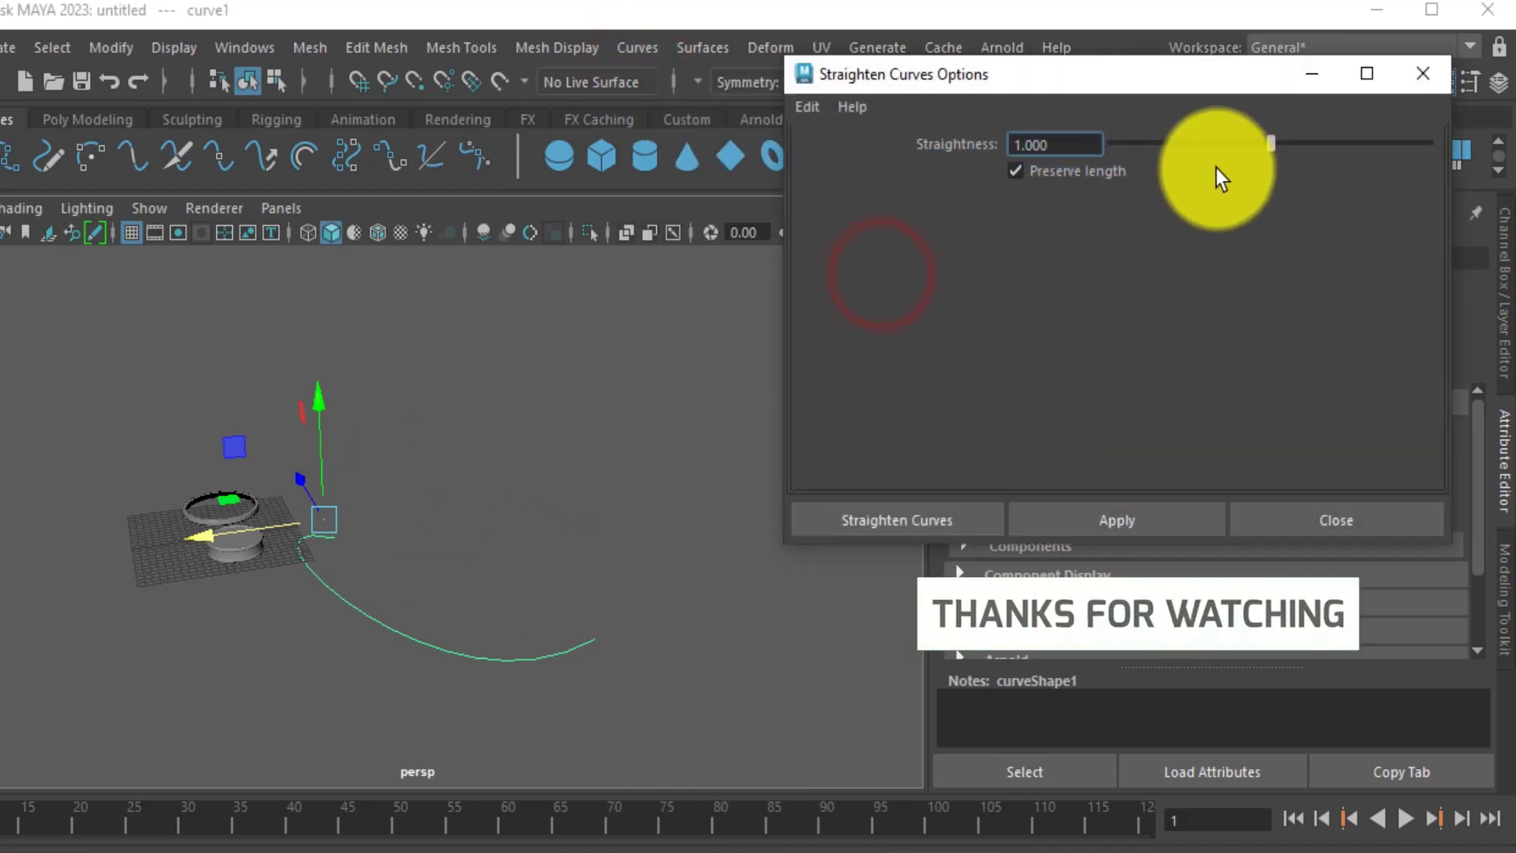
pyautogui.moveTo(1278, 145); pyautogui.dragTo(1019, 169)
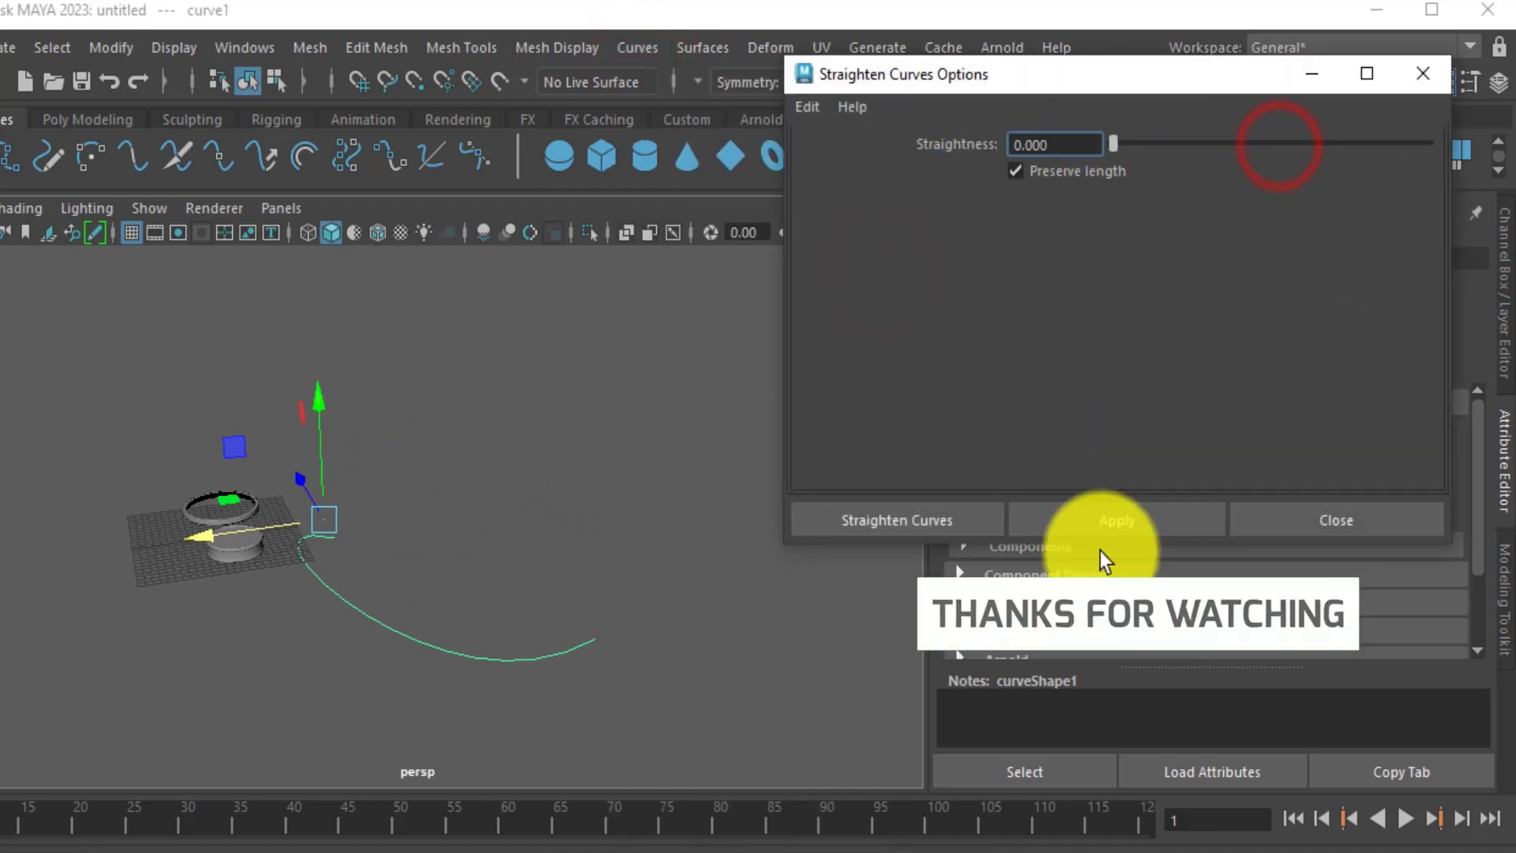
pyautogui.click(1120, 513)
pyautogui.click(1119, 515)
pyautogui.click(1120, 515)
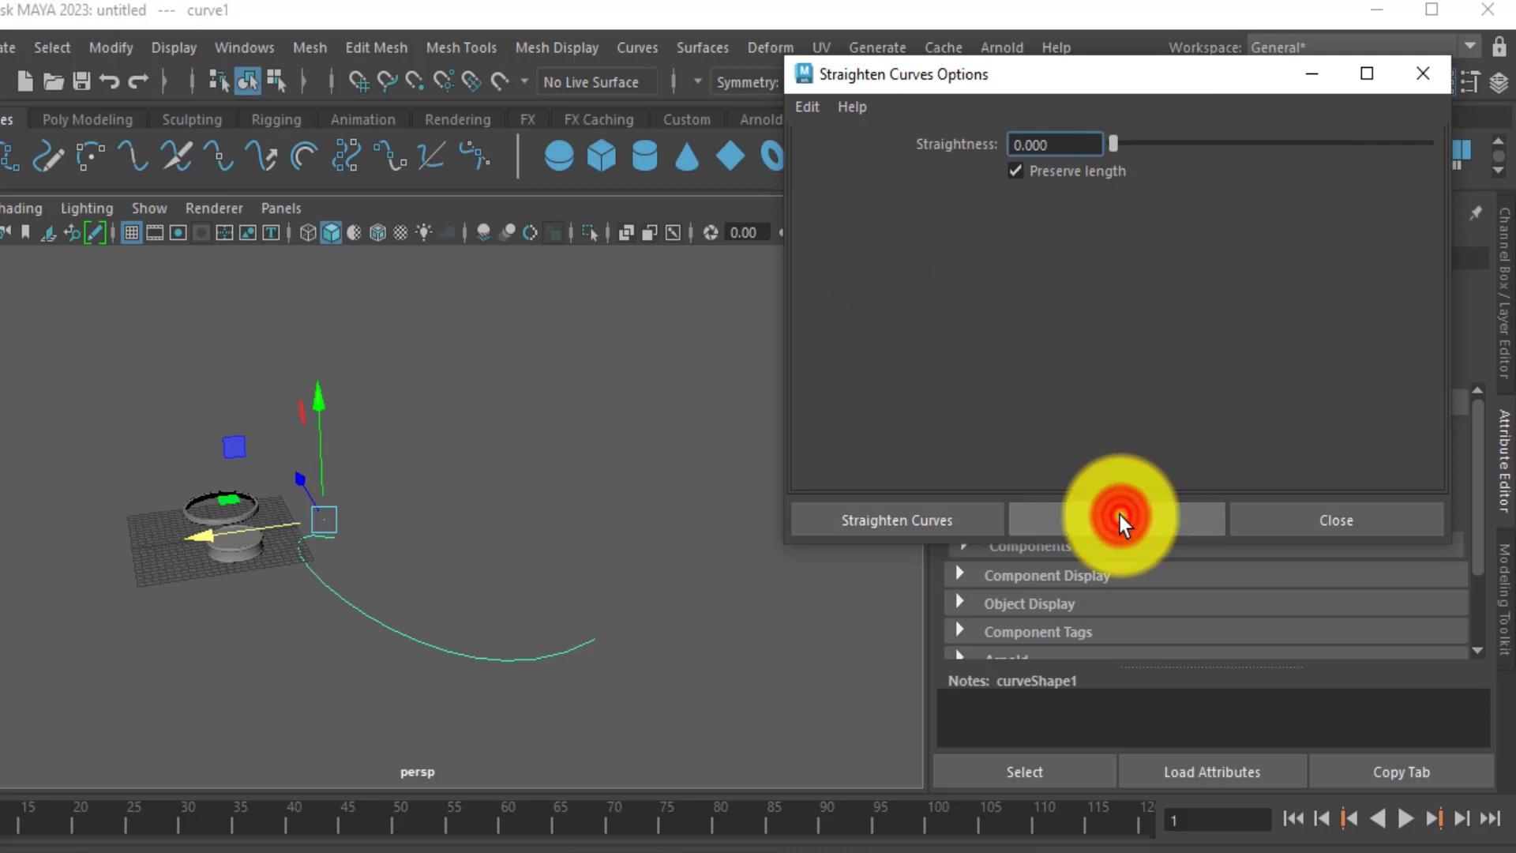
# Apply Straighten to the curve with length preservation turned off, and turn length preservation back on.
pyautogui.click(1058, 183)
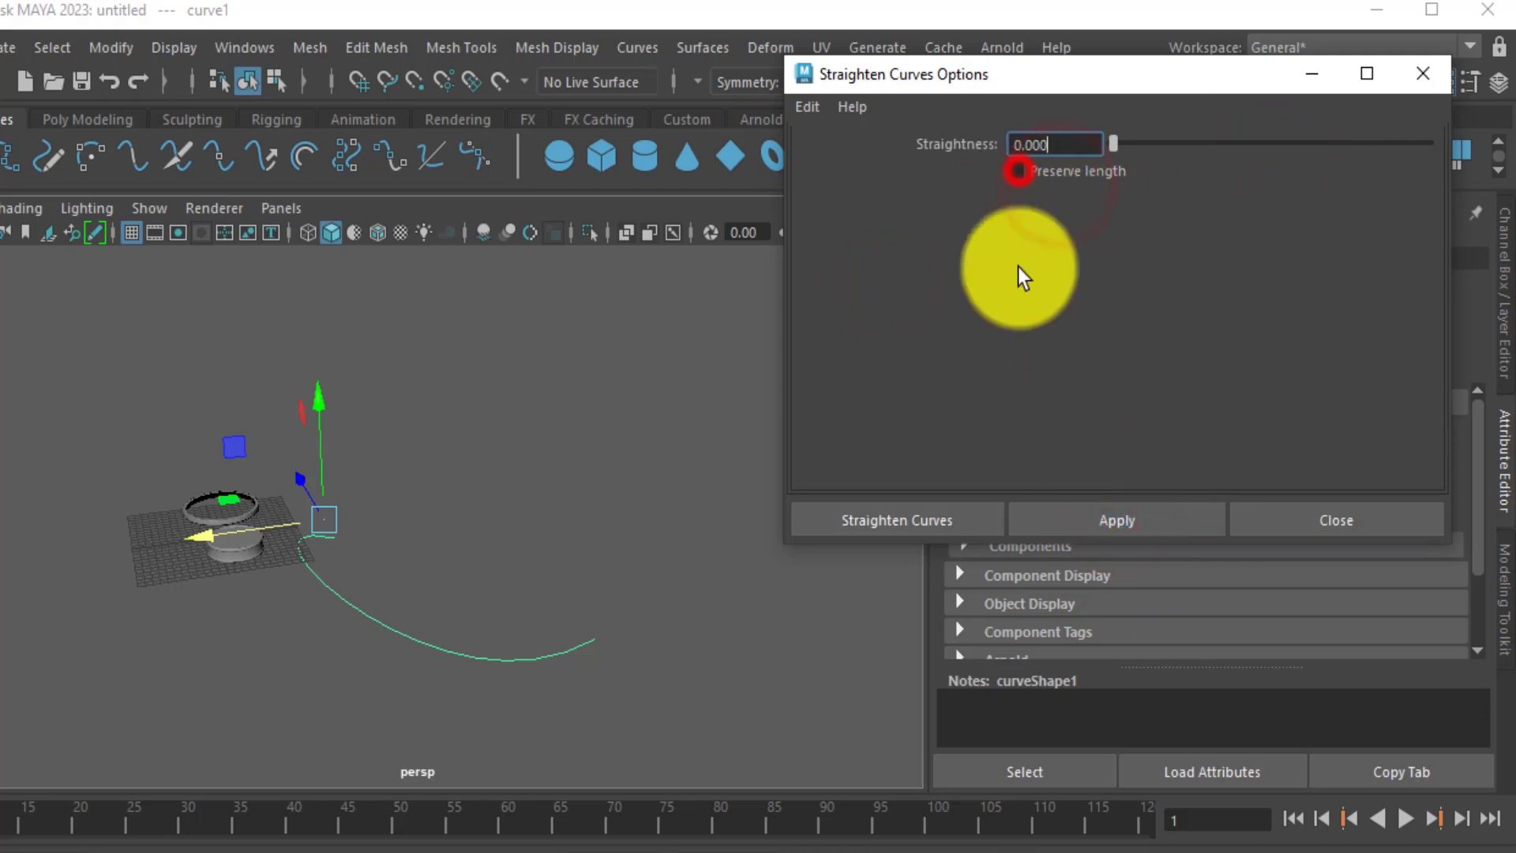
pyautogui.click(1101, 513)
pyautogui.click(1035, 169)
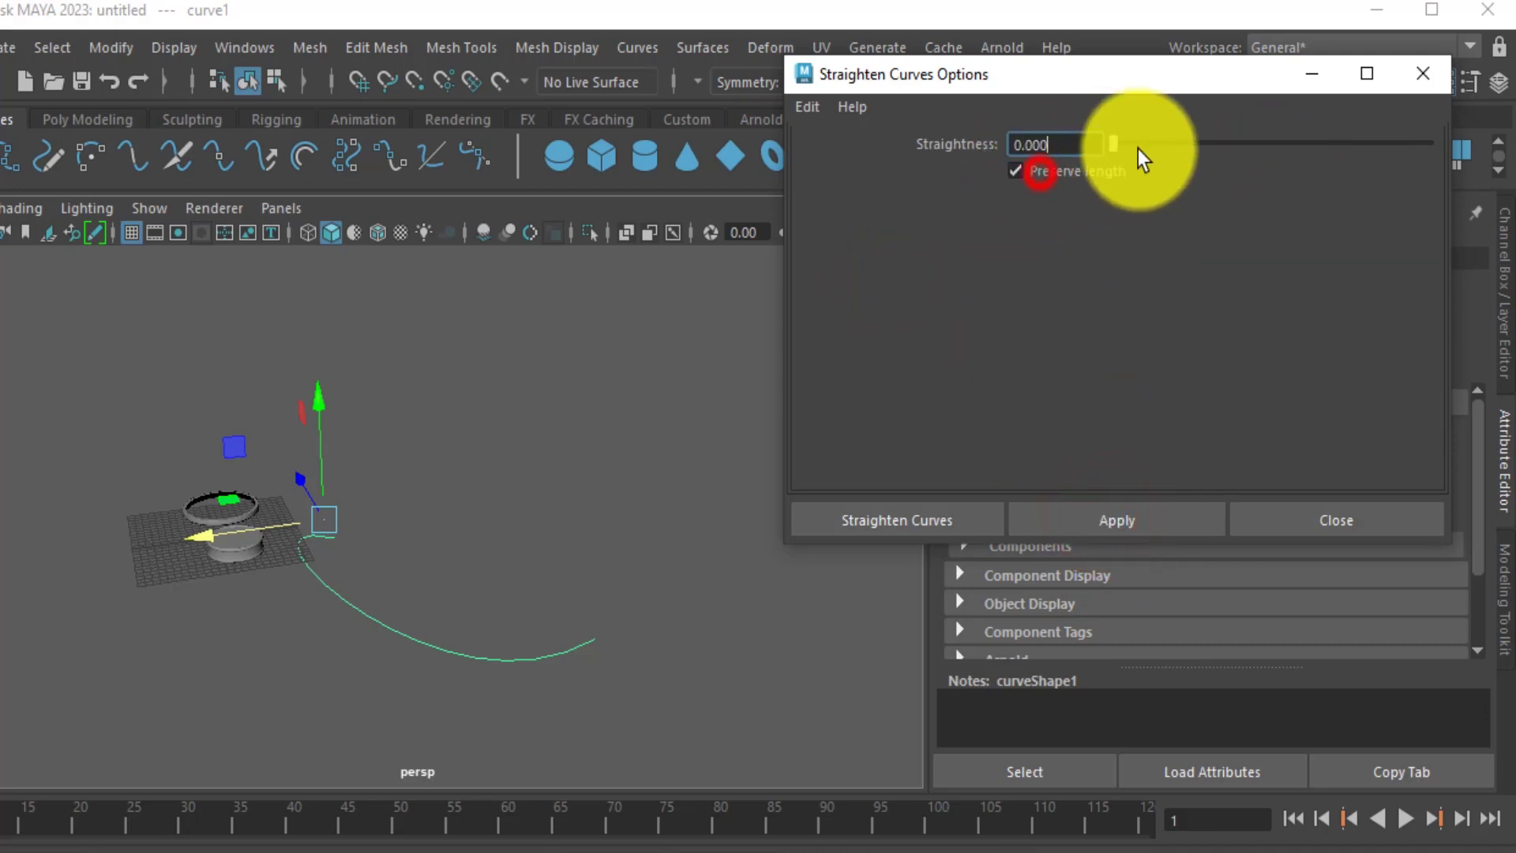
# Set straightness to 2 with length preserved, apply it to the curve, inspect the shape and close the Straighten options.
pyautogui.moveTo(1112, 144); pyautogui.dragTo(1504, 197)
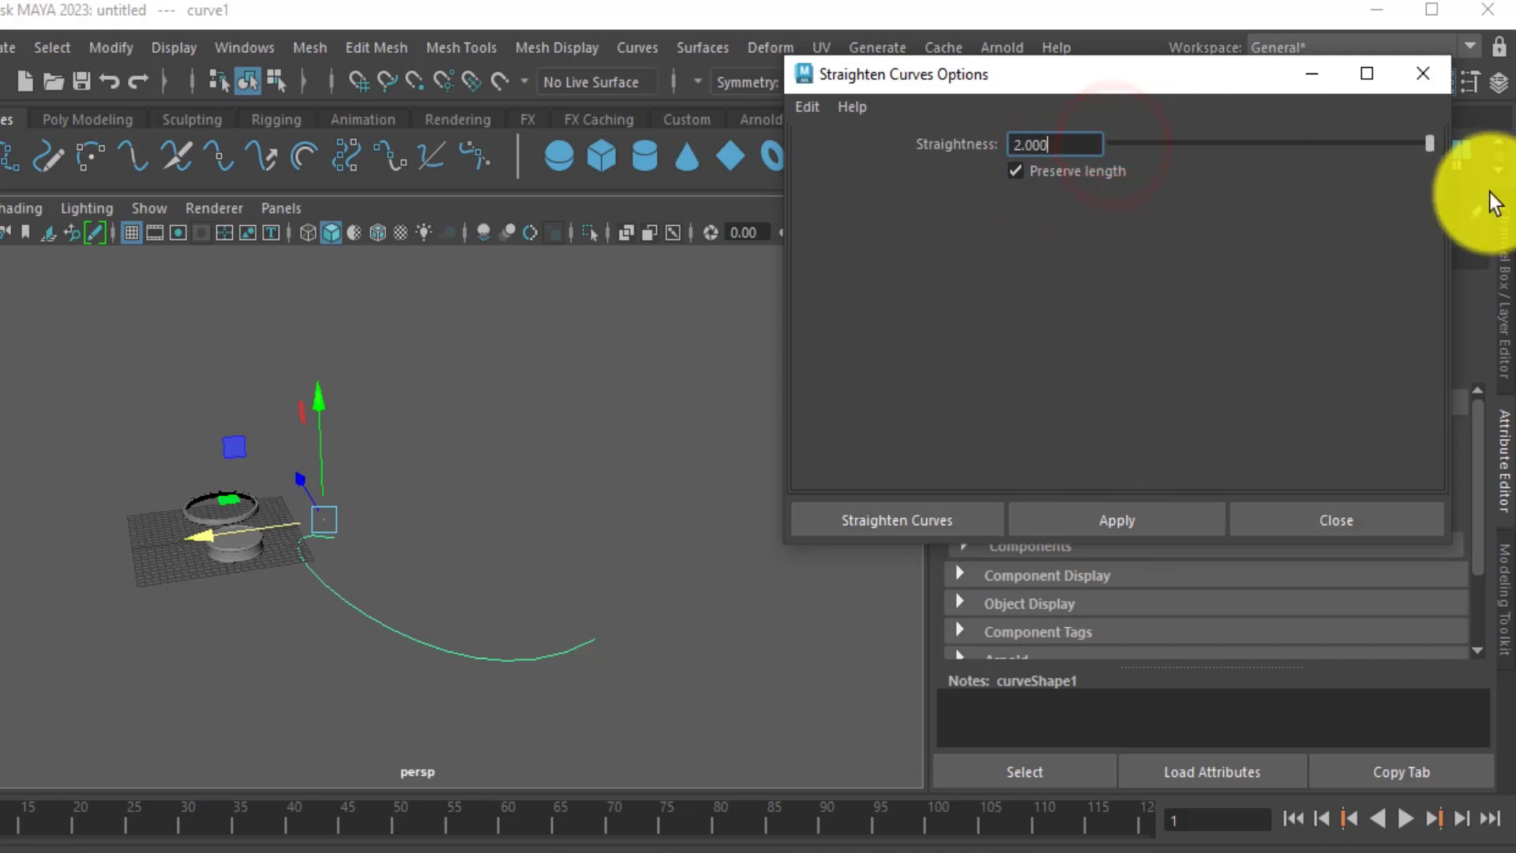
pyautogui.click(1119, 518)
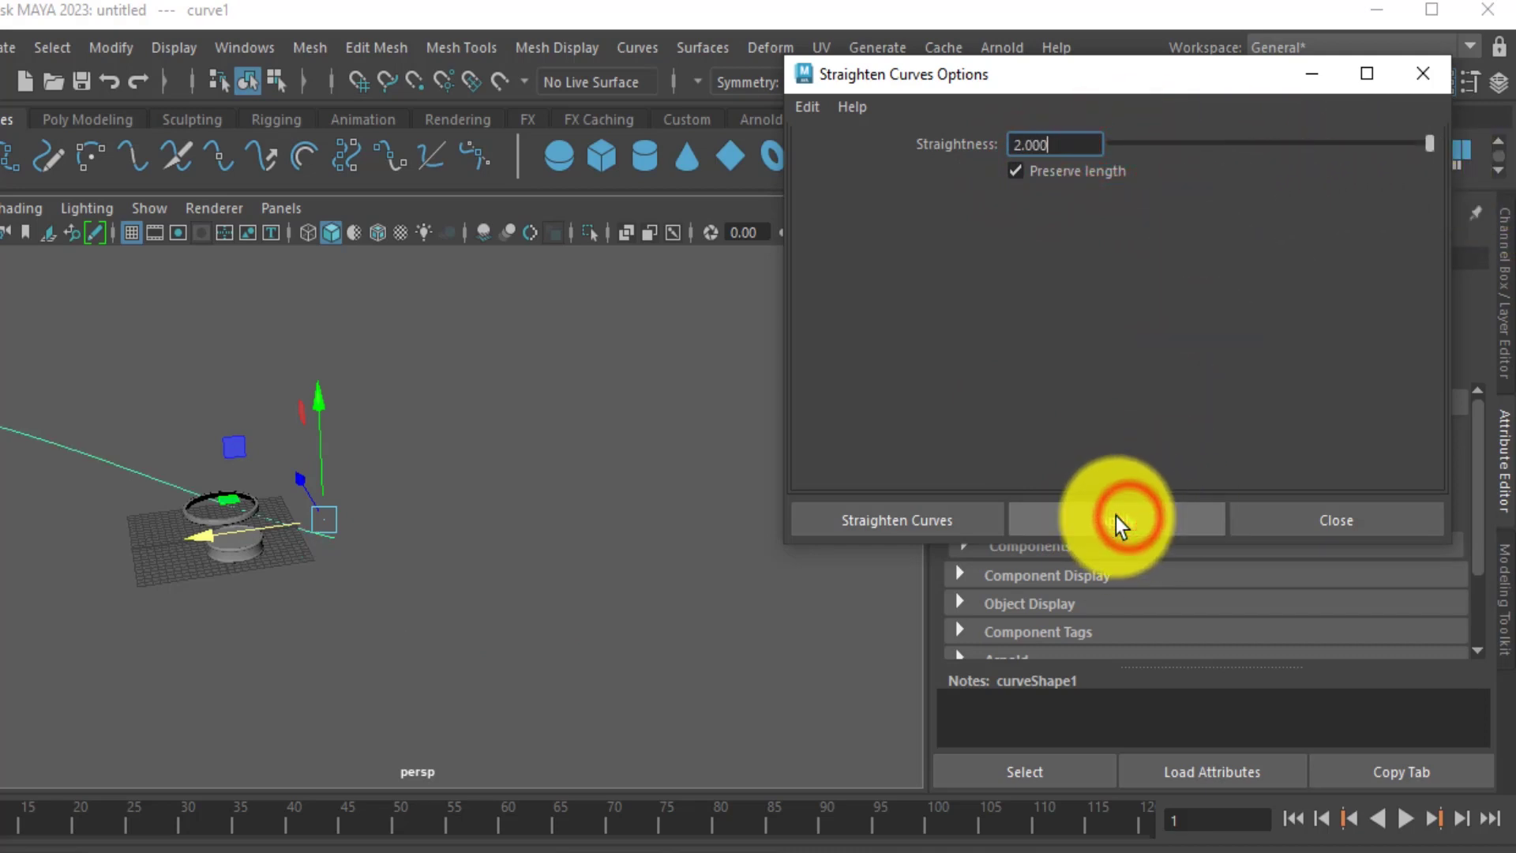
pyautogui.keyDown('alt'); pyautogui.moveTo(457, 505); pyautogui.dragTo(572, 668); pyautogui.keyUp('alt')
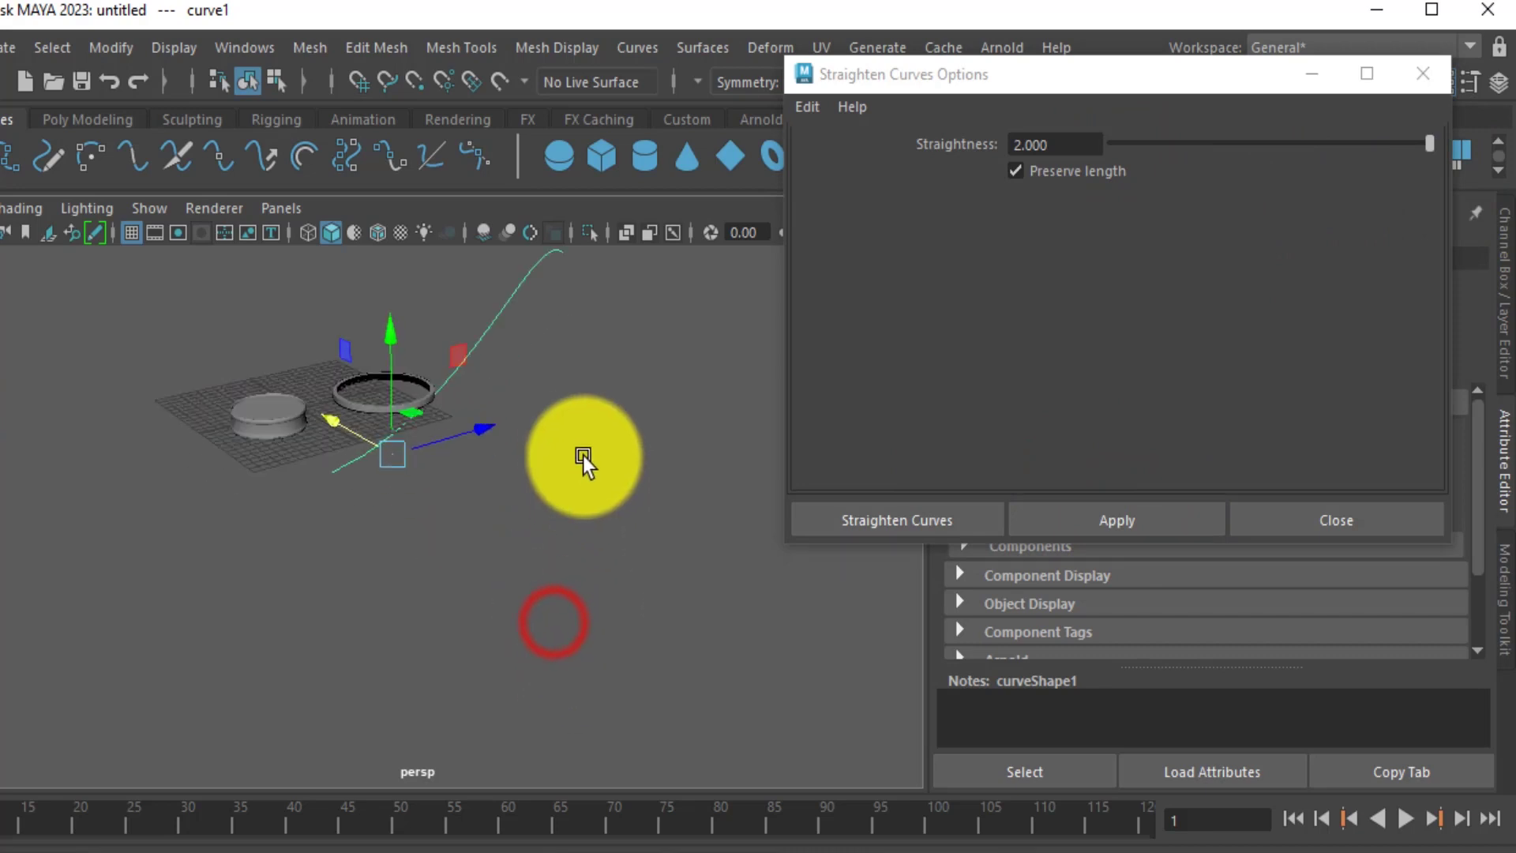
pyautogui.keyDown('alt'); pyautogui.moveTo(564, 482); pyautogui.dragTo(504, 613, button='middle'); pyautogui.keyUp('alt')
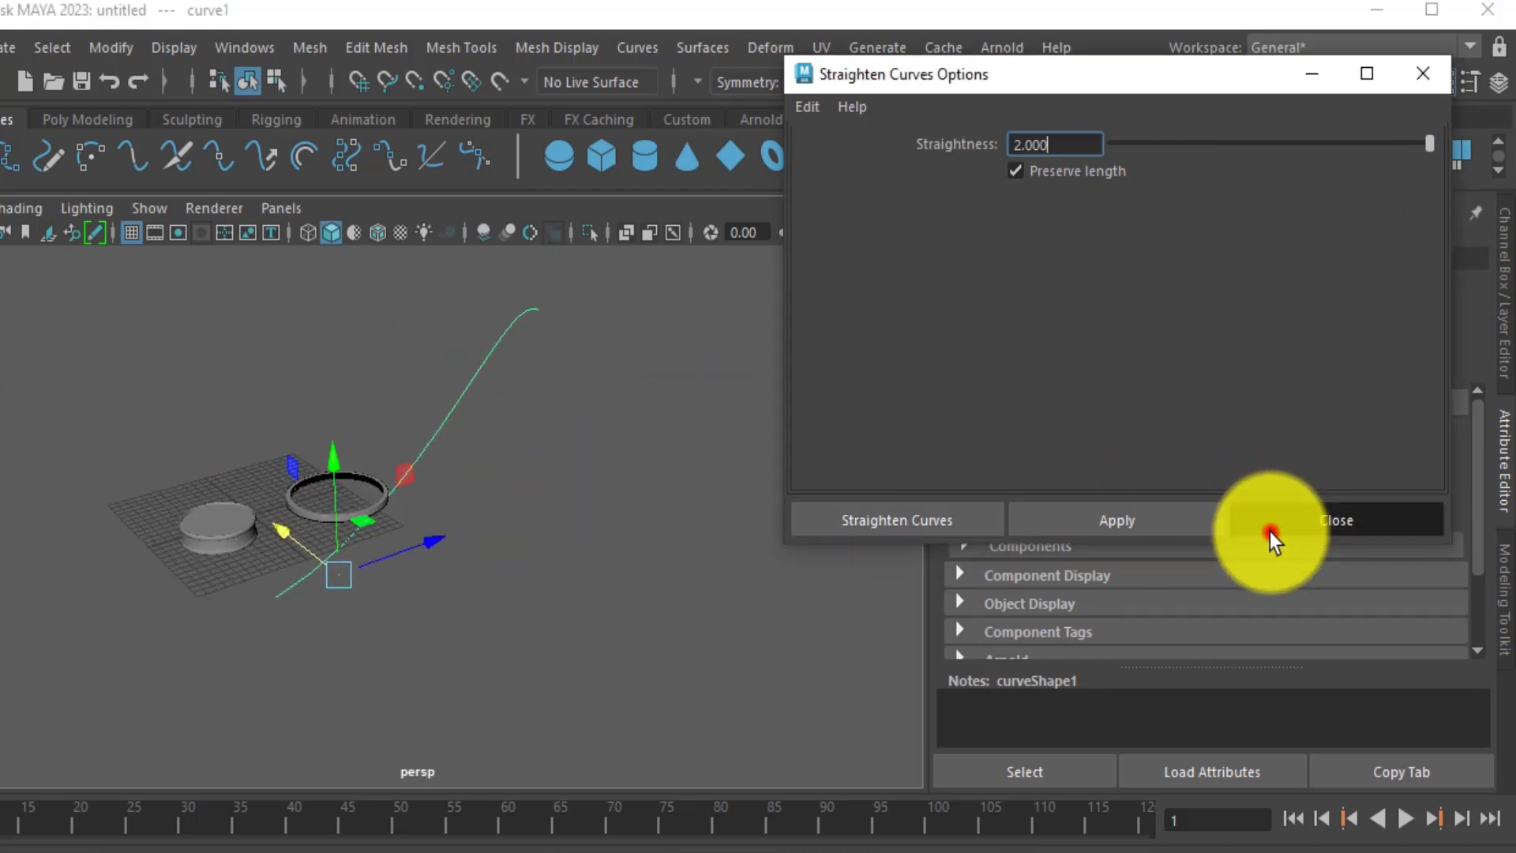
pyautogui.click(1269, 532)
# Delete the straightened curve and draw a new open EP curve with five points in front of the ring.
pyautogui.scroll(3, 457, 534)
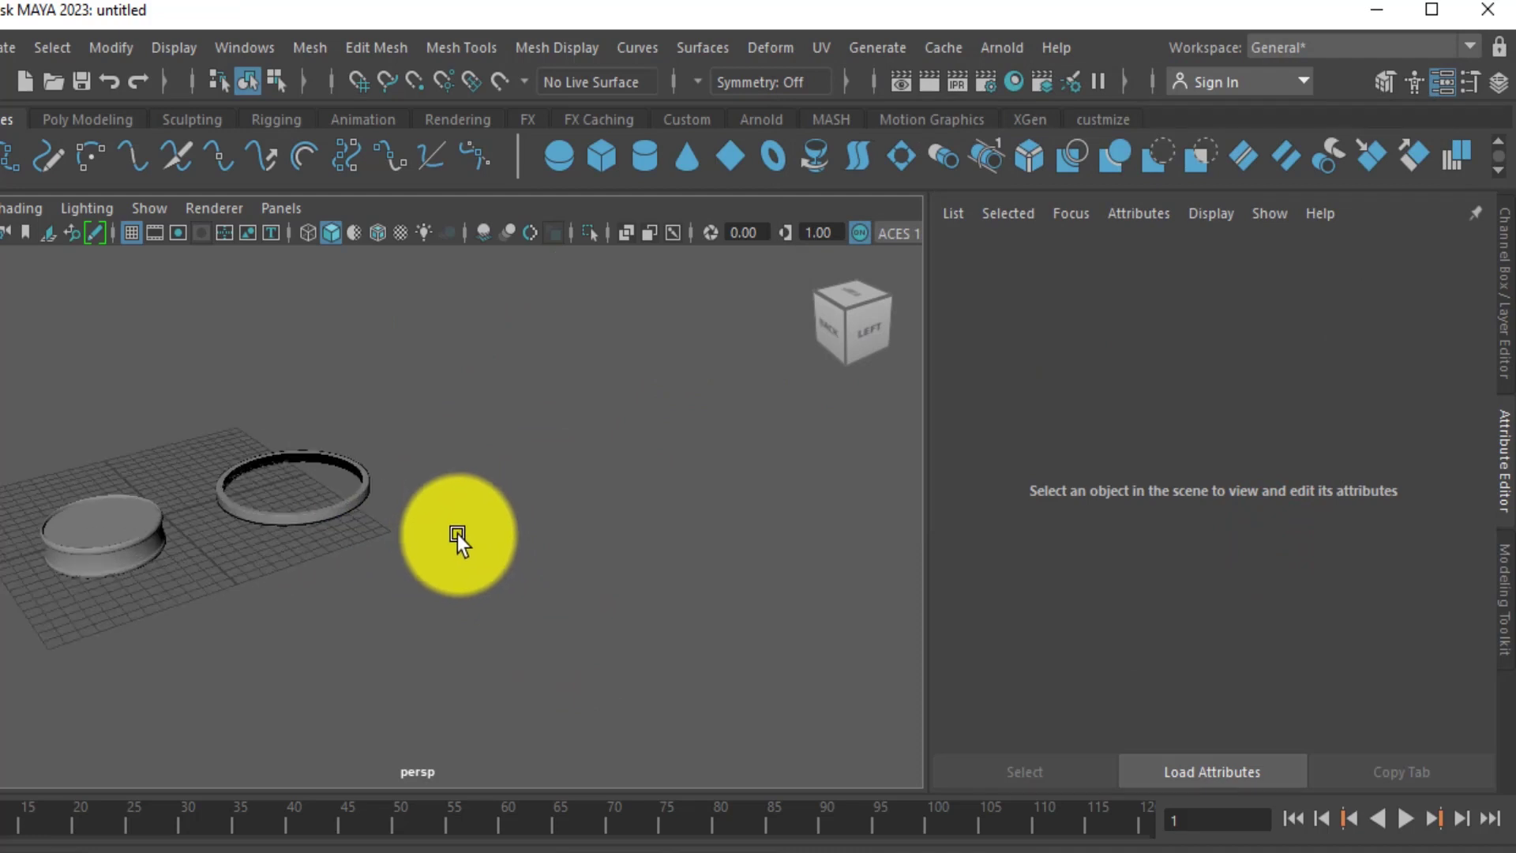
pyautogui.keyDown('alt'); pyautogui.moveTo(513, 503); pyautogui.dragTo(563, 491, button='middle'); pyautogui.keyUp('alt')
pyautogui.click(11, 154)
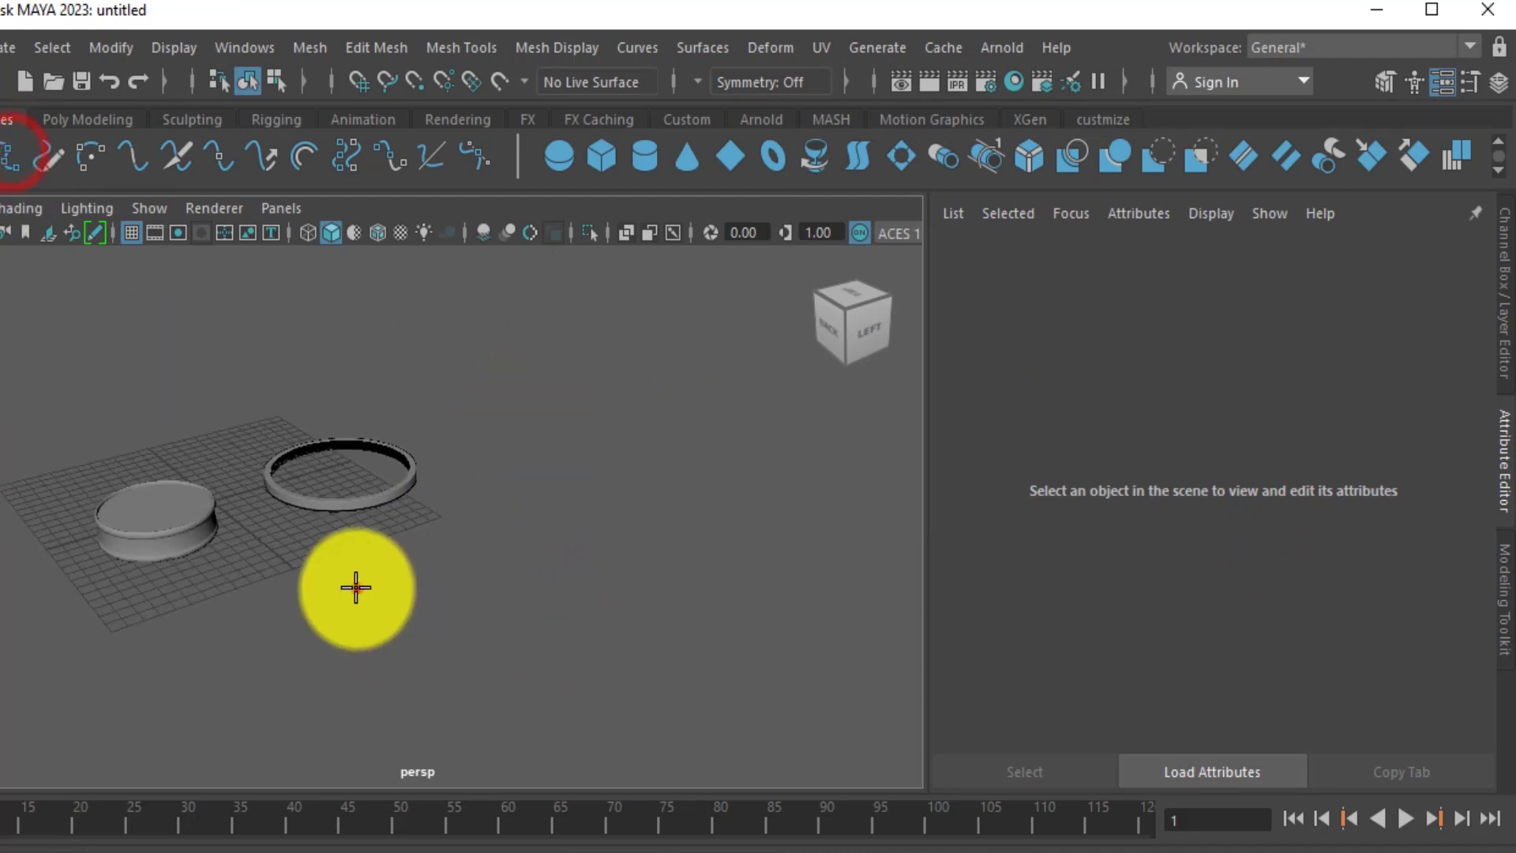
pyautogui.click(361, 576)
pyautogui.click(418, 551)
pyautogui.click(471, 527)
pyautogui.click(531, 512)
pyautogui.click(607, 507)
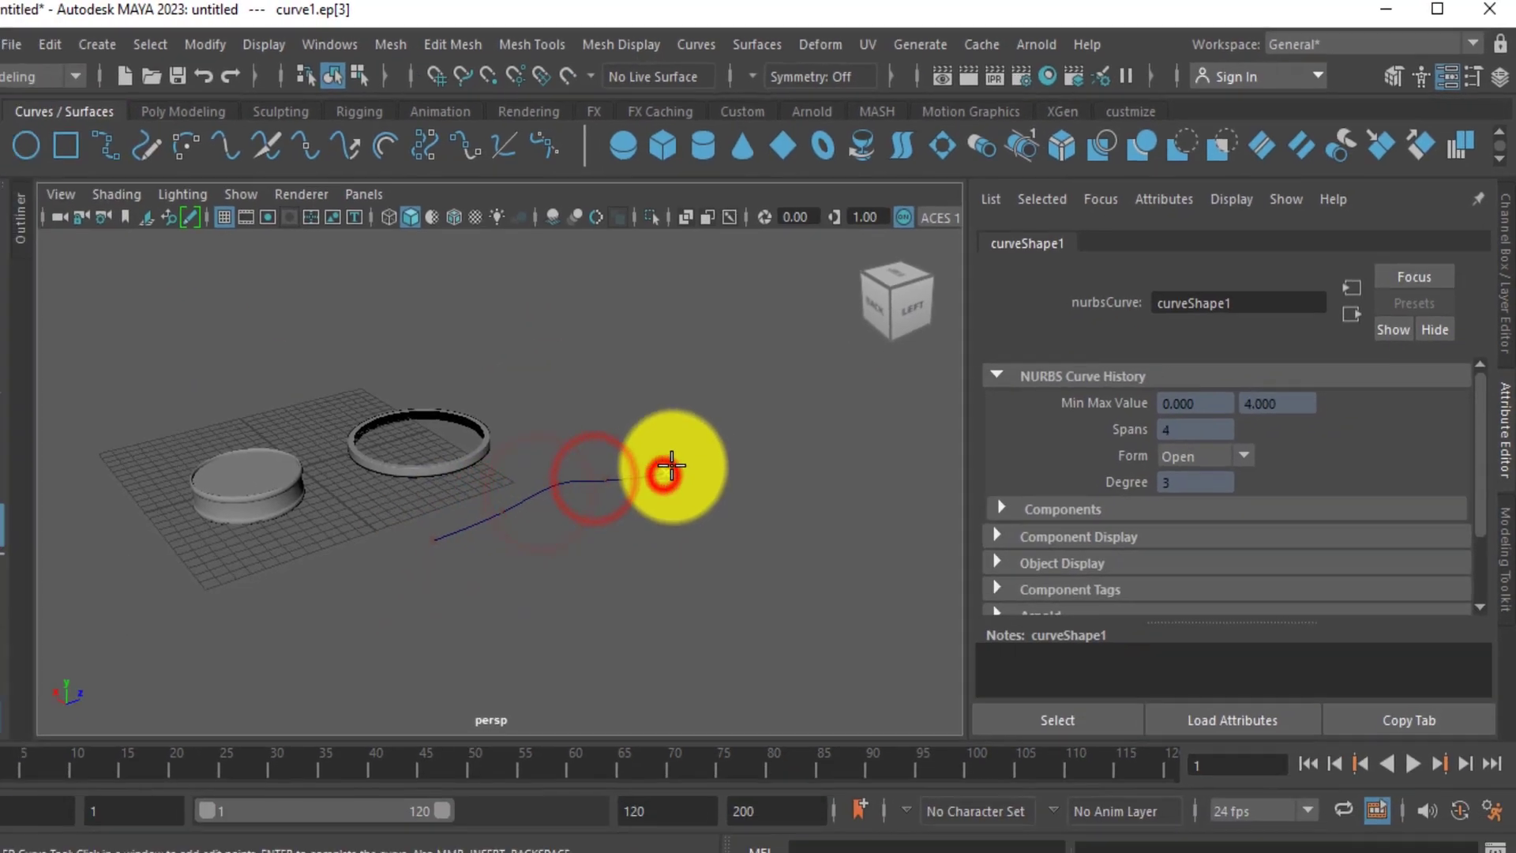
pyautogui.press('w')
# Select the new curve and center its pivot.
pyautogui.scroll(4, 570, 605)
pyautogui.keyDown('alt'); pyautogui.moveTo(492, 621); pyautogui.dragTo(540, 620); pyautogui.keyUp('alt')
pyautogui.keyDown('alt'); pyautogui.moveTo(626, 566); pyautogui.dragTo(602, 523); pyautogui.keyUp('alt')
pyautogui.click(602, 522)
pyautogui.click(462, 433)
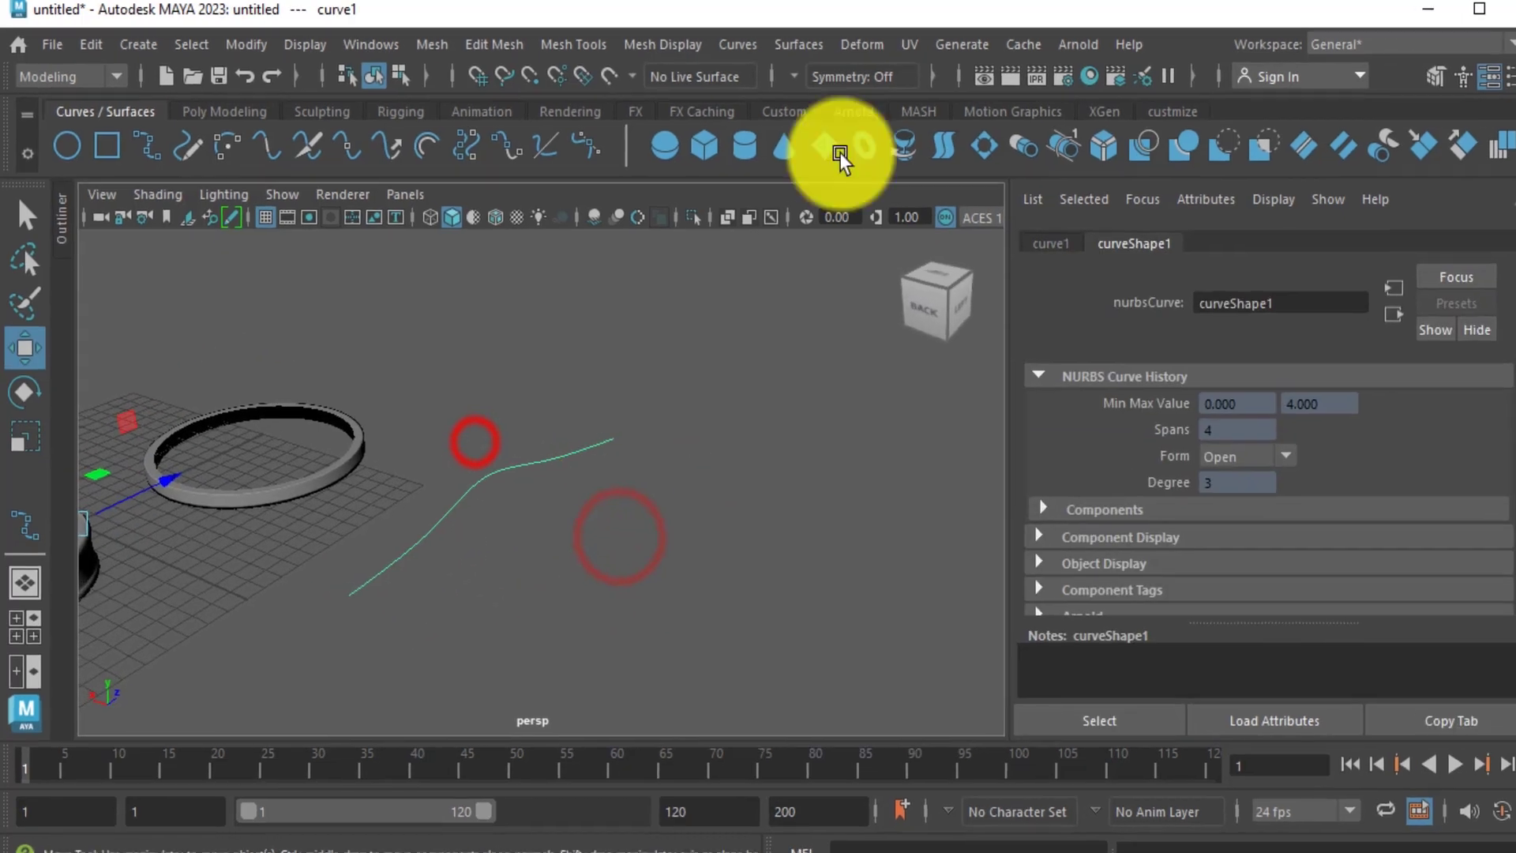
pyautogui.click(240, 44)
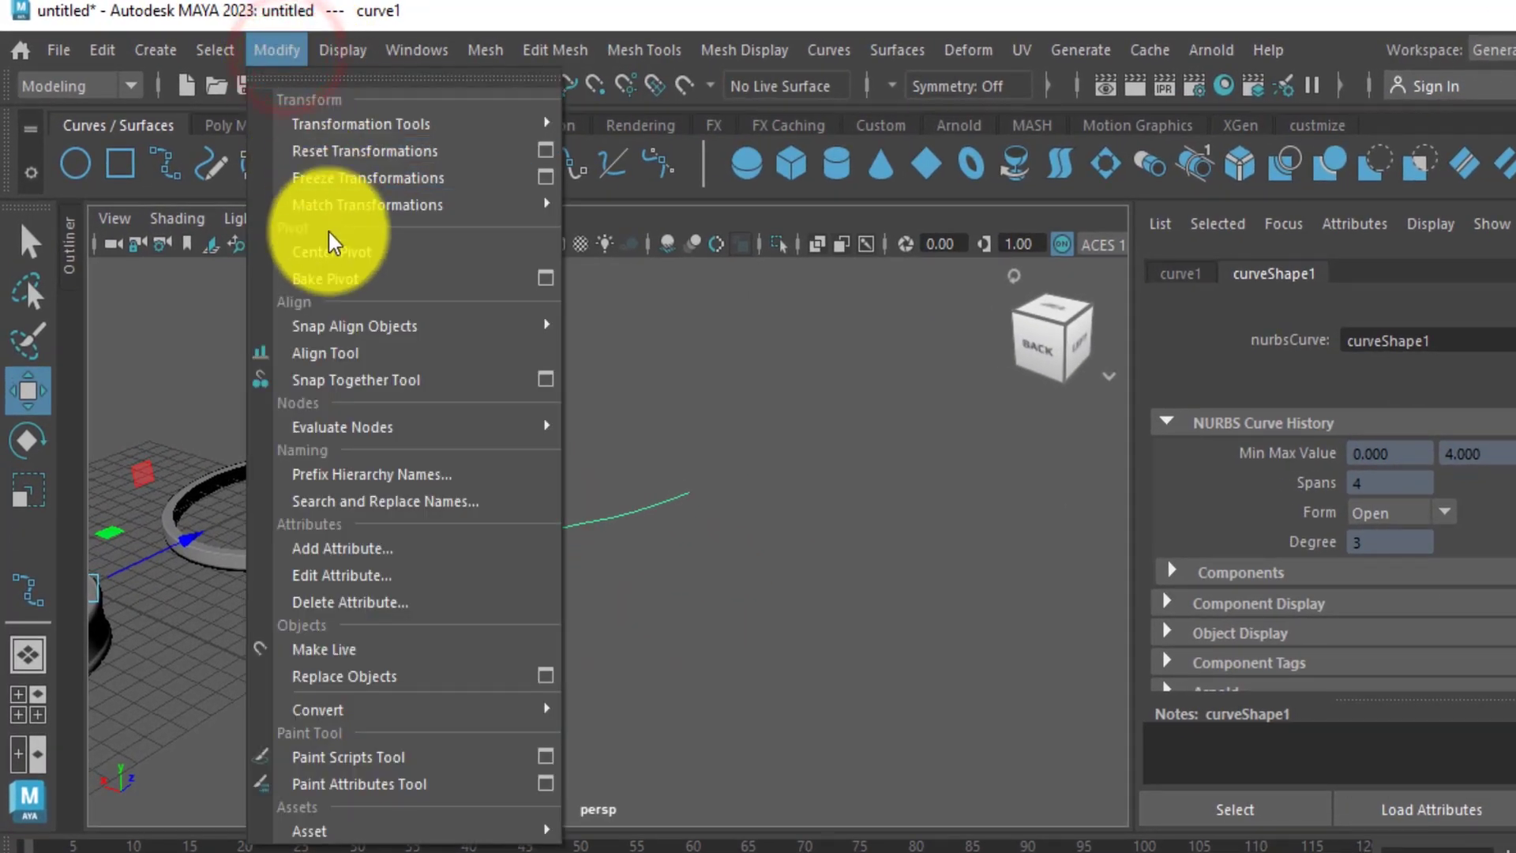
pyautogui.click(331, 252)
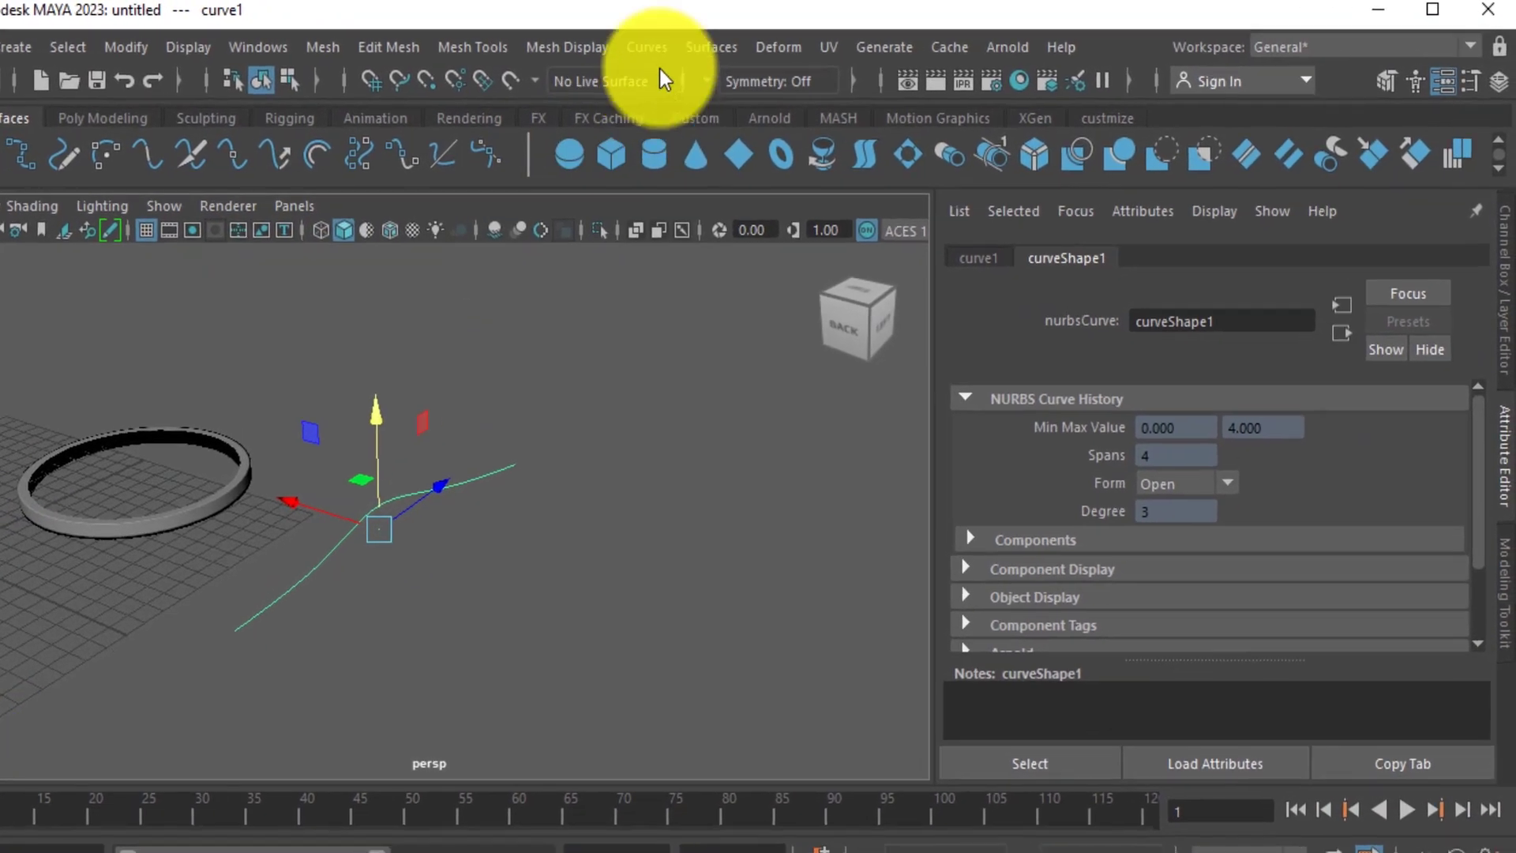
# Open the Scale Curvature options, set max curvature to 1 and apply it to the curve with a scale factor of 1.1.
pyautogui.click(717, 42)
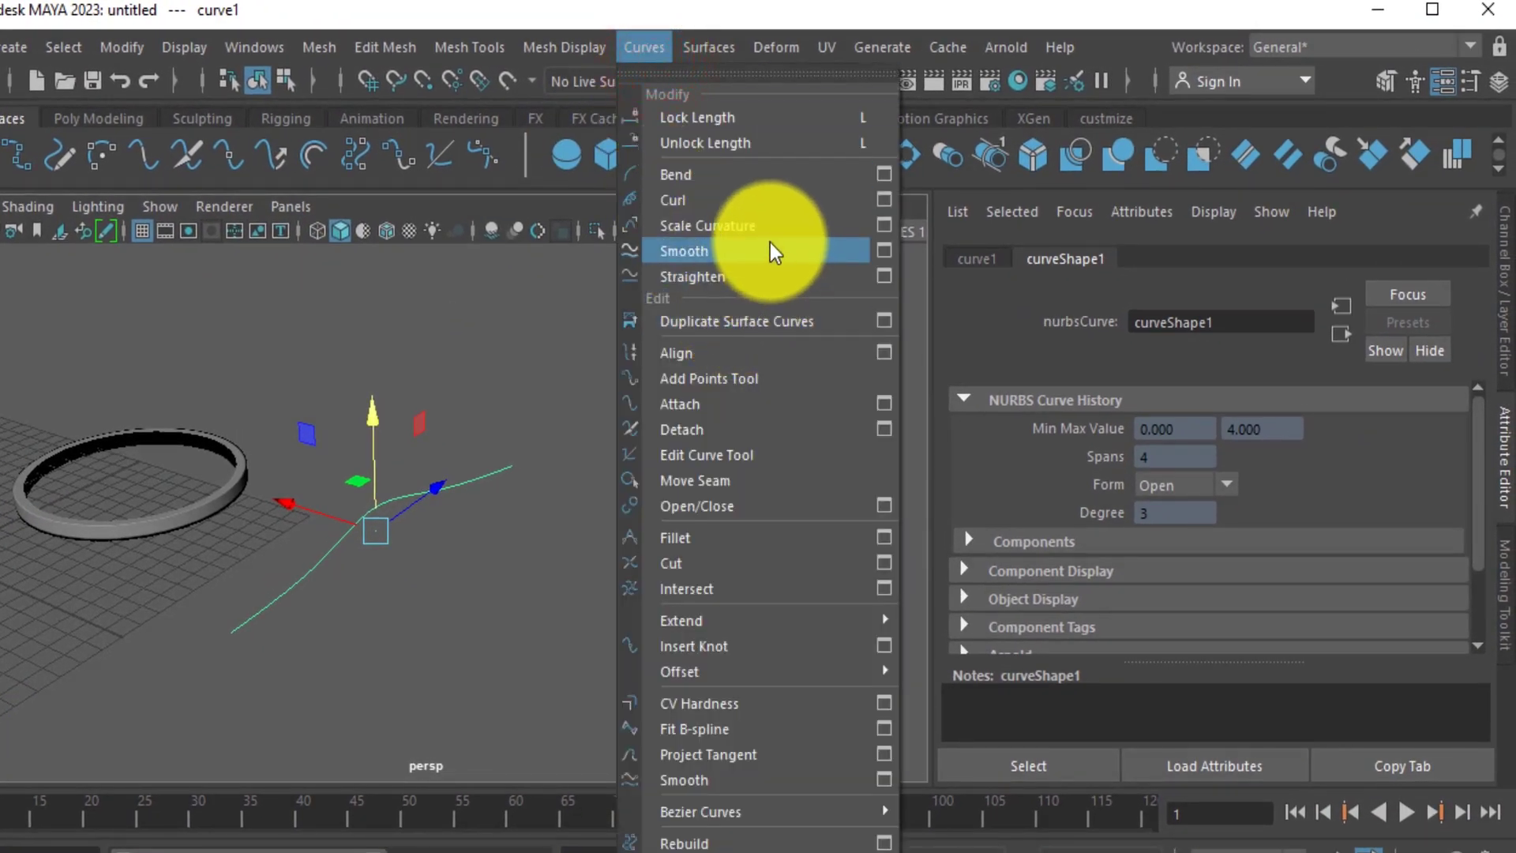
pyautogui.click(884, 225)
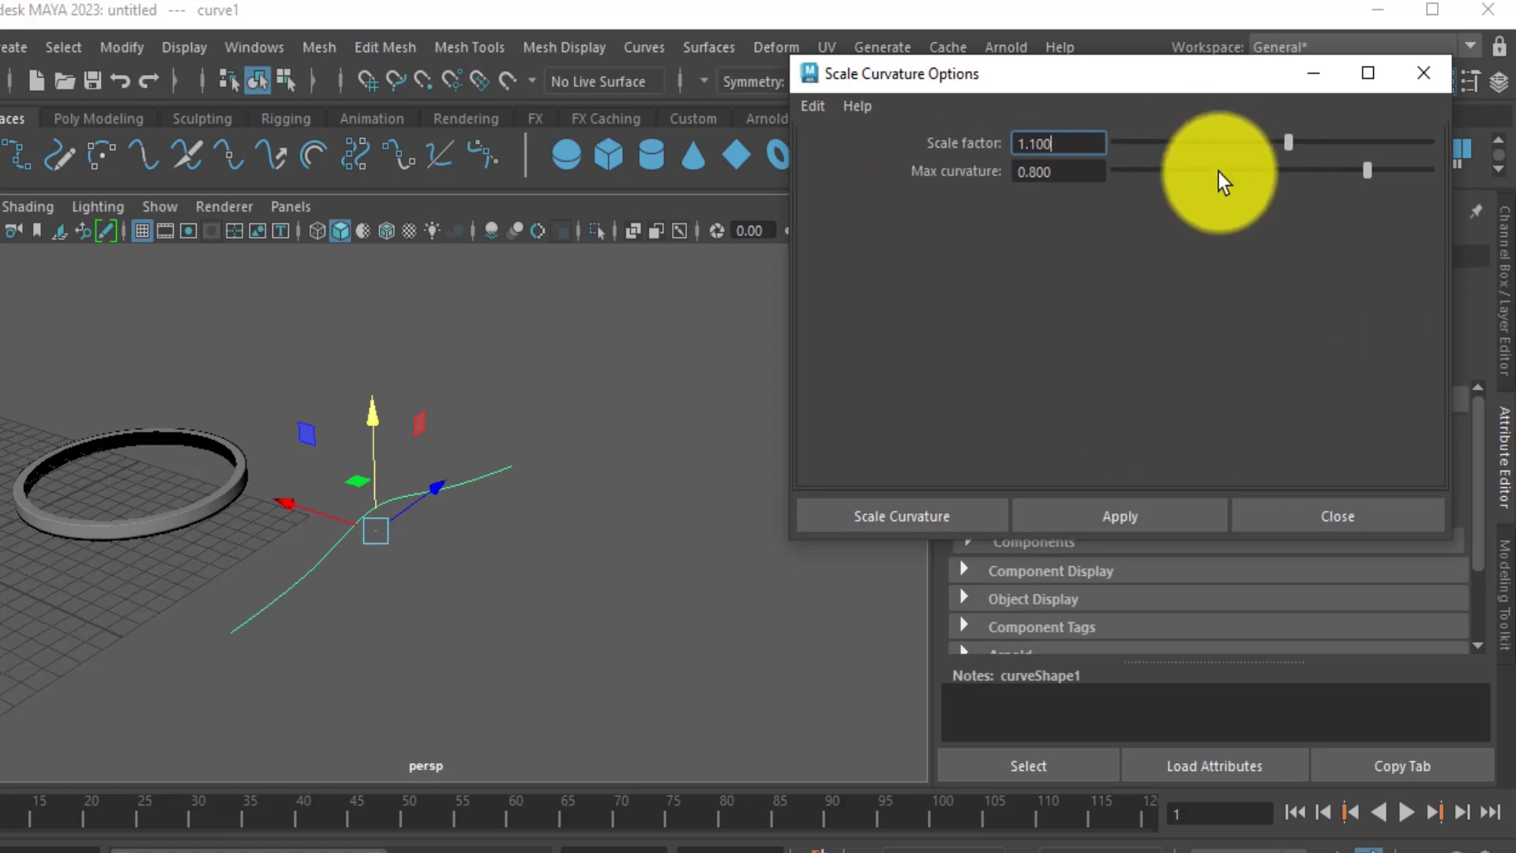
pyautogui.moveTo(1370, 170); pyautogui.dragTo(1479, 189)
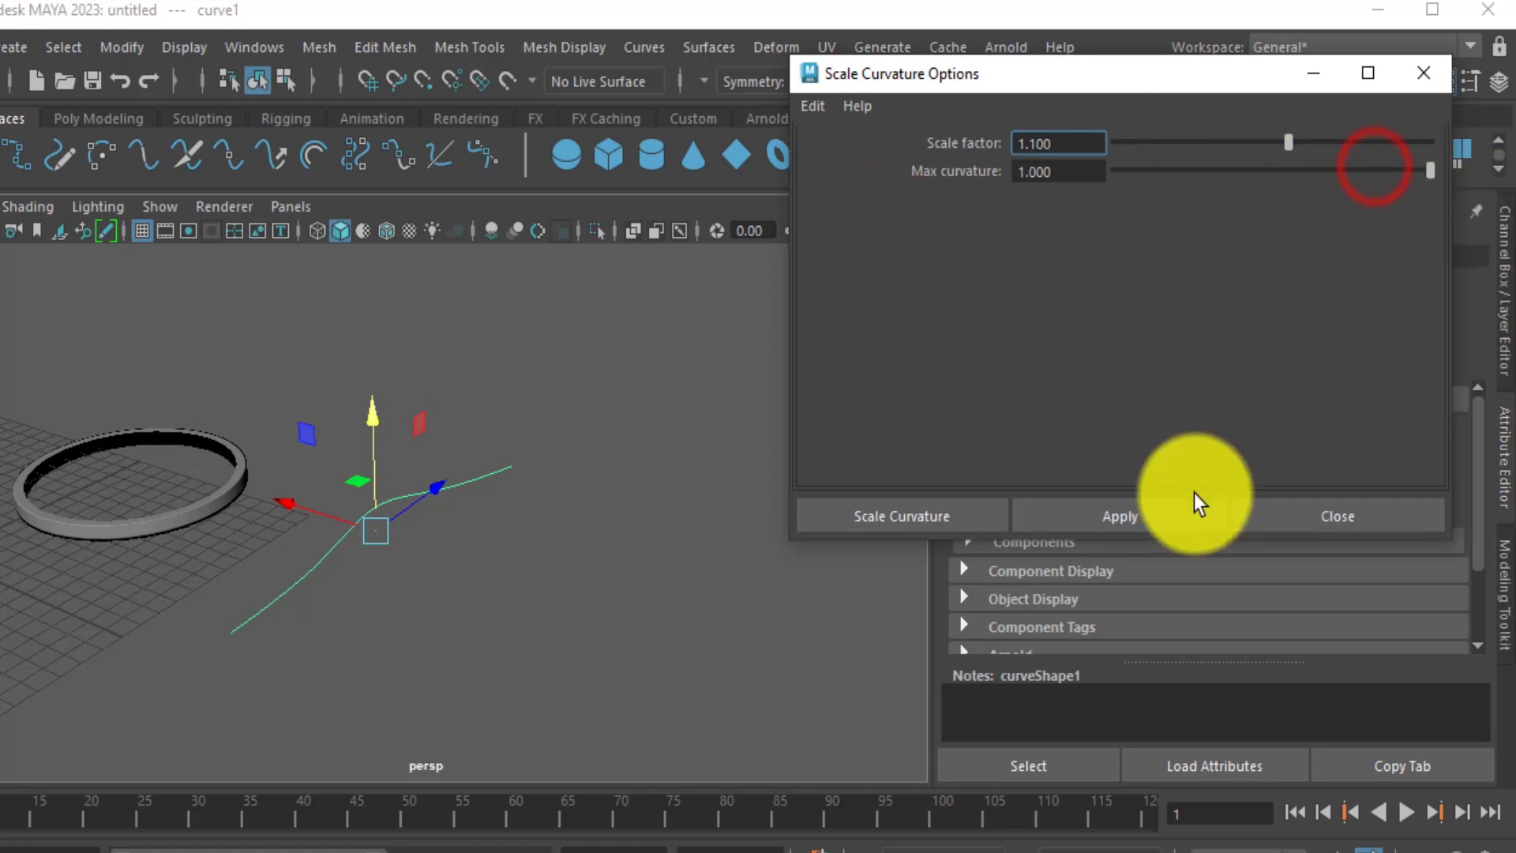
pyautogui.click(1144, 508)
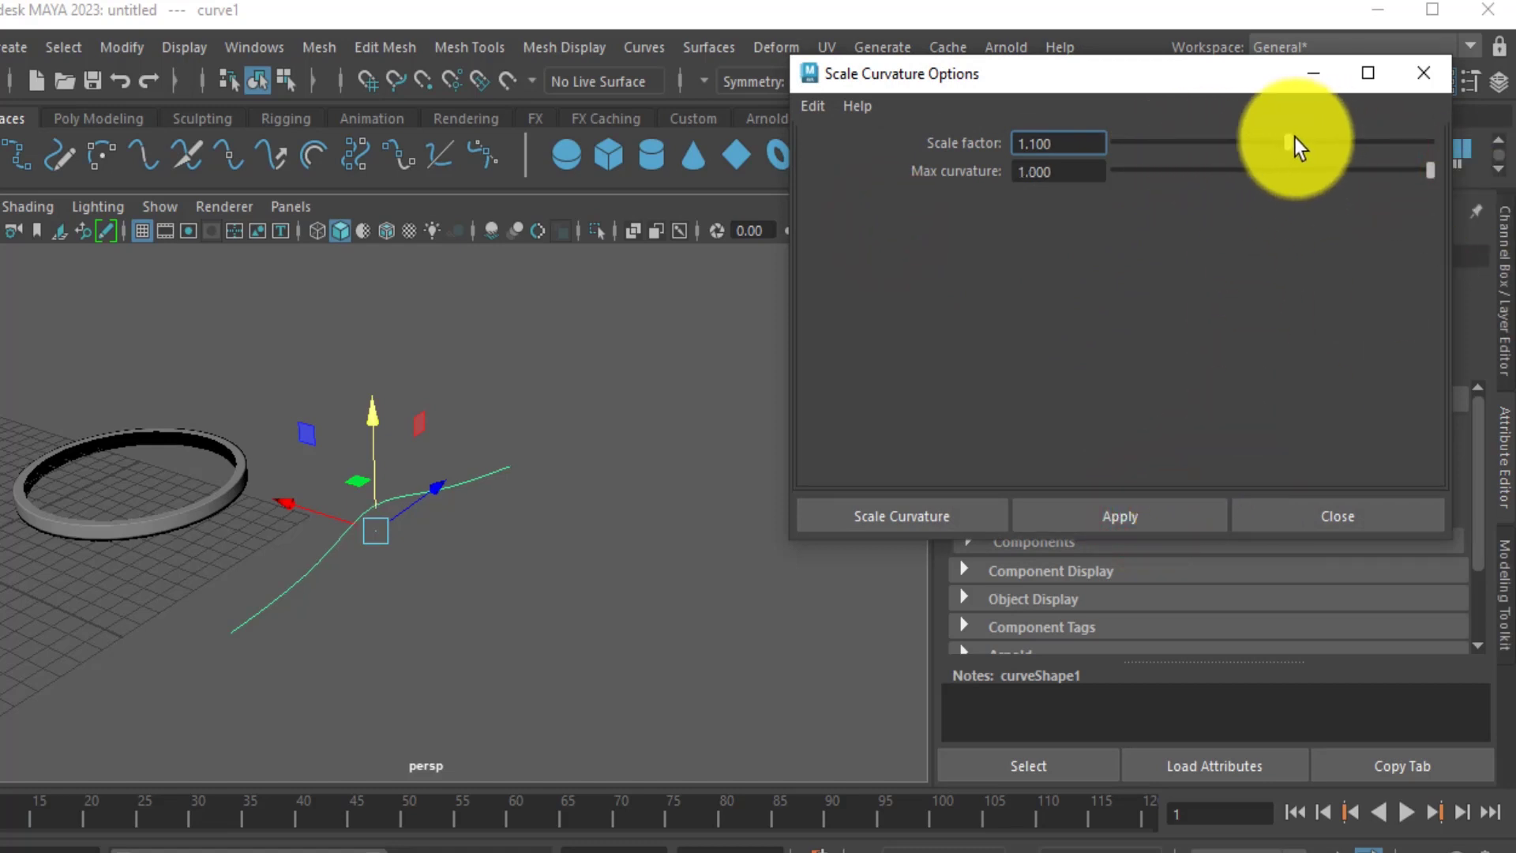
# Apply Scale Curvature to the curve with a scale factor of 2, and again with a scale factor of 0.
pyautogui.moveTo(1295, 137); pyautogui.dragTo(1454, 161)
pyautogui.click(1088, 509)
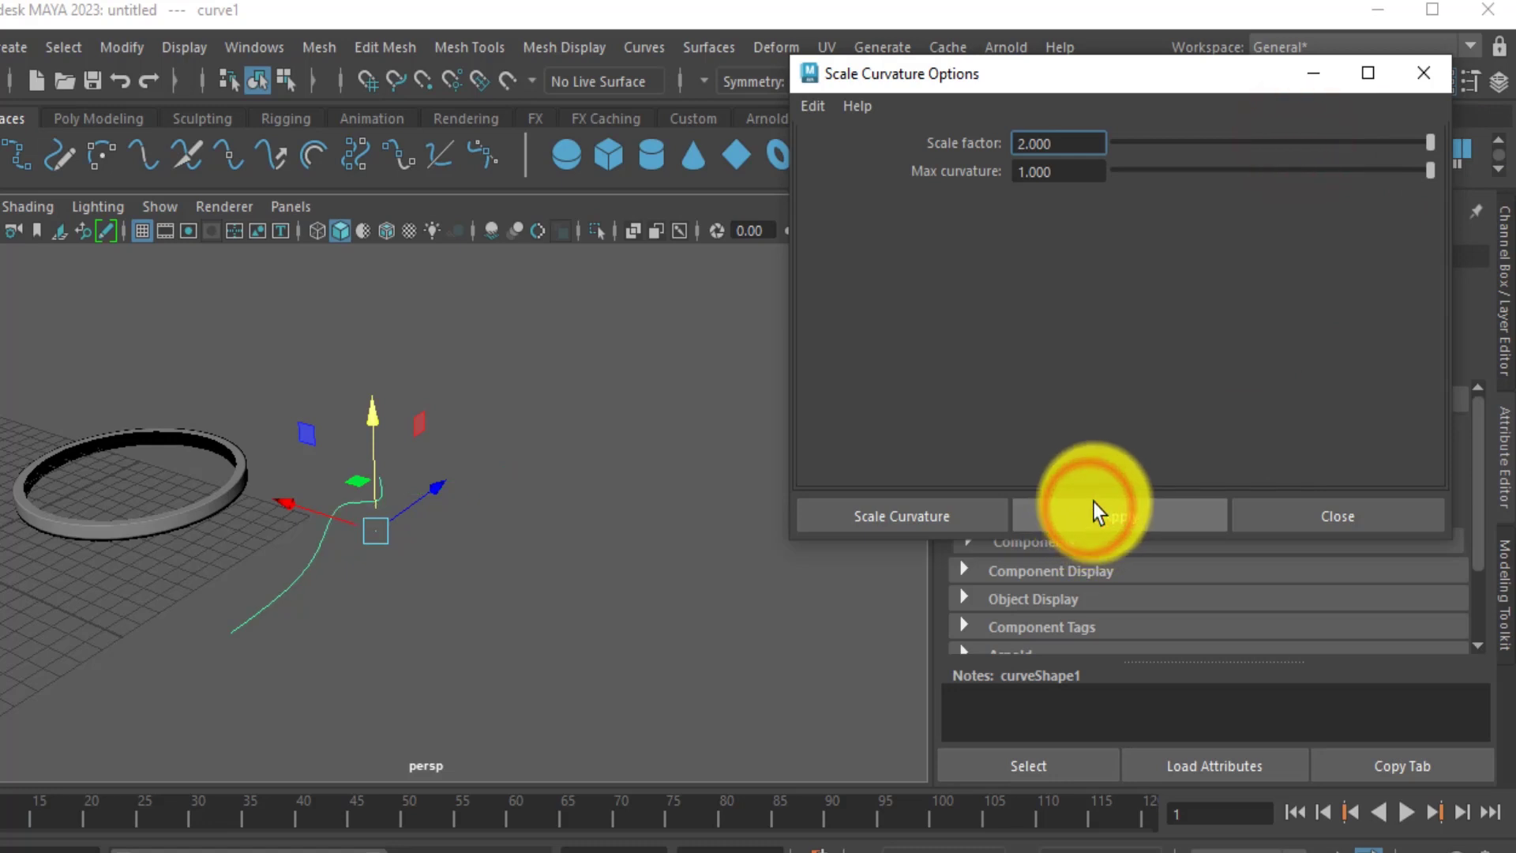
pyautogui.click(1150, 140)
pyautogui.click(1110, 516)
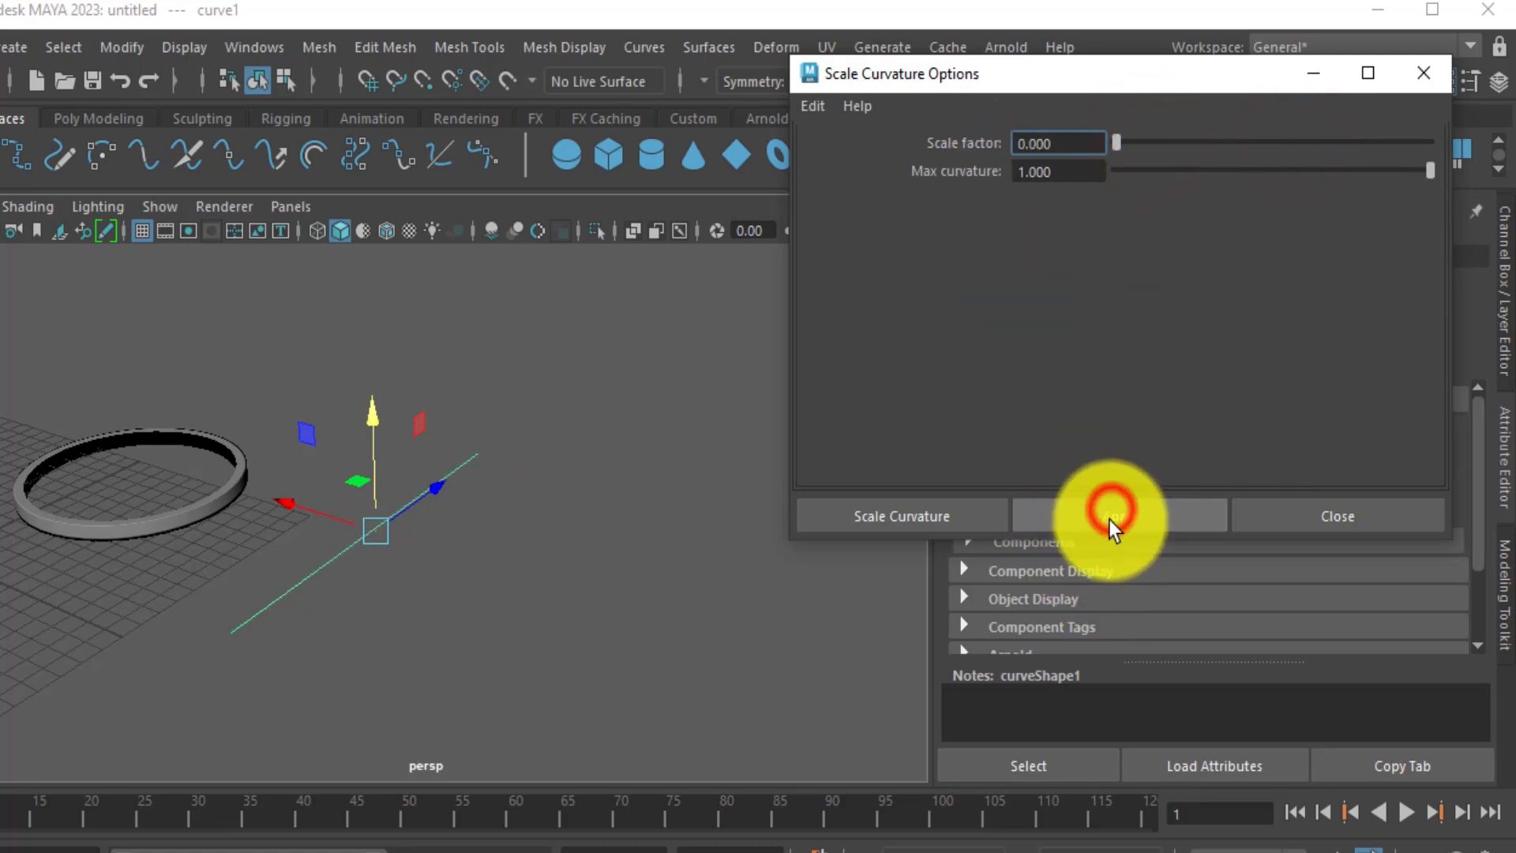
# Apply Scale Curvature to the straight curve with a scale factor of about 0.911, and again with about 1.914.
pyautogui.moveTo(1115, 140); pyautogui.dragTo(1060, 144)
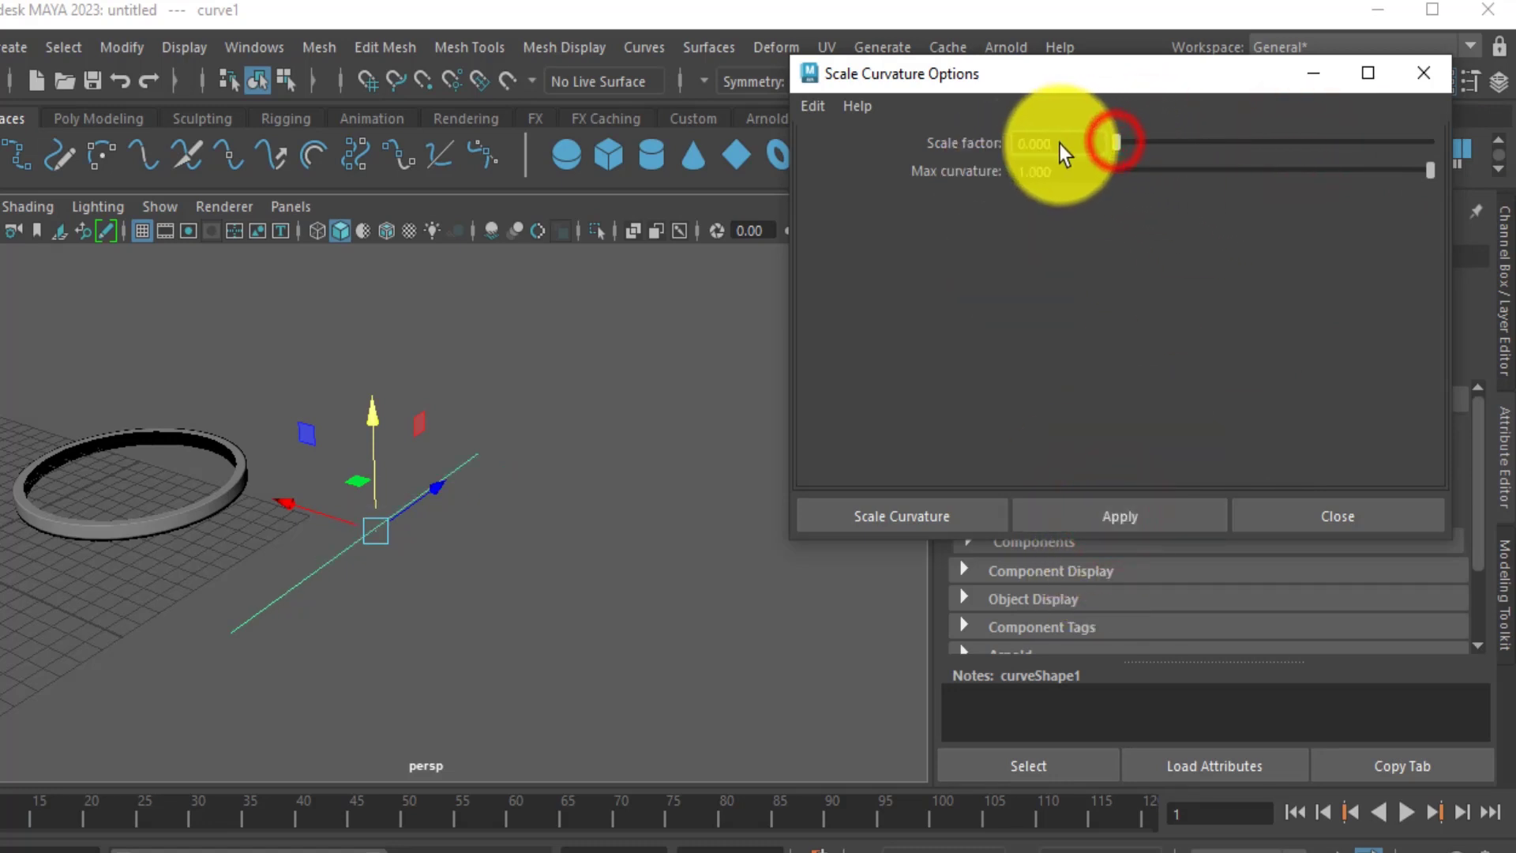
pyautogui.moveTo(1165, 148); pyautogui.dragTo(1257, 150)
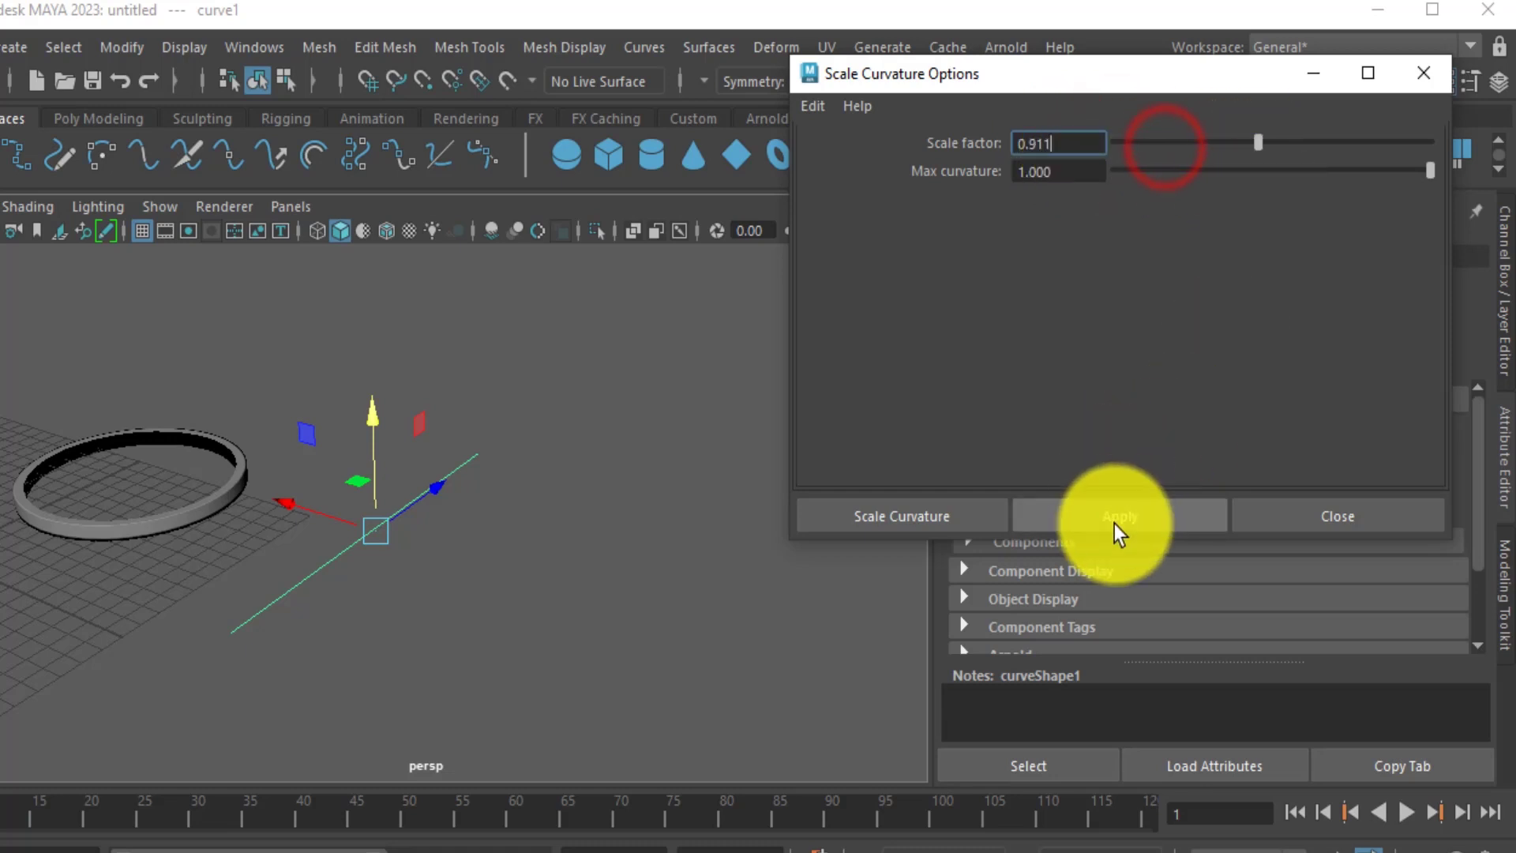
pyautogui.click(1112, 524)
pyautogui.click(1262, 145)
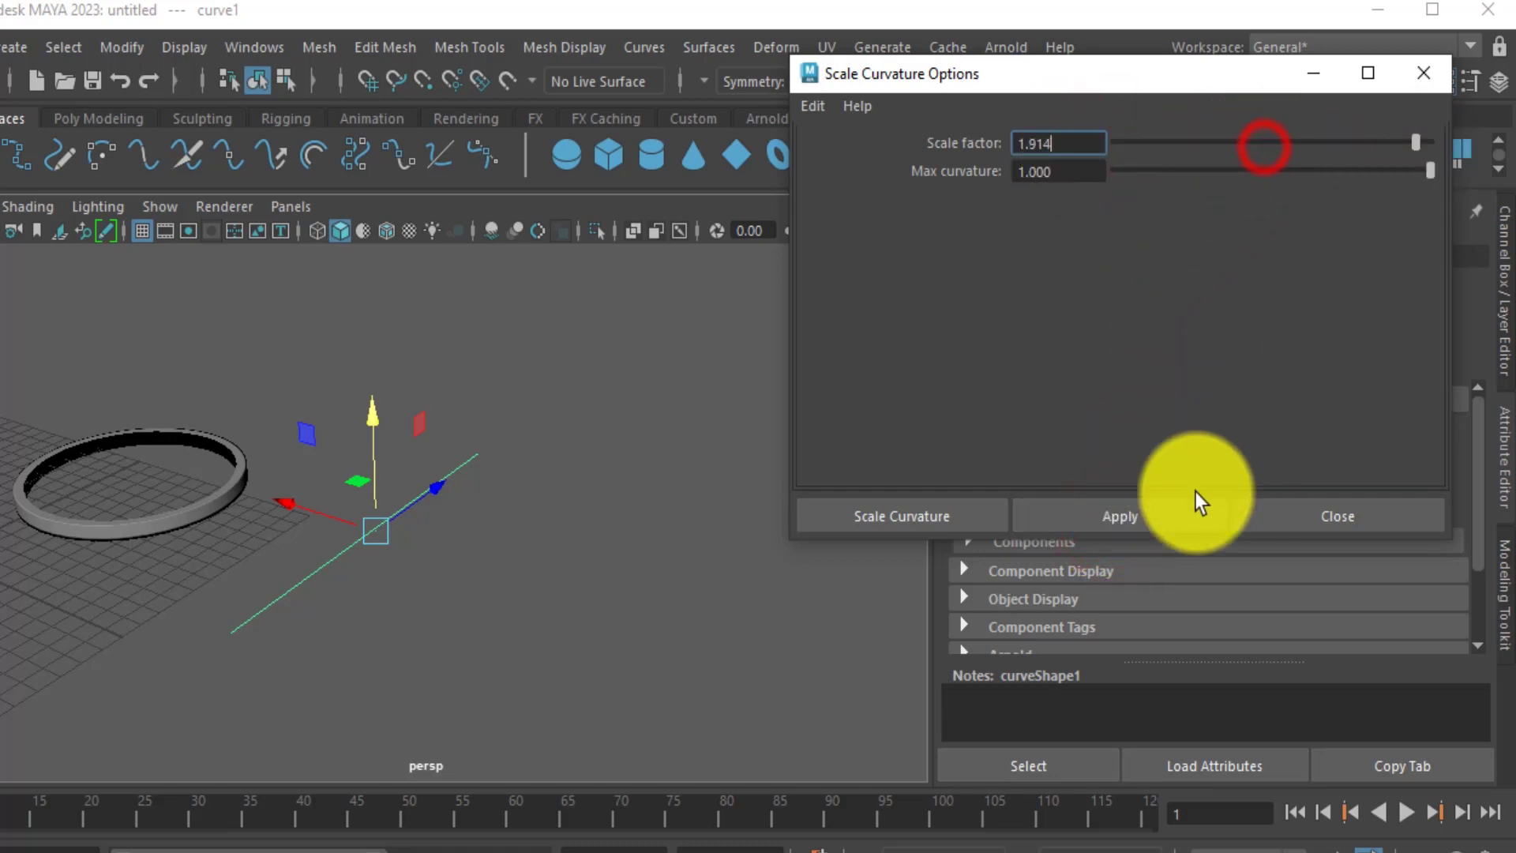
pyautogui.click(1137, 514)
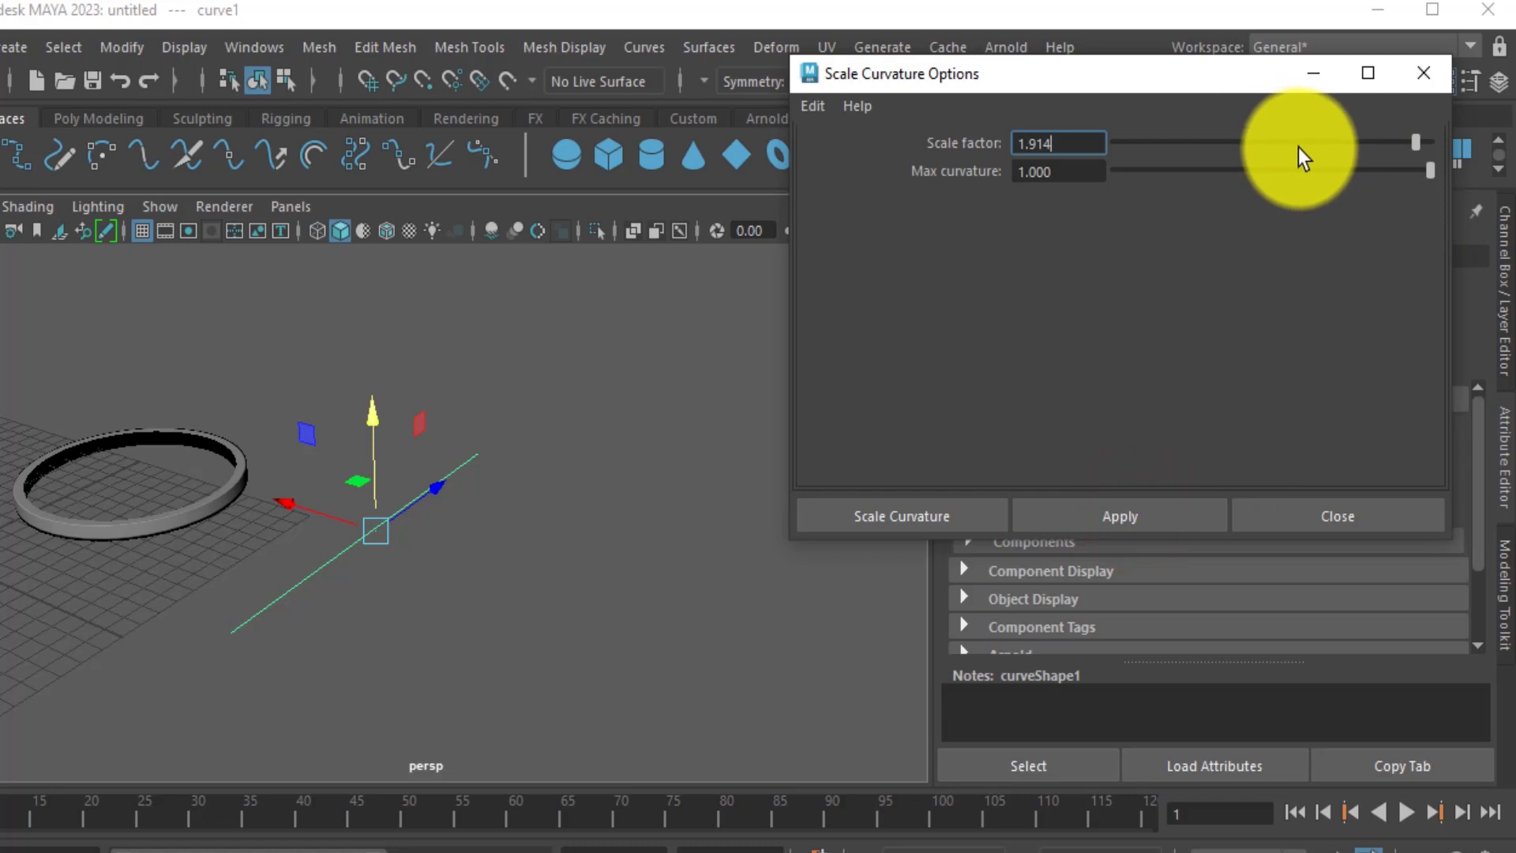
# Apply Scale Curvature with scale factor 0 and max curvature 1, and close its options.
pyautogui.moveTo(1227, 141); pyautogui.dragTo(962, 197)
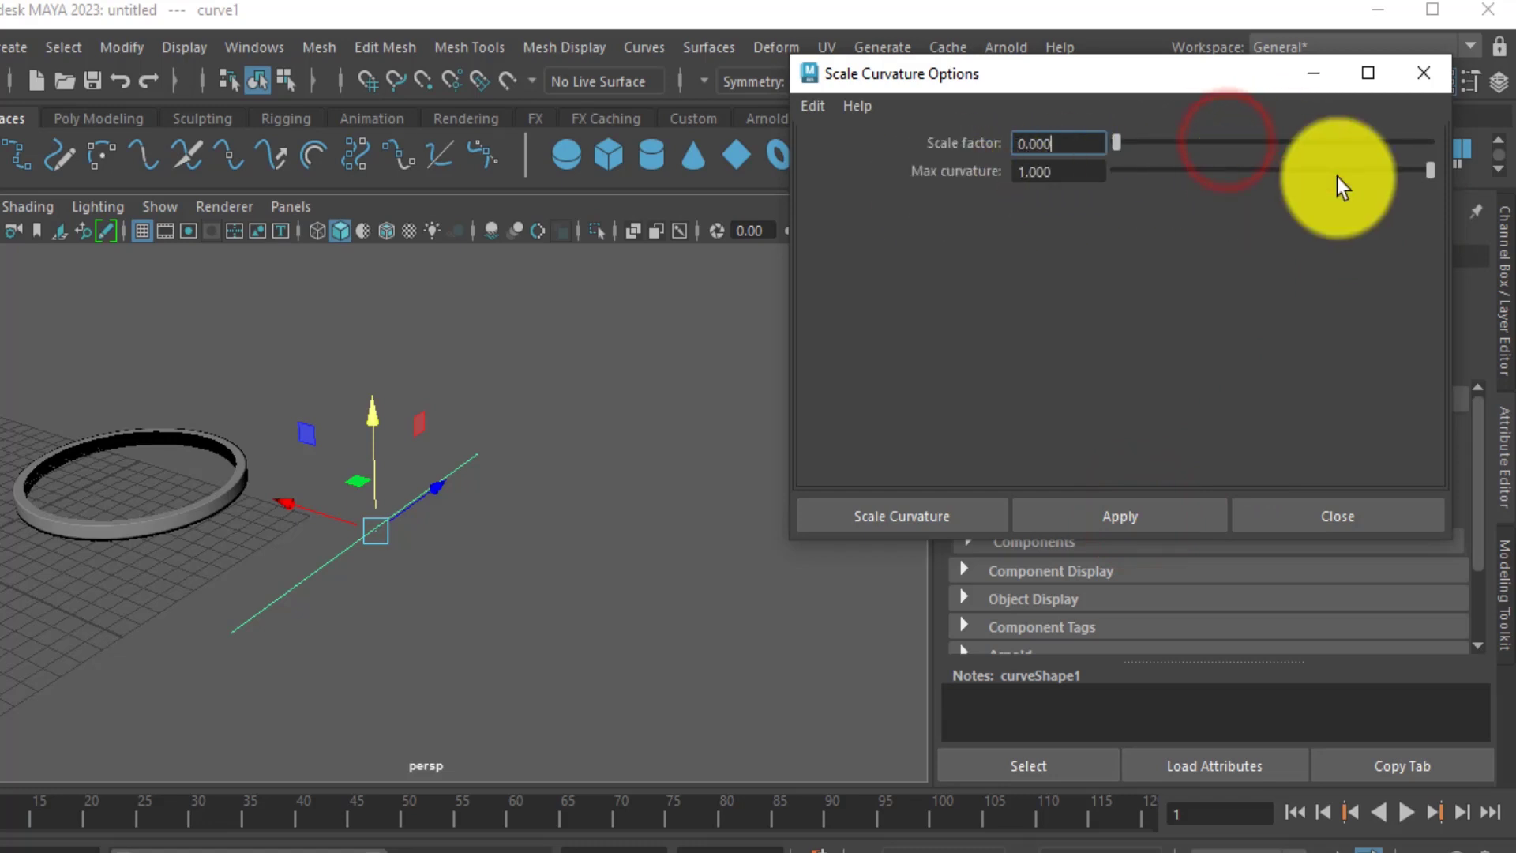
pyautogui.moveTo(1366, 175); pyautogui.dragTo(1470, 180)
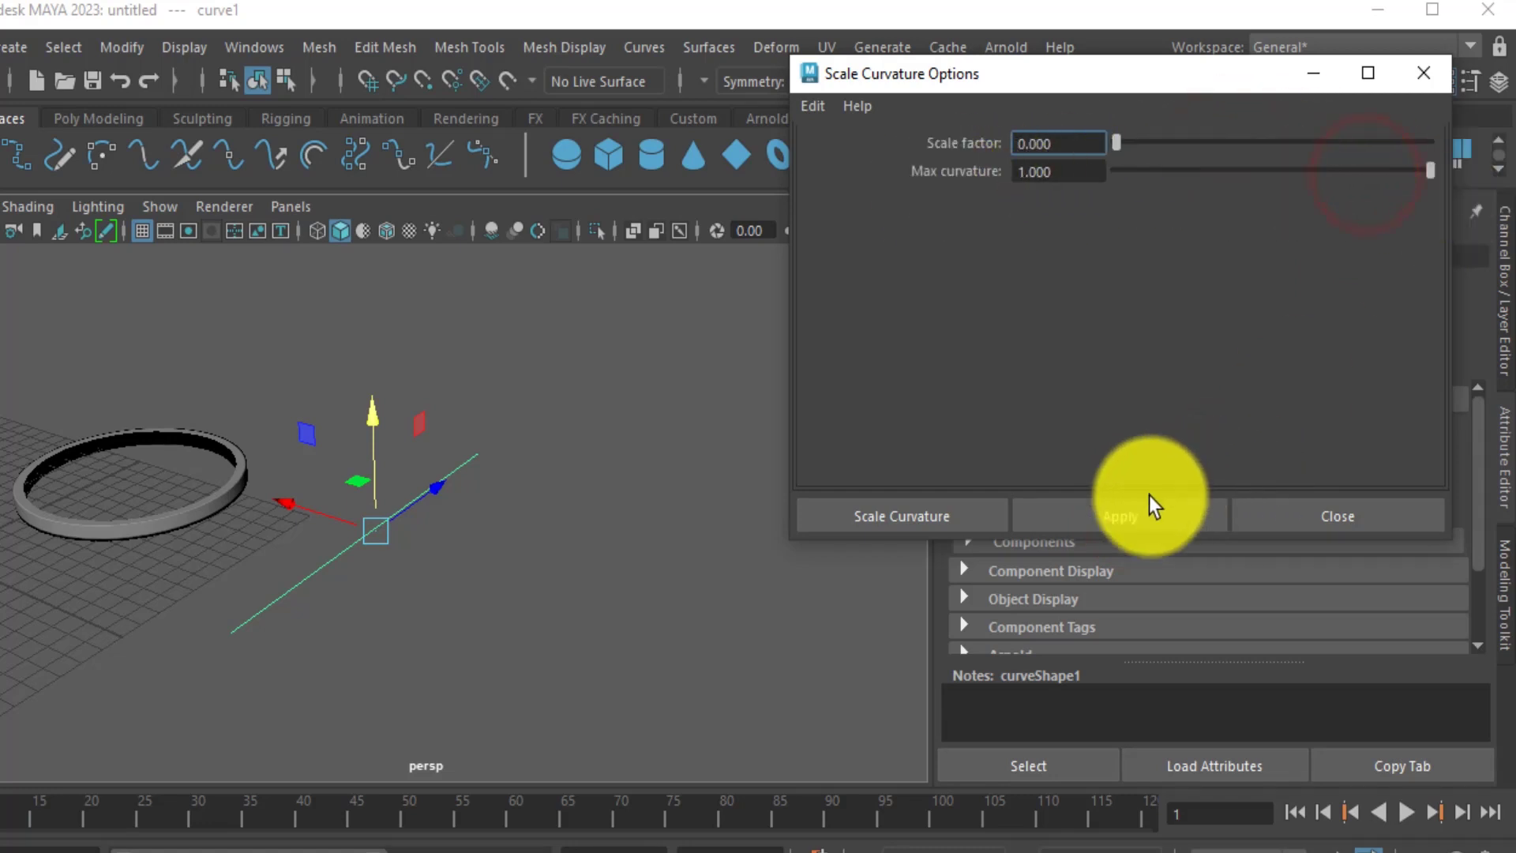
pyautogui.click(1124, 511)
pyautogui.click(1341, 518)
# Select the straight curve in front of the ring and delete it.
pyautogui.click(700, 531)
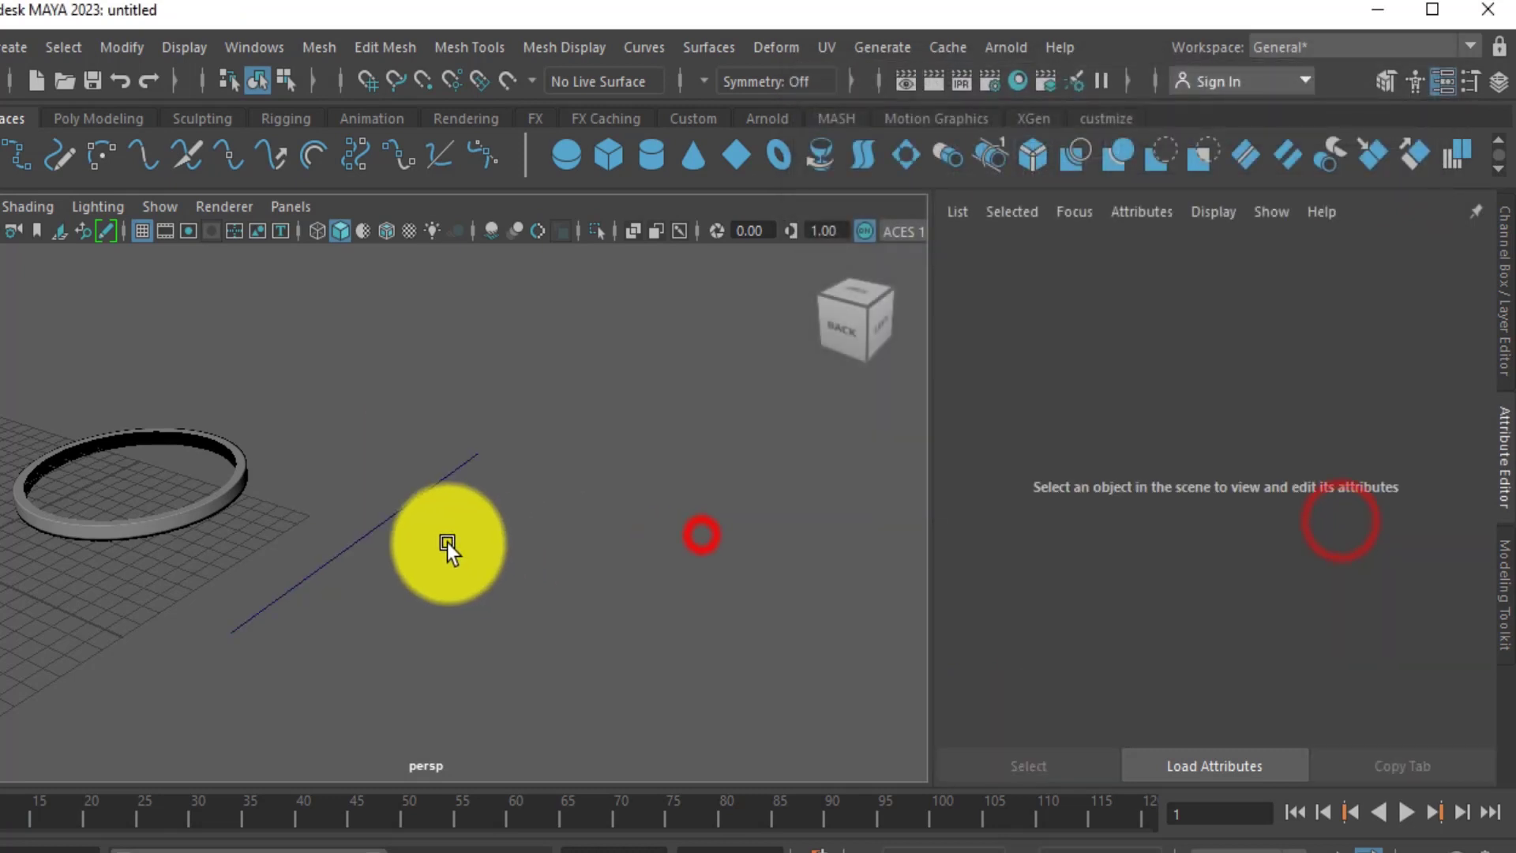
pyautogui.keyDown('alt'); pyautogui.moveTo(436, 531); pyautogui.dragTo(530, 485); pyautogui.keyUp('alt')
pyautogui.keyDown('alt'); pyautogui.moveTo(271, 657); pyautogui.dragTo(201, 683); pyautogui.keyUp('alt')
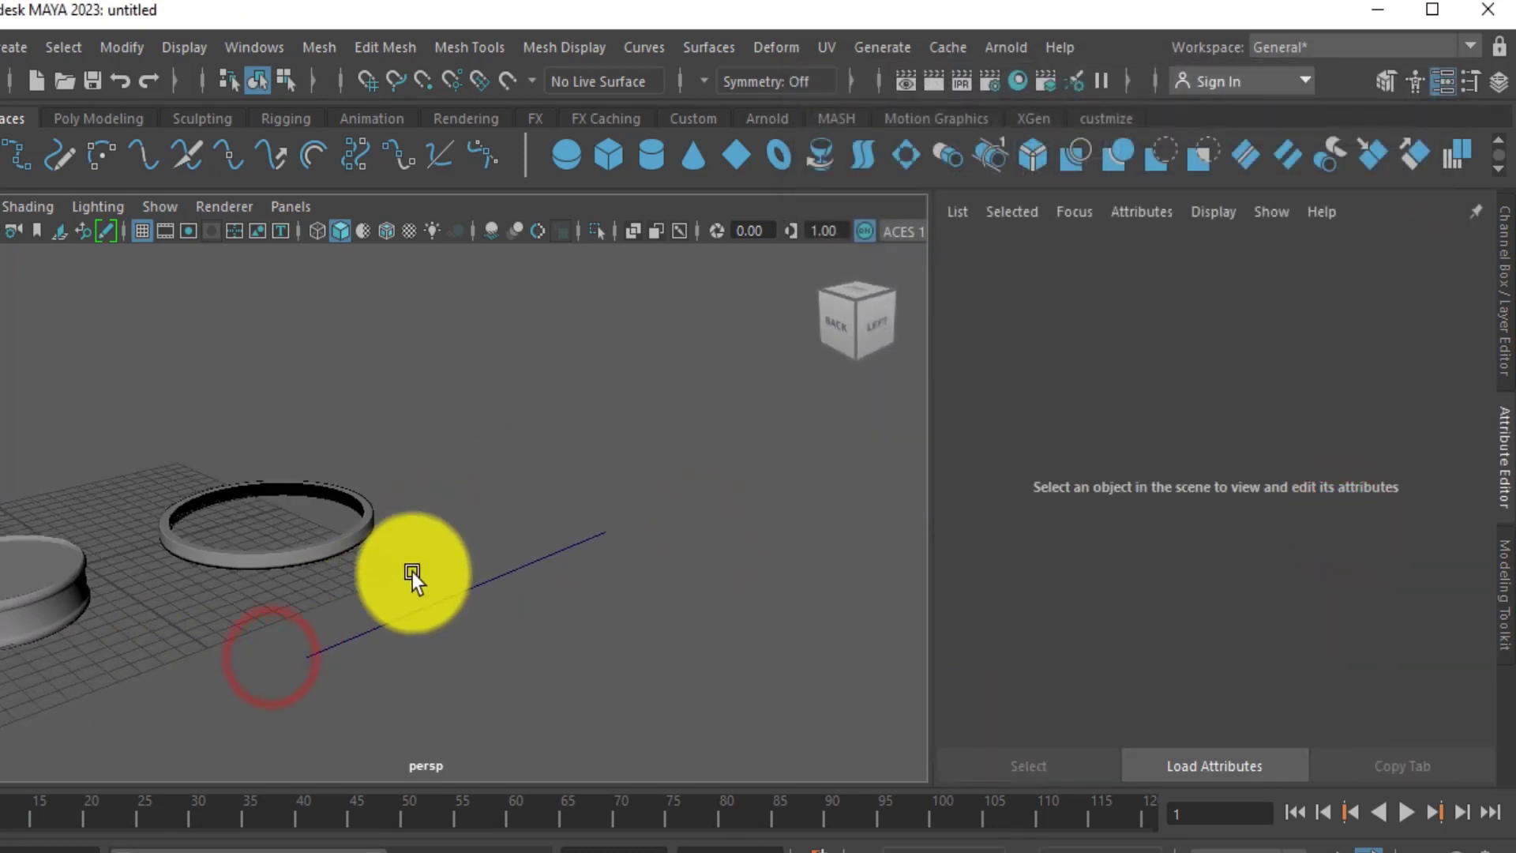
pyautogui.moveTo(455, 561); pyautogui.dragTo(567, 675)
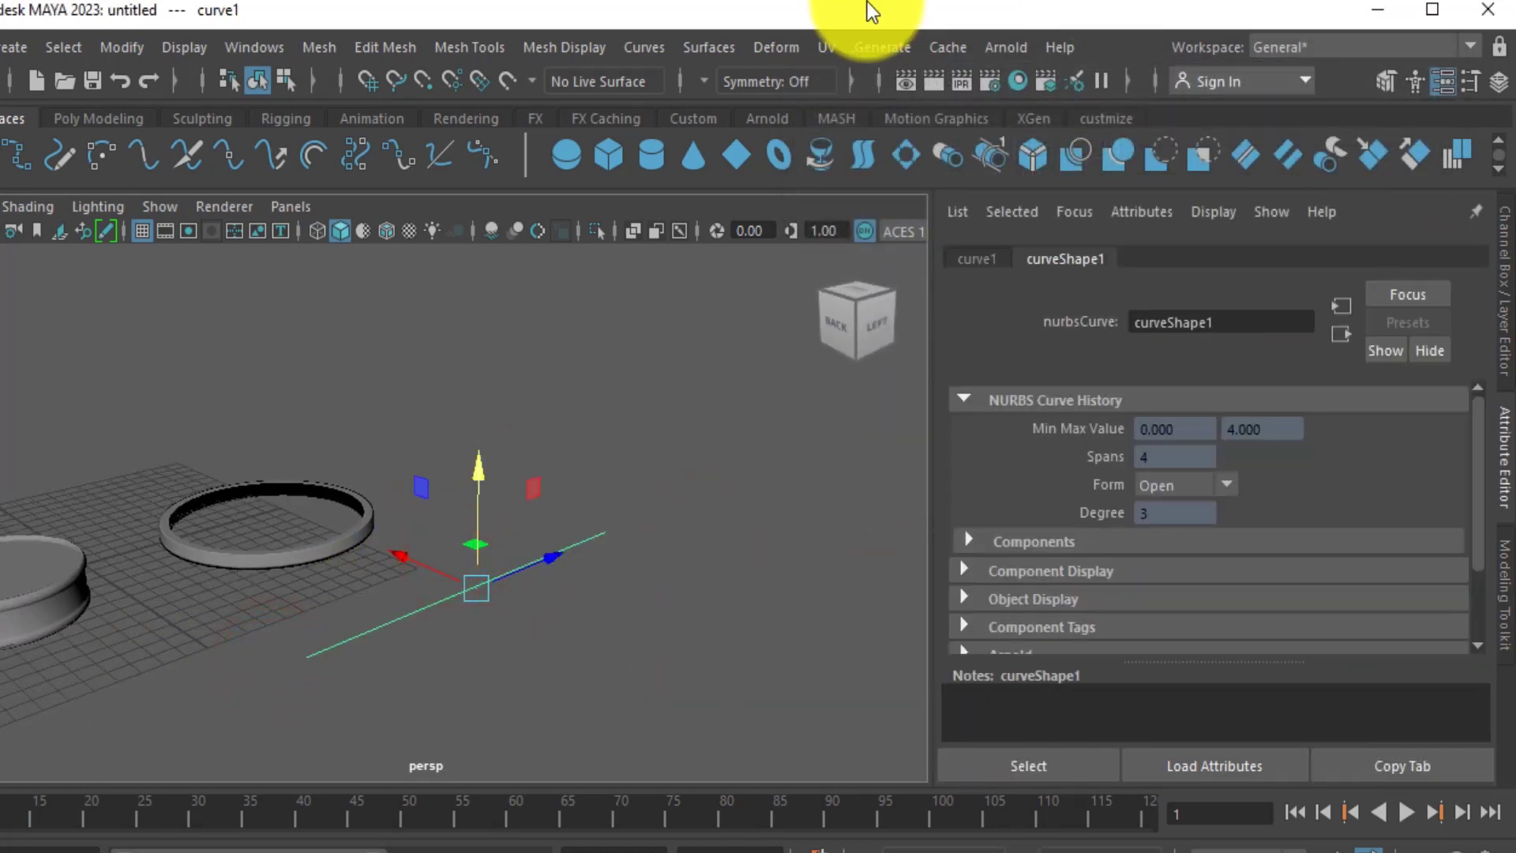
pyautogui.click(643, 47)
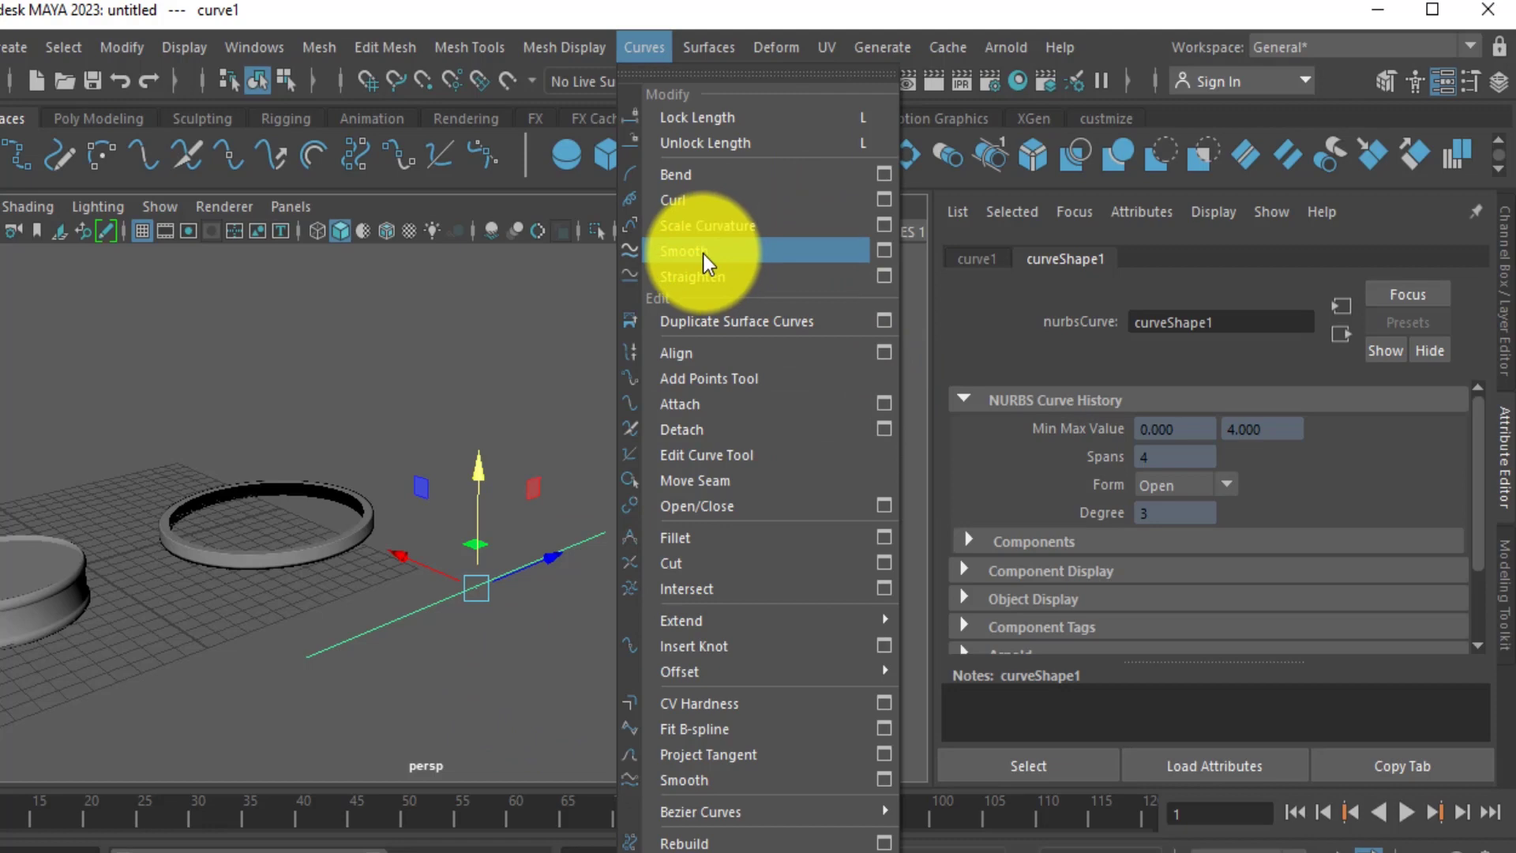
pyautogui.click(499, 637)
pyautogui.moveTo(477, 528); pyautogui.dragTo(523, 590)
pyautogui.press('Delete')
# Draw a wavy open EP curve with eight points in front of the ring, finish it and deselect it.
pyautogui.click(50, 151)
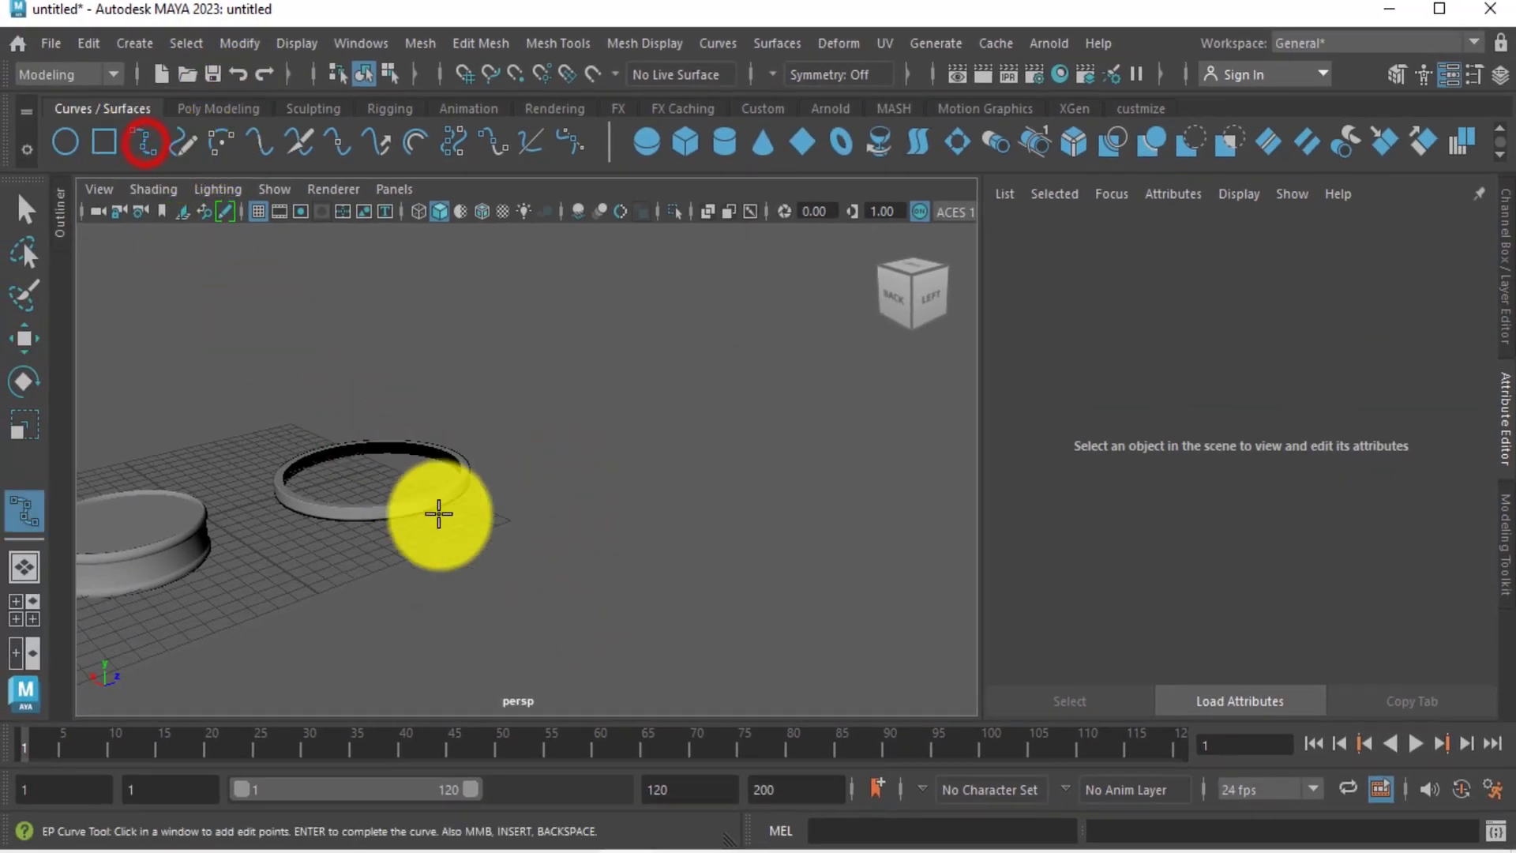
pyautogui.click(460, 617)
pyautogui.click(477, 583)
pyautogui.click(509, 588)
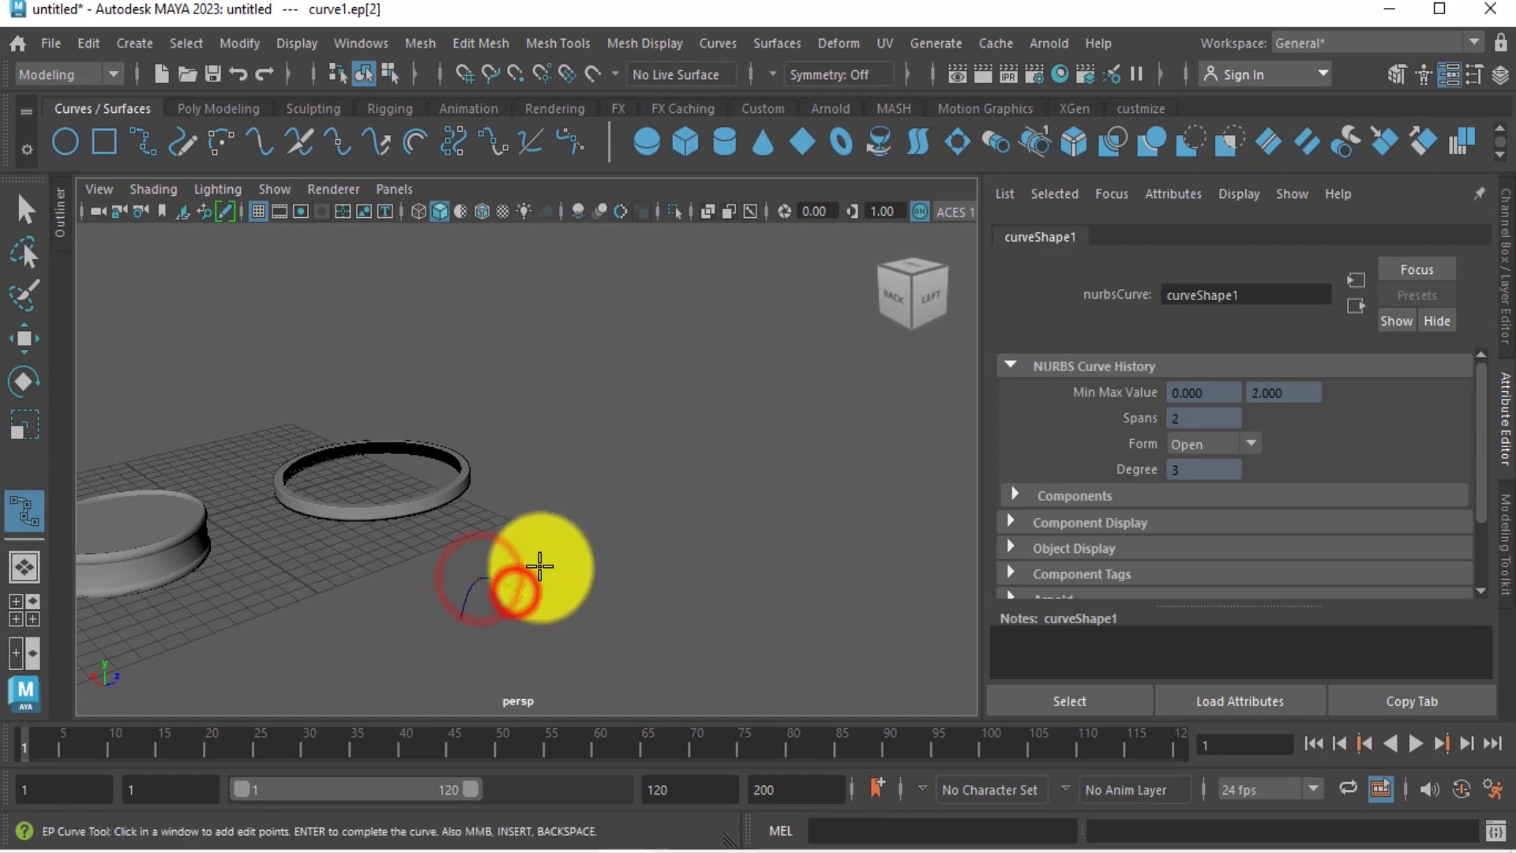
pyautogui.click(539, 566)
pyautogui.click(634, 570)
pyautogui.click(682, 519)
pyautogui.click(745, 515)
pyautogui.click(817, 485)
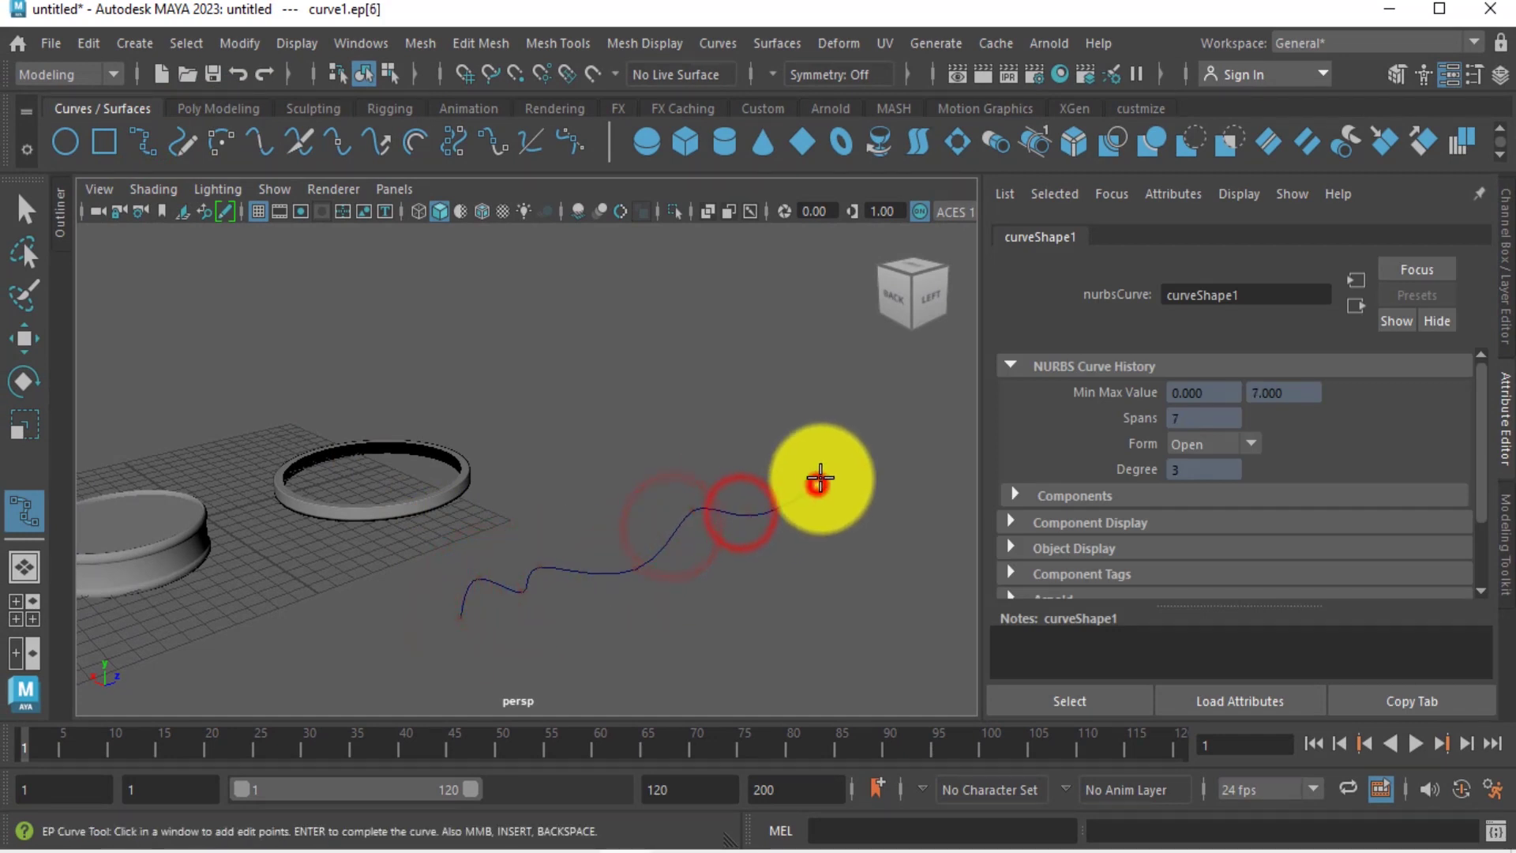
pyautogui.press('Return')
pyautogui.click(734, 603)
# Select the wavy curve, apply Smooth with its current settings and undo the smoothing.
pyautogui.keyDown('alt'); pyautogui.moveTo(613, 537); pyautogui.dragTo(694, 565); pyautogui.keyUp('alt')
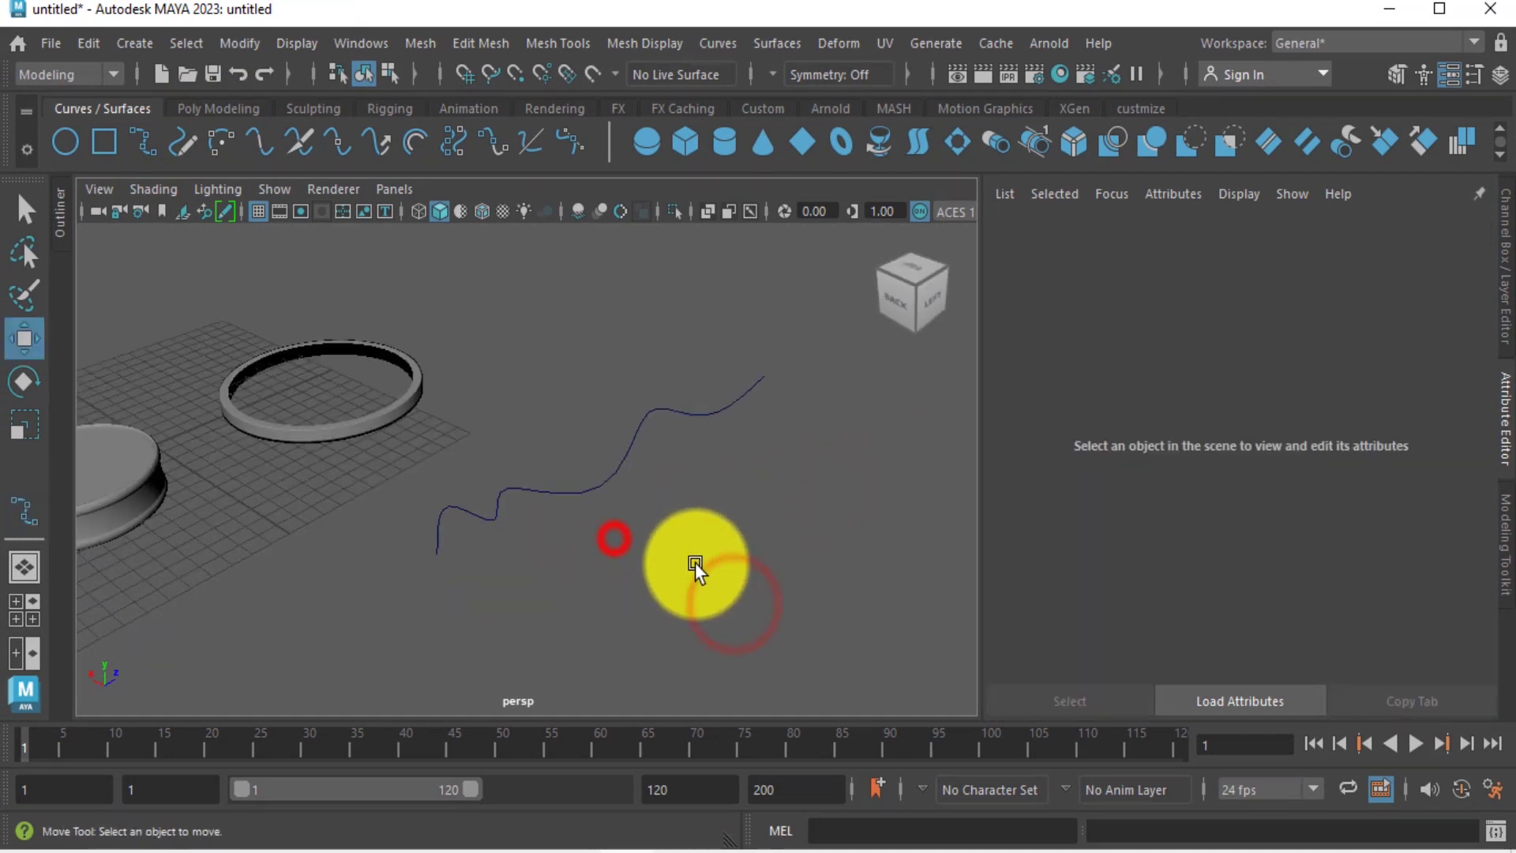
pyautogui.moveTo(582, 436); pyautogui.dragTo(685, 507)
pyautogui.click(718, 43)
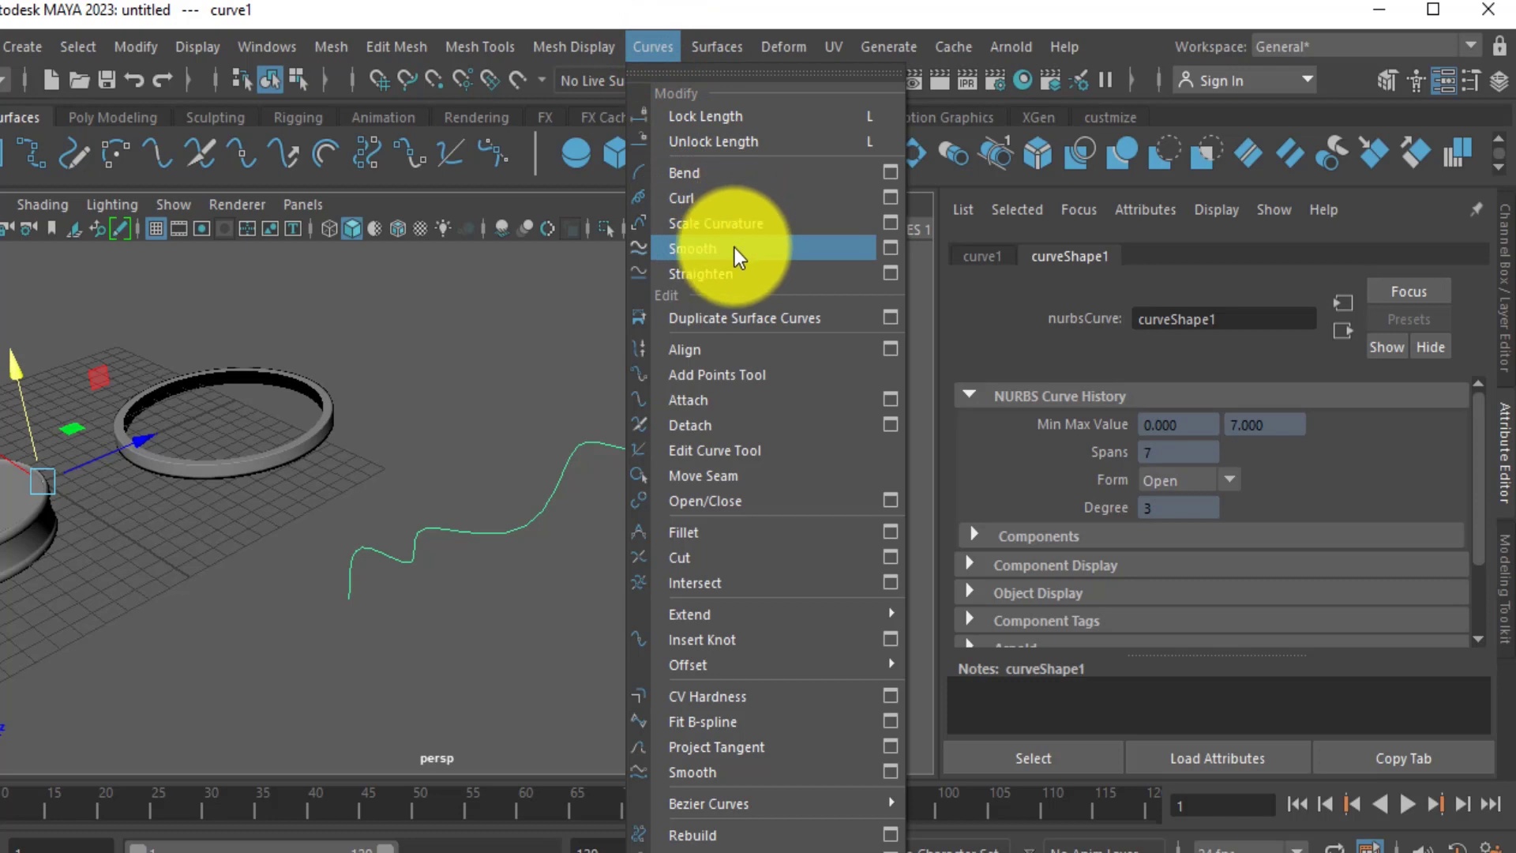
pyautogui.click(797, 249)
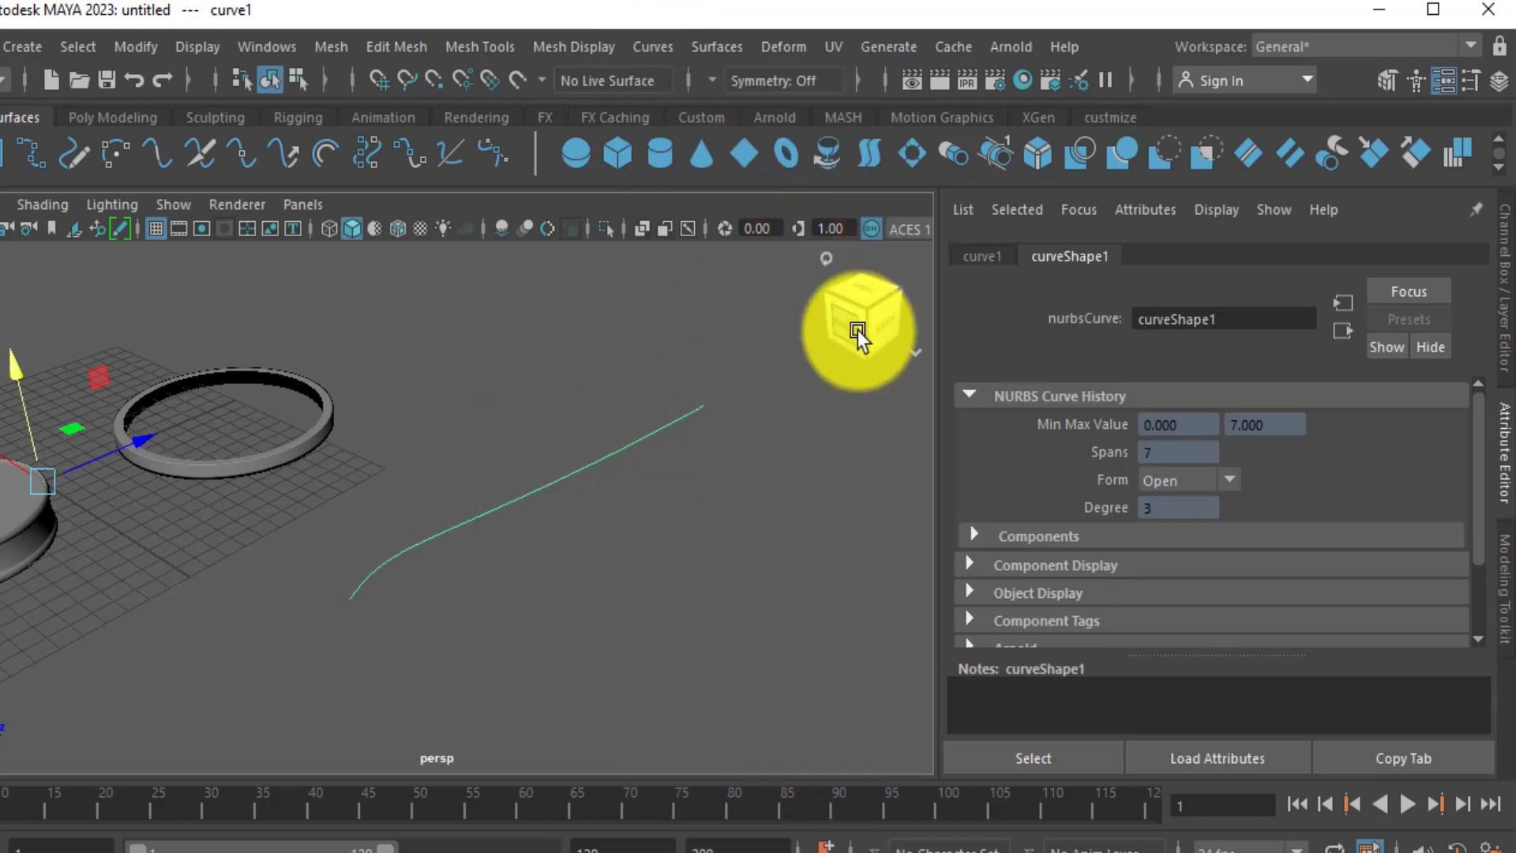
pyautogui.hotkey('ctrl', 'z')
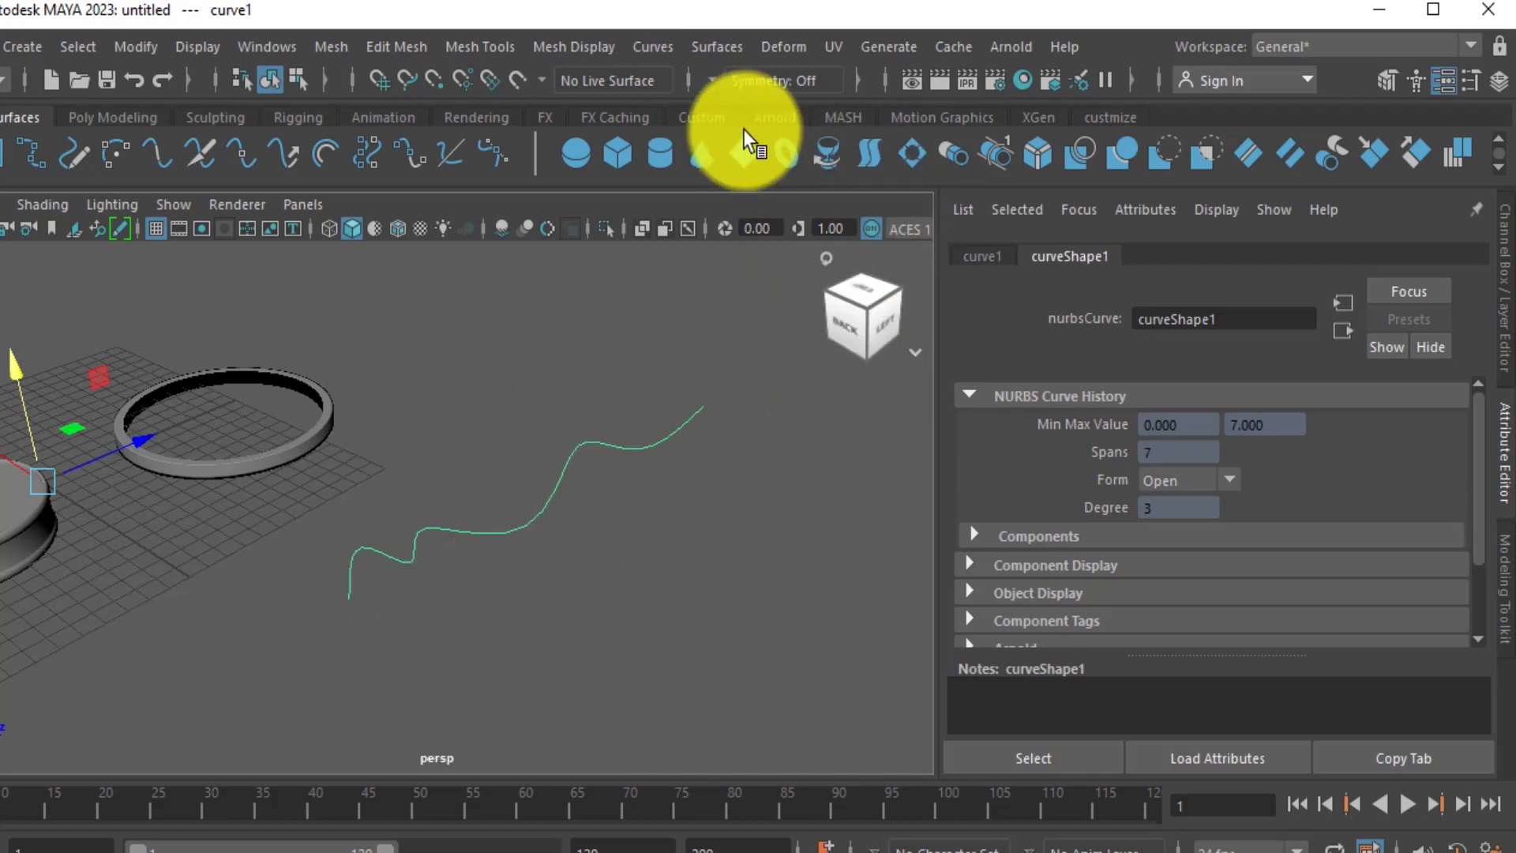
# Apply Smooth to the wavy curve with a smooth factor of 1, and undo the smoothing.
pyautogui.click(671, 45)
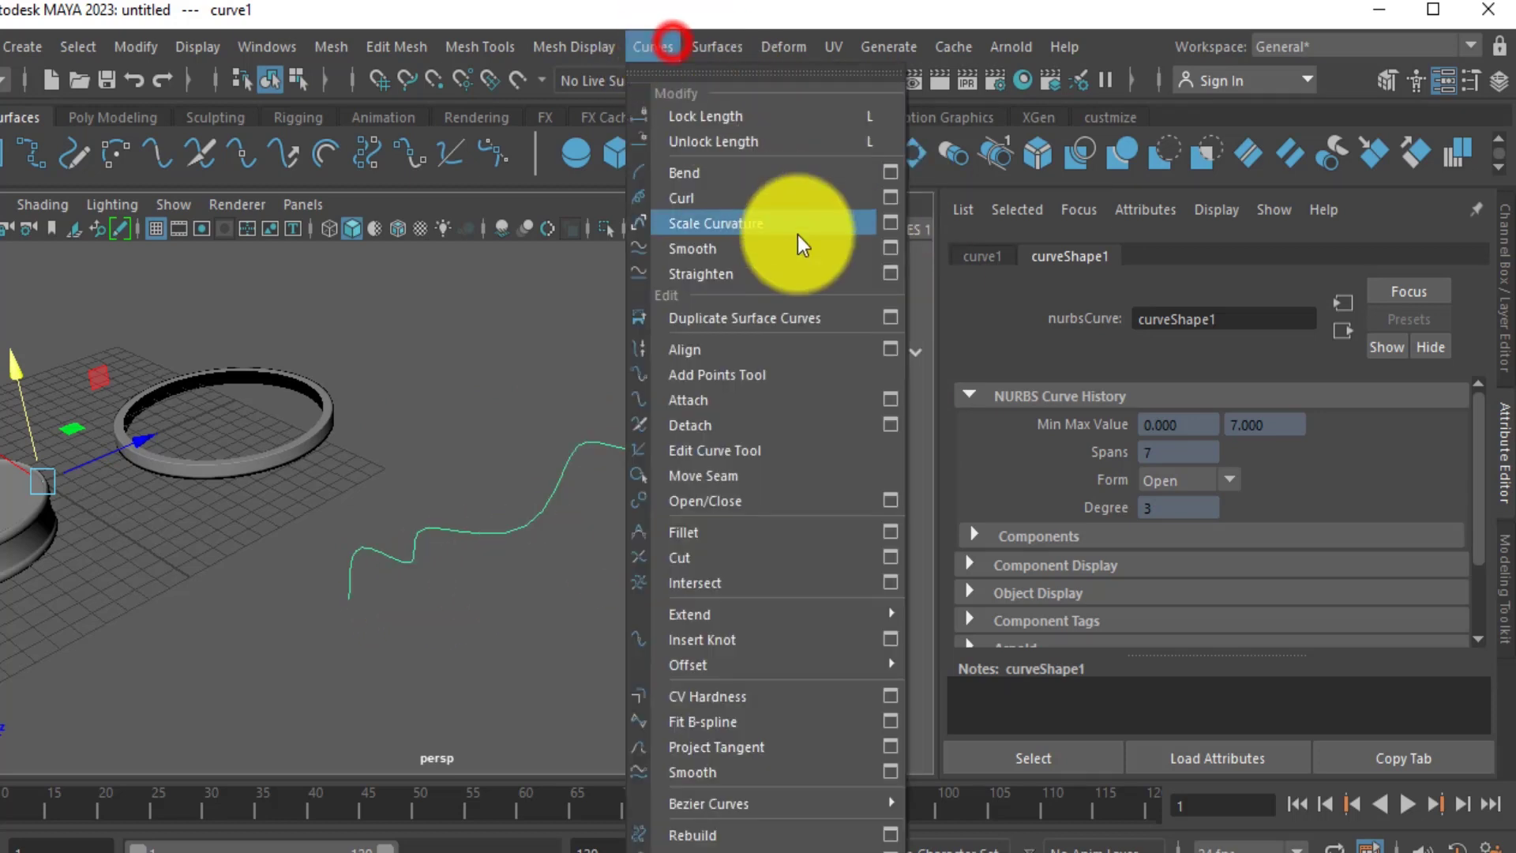
pyautogui.click(886, 250)
pyautogui.moveTo(1044, 144); pyautogui.dragTo(942, 151)
pyautogui.write('1')
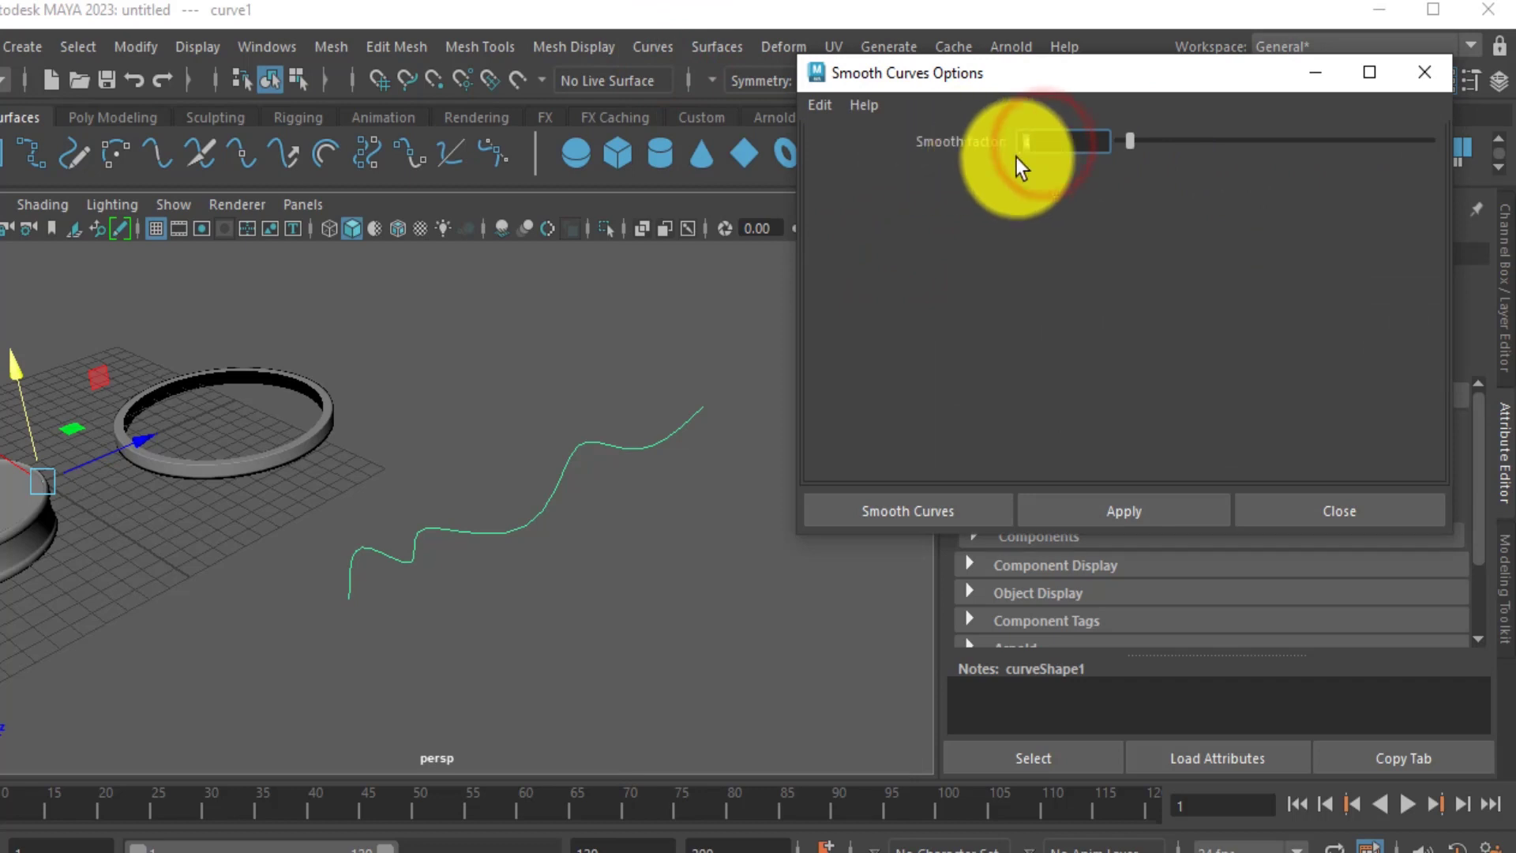
pyautogui.click(1131, 508)
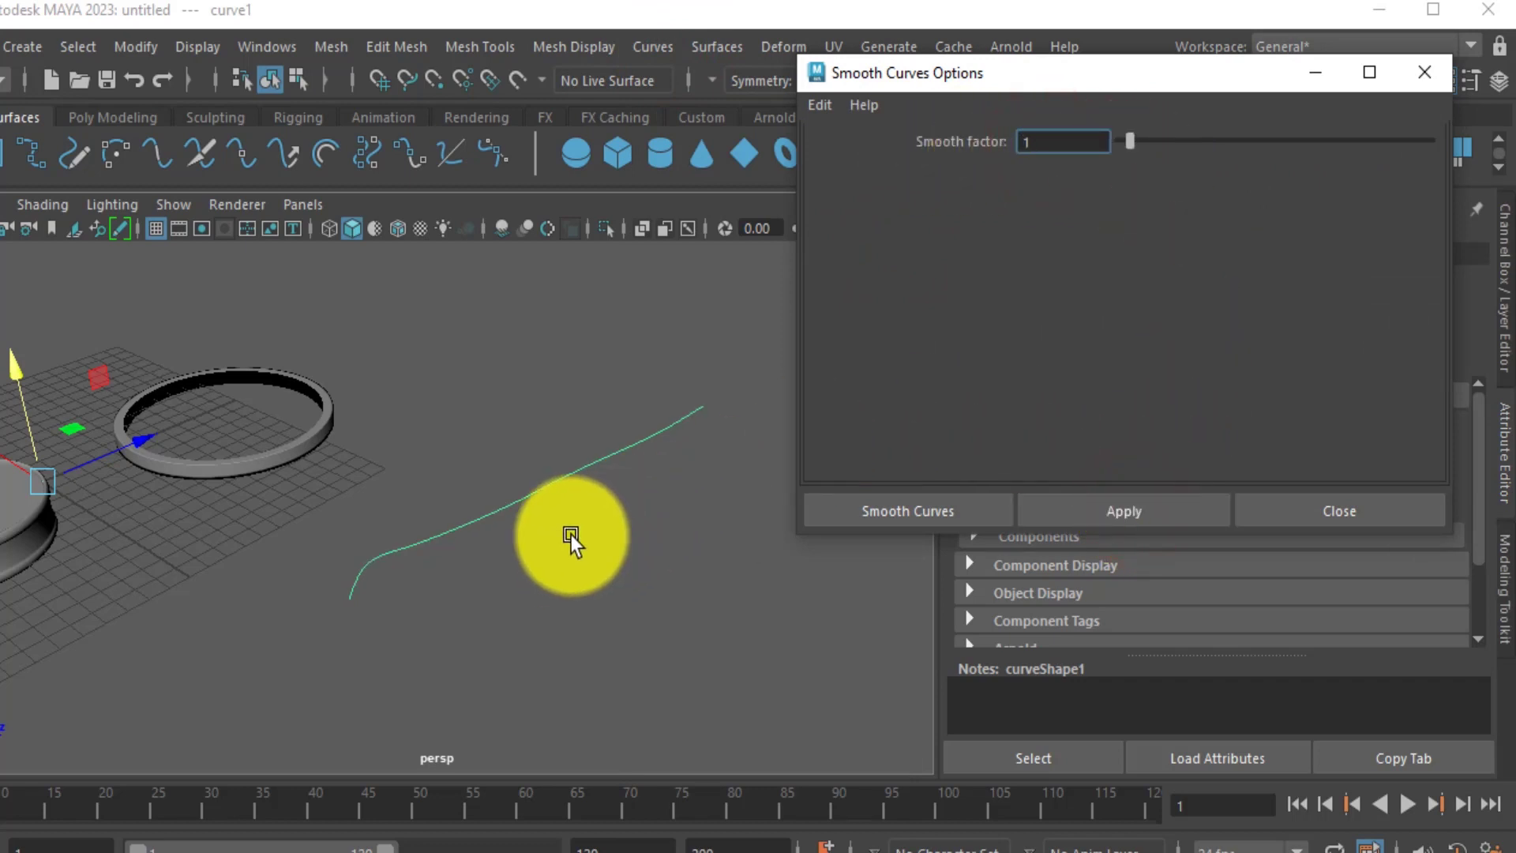
pyautogui.click(595, 582)
pyautogui.hotkey('ctrl', 'z')
pyautogui.hotkey('ctrl', 'z')
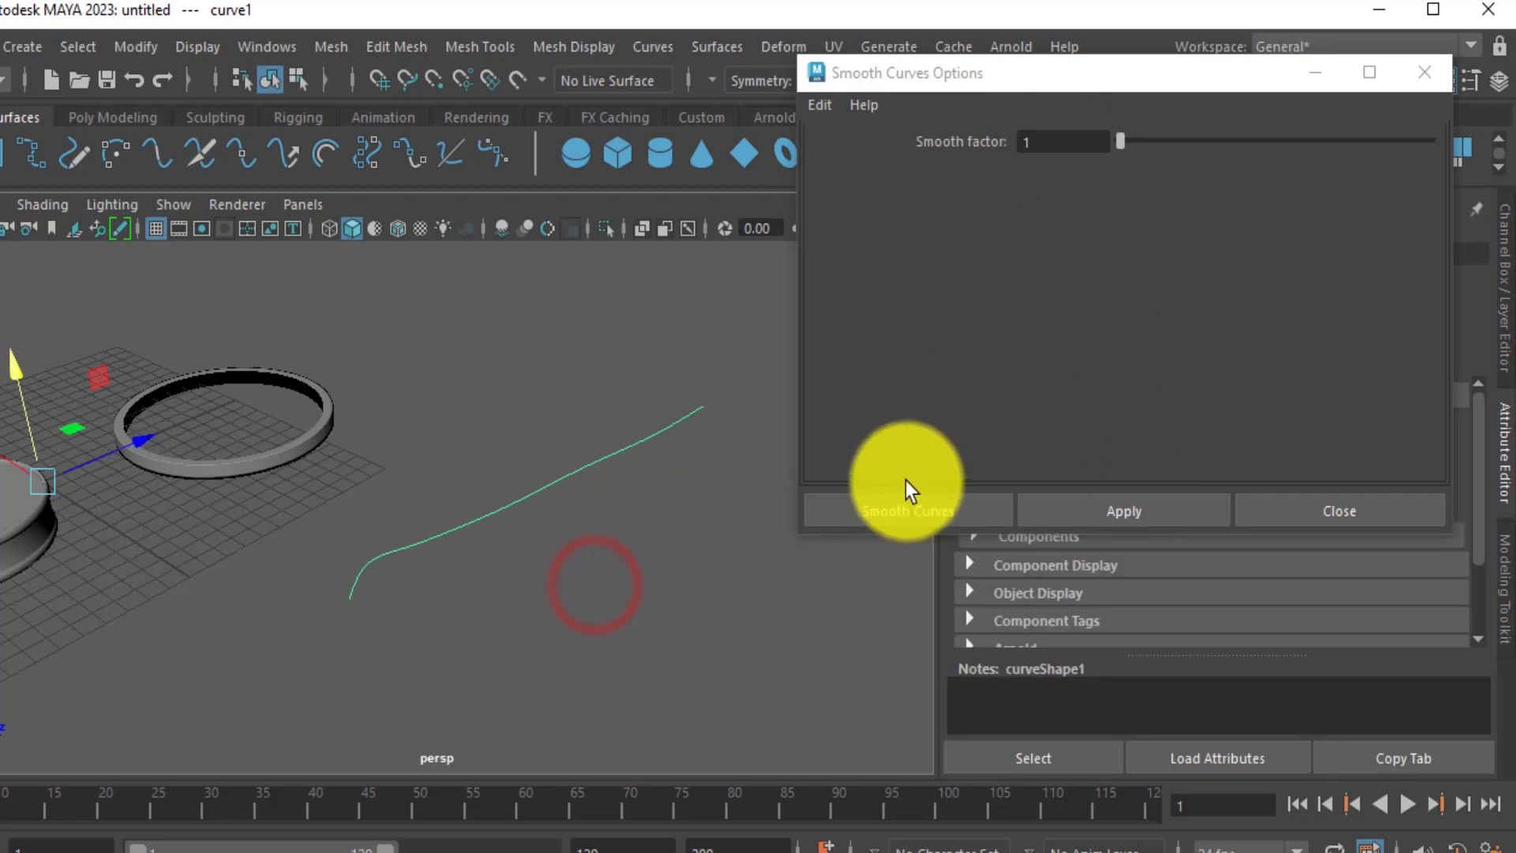
# Apply Smooth to the wavy curve with a smooth factor of 94, and undo the smoothing.
pyautogui.moveTo(1121, 142); pyautogui.dragTo(1411, 163)
pyautogui.click(1138, 505)
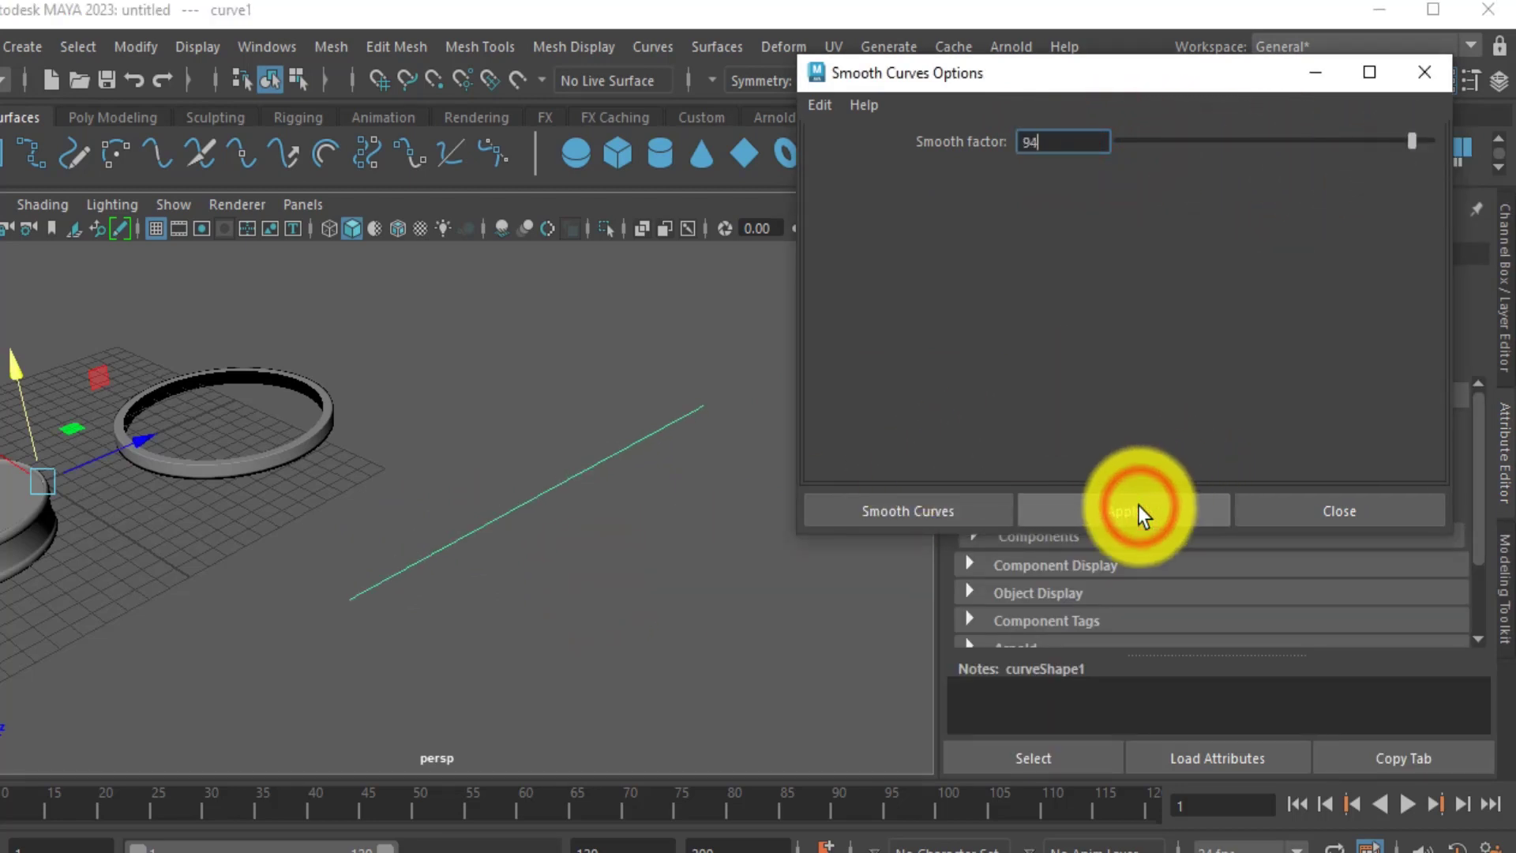
pyautogui.click(626, 516)
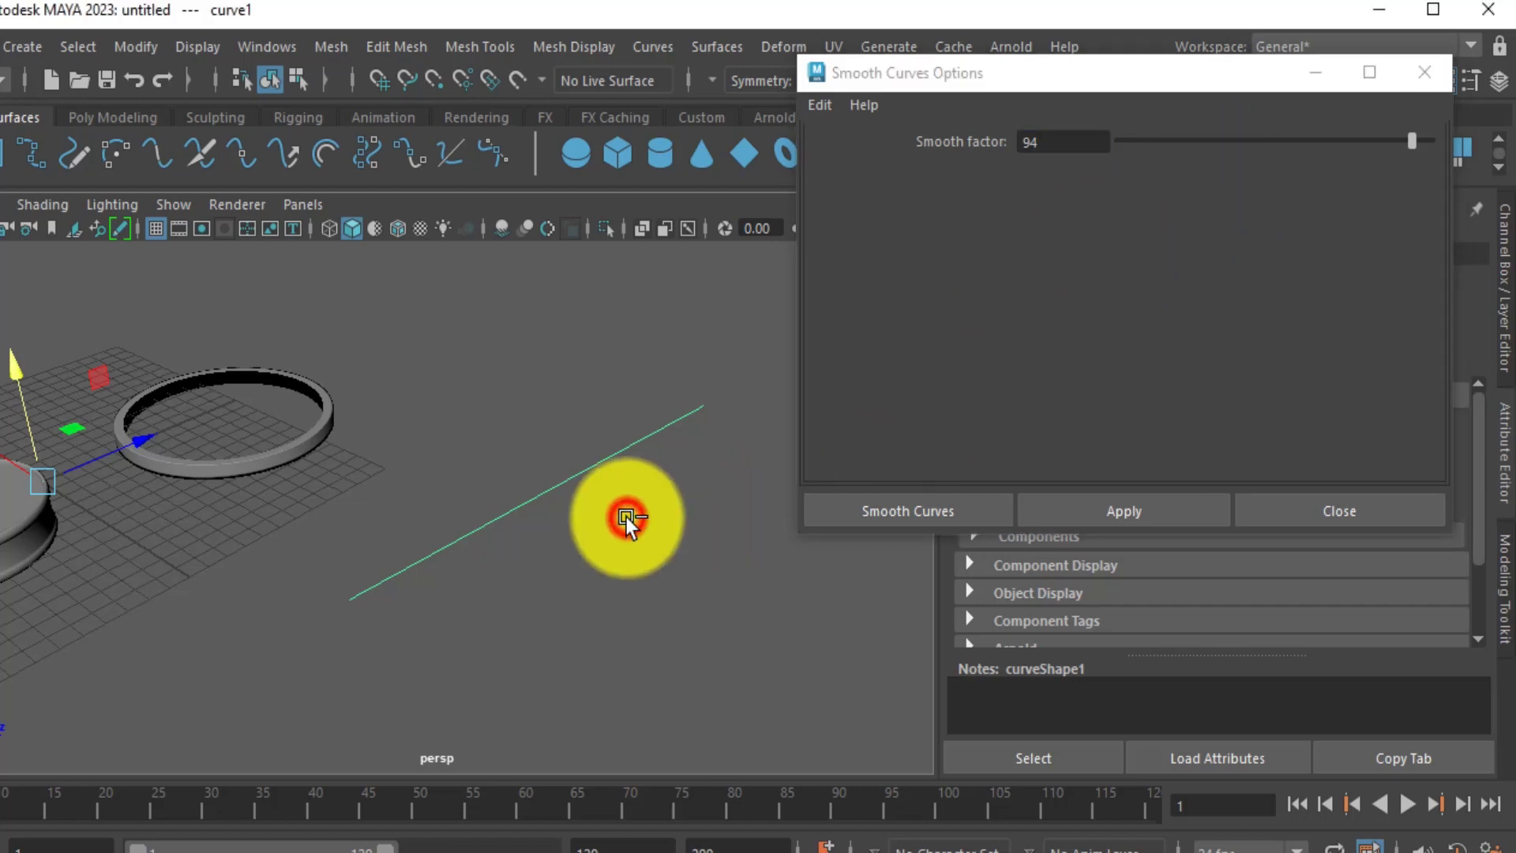
pyautogui.hotkey('ctrl', 'z')
pyautogui.hotkey('ctrl', 'z')
# Reset the smooth factor to 1, apply Smooth to the wavy curve and close the options.
pyautogui.moveTo(1226, 144); pyautogui.dragTo(1083, 153)
pyautogui.click(1096, 513)
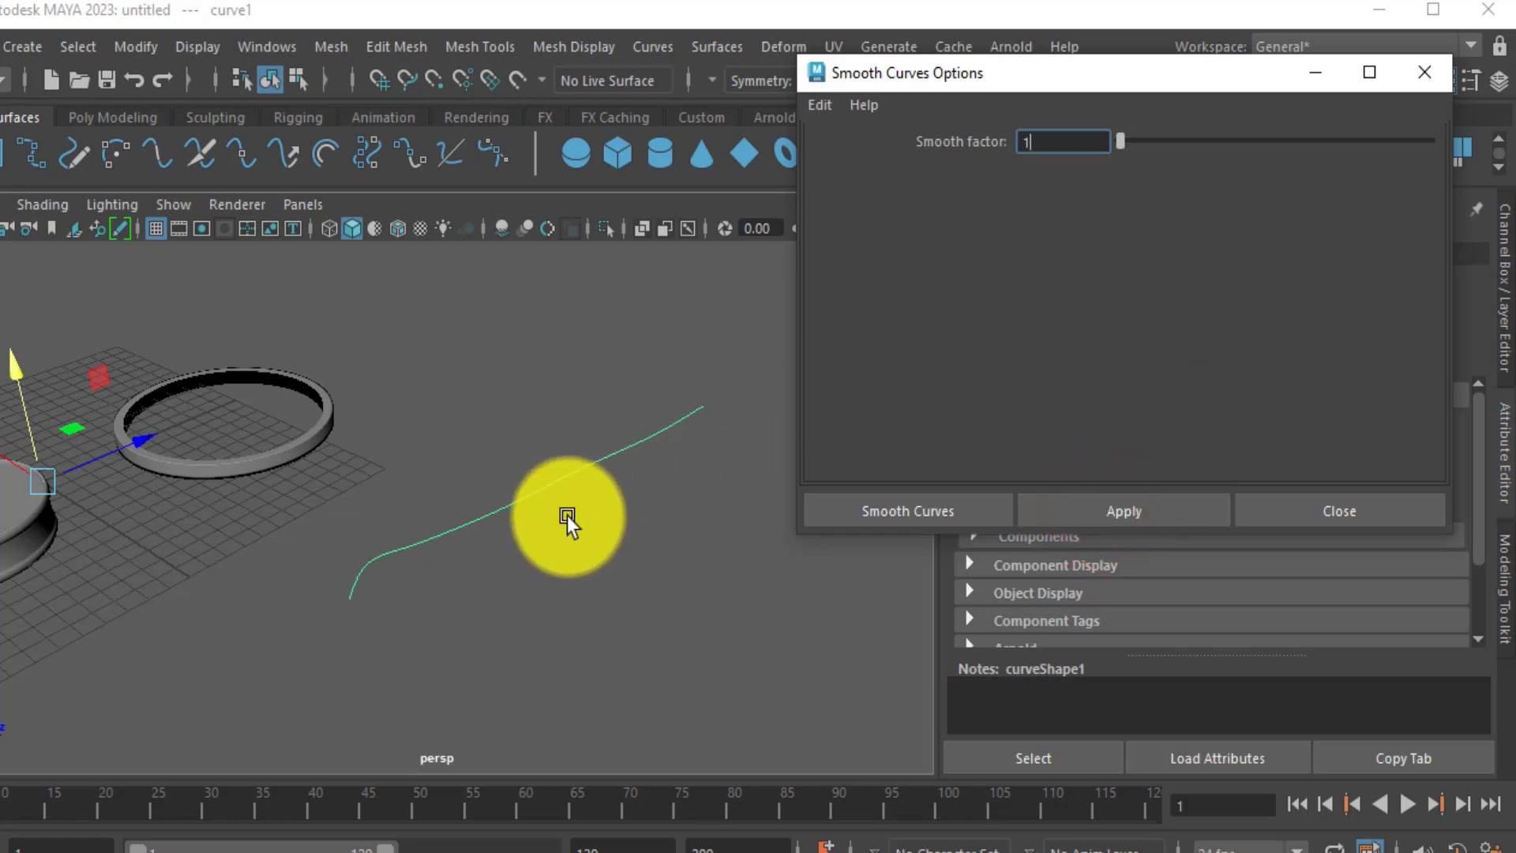
pyautogui.keyDown('alt'); pyautogui.moveTo(520, 512); pyautogui.dragTo(553, 541); pyautogui.keyUp('alt')
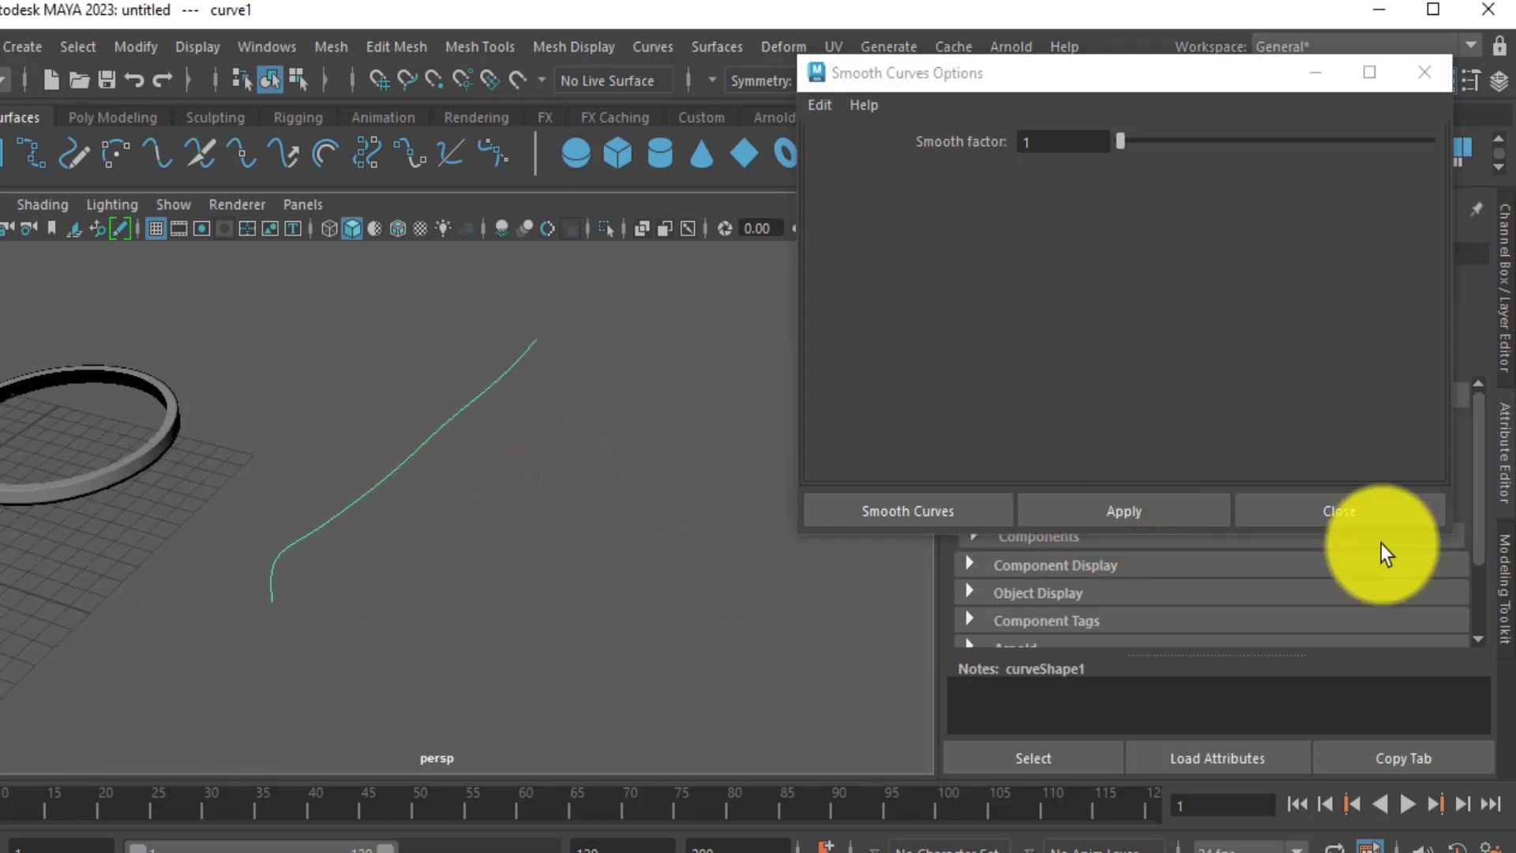
pyautogui.click(1336, 518)
# Select the smoothed curve beside the ring and delete it.
pyautogui.scroll(-2, 492, 506)
pyautogui.moveTo(406, 424); pyautogui.dragTo(479, 476)
pyautogui.press('Delete')
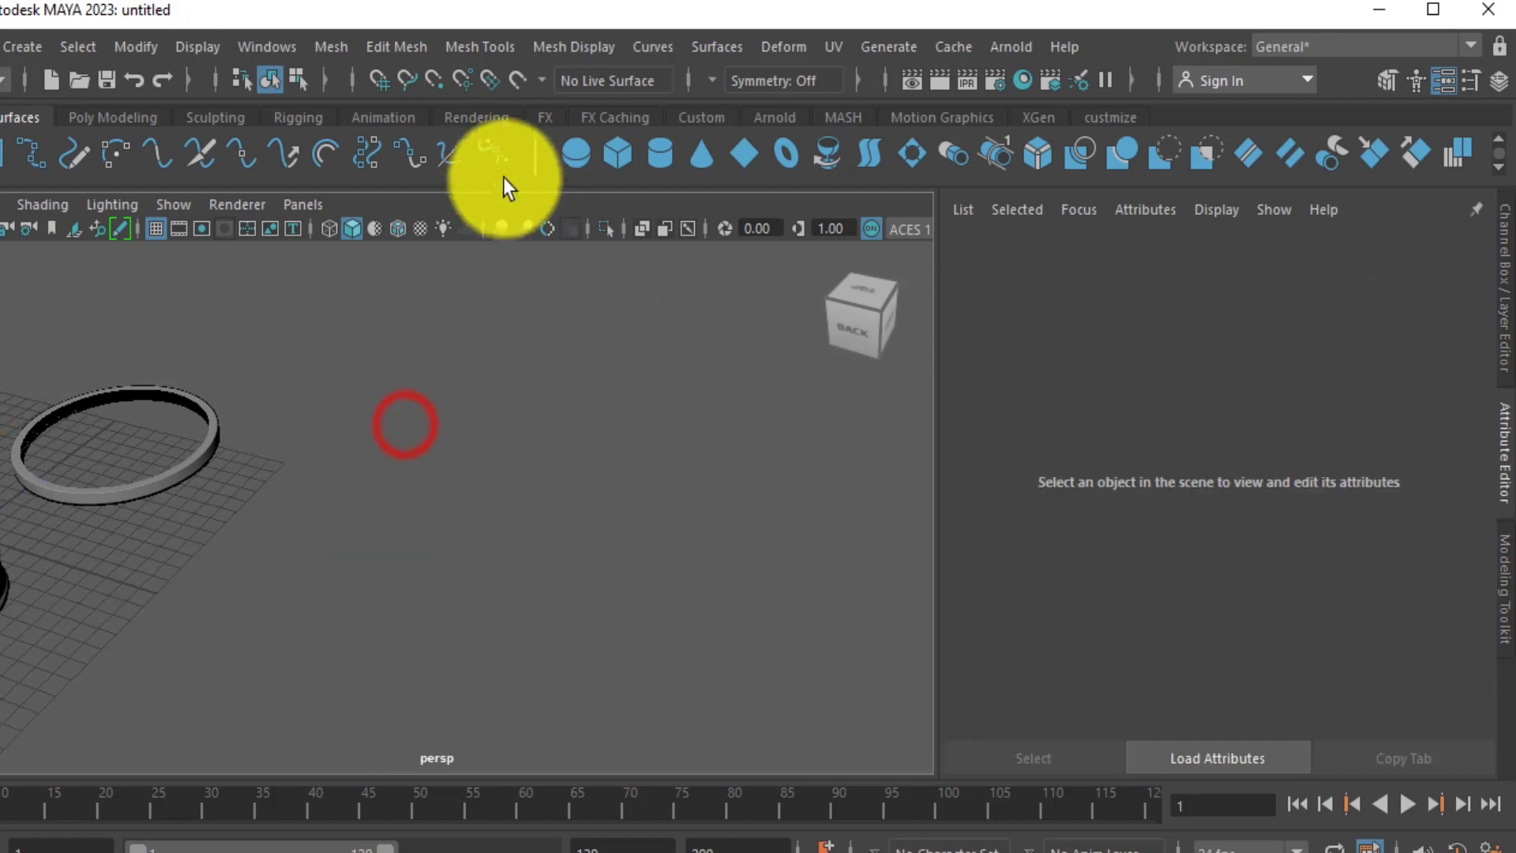
# Draw an open zigzag Bezier curve with nine corner points in the empty area beside the ring.
pyautogui.click(499, 162)
pyautogui.click(320, 619)
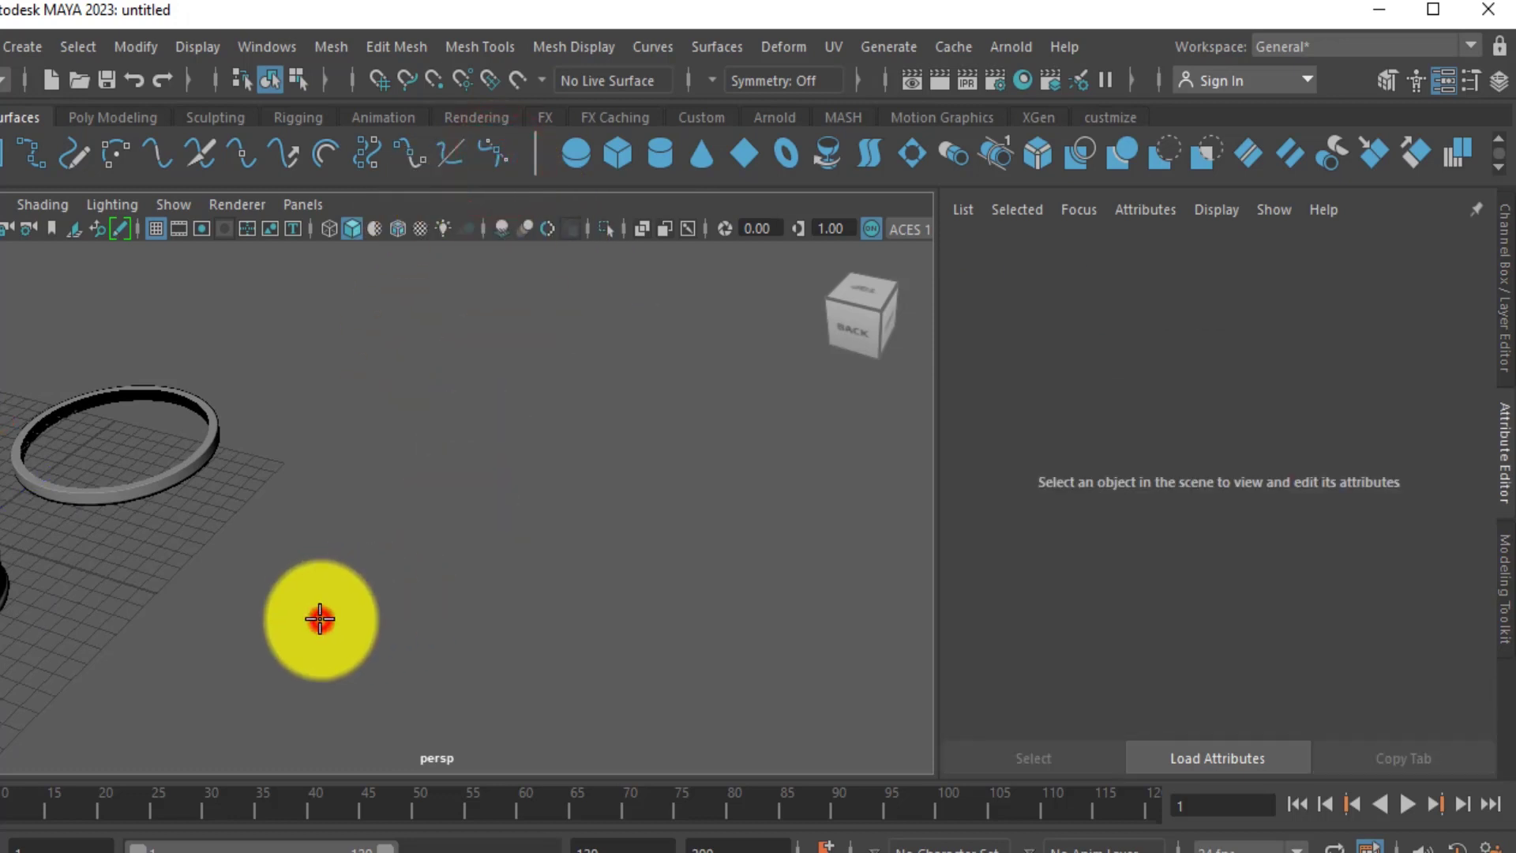
pyautogui.click(300, 540)
pyautogui.click(379, 570)
pyautogui.click(396, 493)
pyautogui.click(509, 516)
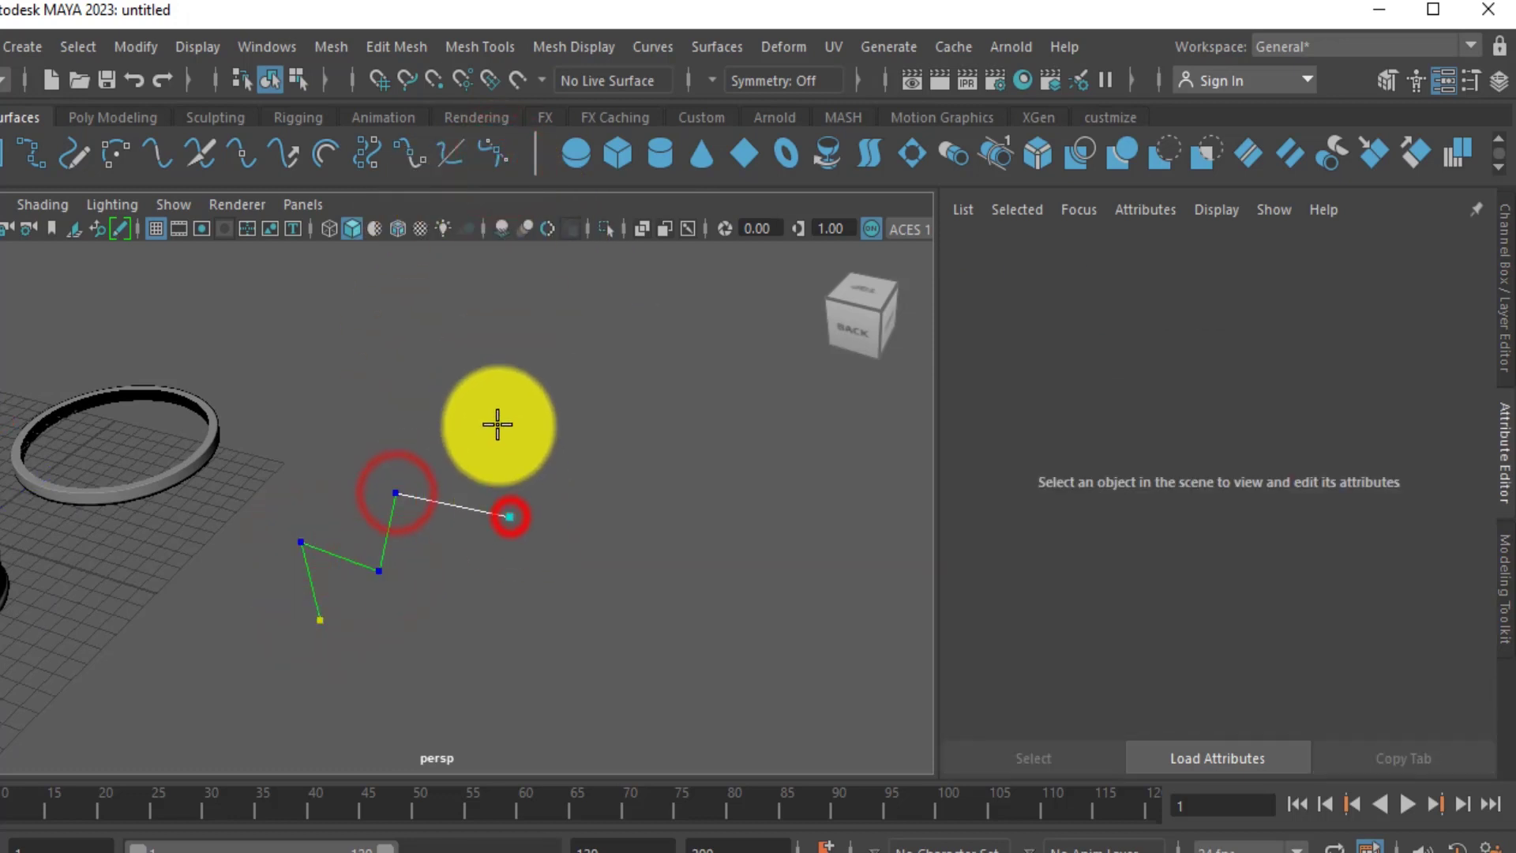
pyautogui.click(498, 426)
pyautogui.click(584, 444)
pyautogui.click(606, 387)
pyautogui.click(668, 399)
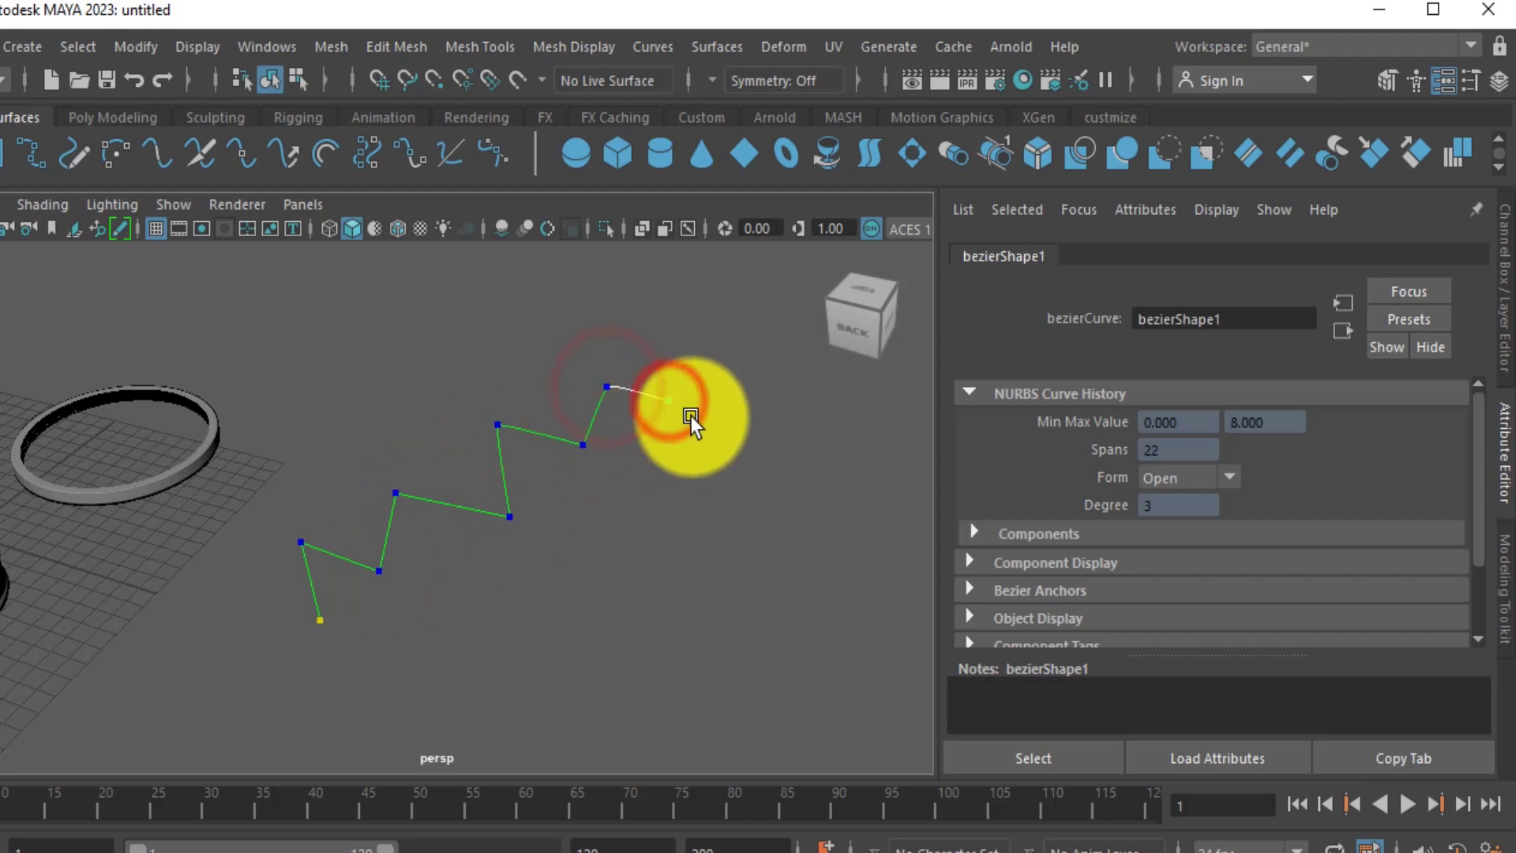
pyautogui.press('Return')
# Select the zigzag Bezier curve and apply Smooth with a smooth factor of 1.
pyautogui.keyDown('alt'); pyautogui.moveTo(521, 477); pyautogui.dragTo(526, 479, button='middle'); pyautogui.keyUp('alt')
pyautogui.moveTo(440, 445); pyautogui.dragTo(516, 562)
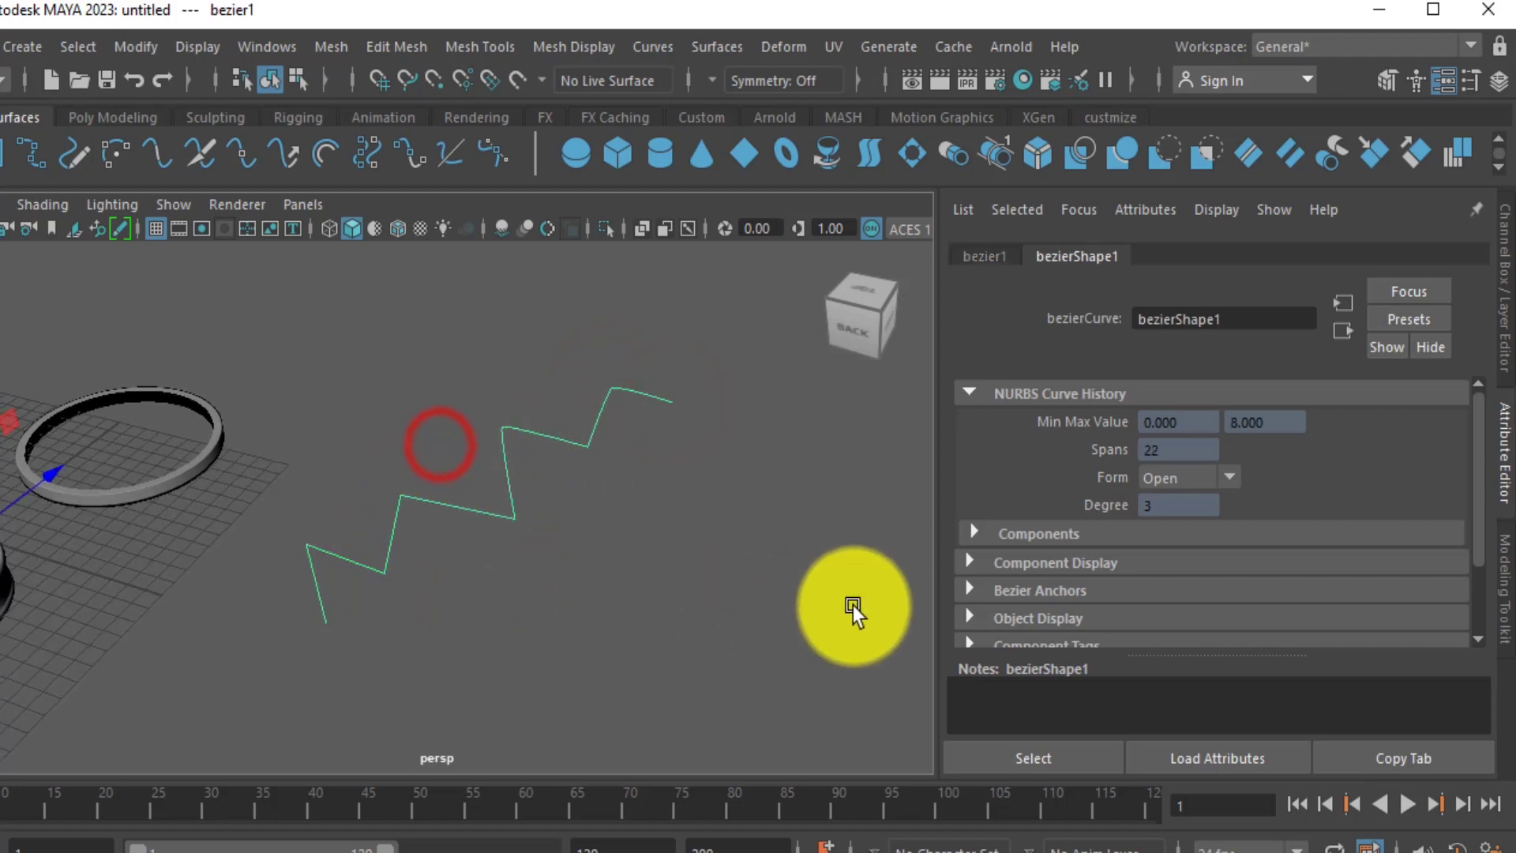
pyautogui.click(671, 51)
pyautogui.click(888, 246)
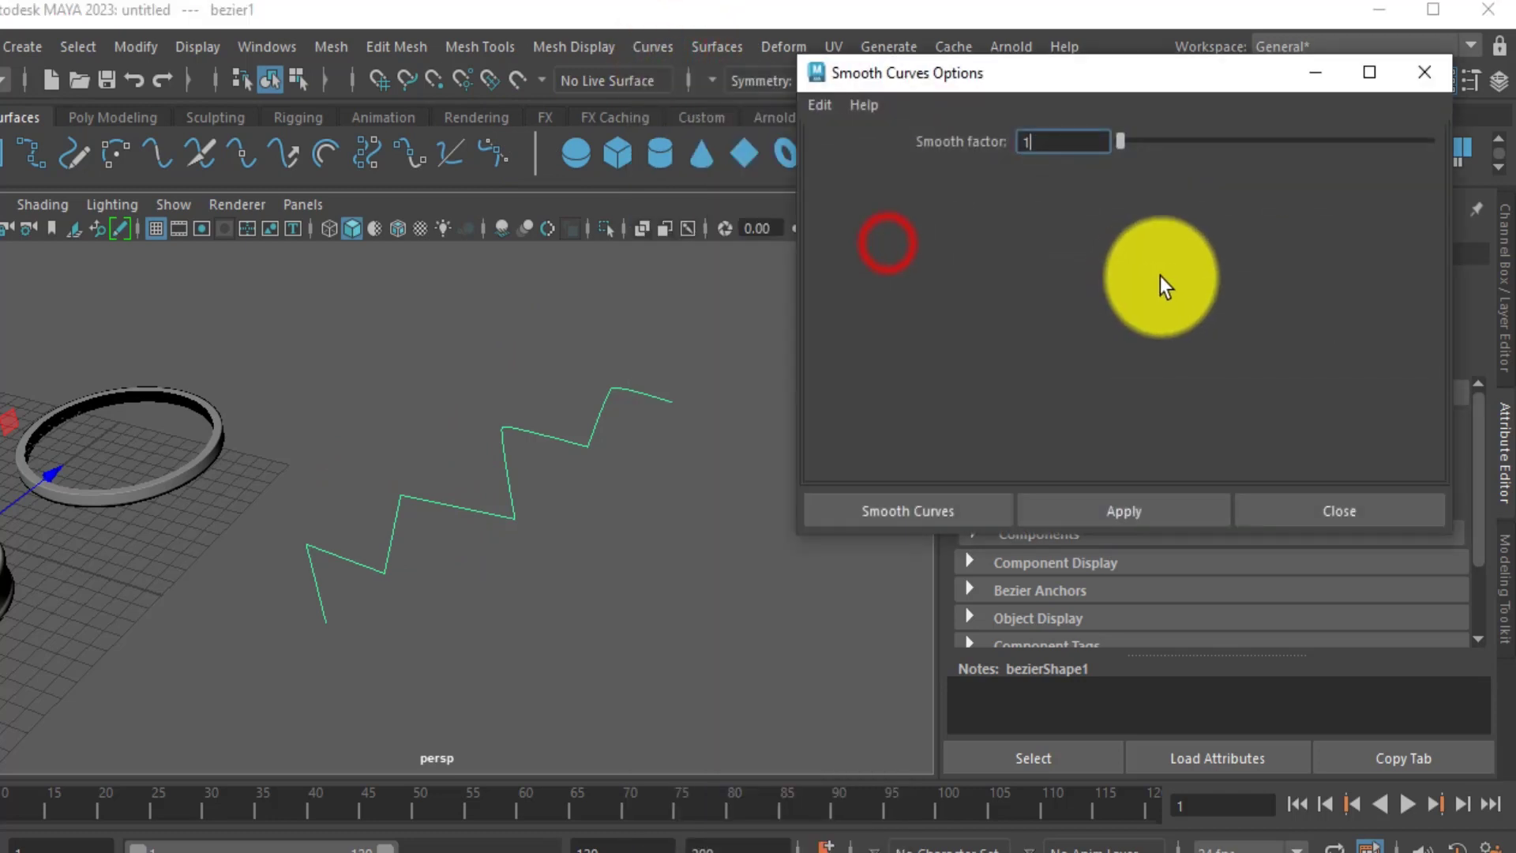
pyautogui.click(1072, 508)
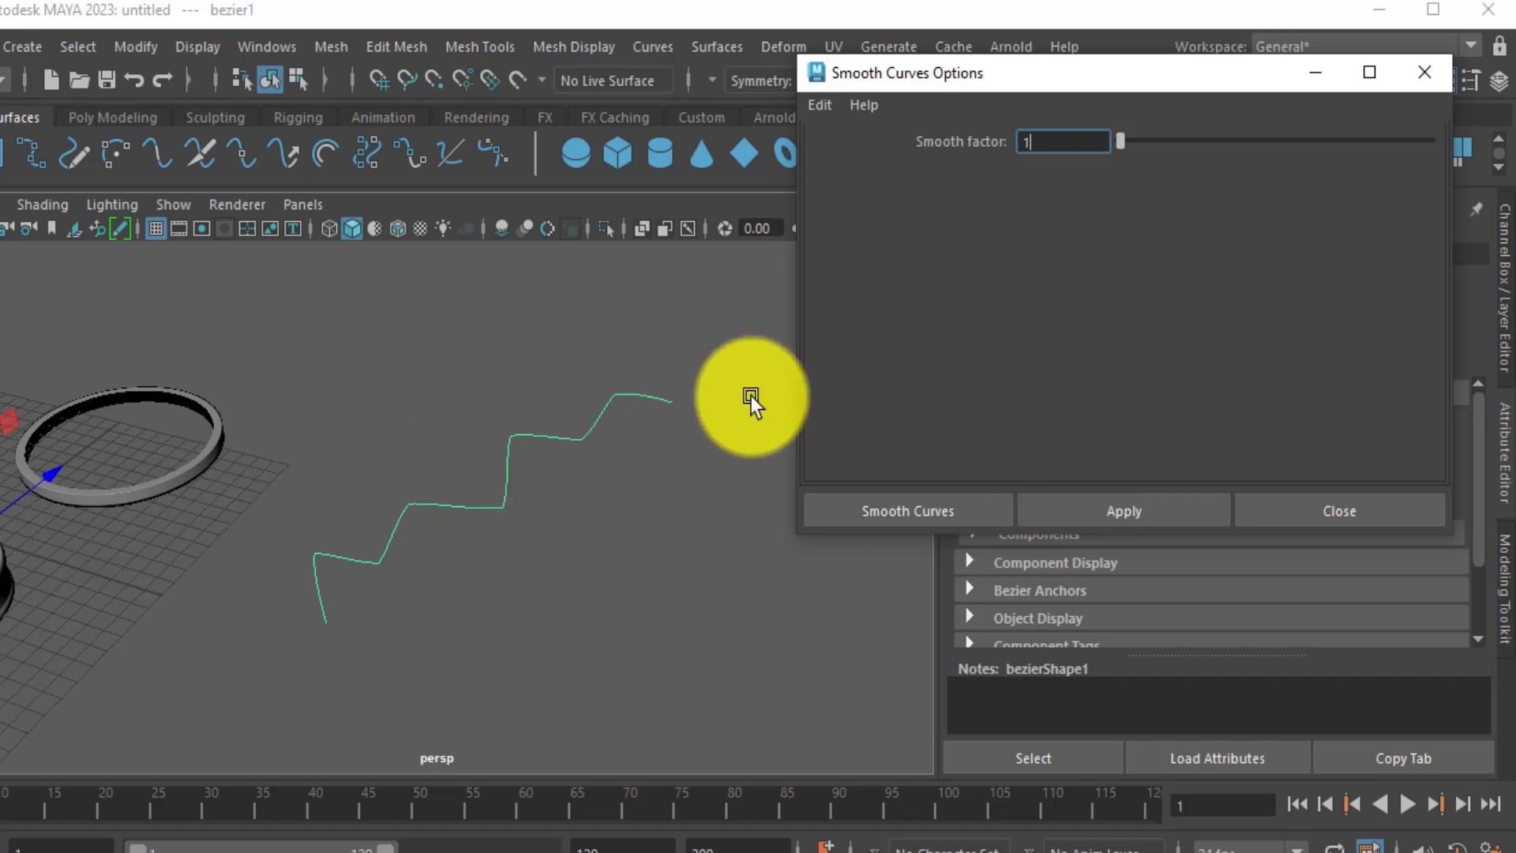
# Apply Smooth again with a smooth factor of 2, close its options and deselect the curve.
pyautogui.moveTo(1050, 150); pyautogui.dragTo(939, 146)
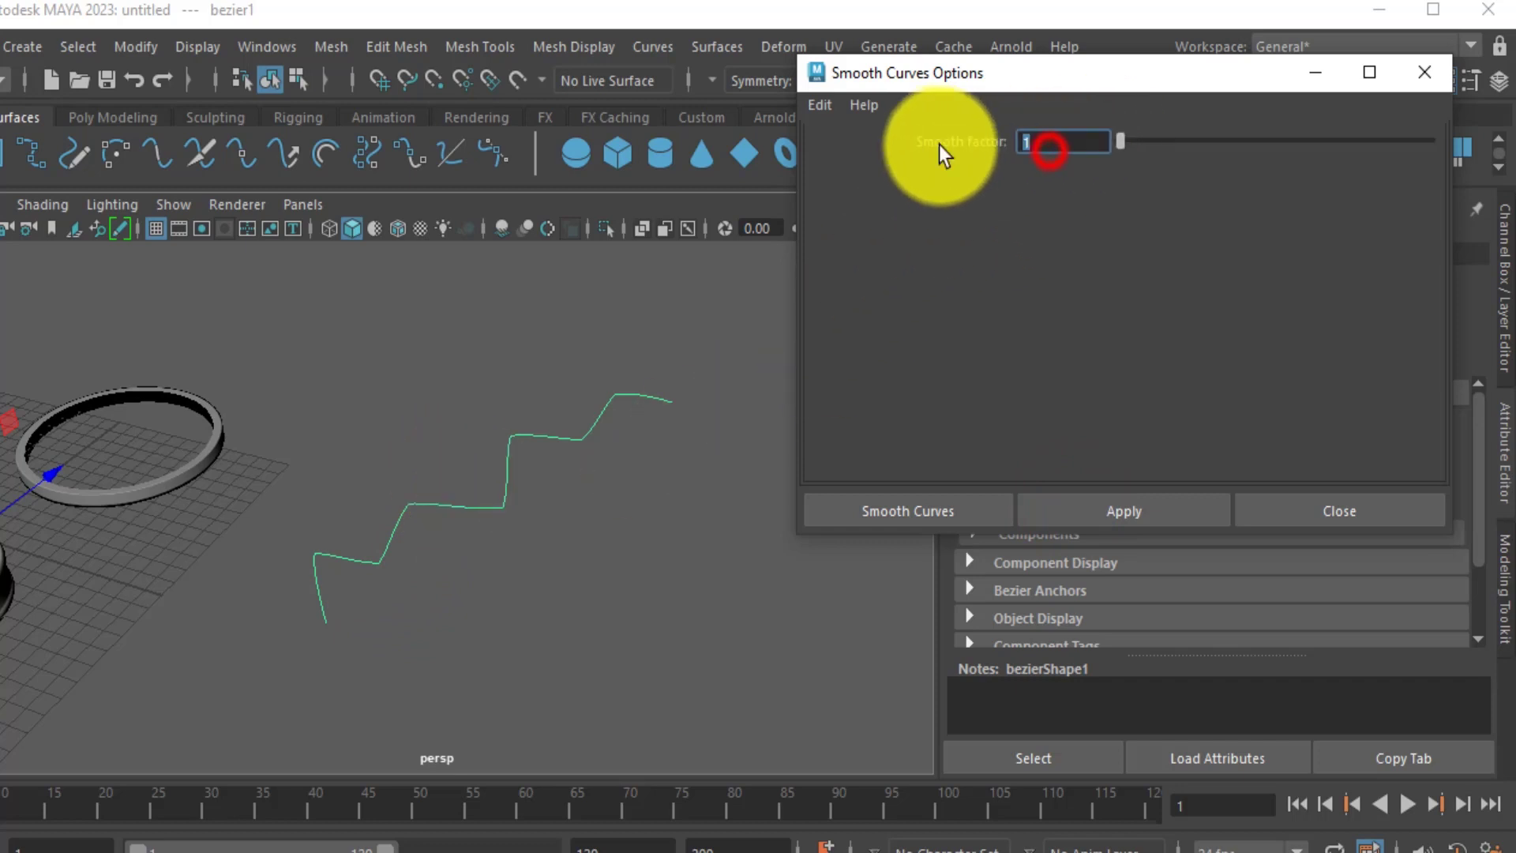
pyautogui.write('2')
pyautogui.click(1136, 510)
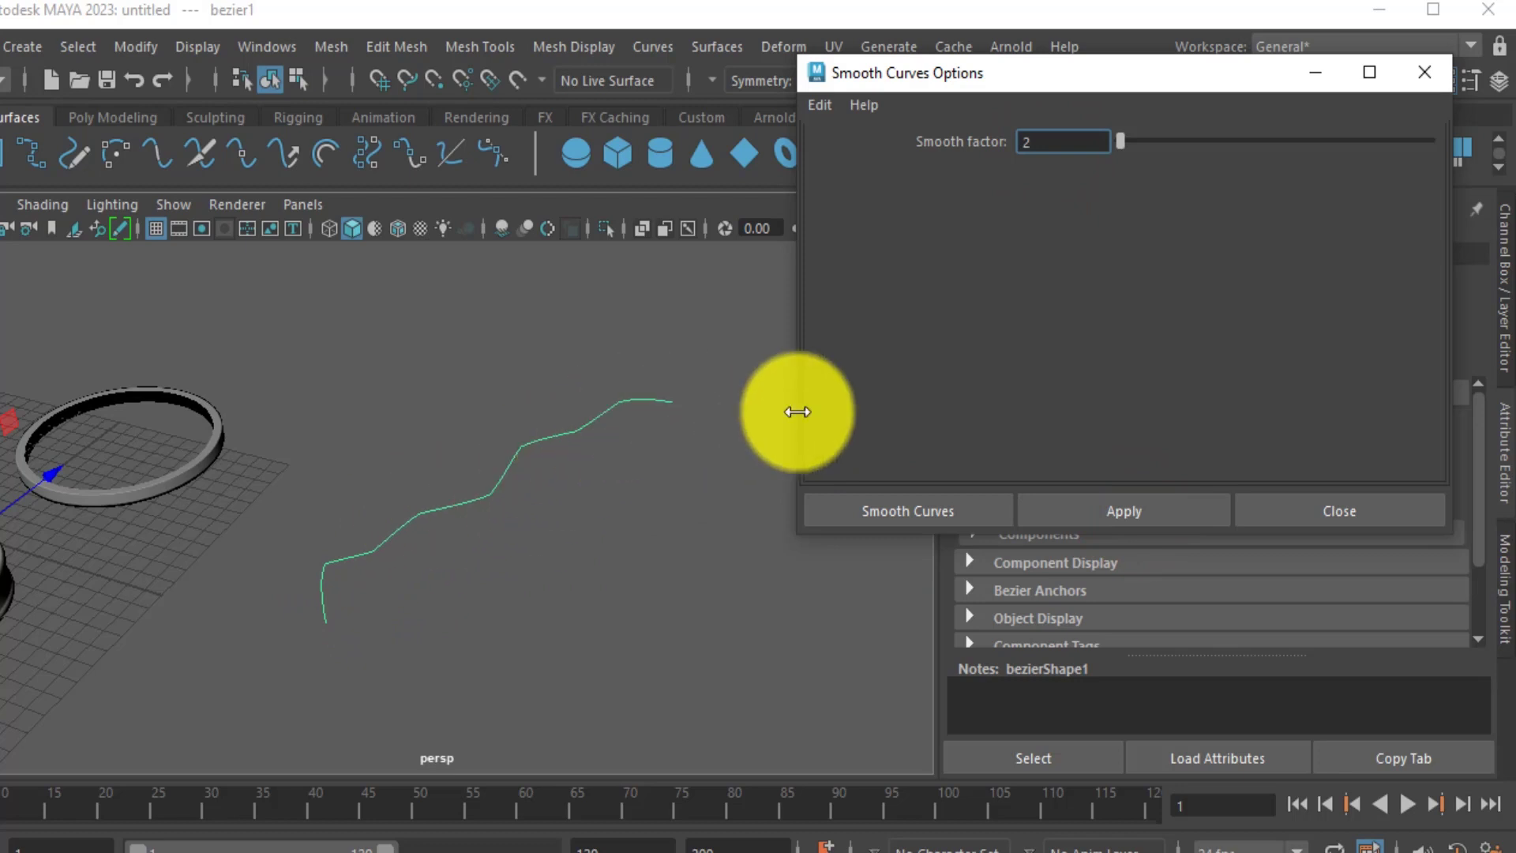
pyautogui.click(1325, 514)
pyautogui.click(551, 542)
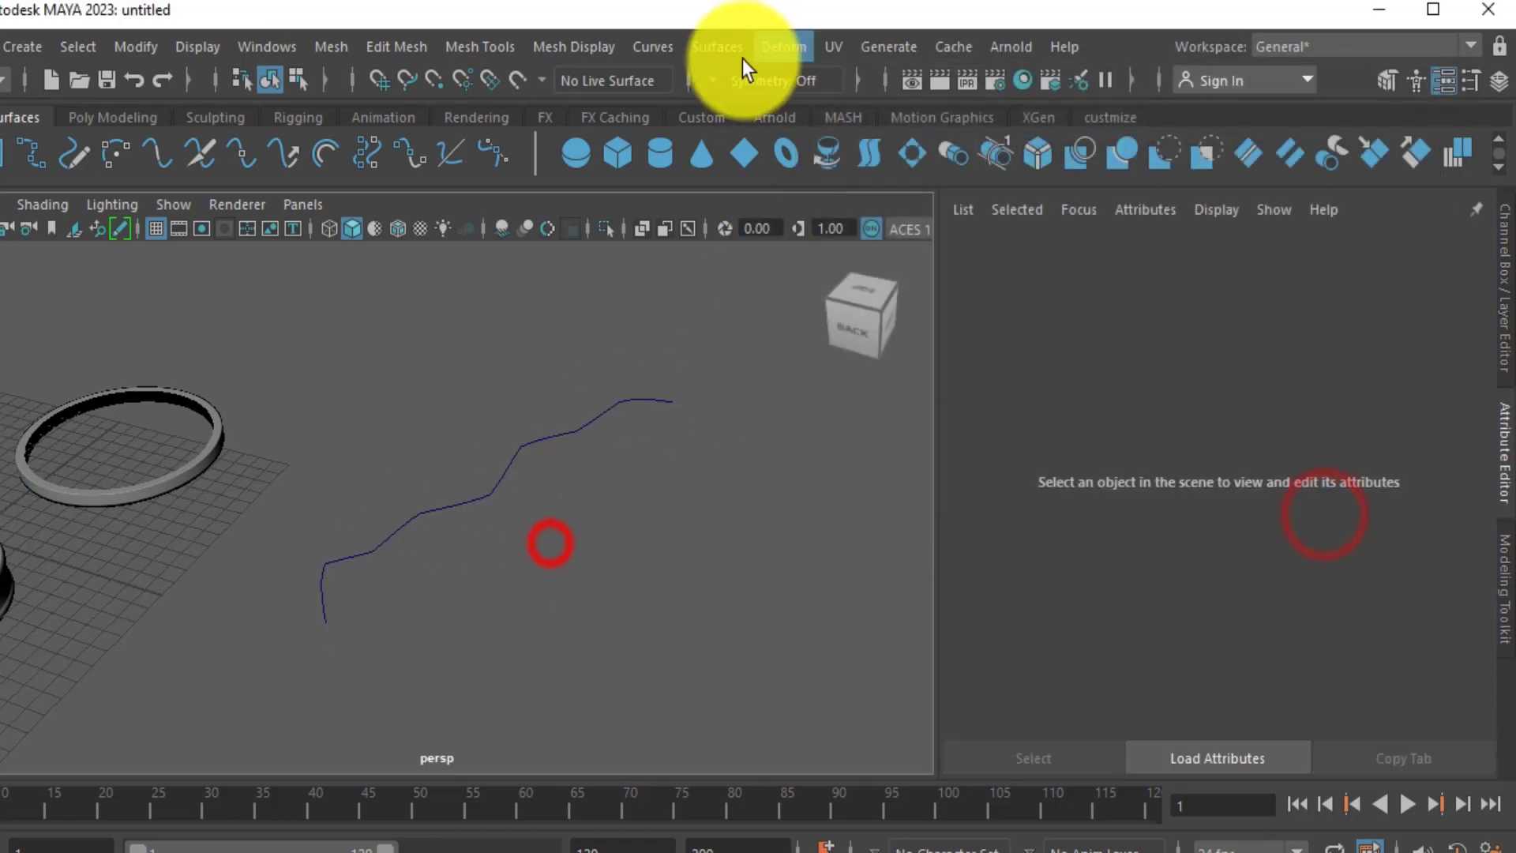
# Select the smoothed Bezier curve and apply Straighten with straightness 2 and length preservation on.
pyautogui.click(655, 49)
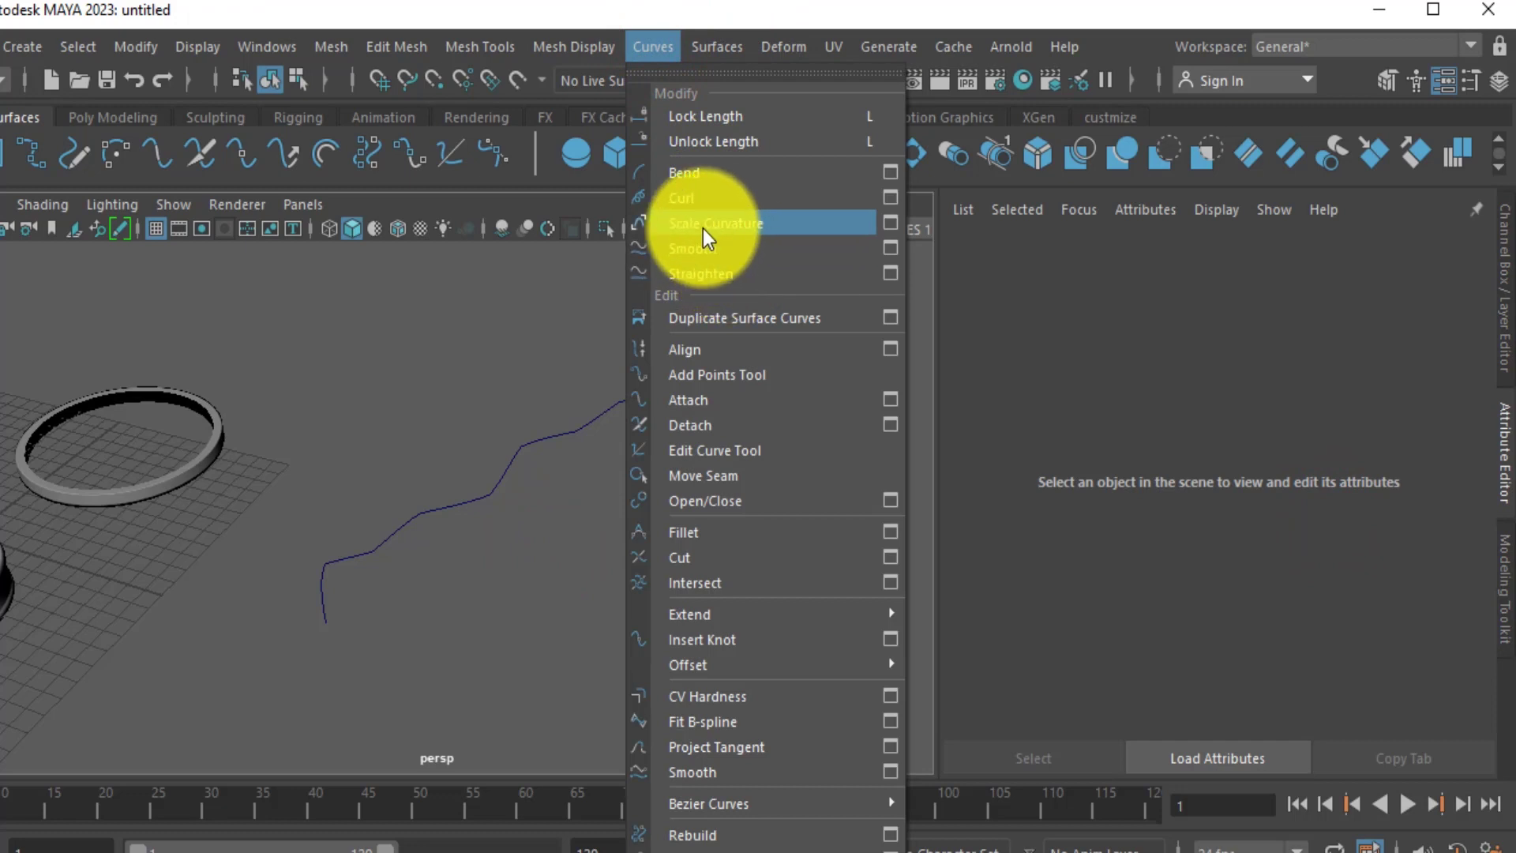
pyautogui.click(889, 274)
pyautogui.moveTo(467, 413); pyautogui.dragTo(636, 492)
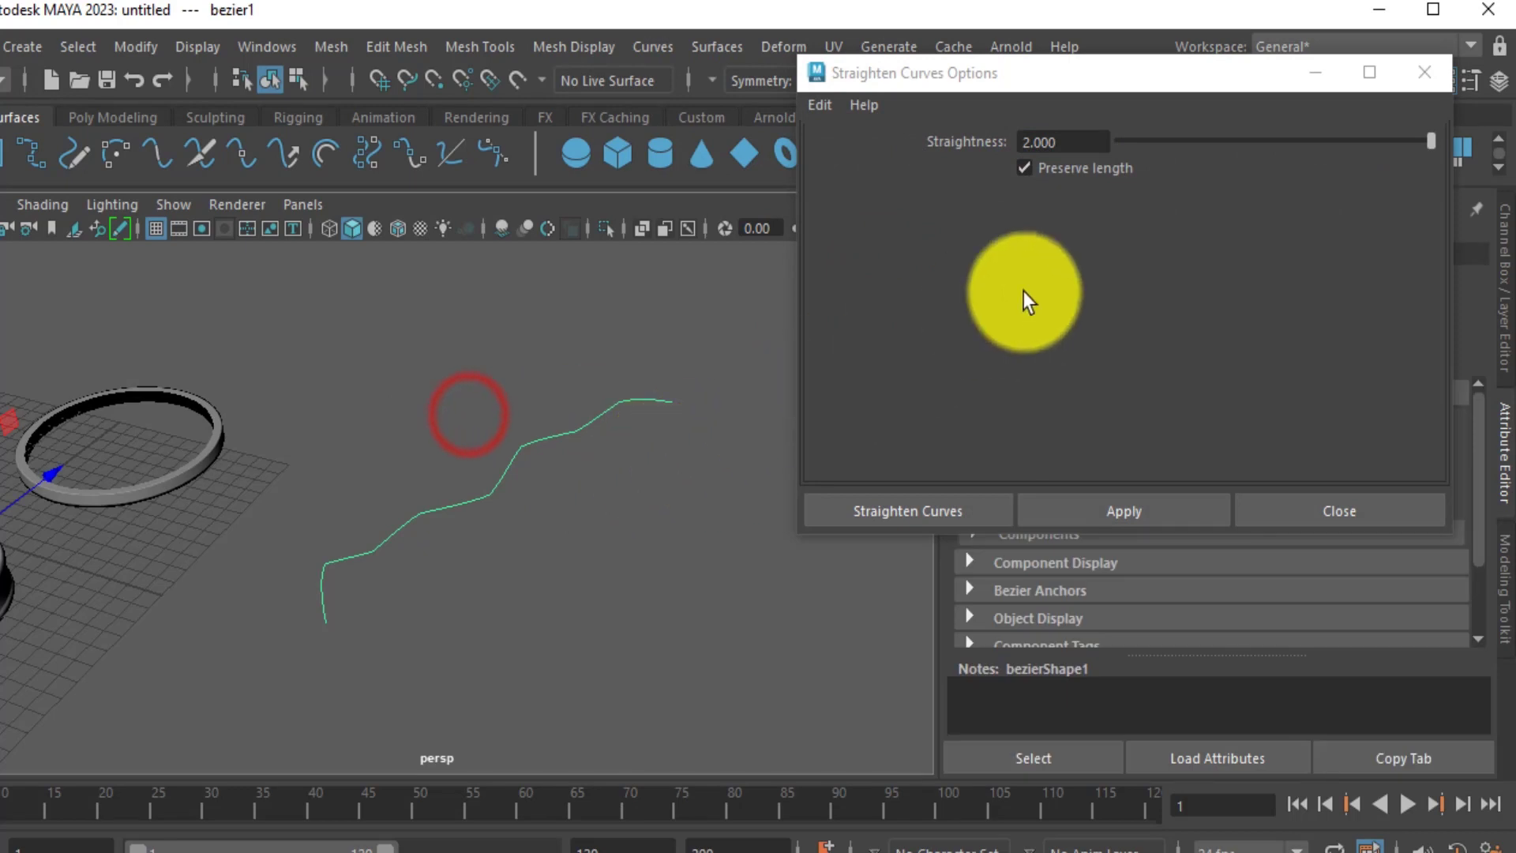
pyautogui.click(1119, 505)
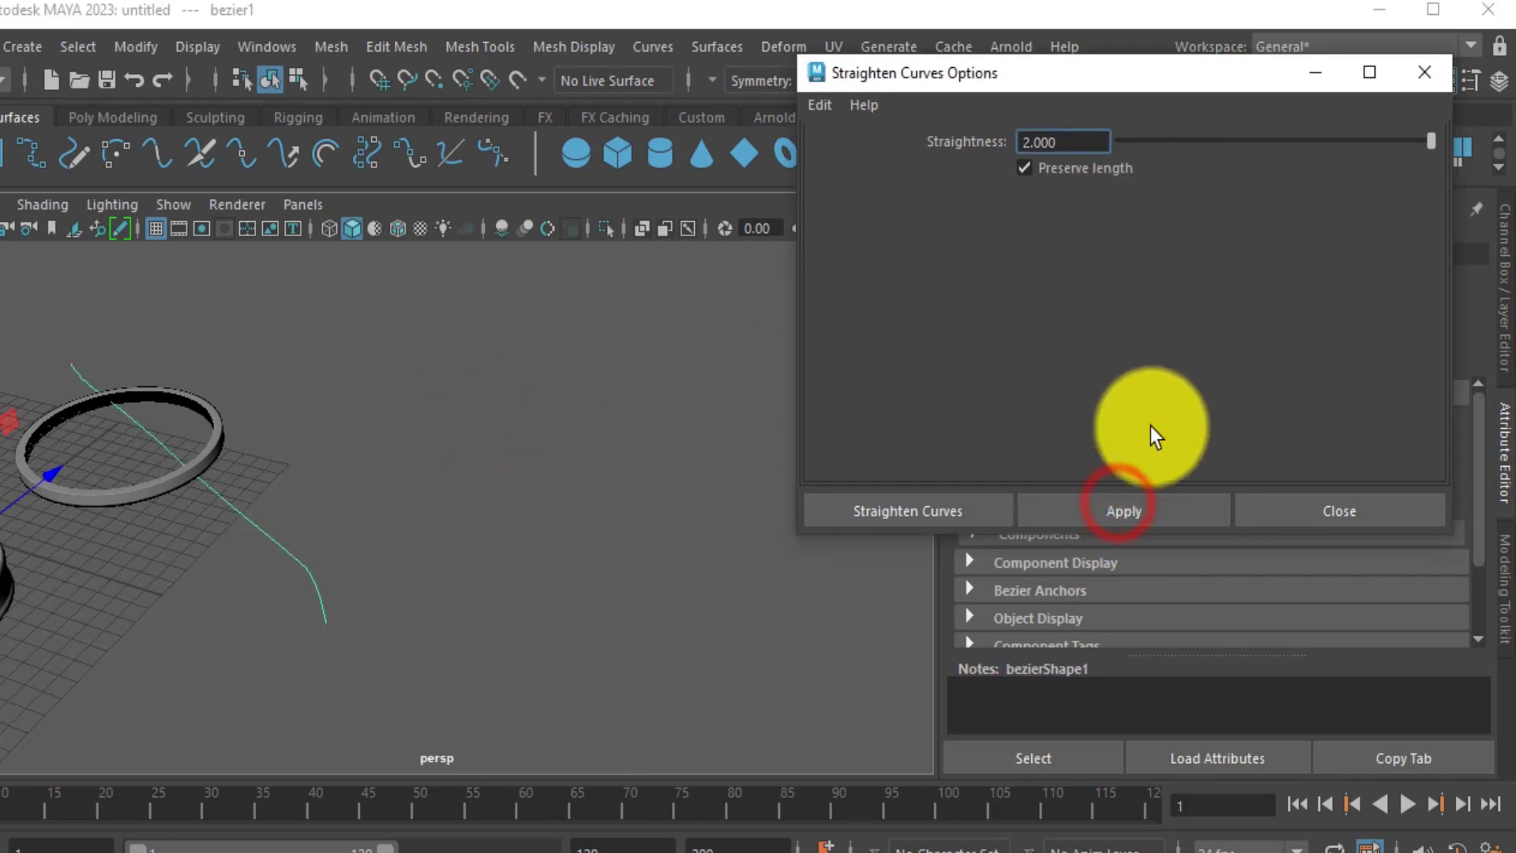
# Apply Straighten to the Bezier curve with straightness 0, and once more with straightness 2.
pyautogui.moveTo(1299, 141); pyautogui.dragTo(934, 159)
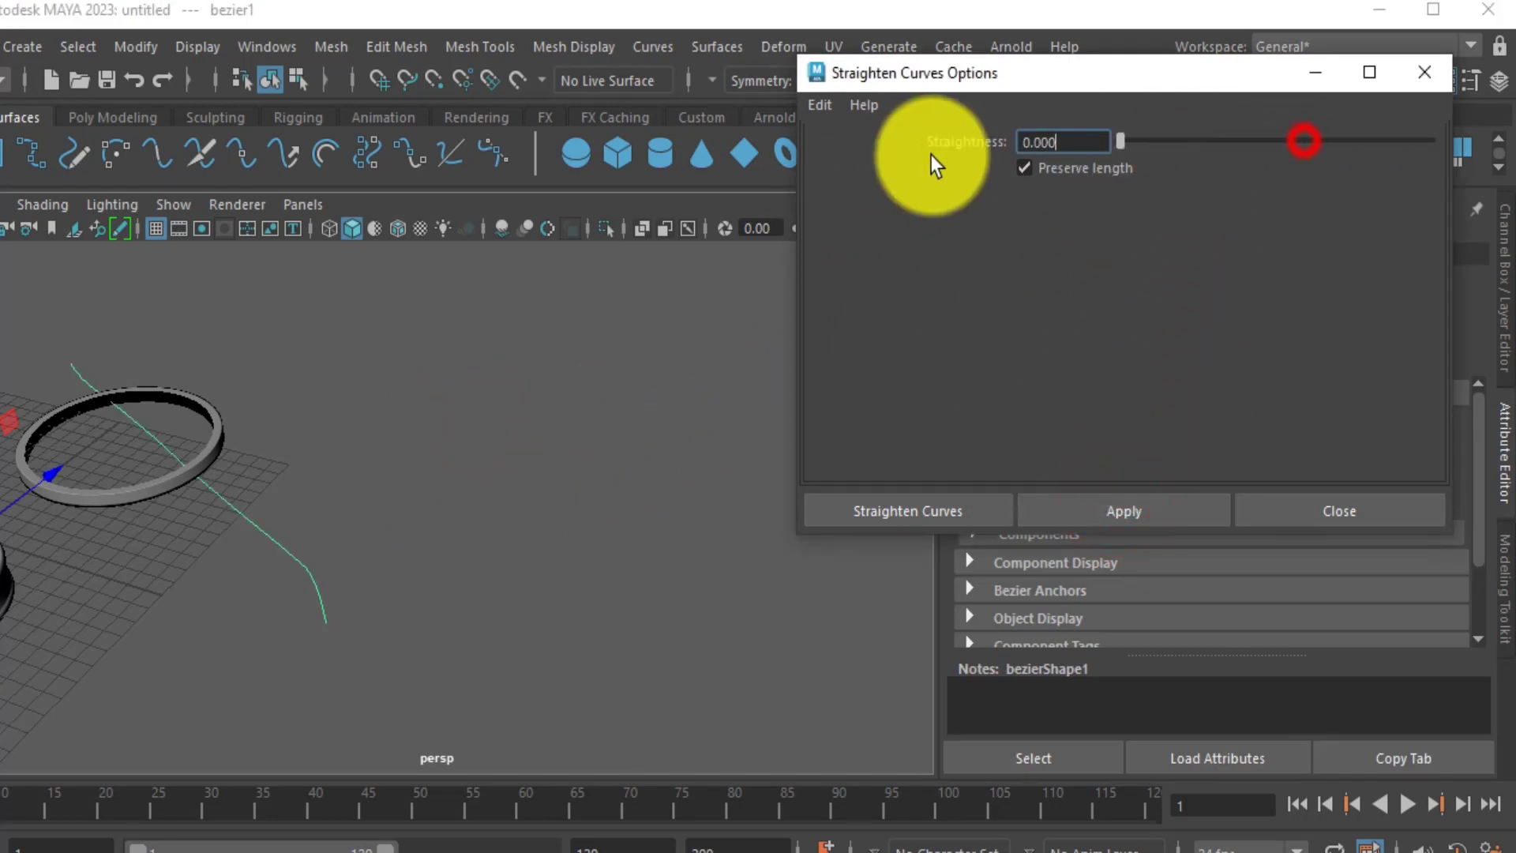
pyautogui.click(1105, 515)
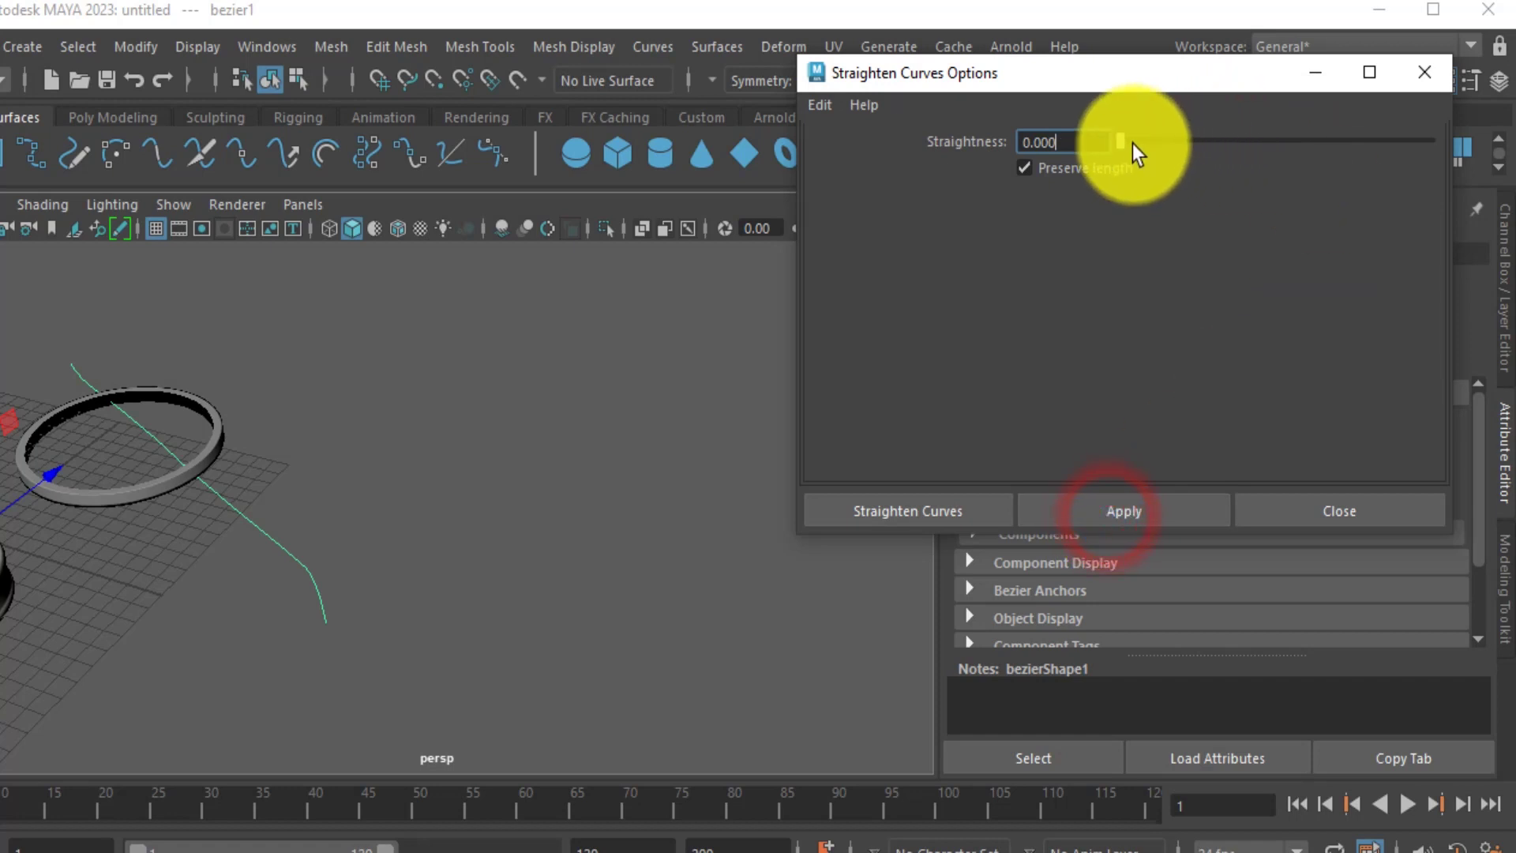
pyautogui.moveTo(1133, 144); pyautogui.dragTo(1510, 172)
pyautogui.click(1119, 511)
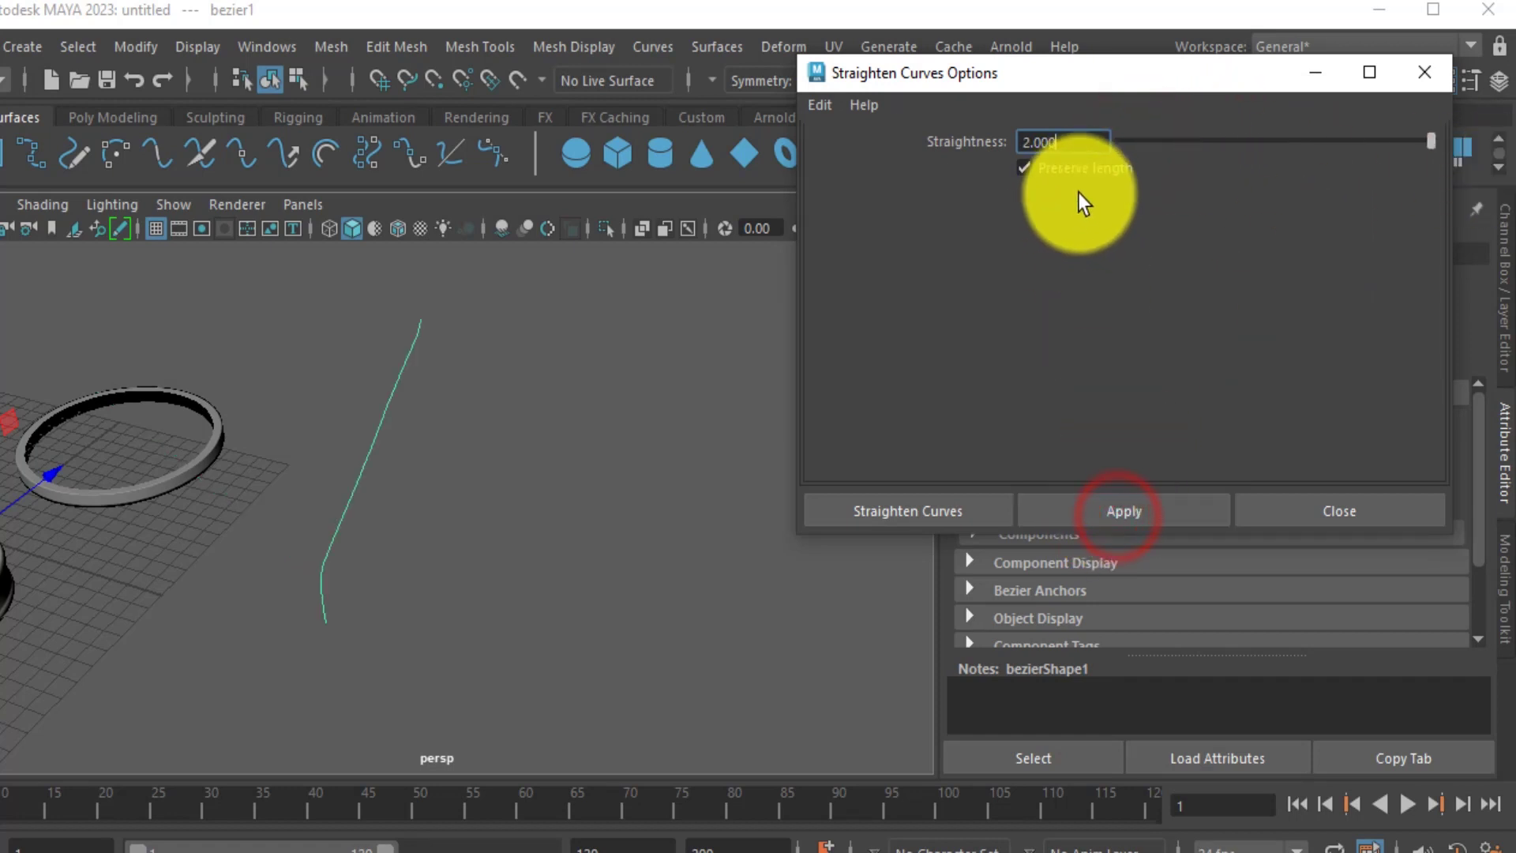
# Turn off length preservation and apply Straighten with straightness 2 repeatedly to the Bezier curve.
pyautogui.click(1075, 170)
pyautogui.click(1114, 510)
pyautogui.click(1114, 509)
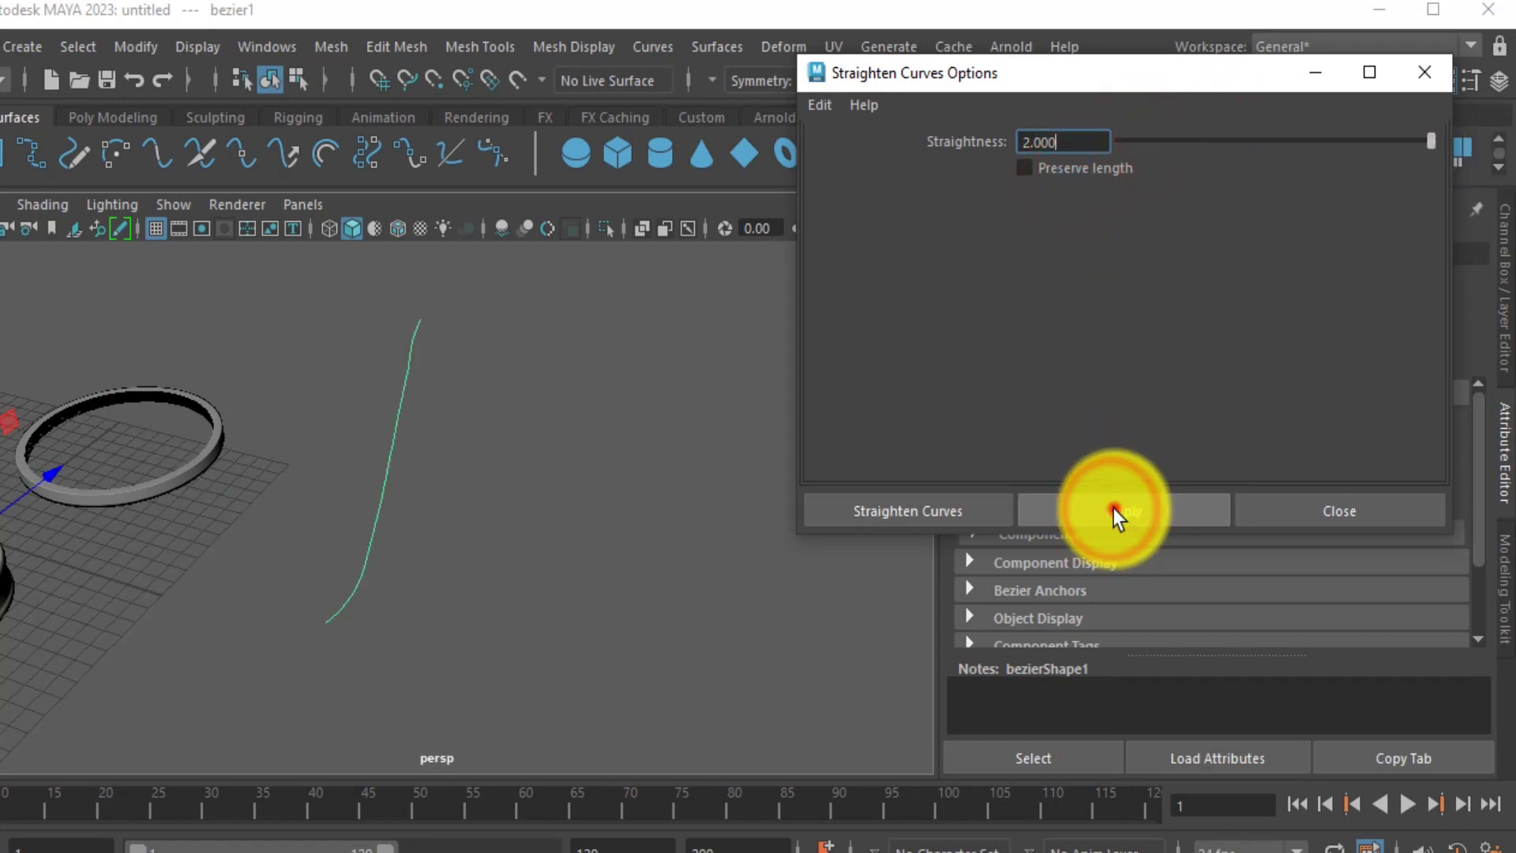
pyautogui.click(1115, 508)
pyautogui.click(1115, 508)
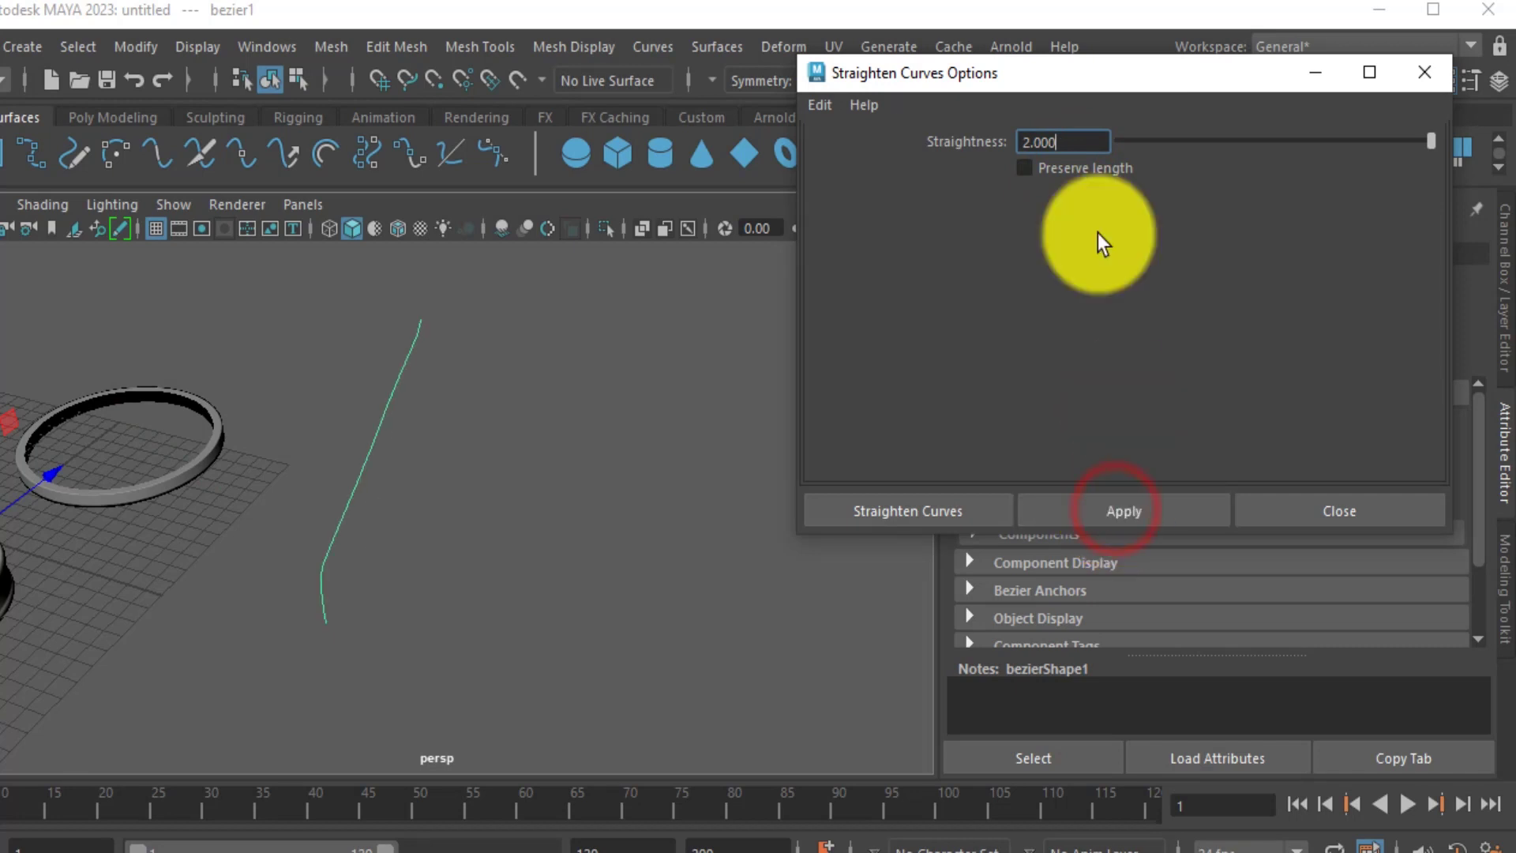
# Turn length preservation back on, apply Straighten once more to the Bezier curve and close the options.
pyautogui.click(1066, 168)
pyautogui.click(1100, 508)
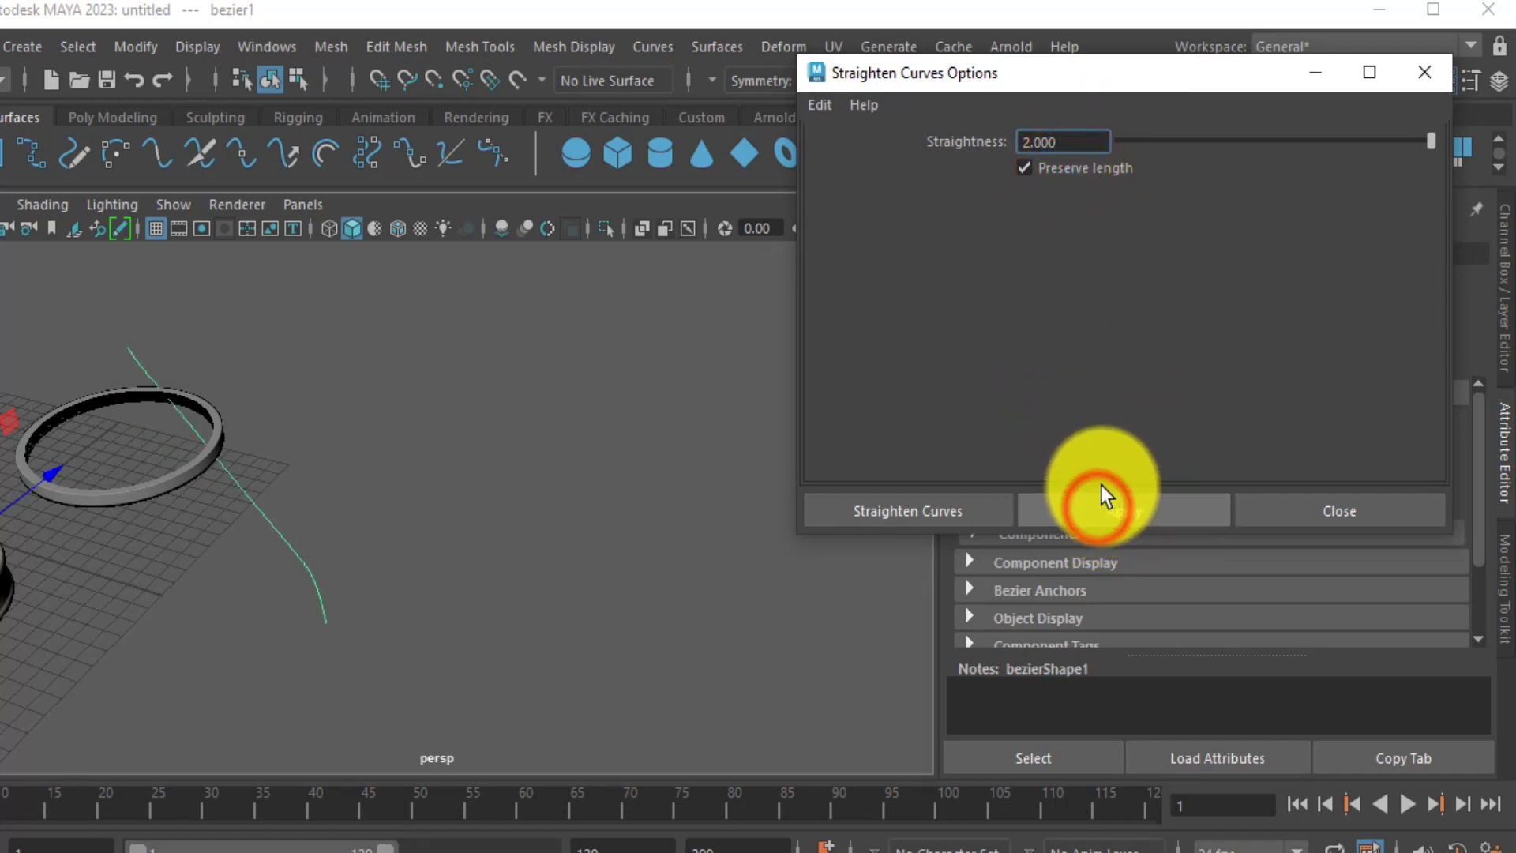
pyautogui.click(1268, 512)
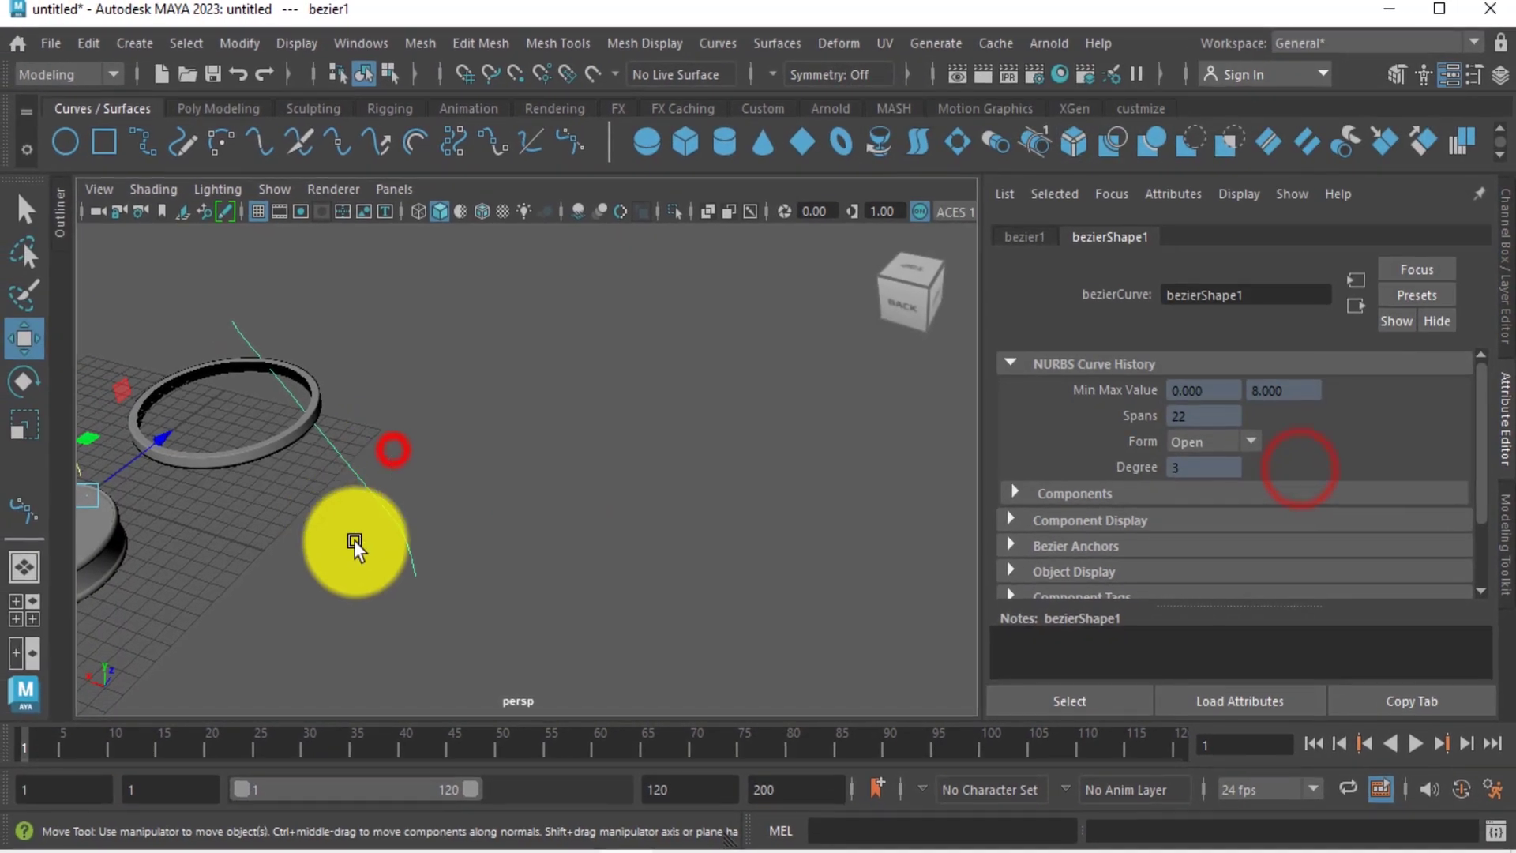
# Delete the straightened Bezier curve and draw an open EP curve with four points beside the ring.
pyautogui.press('Delete')
pyautogui.click(148, 163)
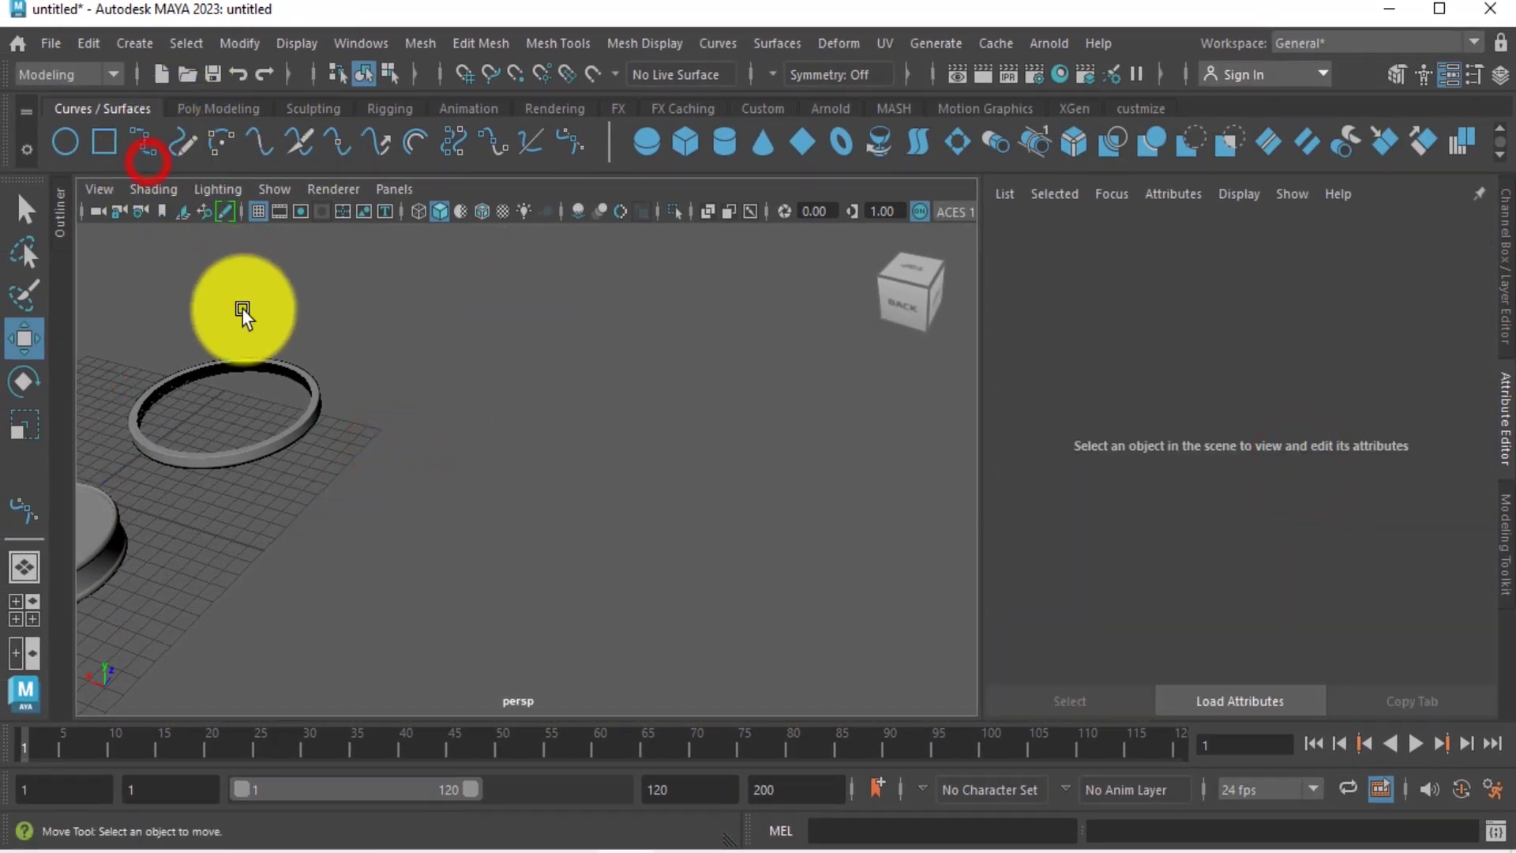
pyautogui.click(151, 151)
pyautogui.click(410, 562)
pyautogui.click(425, 512)
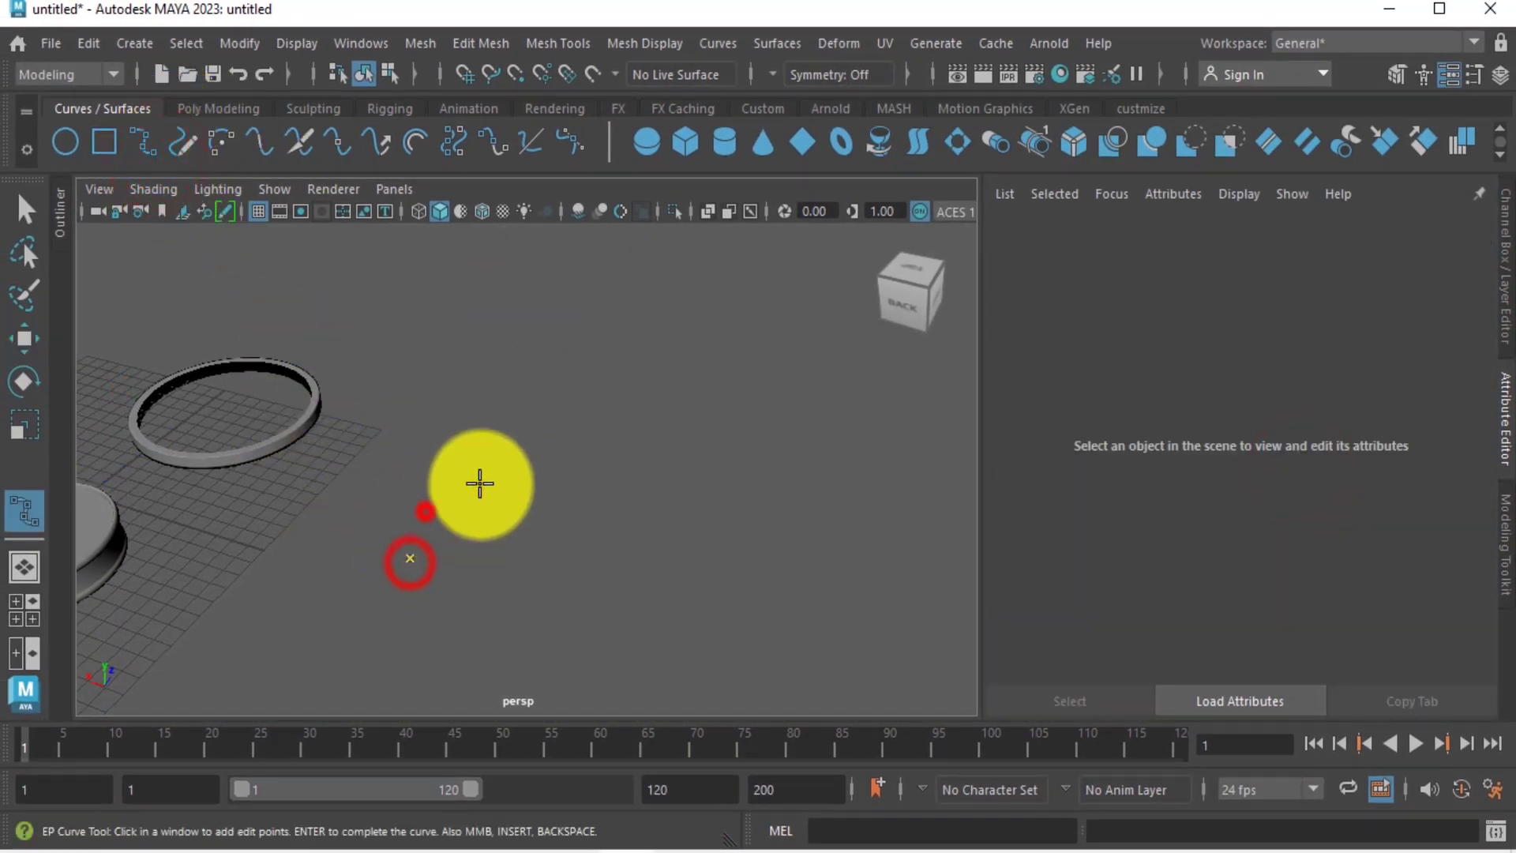
pyautogui.click(513, 461)
pyautogui.click(528, 398)
pyautogui.press('Return')
pyautogui.press('w')
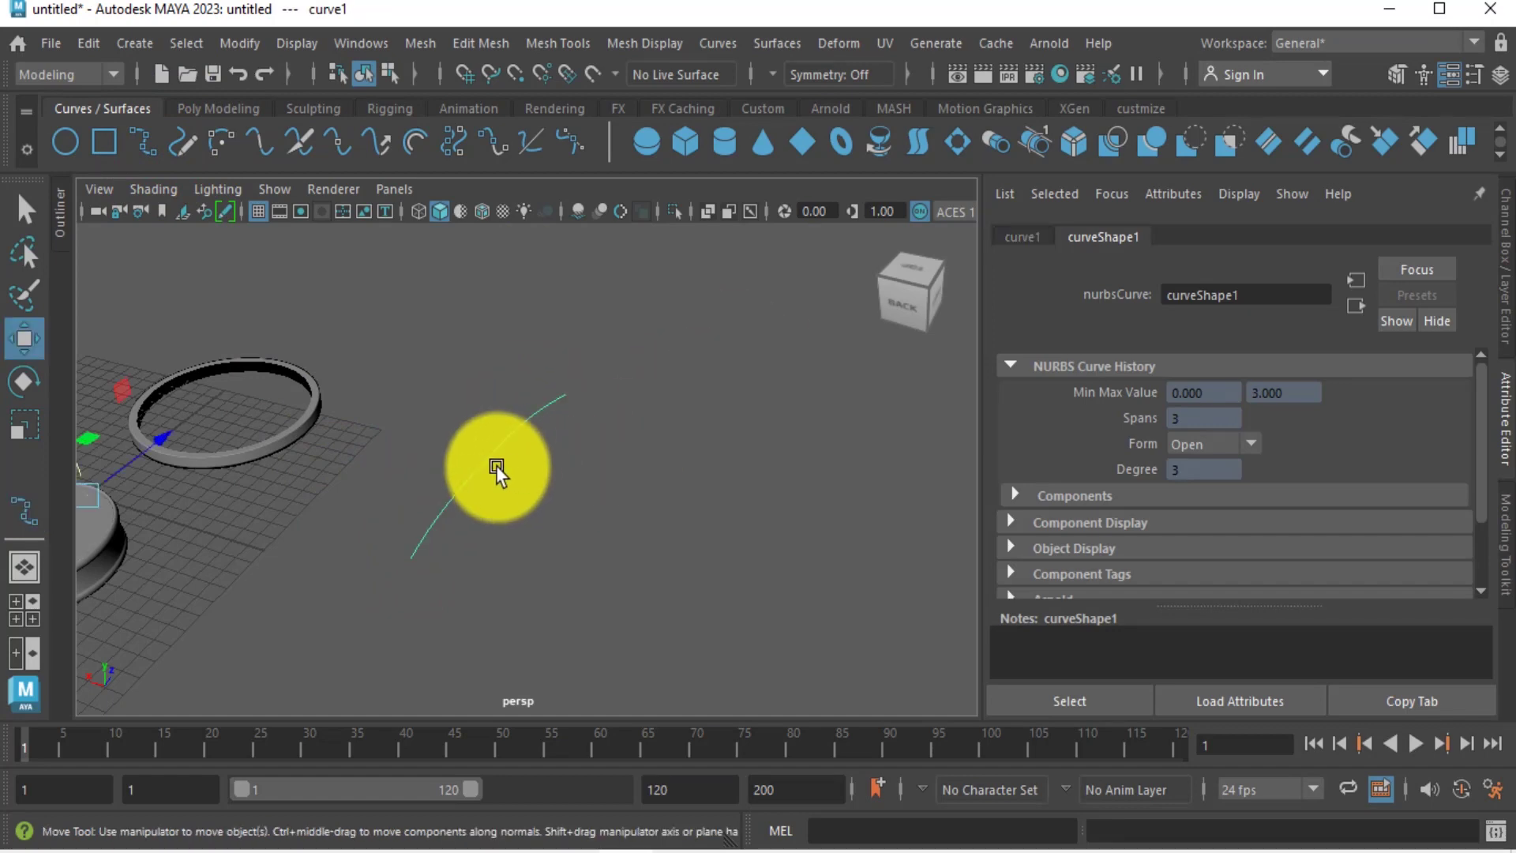
# Center the pivot of the new EP curve.
pyautogui.keyDown('alt'); pyautogui.moveTo(494, 467); pyautogui.dragTo(506, 447); pyautogui.keyUp('alt')
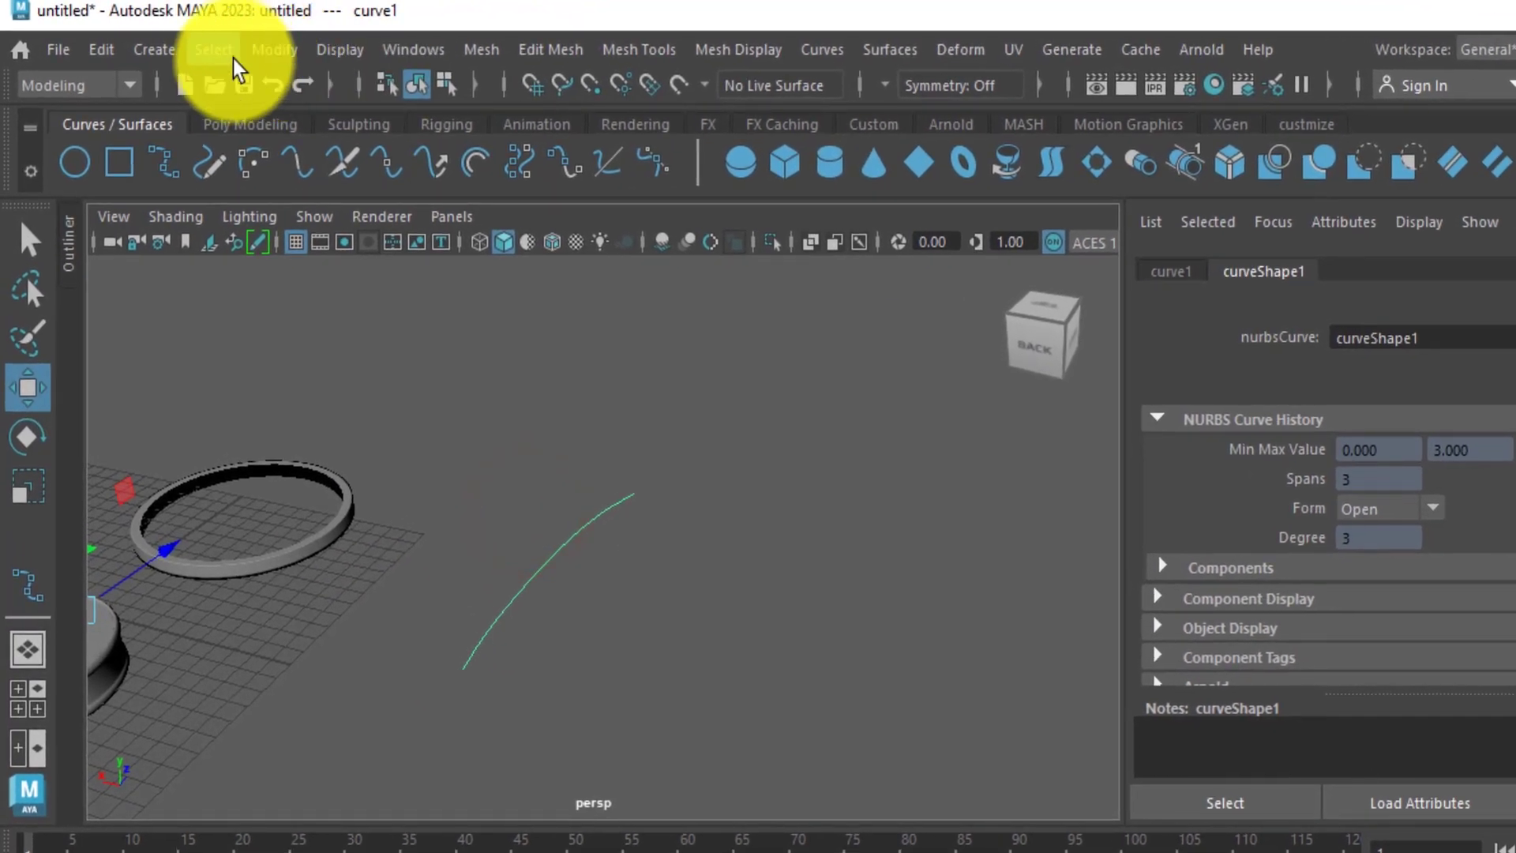
pyautogui.click(268, 51)
pyautogui.click(325, 253)
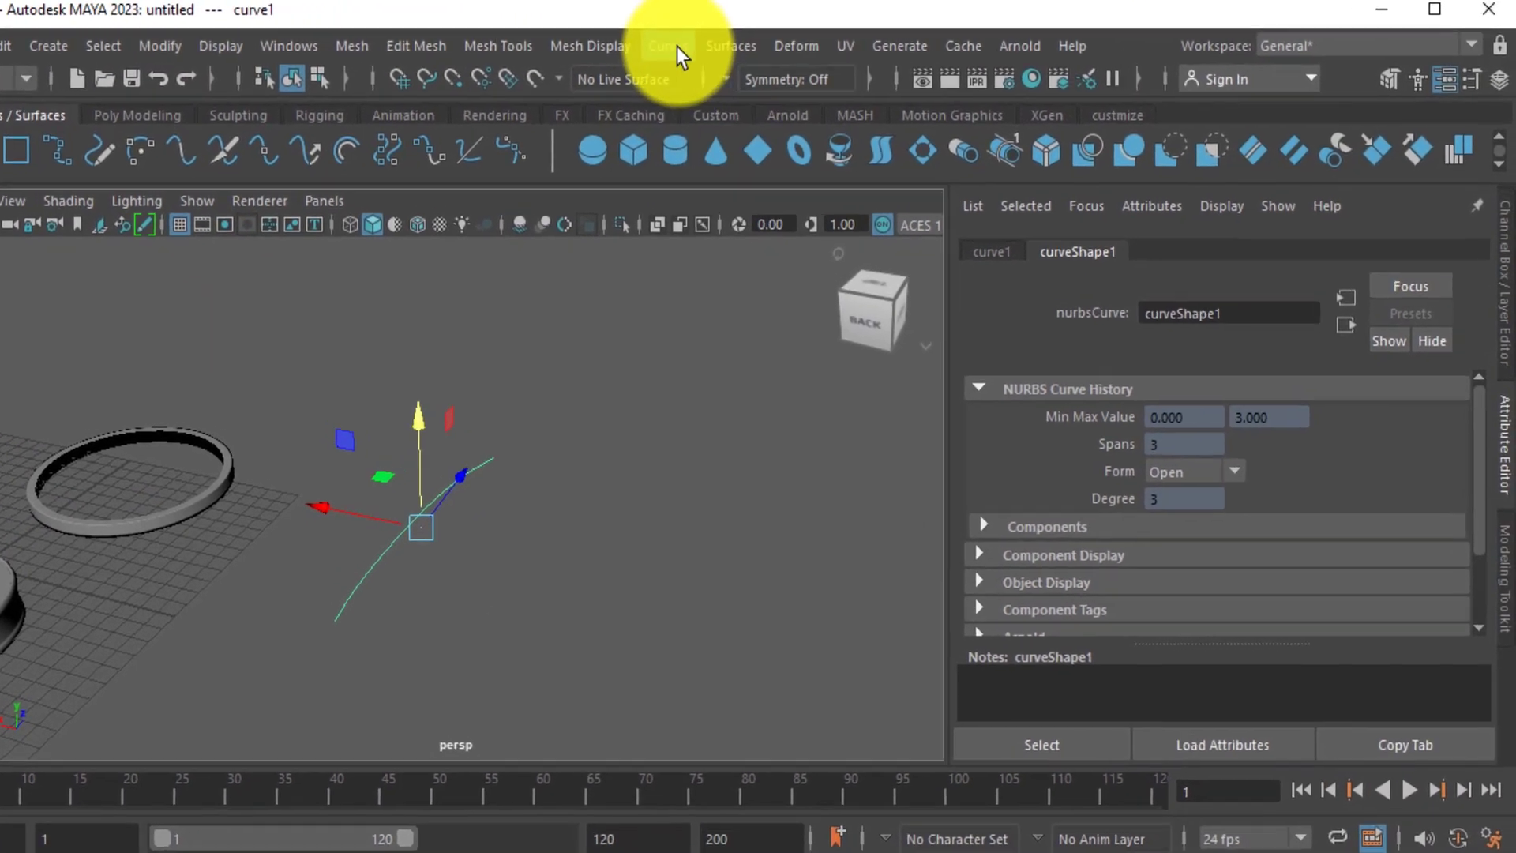
# Apply Straighten to the EP curve at straightness 2, and again at straightness 1 with length preserved, closing the options.
pyautogui.click(818, 49)
pyautogui.click(676, 284)
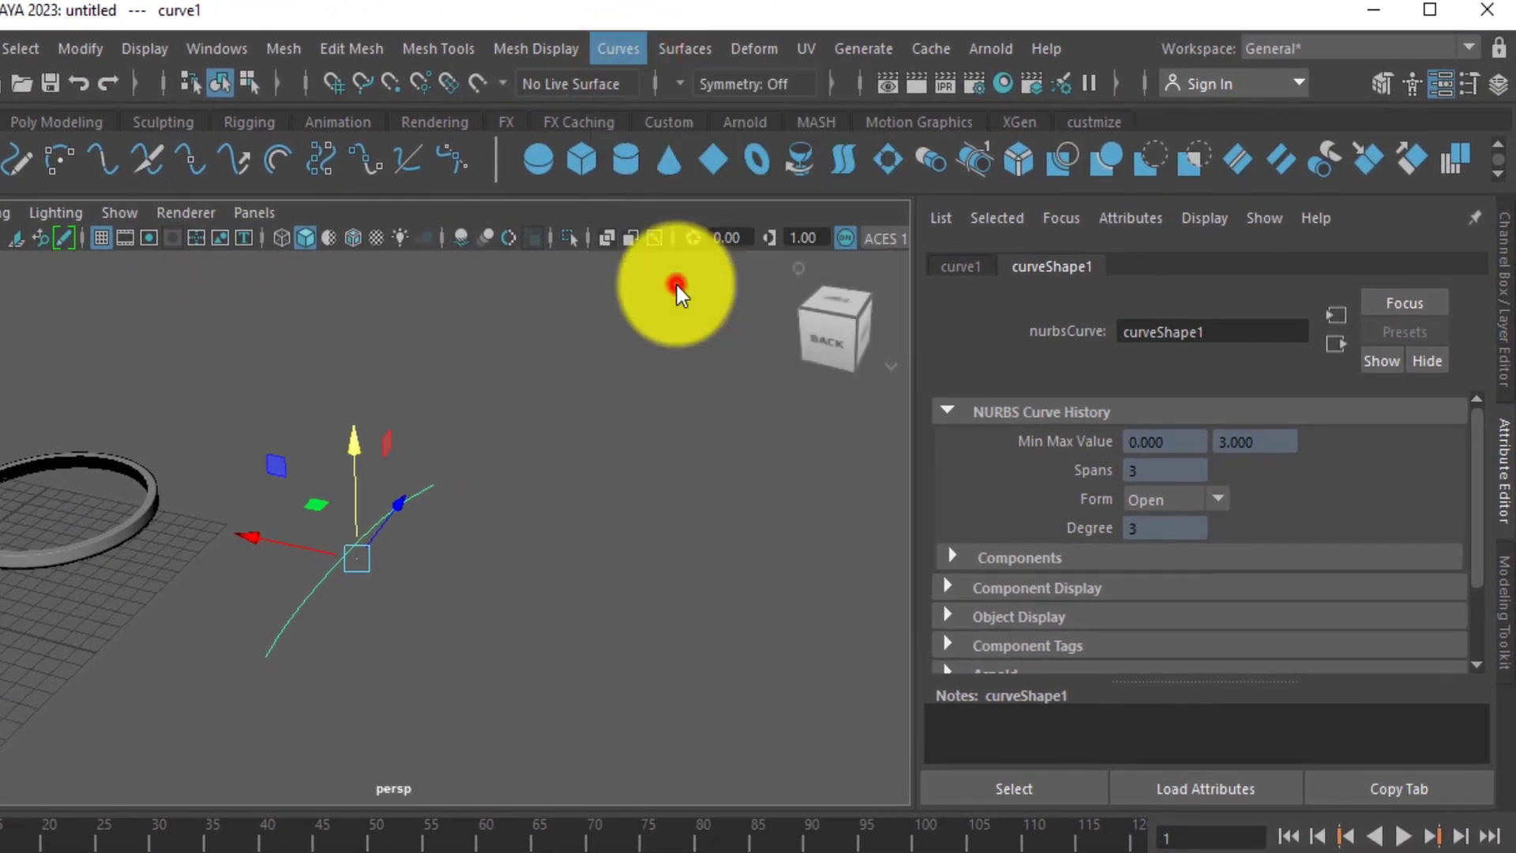
pyautogui.click(623, 48)
pyautogui.click(865, 282)
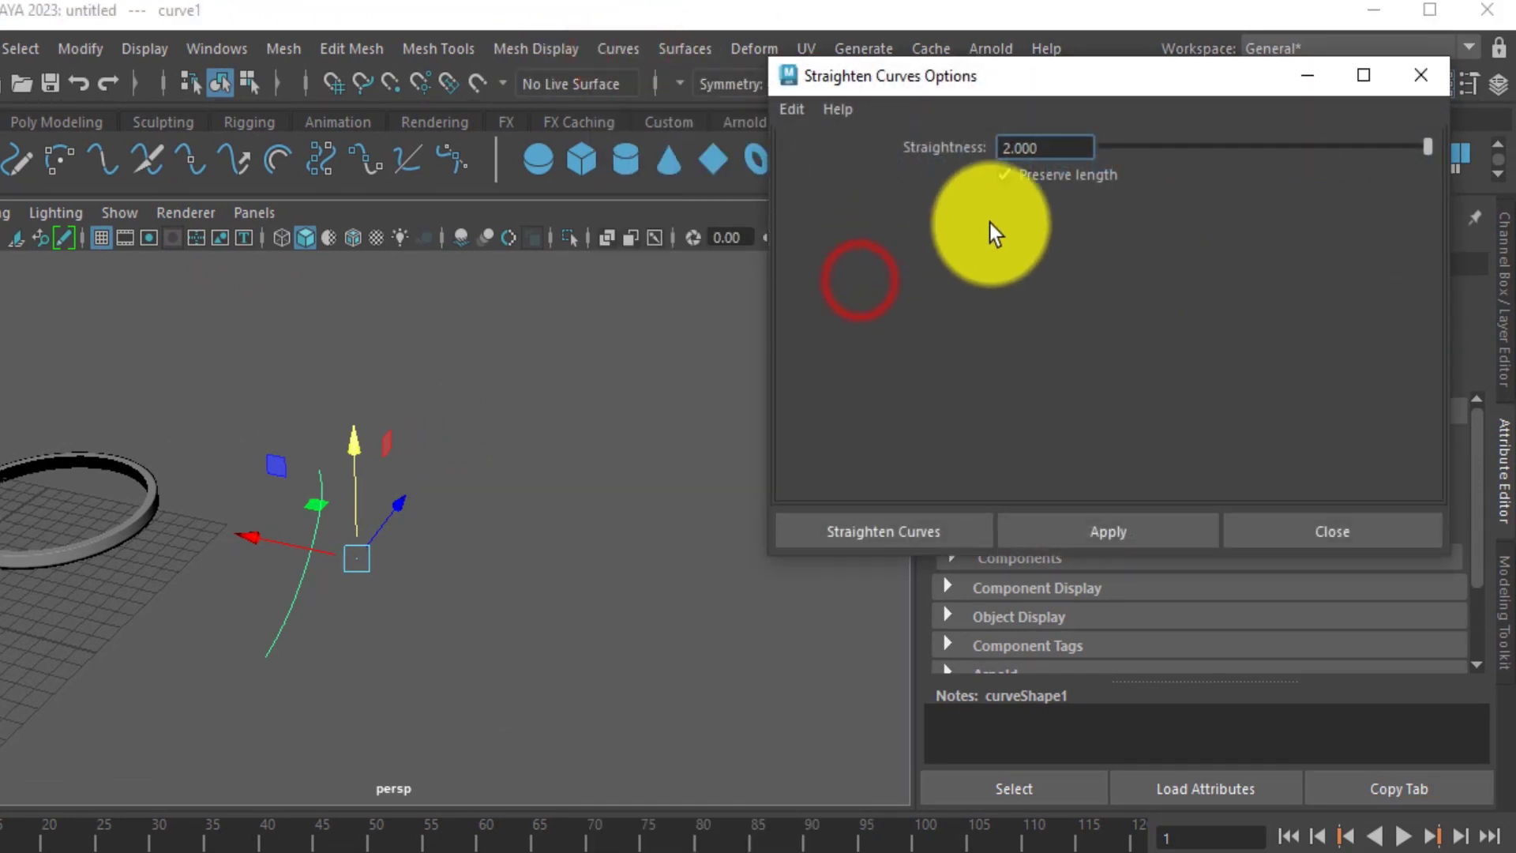
pyautogui.moveTo(1041, 149); pyautogui.dragTo(912, 156)
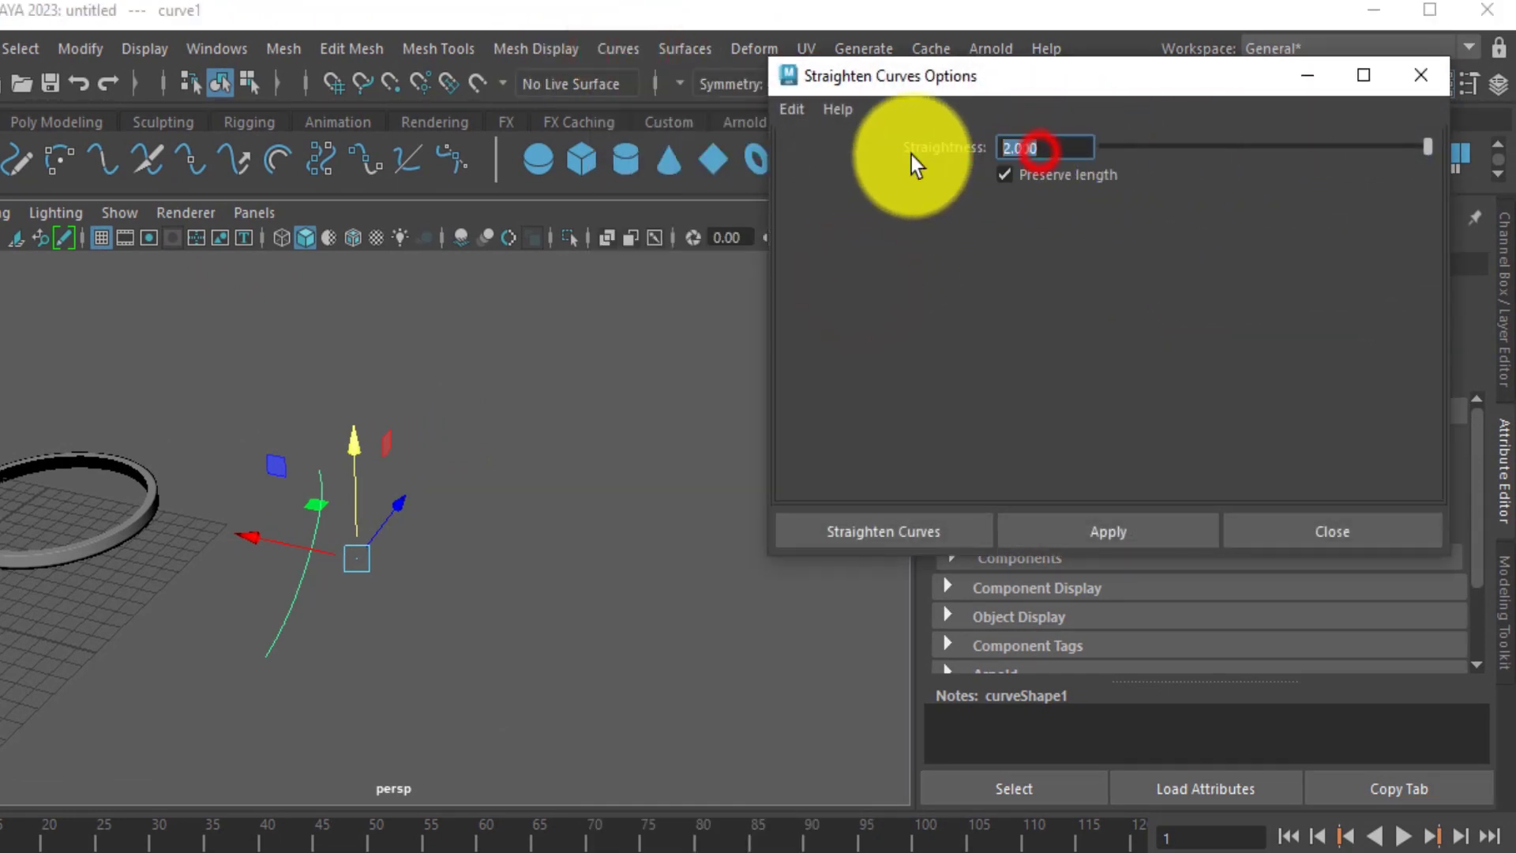
pyautogui.write('1')
pyautogui.click(1096, 524)
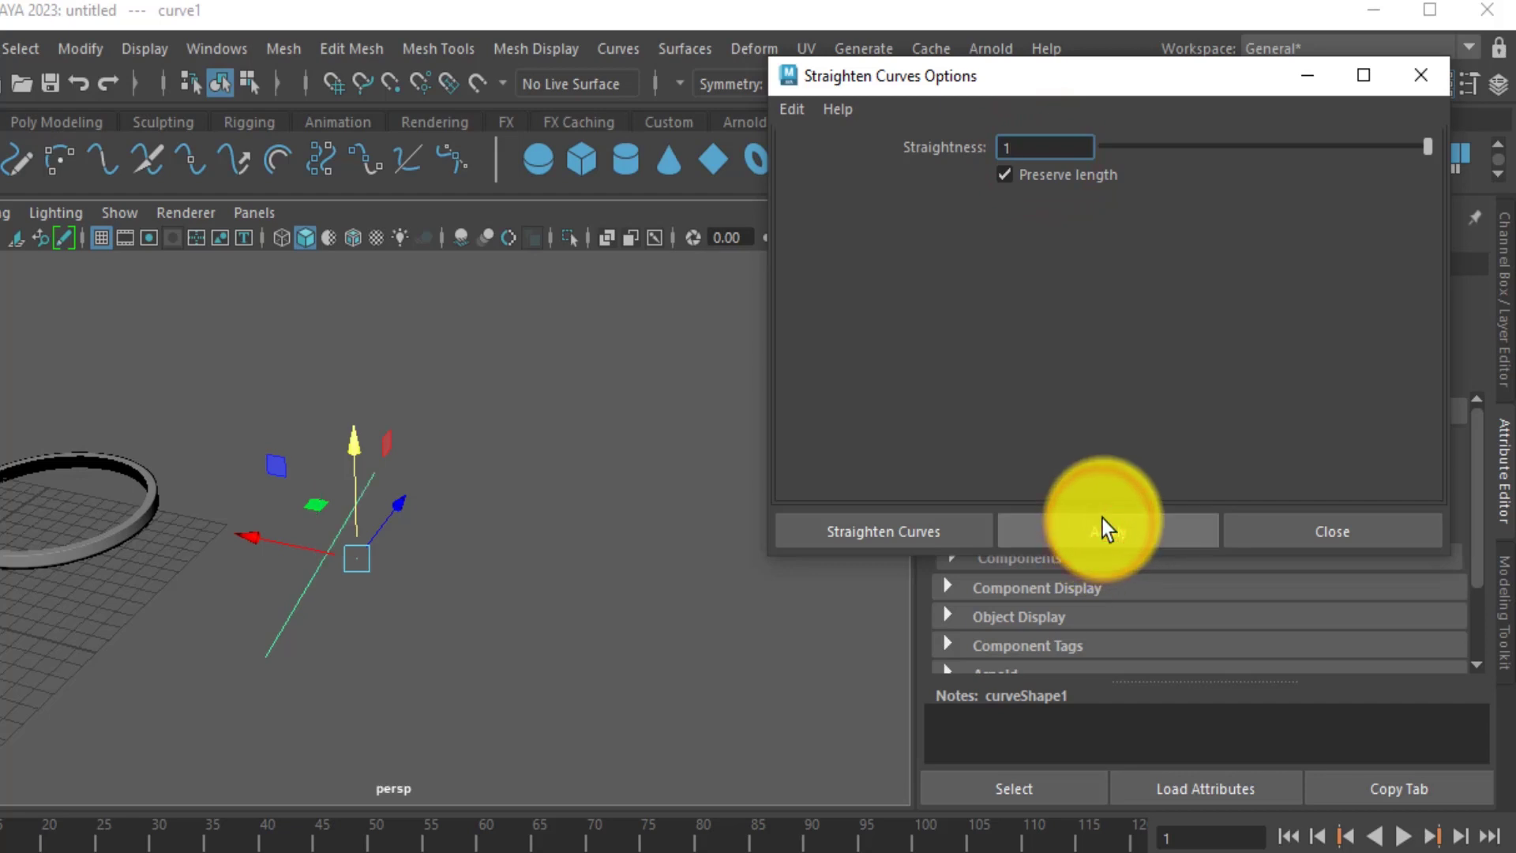
pyautogui.keyDown('alt'); pyautogui.moveTo(377, 606); pyautogui.dragTo(575, 688); pyautogui.keyUp('alt')
pyautogui.click(1334, 531)
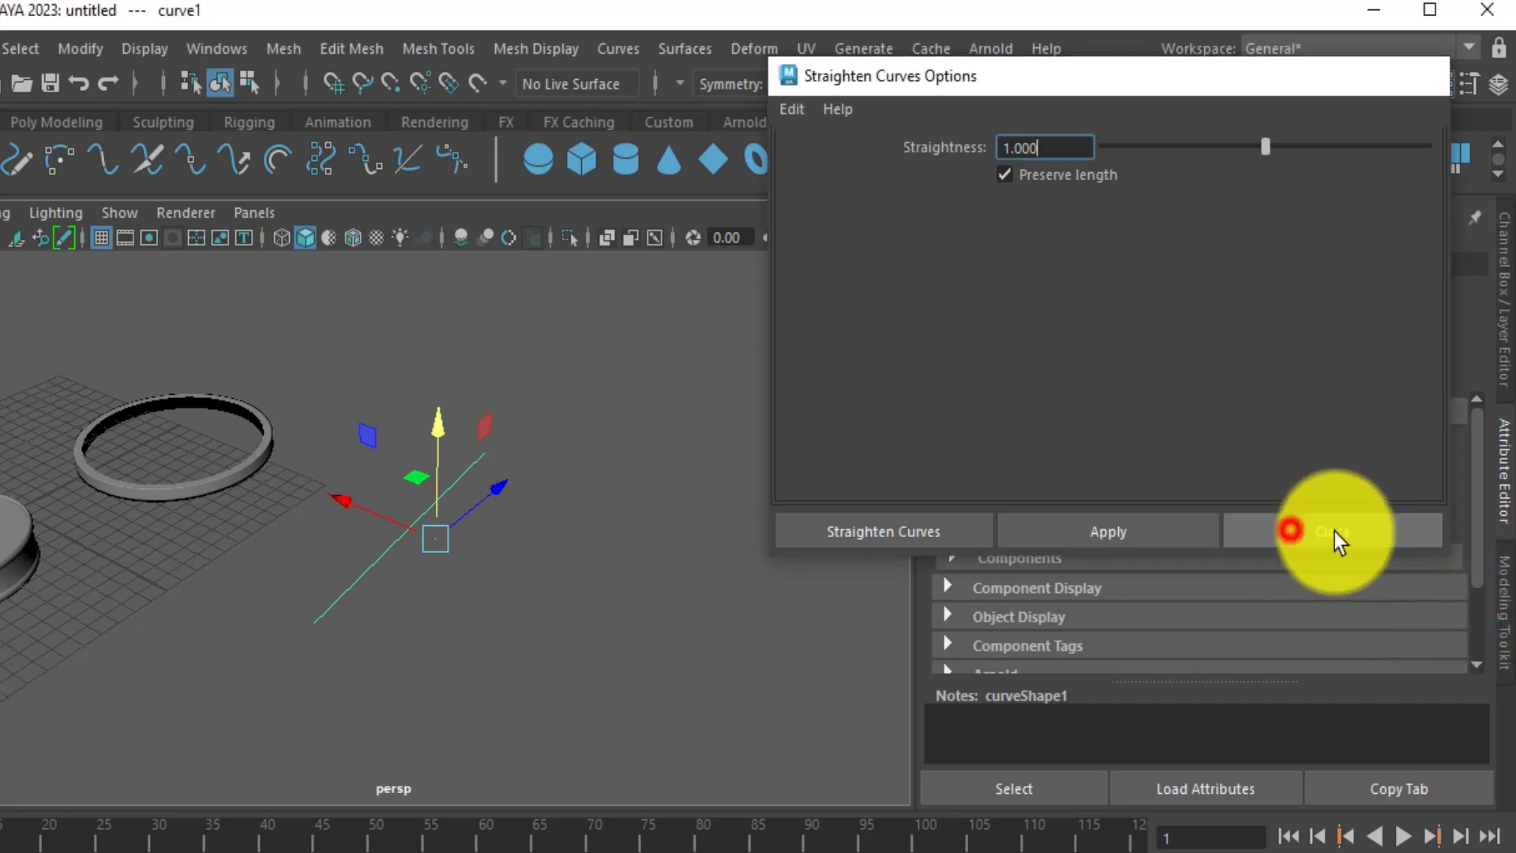
# Delete the straightened EP curve beside the ring.
pyautogui.click(613, 50)
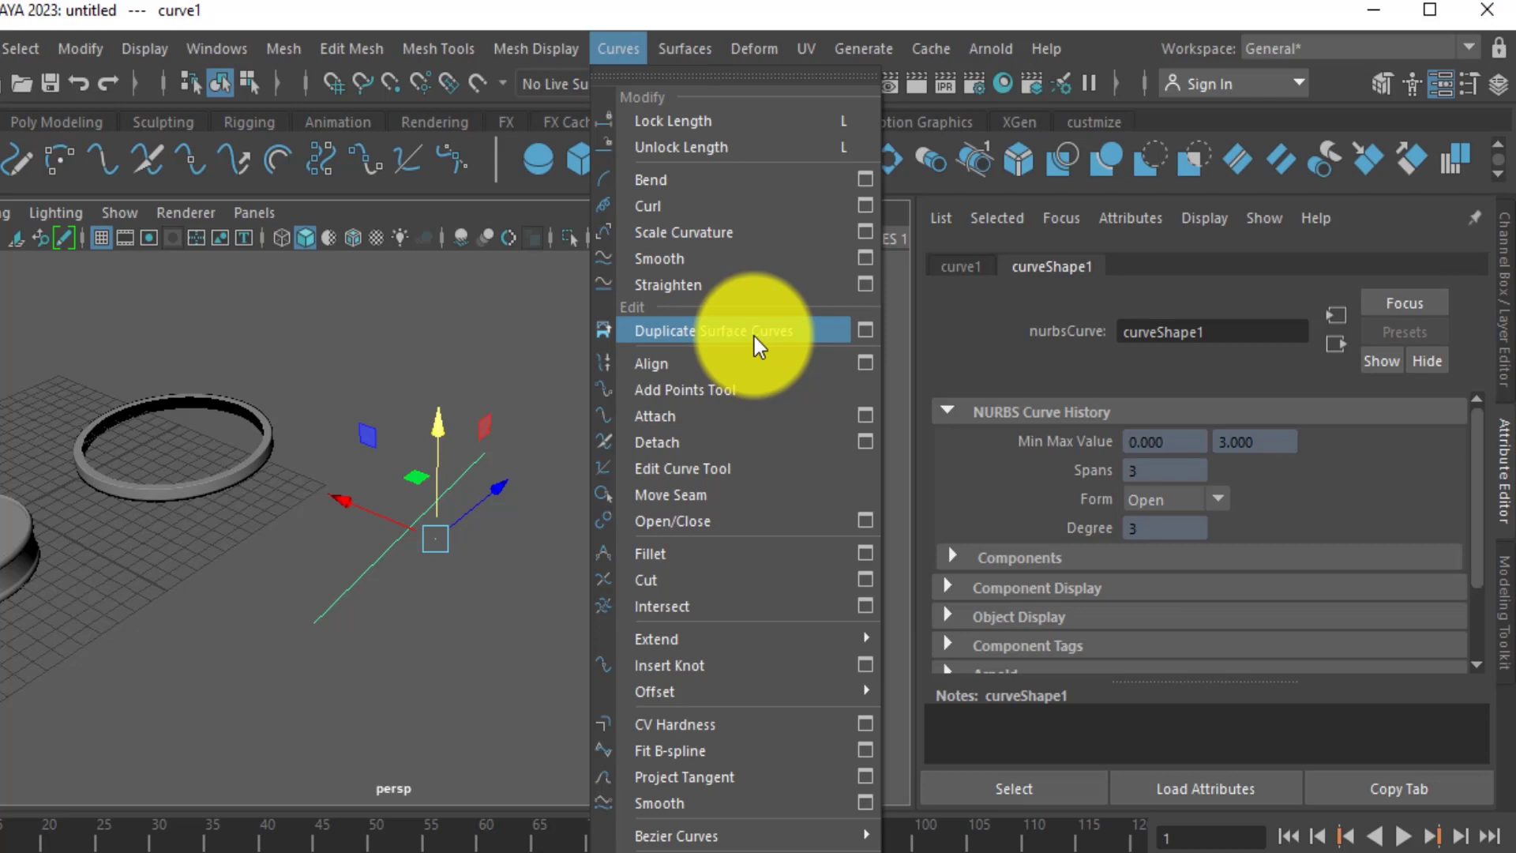
pyautogui.click(494, 616)
pyautogui.keyDown('alt'); pyautogui.moveTo(340, 575); pyautogui.dragTo(357, 561); pyautogui.keyUp('alt')
pyautogui.moveTo(311, 468); pyautogui.dragTo(363, 497)
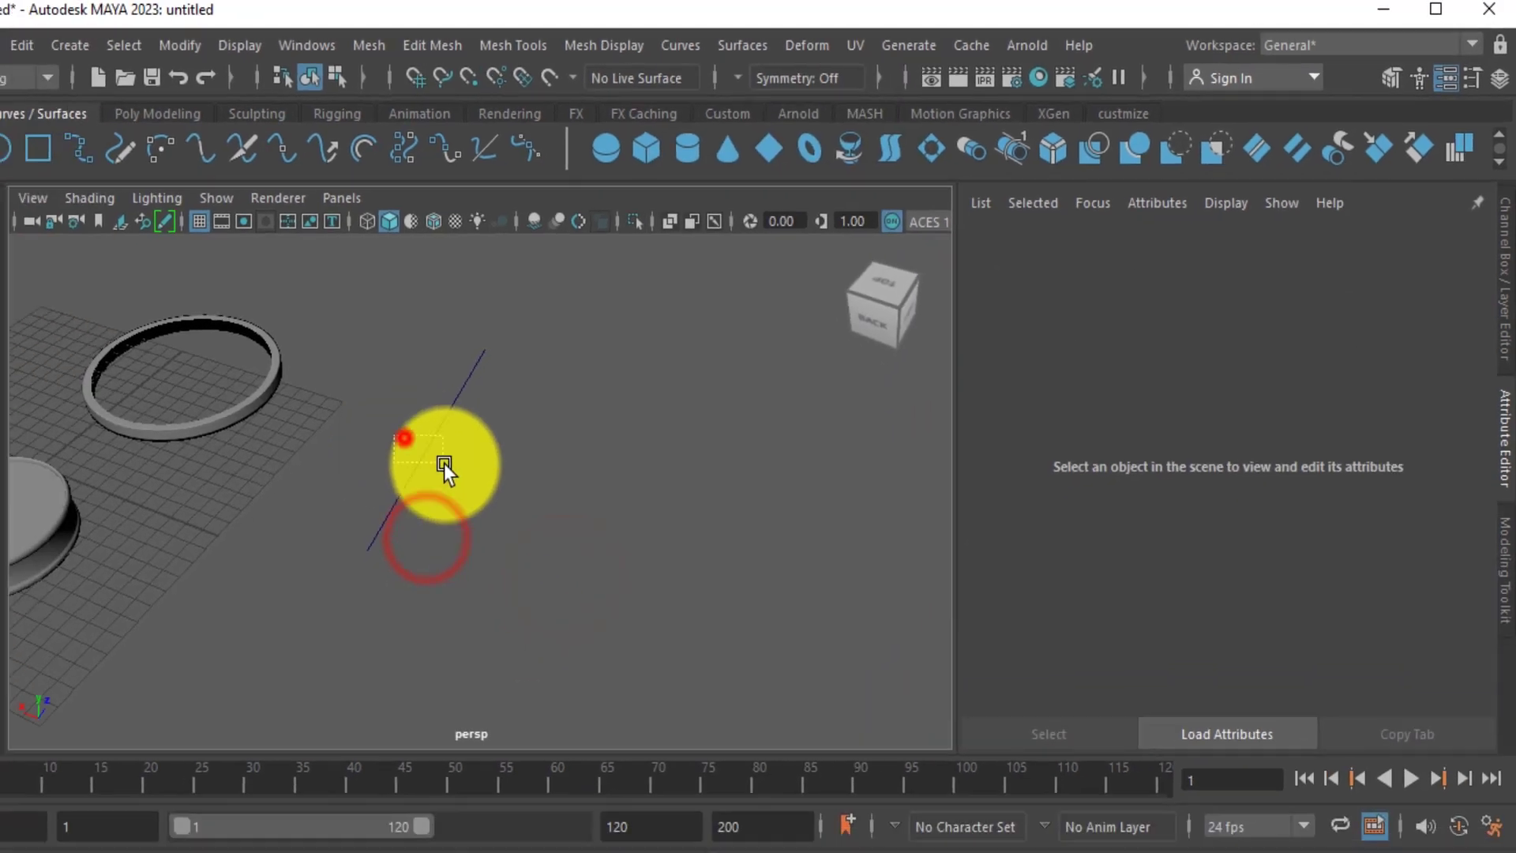
pyautogui.moveTo(444, 463); pyautogui.dragTo(467, 479)
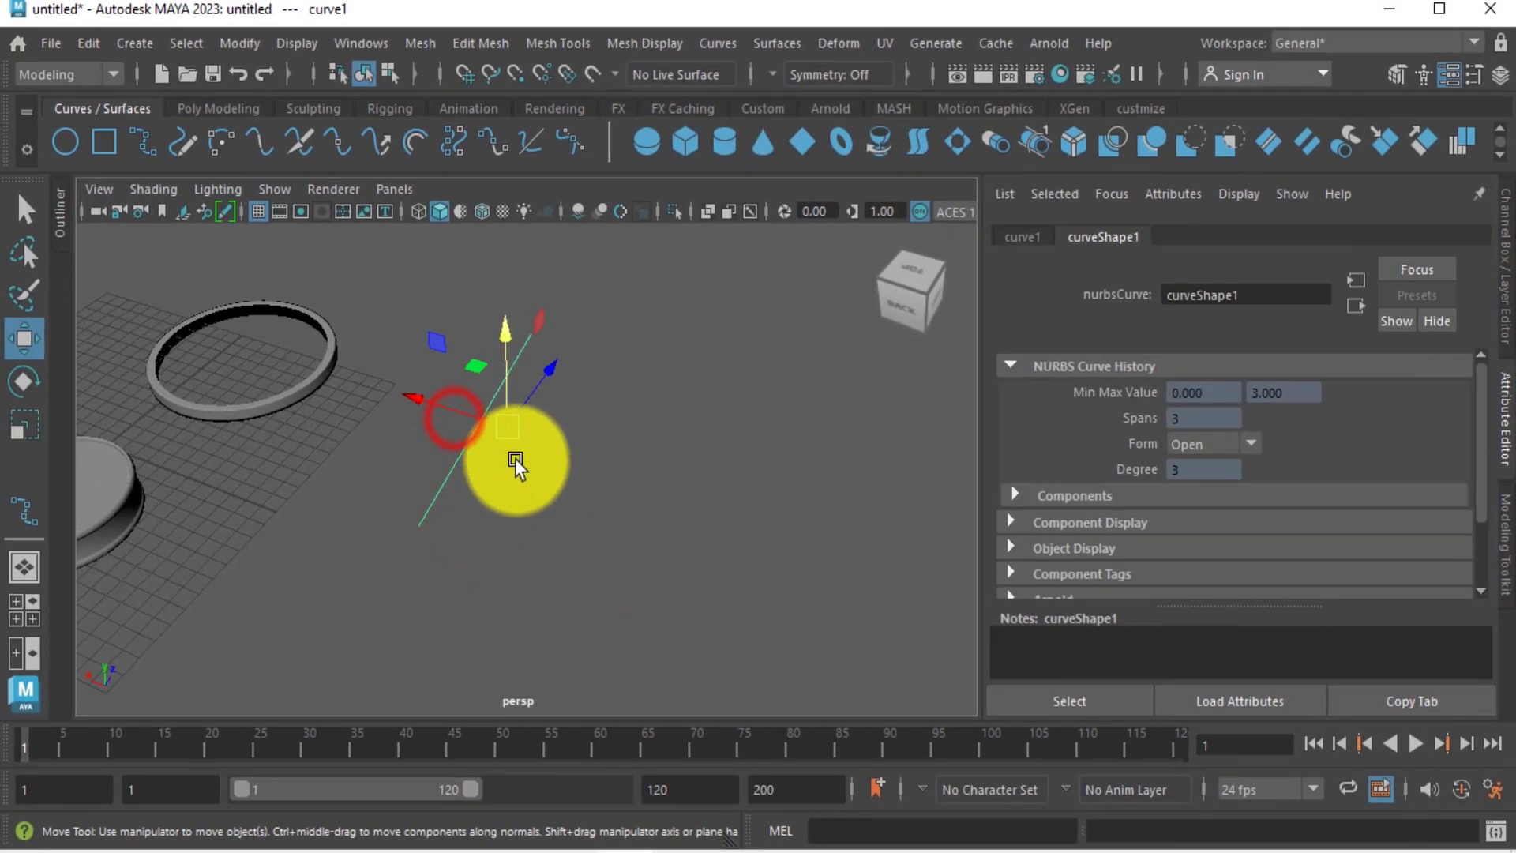
pyautogui.press('Delete')
# Examine the bevelled disc and the component selection modes it offers.
pyautogui.keyDown('alt'); pyautogui.moveTo(518, 522); pyautogui.dragTo(476, 500); pyautogui.keyUp('alt')
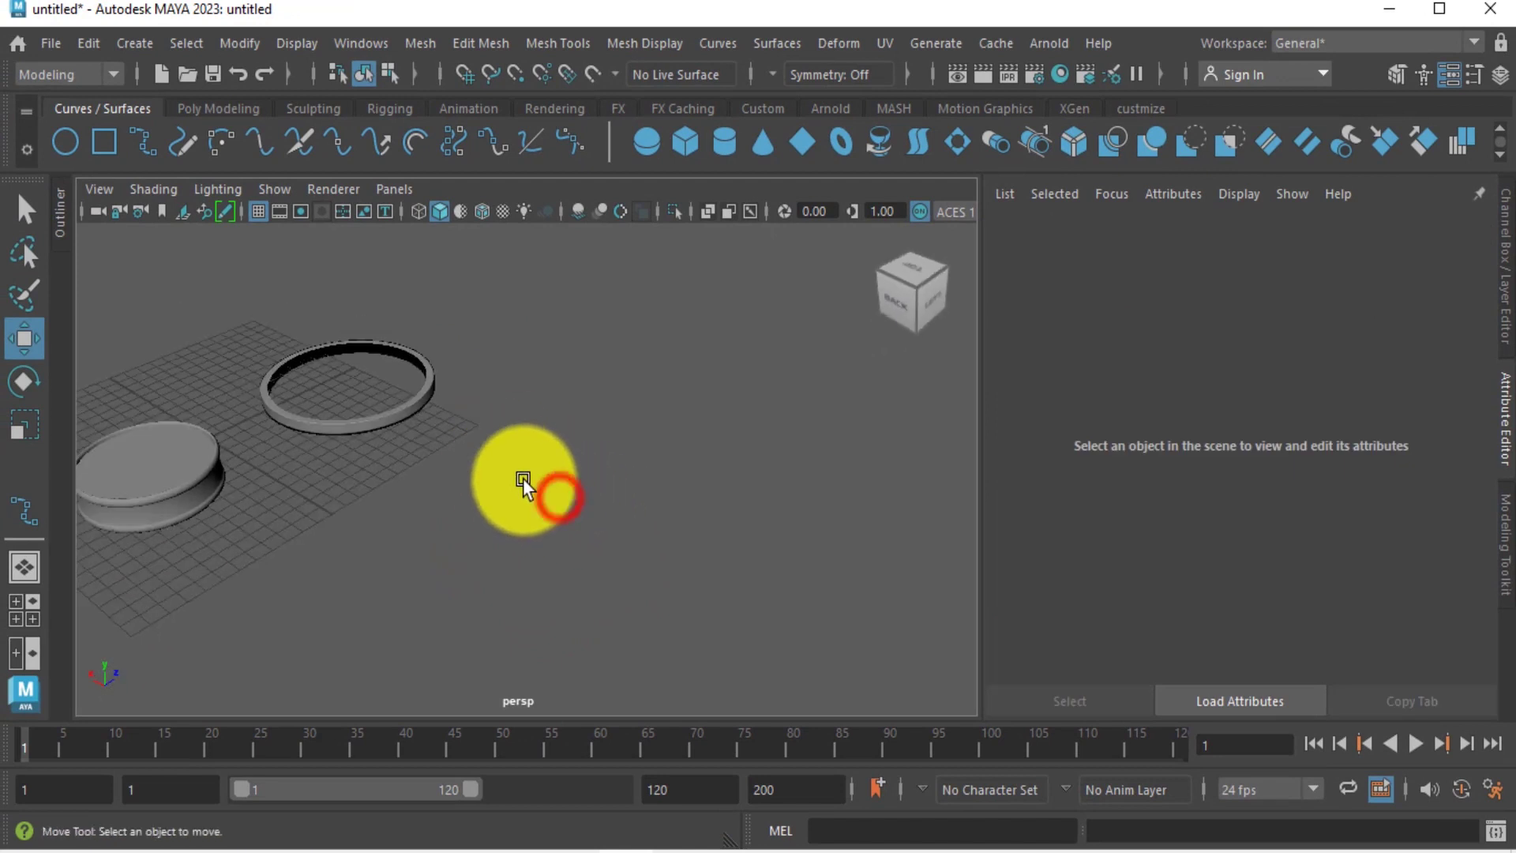
pyautogui.keyDown('alt'); pyautogui.moveTo(614, 506); pyautogui.dragTo(711, 513, button='middle'); pyautogui.keyUp('alt')
pyautogui.scroll(3, 235, 541)
pyautogui.keyDown('alt'); pyautogui.moveTo(253, 528); pyautogui.dragTo(593, 441, button='middle'); pyautogui.keyUp('alt')
pyautogui.scroll(3, 400, 493)
pyautogui.keyDown('alt'); pyautogui.moveTo(594, 440); pyautogui.dragTo(592, 431); pyautogui.keyUp('alt')
pyautogui.click(376, 614)
pyautogui.keyDown('alt'); pyautogui.moveTo(500, 483); pyautogui.dragTo(526, 452, button='middle'); pyautogui.keyUp('alt')
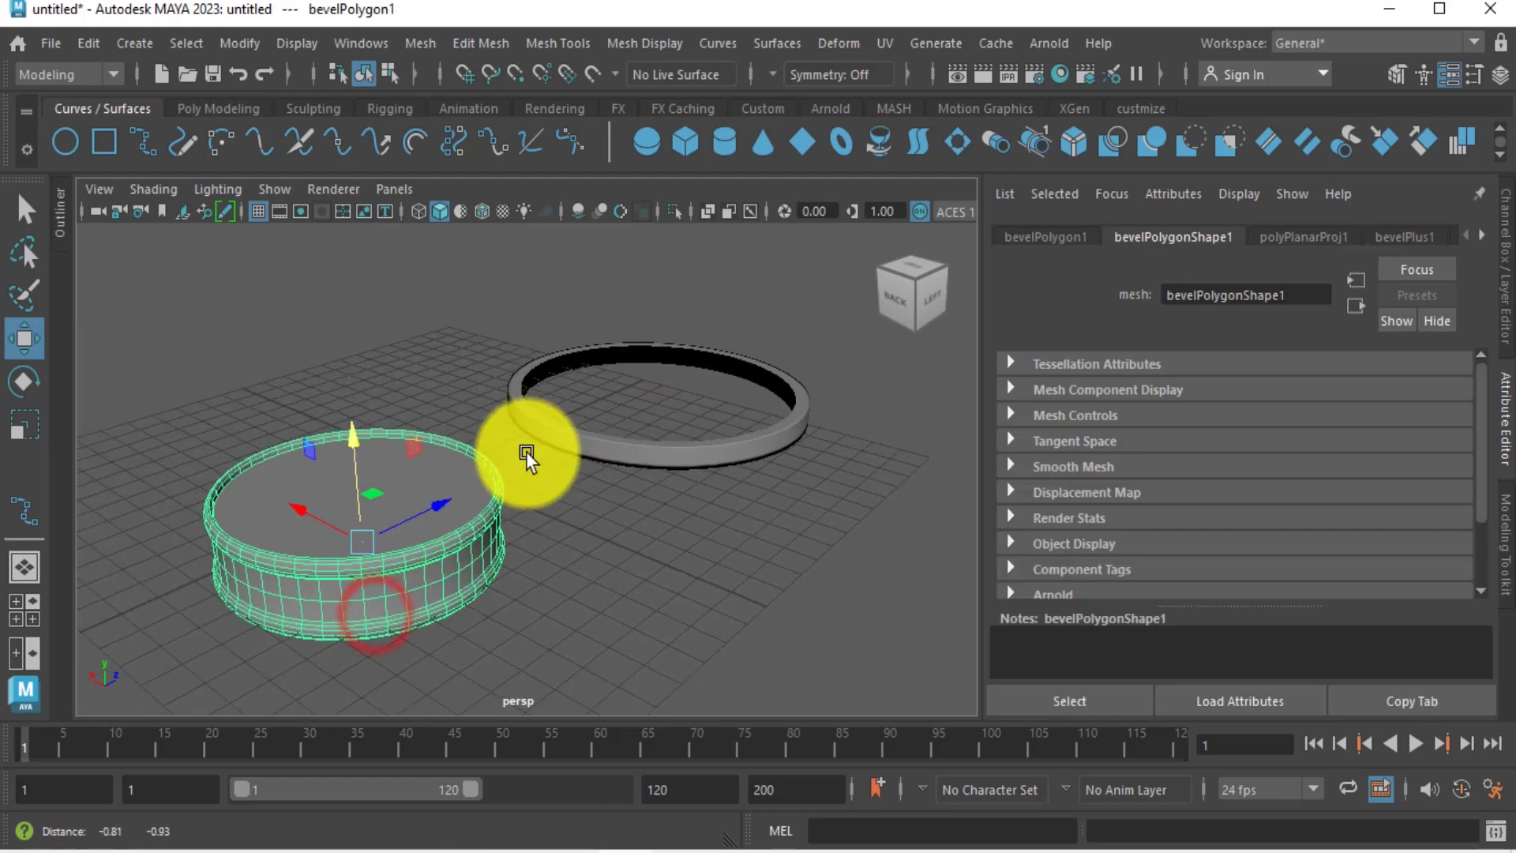
pyautogui.rightClick(404, 574)
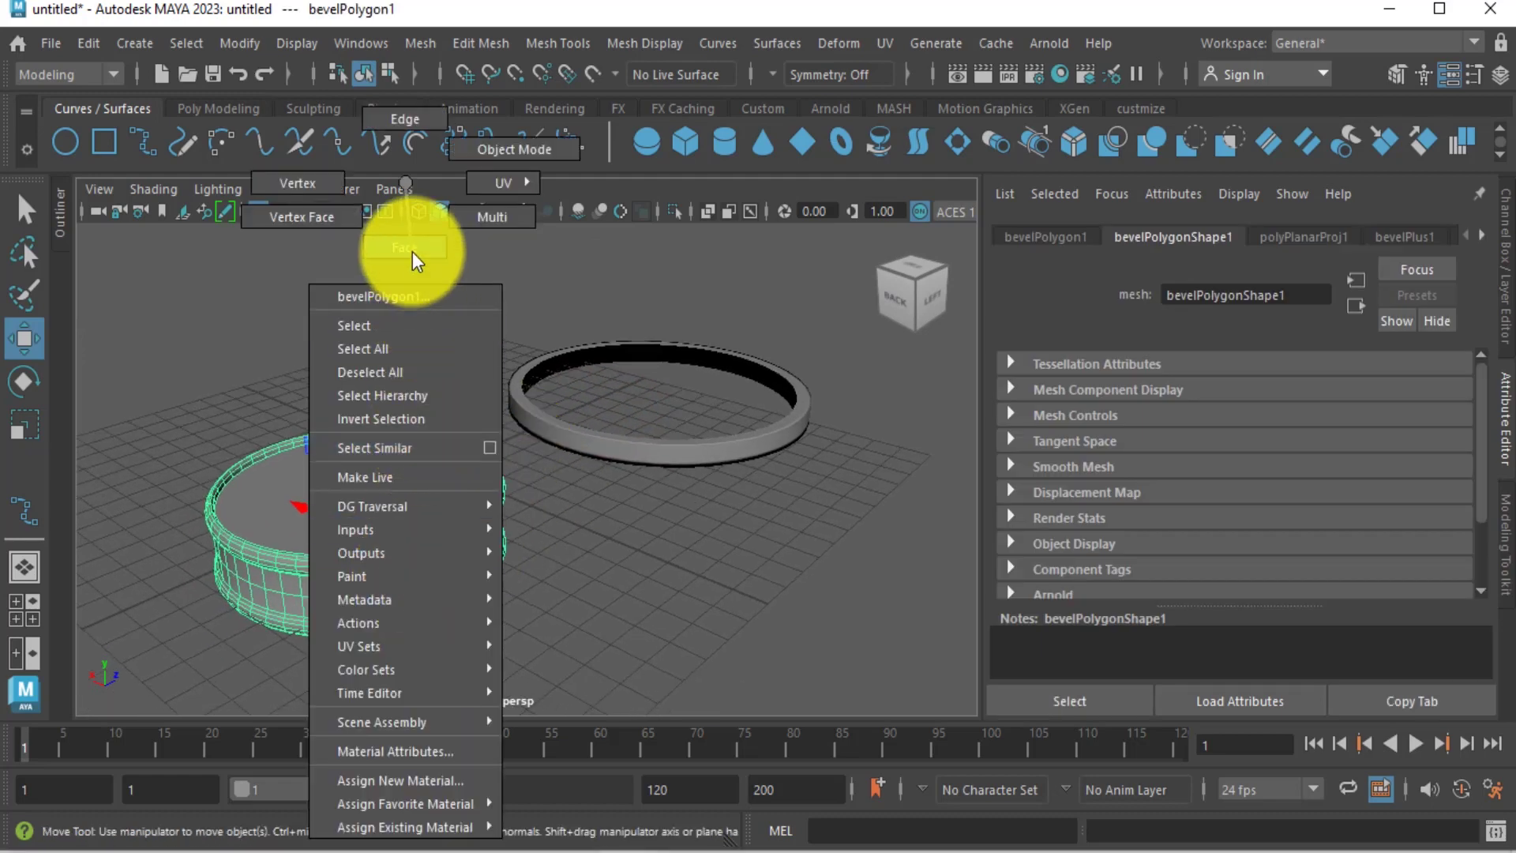
pyautogui.moveTo(412, 253); pyautogui.dragTo(561, 561, button='right')
# Draw an open, wavy EP curve with five points on the ground plane beside the ring.
pyautogui.scroll(-2, 651, 559)
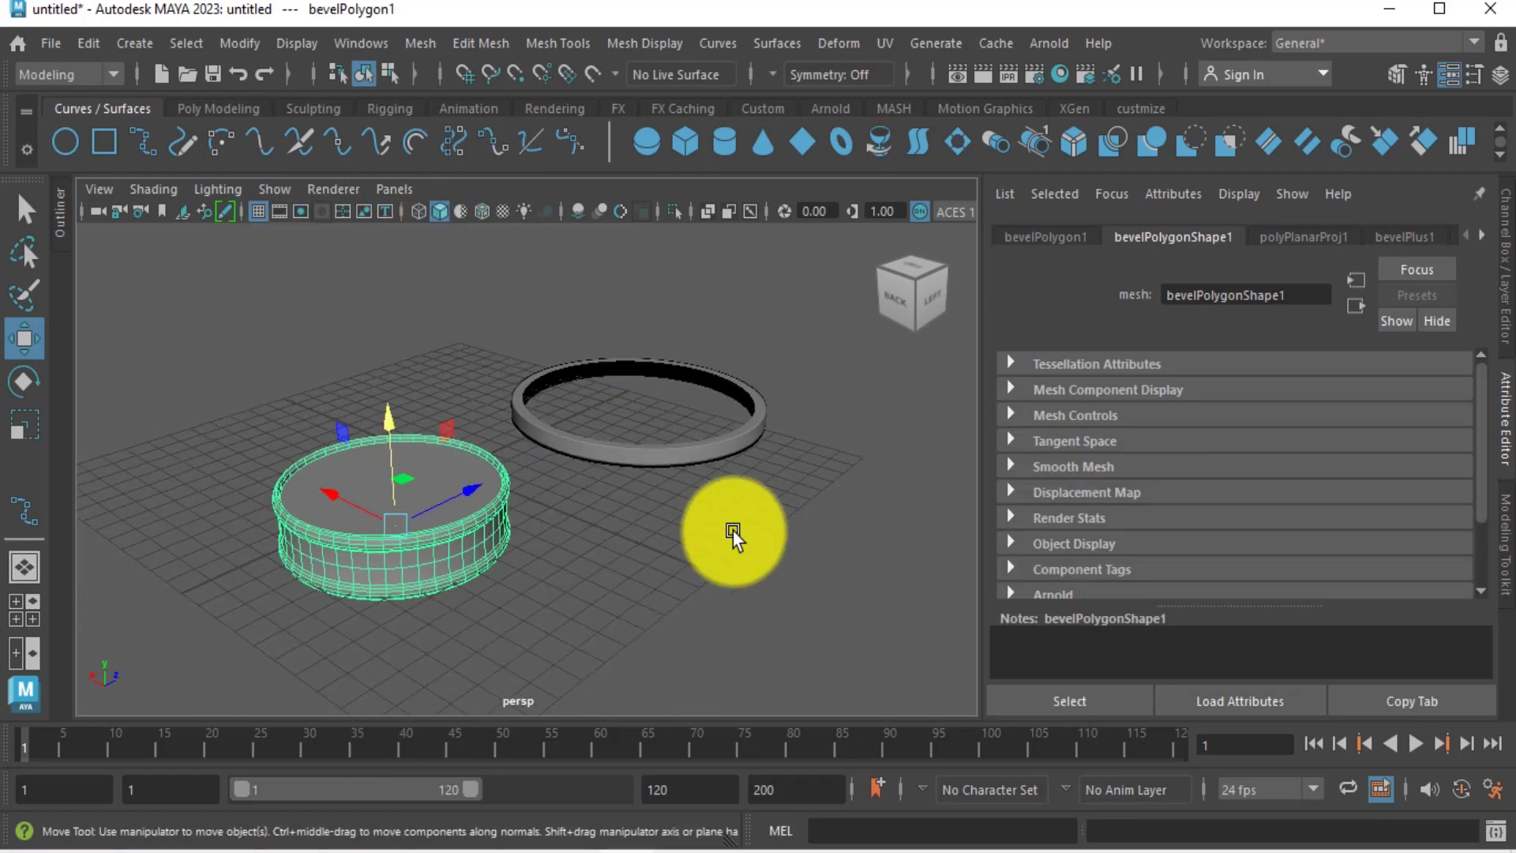
pyautogui.keyDown('alt'); pyautogui.moveTo(521, 534); pyautogui.dragTo(370, 535, button='middle'); pyautogui.keyUp('alt')
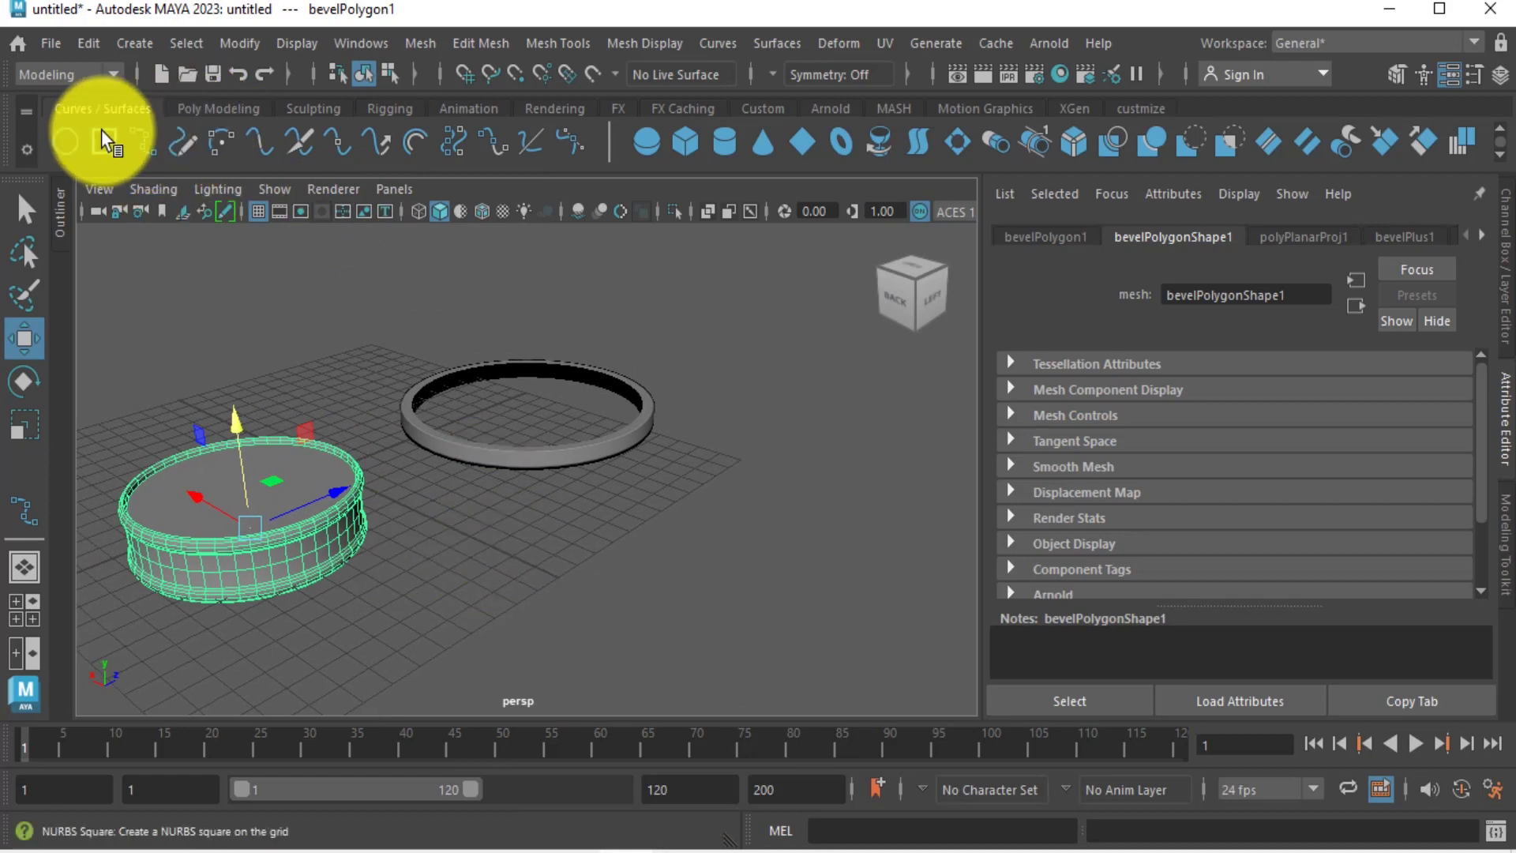
pyautogui.click(139, 144)
pyautogui.keyDown('alt'); pyautogui.moveTo(749, 603); pyautogui.dragTo(601, 604, button='middle'); pyautogui.keyUp('alt')
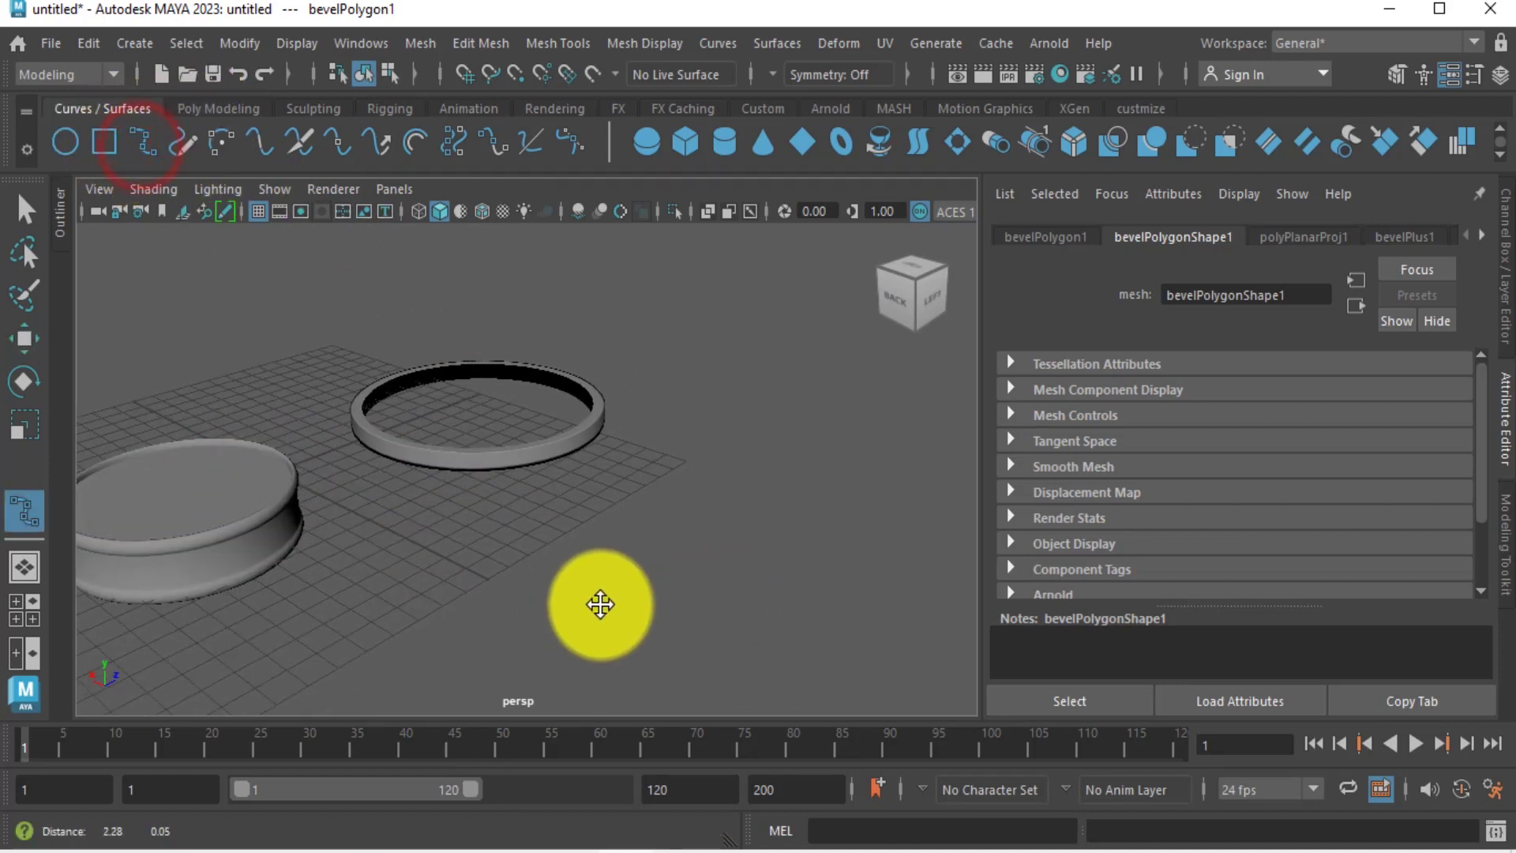
pyautogui.click(704, 443)
pyautogui.click(664, 483)
pyautogui.click(672, 535)
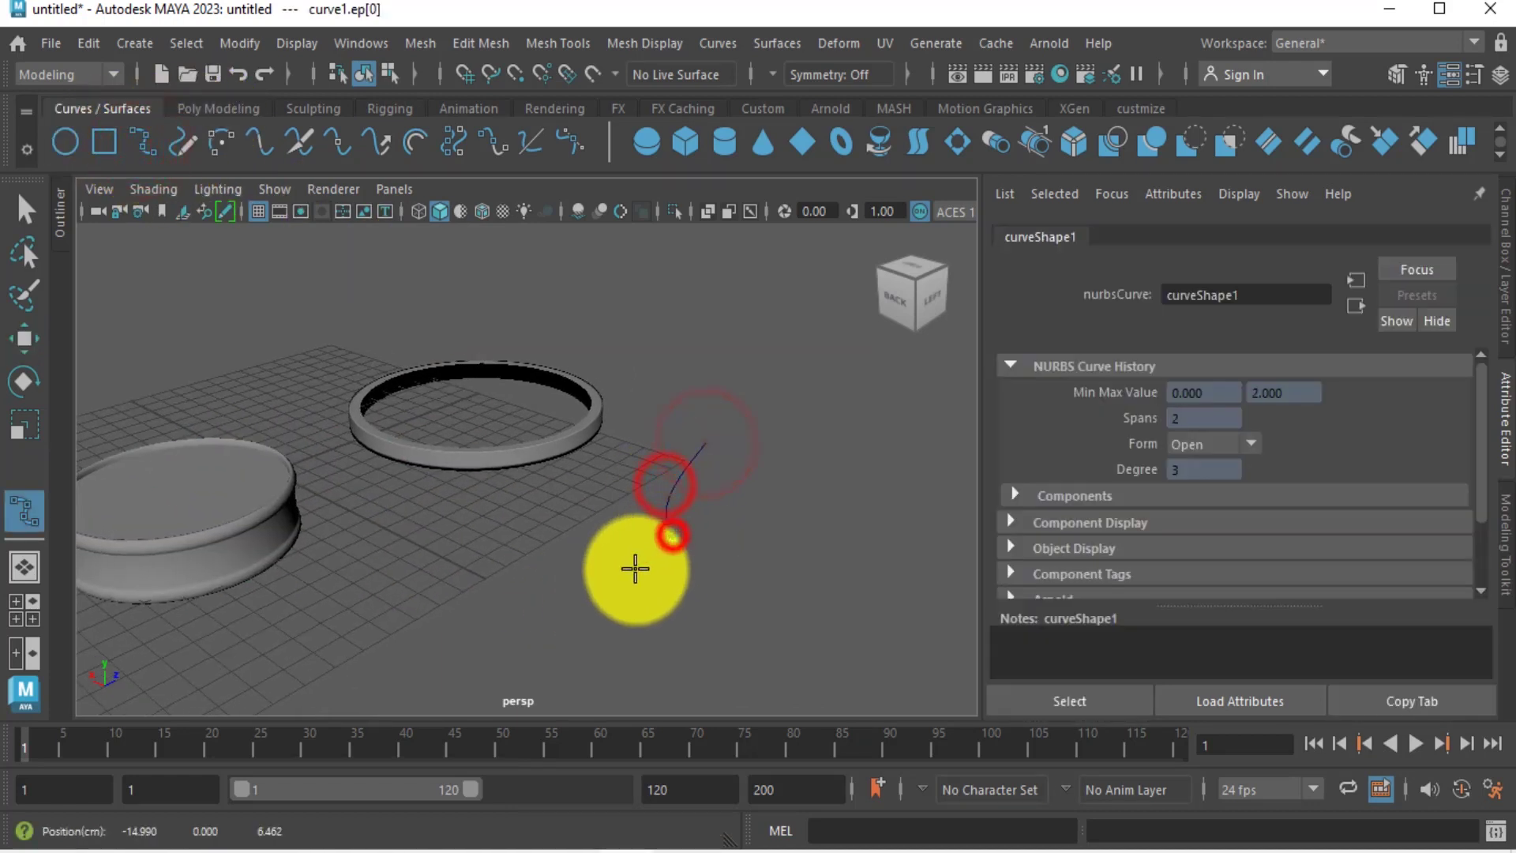
pyautogui.click(613, 589)
pyautogui.click(590, 637)
pyautogui.press('Return')
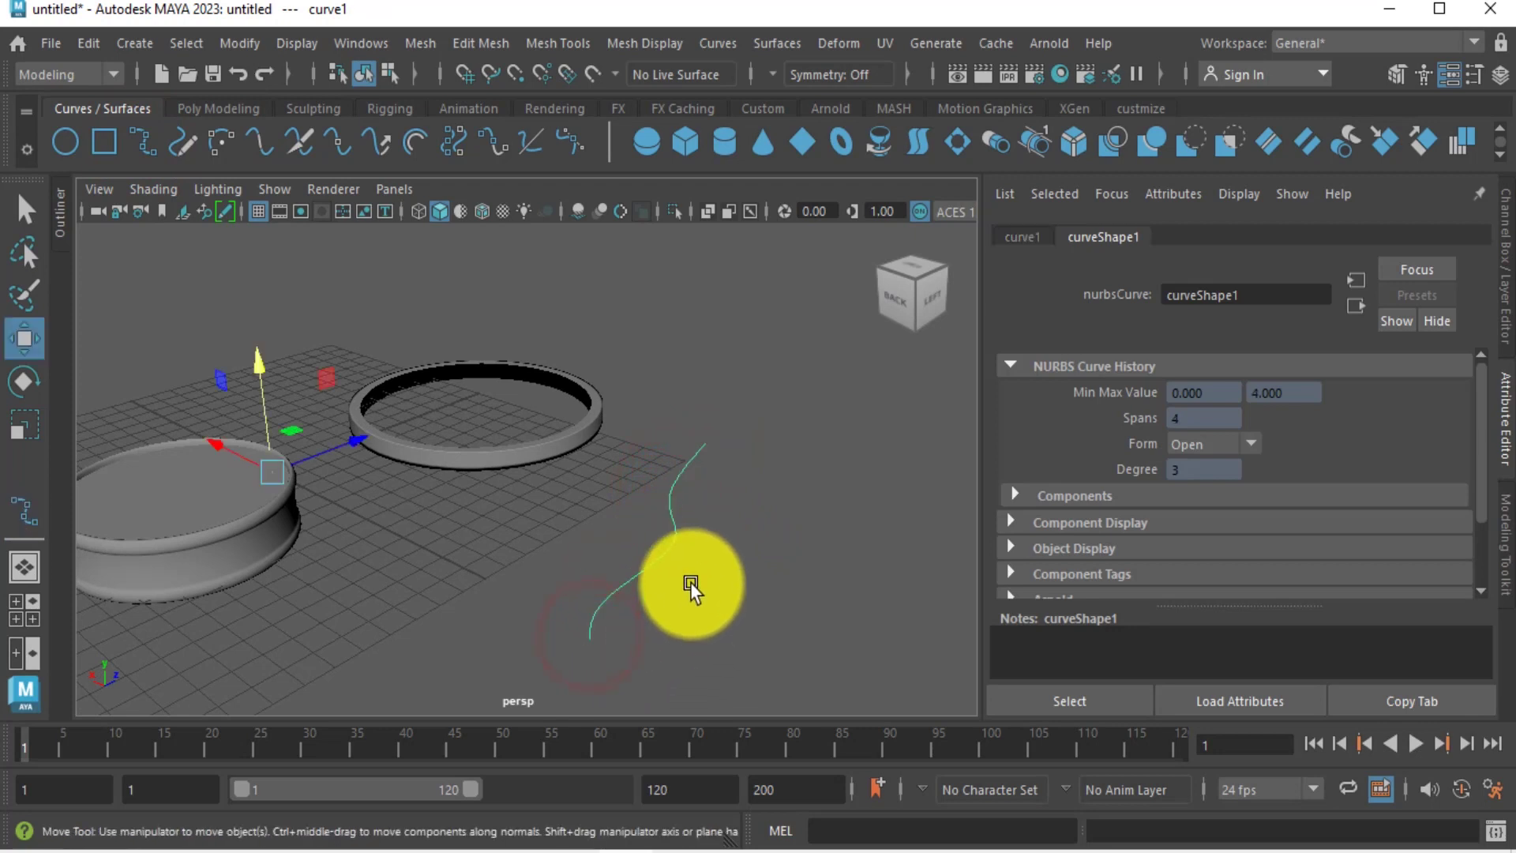
# Duplicate the wavy curve and move the copy about 4.8 cm along negative X.
pyautogui.hotkey('ctrl', 'd')
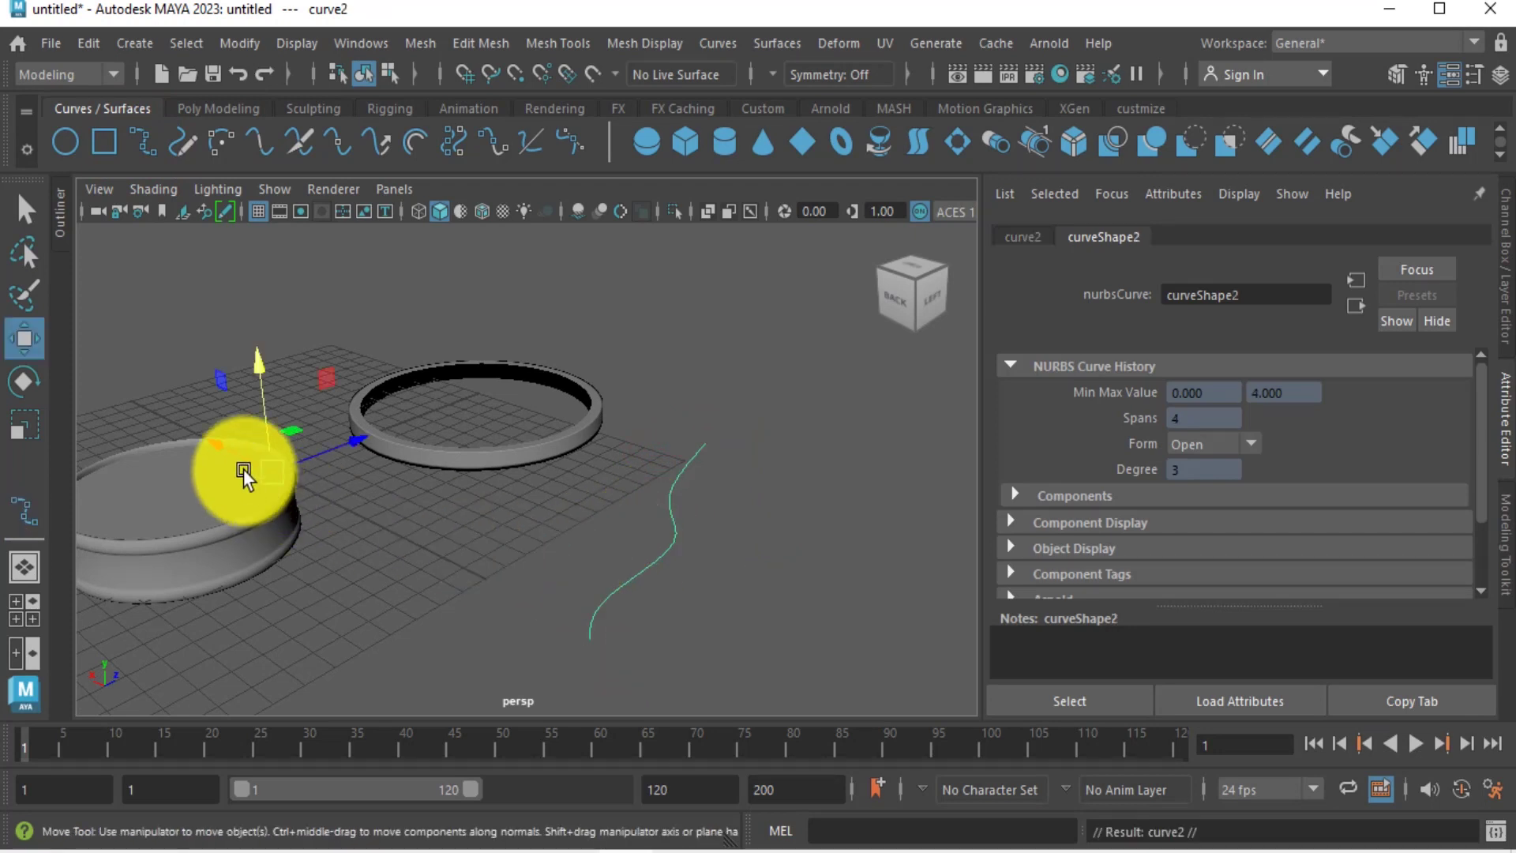
pyautogui.moveTo(231, 446); pyautogui.dragTo(296, 476)
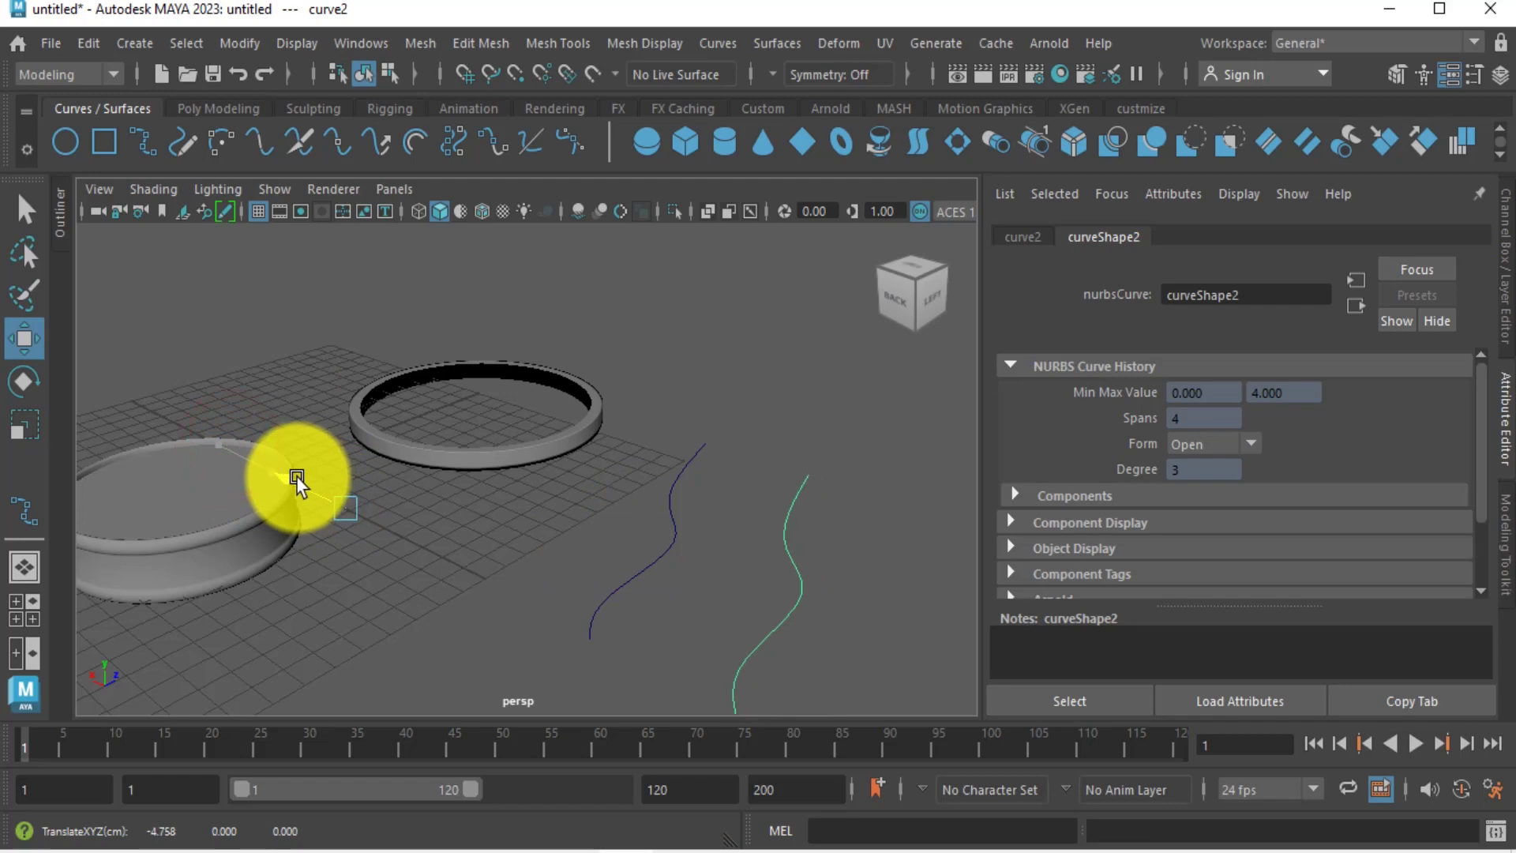
pyautogui.keyDown('alt'); pyautogui.moveTo(587, 612); pyautogui.dragTo(603, 629); pyautogui.keyUp('alt')
# Center the pivots of both wavy curves.
pyautogui.moveTo(557, 471); pyautogui.dragTo(878, 604)
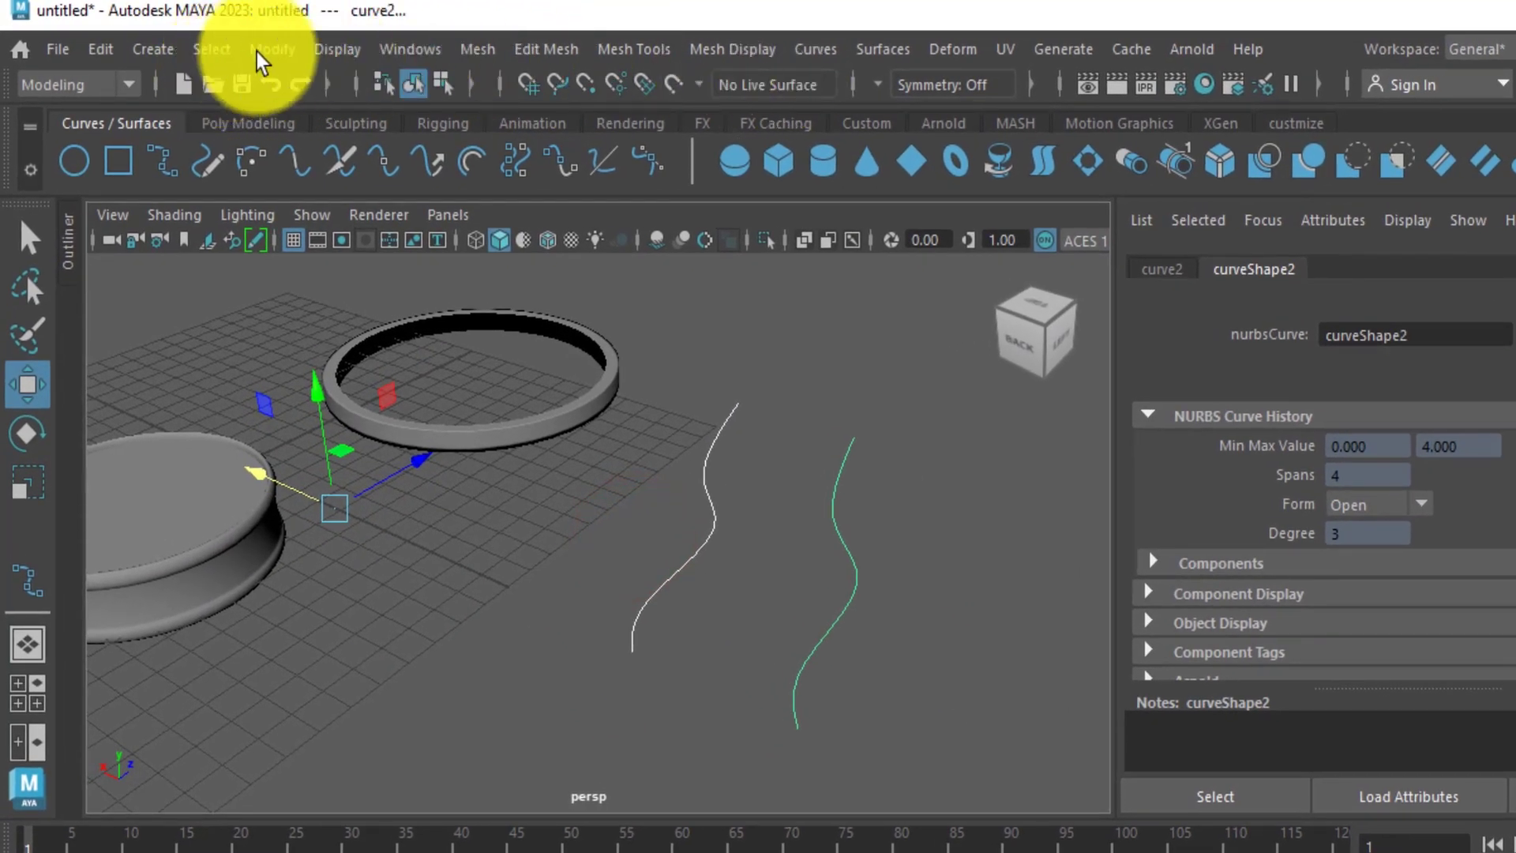
pyautogui.click(265, 51)
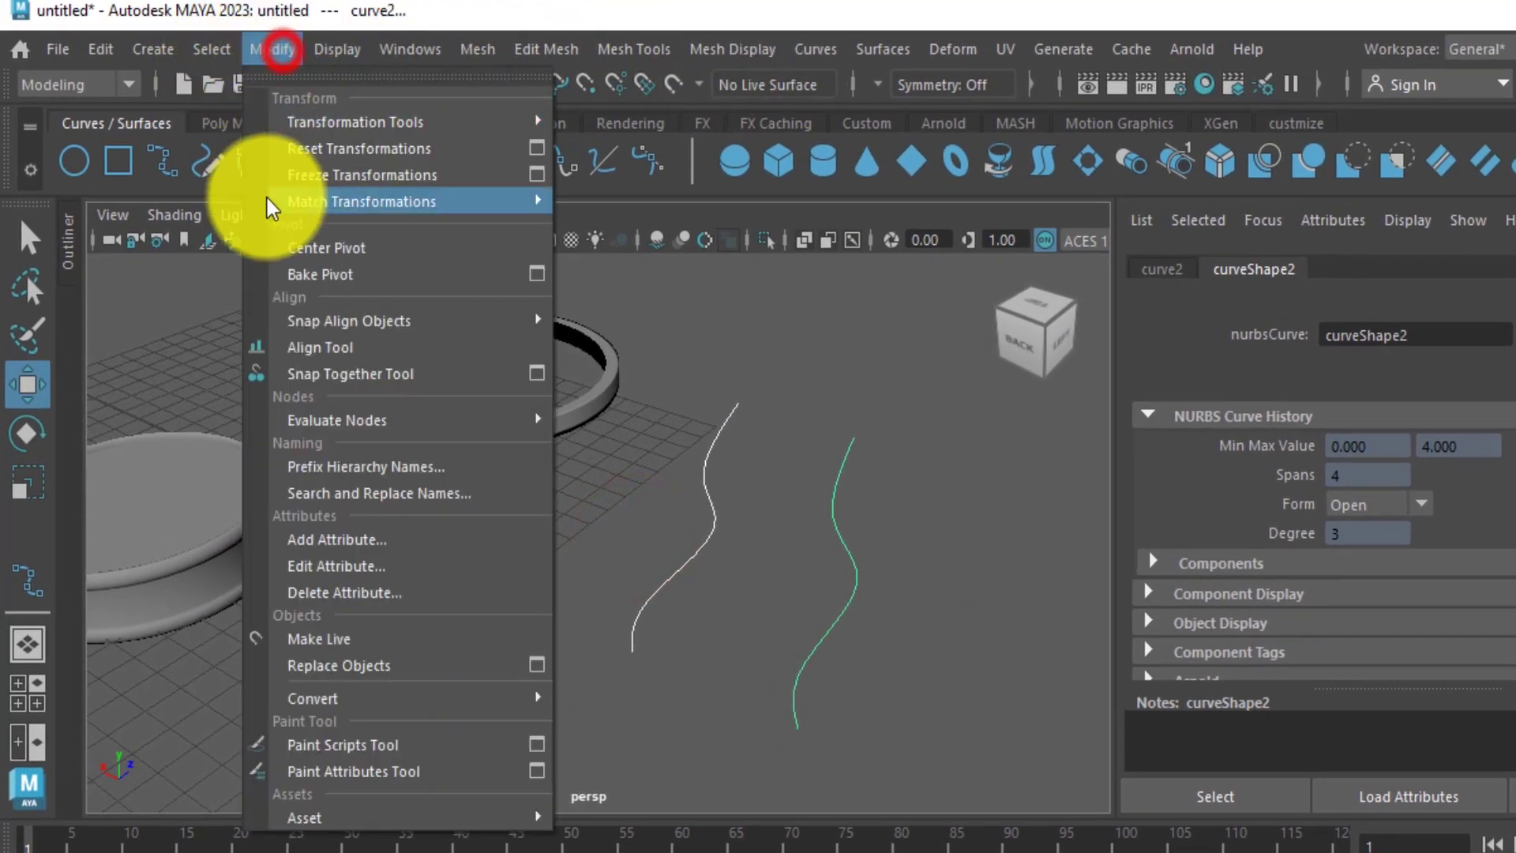
pyautogui.click(302, 246)
pyautogui.click(1007, 683)
# Loft a NURBS surface between the two wavy curves.
pyautogui.moveTo(638, 475); pyautogui.dragTo(898, 623)
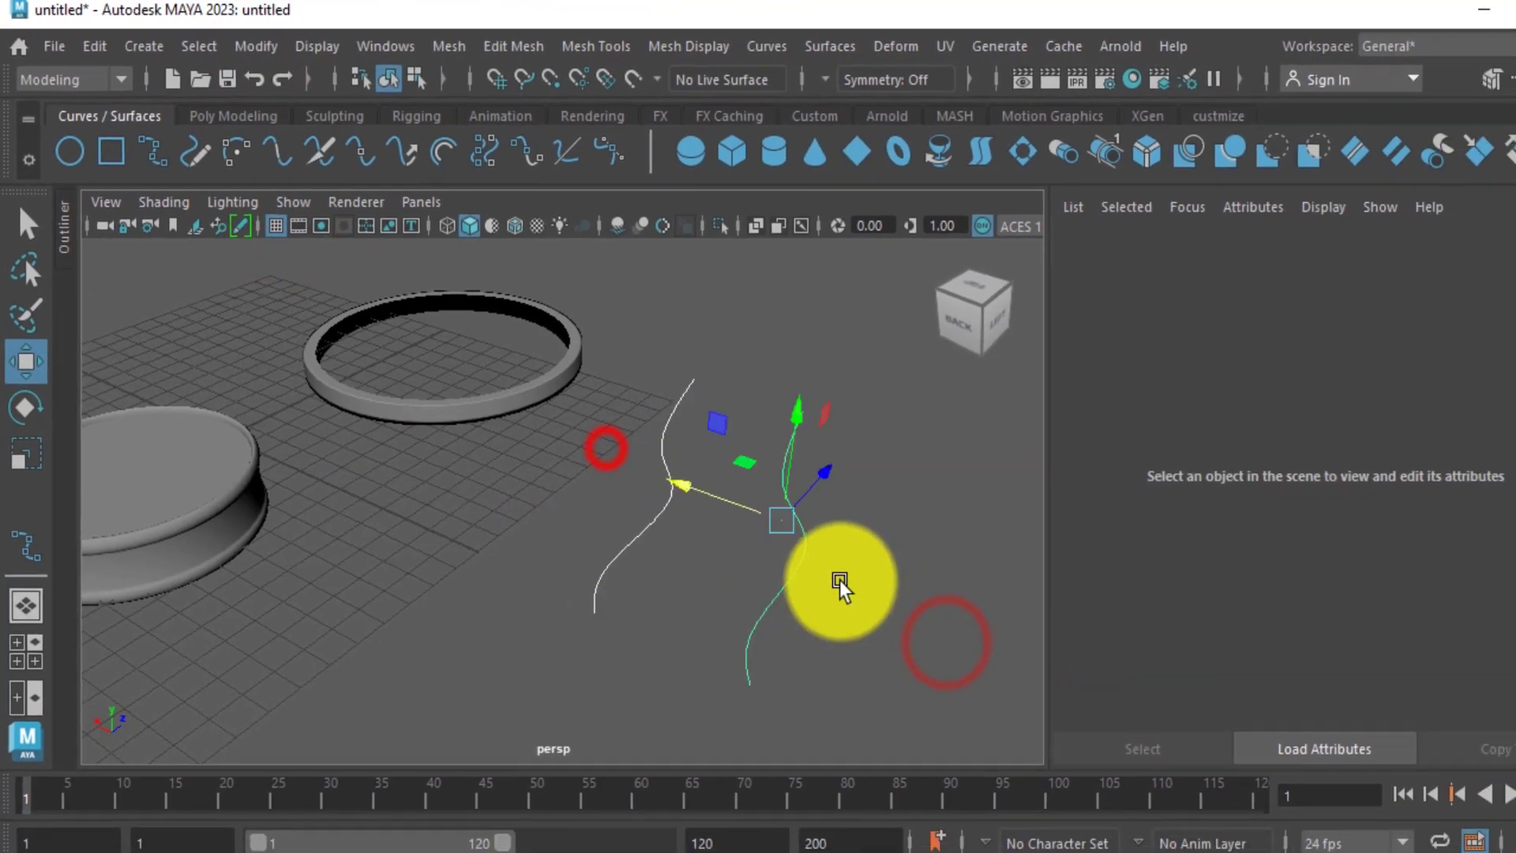
pyautogui.click(777, 43)
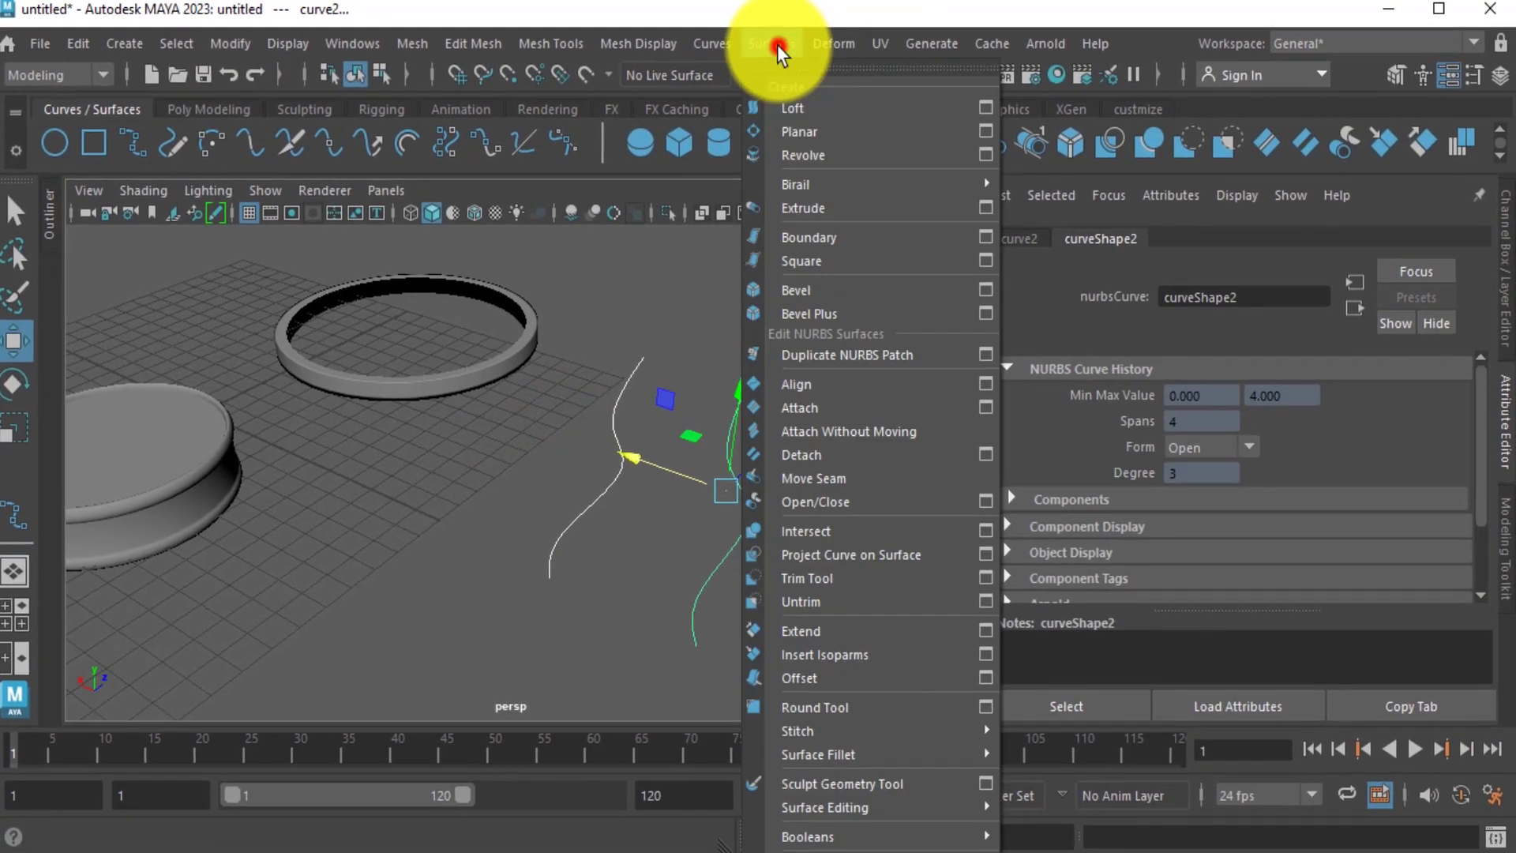
pyautogui.click(782, 124)
pyautogui.click(808, 524)
pyautogui.keyDown('alt'); pyautogui.moveTo(740, 525); pyautogui.dragTo(691, 430); pyautogui.keyUp('alt')
pyautogui.keyDown('alt'); pyautogui.moveTo(701, 695); pyautogui.dragTo(742, 741); pyautogui.keyUp('alt')
pyautogui.keyDown('alt'); pyautogui.moveTo(801, 672); pyautogui.dragTo(641, 630, button='middle'); pyautogui.keyUp('alt')
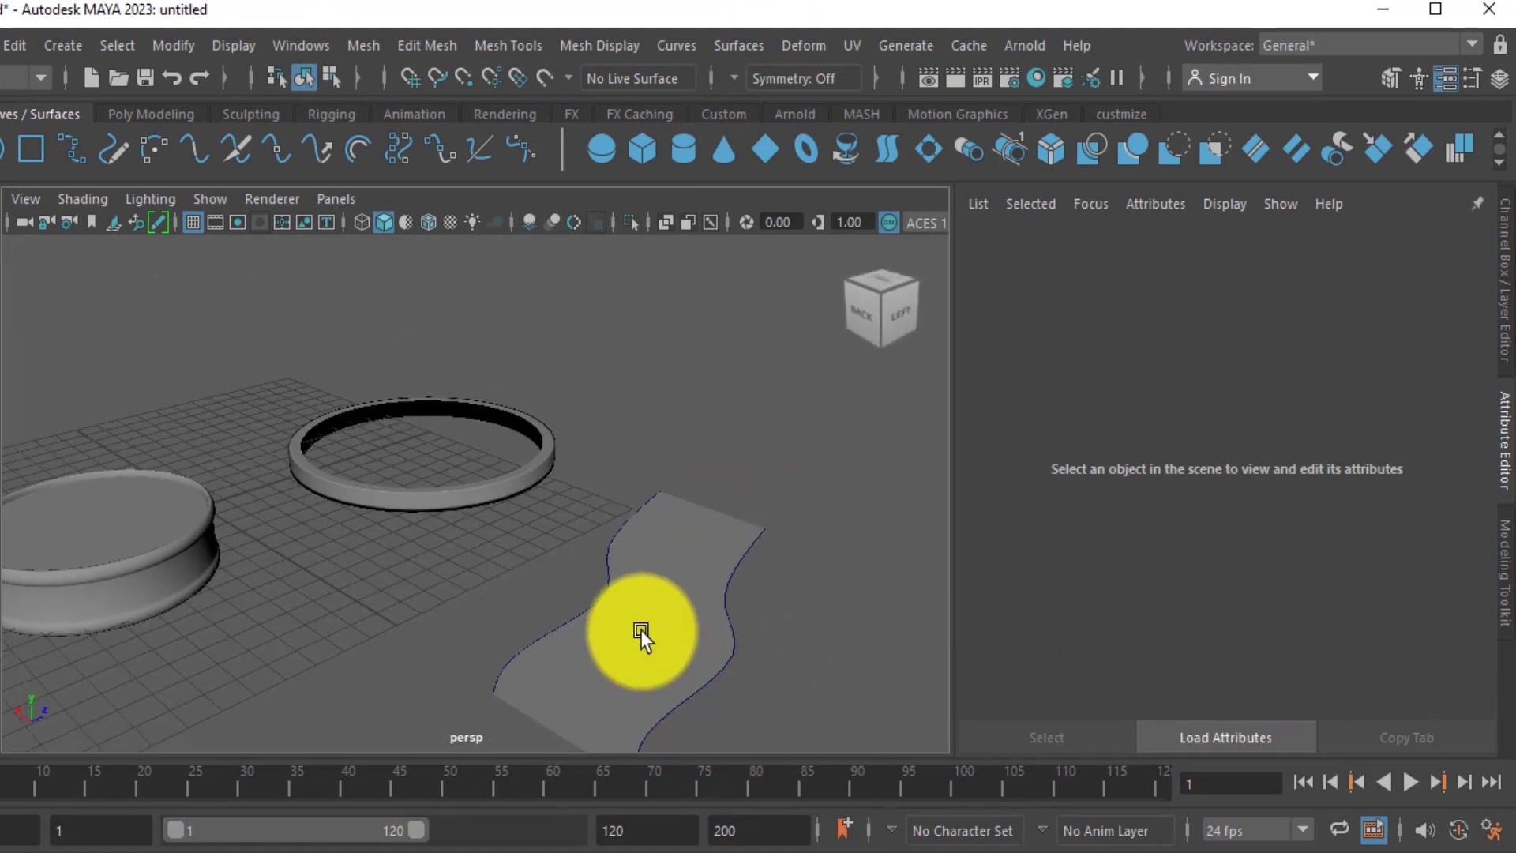
# Try to run Duplicate Surface Curves on the end surface patch of the lofted surface.
pyautogui.click(641, 630)
pyautogui.keyDown('alt'); pyautogui.moveTo(555, 712); pyautogui.dragTo(637, 561, button='middle'); pyautogui.keyUp('alt')
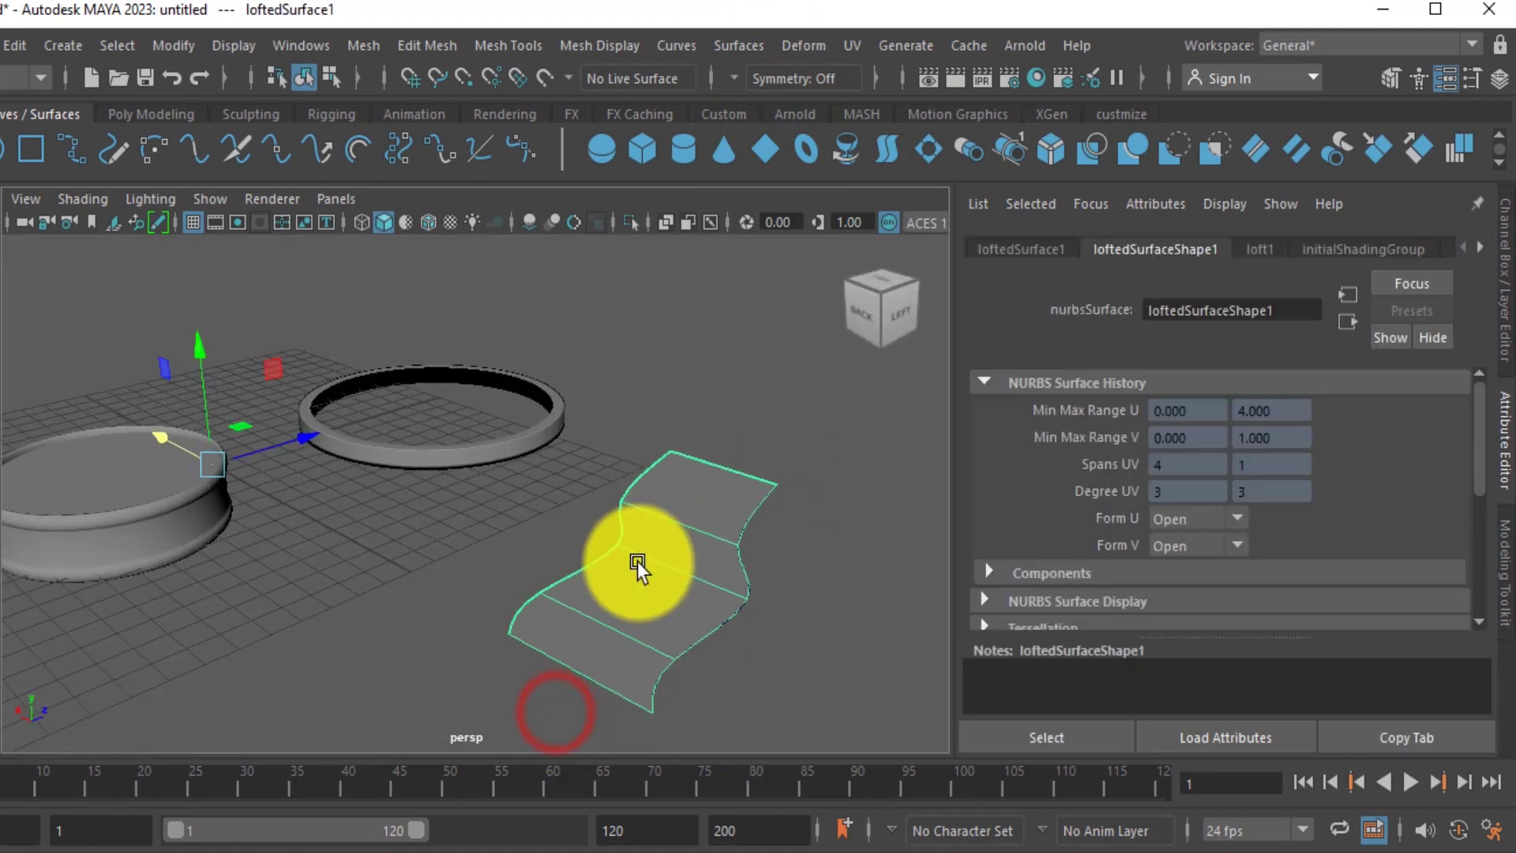
pyautogui.click(687, 483)
pyautogui.press('f')
pyautogui.keyDown('alt'); pyautogui.moveTo(717, 588); pyautogui.dragTo(584, 575); pyautogui.keyUp('alt')
pyautogui.keyDown('alt'); pyautogui.moveTo(644, 534); pyautogui.dragTo(641, 544); pyautogui.keyUp('alt')
pyautogui.moveTo(656, 495); pyautogui.dragTo(532, 281, button='right')
pyautogui.click(618, 448)
pyautogui.keyDown('alt'); pyautogui.moveTo(685, 505); pyautogui.dragTo(778, 508); pyautogui.keyUp('alt')
pyautogui.click(684, 46)
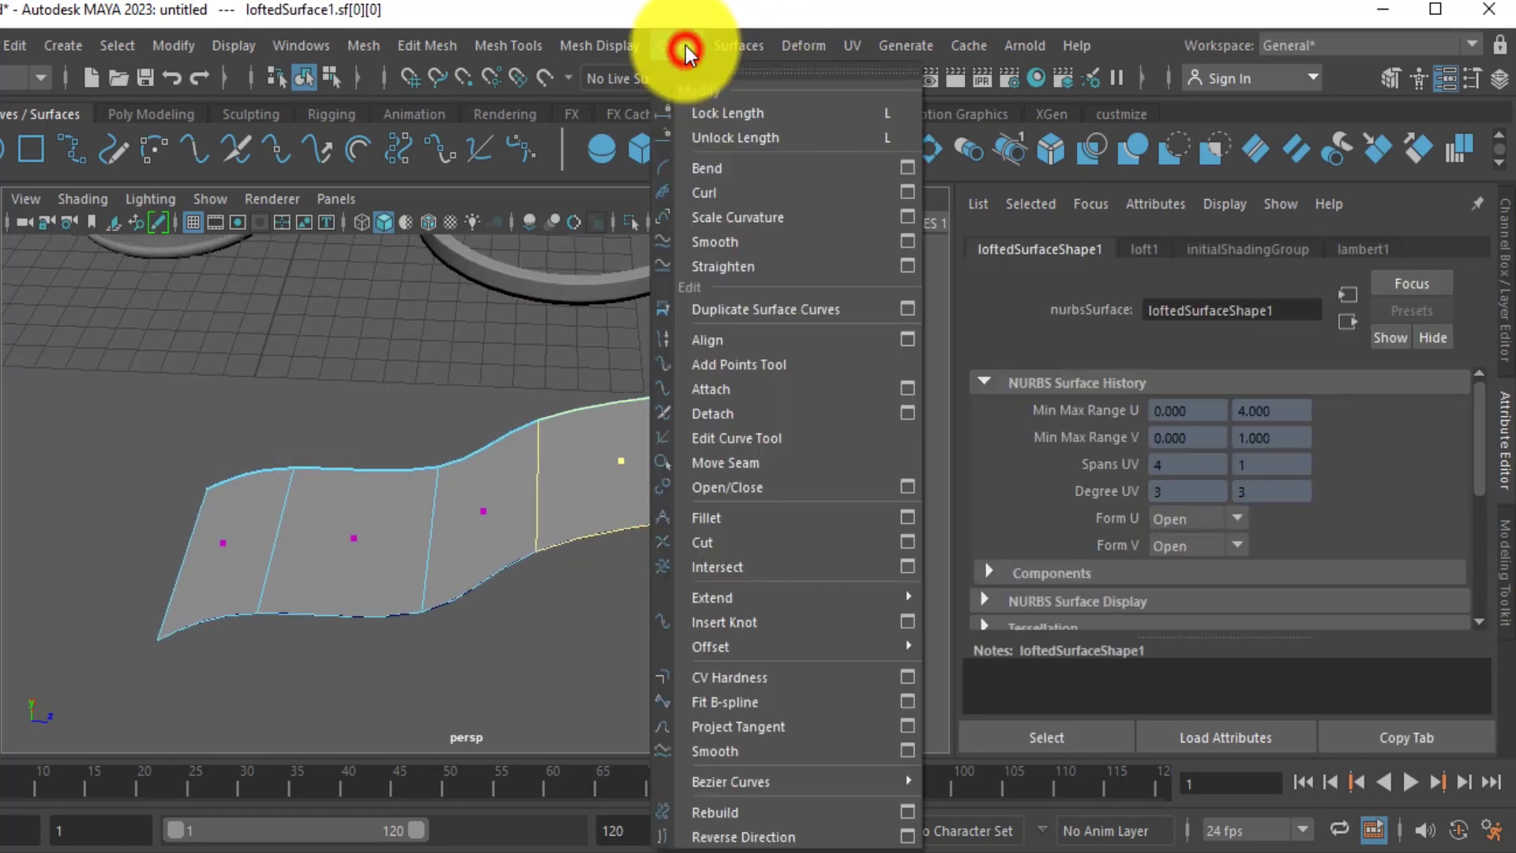
pyautogui.click(770, 312)
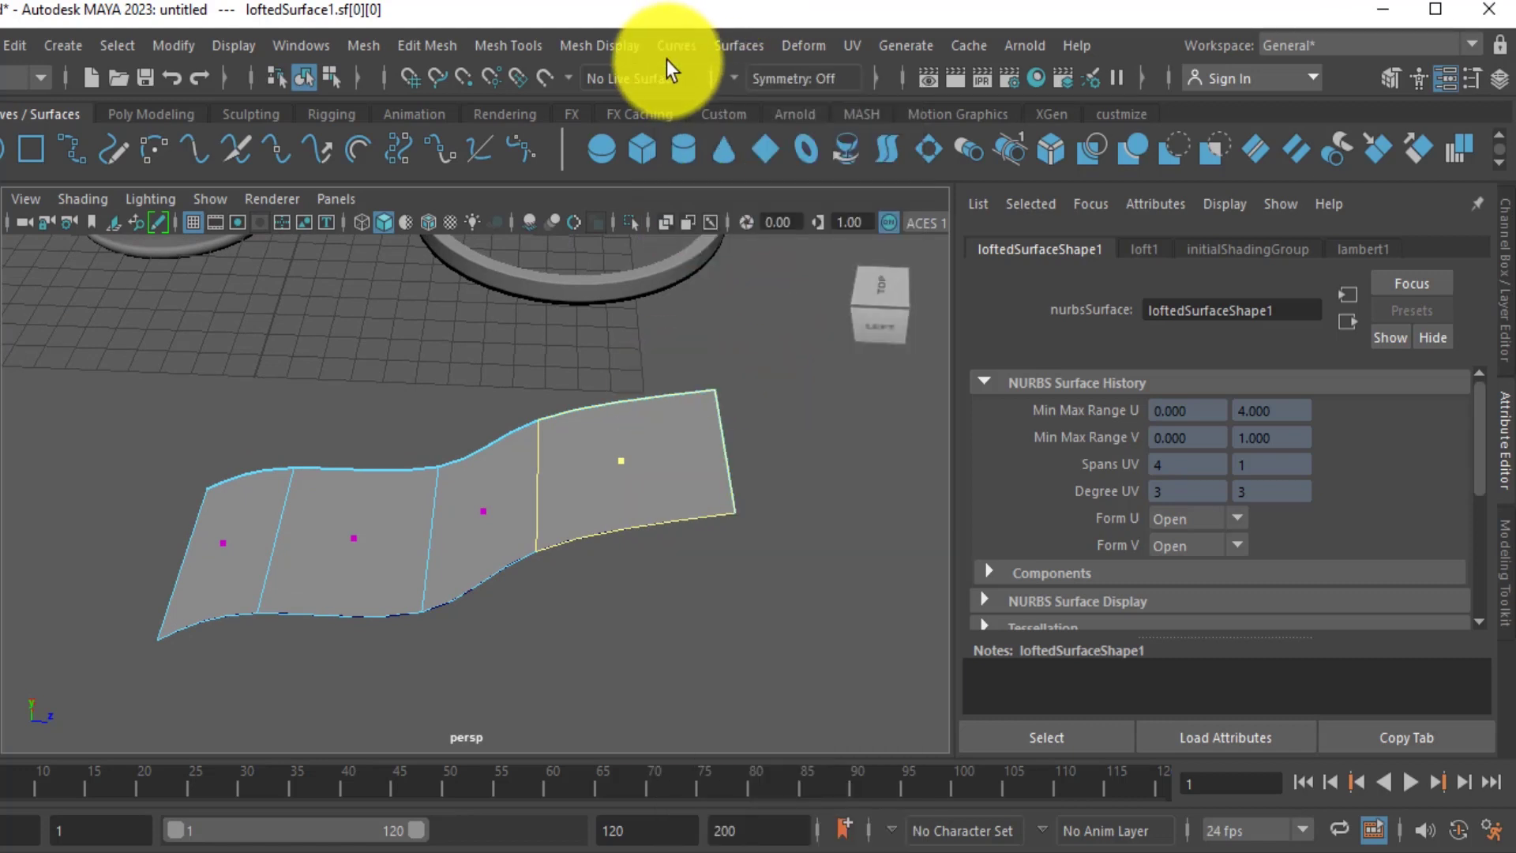
pyautogui.click(675, 46)
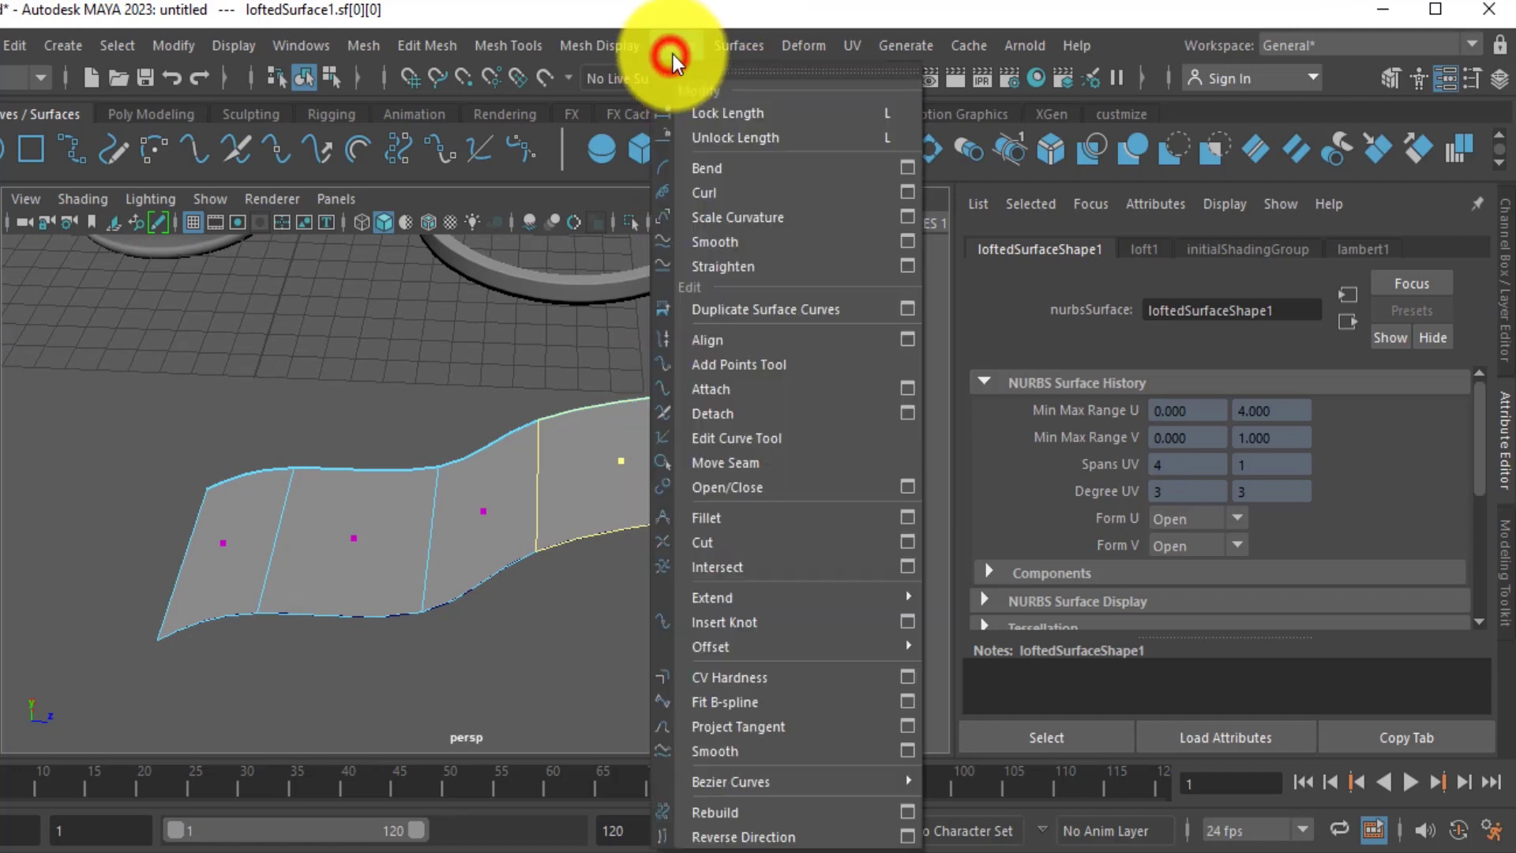
pyautogui.click(539, 608)
# Switch the lofted surface to isoparm selection, pick its short end isoparm, and return to object selection.
pyautogui.click(693, 457)
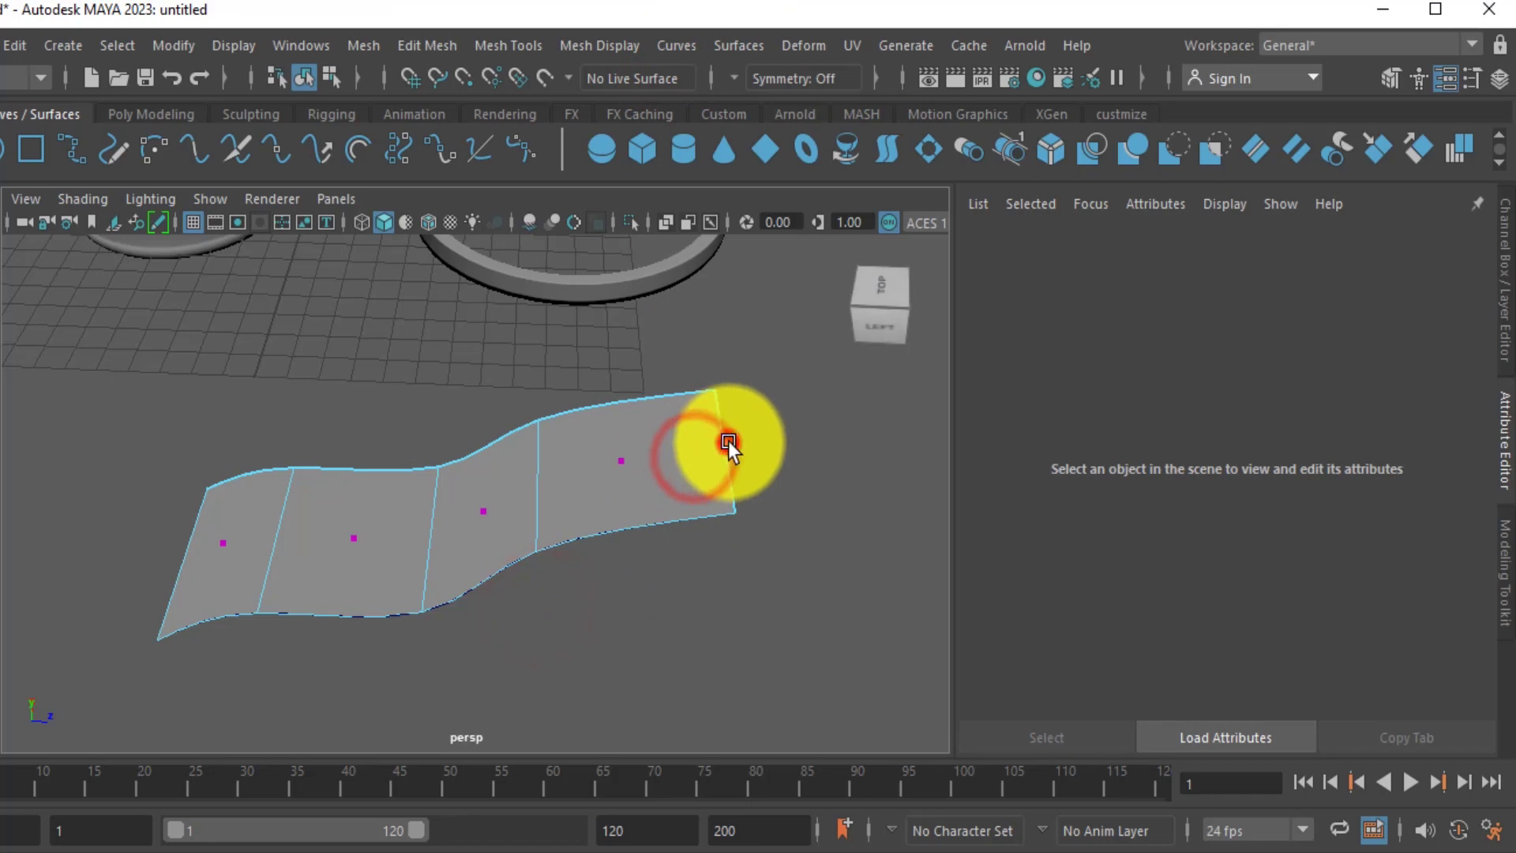
pyautogui.rightClick(714, 454)
pyautogui.moveTo(726, 269); pyautogui.dragTo(705, 172, button='right')
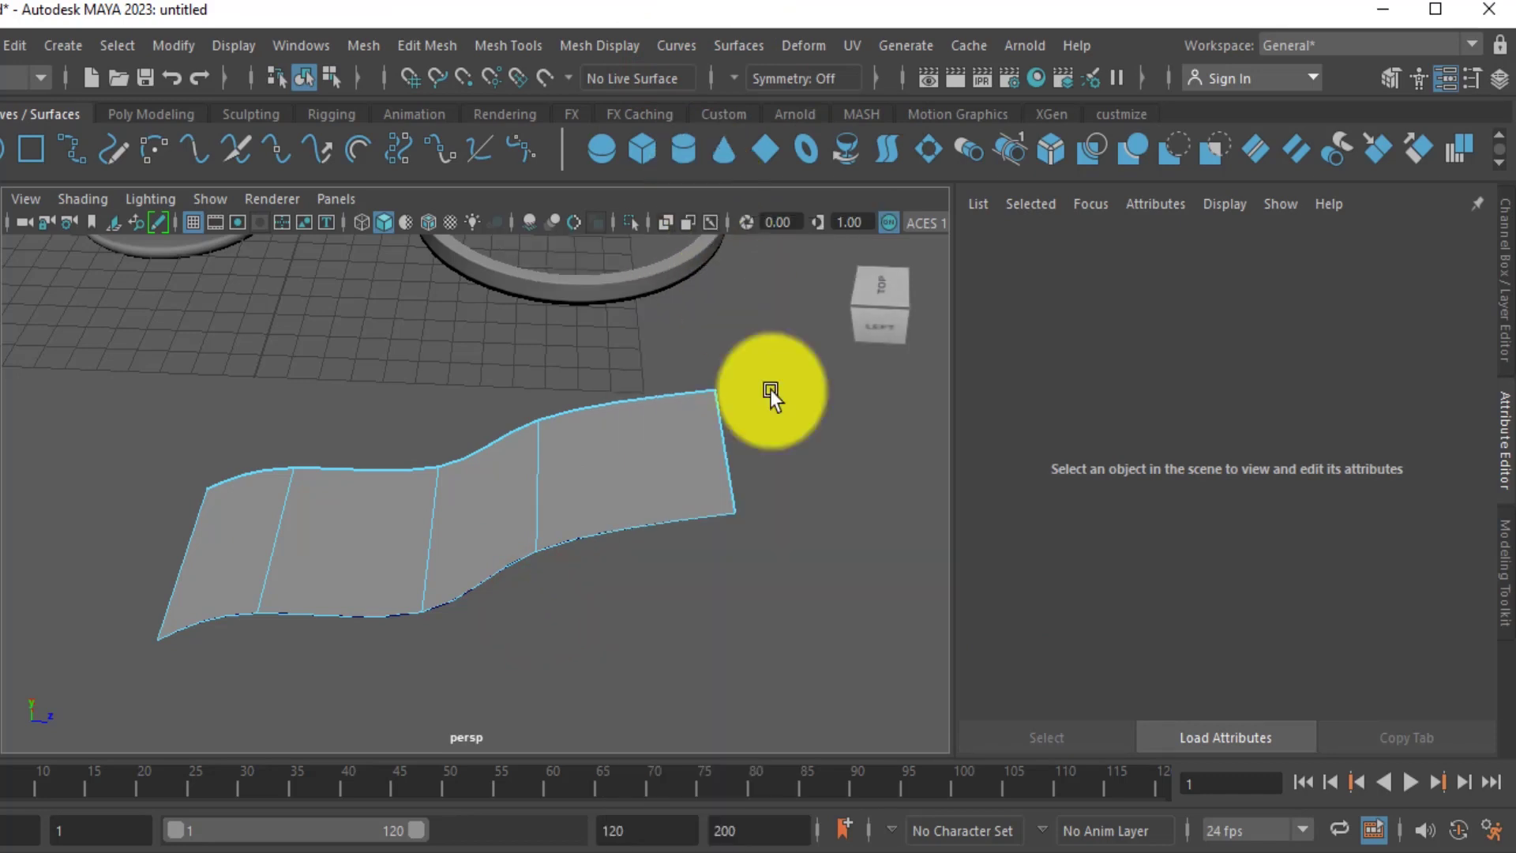
pyautogui.click(724, 442)
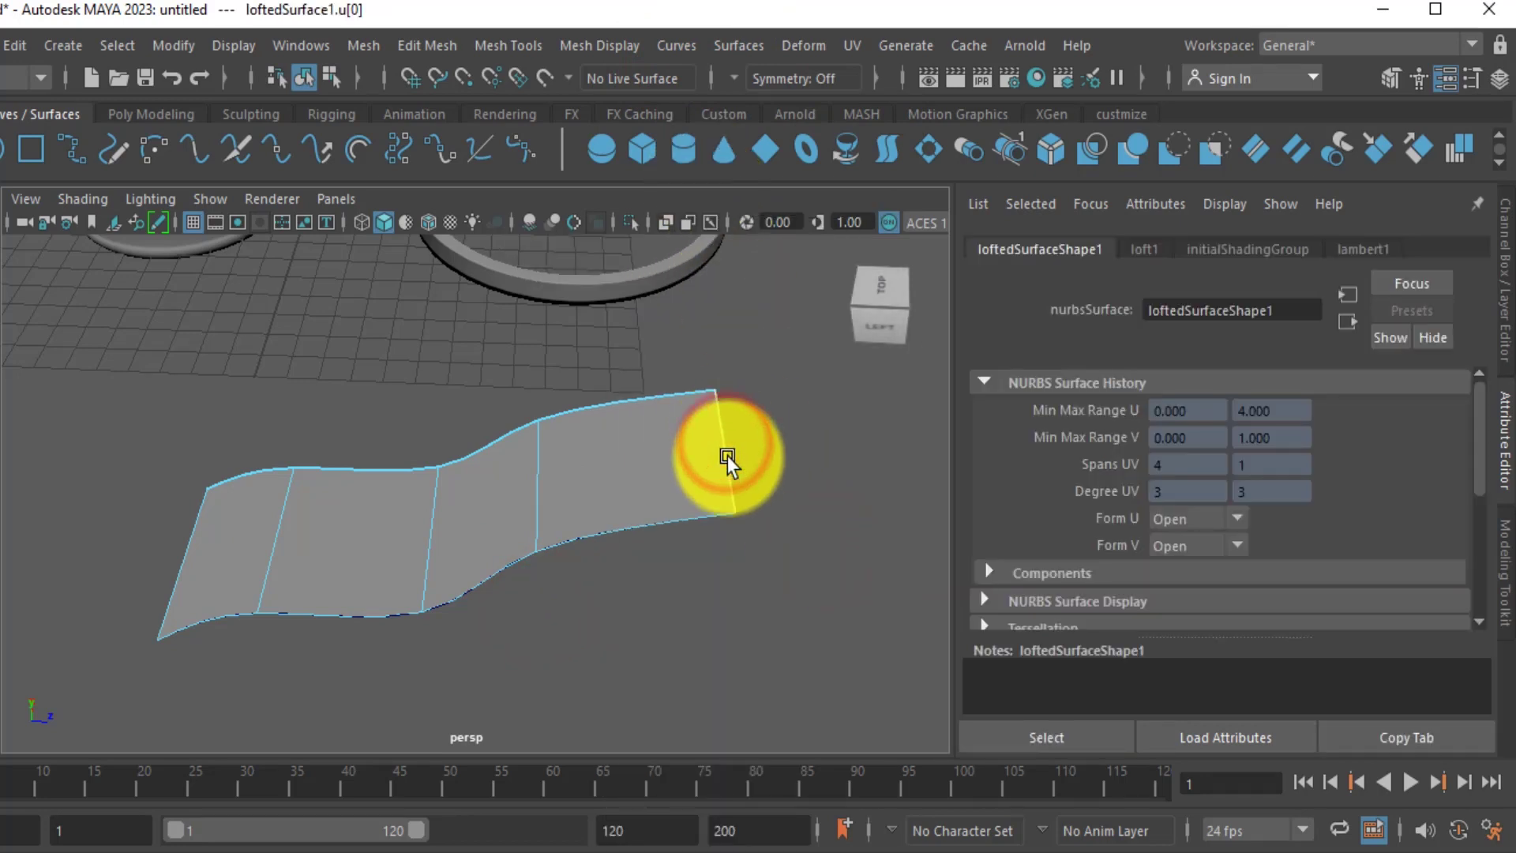
pyautogui.keyDown('alt'); pyautogui.moveTo(727, 456); pyautogui.dragTo(605, 638); pyautogui.keyUp('alt')
pyautogui.scroll(4, 598, 597)
pyautogui.click(637, 617)
pyautogui.scroll(-3, 616, 631)
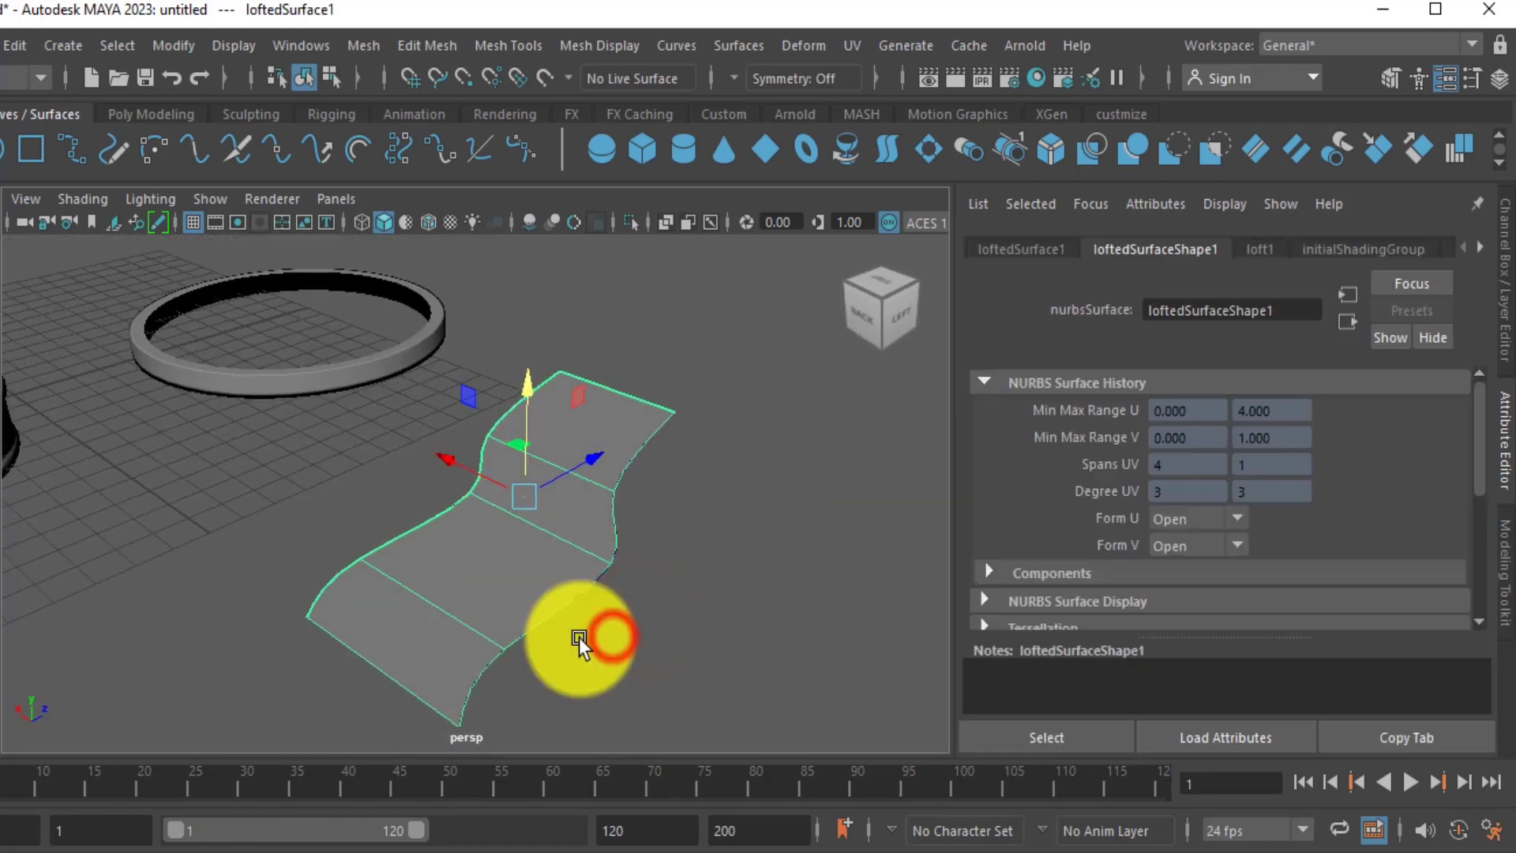
pyautogui.click(702, 654)
# Select the isoparm on the lofted surface's outer long edge and extract it with Duplicate Surface Curves.
pyautogui.moveTo(599, 578); pyautogui.dragTo(591, 181, button='right')
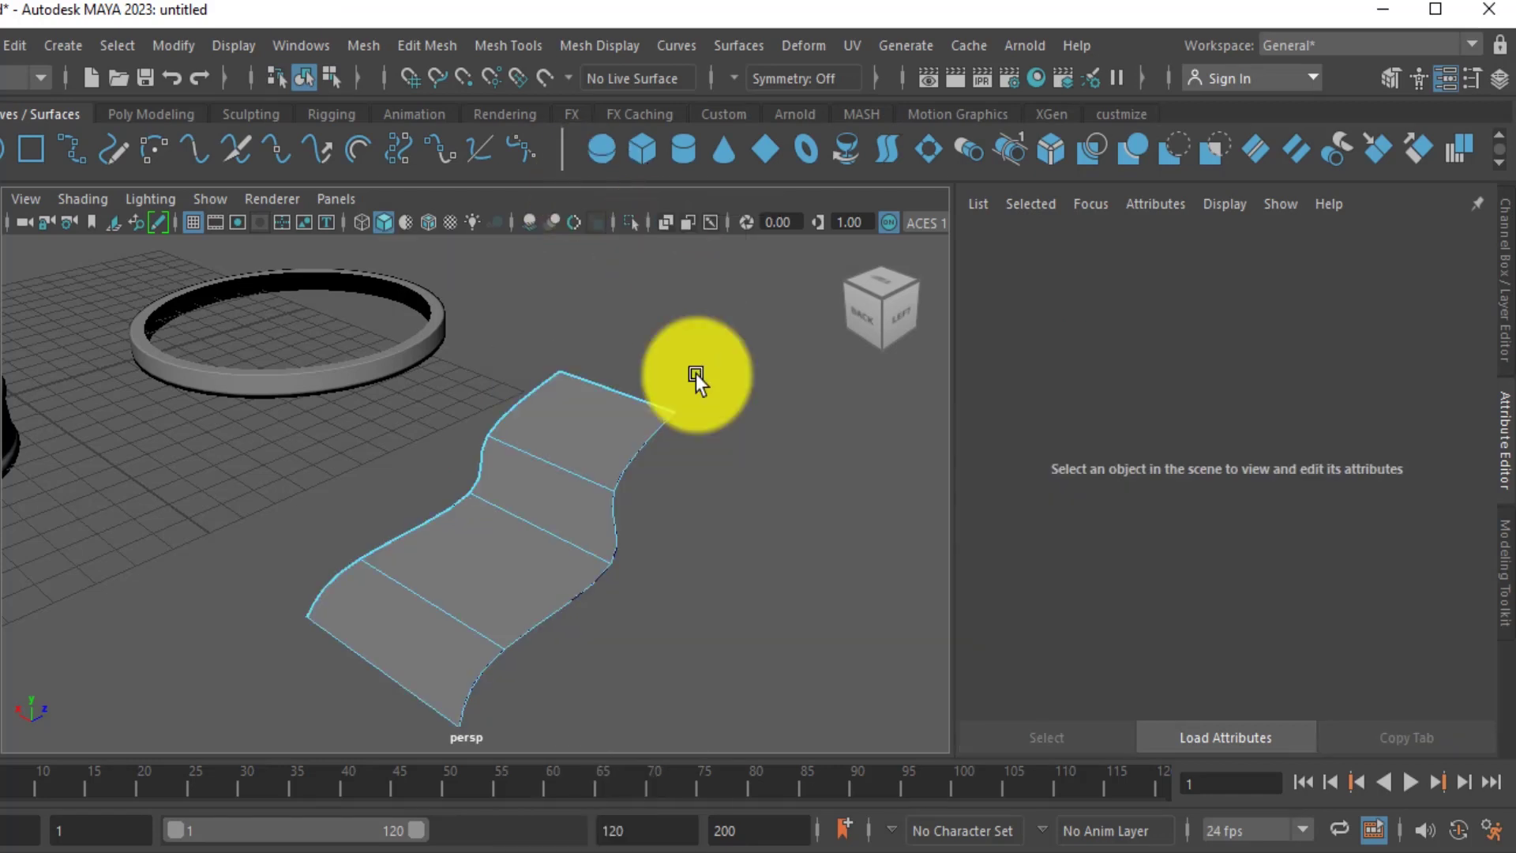
pyautogui.click(614, 556)
pyautogui.keyDown('alt'); pyautogui.moveTo(669, 597); pyautogui.dragTo(642, 554, button='middle'); pyautogui.keyUp('alt')
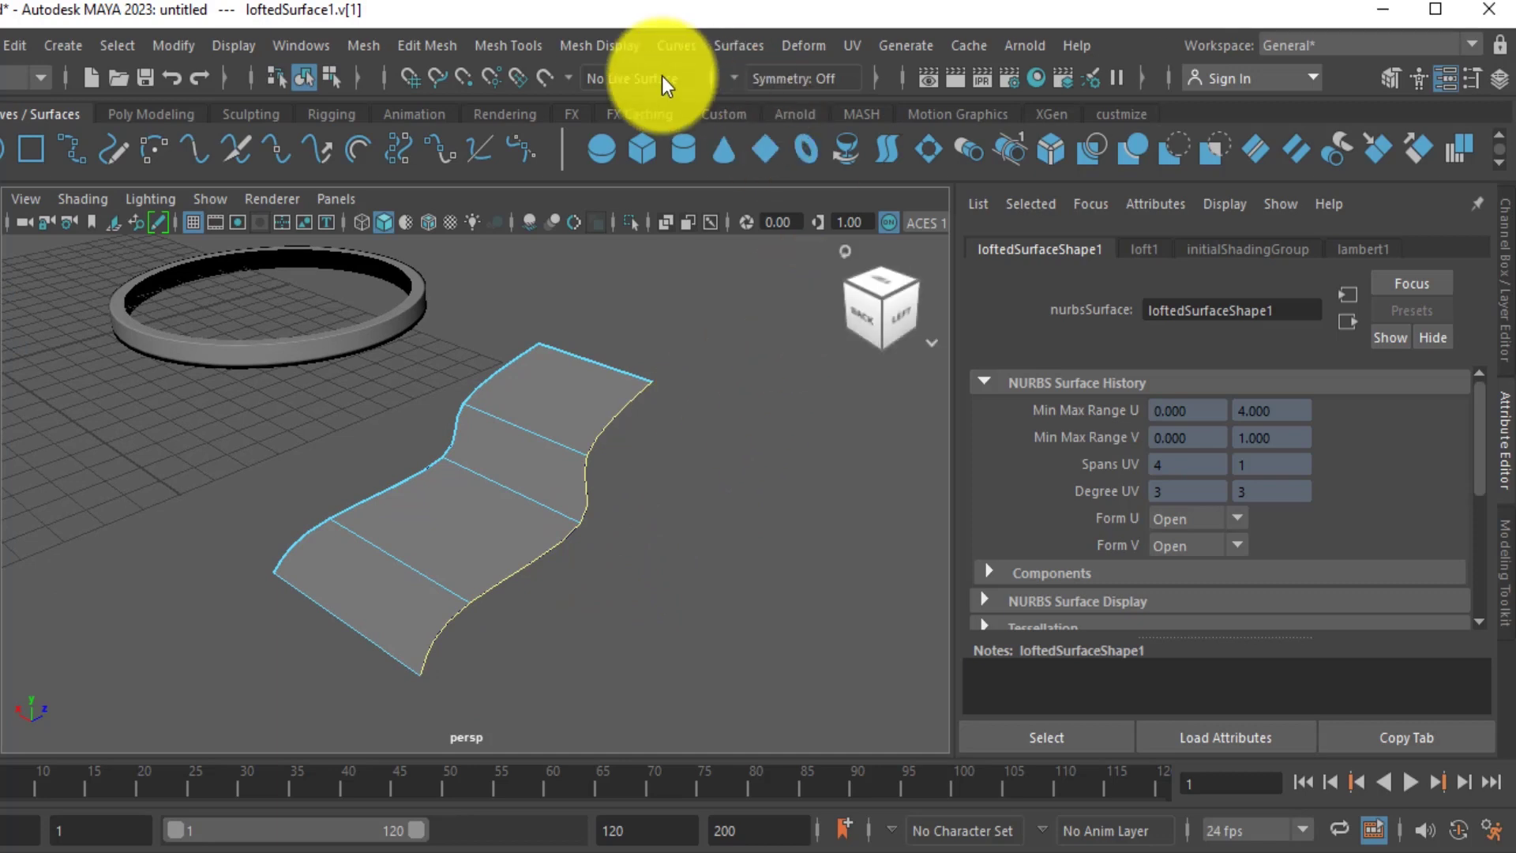
pyautogui.click(672, 48)
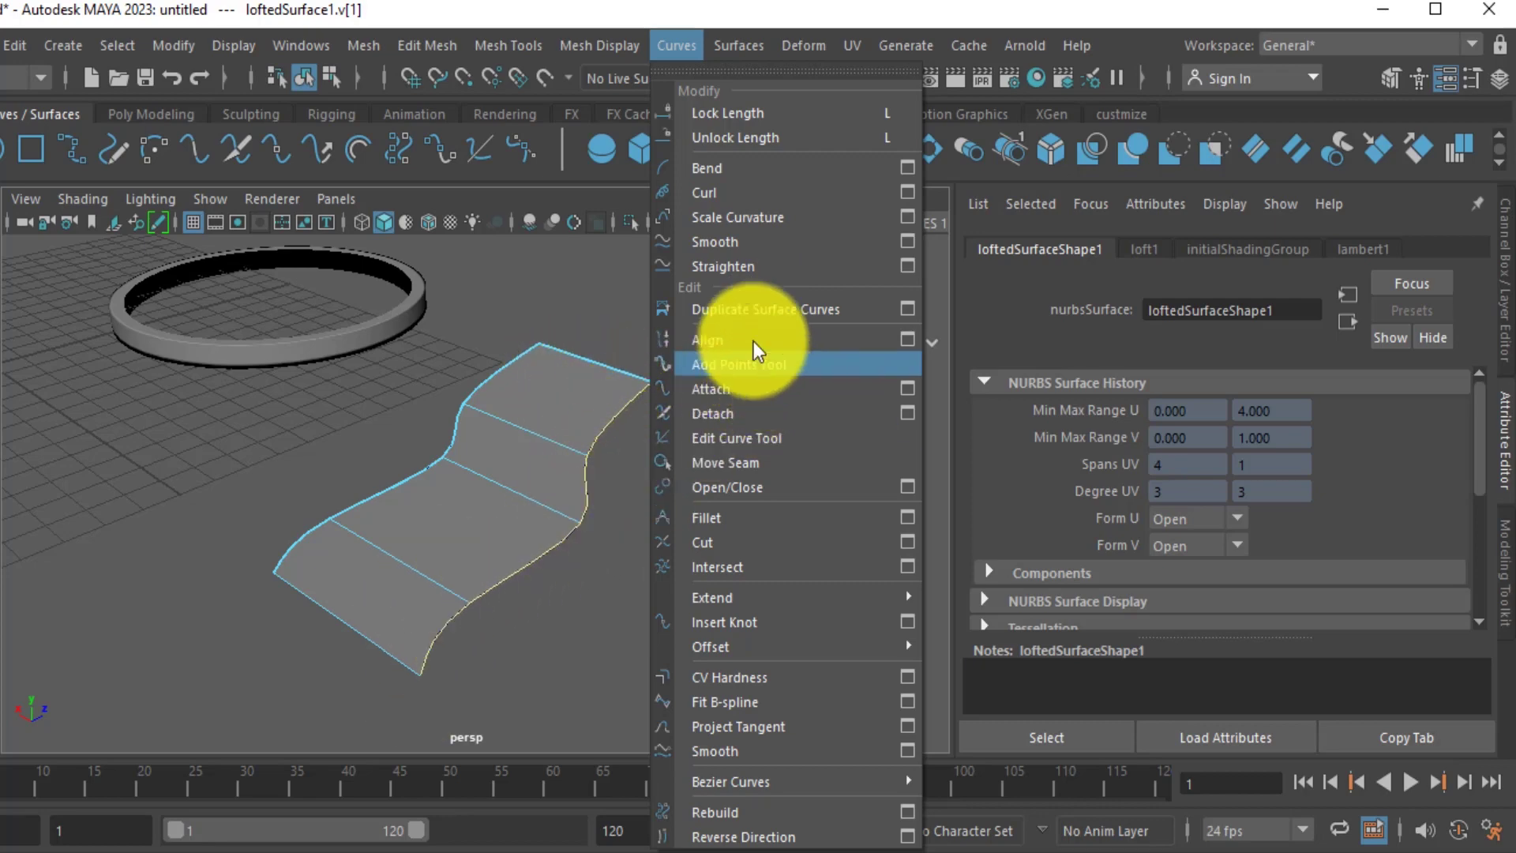
pyautogui.click(744, 313)
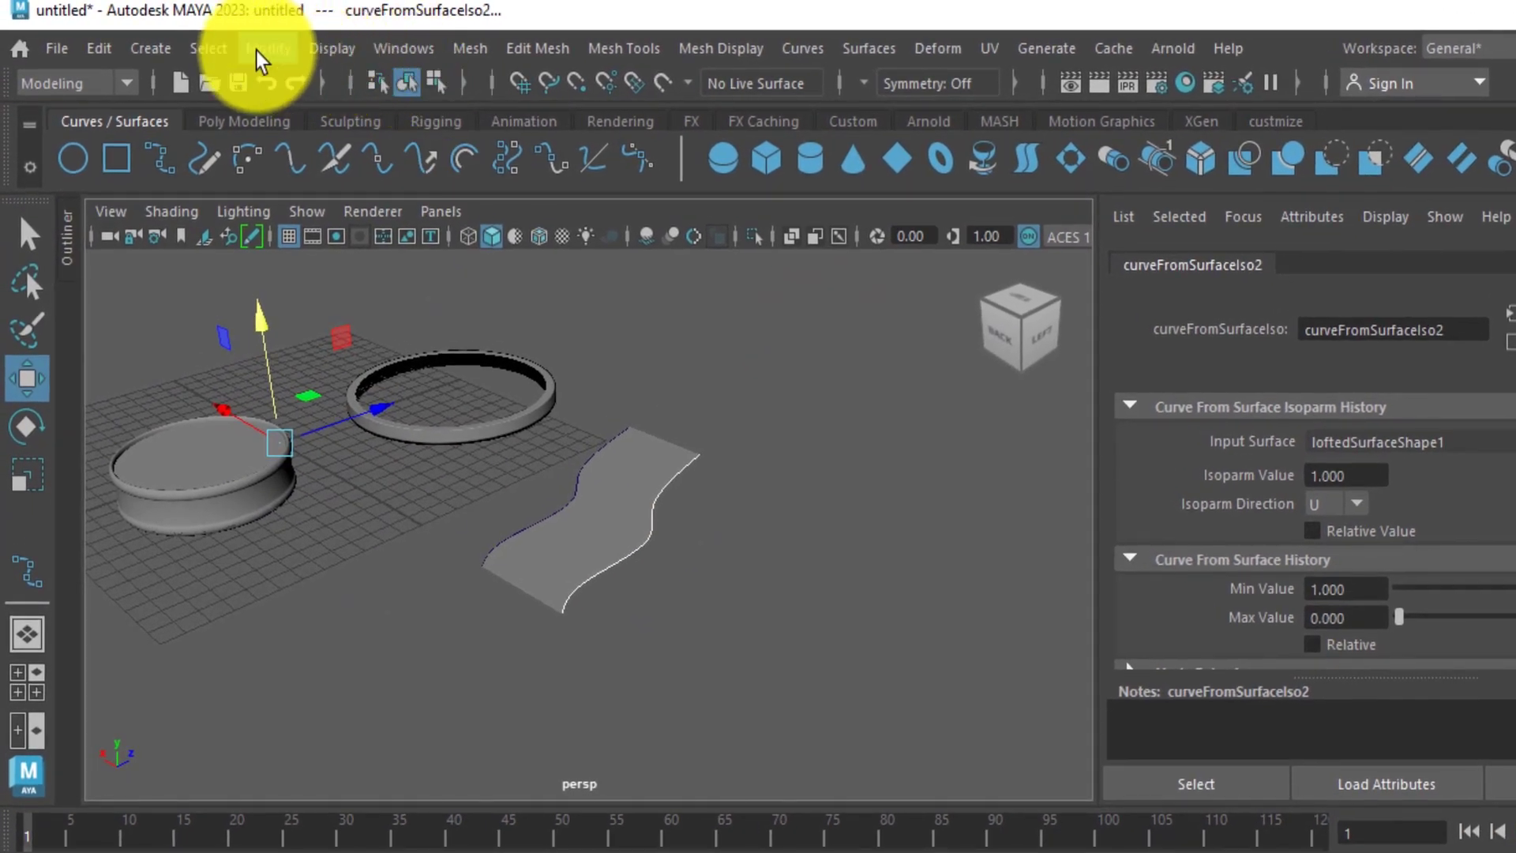
# Center the pivot of the extracted edge curve and move the curve outward, away from the lofted surface's long edge.
pyautogui.click(260, 60)
pyautogui.click(328, 244)
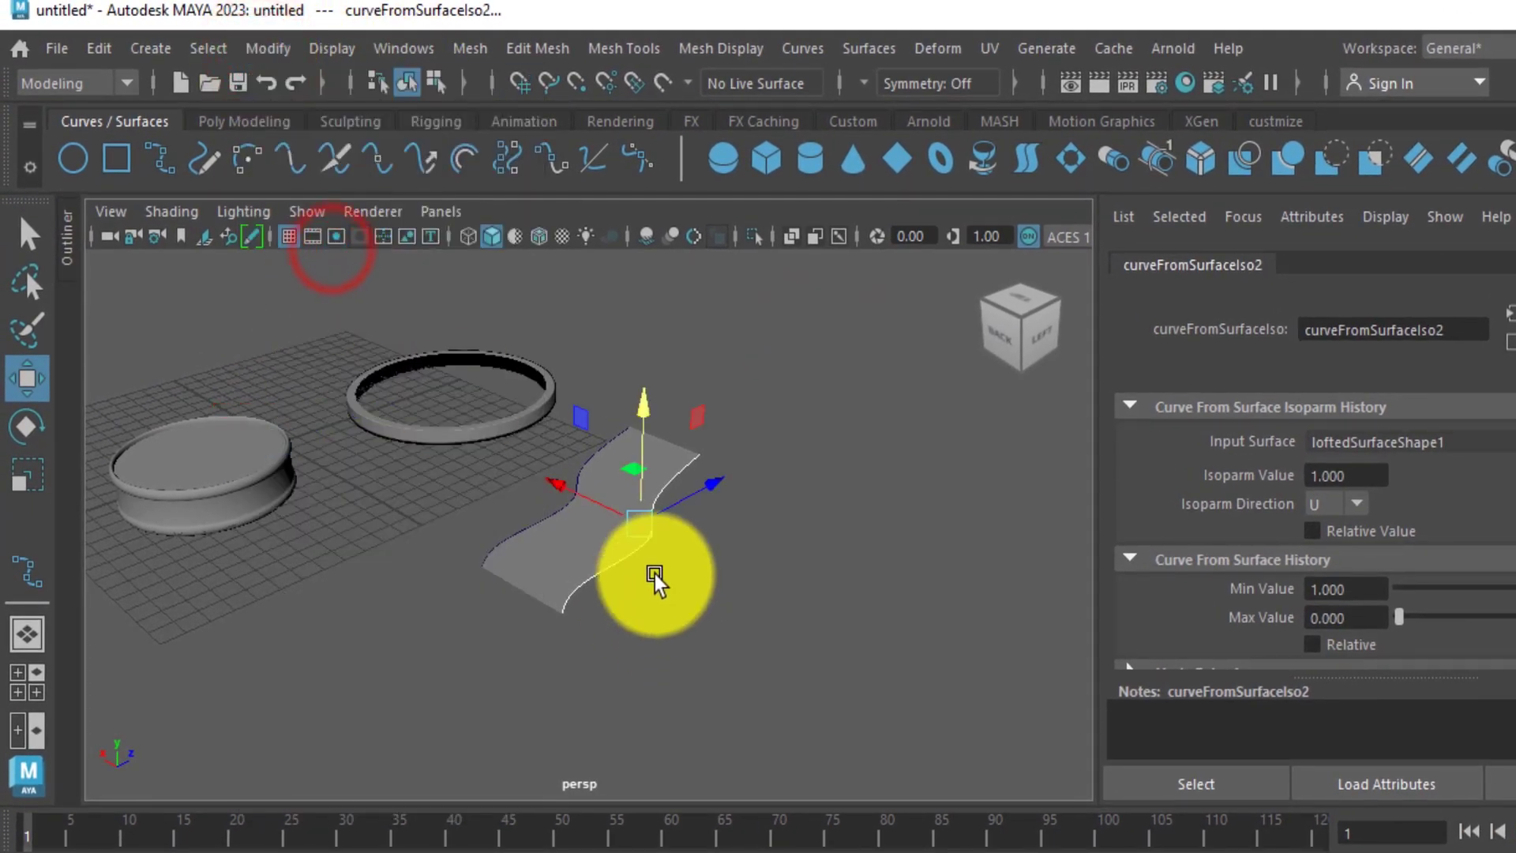
pyautogui.moveTo(561, 485); pyautogui.dragTo(621, 493)
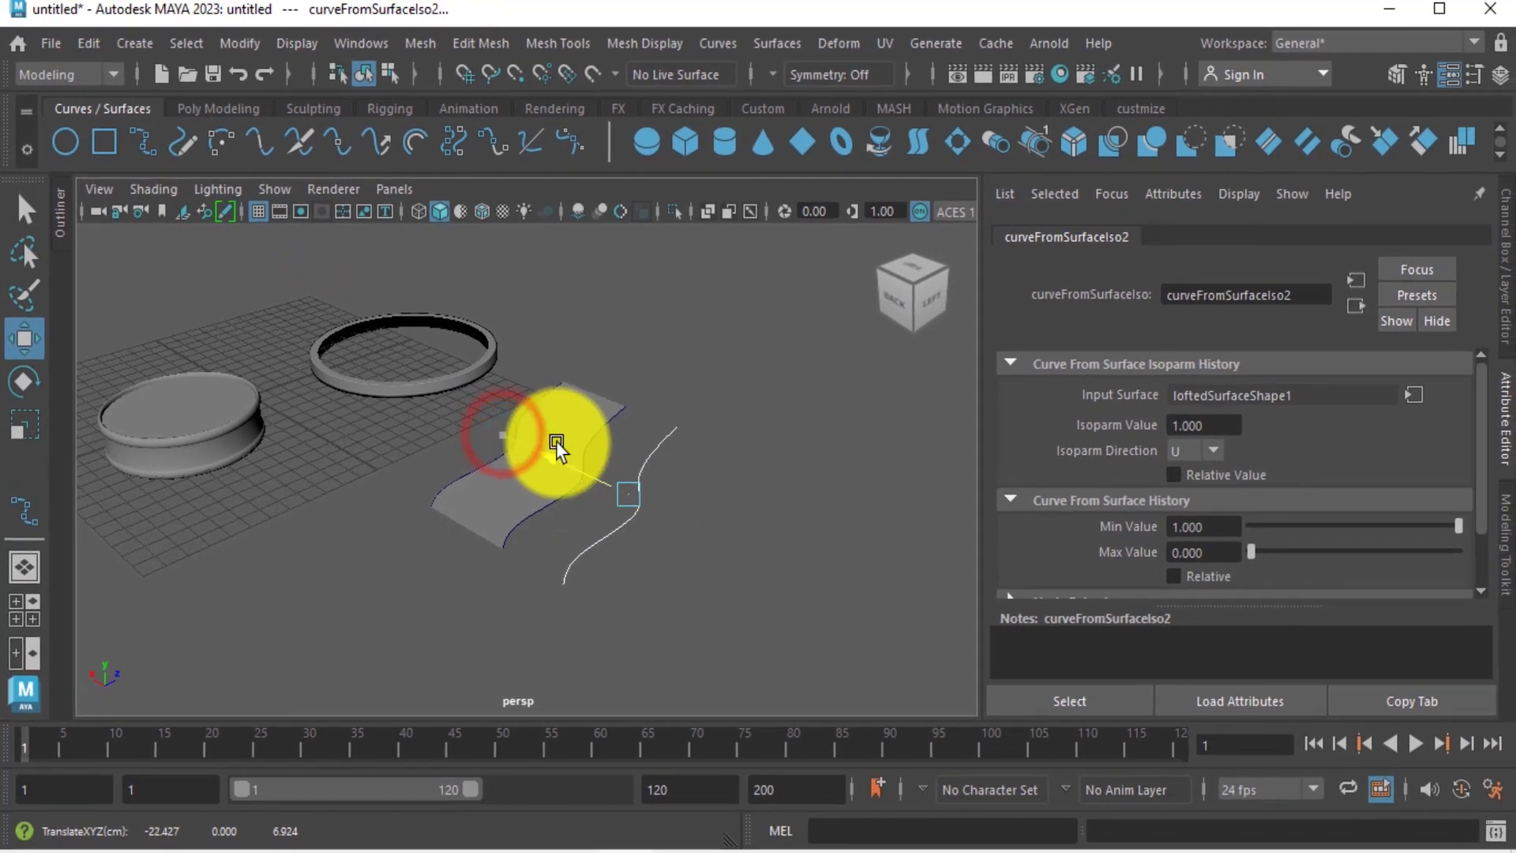
pyautogui.moveTo(556, 441); pyautogui.dragTo(541, 437)
pyautogui.scroll(3, 636, 518)
pyautogui.keyDown('alt'); pyautogui.moveTo(639, 511); pyautogui.dragTo(551, 501, button='middle'); pyautogui.keyUp('alt')
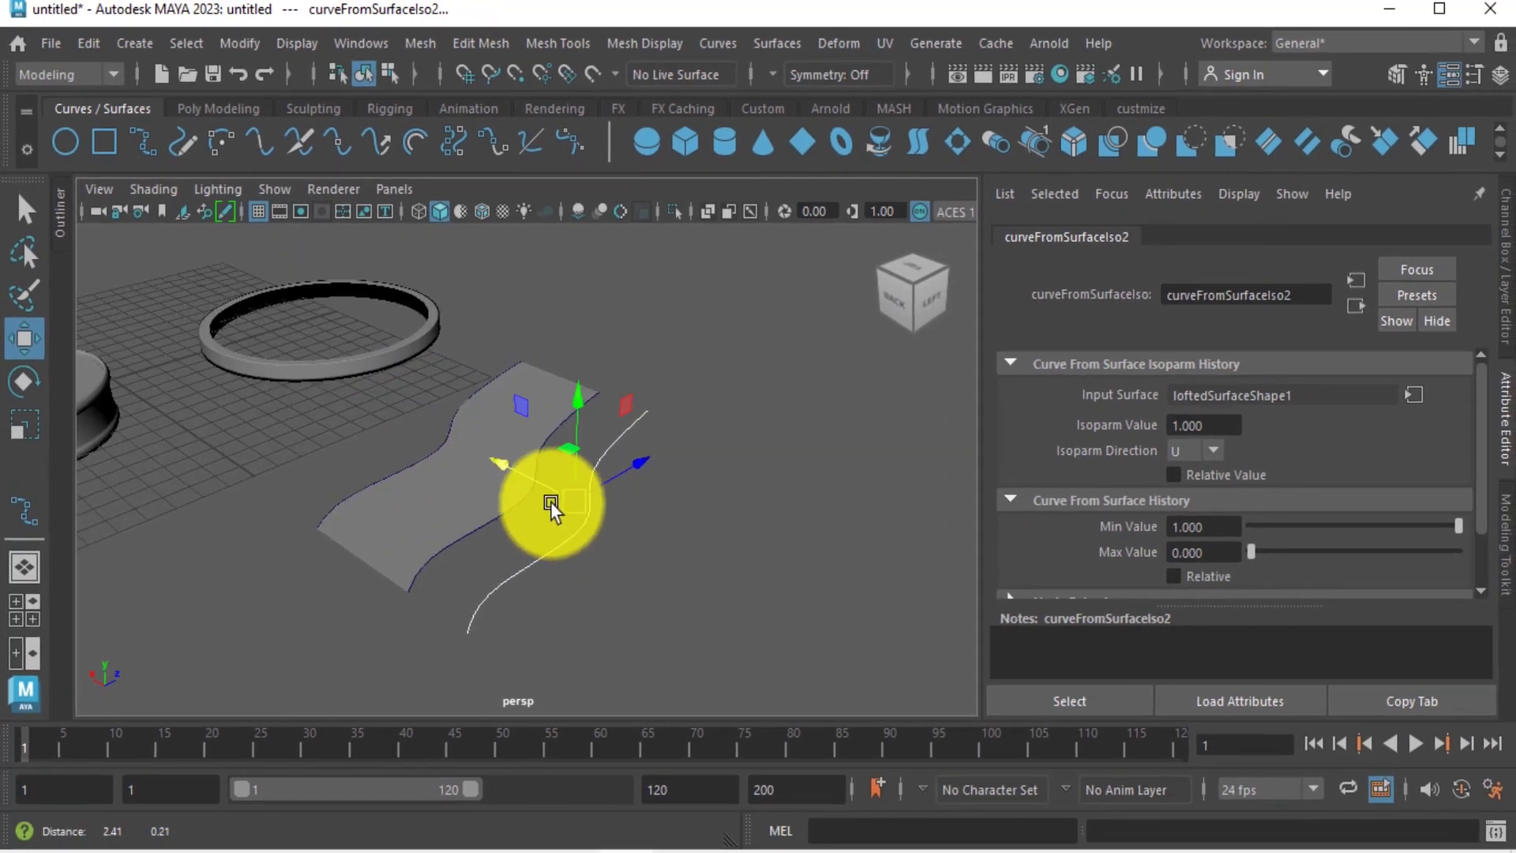
pyautogui.scroll(4, 552, 495)
pyautogui.keyDown('alt'); pyautogui.moveTo(557, 471); pyautogui.dragTo(558, 440); pyautogui.keyUp('alt')
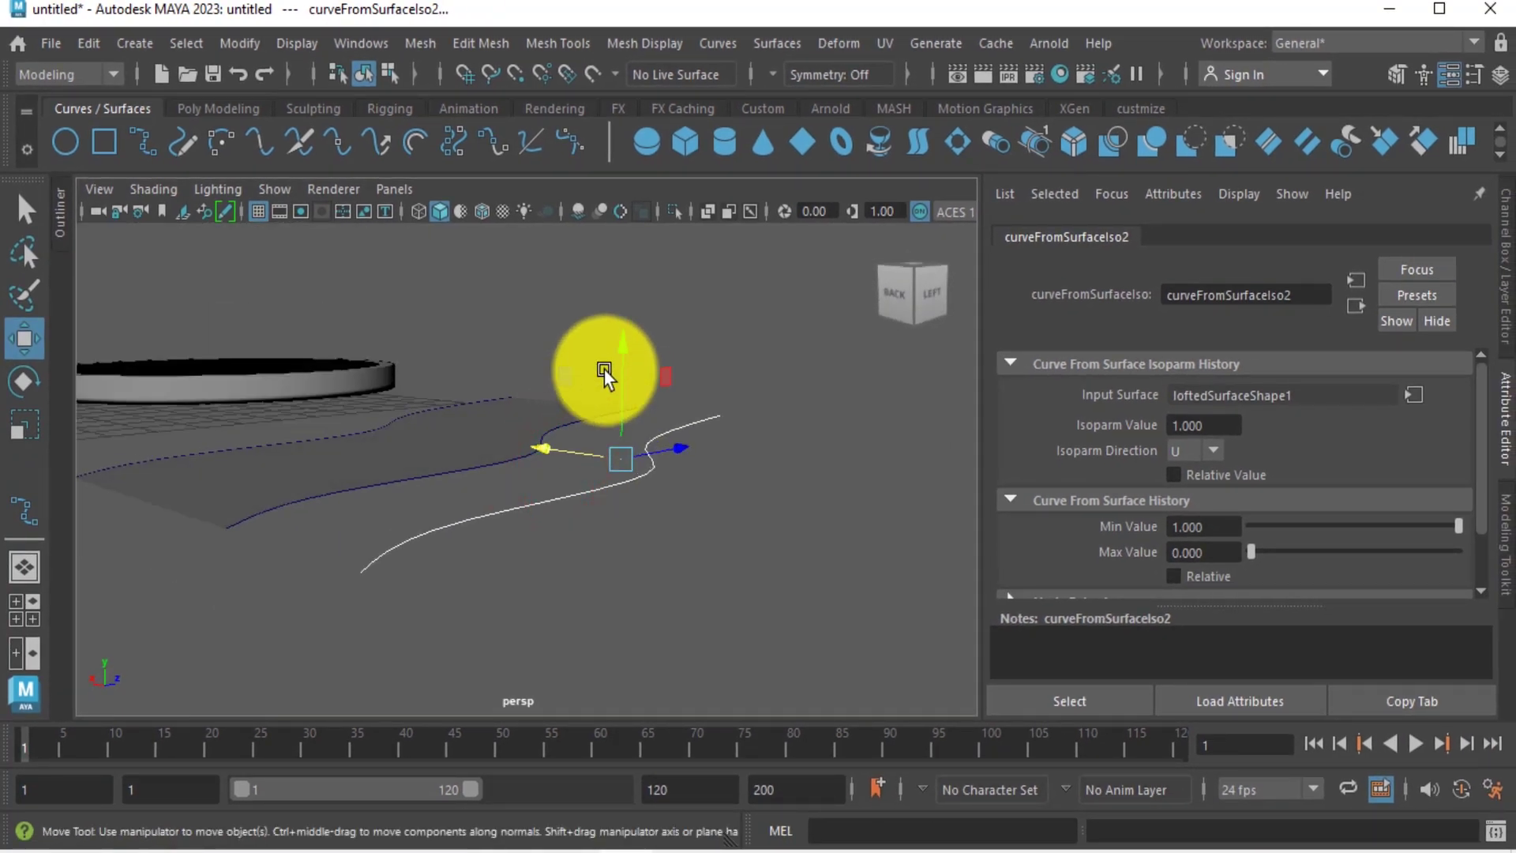
# Raise the extracted curve above the level of the lofted surface and adjust its sideways distance from the edge.
pyautogui.moveTo(604, 371); pyautogui.dragTo(641, 330)
pyautogui.moveTo(660, 267); pyautogui.dragTo(641, 272)
pyautogui.keyDown('alt'); pyautogui.moveTo(578, 418); pyautogui.dragTo(624, 444); pyautogui.keyUp('alt')
pyautogui.moveTo(679, 316); pyautogui.dragTo(673, 291)
pyautogui.moveTo(589, 374); pyautogui.dragTo(562, 373)
pyautogui.keyDown('alt'); pyautogui.moveTo(608, 423); pyautogui.dragTo(703, 446); pyautogui.keyUp('alt')
# Loft a second surface between the first surface's outer edge curve and the raised duplicate curve, then clear the selection.
pyautogui.click(771, 464)
pyautogui.keyDown('alt'); pyautogui.moveTo(771, 491); pyautogui.dragTo(742, 509); pyautogui.keyUp('alt')
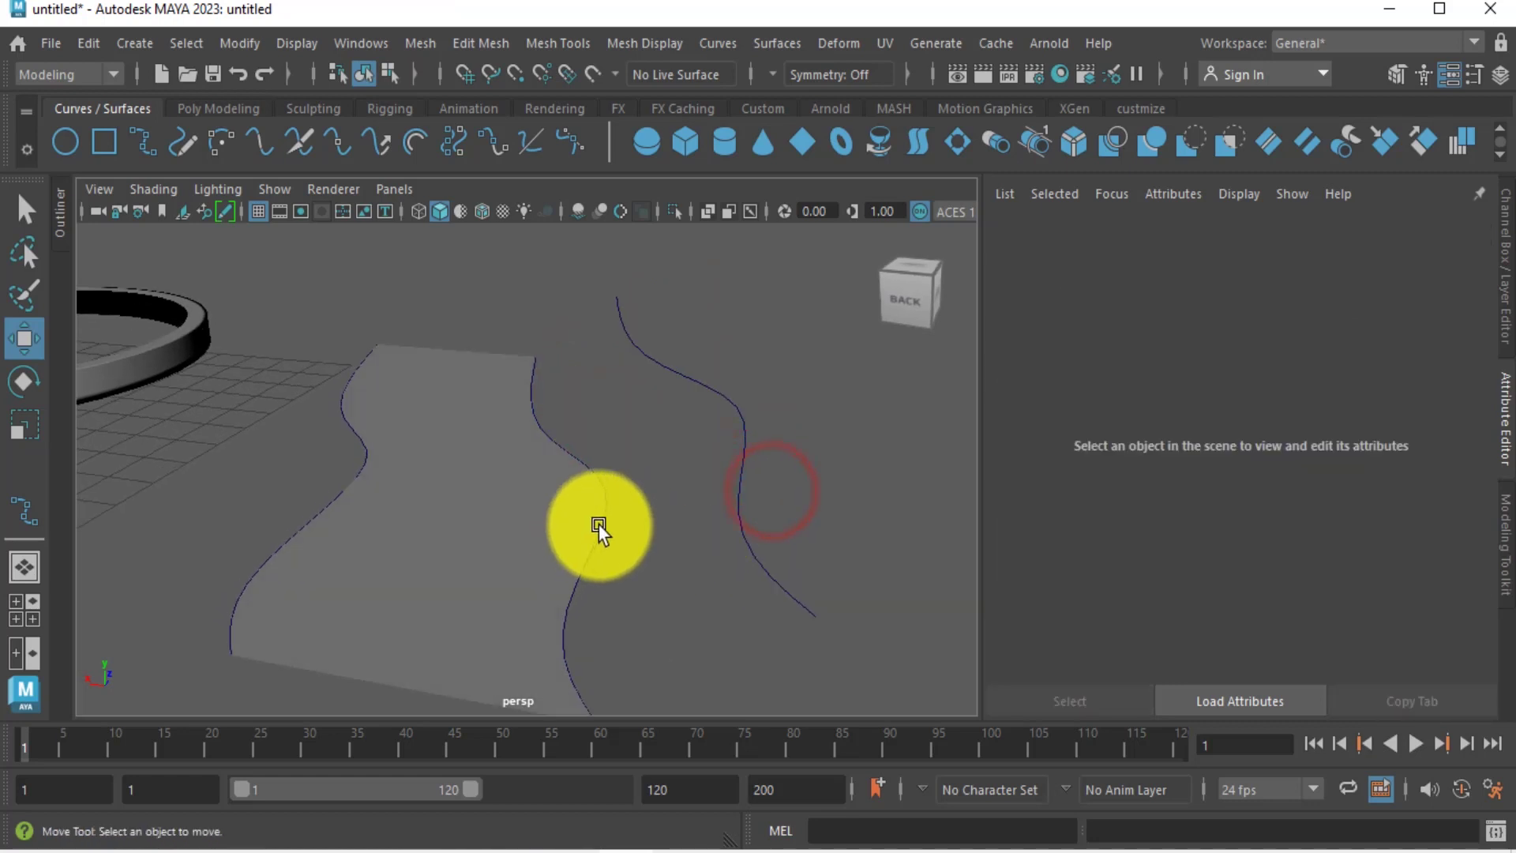
pyautogui.click(598, 523)
pyautogui.keyDown('shift'); pyautogui.click(743, 430); pyautogui.keyUp('shift')
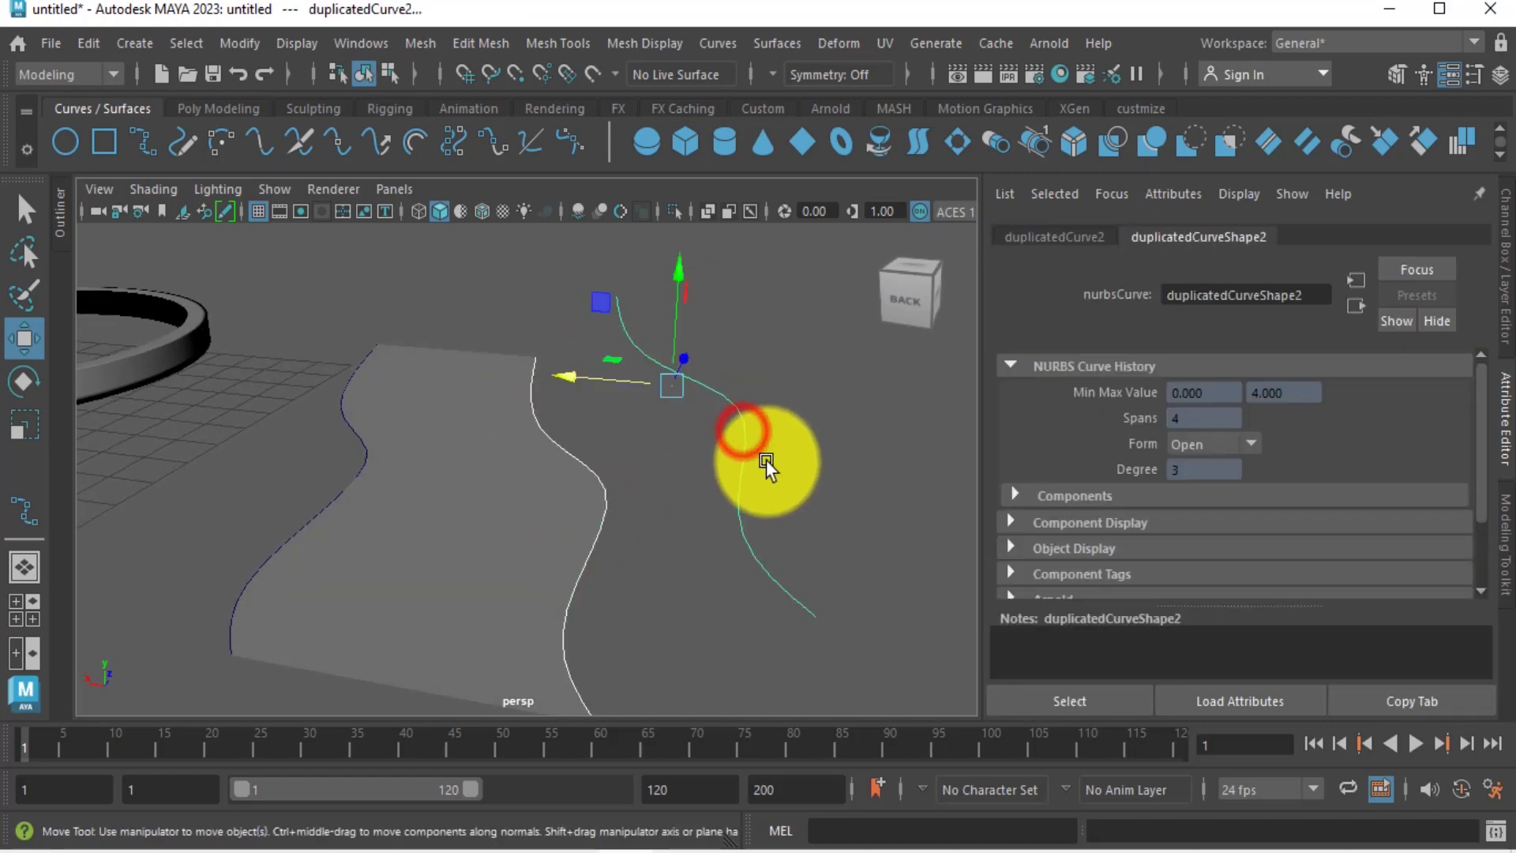
pyautogui.click(842, 45)
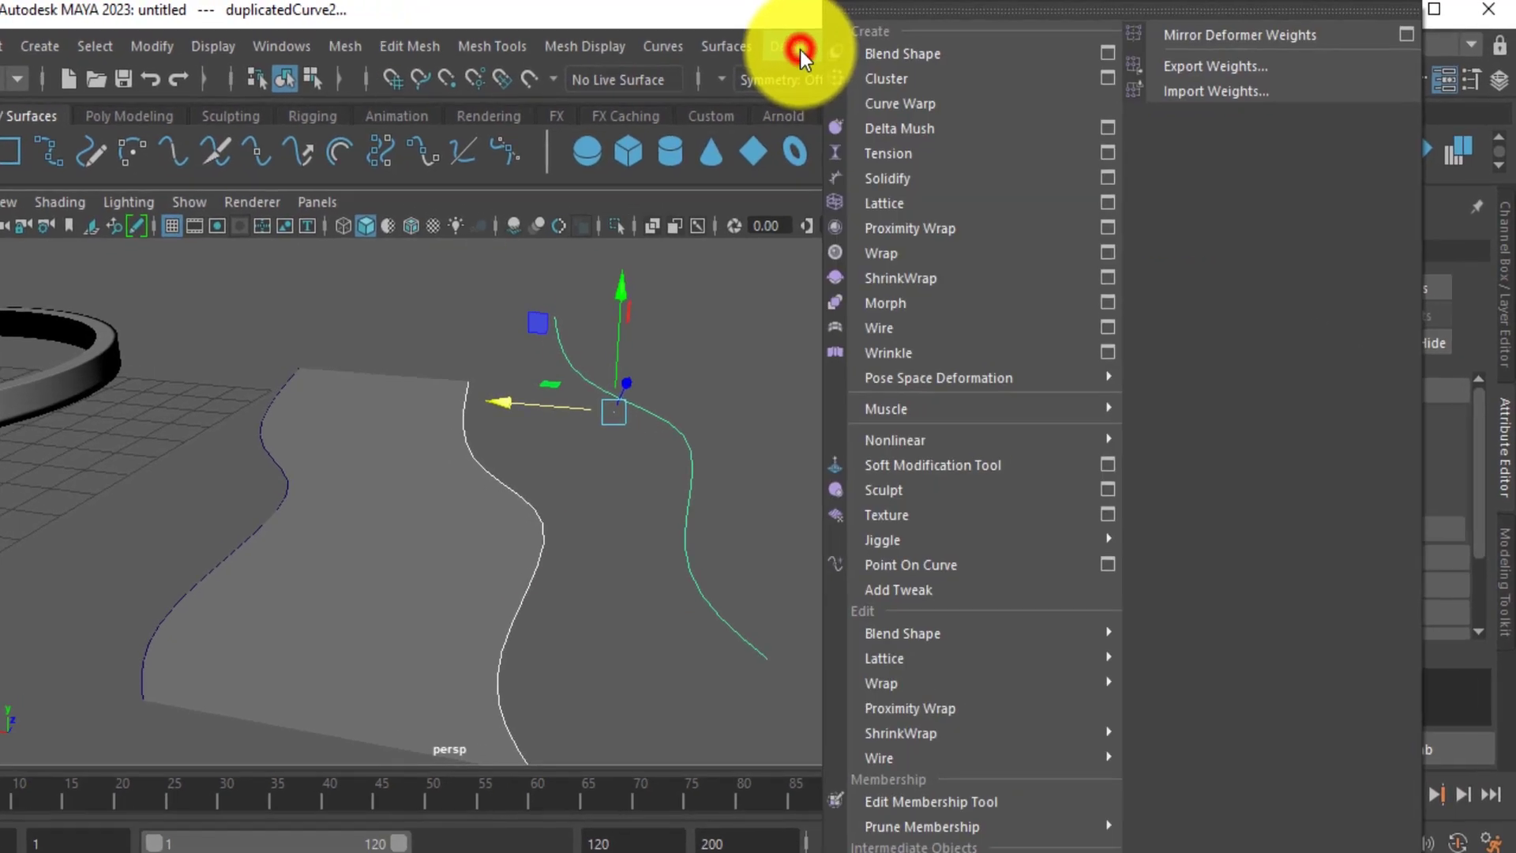
pyautogui.click(779, 120)
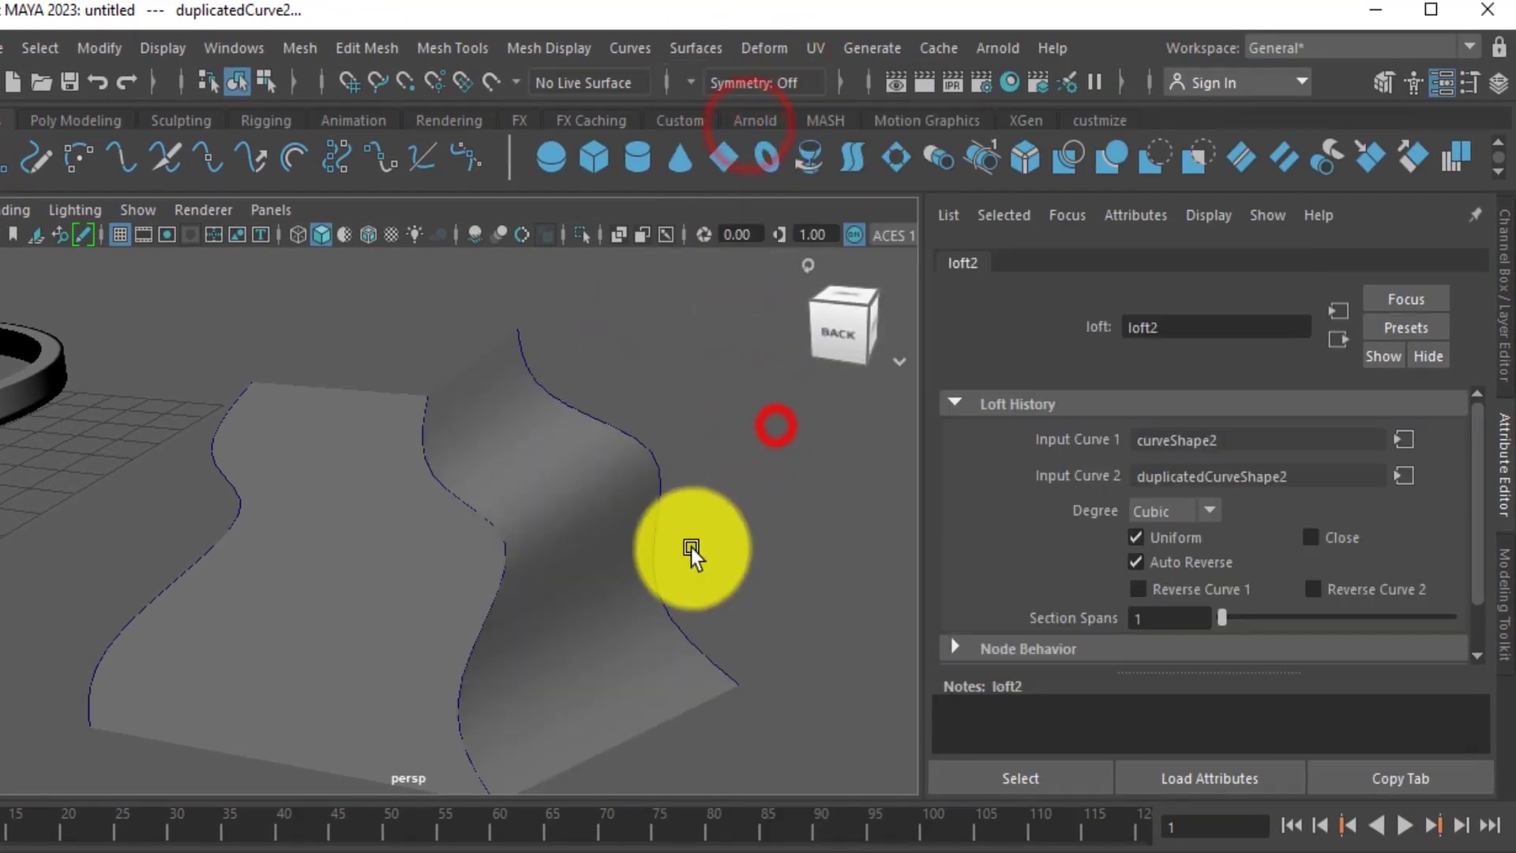
pyautogui.keyDown('alt'); pyautogui.moveTo(690, 548); pyautogui.dragTo(778, 562); pyautogui.keyUp('alt')
pyautogui.click(647, 340)
# Display the control vertices of the raised curve along the new lofted surface's outer edge.
pyautogui.scroll(-2, 474, 545)
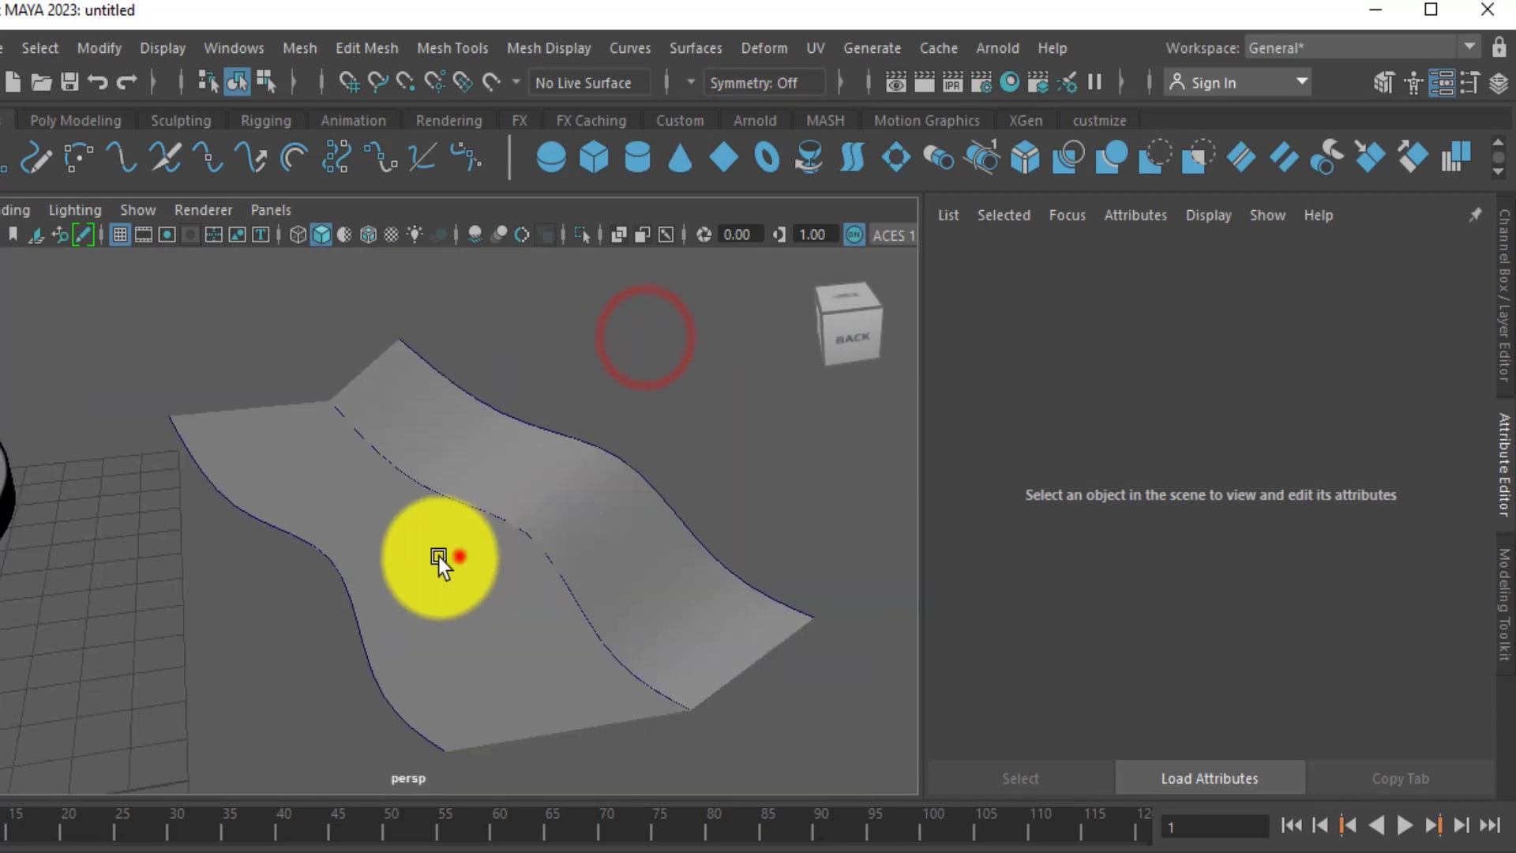
pyautogui.keyDown('alt'); pyautogui.moveTo(438, 556); pyautogui.dragTo(426, 565); pyautogui.keyUp('alt')
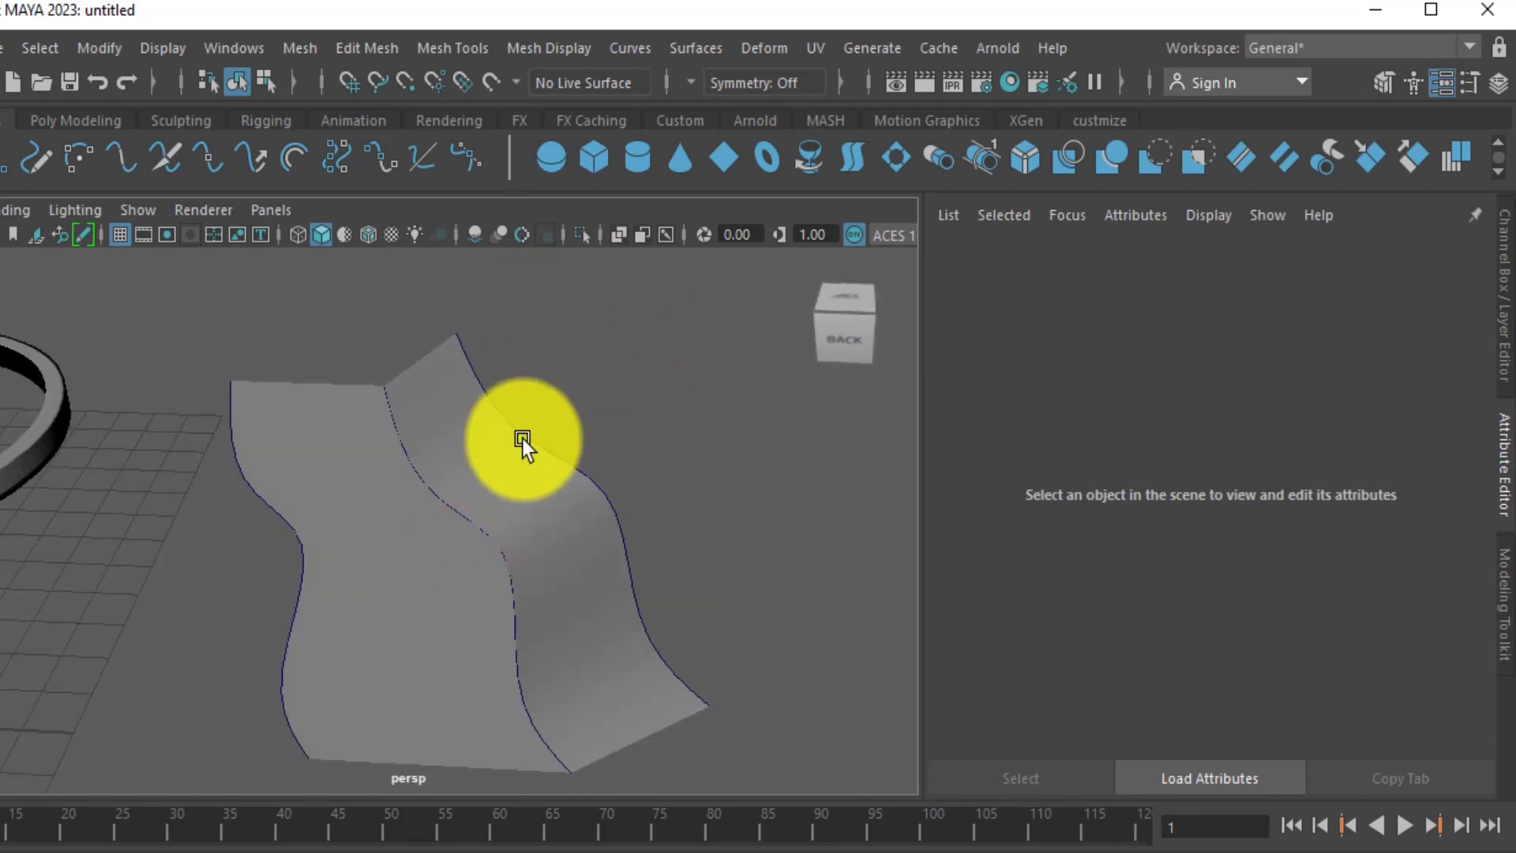
pyautogui.moveTo(523, 439); pyautogui.dragTo(742, 471, button='right')
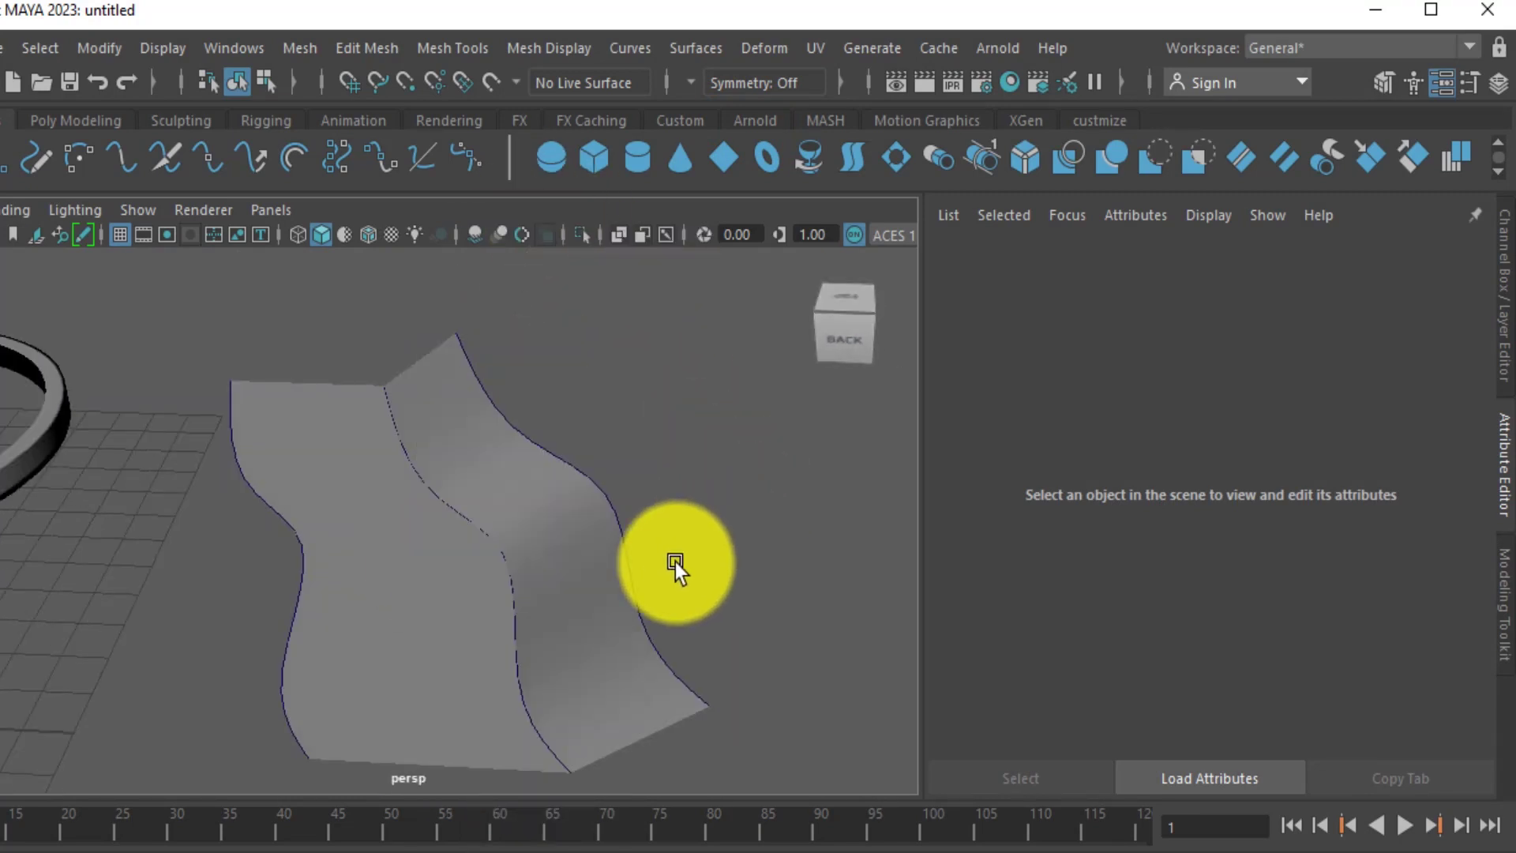
pyautogui.click(619, 543)
pyautogui.moveTo(616, 534); pyautogui.dragTo(552, 348, button='right')
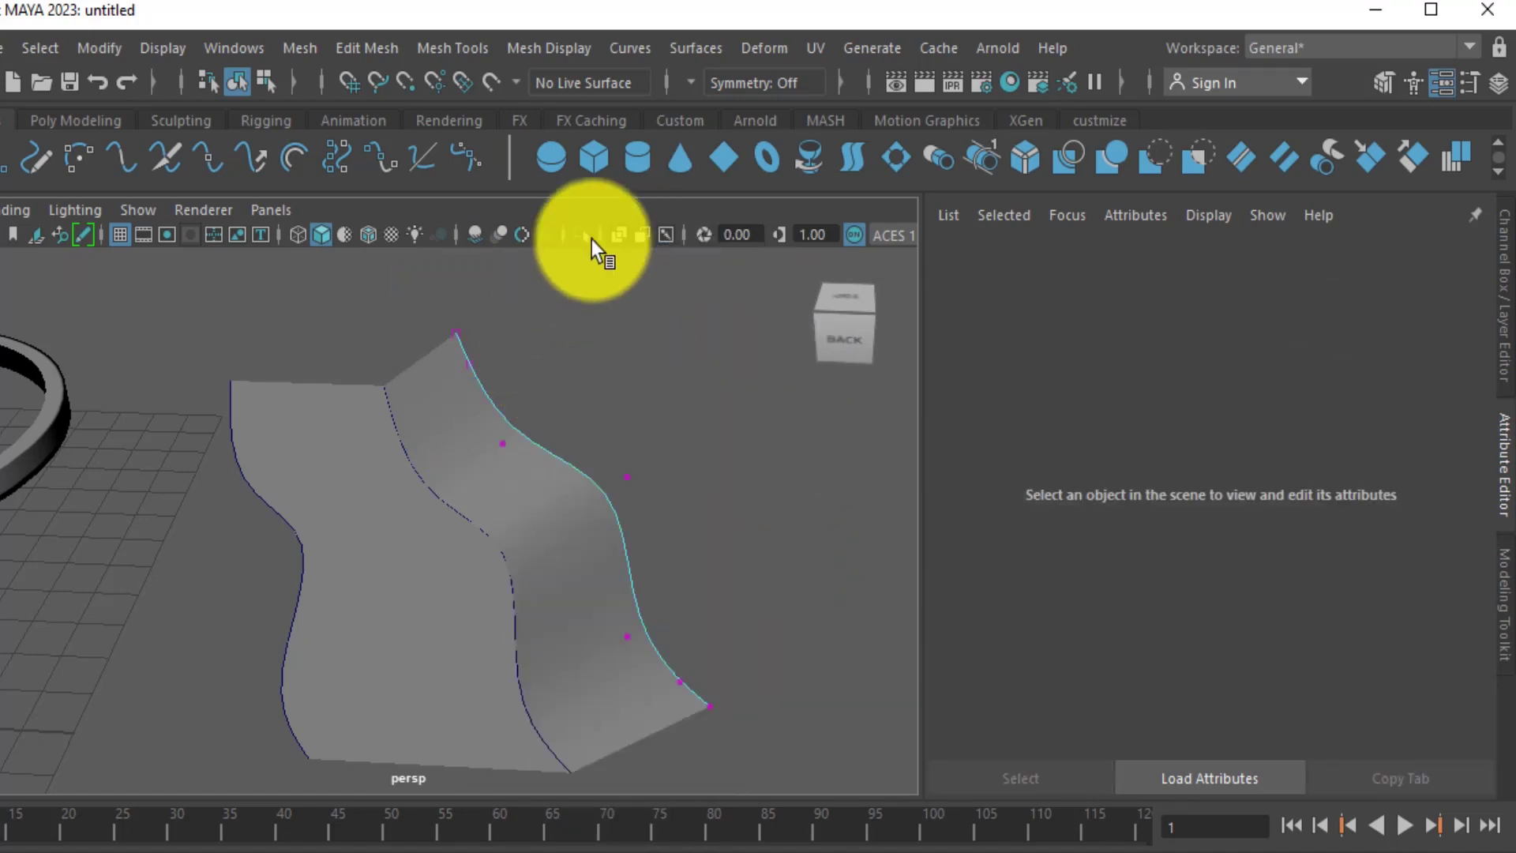
pyautogui.click(629, 48)
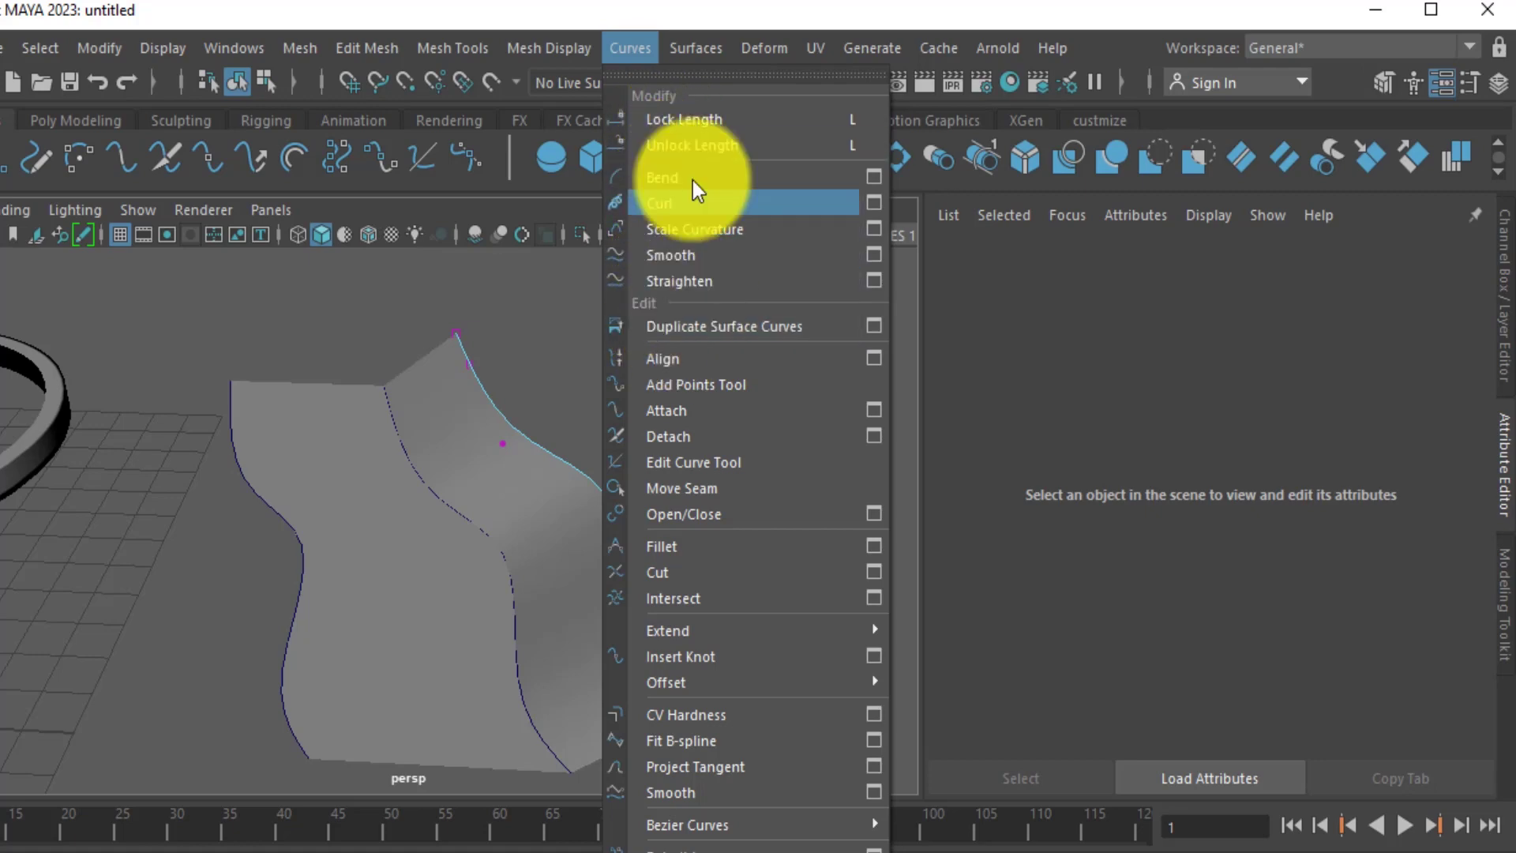
pyautogui.moveTo(684, 51)
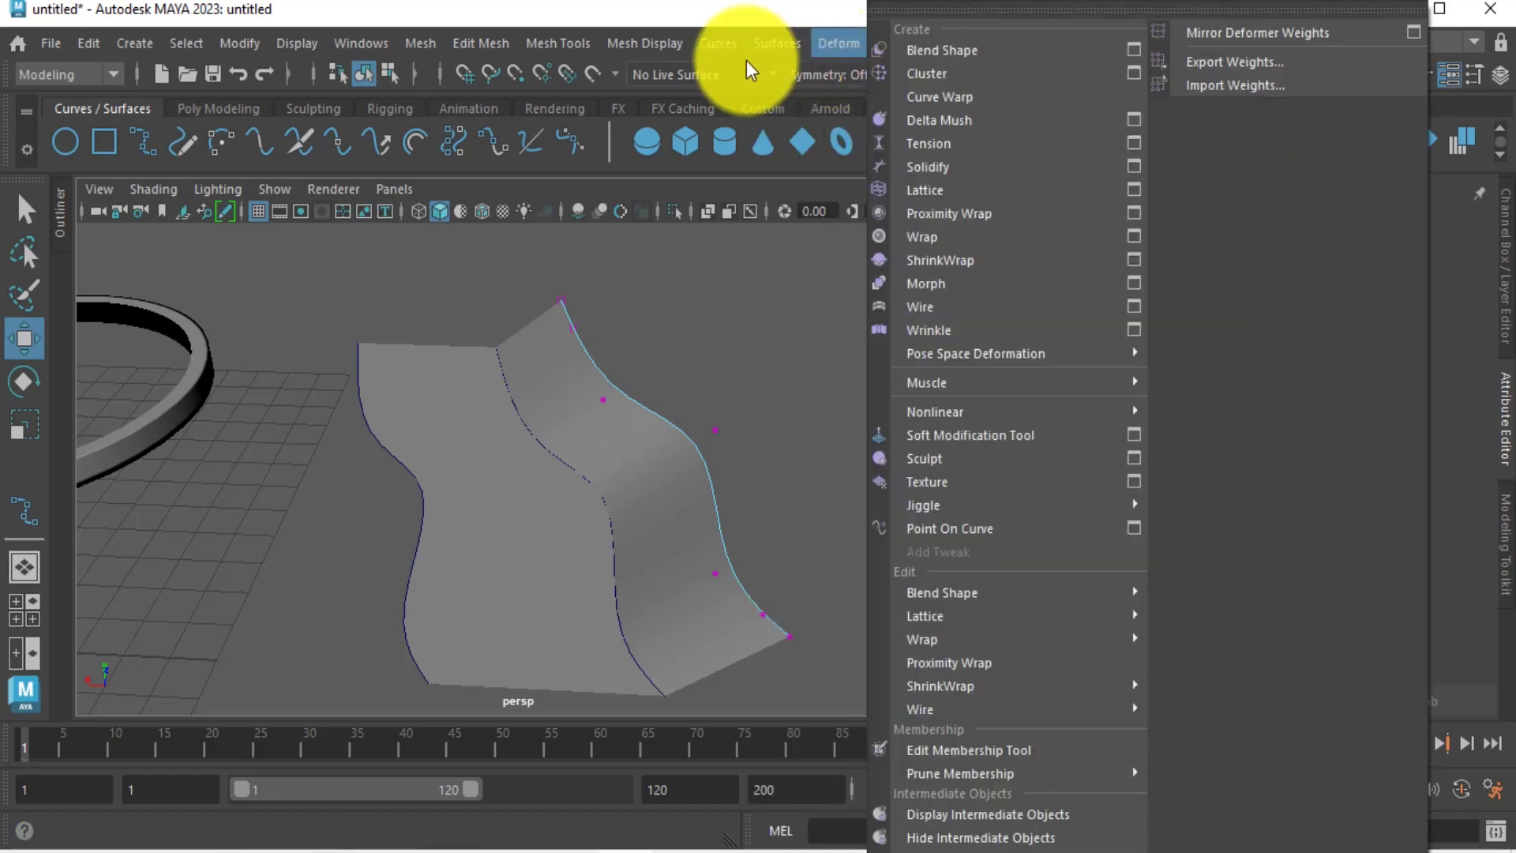
pyautogui.moveTo(721, 52)
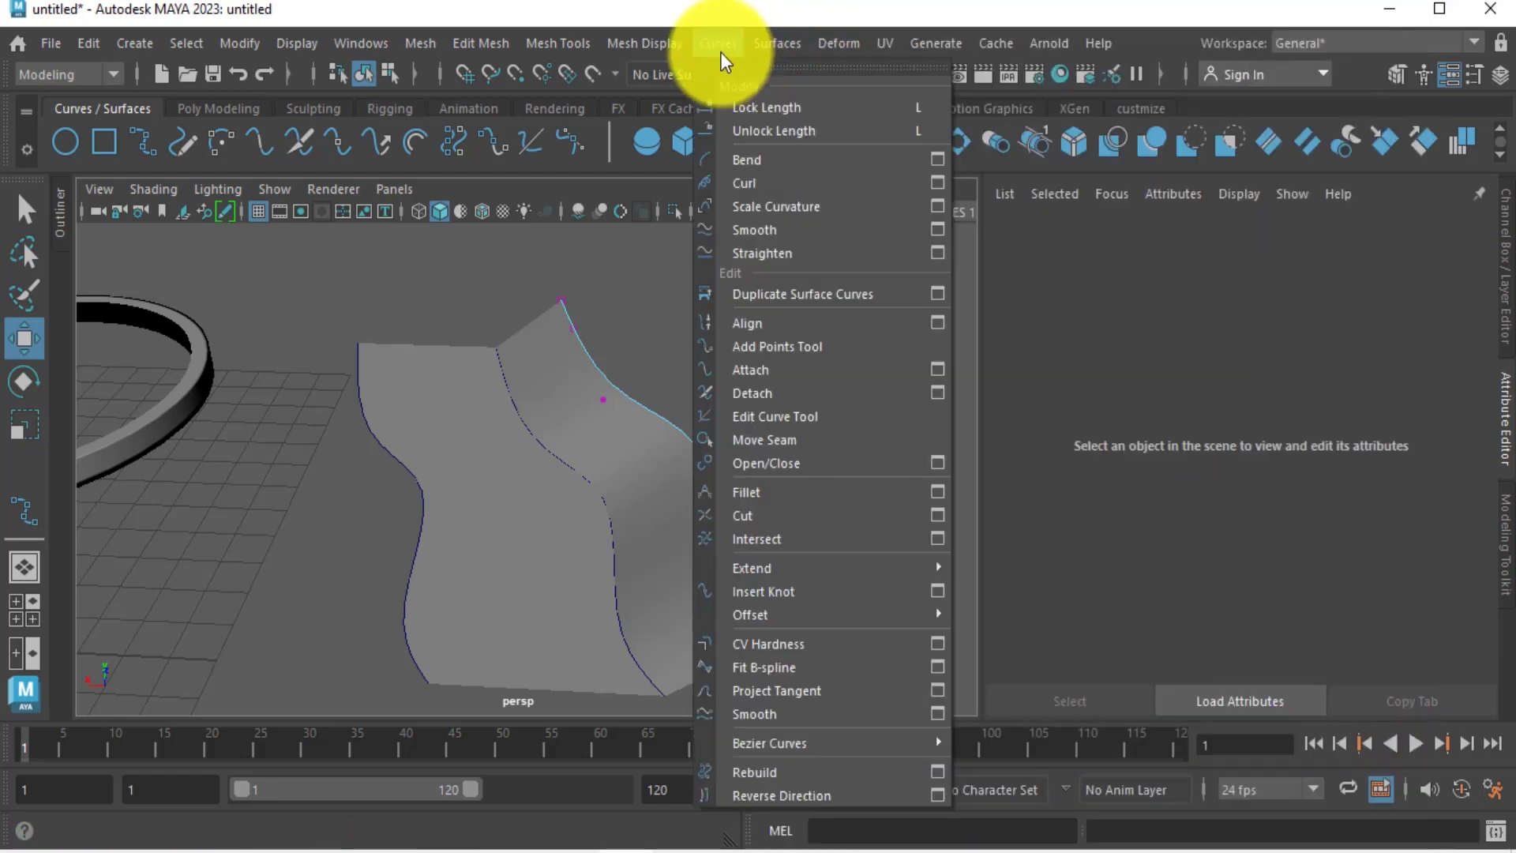